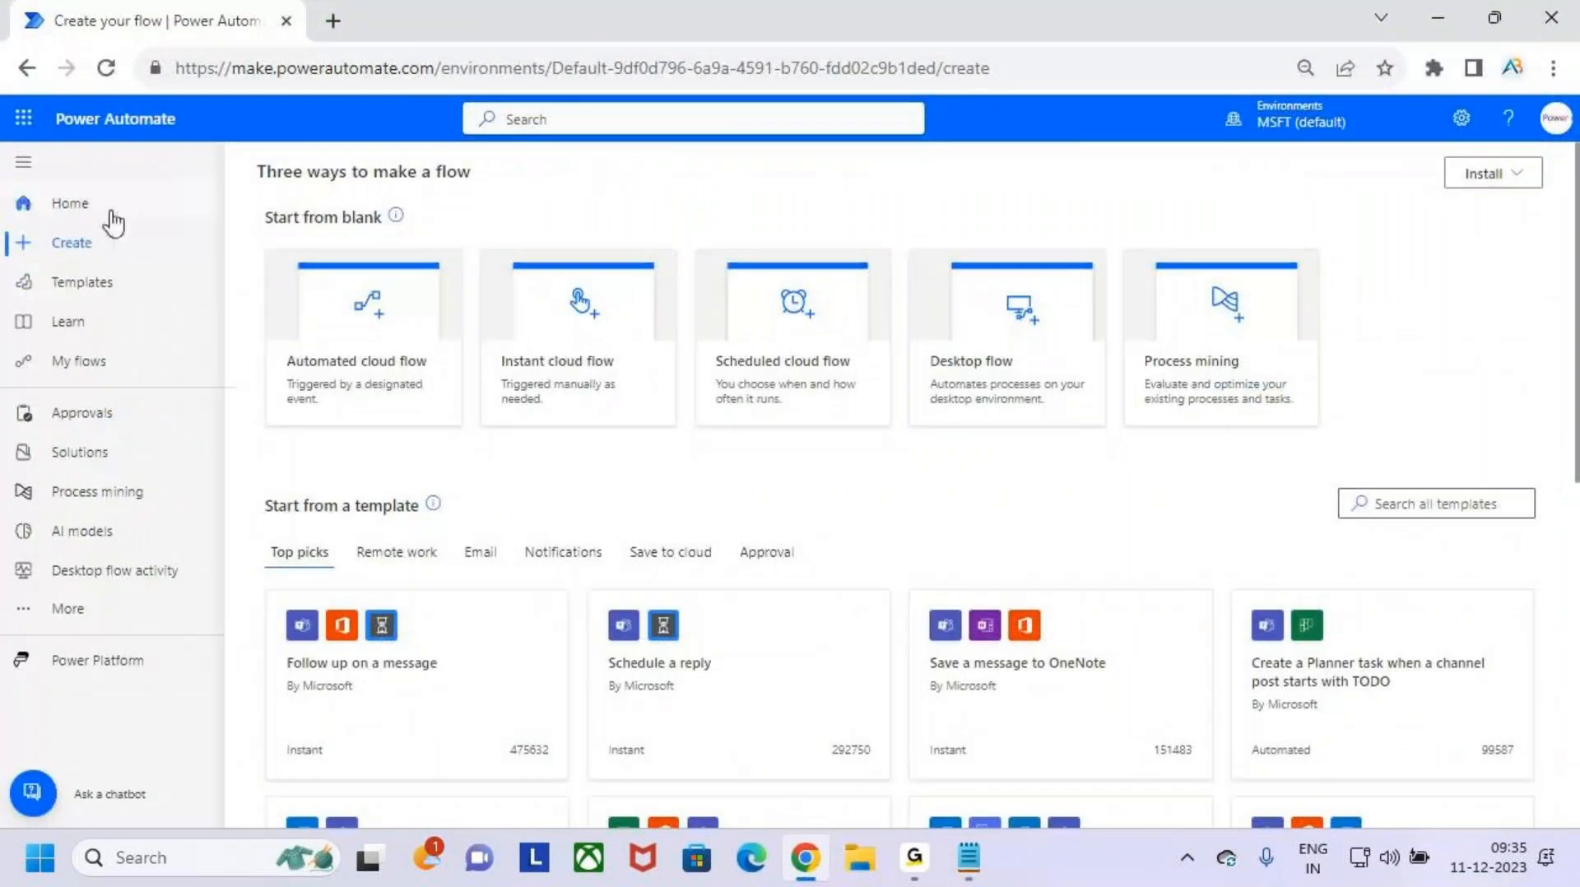
- Visit the Power Automate home page and return to the page for creating flows
{"action": "left_click", "coordinate": [113, 216]}
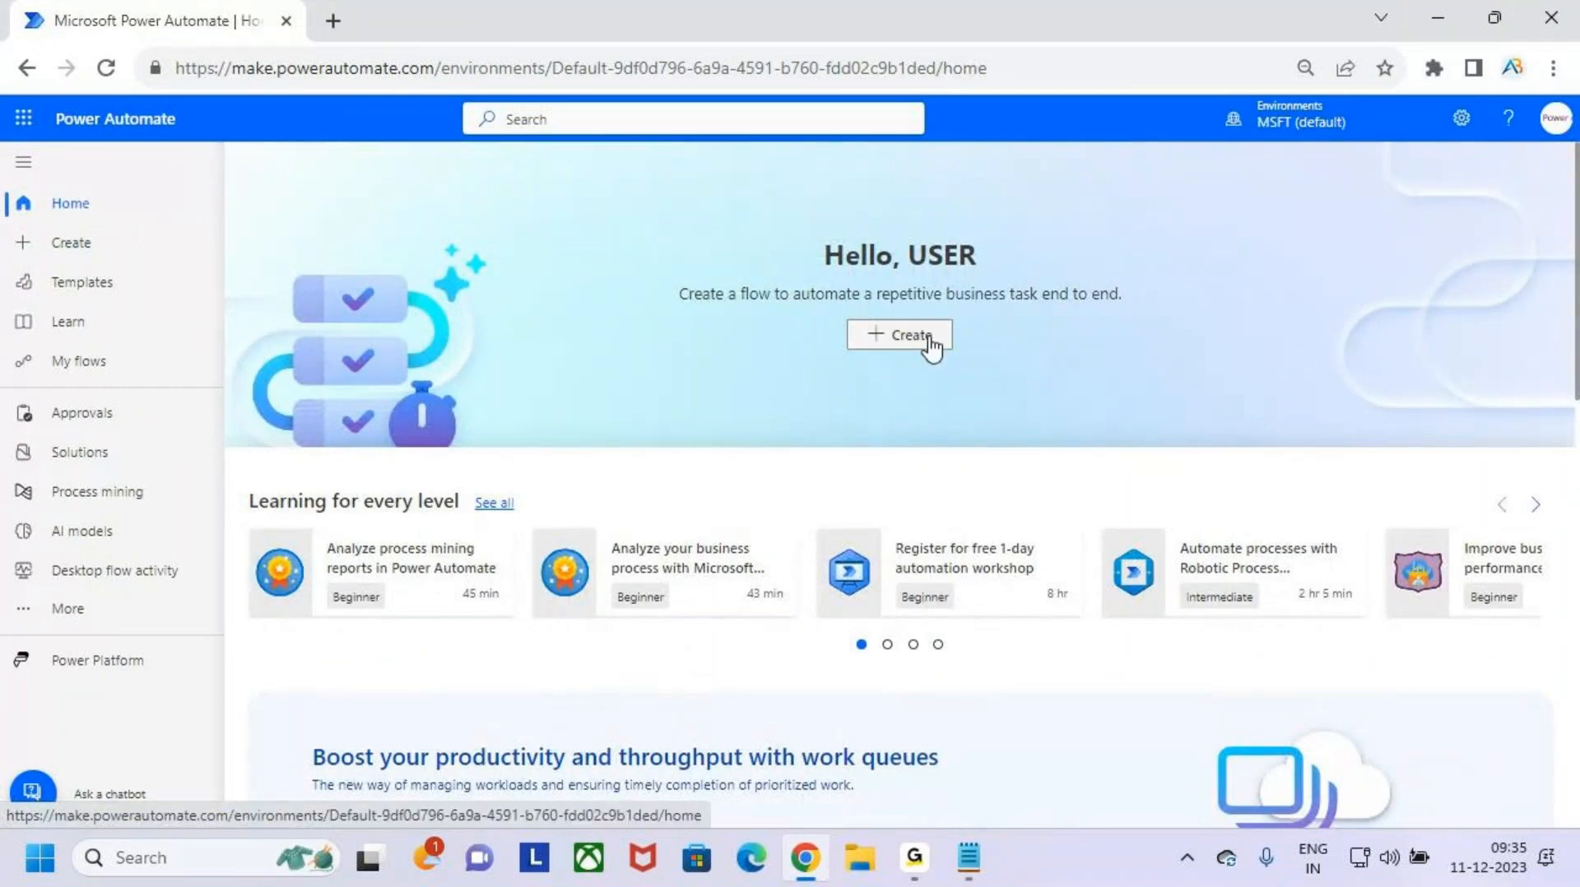
{"action": "left_click", "coordinate": [105, 260]}
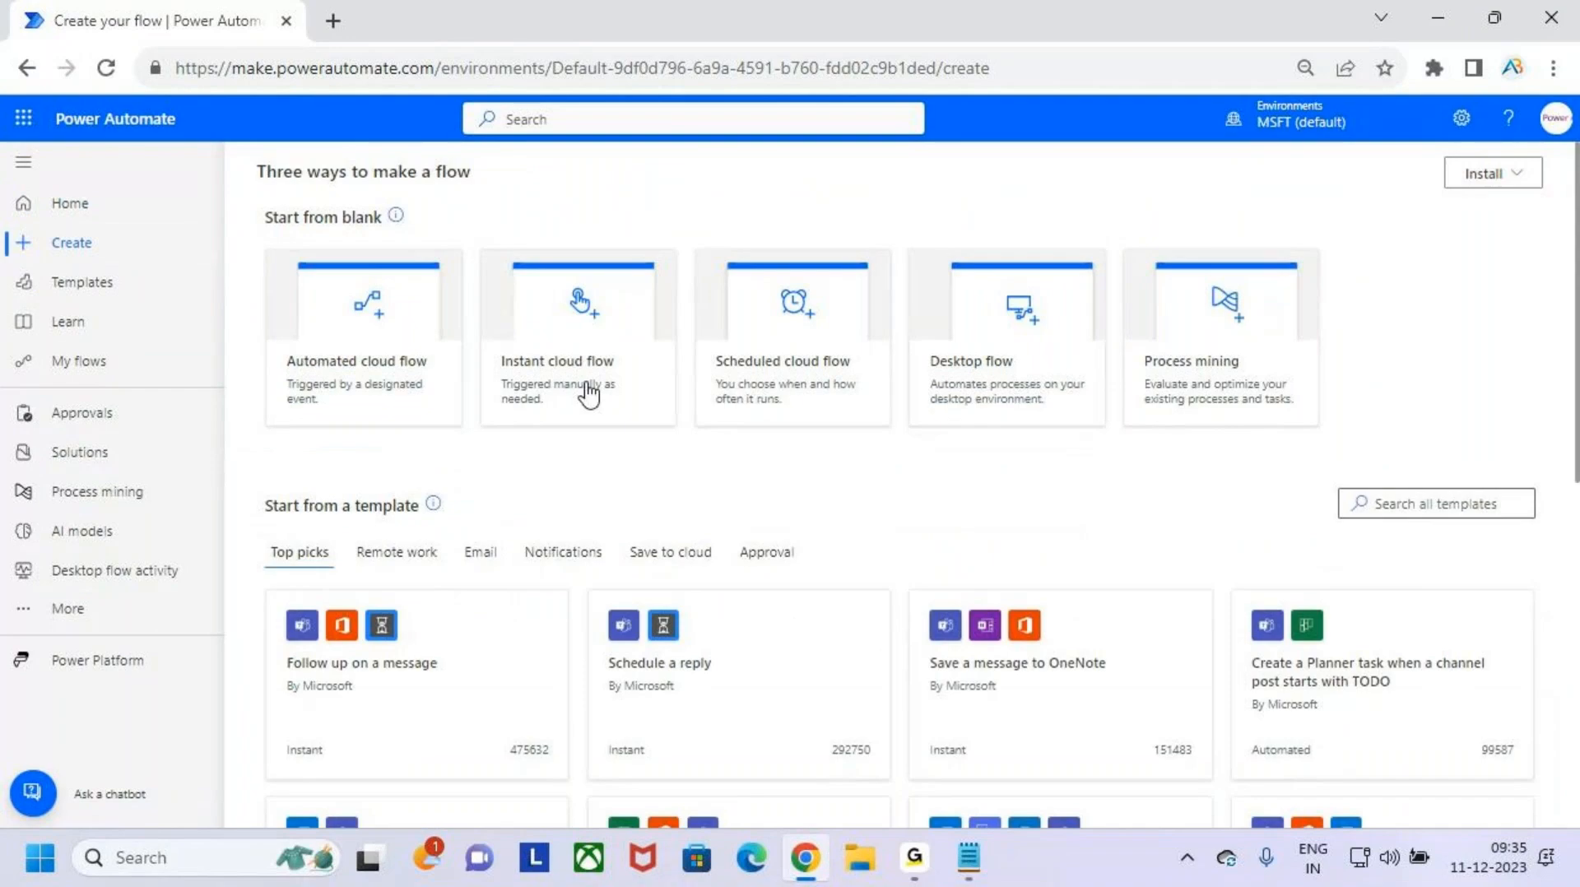
- Switch to the Notepad notes and highlight the Templates heading under Start from a Template
{"action": "left_click", "coordinate": [1437, 17]}
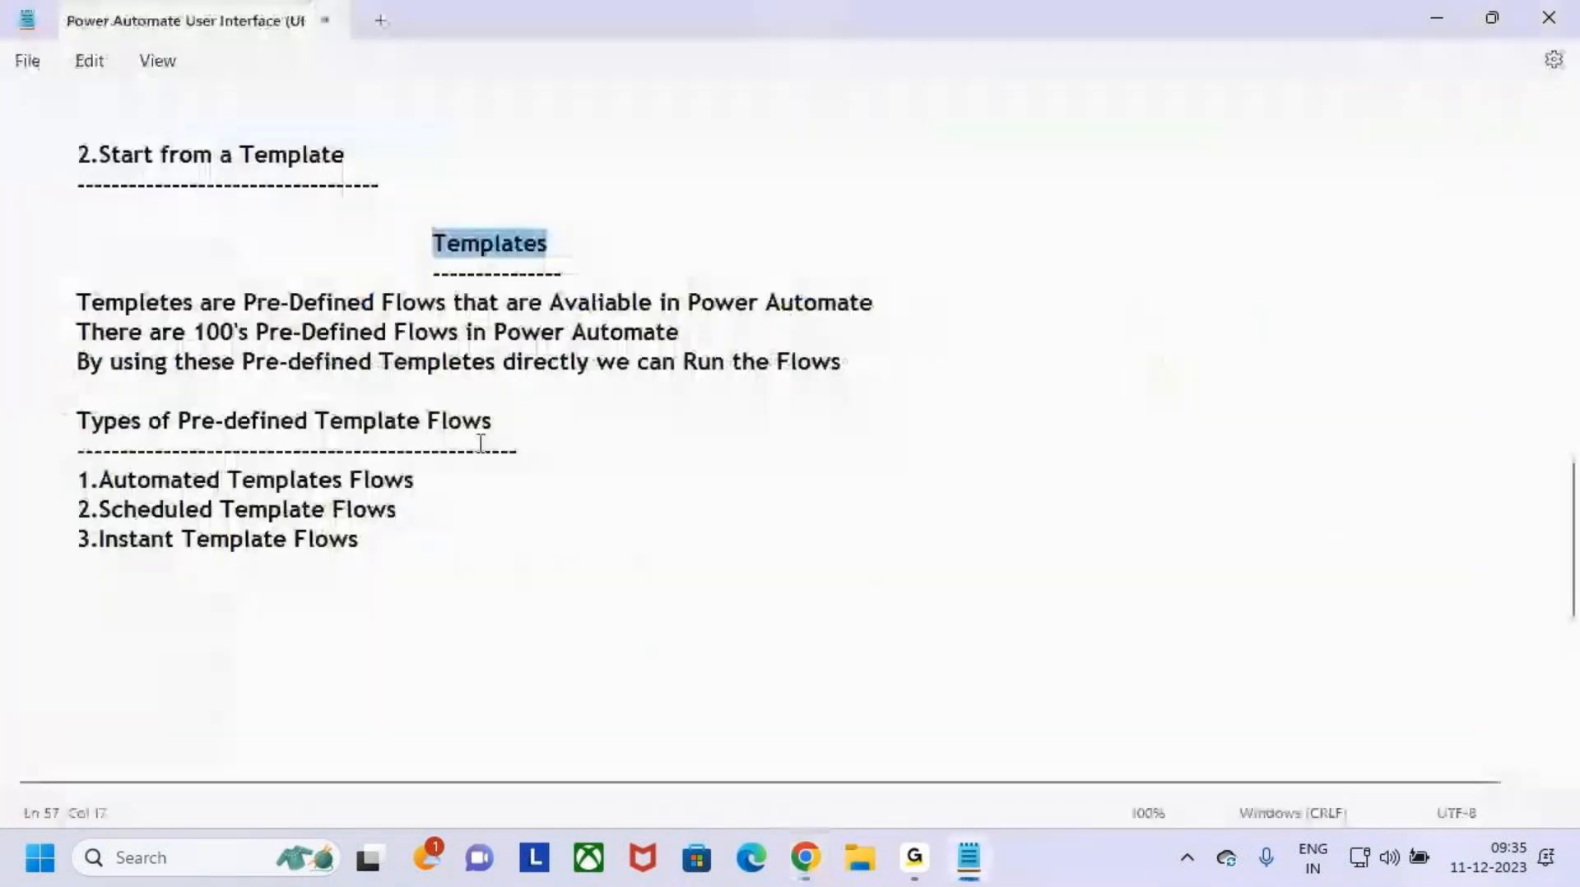
{"action": "double_click", "coordinate": [395, 244]}
{"action": "left_click", "coordinate": [726, 224]}
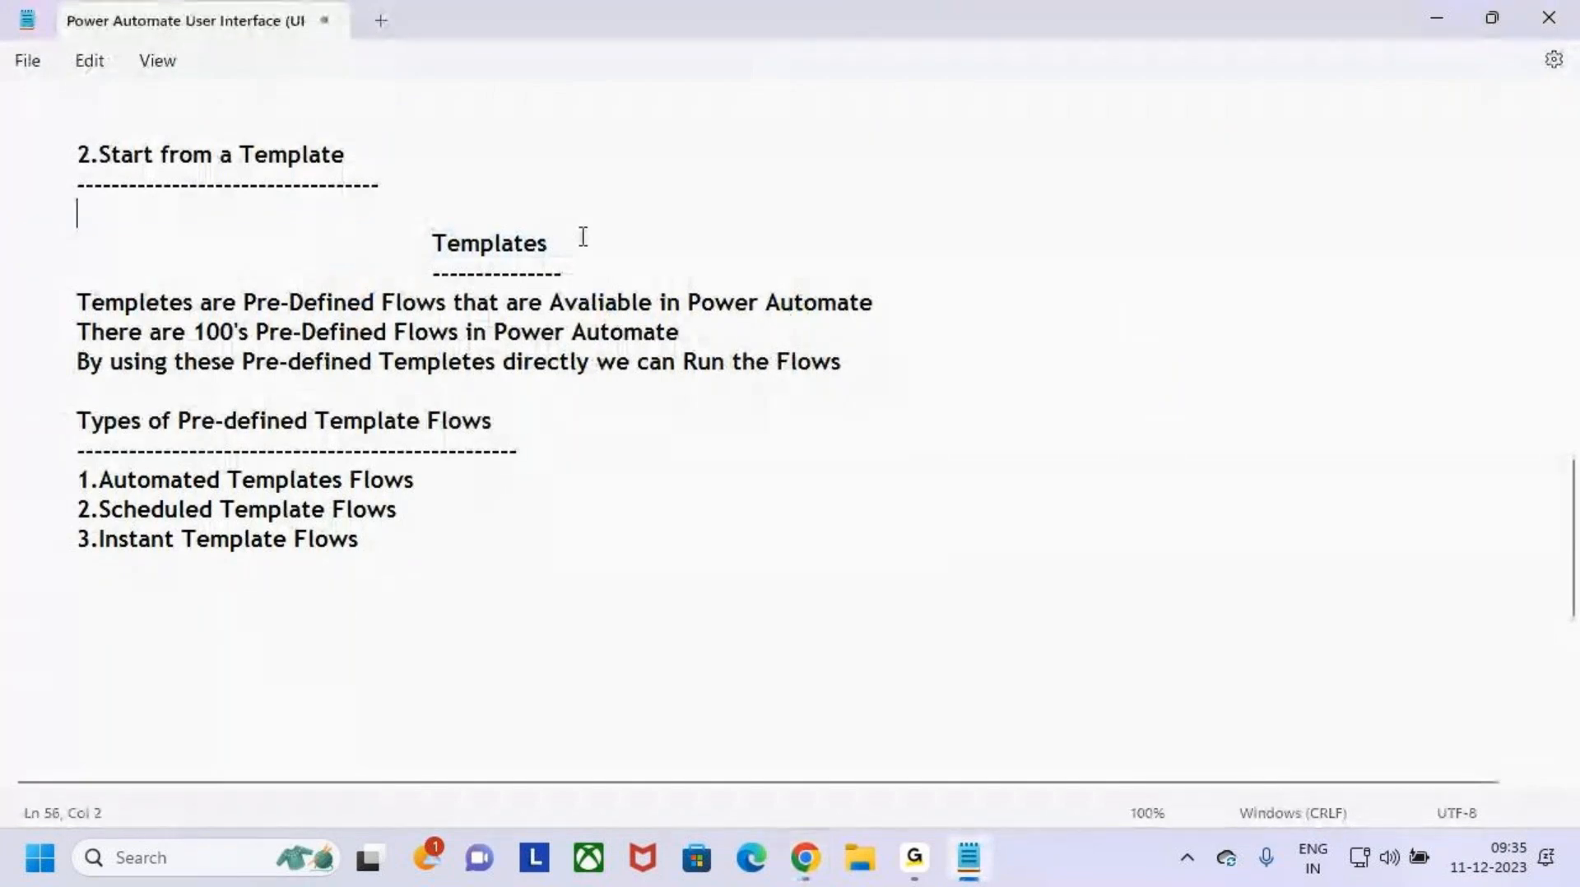
{"action": "left_click_drag", "start_coordinate": [433, 248], "coordinate": [575, 246]}
{"action": "left_click", "coordinate": [581, 250]}
{"action": "left_click", "coordinate": [576, 247]}
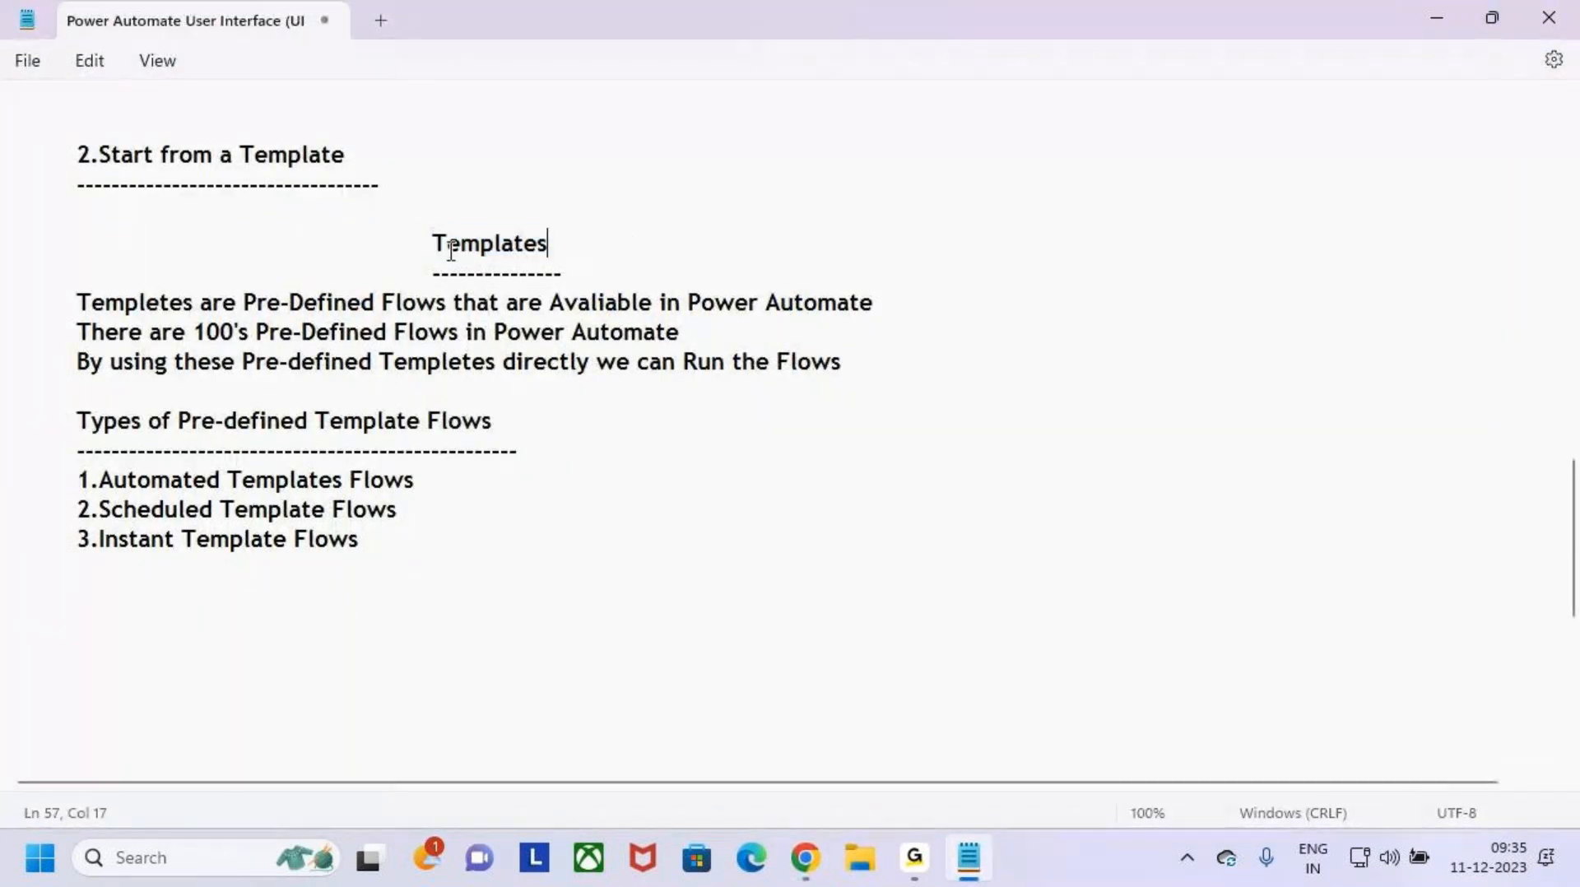
{"action": "left_click", "coordinate": [426, 248]}
{"action": "left_click_drag", "start_coordinate": [392, 248], "coordinate": [564, 250]}
{"action": "left_click", "coordinate": [618, 249]}
{"action": "double_click", "coordinate": [603, 250]}
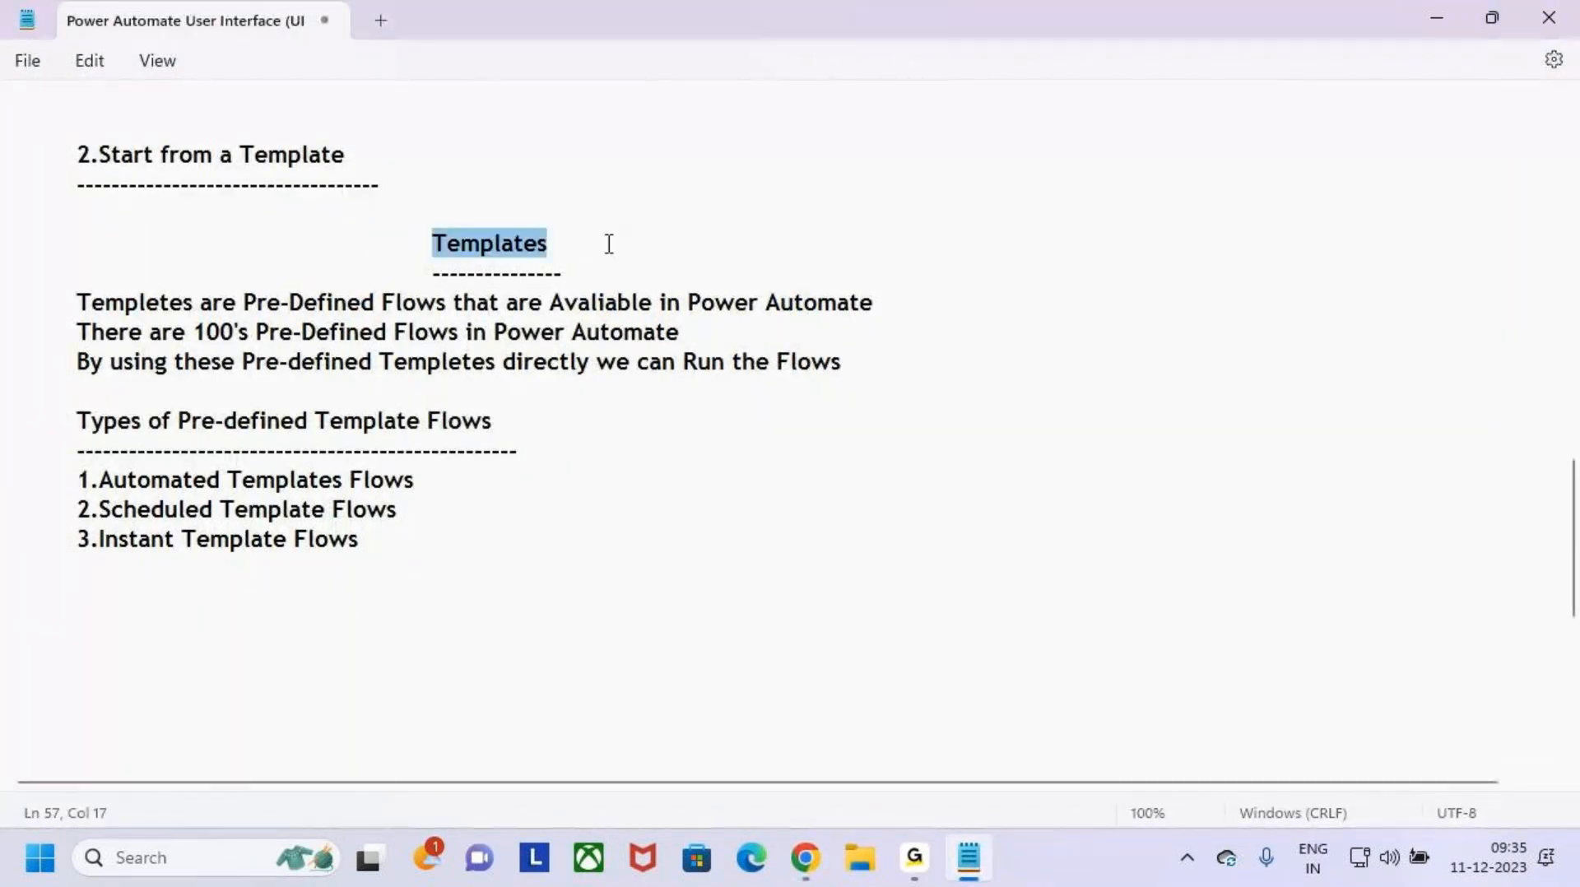
{"action": "left_click", "coordinate": [630, 245]}
- Switch back to Power Automate in Chrome and open the template gallery
{"action": "left_click", "coordinate": [913, 871]}
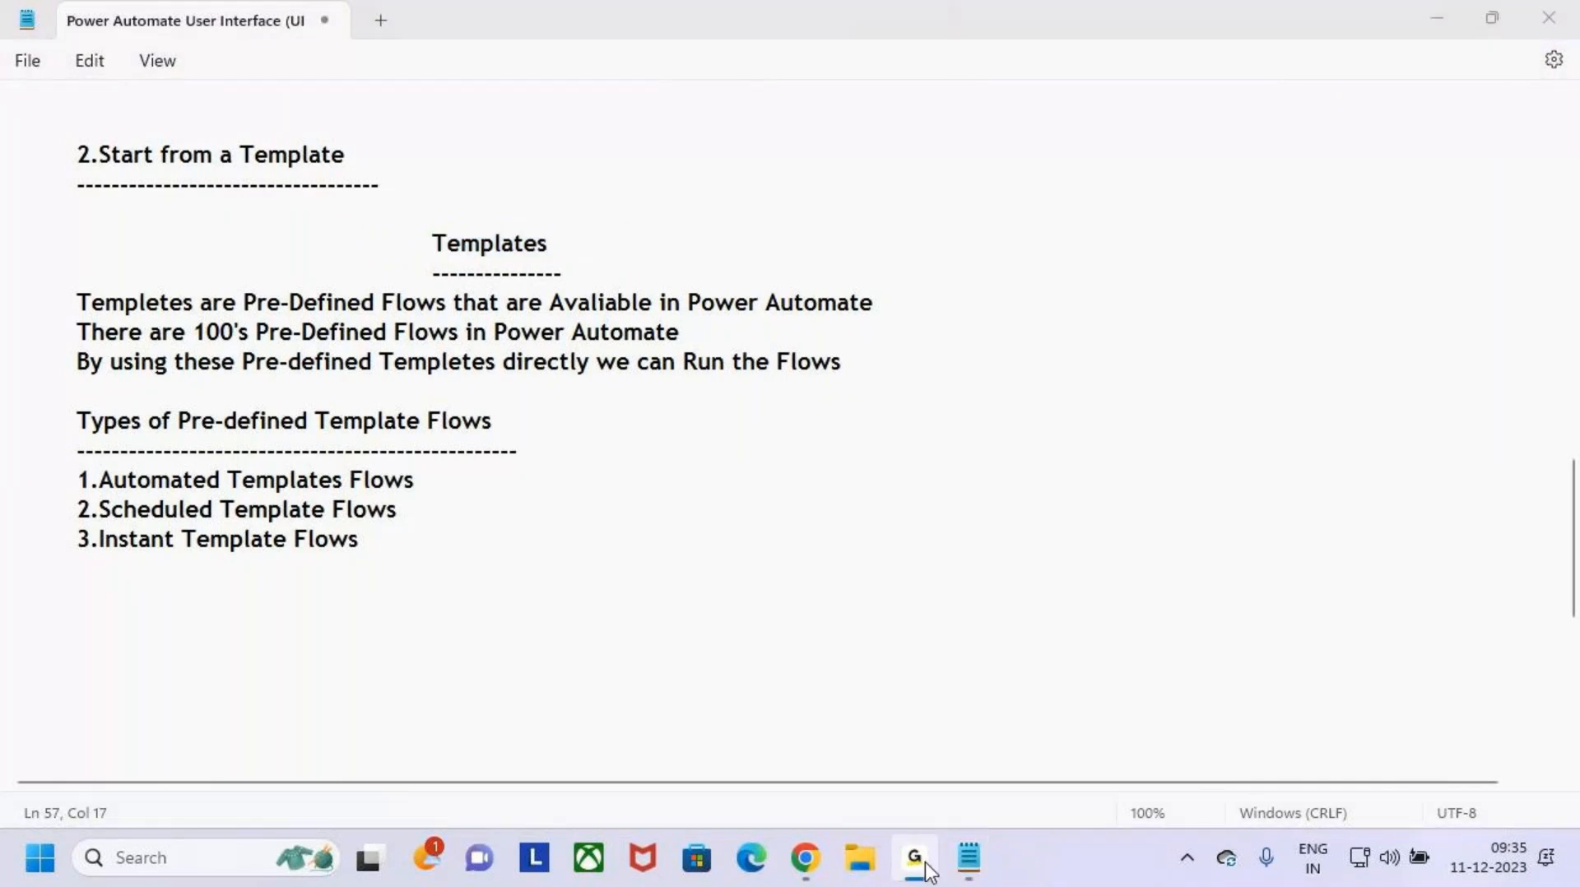
{"action": "left_click", "coordinate": [809, 872]}
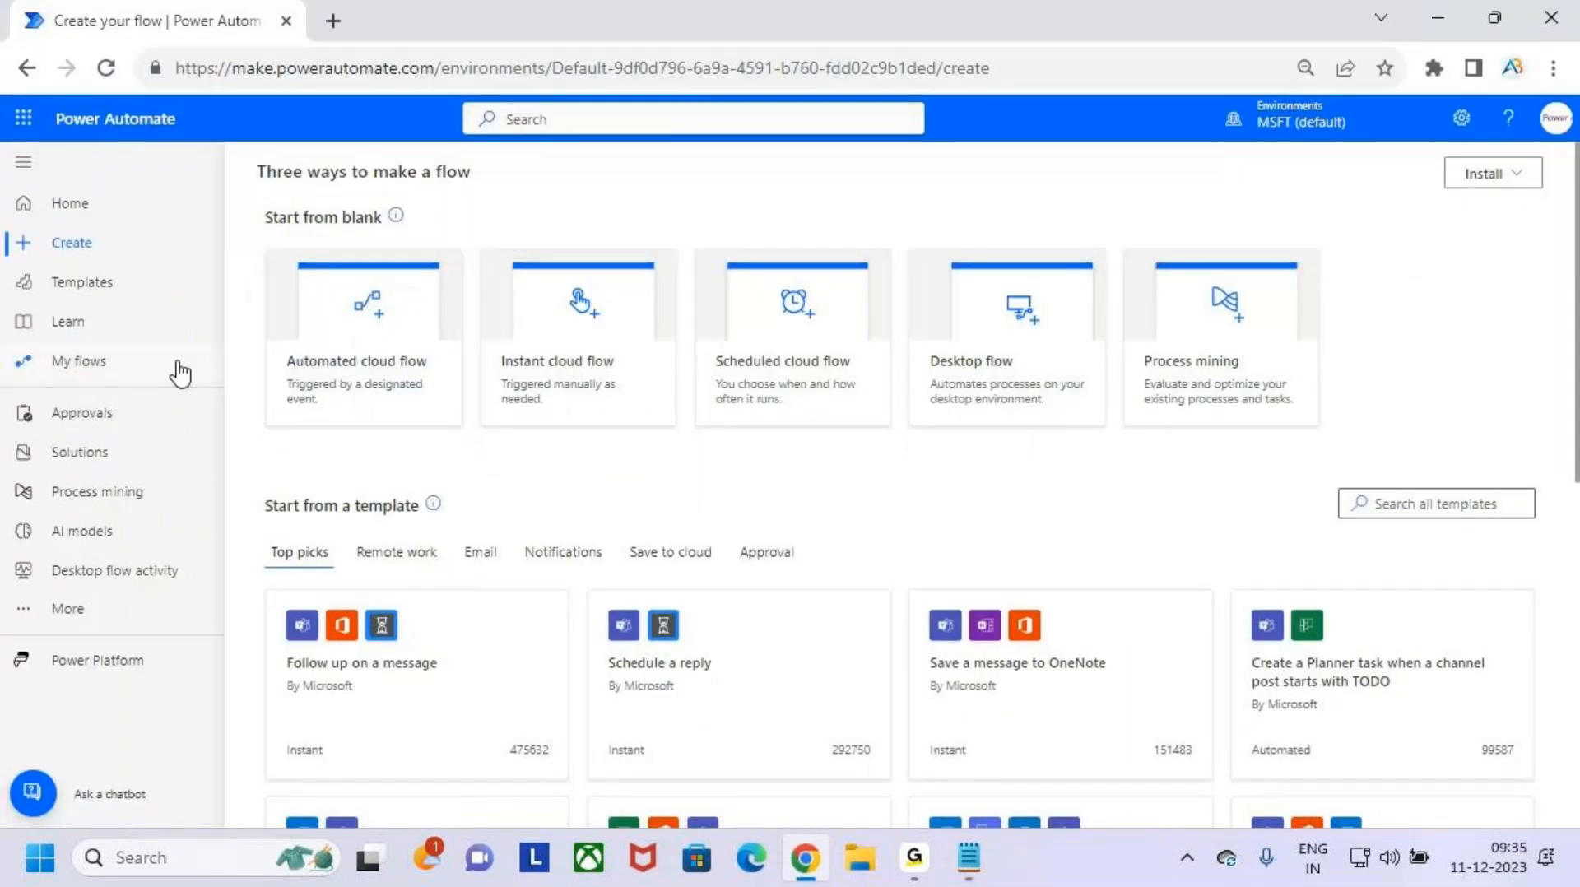
{"action": "left_click", "coordinate": [126, 284]}
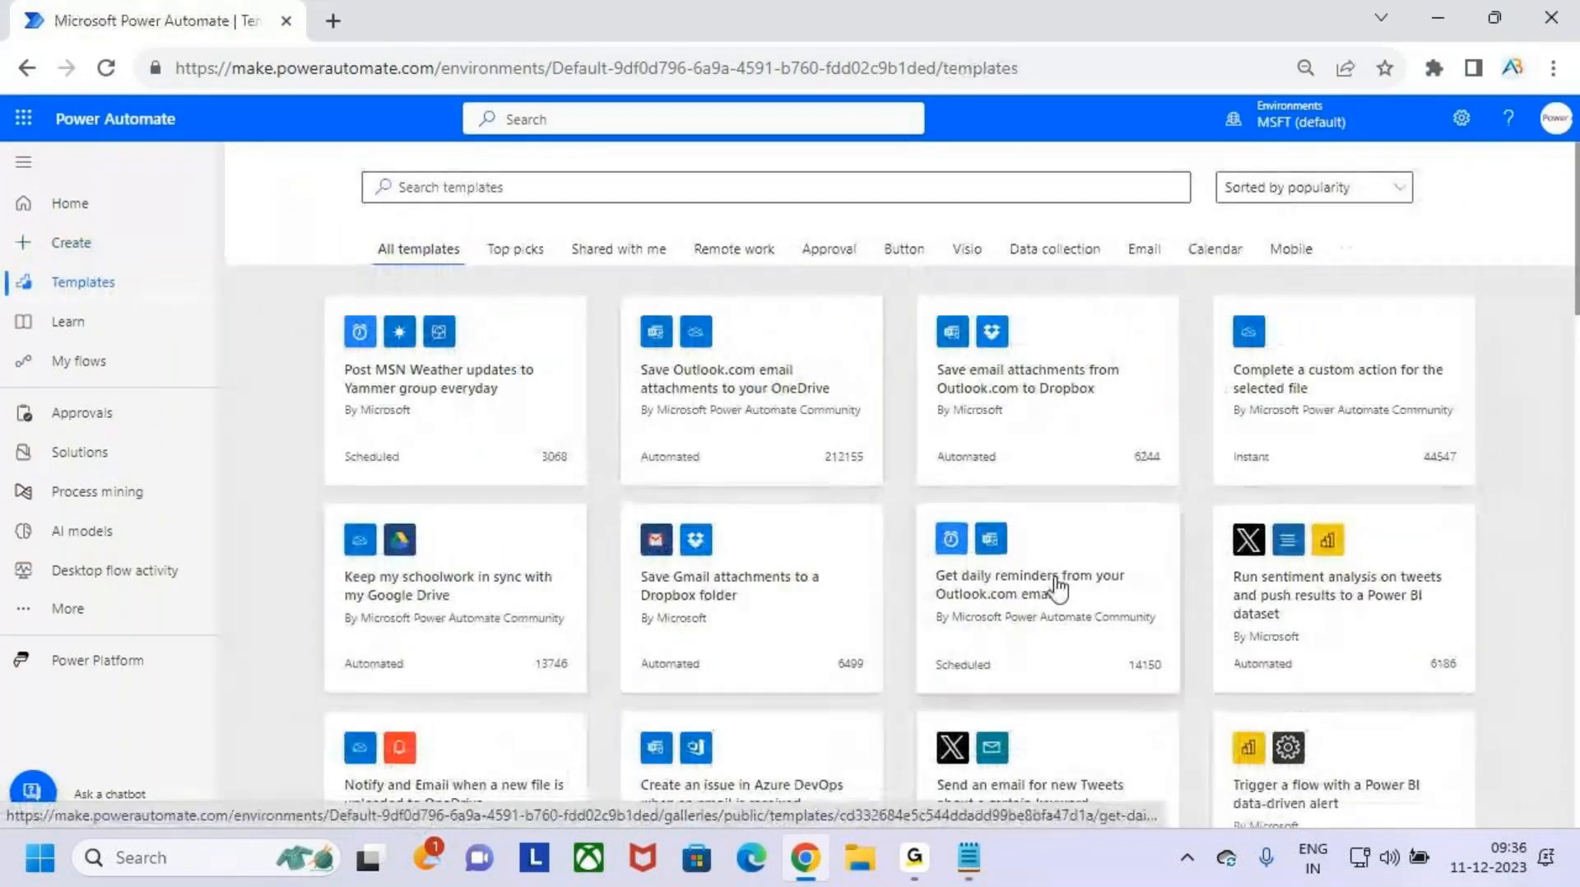
- Browse all templates to the end of the gallery, loading three further batches of templates
{"action": "scroll", "coordinate": [1041, 613], "scroll_direction": "down", "scroll_amount": 7}
{"action": "scroll", "coordinate": [1045, 601], "scroll_direction": "down", "scroll_amount": 15}
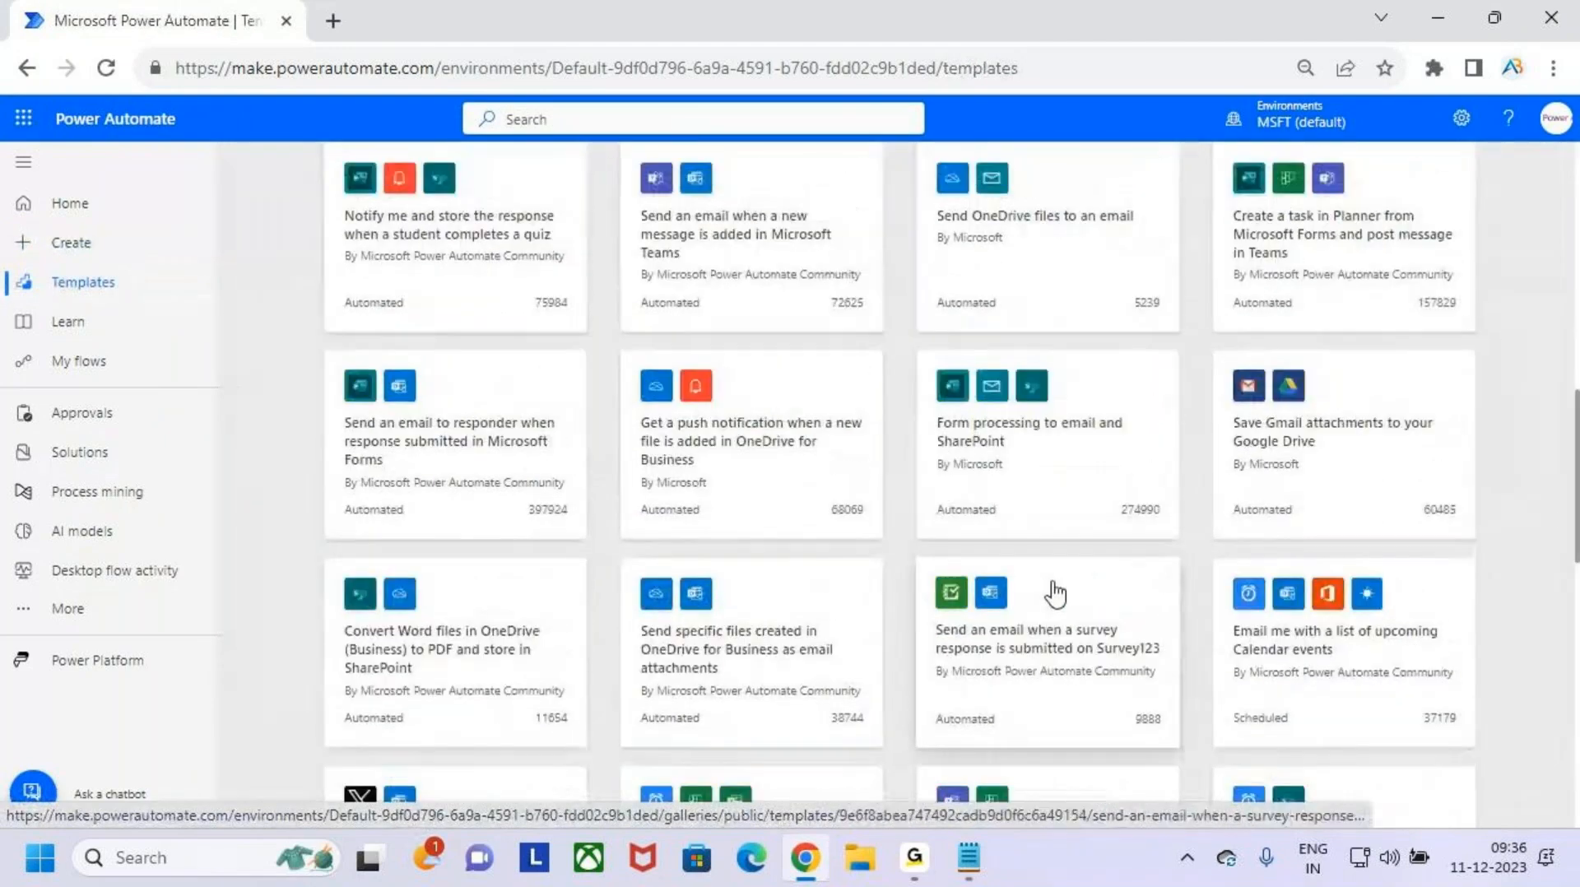
{"action": "scroll", "coordinate": [1064, 593], "scroll_direction": "down", "scroll_amount": 1}
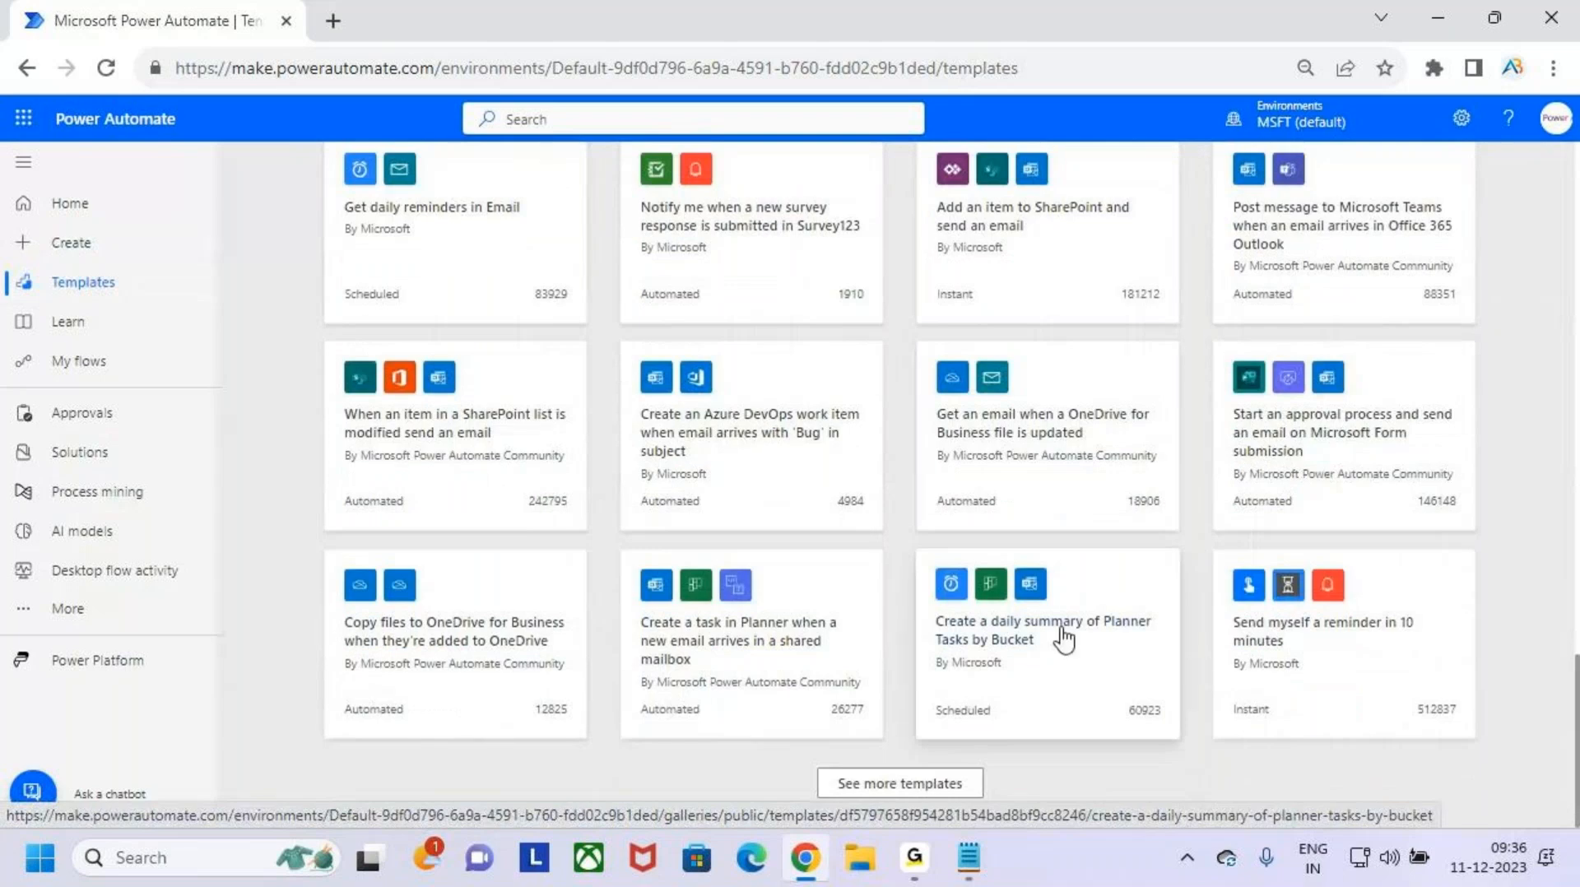
{"action": "left_click", "coordinate": [952, 780]}
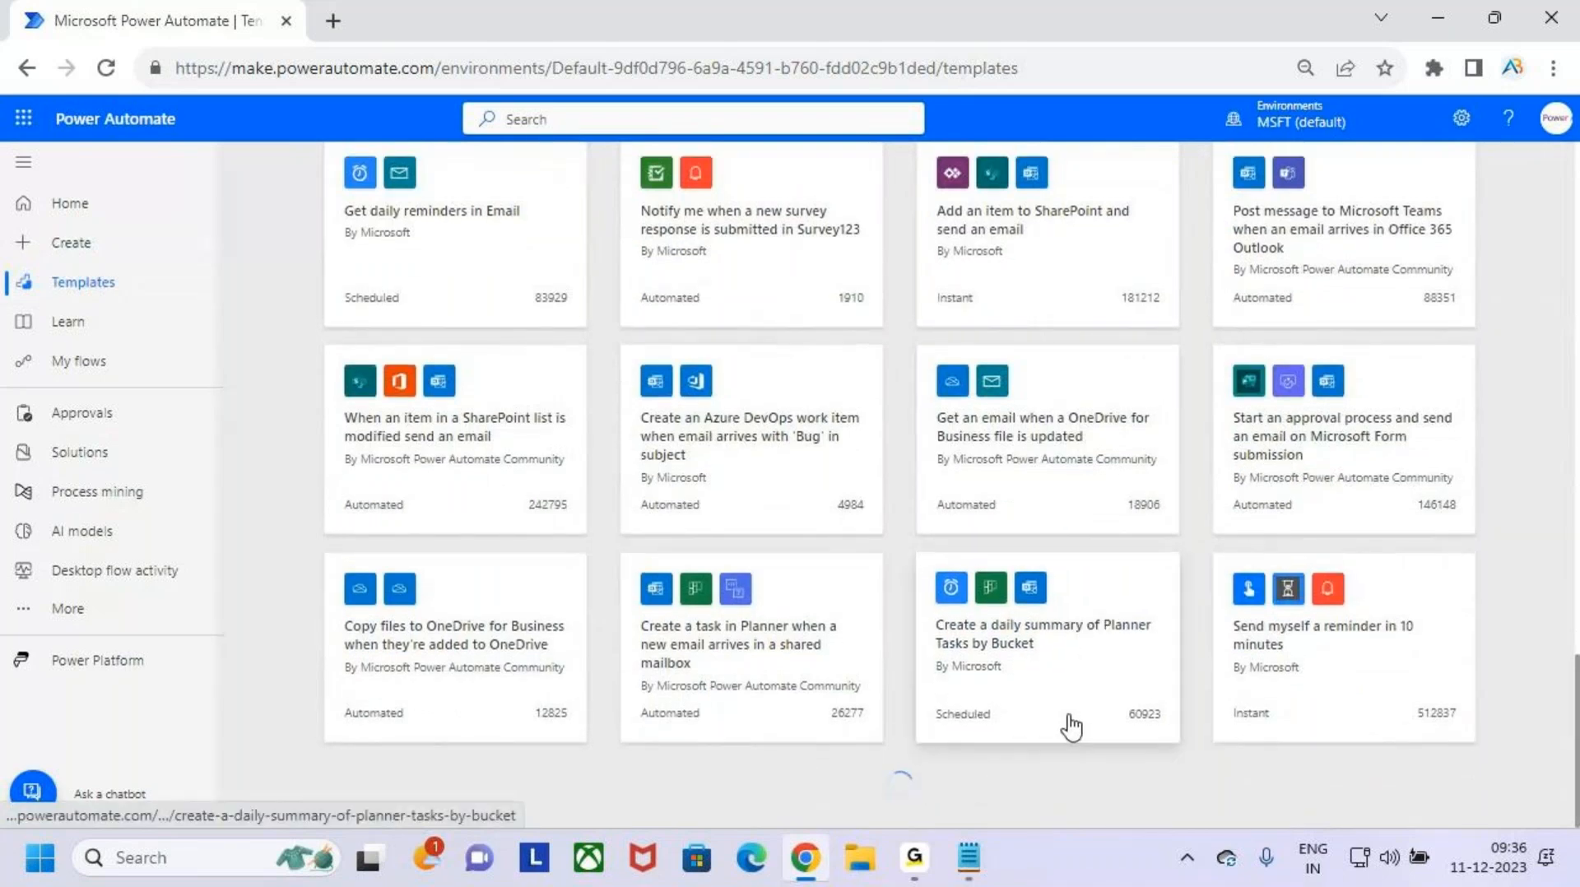
{"action": "scroll", "coordinate": [1152, 709], "scroll_direction": "down", "scroll_amount": 1}
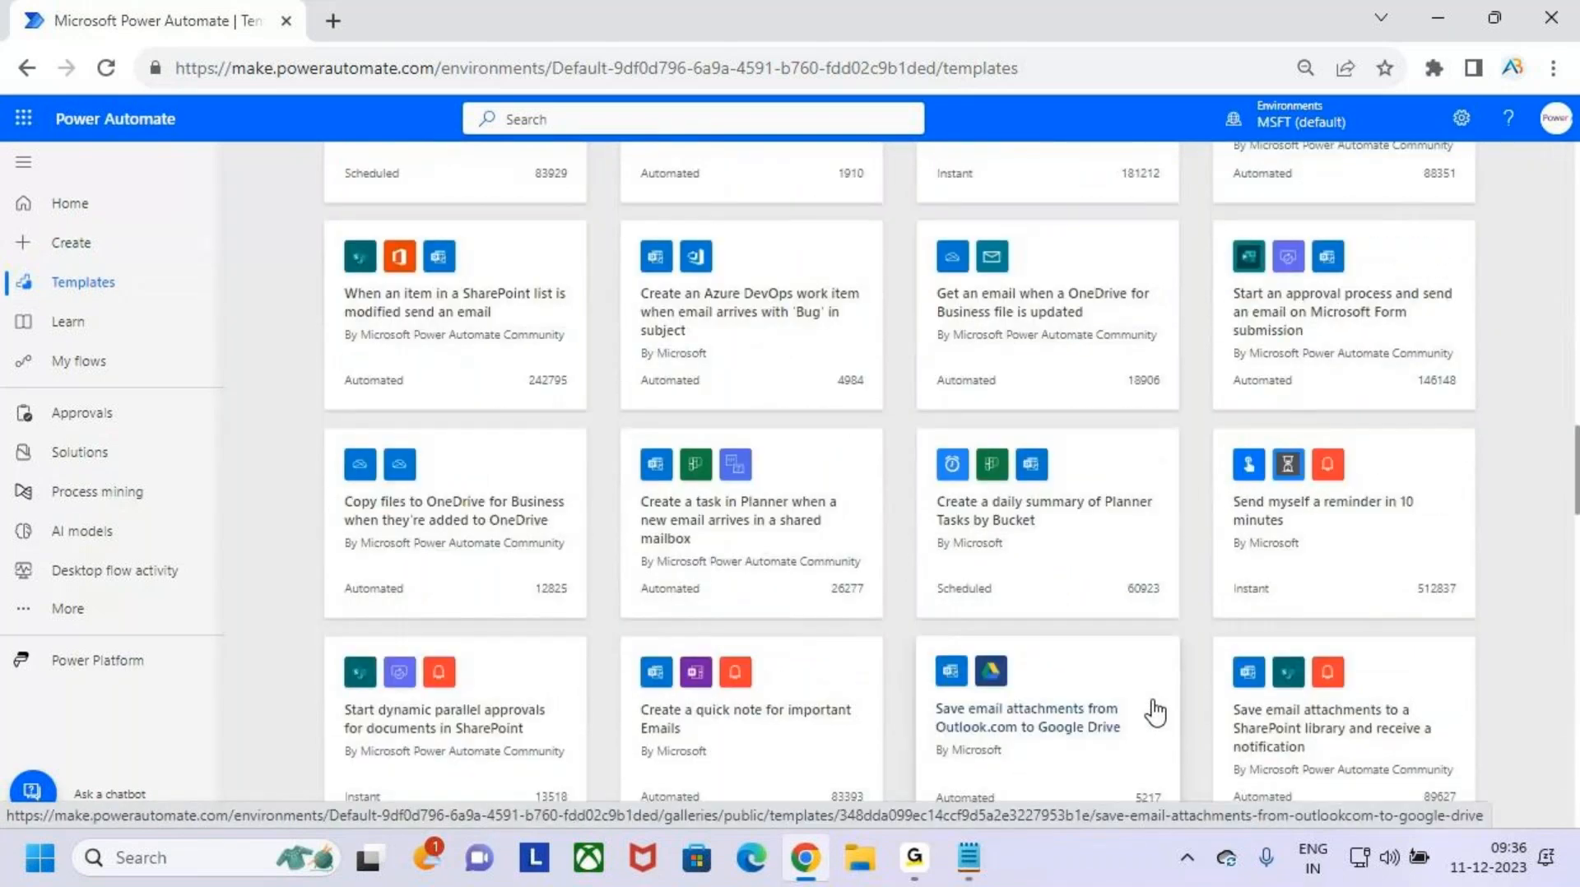
{"action": "scroll", "coordinate": [1154, 712], "scroll_direction": "down", "scroll_amount": 20}
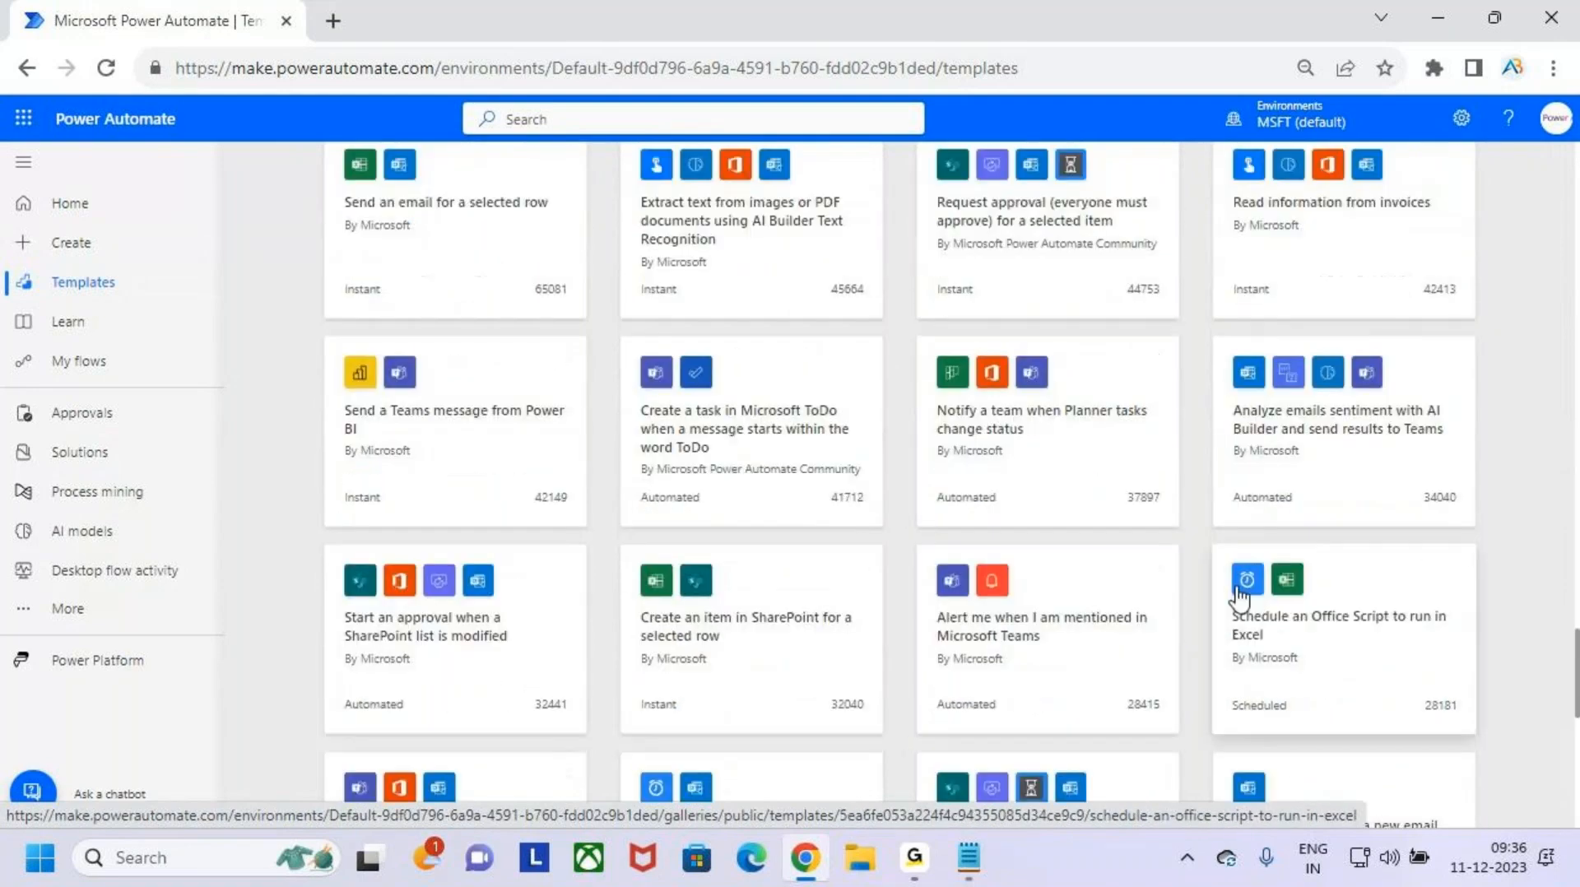
{"action": "scroll", "coordinate": [1237, 594], "scroll_direction": "down", "scroll_amount": 5}
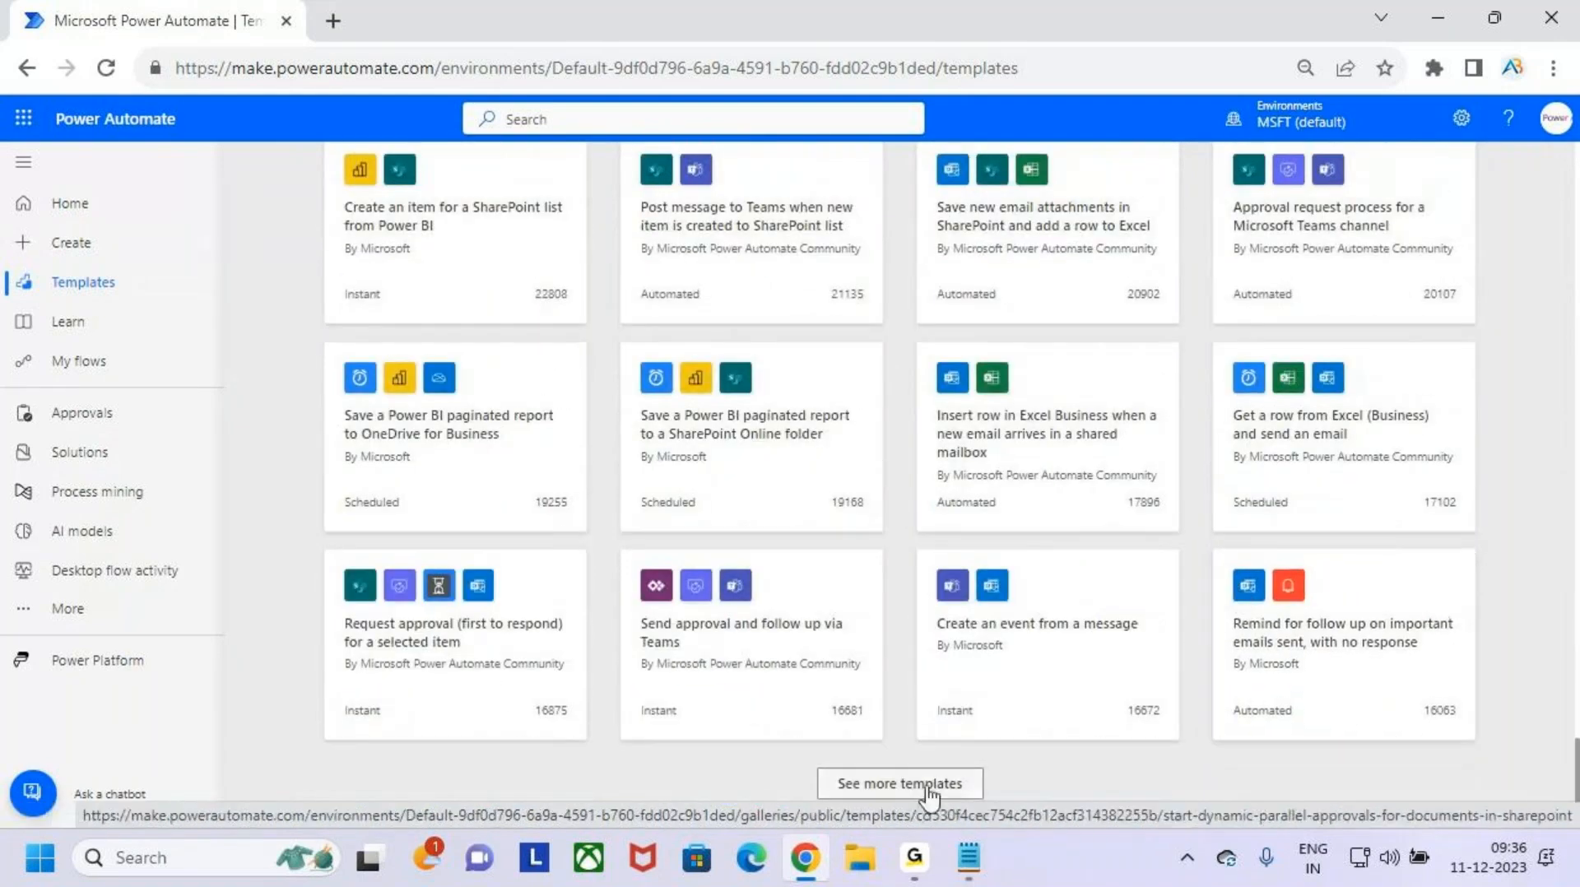
{"action": "left_click", "coordinate": [928, 788]}
{"action": "scroll", "coordinate": [1290, 603], "scroll_direction": "down", "scroll_amount": 3}
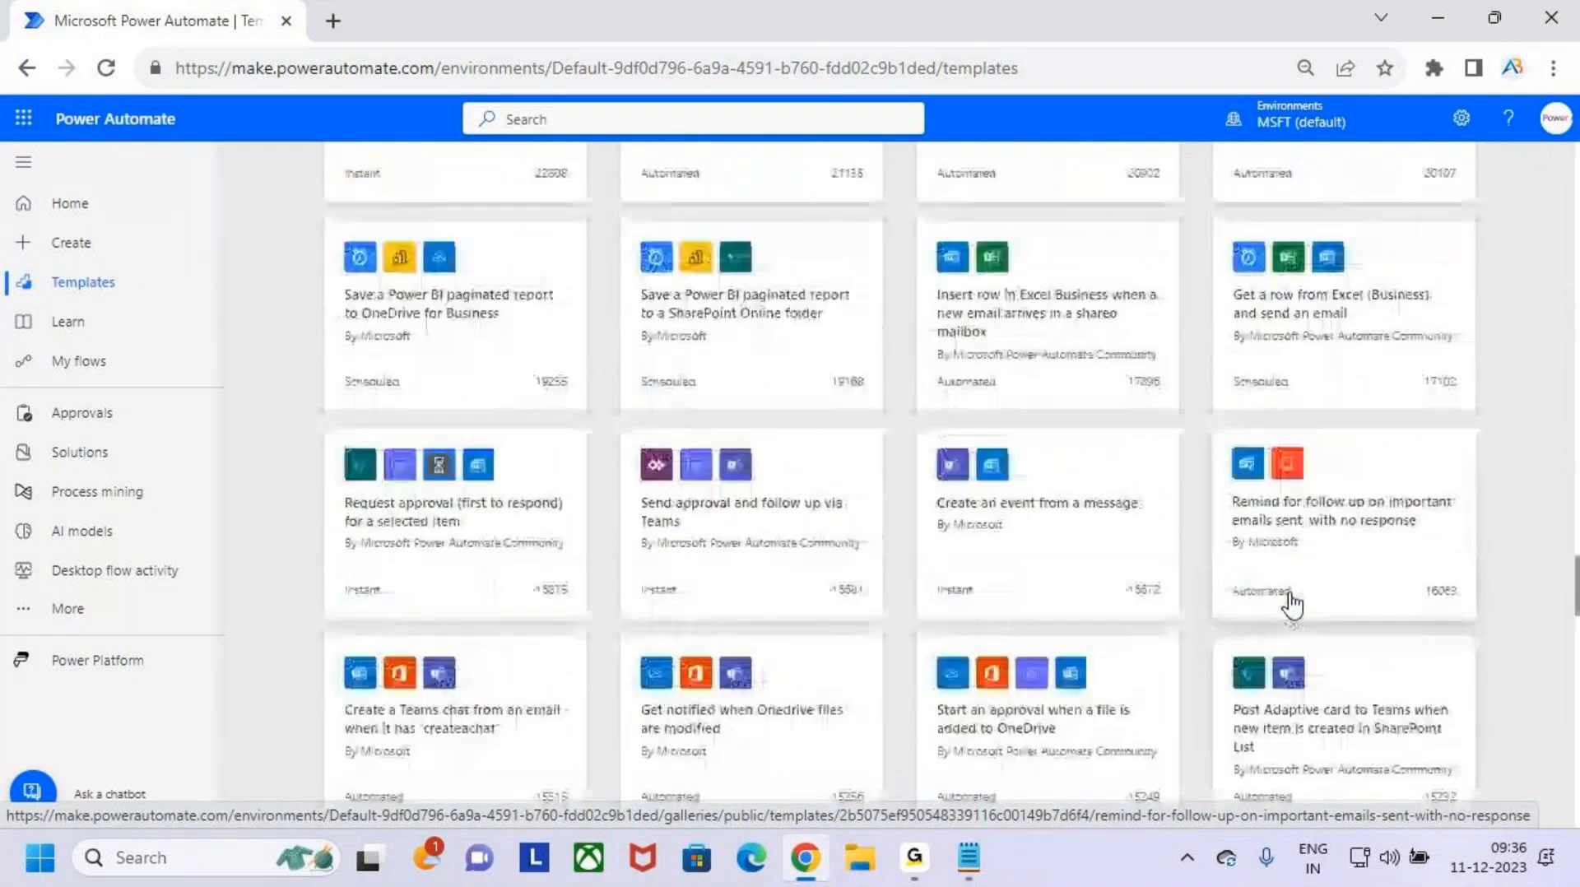
{"action": "scroll", "coordinate": [1290, 603], "scroll_direction": "down", "scroll_amount": 15}
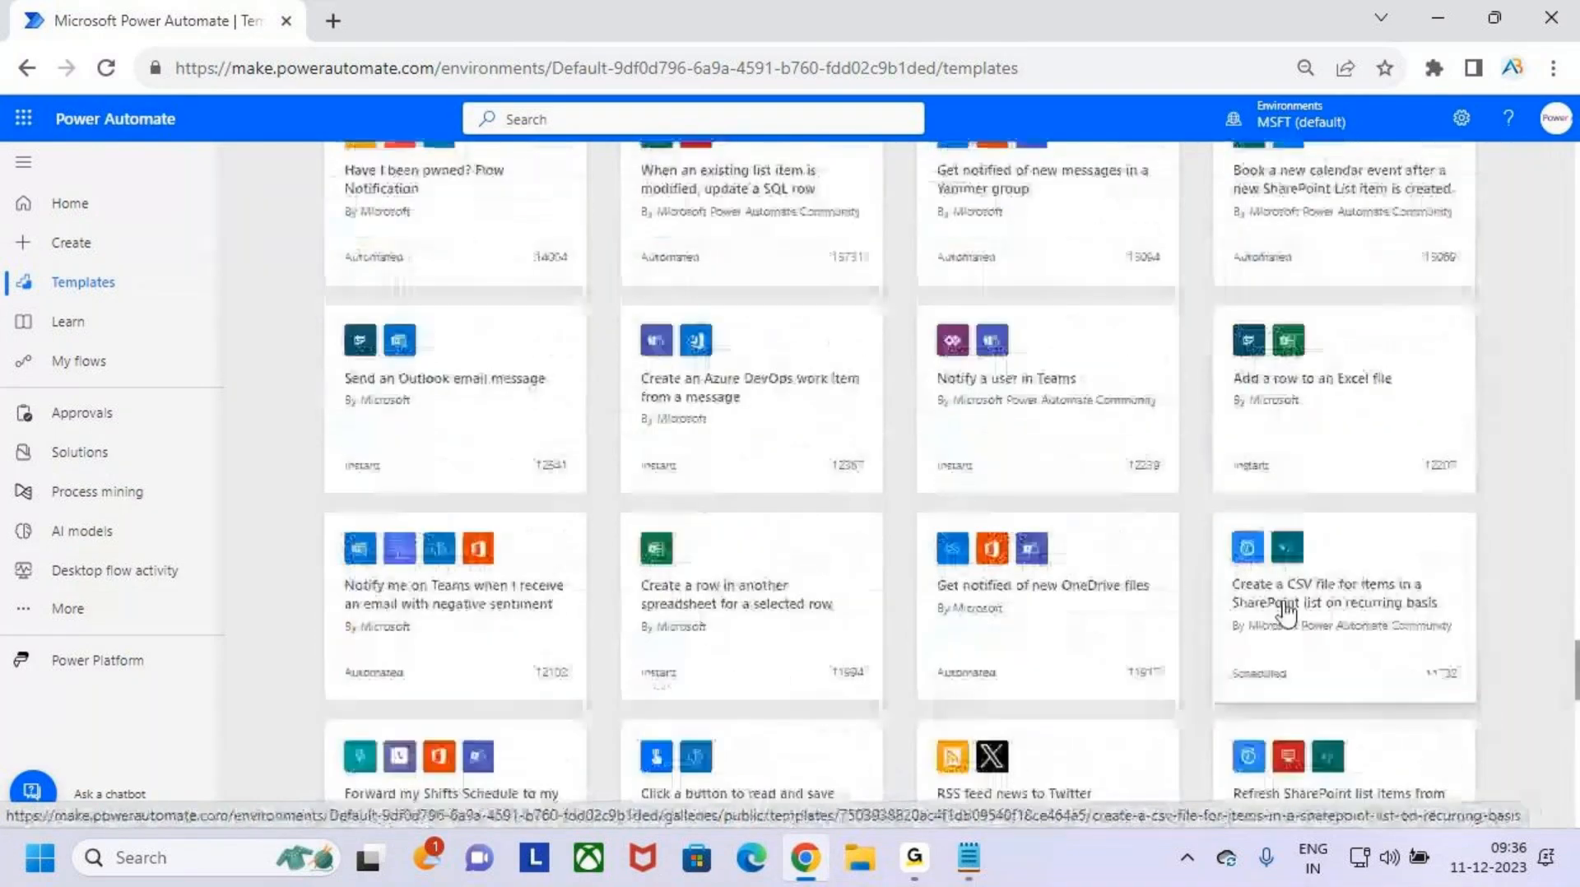
{"action": "scroll", "coordinate": [1290, 613], "scroll_direction": "down", "scroll_amount": 1}
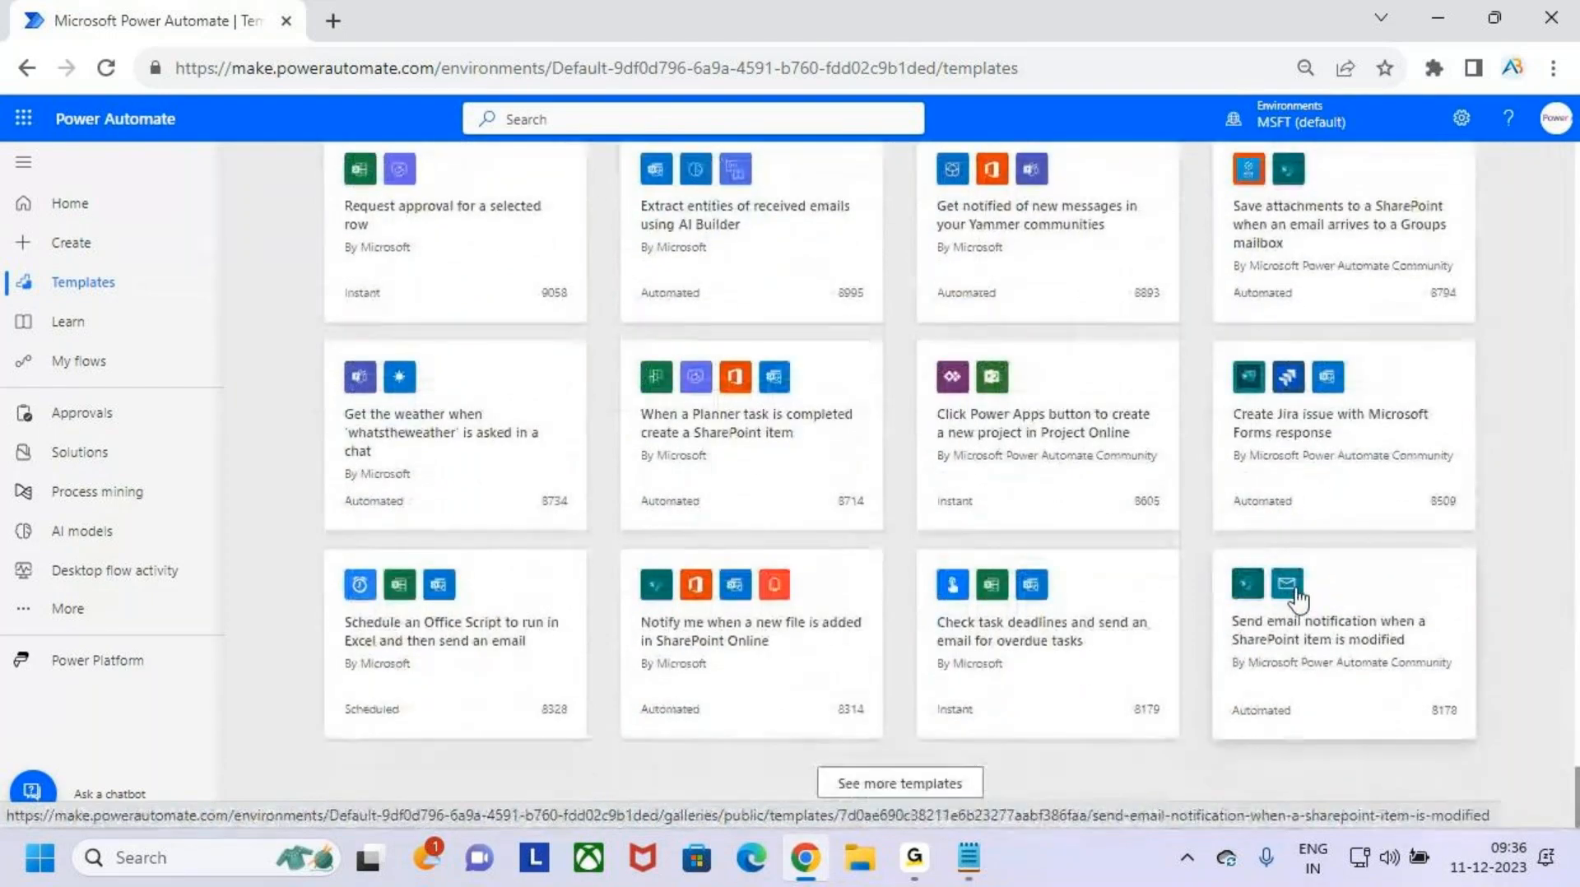
{"action": "left_click", "coordinate": [946, 787]}
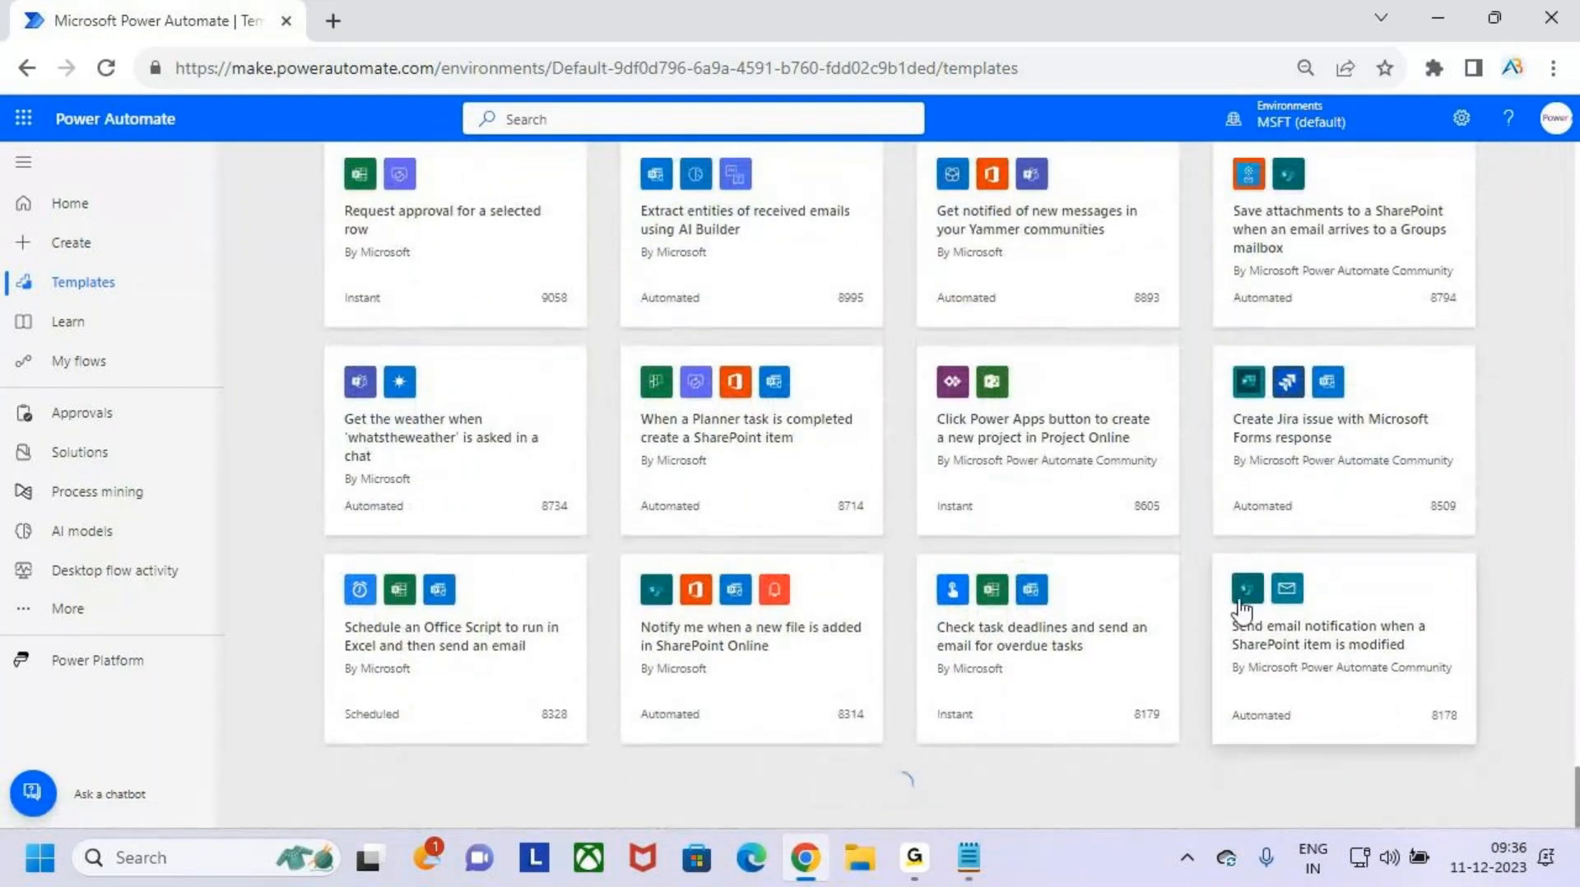
- Look through the additionally loaded templates and return to the beginning of the template gallery
{"action": "scroll", "coordinate": [1263, 576], "scroll_direction": "down", "scroll_amount": 2}
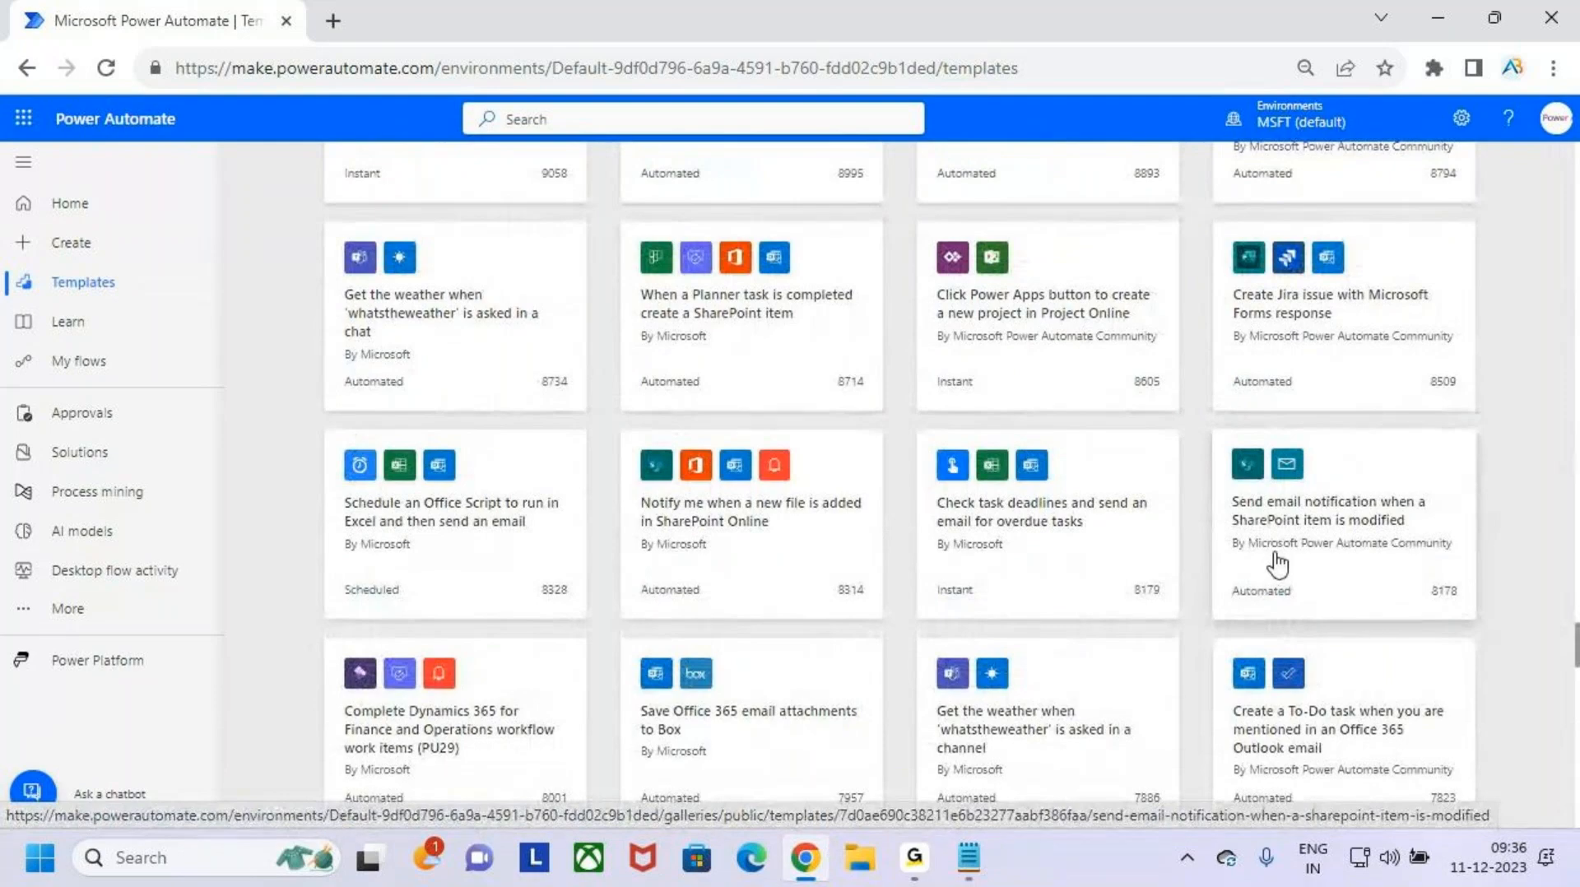
{"action": "scroll", "coordinate": [1277, 563], "scroll_direction": "down", "scroll_amount": 15}
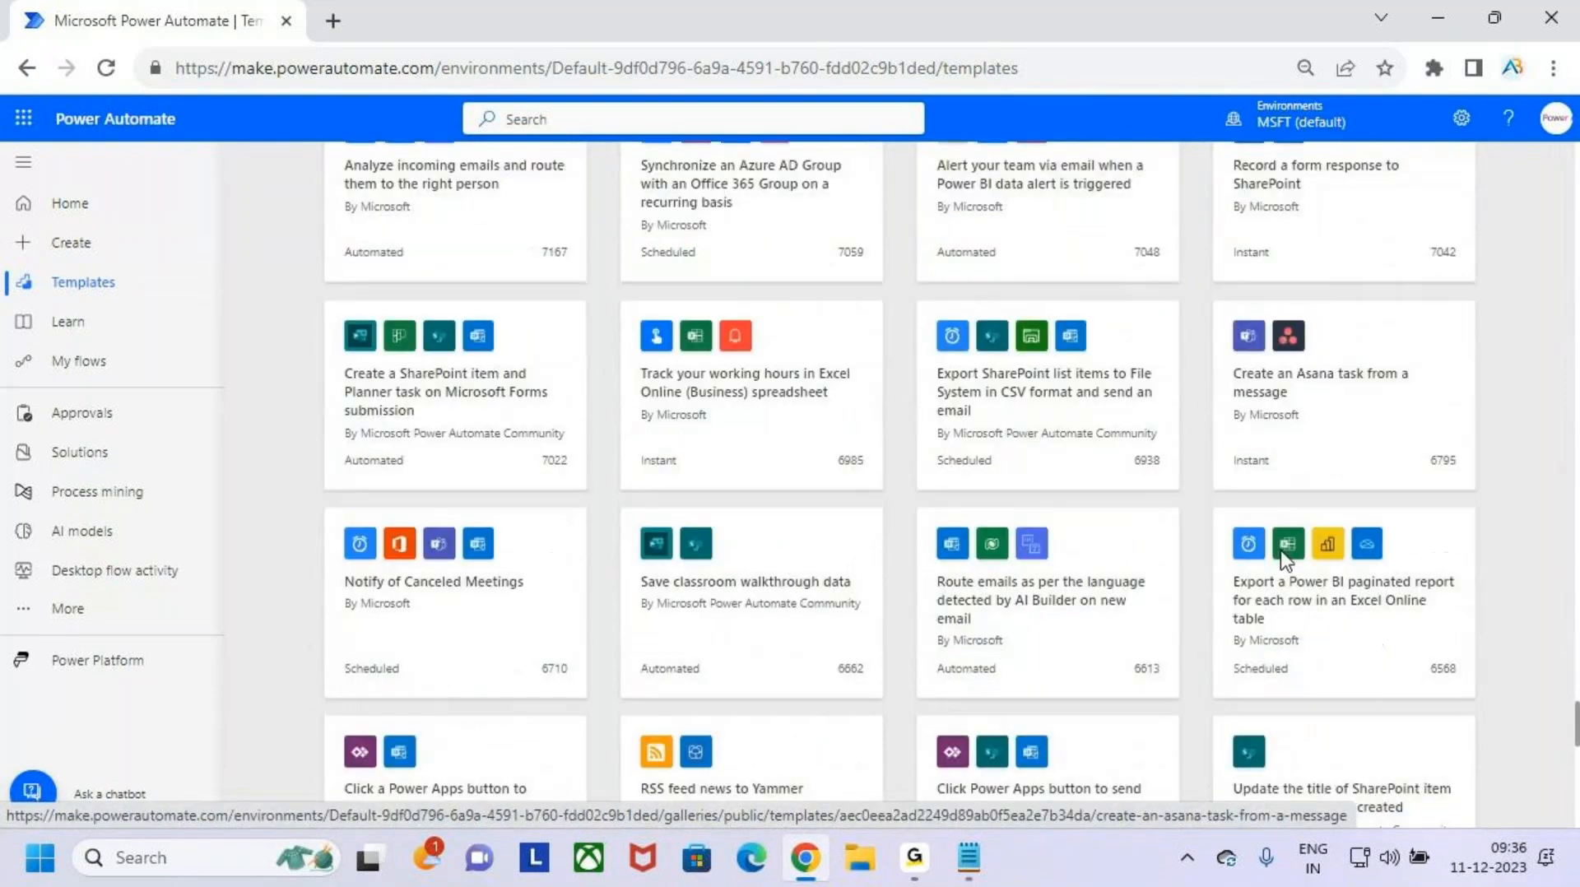
{"action": "scroll", "coordinate": [1280, 550], "scroll_direction": "down", "scroll_amount": 8}
{"action": "scroll", "coordinate": [1285, 543], "scroll_direction": "up", "scroll_amount": 10}
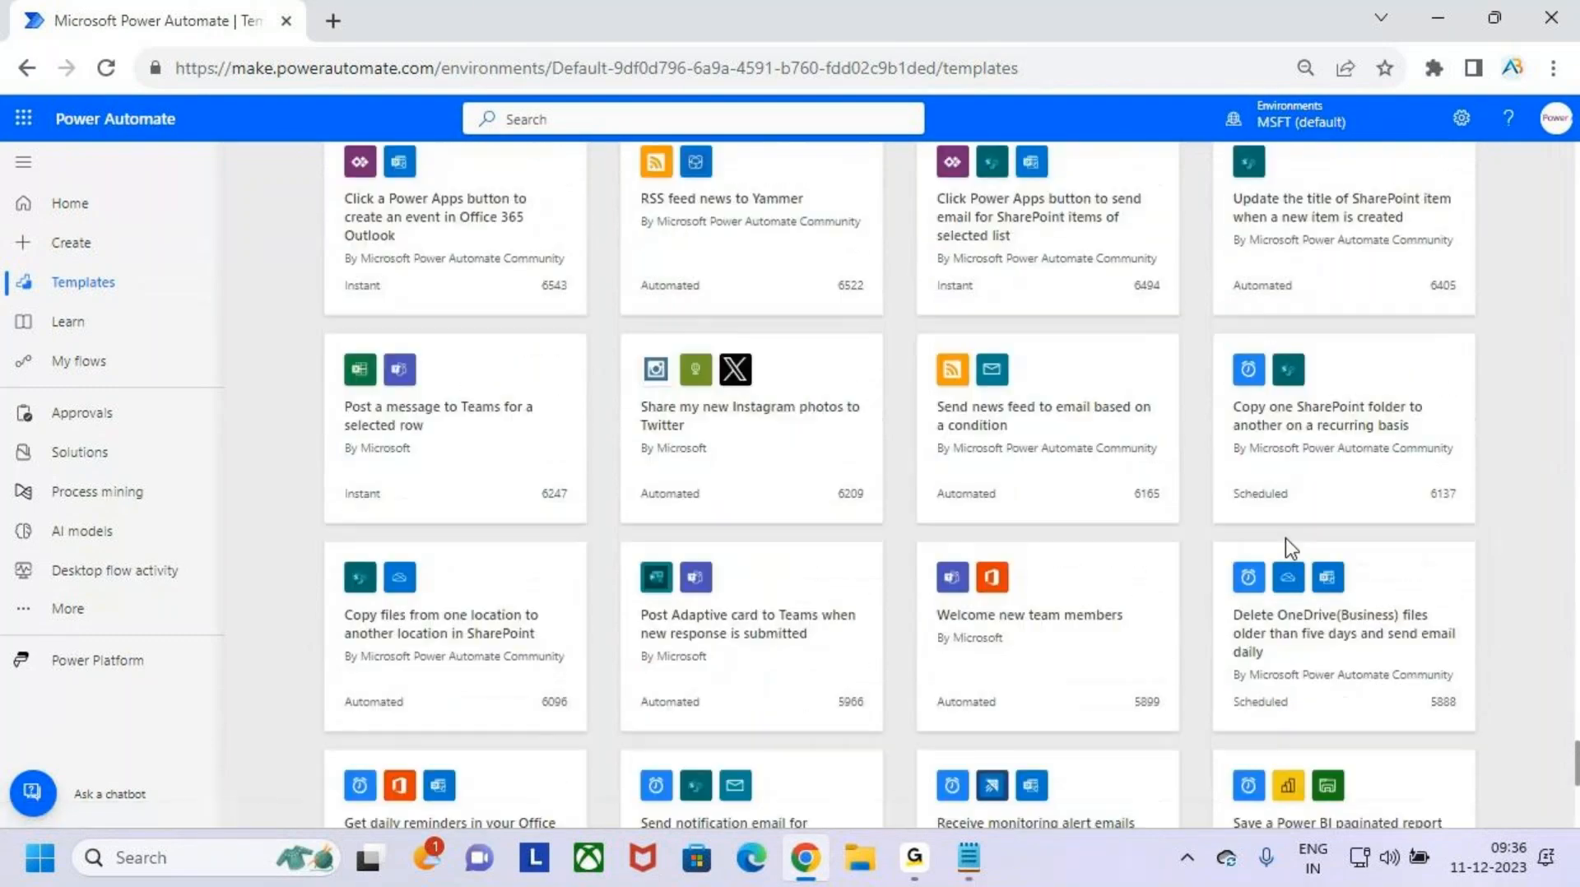
{"action": "scroll", "coordinate": [1285, 539], "scroll_direction": "up", "scroll_amount": 20}
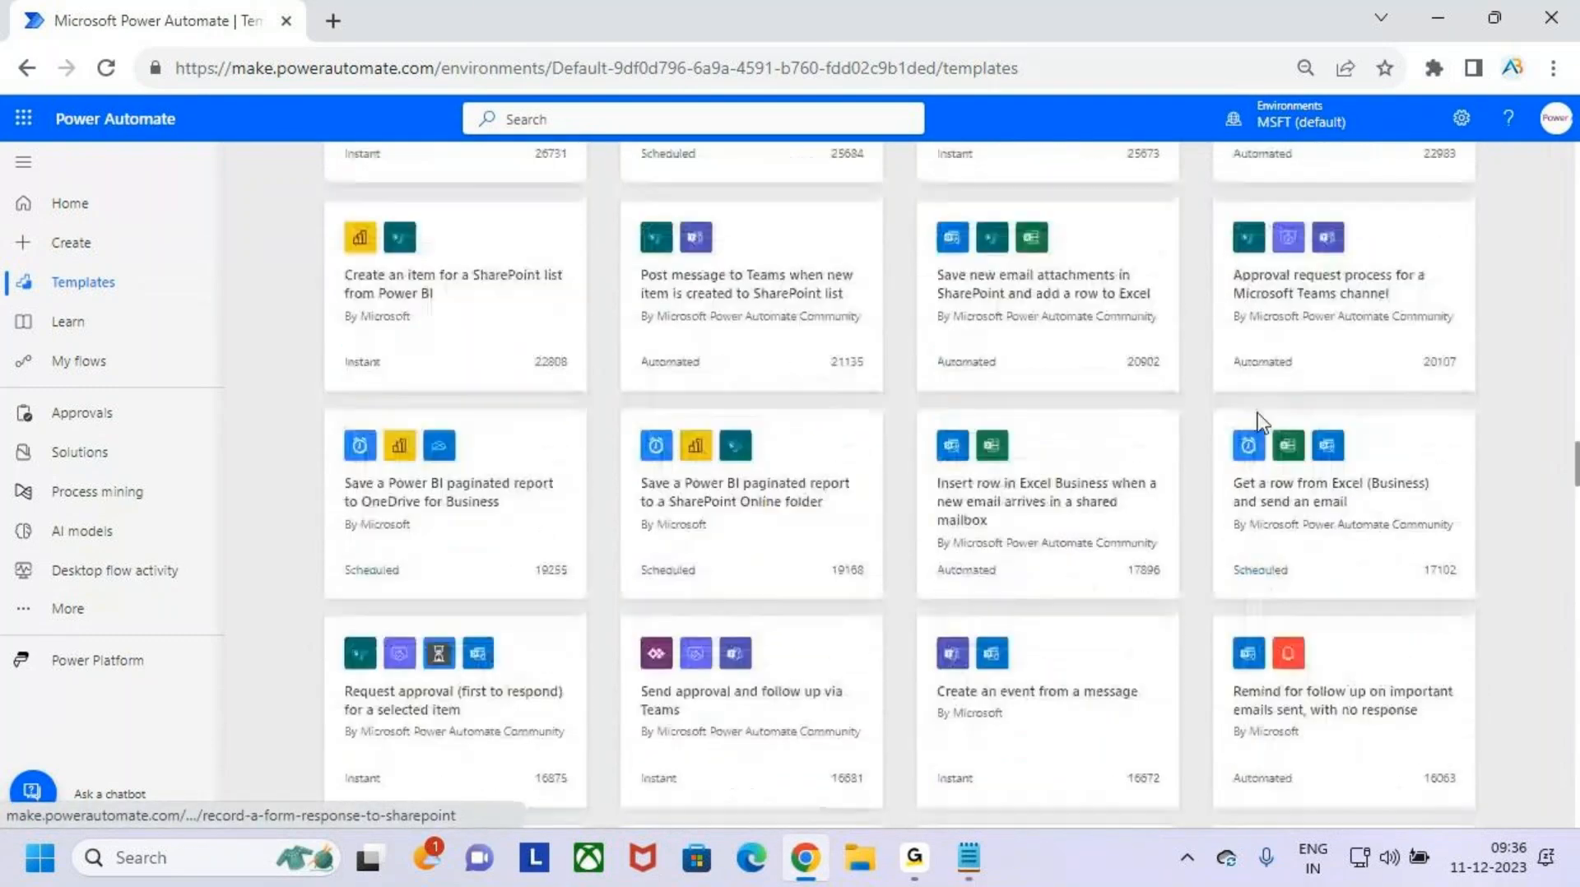
{"action": "scroll", "coordinate": [1255, 424], "scroll_direction": "up", "scroll_amount": 20}
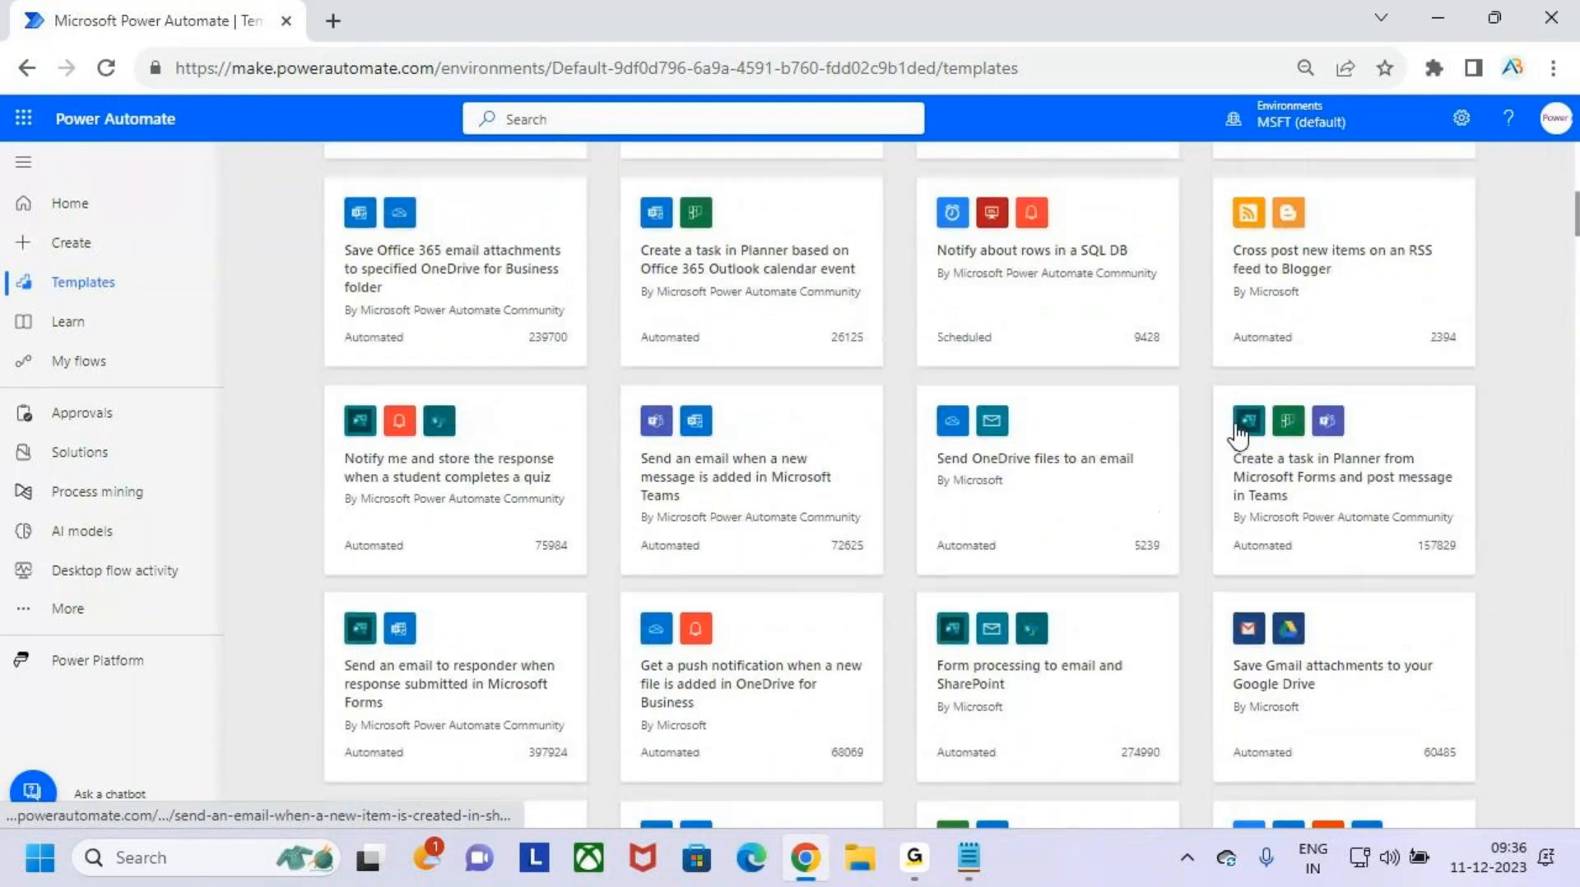
{"action": "scroll", "coordinate": [1220, 490], "scroll_direction": "down", "scroll_amount": 3}
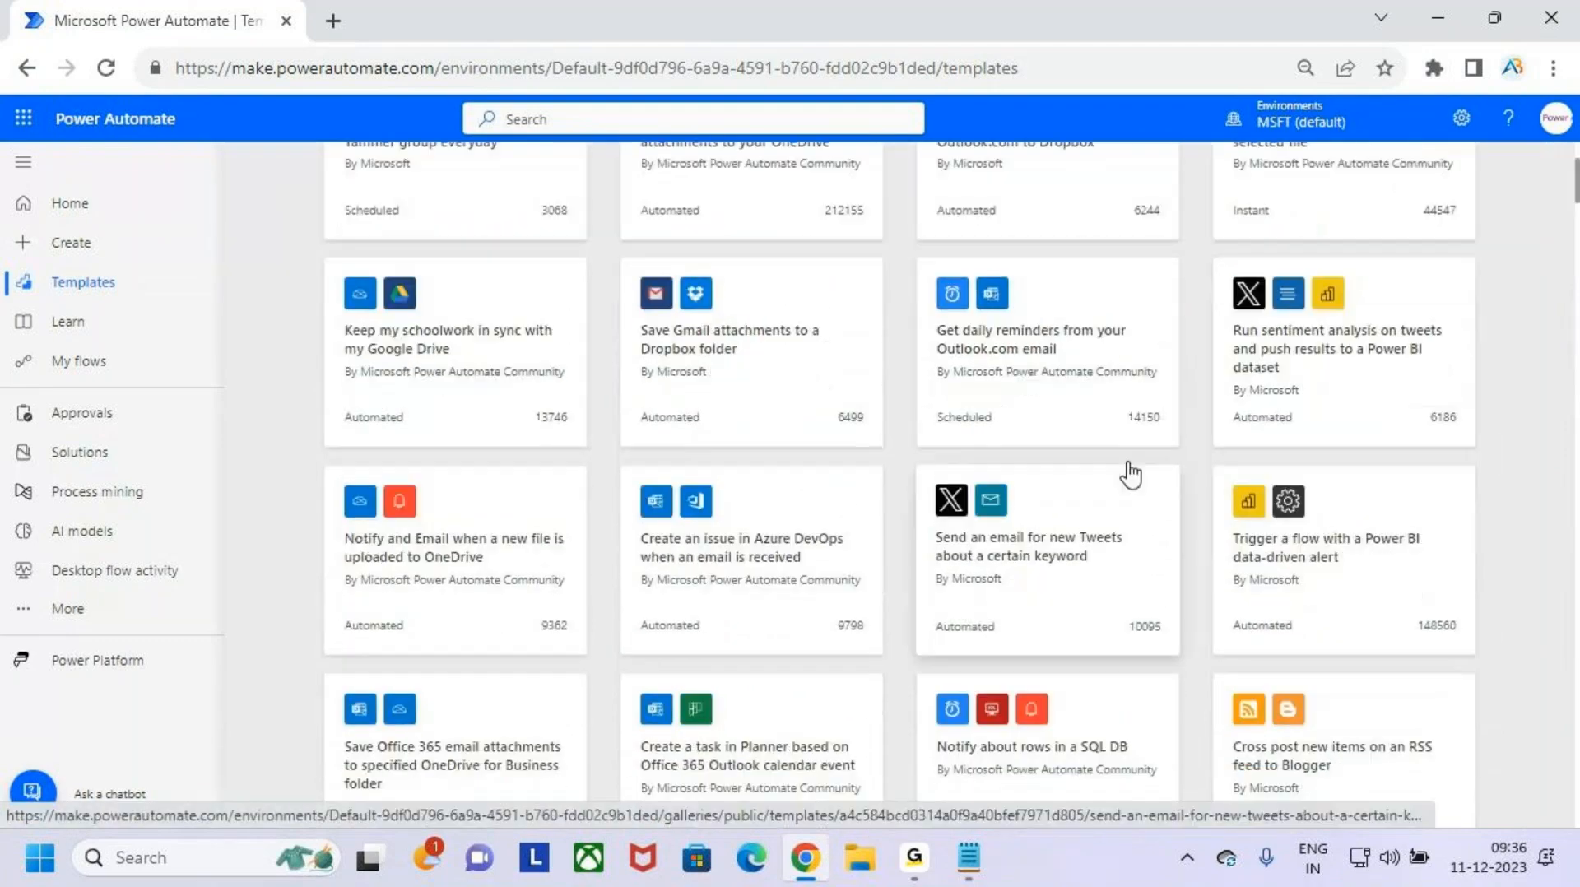
{"action": "scroll", "coordinate": [1128, 468], "scroll_direction": "up", "scroll_amount": 2}
{"action": "scroll", "coordinate": [1127, 484], "scroll_direction": "up", "scroll_amount": 2}
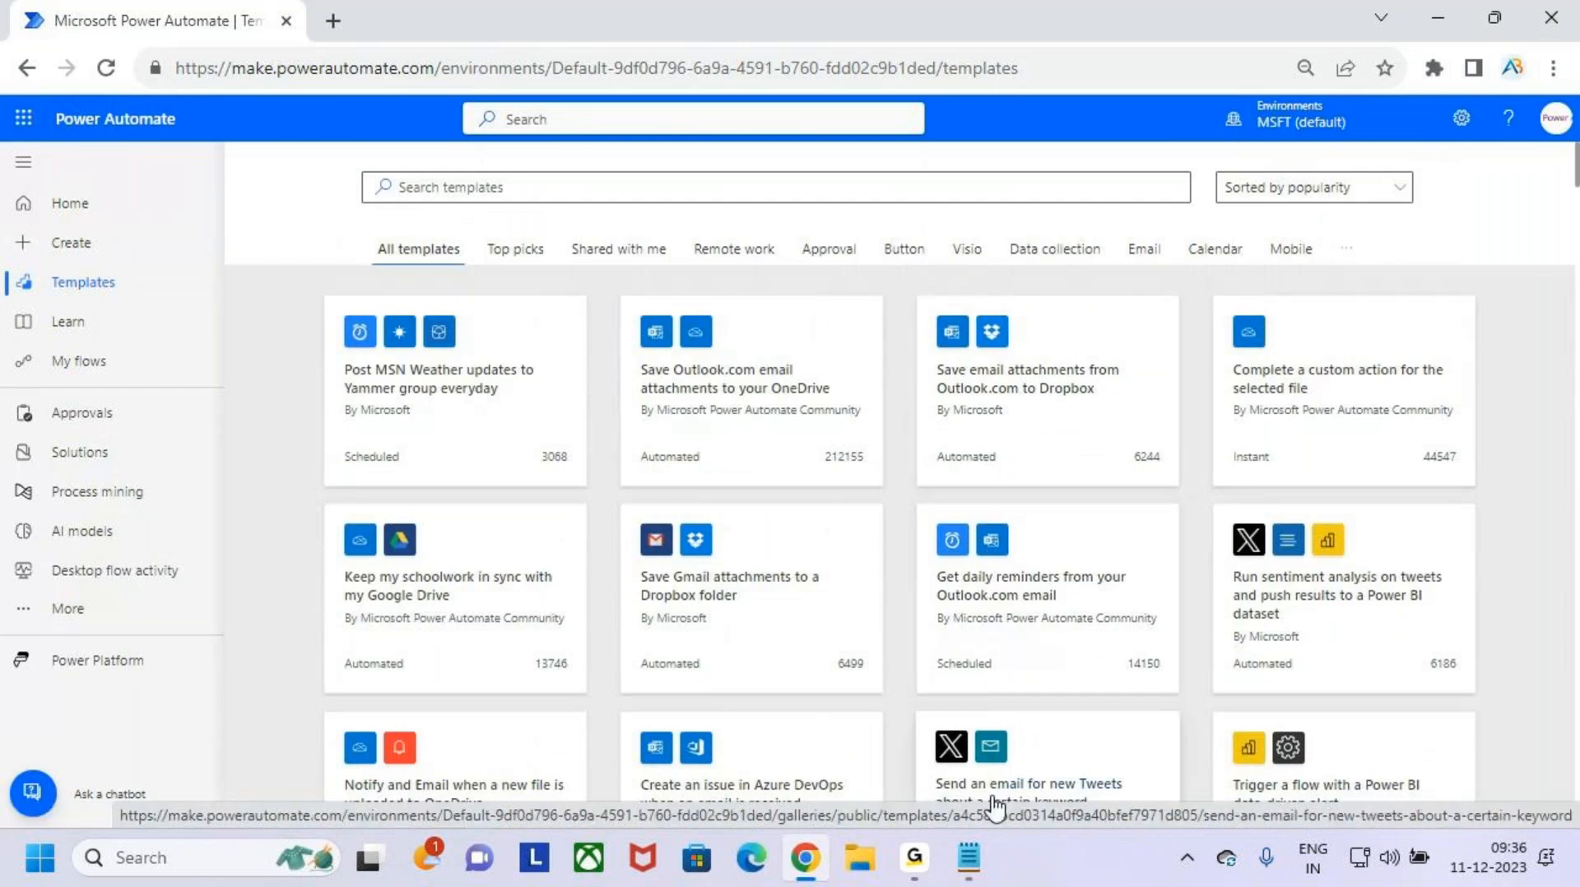
- Switch to File Explorer and open the MS Power Platform folder on the Desktop
{"action": "left_click", "coordinate": [973, 868]}
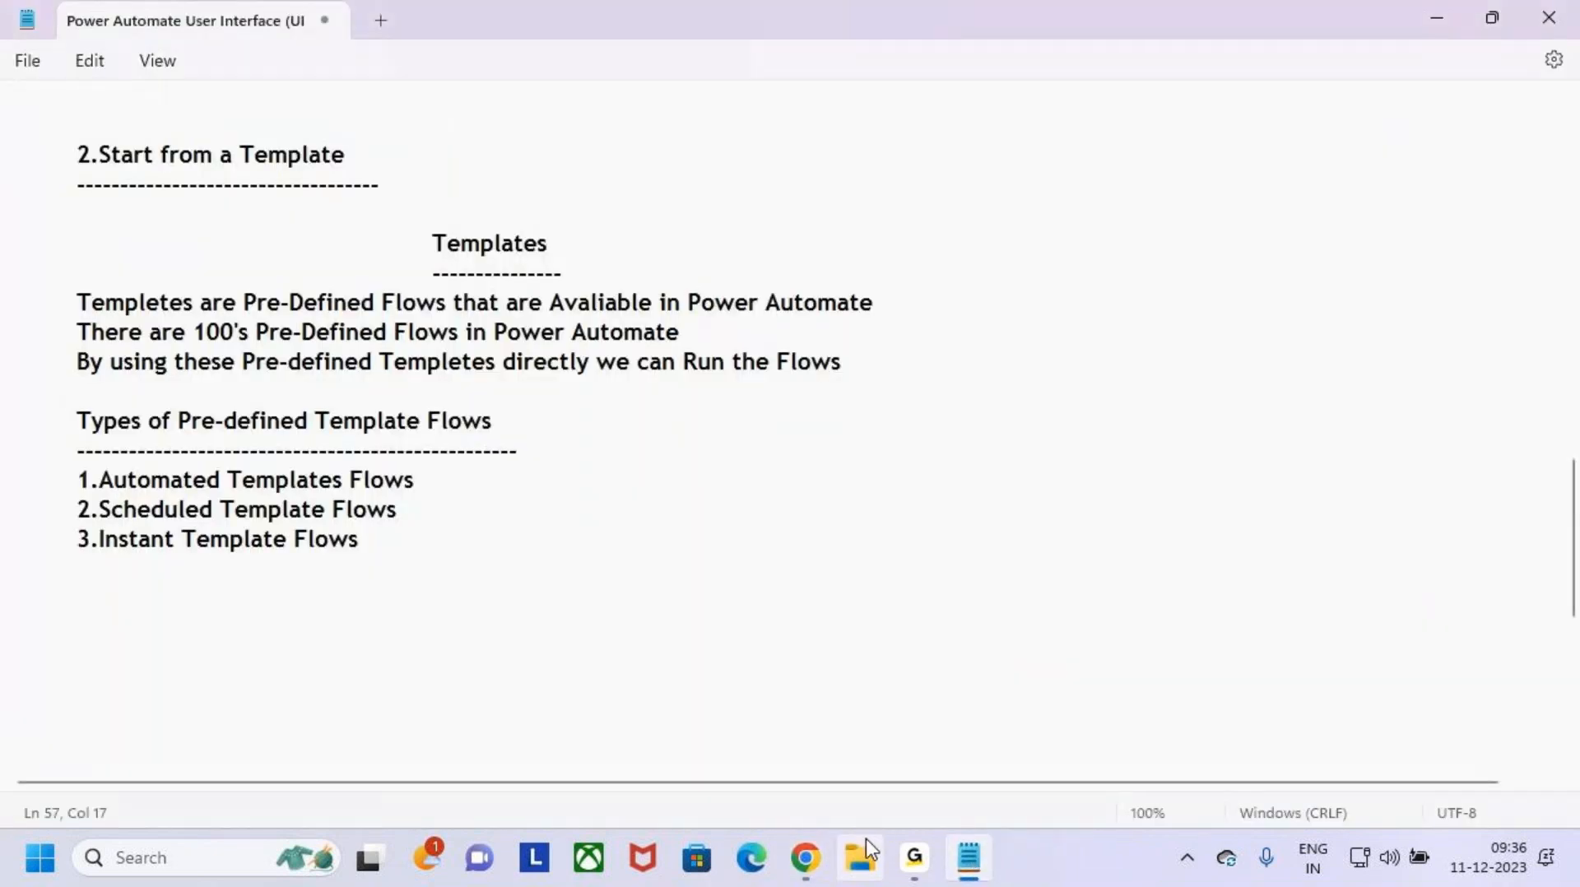
{"action": "left_click", "coordinate": [863, 844]}
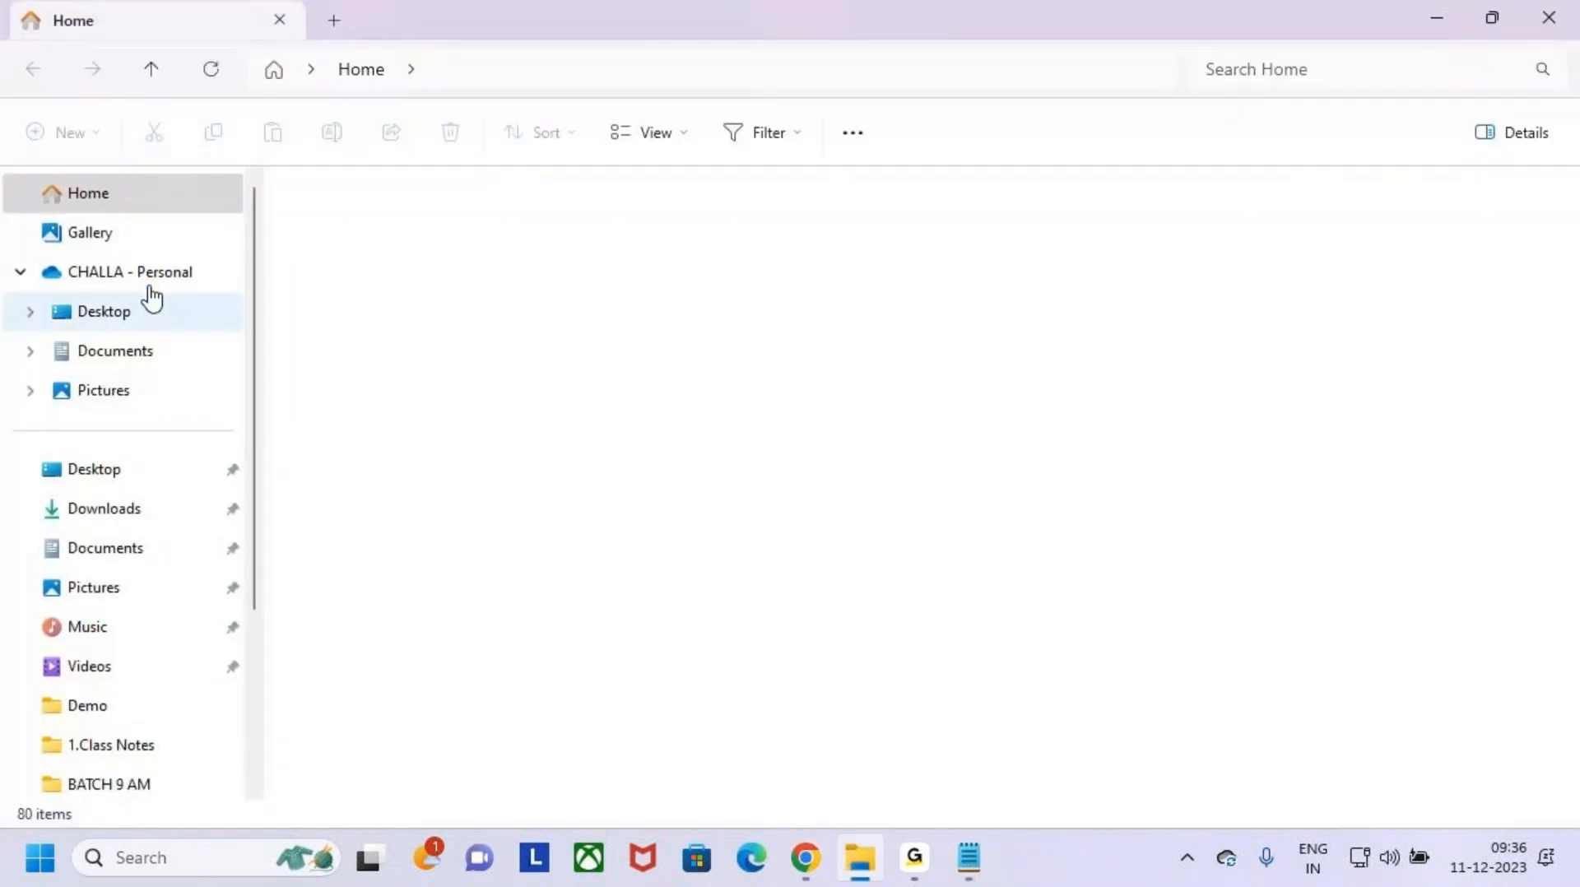
{"action": "left_click", "coordinate": [141, 322]}
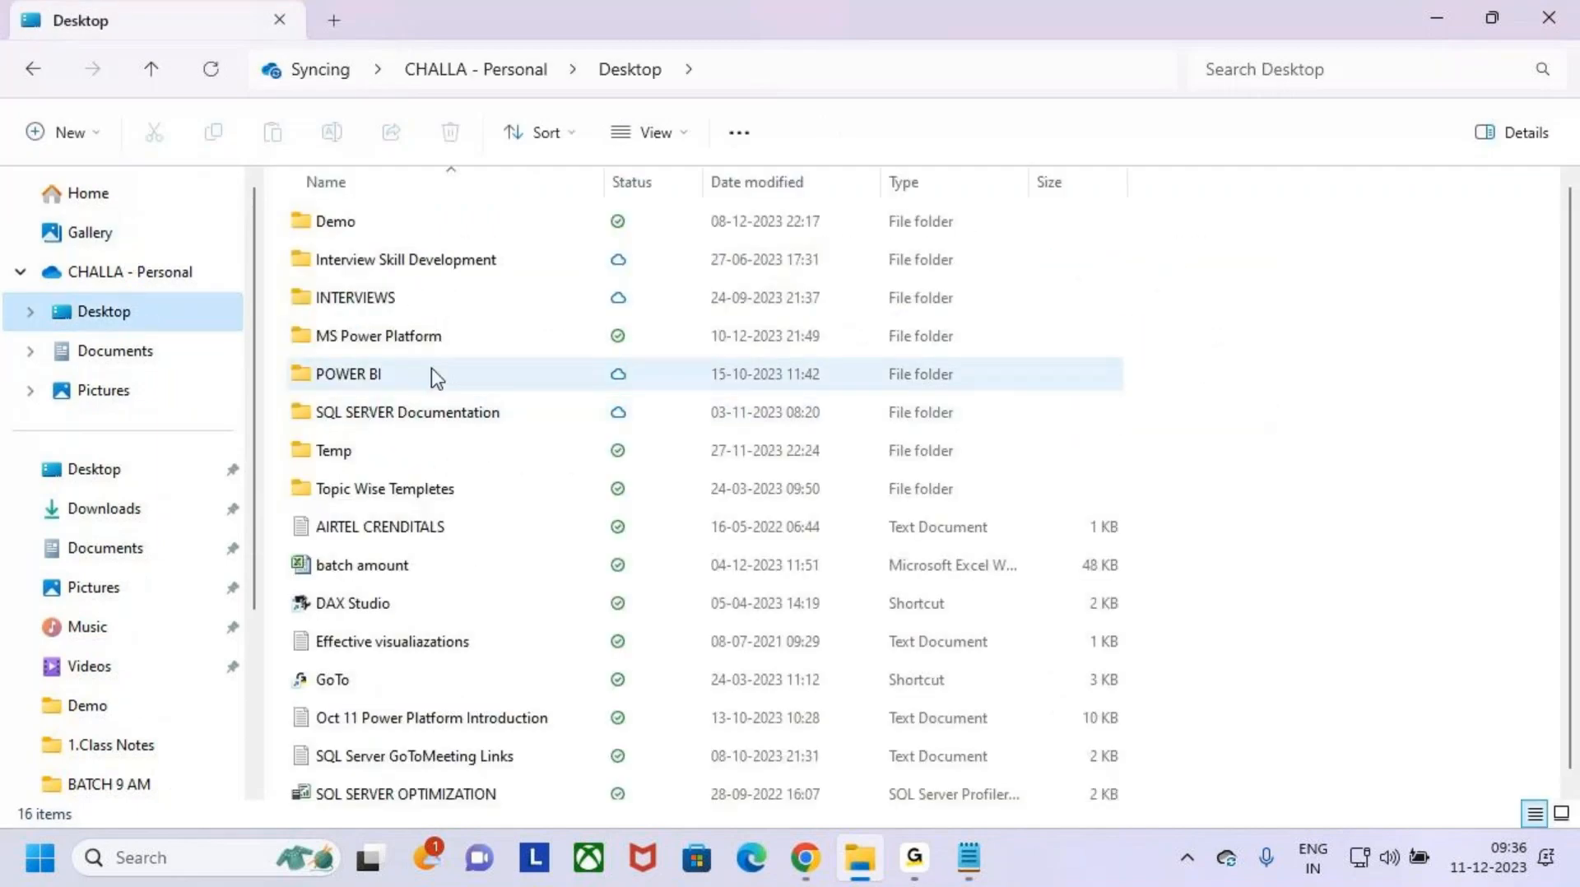
{"action": "left_click", "coordinate": [374, 415]}
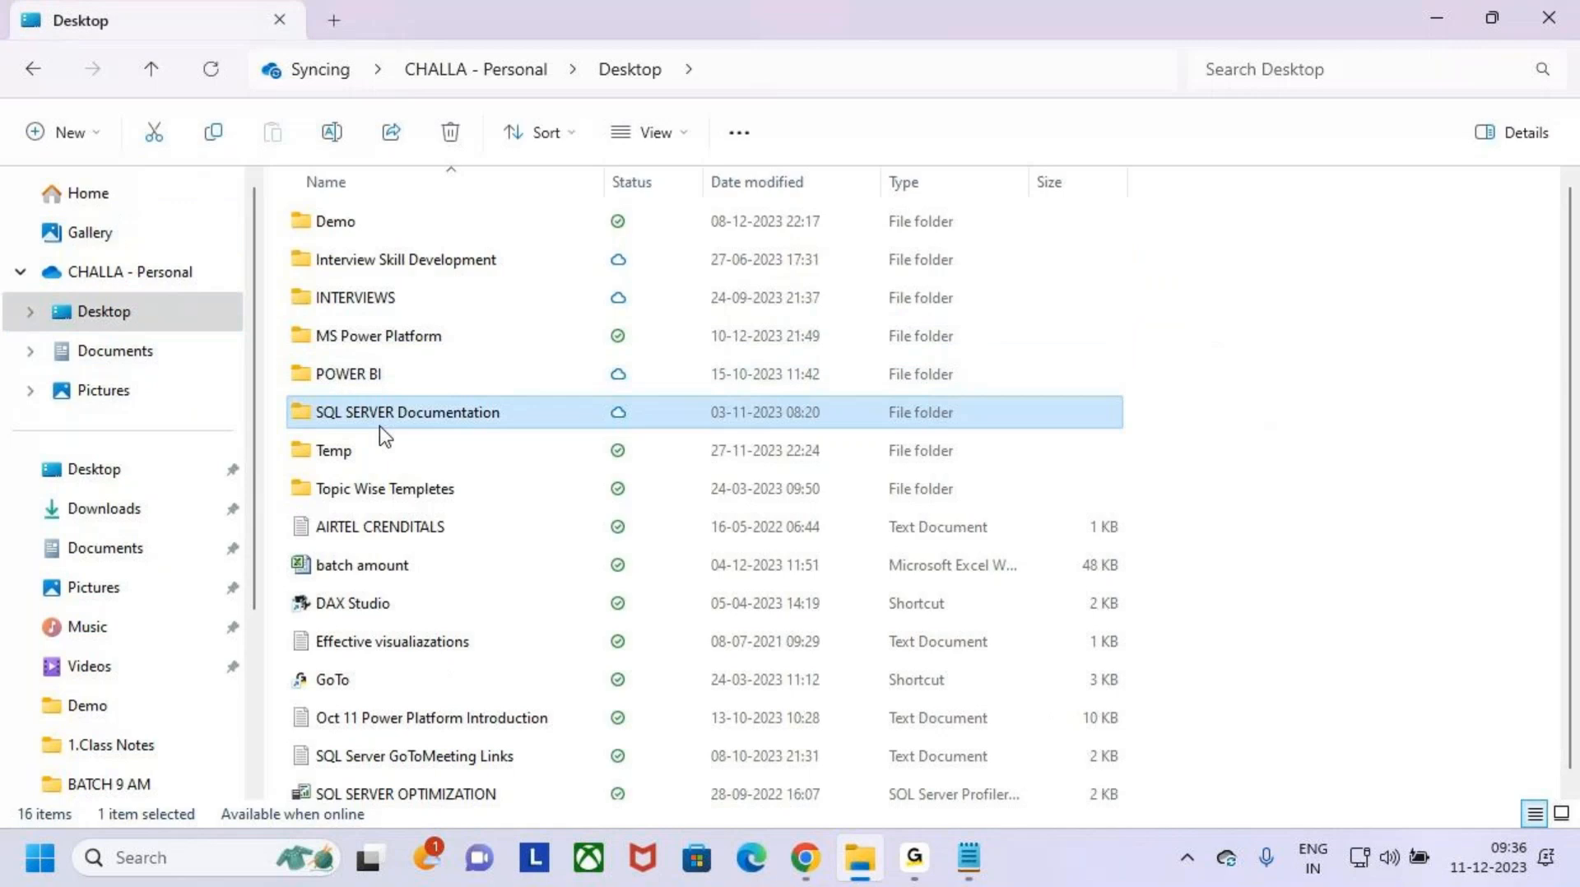
{"action": "double_click", "coordinate": [315, 349]}
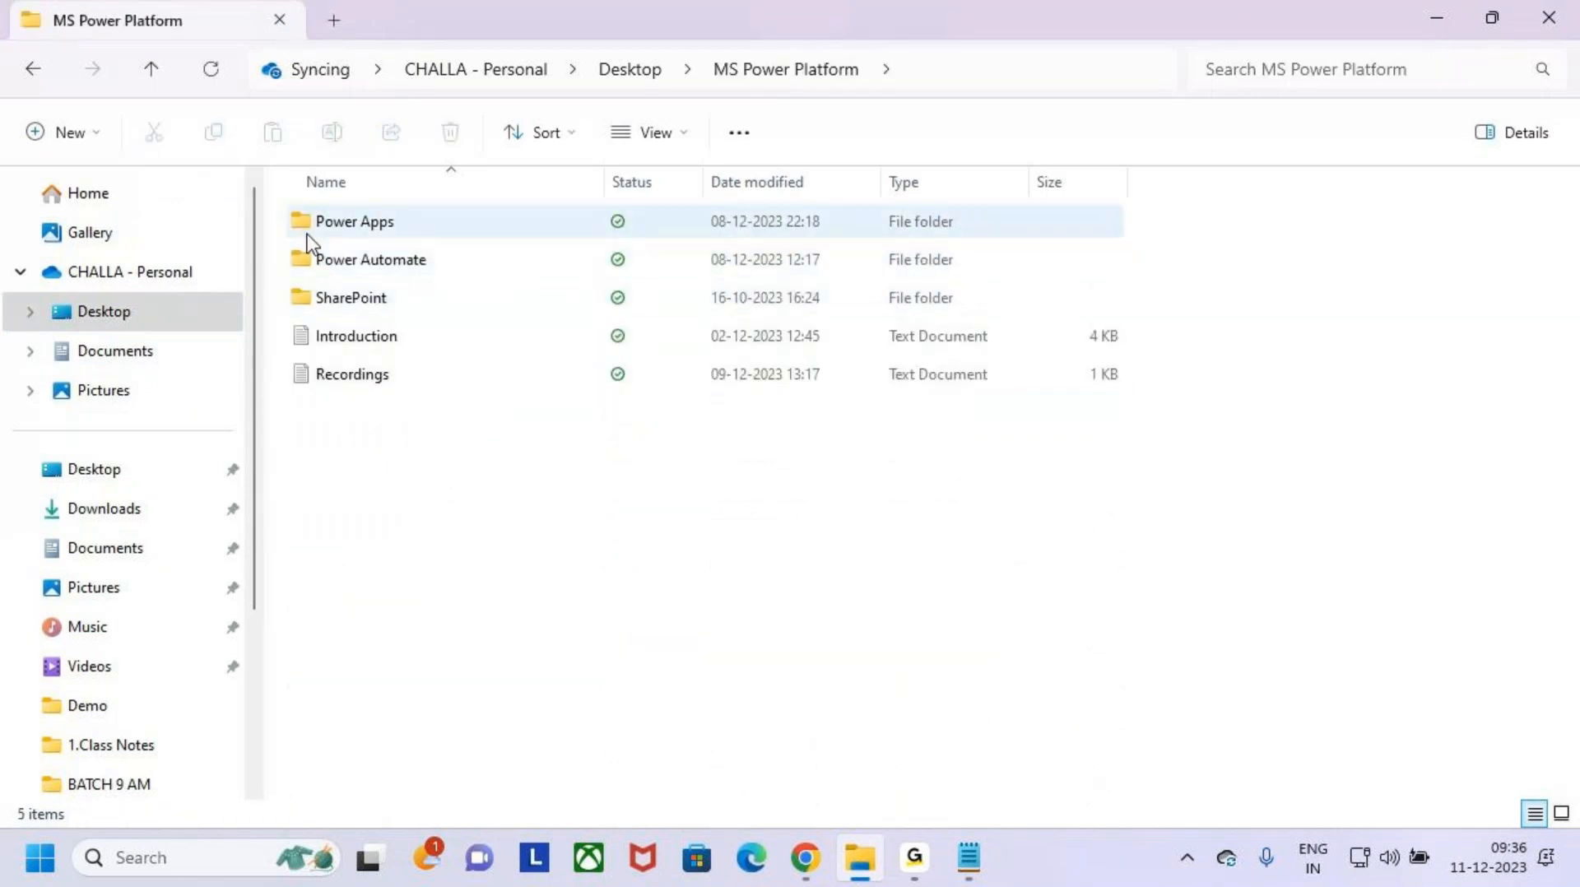
- Open the Power Automate Flows text file from the 3.Topic Wise Queries folder inside Power Automate
{"action": "left_click", "coordinate": [317, 262]}
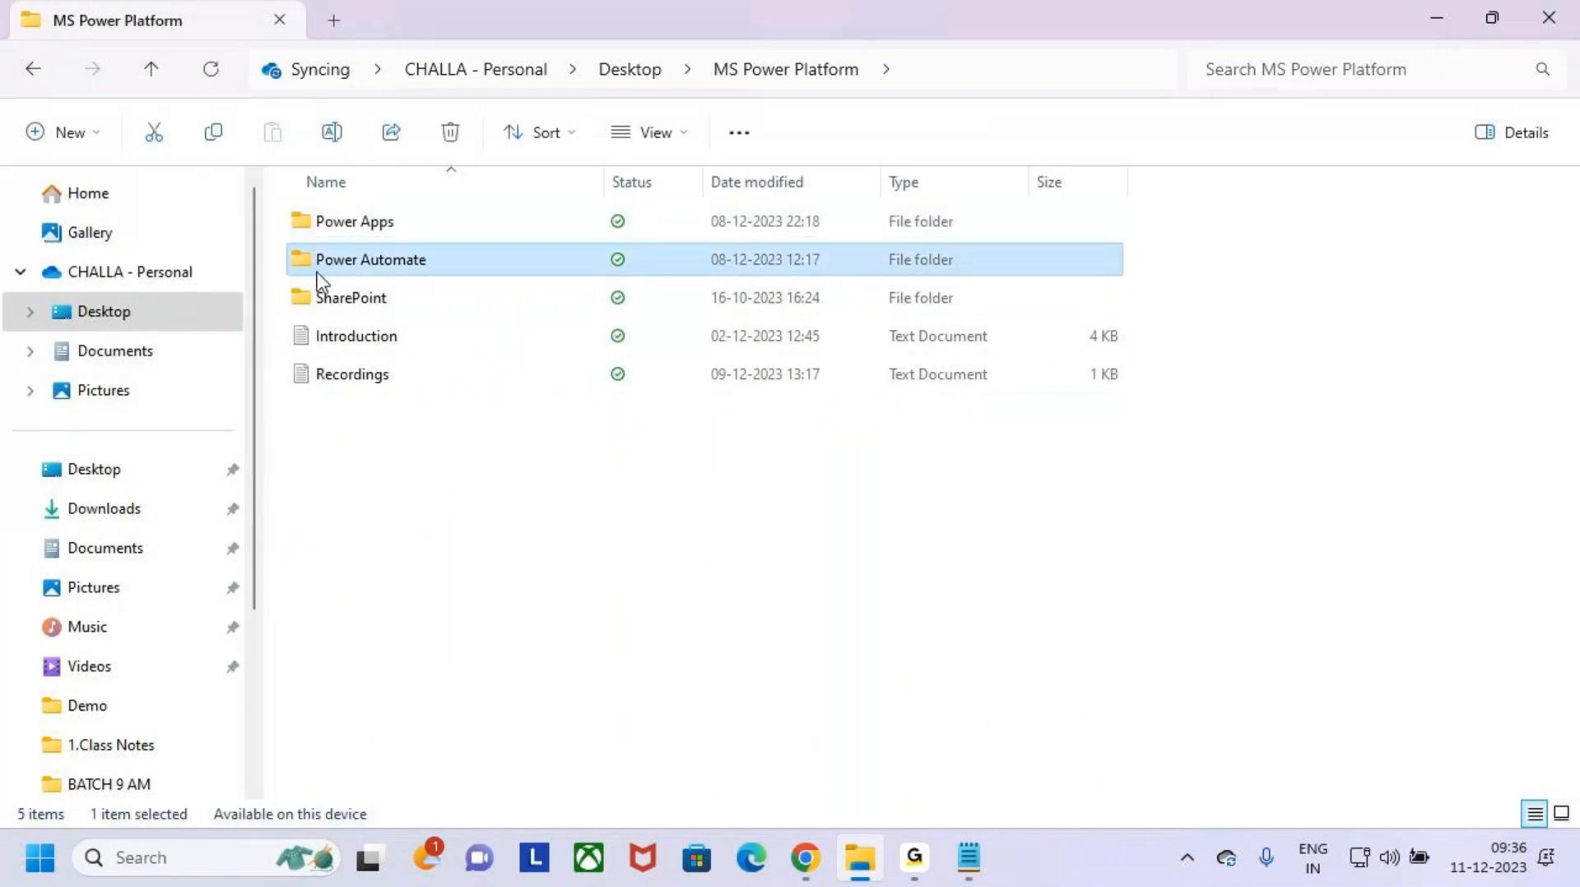
{"action": "double_click", "coordinate": [317, 273]}
{"action": "left_click", "coordinate": [303, 270]}
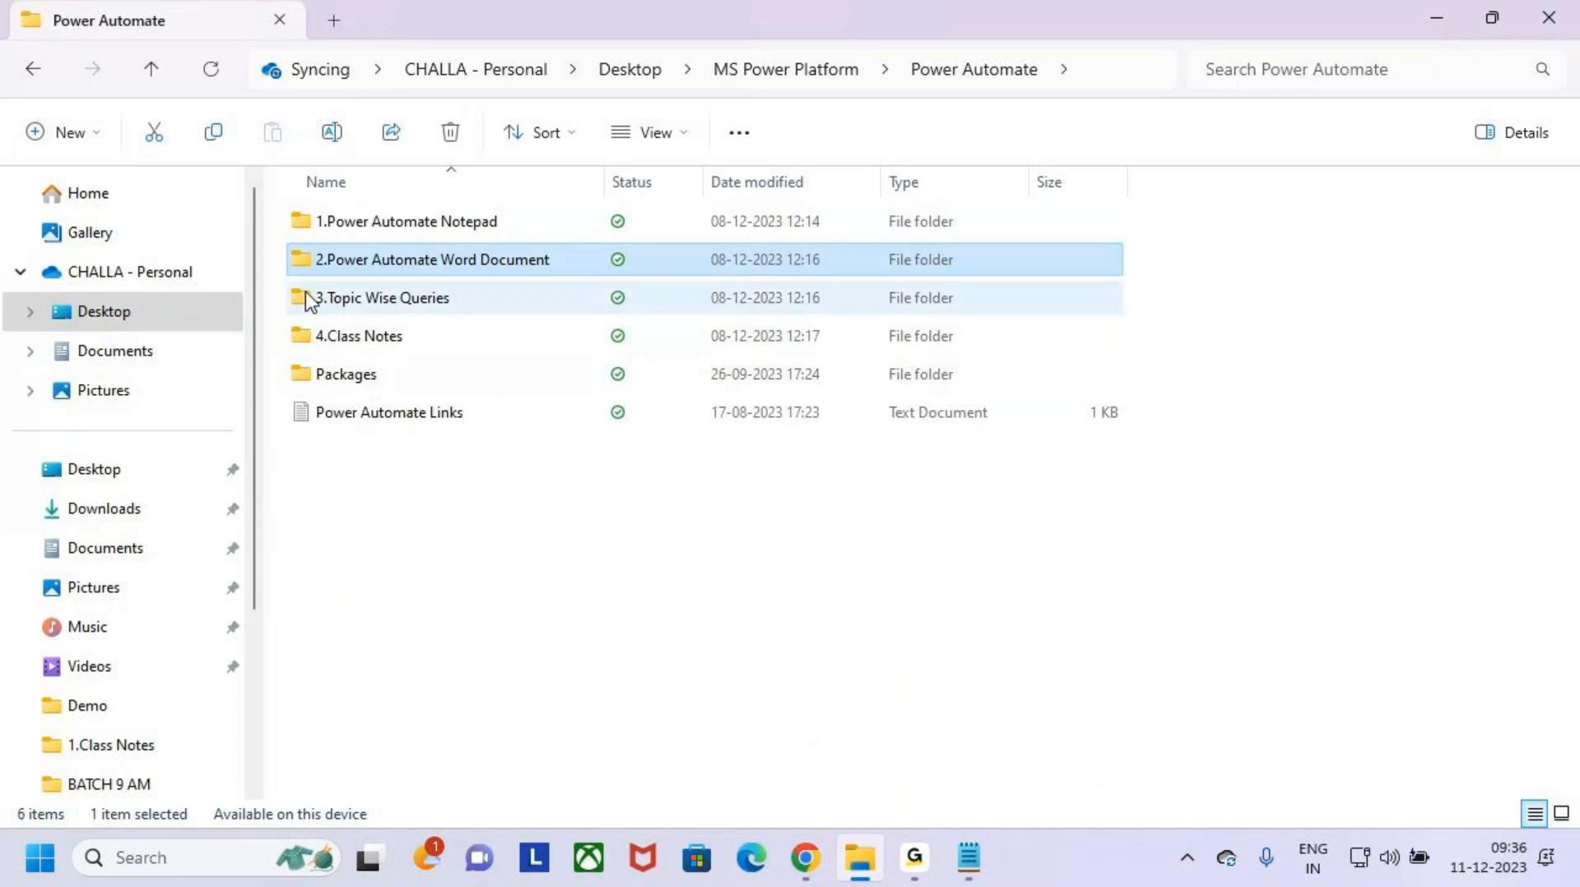
{"action": "double_click", "coordinate": [304, 297]}
{"action": "double_click", "coordinate": [344, 224]}
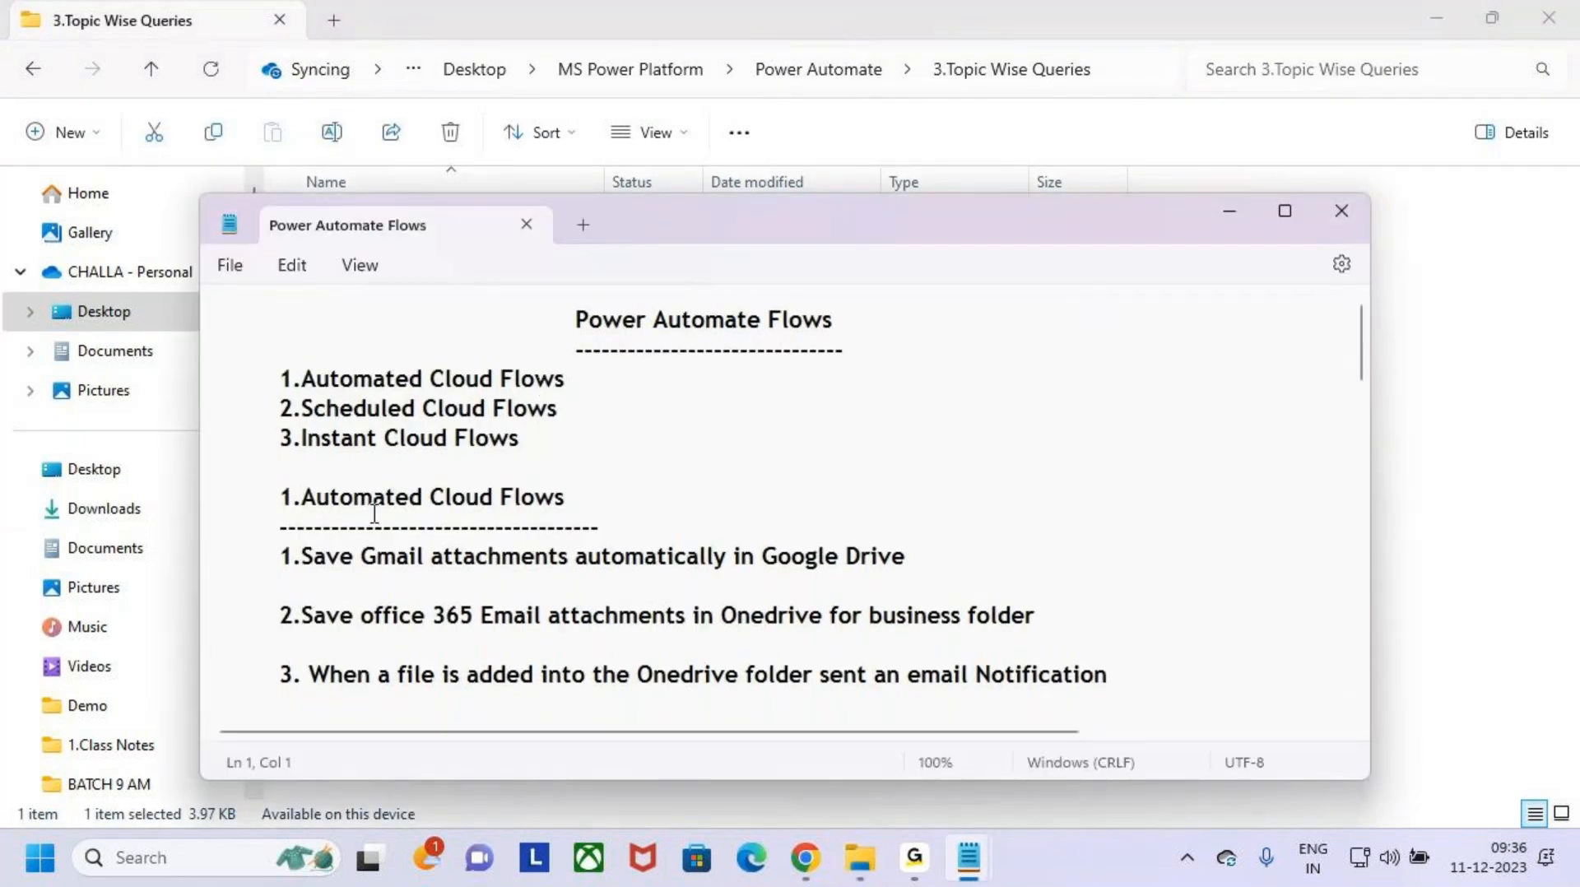
- Examine the first entries listed under Automated Cloud Flows in the Power Automate Flows notes
{"action": "scroll", "coordinate": [374, 515], "scroll_direction": "down", "scroll_amount": 1}
{"action": "left_click", "coordinate": [268, 455]}
{"action": "left_click", "coordinate": [326, 506]}
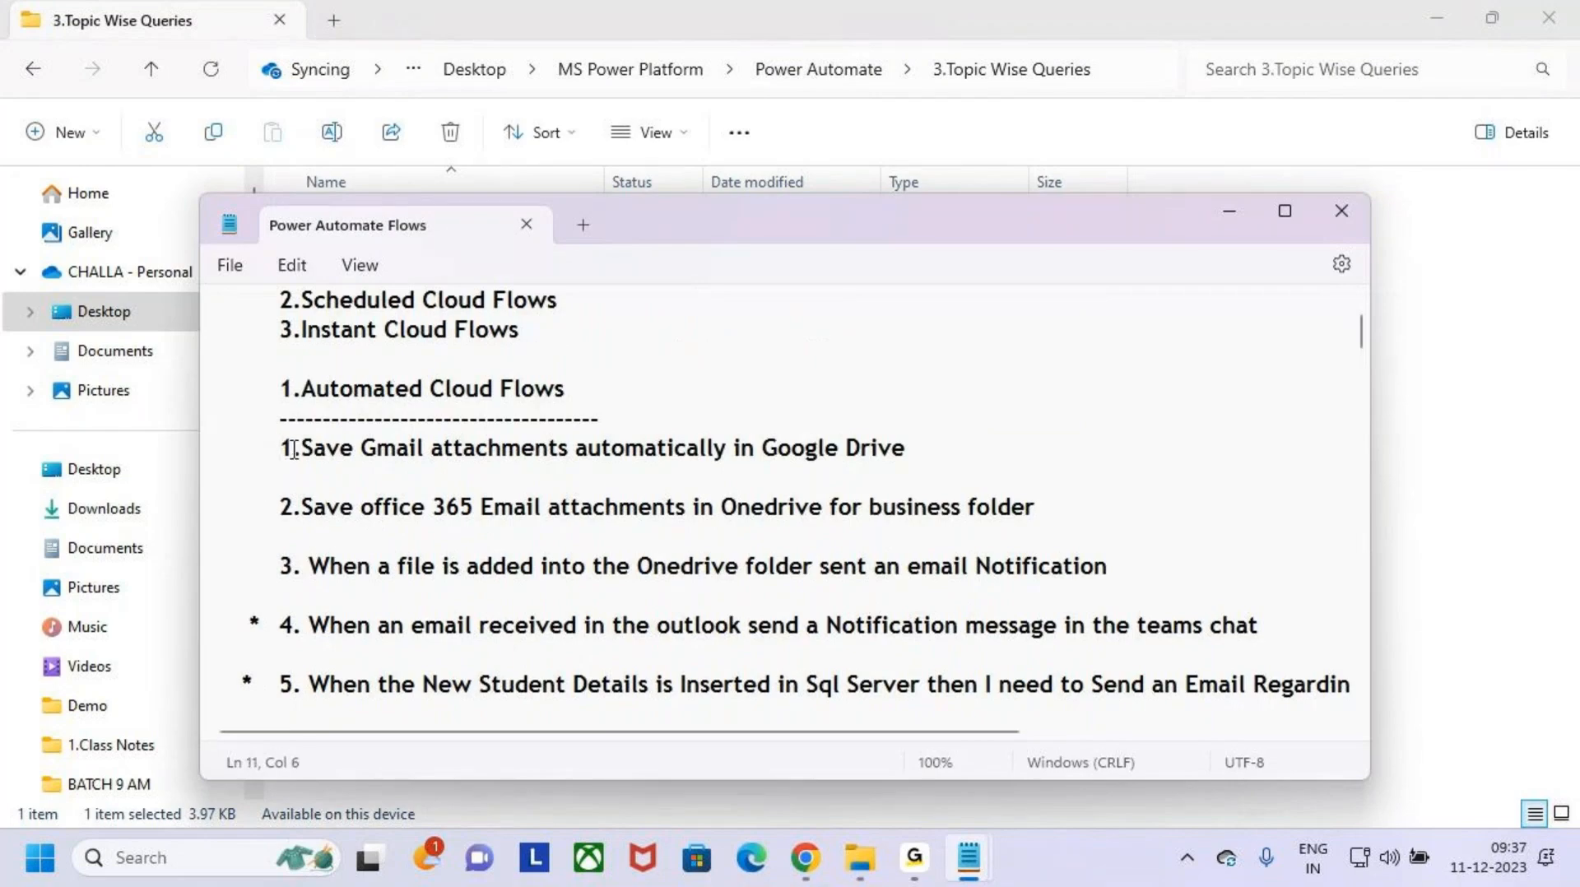
- Copy the first three Automated Cloud Flows examples into the Power Automate User Interface notes, under the list of template flow types
{"action": "left_click_drag", "start_coordinate": [278, 447], "coordinate": [108, 441]}
{"action": "key", "text": "ctrl+c"}
{"action": "left_click", "coordinate": [1123, 582]}
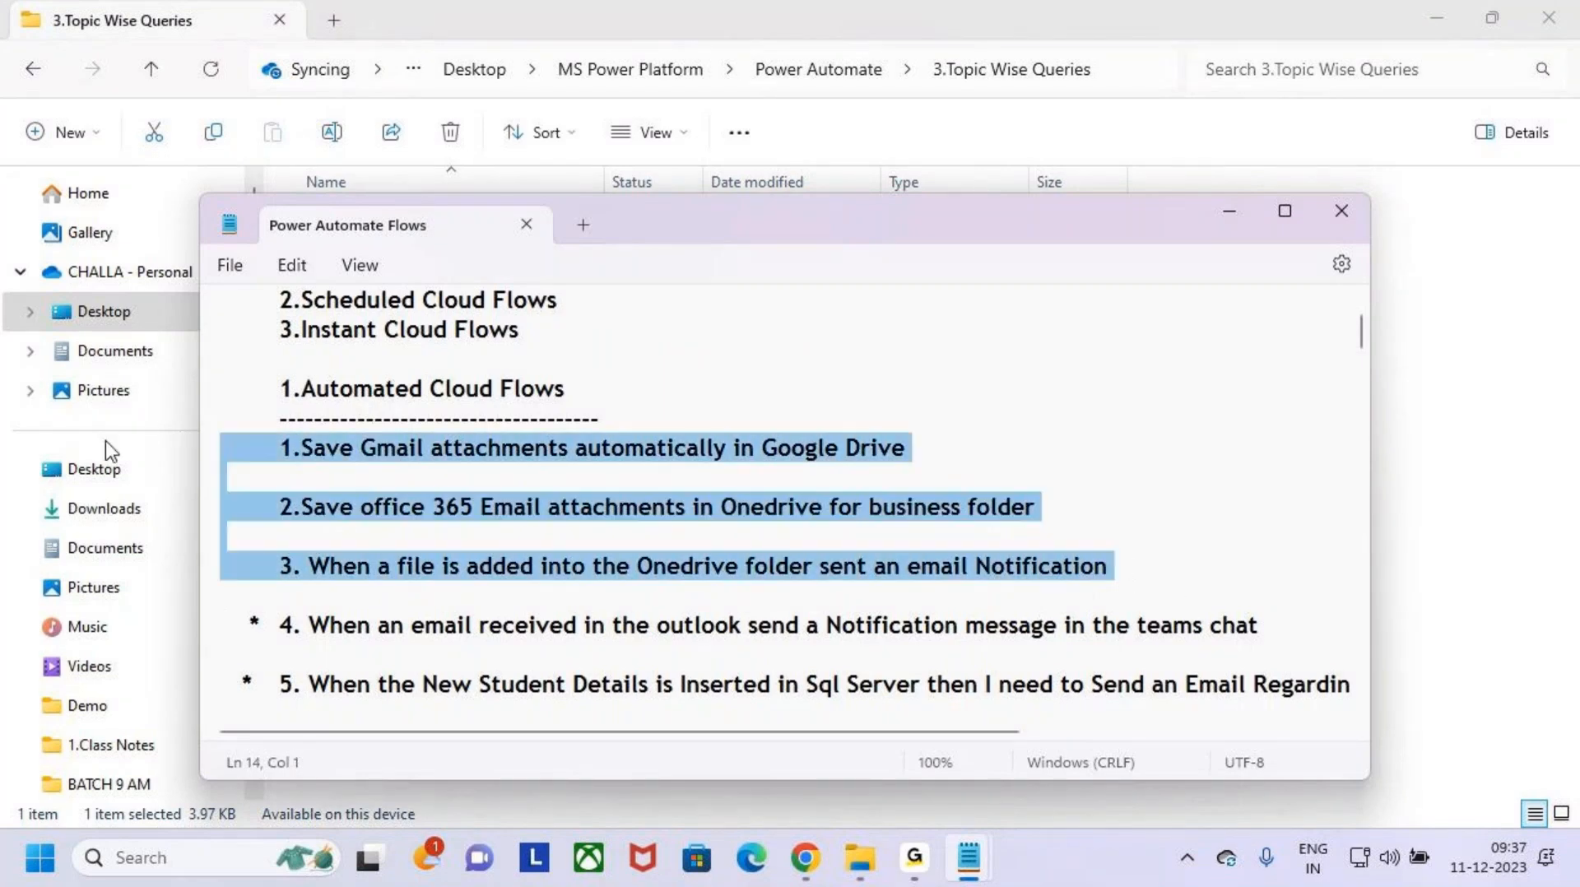
{"action": "left_click", "coordinate": [1225, 213]}
{"action": "left_click", "coordinate": [1437, 15]}
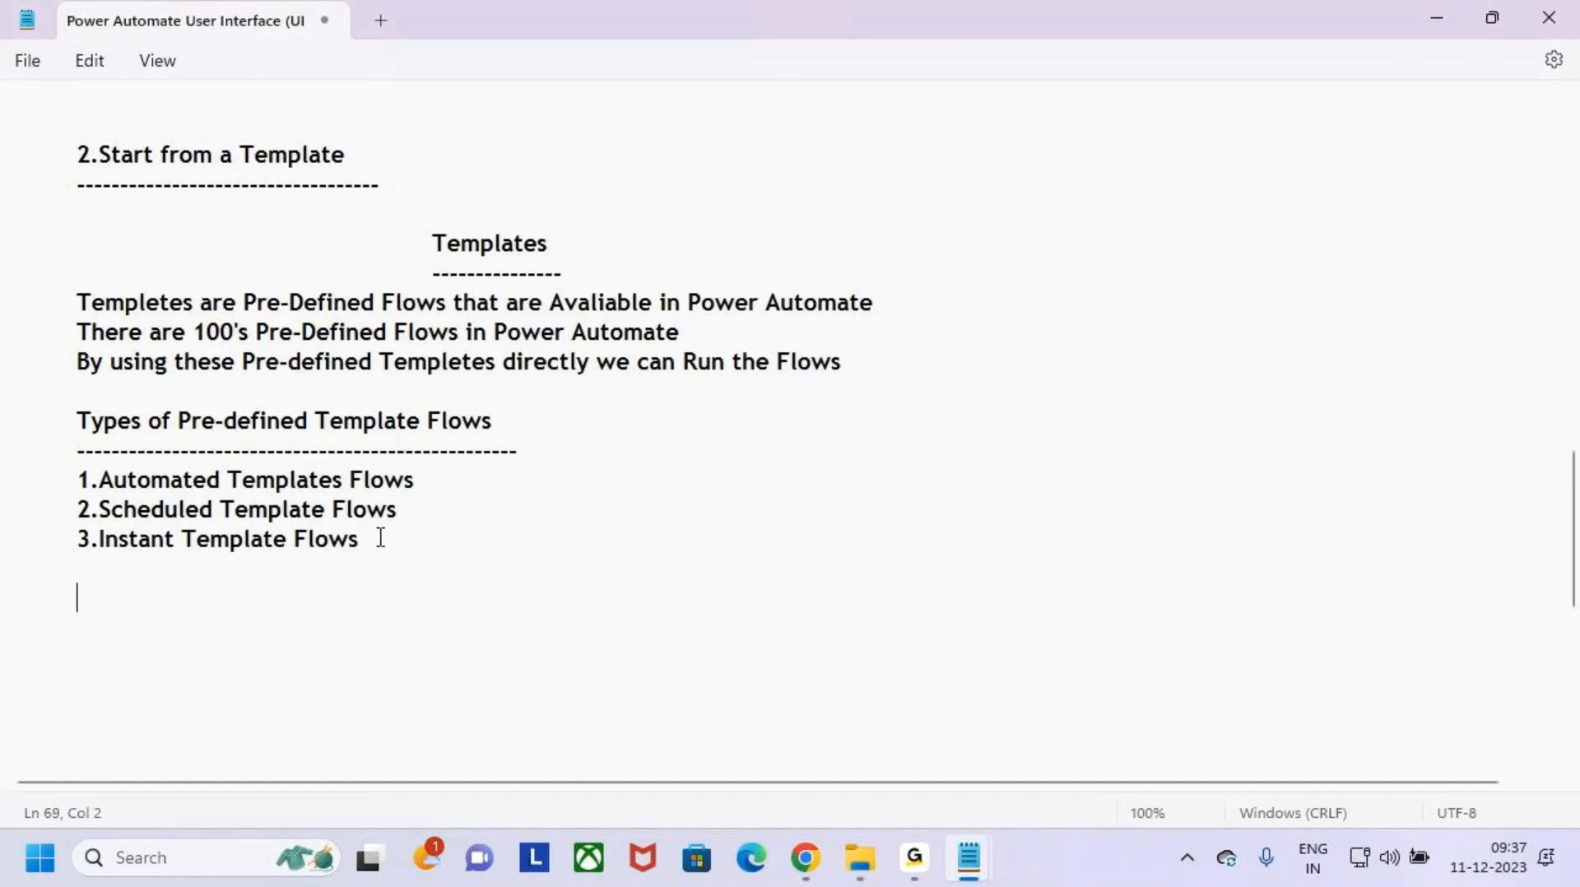
{"action": "key", "text": "ctrl+v"}
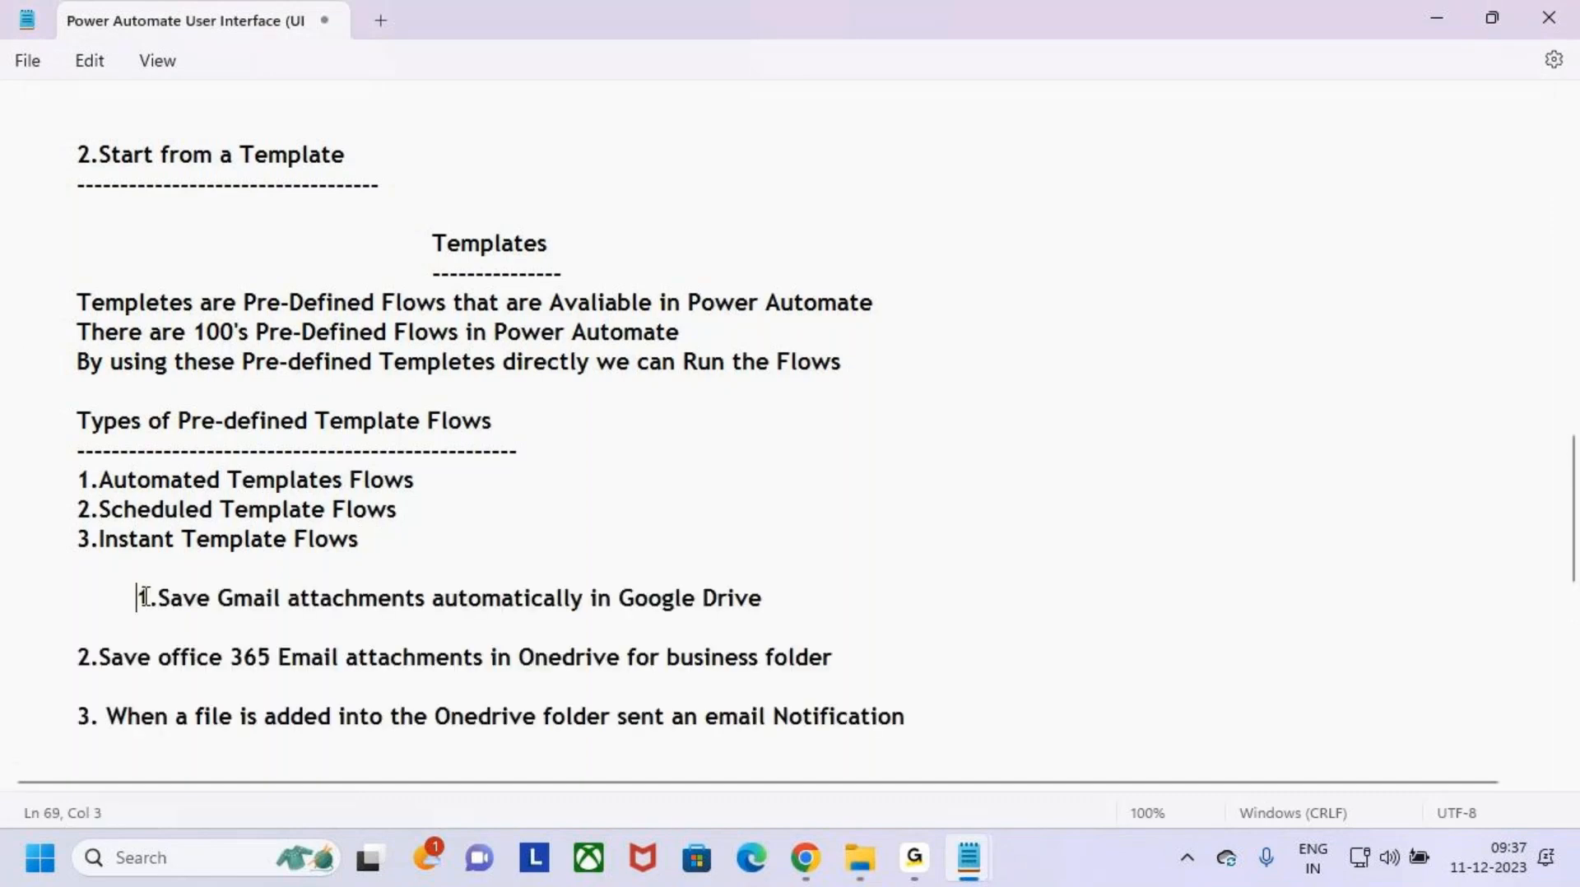
{"action": "key", "text": "BackSpace"}
{"action": "scroll", "coordinate": [158, 605], "scroll_direction": "down", "scroll_amount": 2}
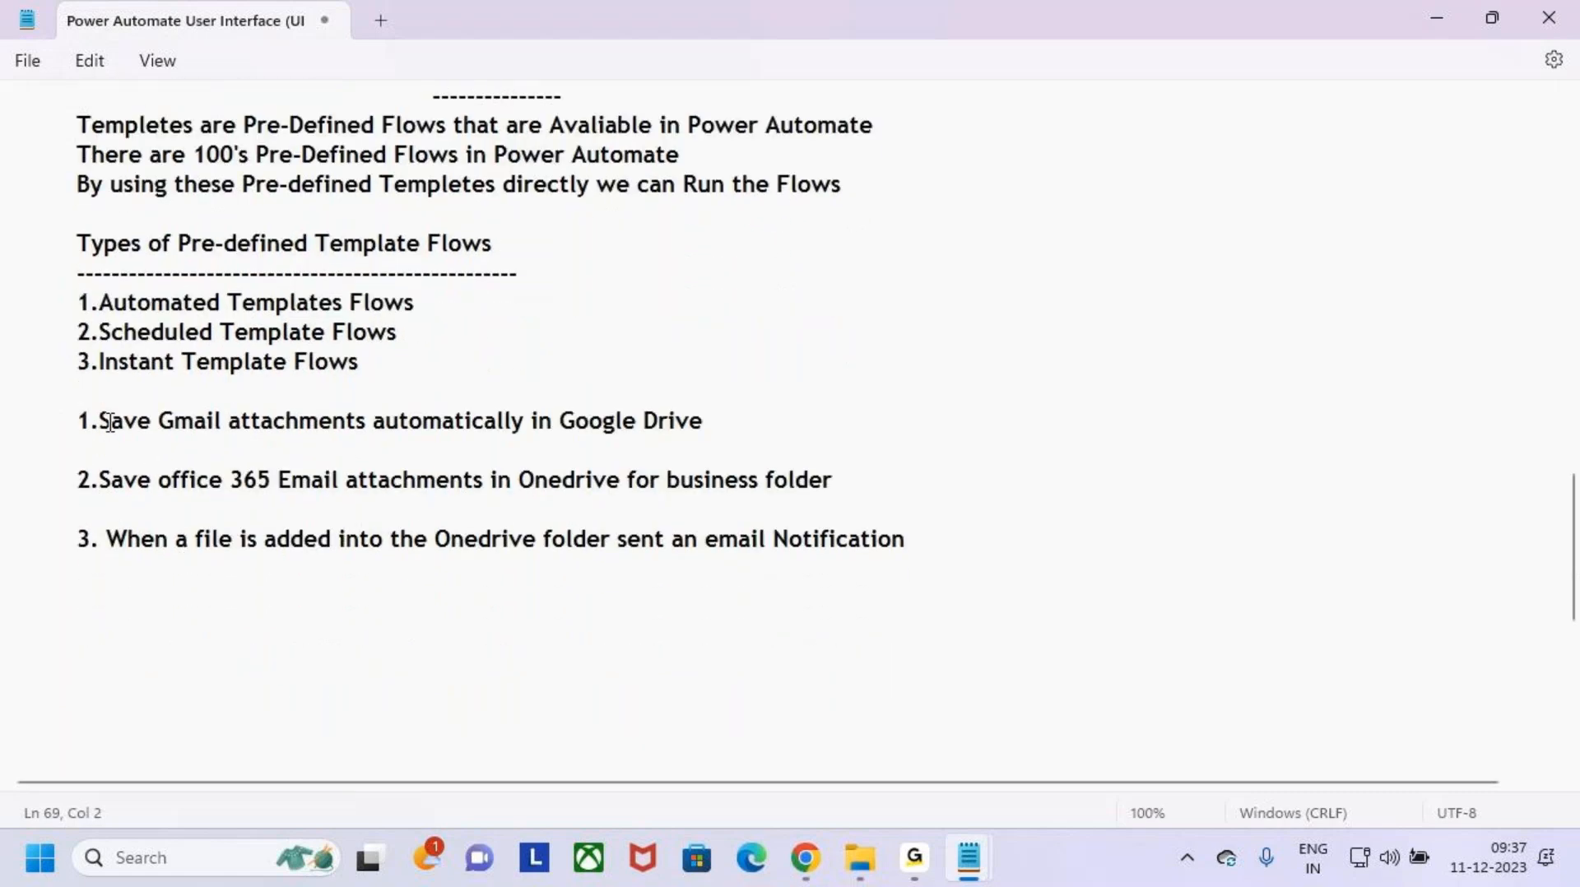
{"action": "left_click_drag", "start_coordinate": [110, 422], "coordinate": [755, 425]}
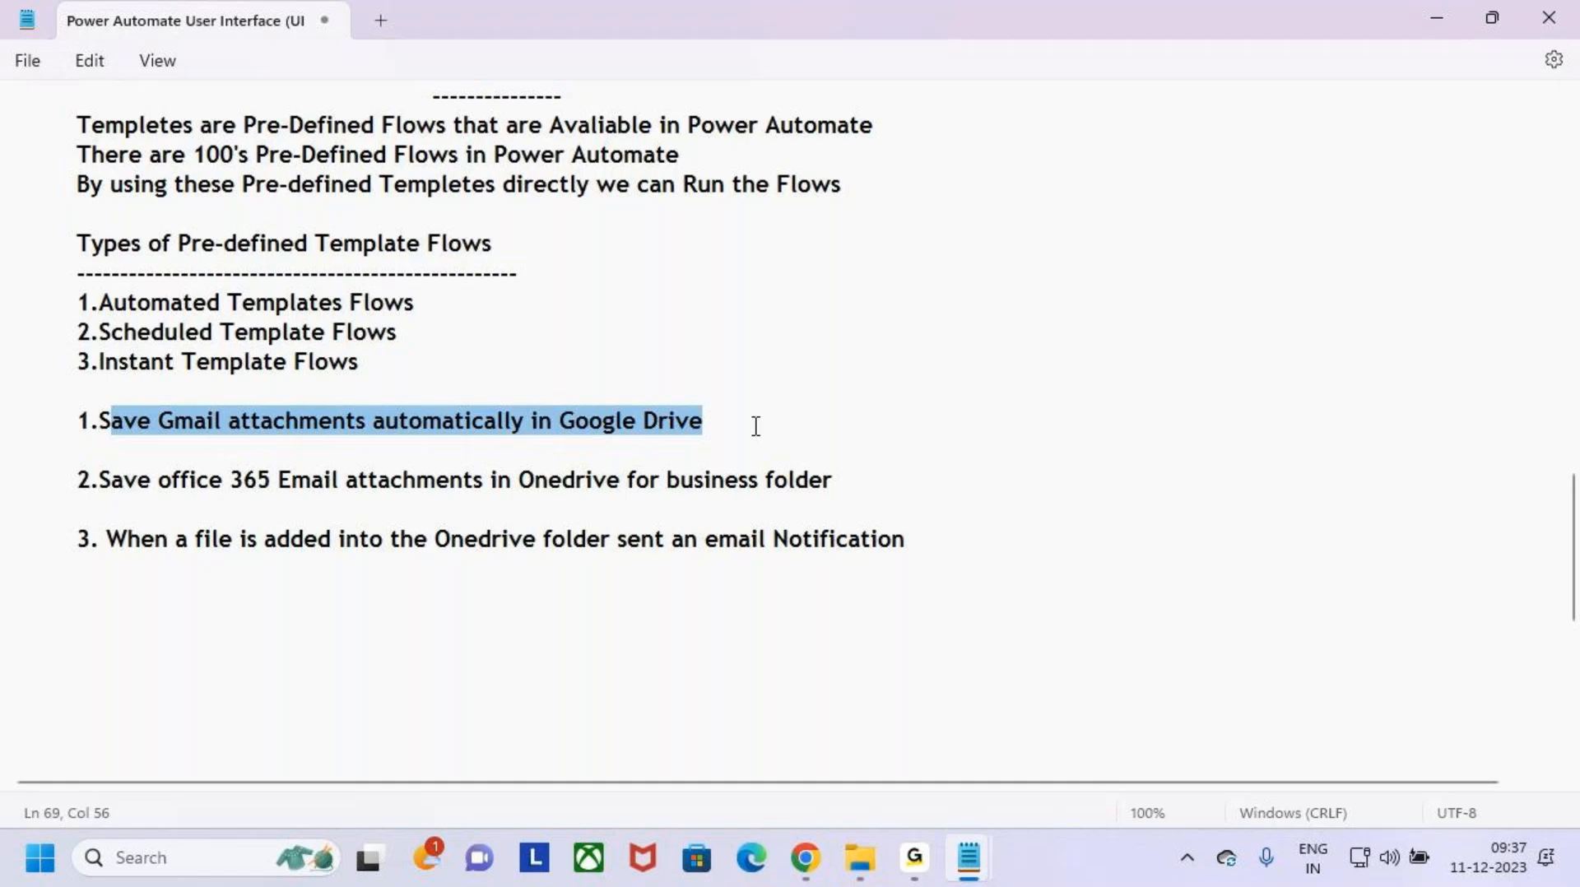
- Switch to Chrome and open the Gmail inbox in a new browser tab
{"action": "left_click", "coordinate": [807, 879]}
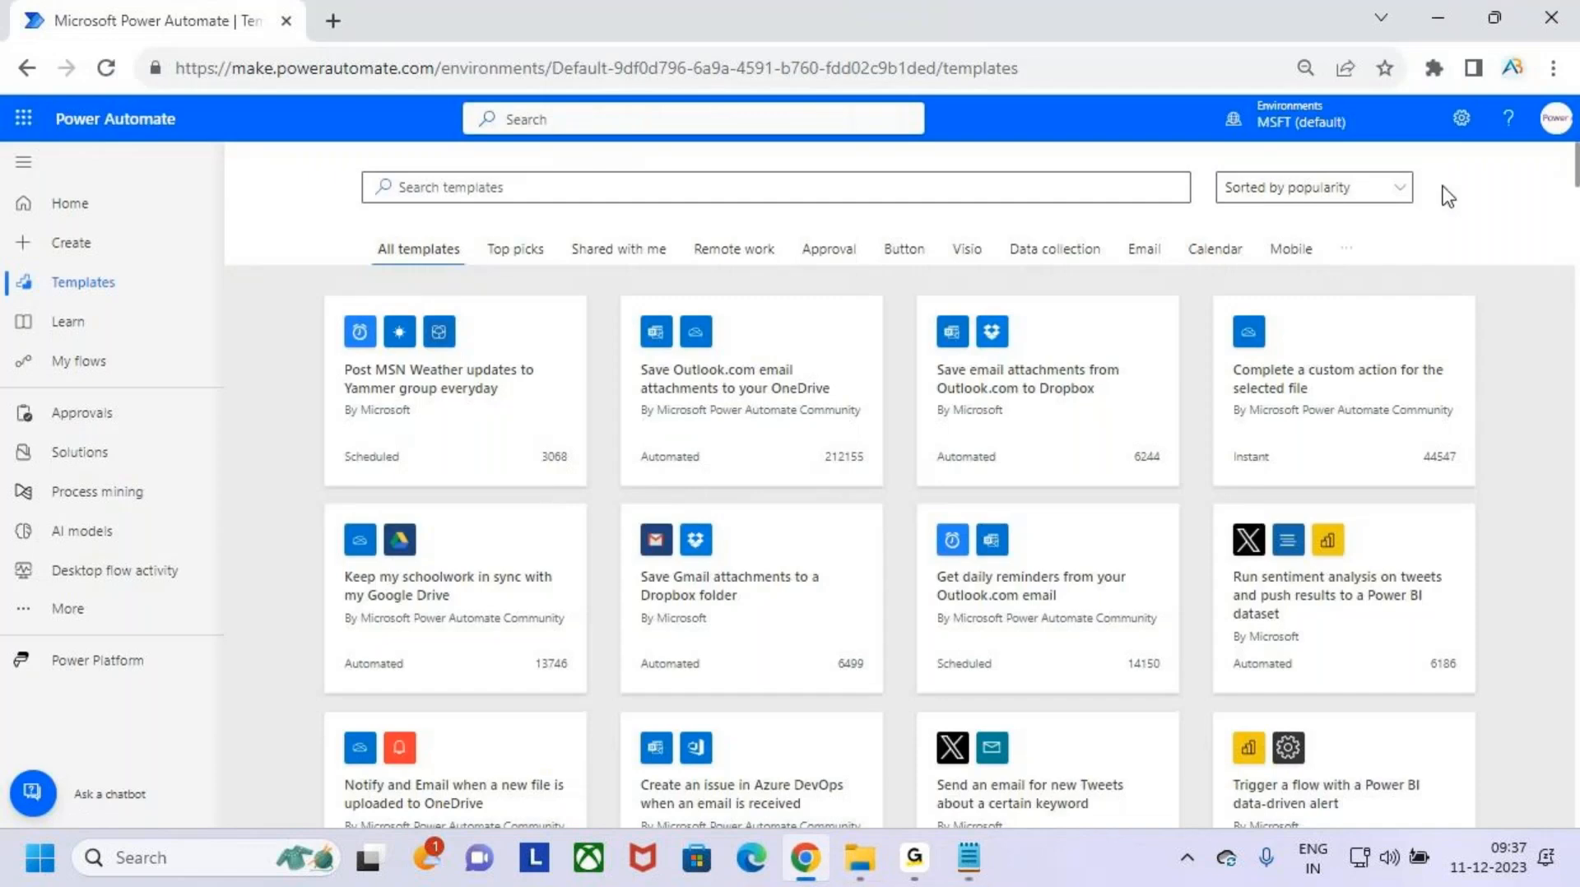
{"action": "left_click", "coordinate": [330, 14]}
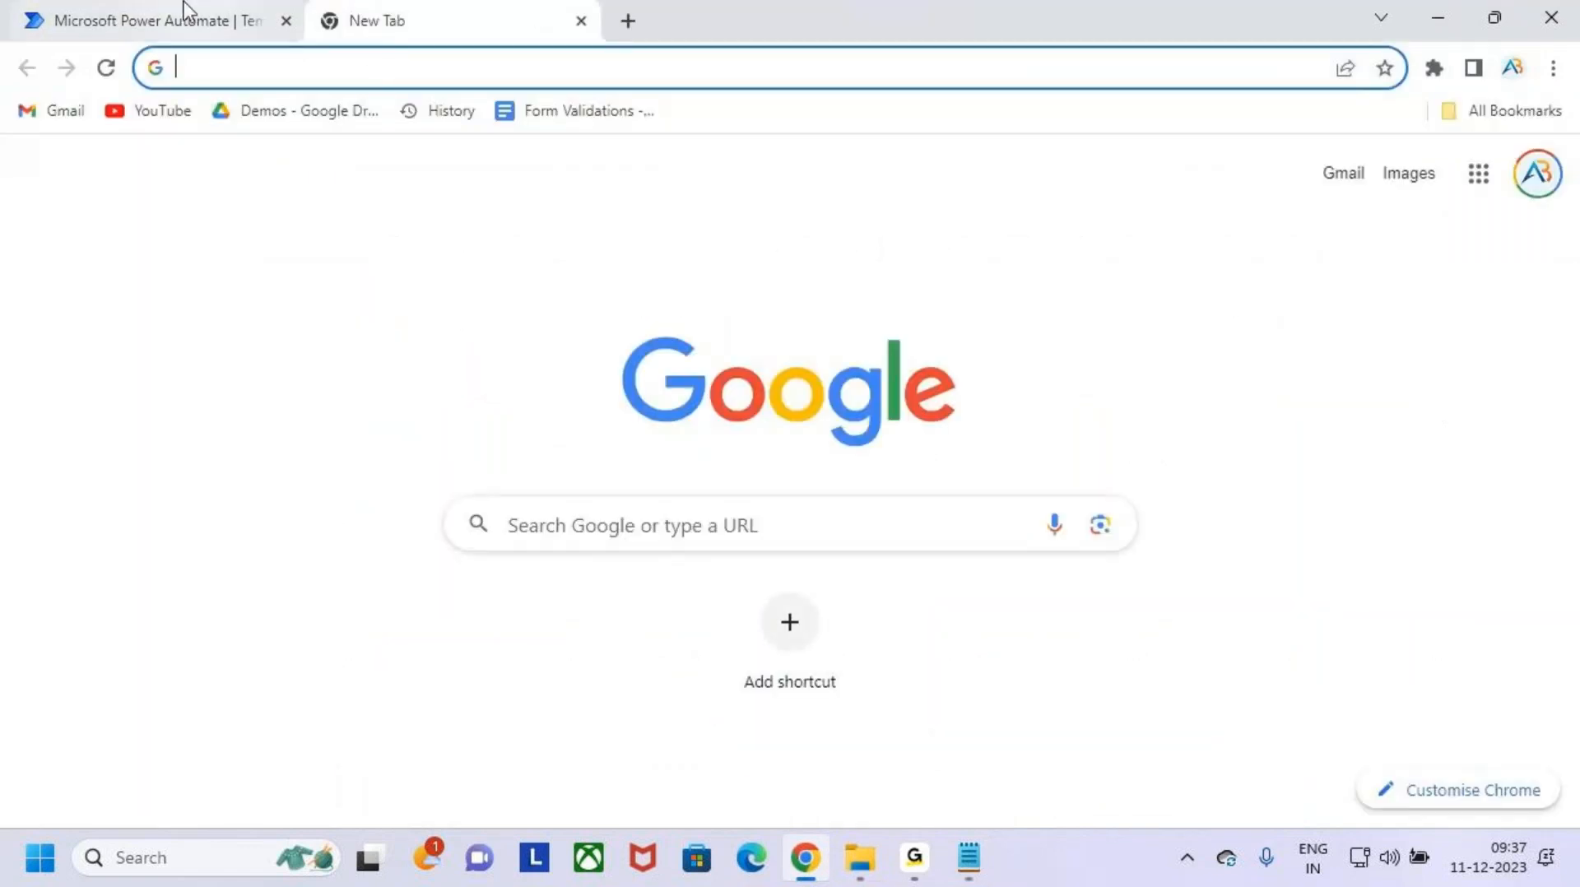
{"action": "left_click", "coordinate": [184, 14]}
{"action": "left_click", "coordinate": [395, 23]}
{"action": "left_click", "coordinate": [415, 67]}
{"action": "left_click", "coordinate": [1390, 208]}
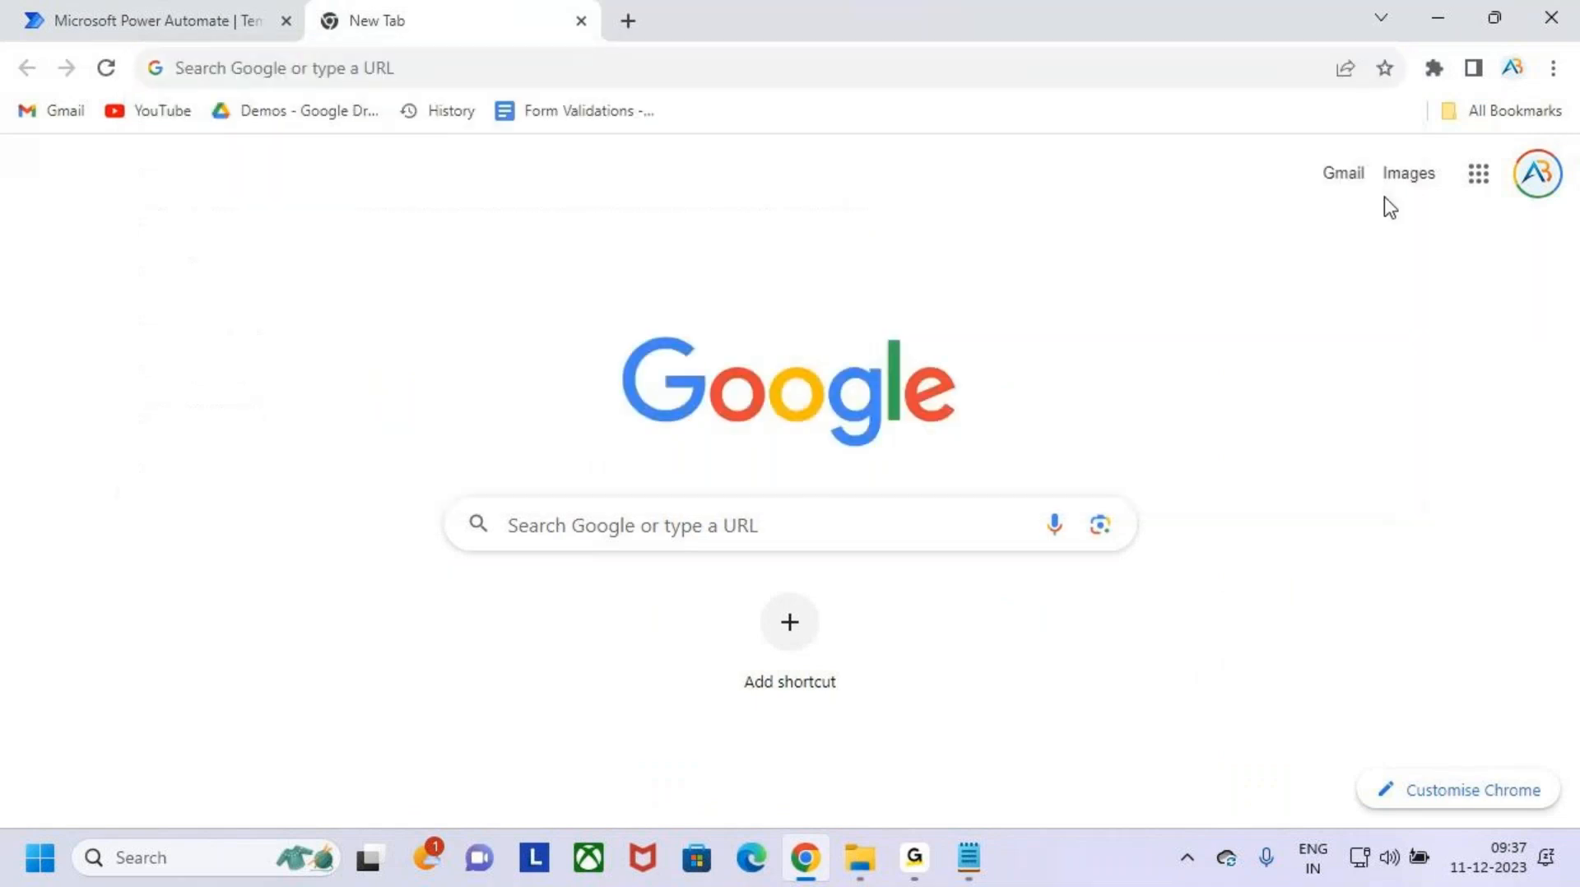
{"action": "left_click", "coordinate": [1361, 188]}
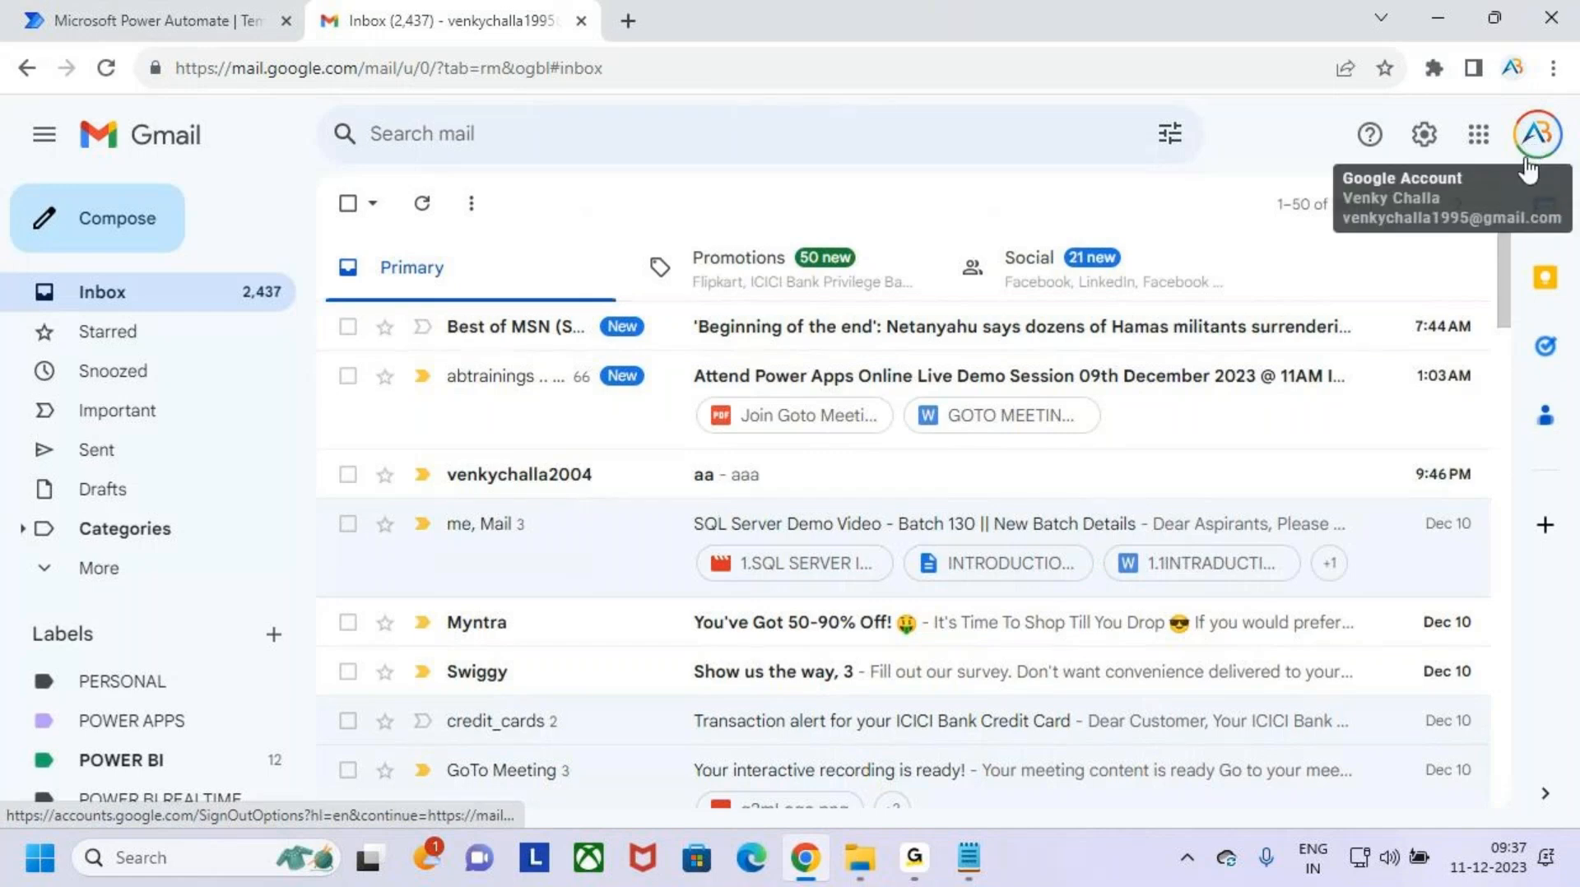
- Open the inbox of the second personal Gmail account from the list of signed-in Google accounts
{"action": "key", "text": "ctrl+2"}
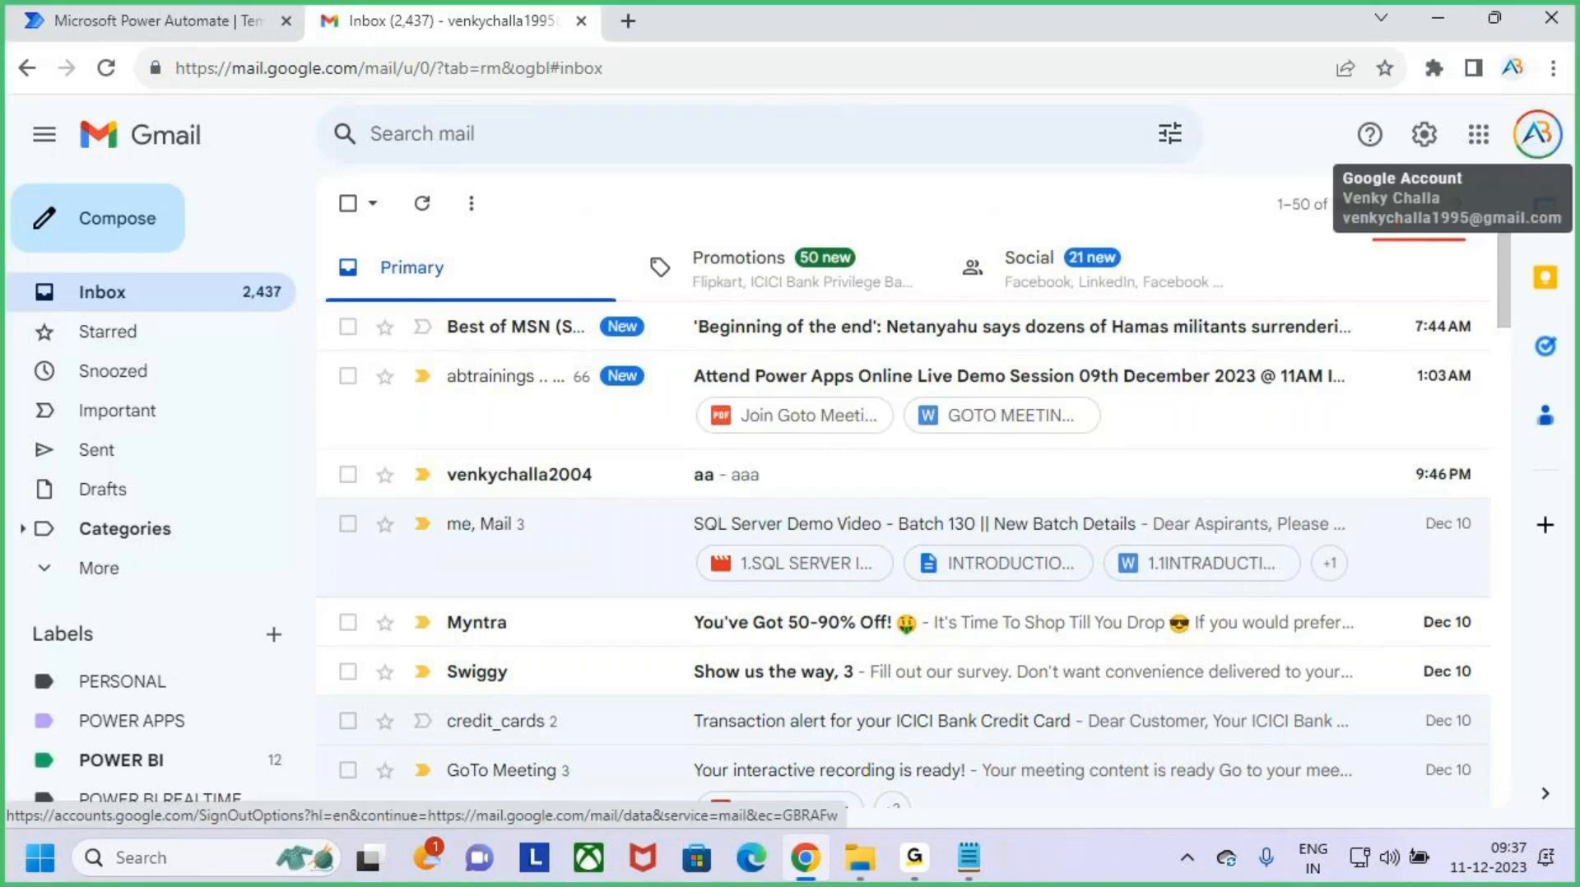
{"action": "key", "text": "Escape"}
{"action": "left_click", "coordinate": [1536, 134]}
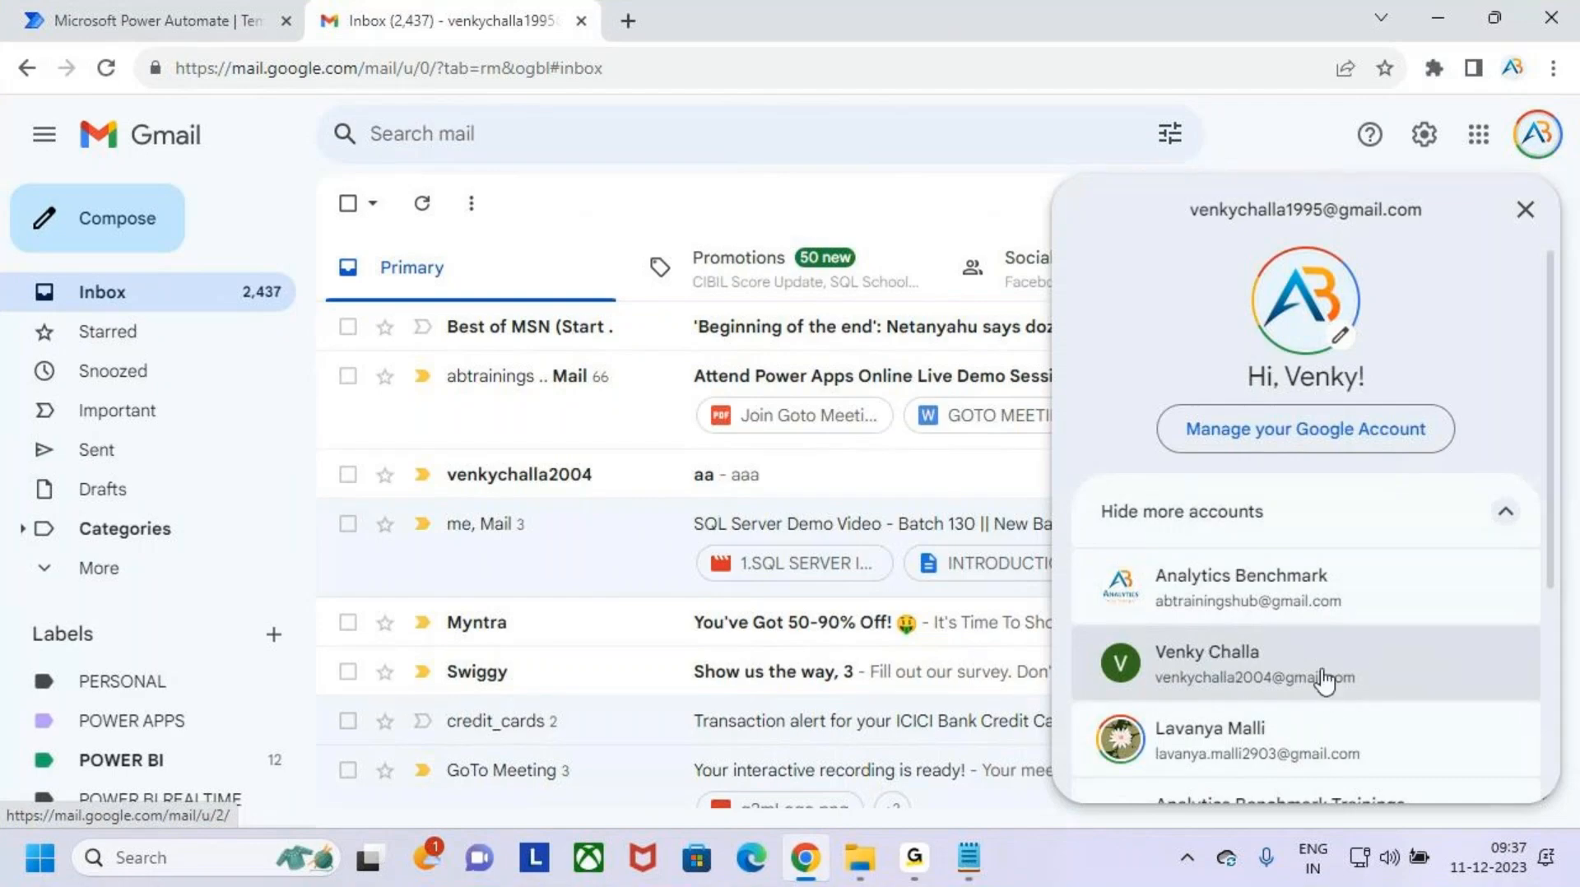
{"action": "left_click", "coordinate": [1441, 665]}
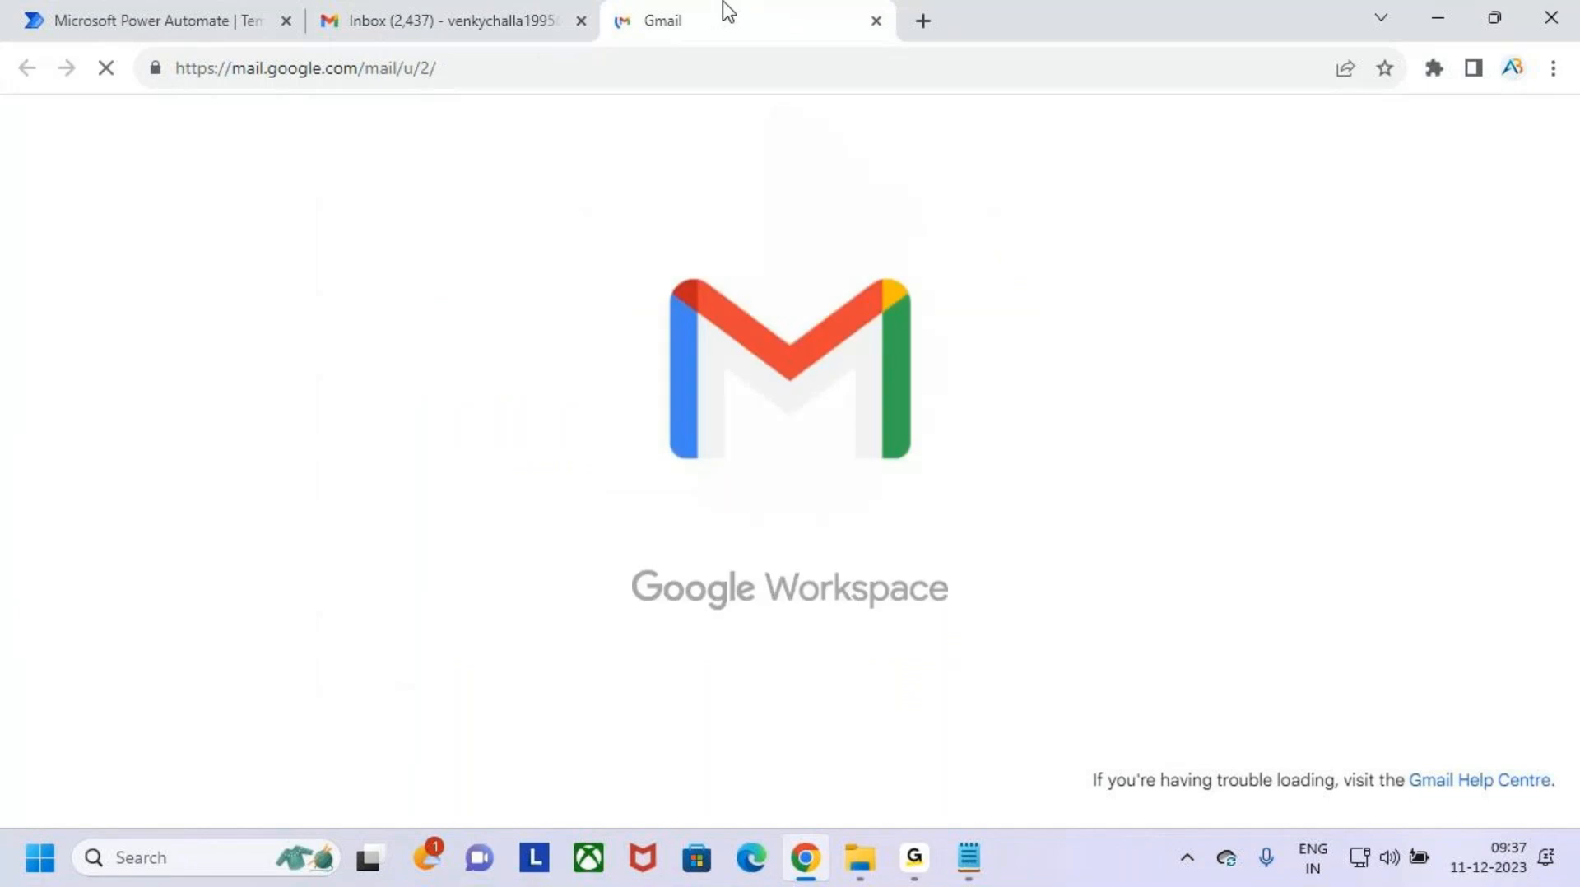
- Open Google Drive from the first Gmail account and go to My Drive
{"action": "left_click", "coordinate": [485, 23]}
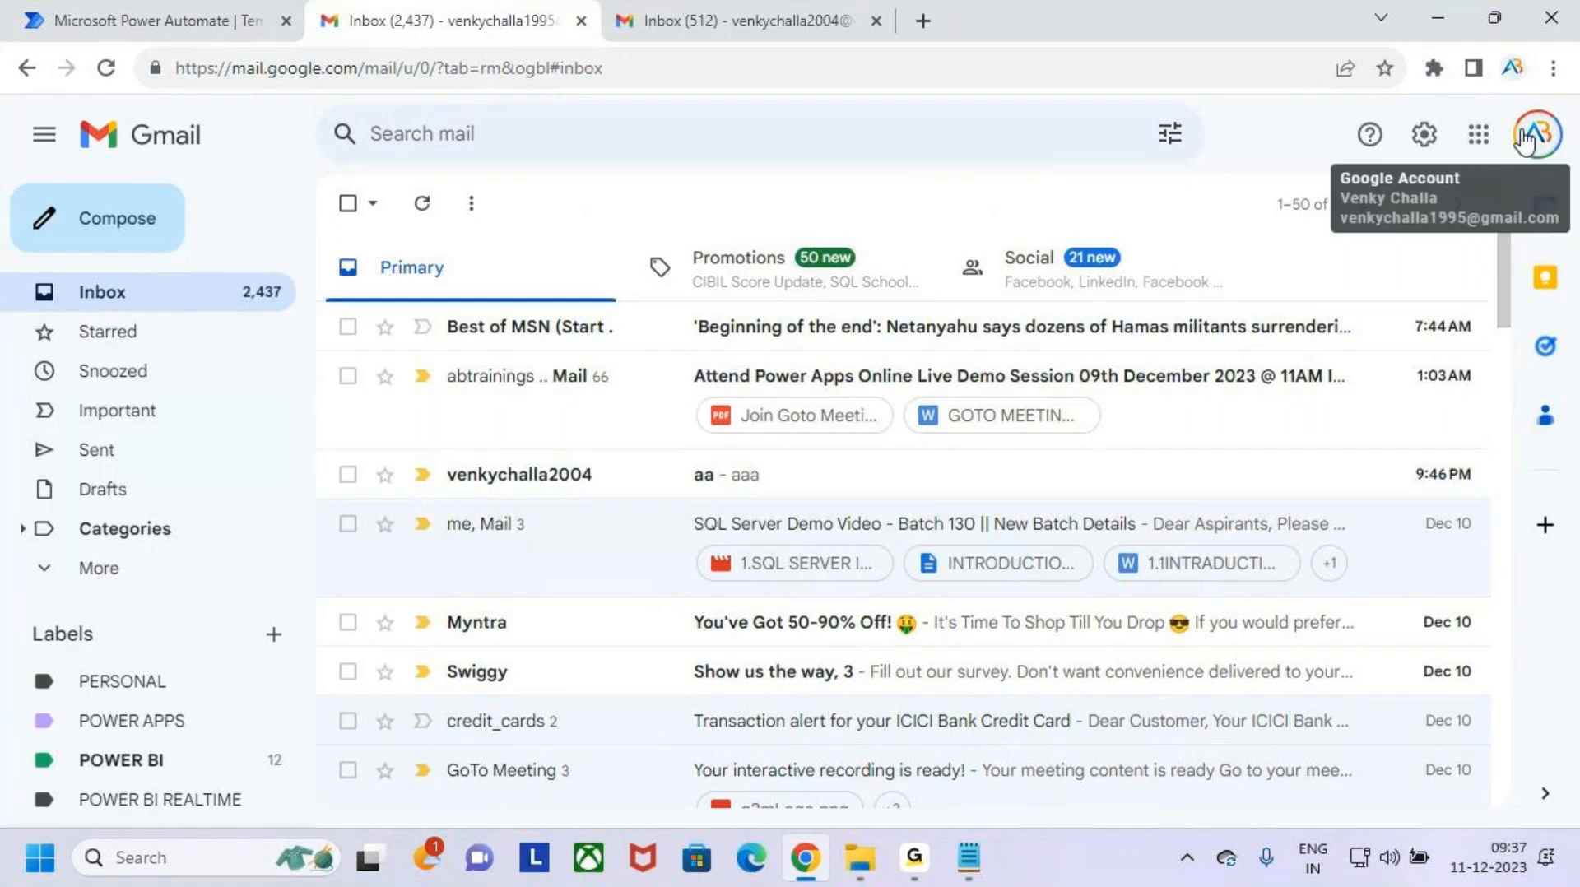
{"action": "left_click", "coordinate": [1479, 134]}
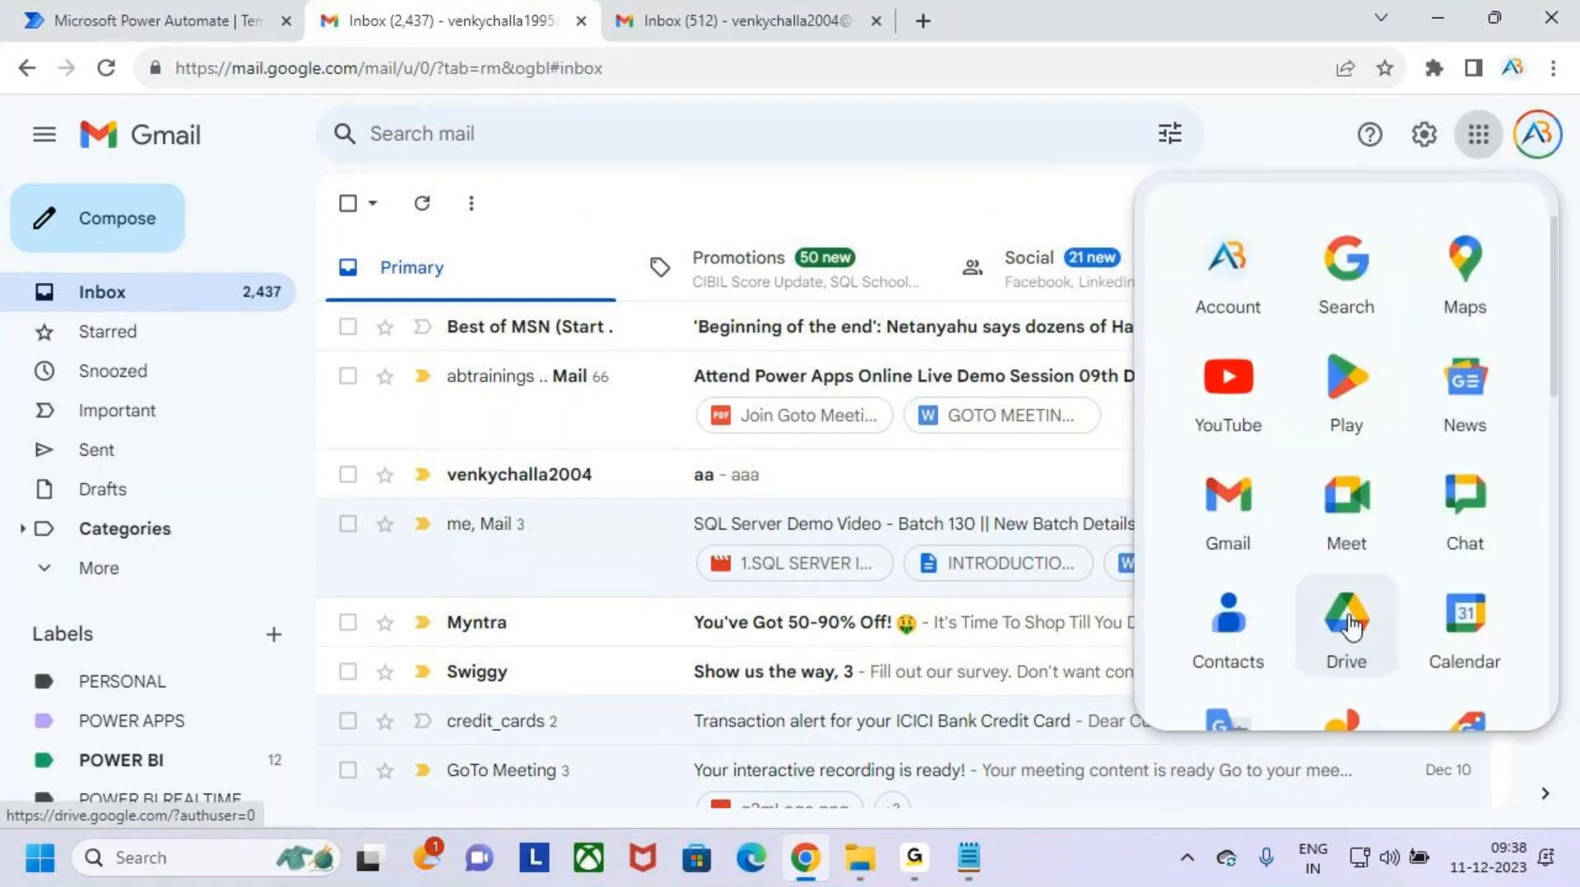
{"action": "left_click", "coordinate": [1347, 650]}
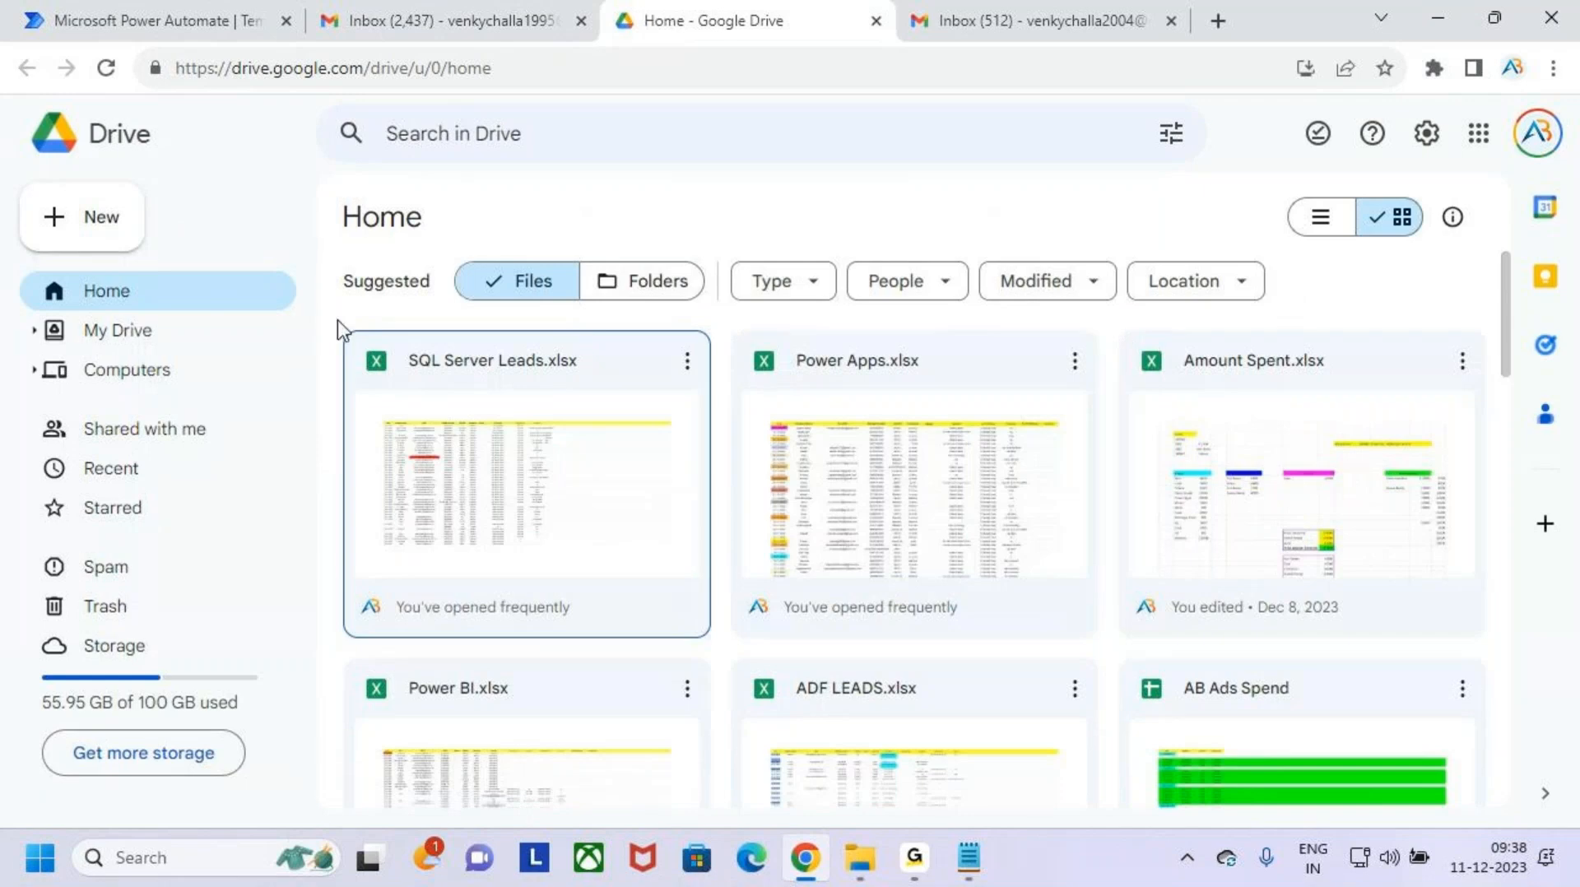
{"action": "left_click", "coordinate": [176, 336]}
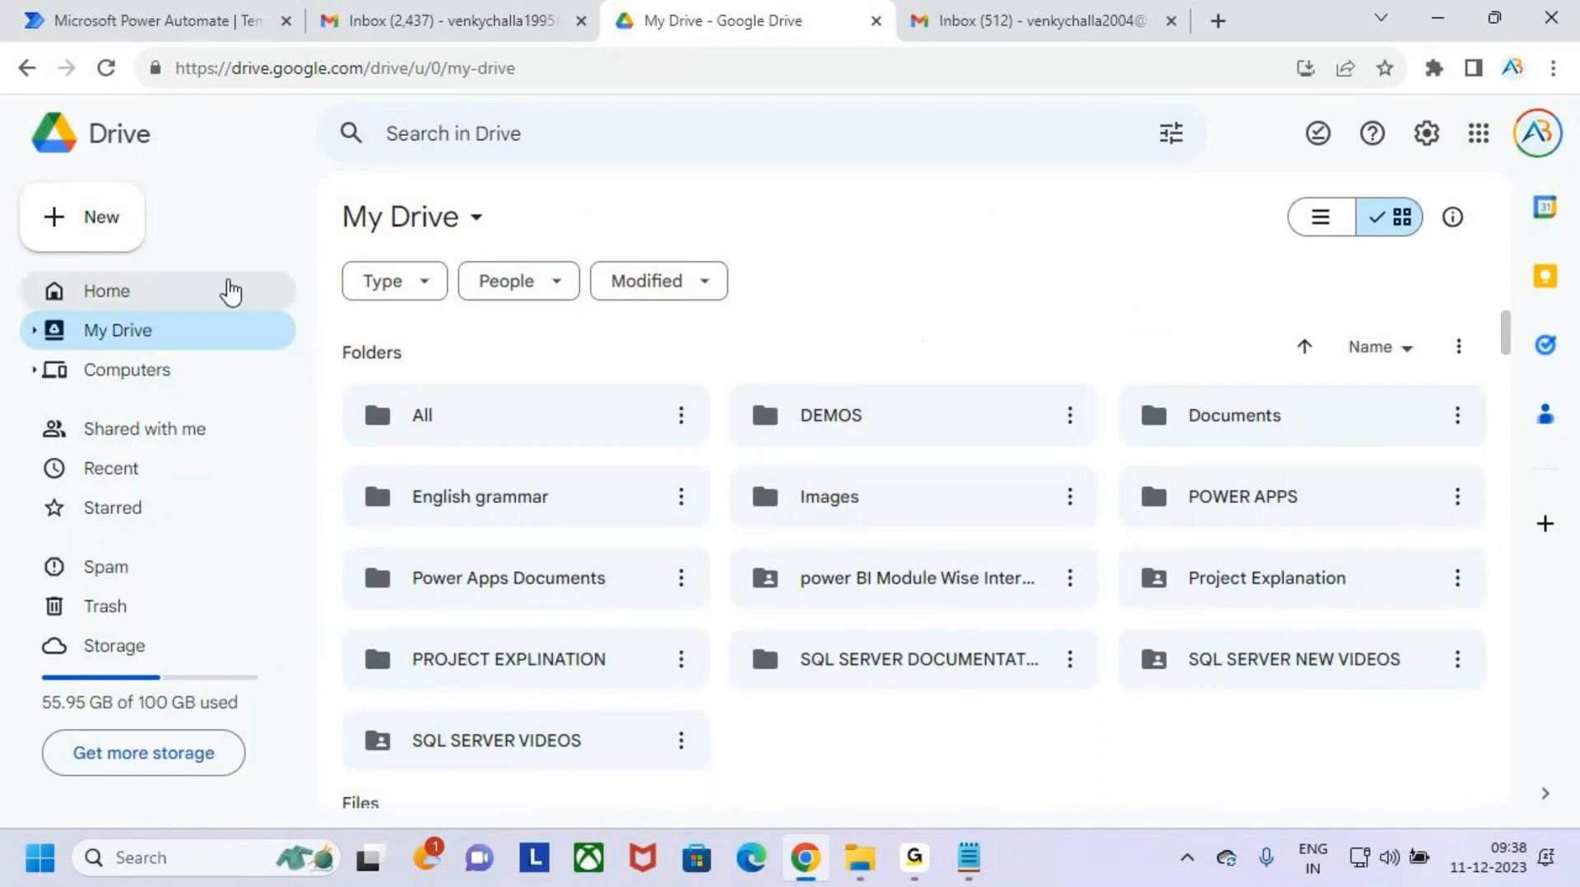
- Compare the two Gmail inboxes and check which Google account each one belongs to
{"action": "left_click", "coordinate": [477, 11]}
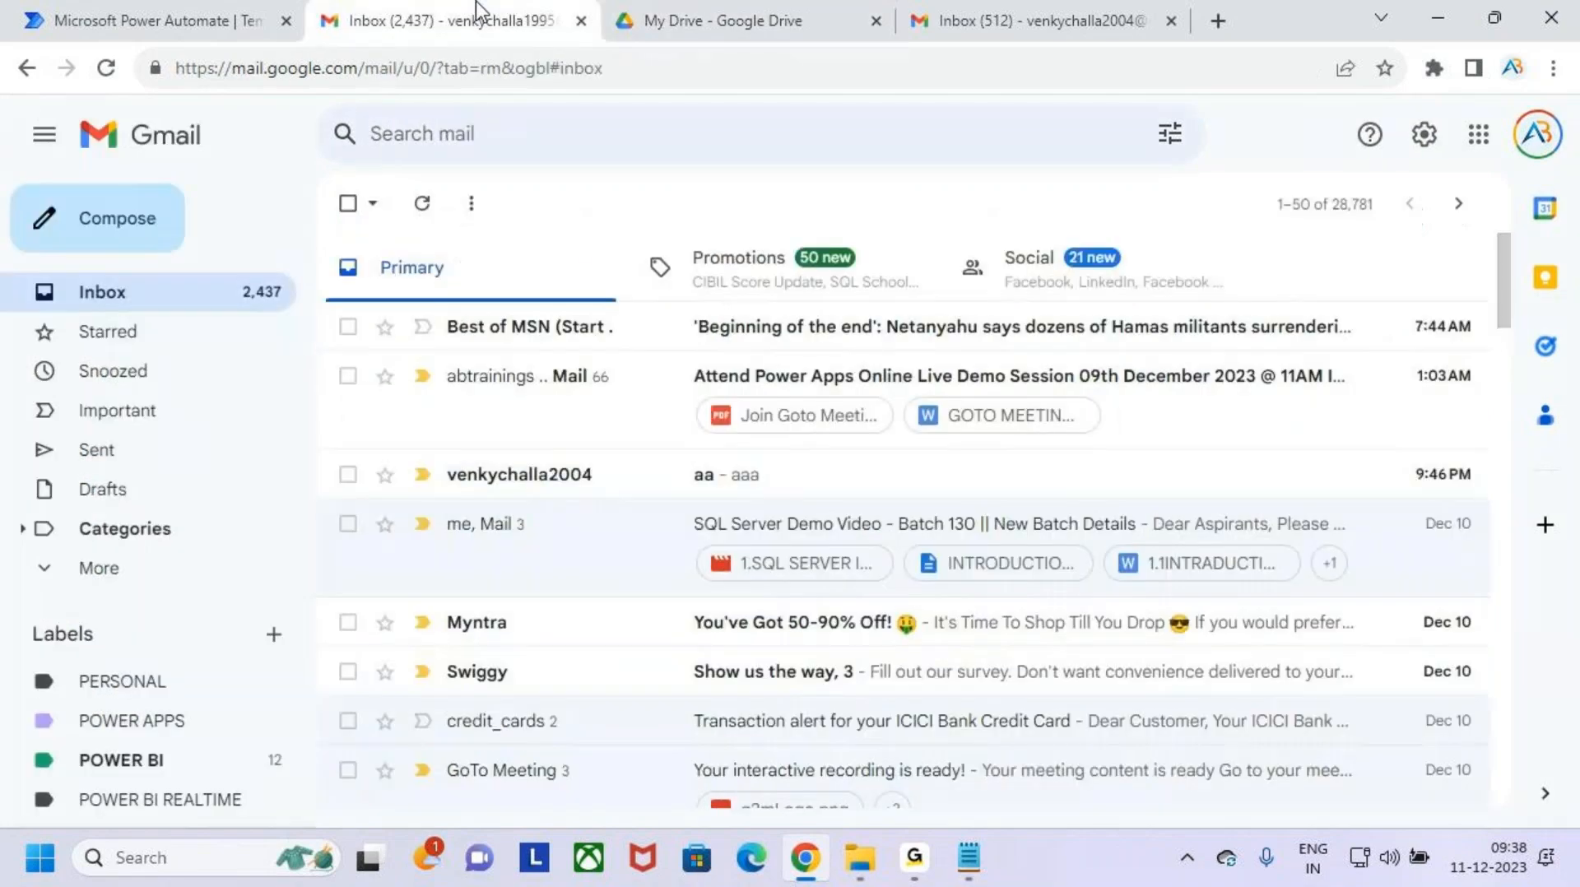
{"action": "left_click", "coordinate": [977, 17]}
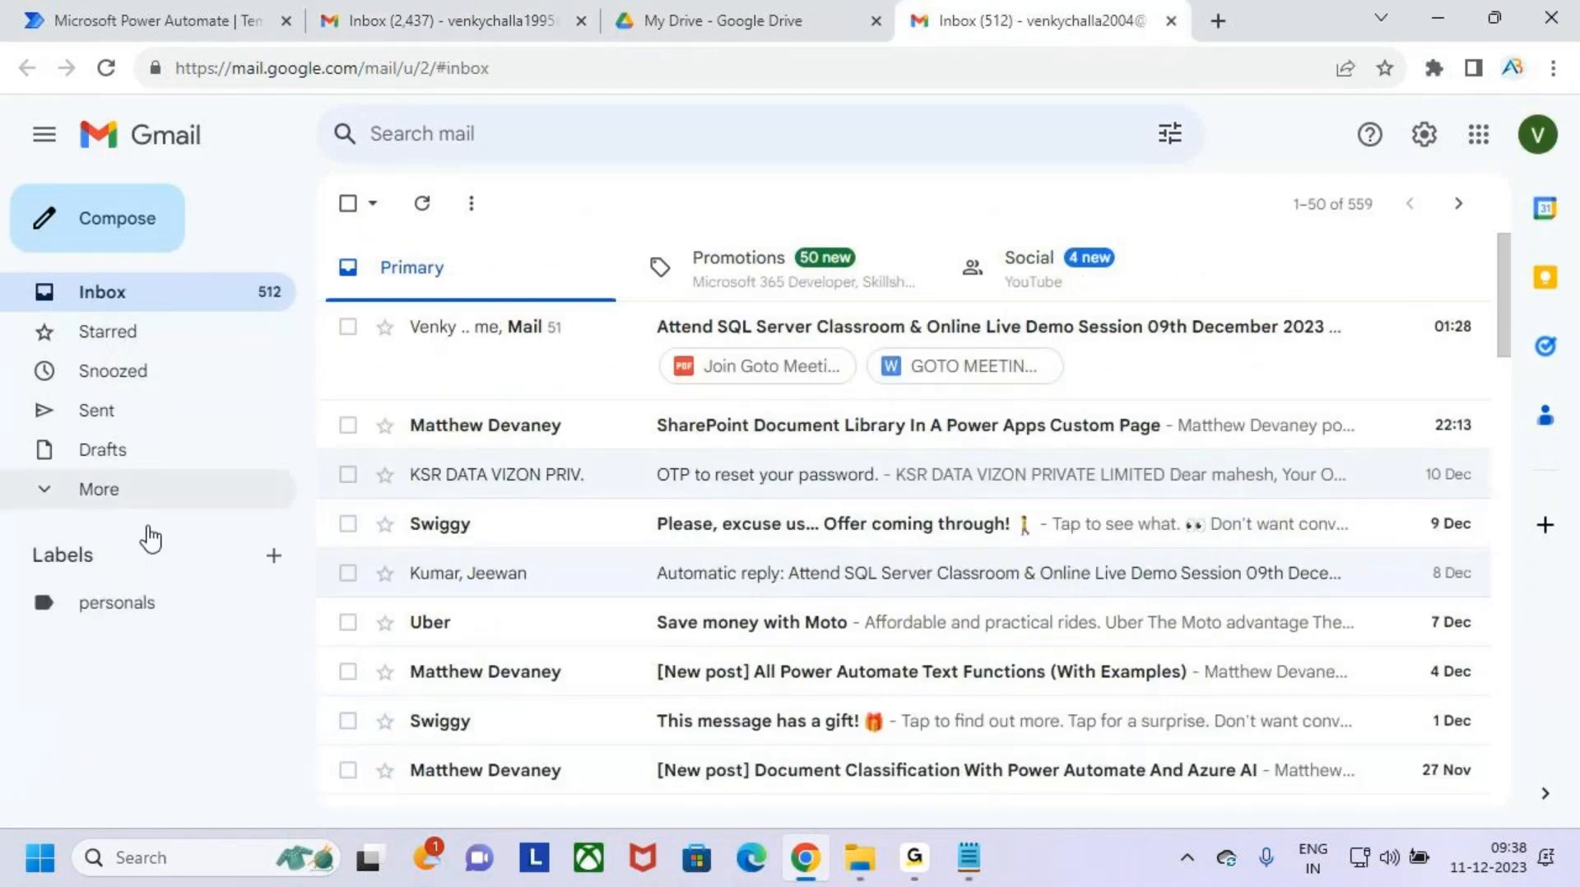
{"action": "left_click", "coordinate": [494, 12]}
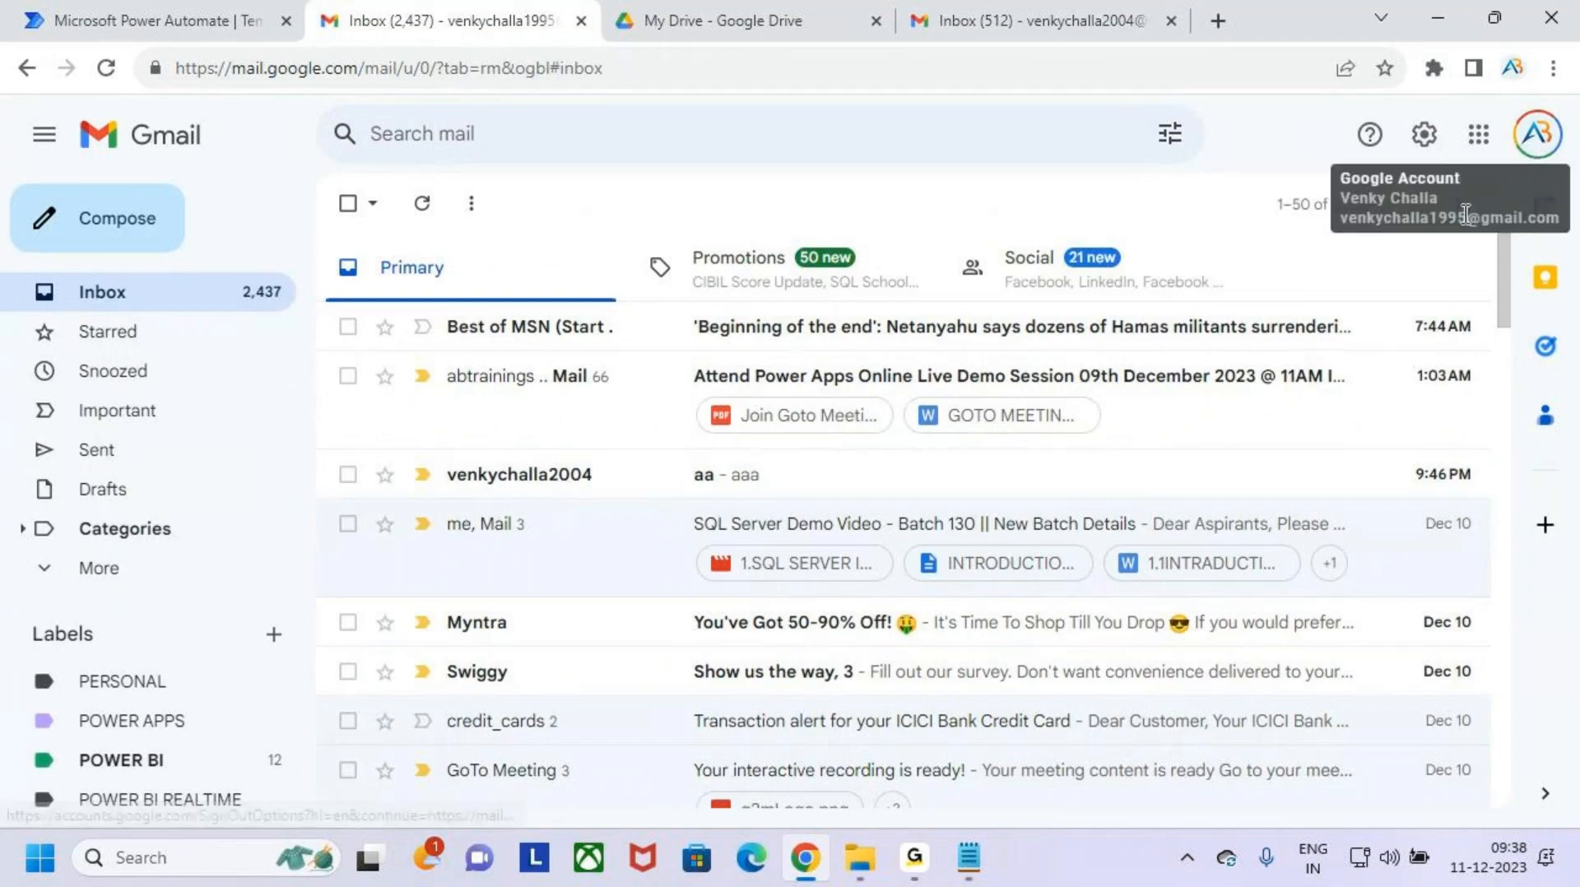
{"action": "left_click", "coordinate": [1038, 17]}
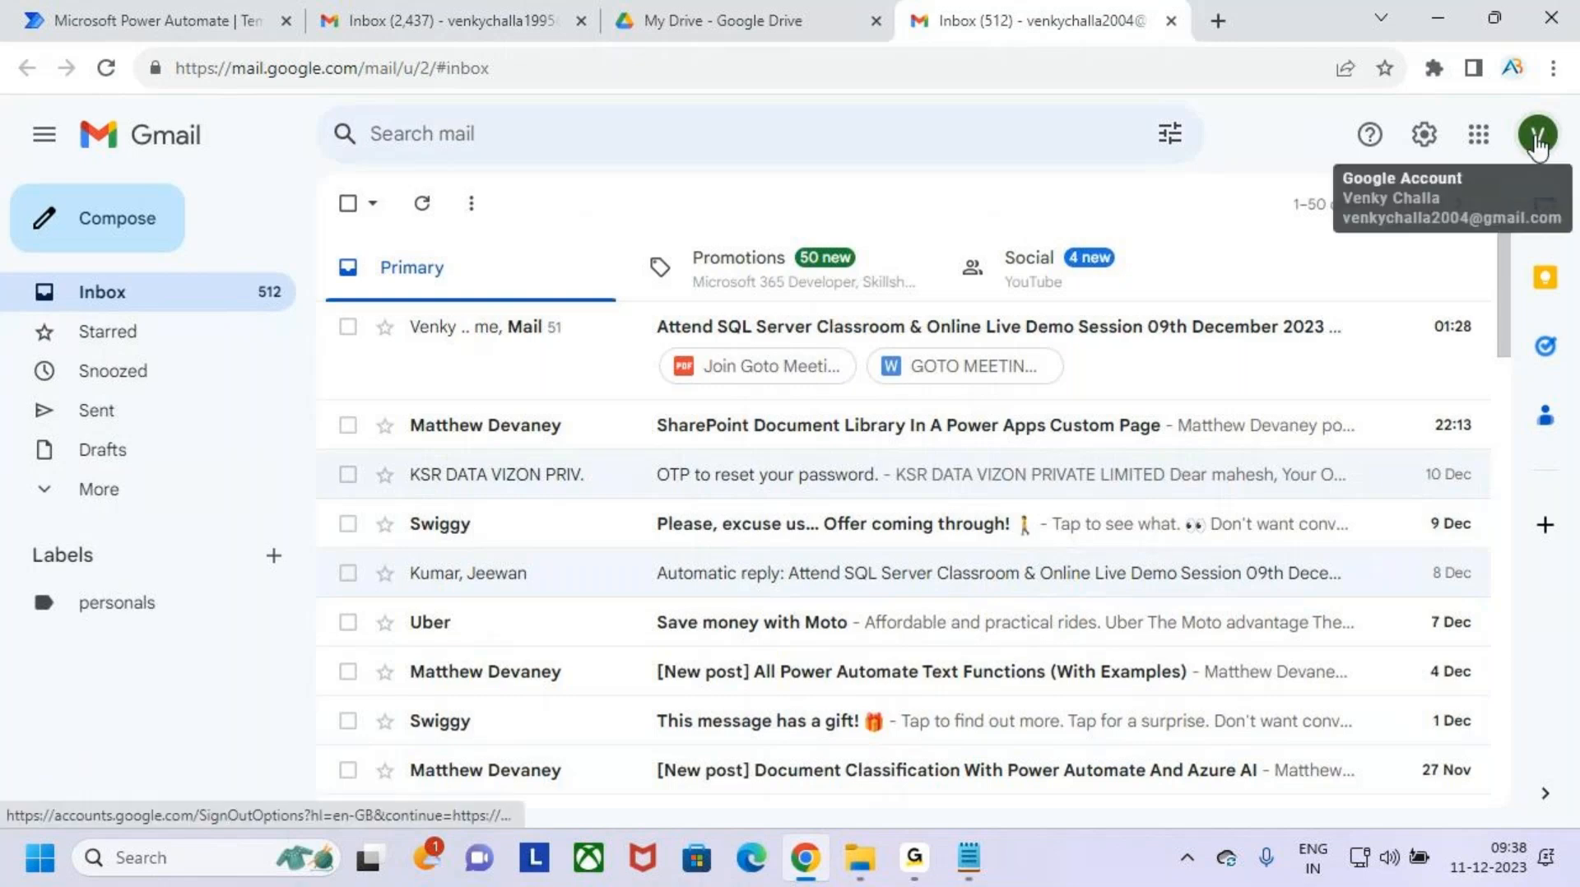
{"action": "key", "text": "ctrl+2"}
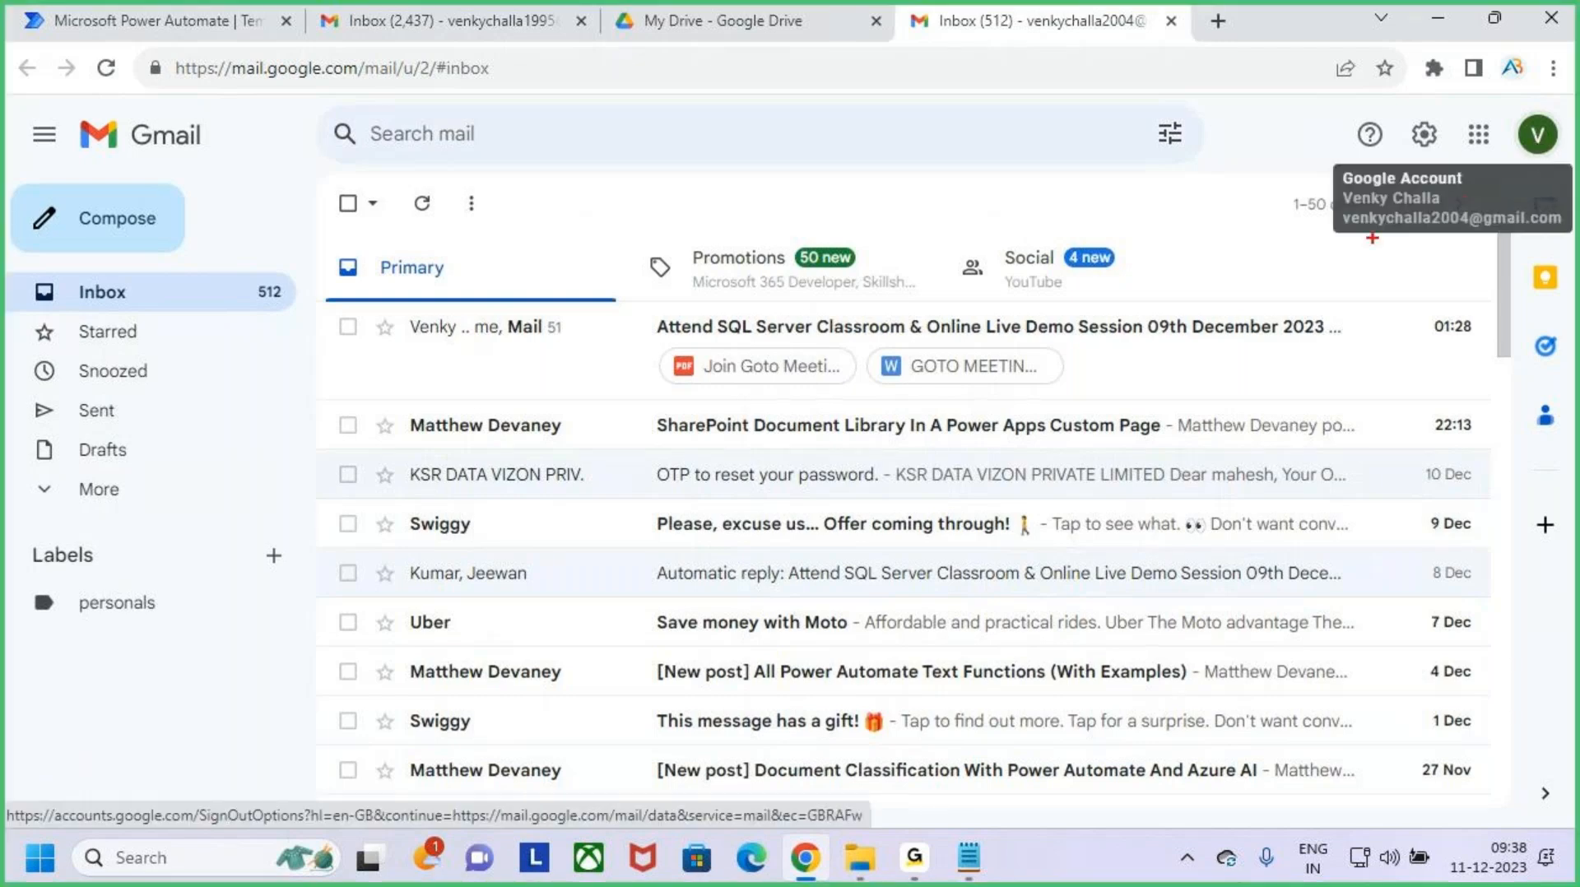
{"action": "left_click_drag", "start_coordinate": [1372, 238], "coordinate": [1444, 238]}
{"action": "key", "text": "Escape"}
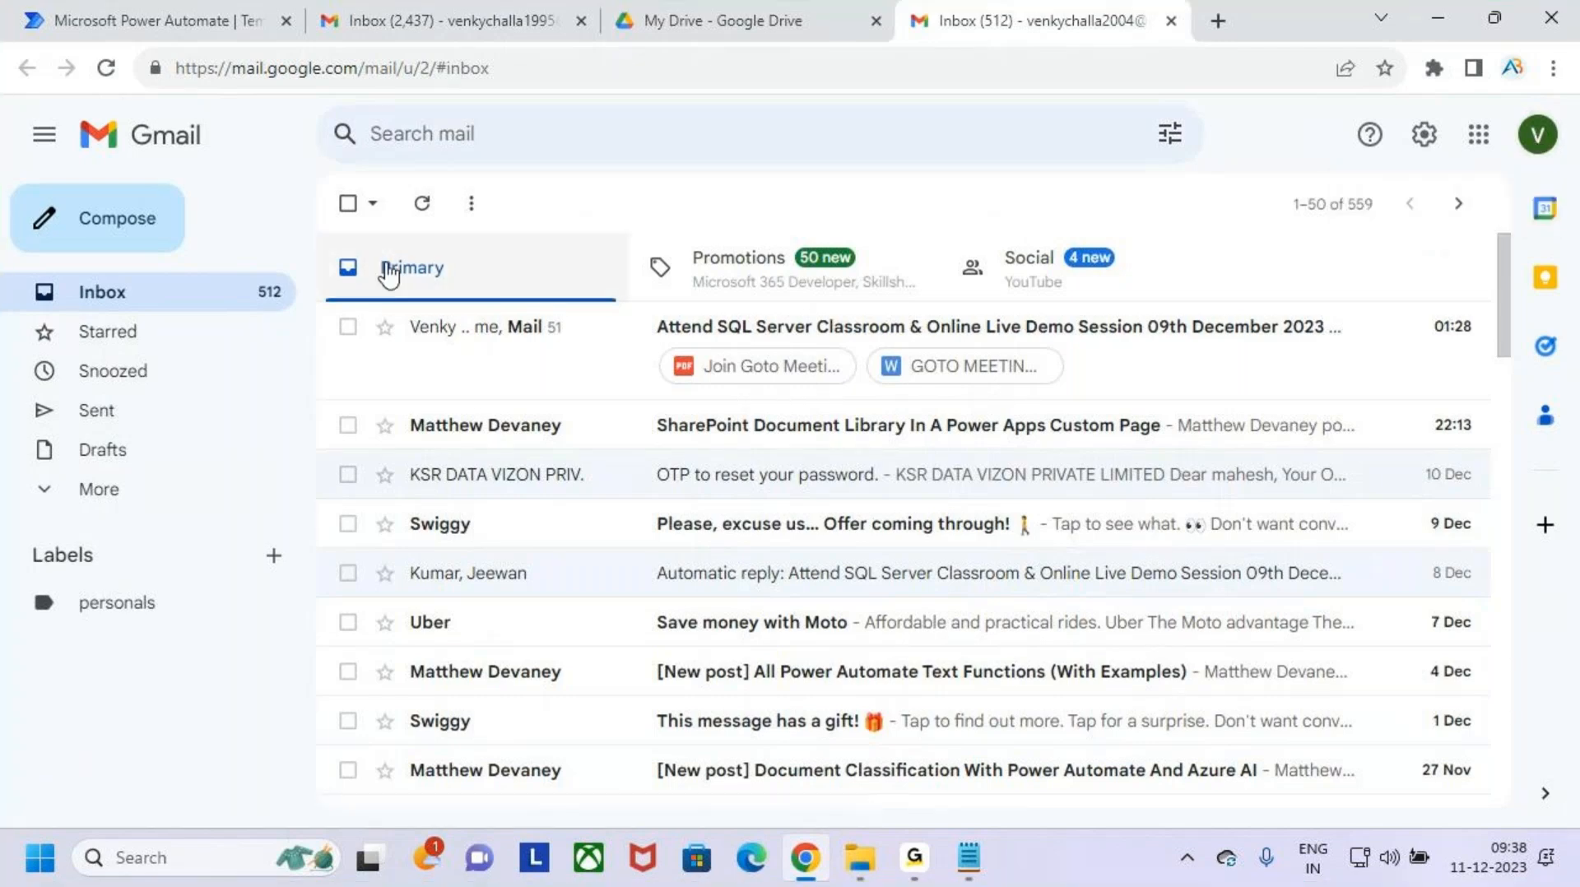
- Compose a new email in the second Gmail account, addressed to the first account, with the subject "Save Attachments"
{"action": "left_click", "coordinate": [131, 219]}
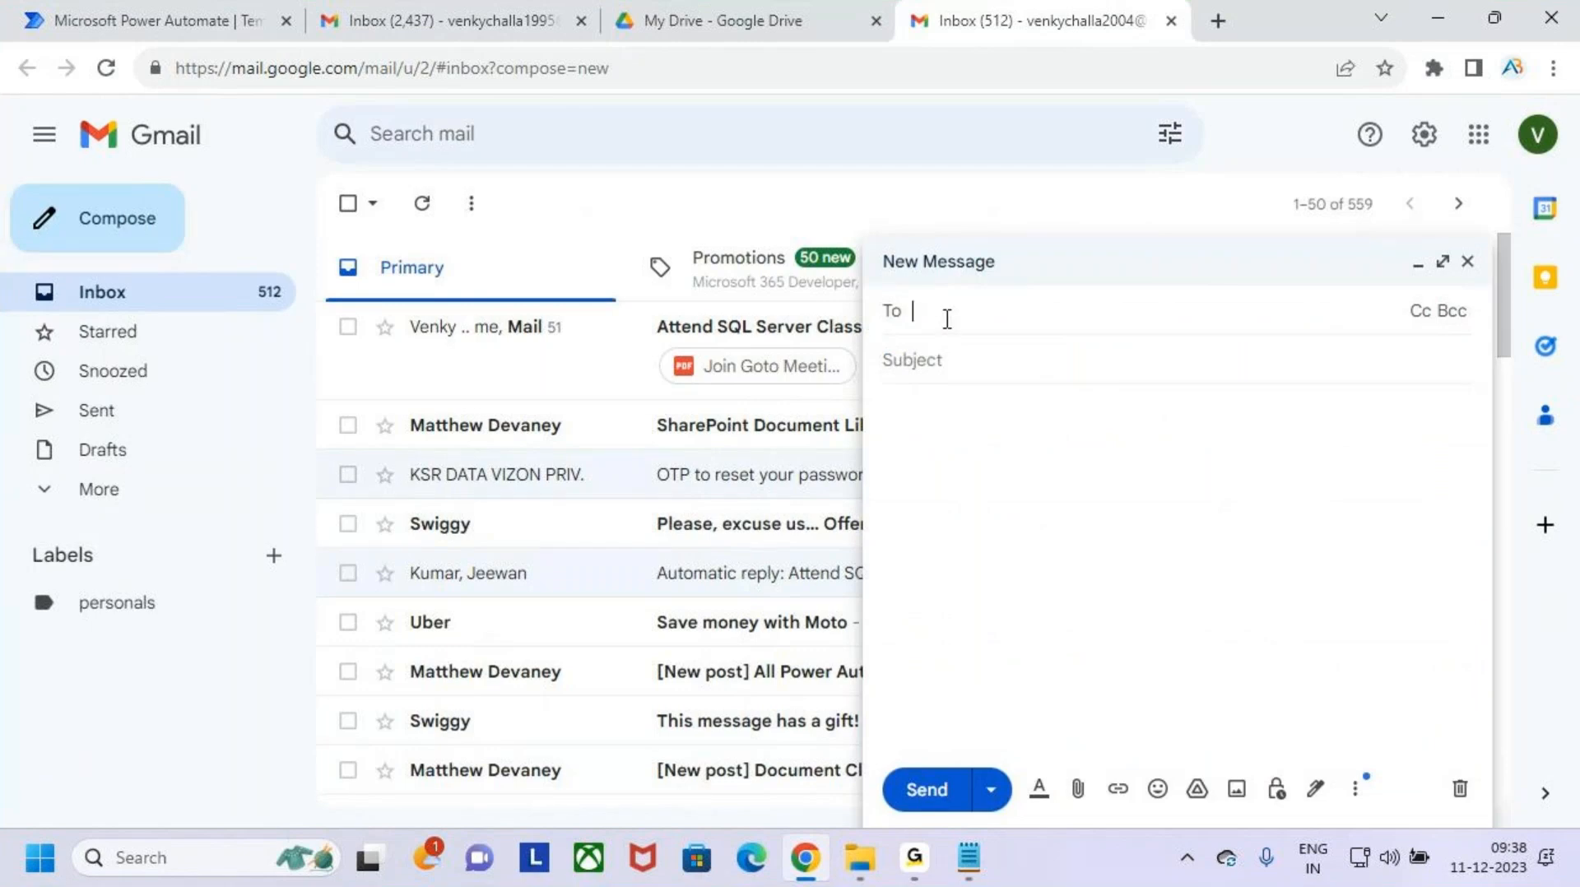
{"action": "type", "text": "venky"}
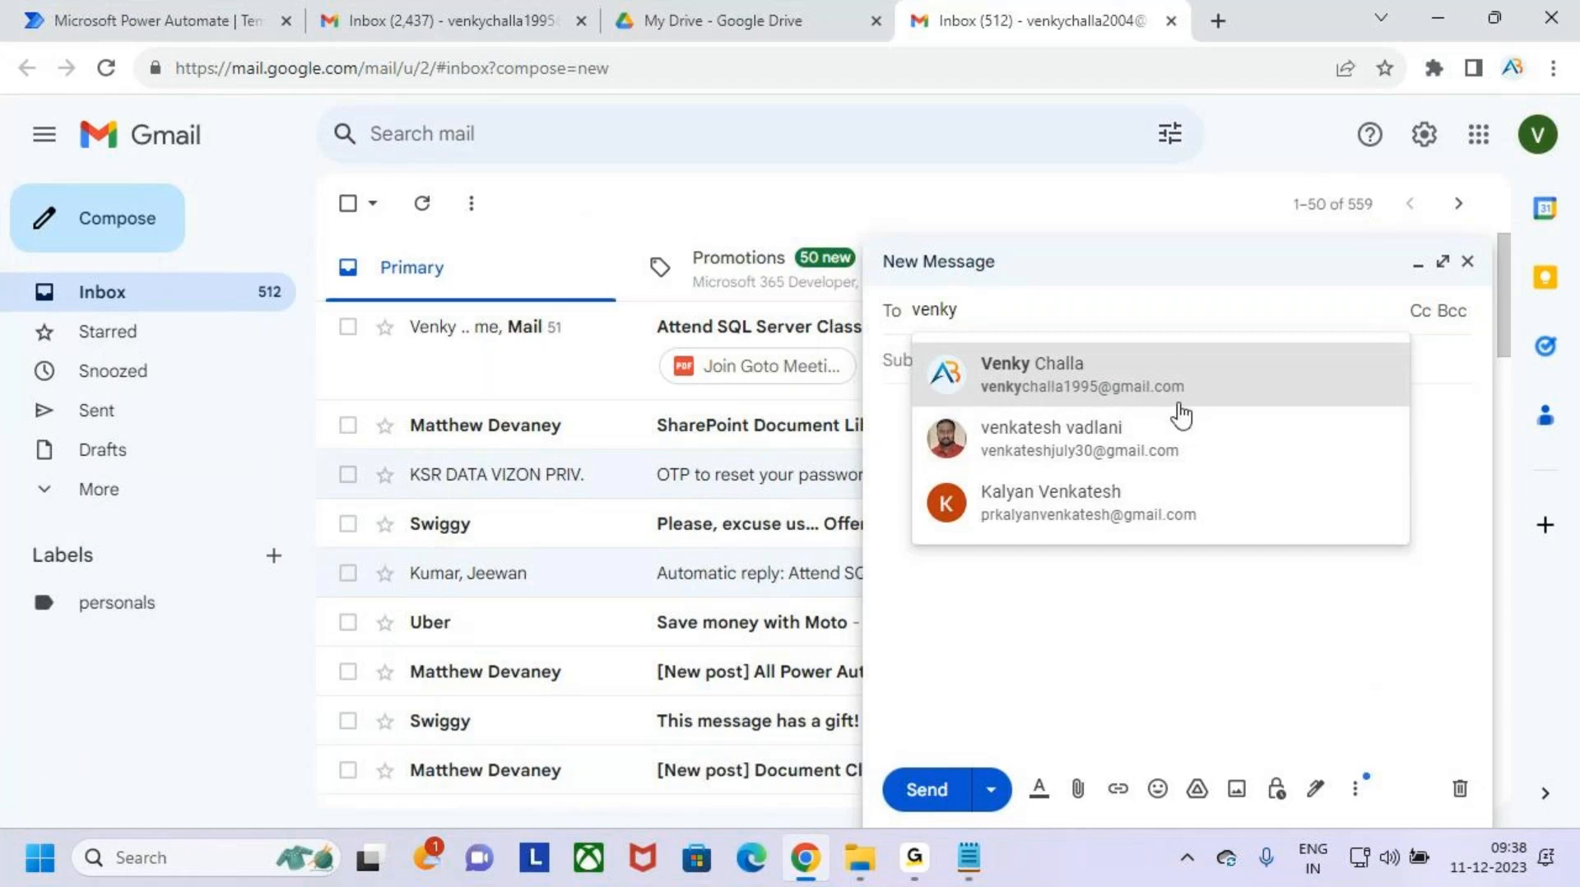
{"action": "left_click", "coordinate": [1180, 416]}
{"action": "left_click", "coordinate": [1031, 393]}
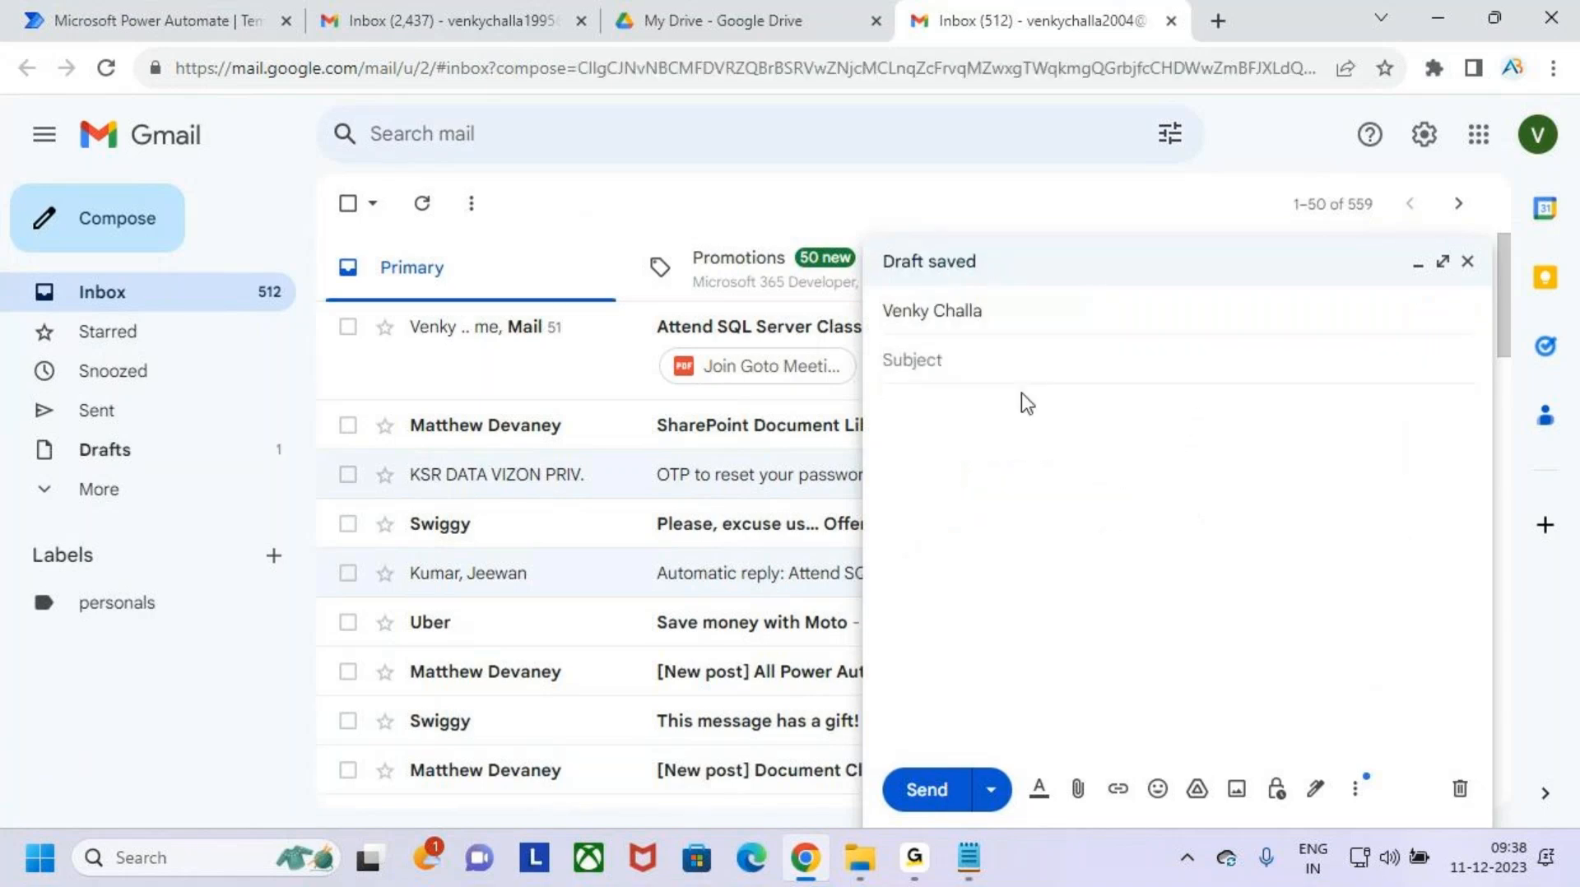
{"action": "type", "text": "Save A"}
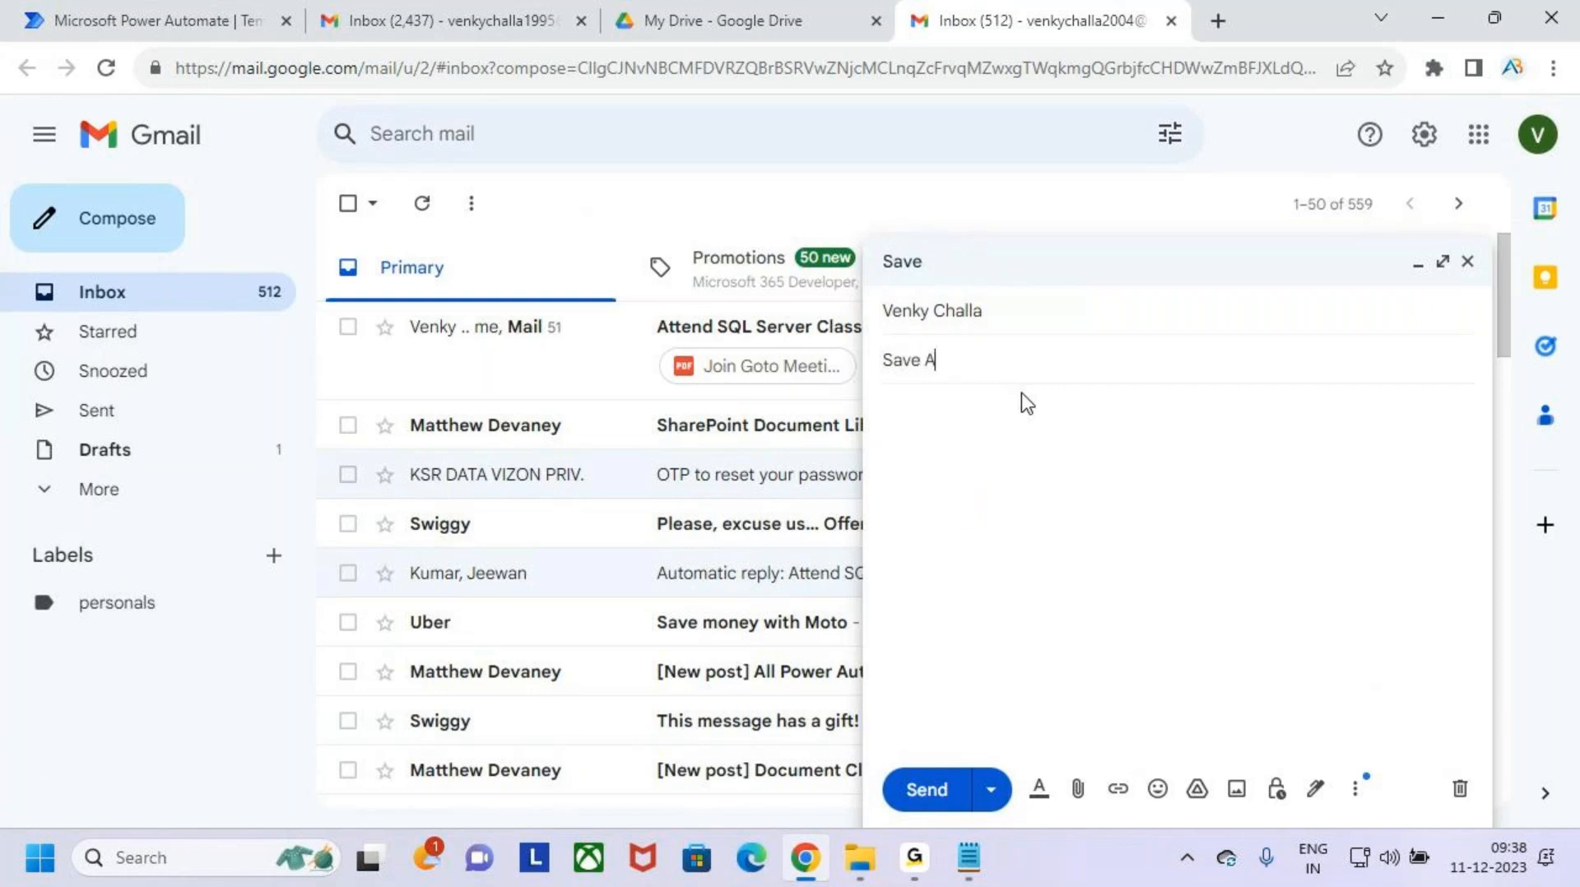
{"action": "type", "text": "ttachments"}
- Copy the subject text "Save Attachments" into the message body
{"action": "left_click", "coordinate": [1020, 392]}
{"action": "left_click_drag", "start_coordinate": [1033, 362], "coordinate": [843, 362]}
{"action": "key", "text": "ctrl+c"}
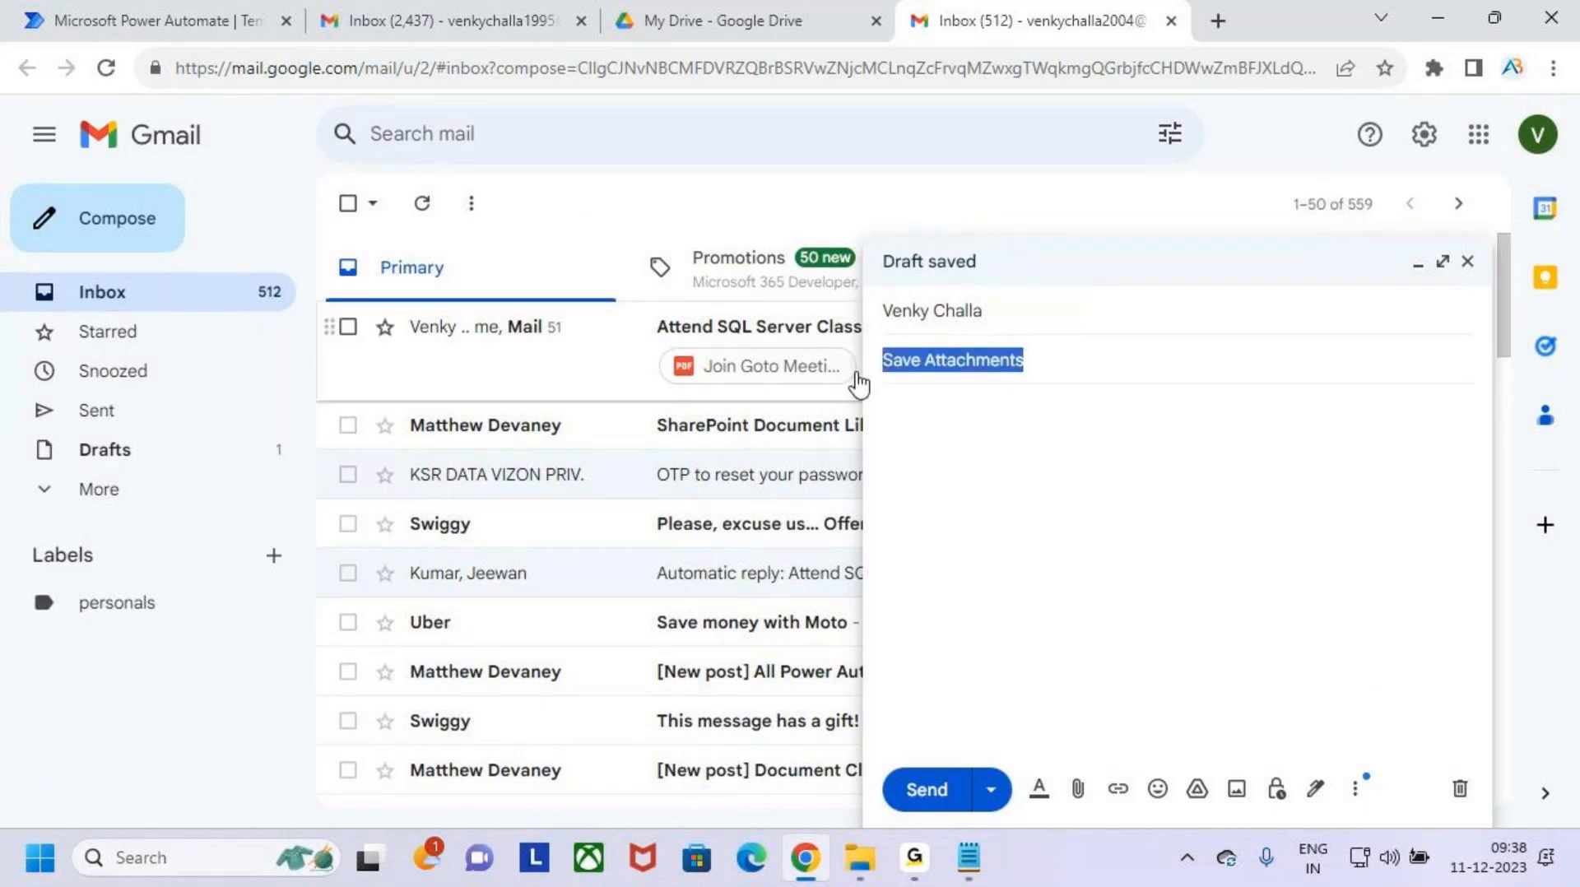
{"action": "left_click", "coordinate": [973, 418]}
{"action": "key", "text": "ctrl+v"}
- Attach the Recordings text file from the MS Power Platform folder to the email
{"action": "left_click", "coordinate": [1077, 788]}
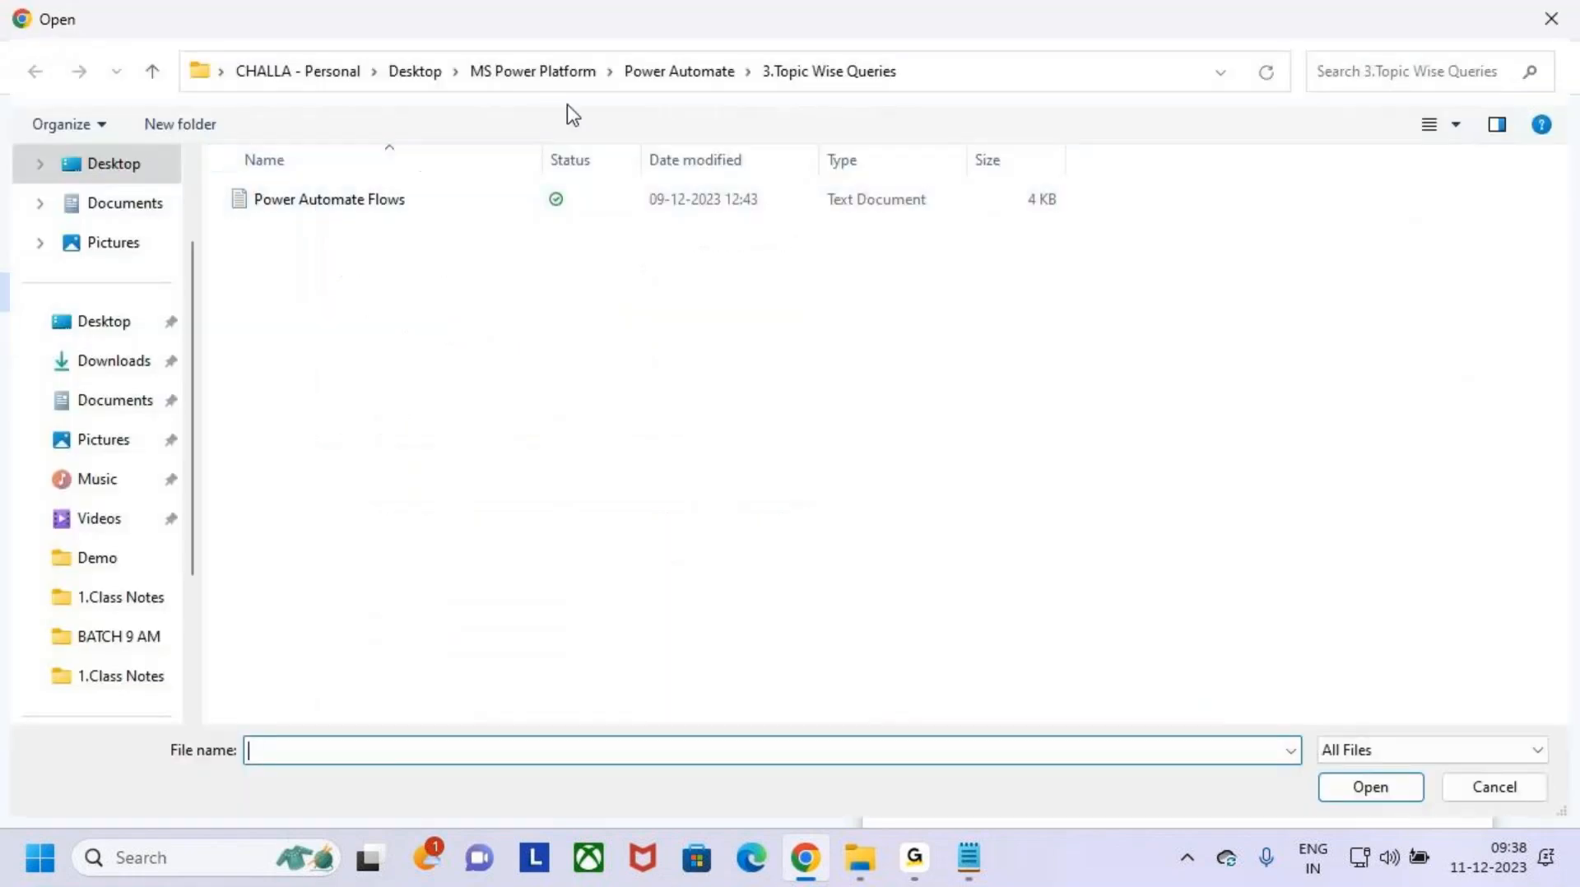
{"action": "left_click", "coordinate": [695, 76]}
{"action": "left_click", "coordinate": [576, 72]}
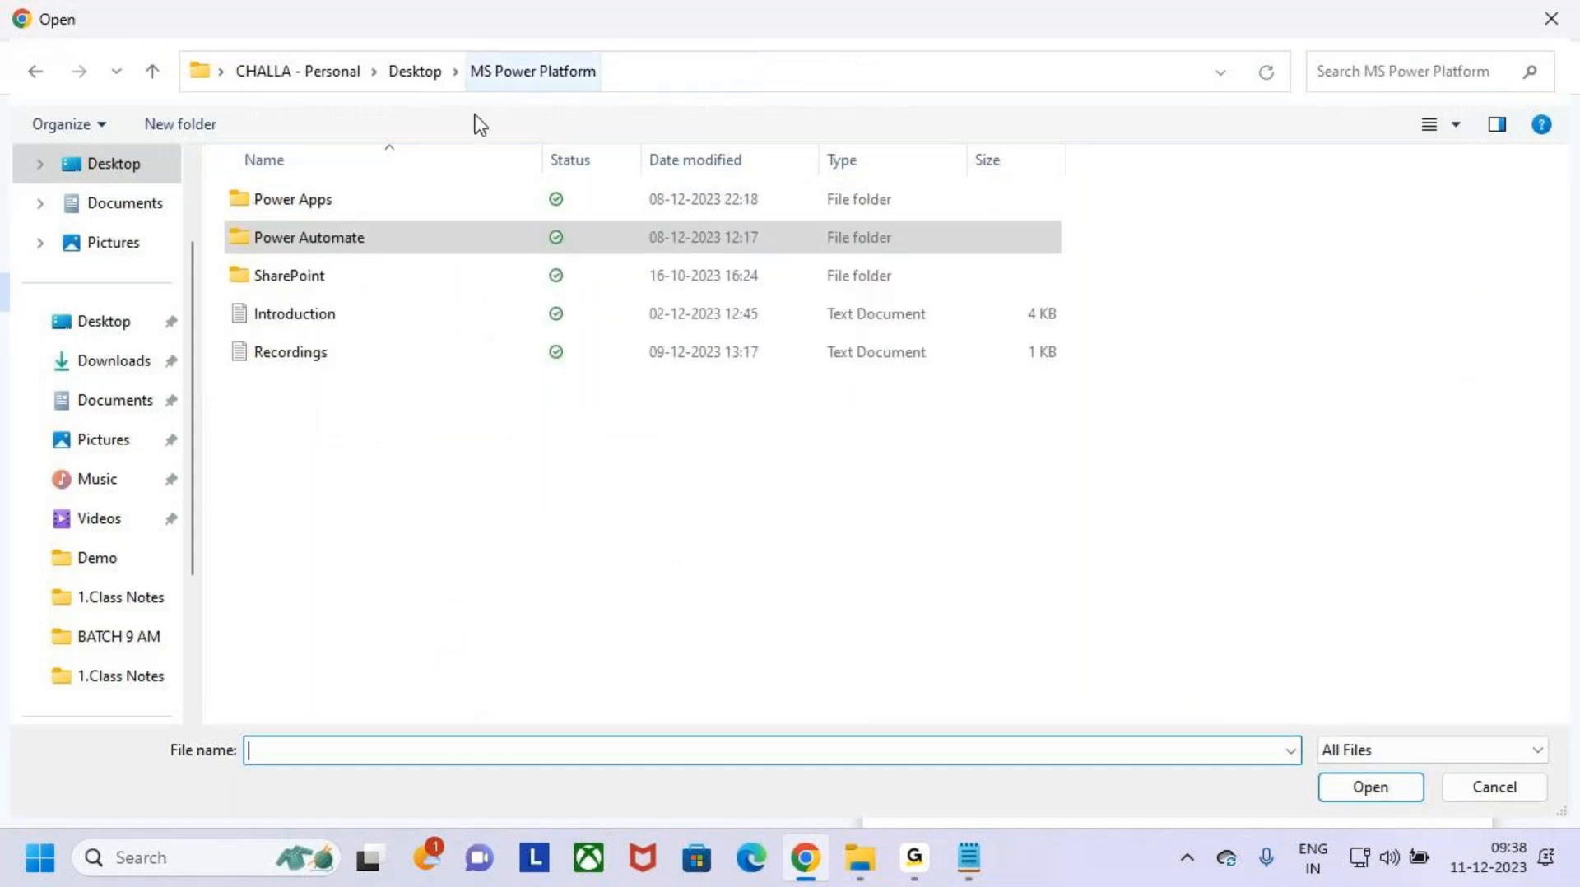
{"action": "left_click", "coordinate": [323, 352]}
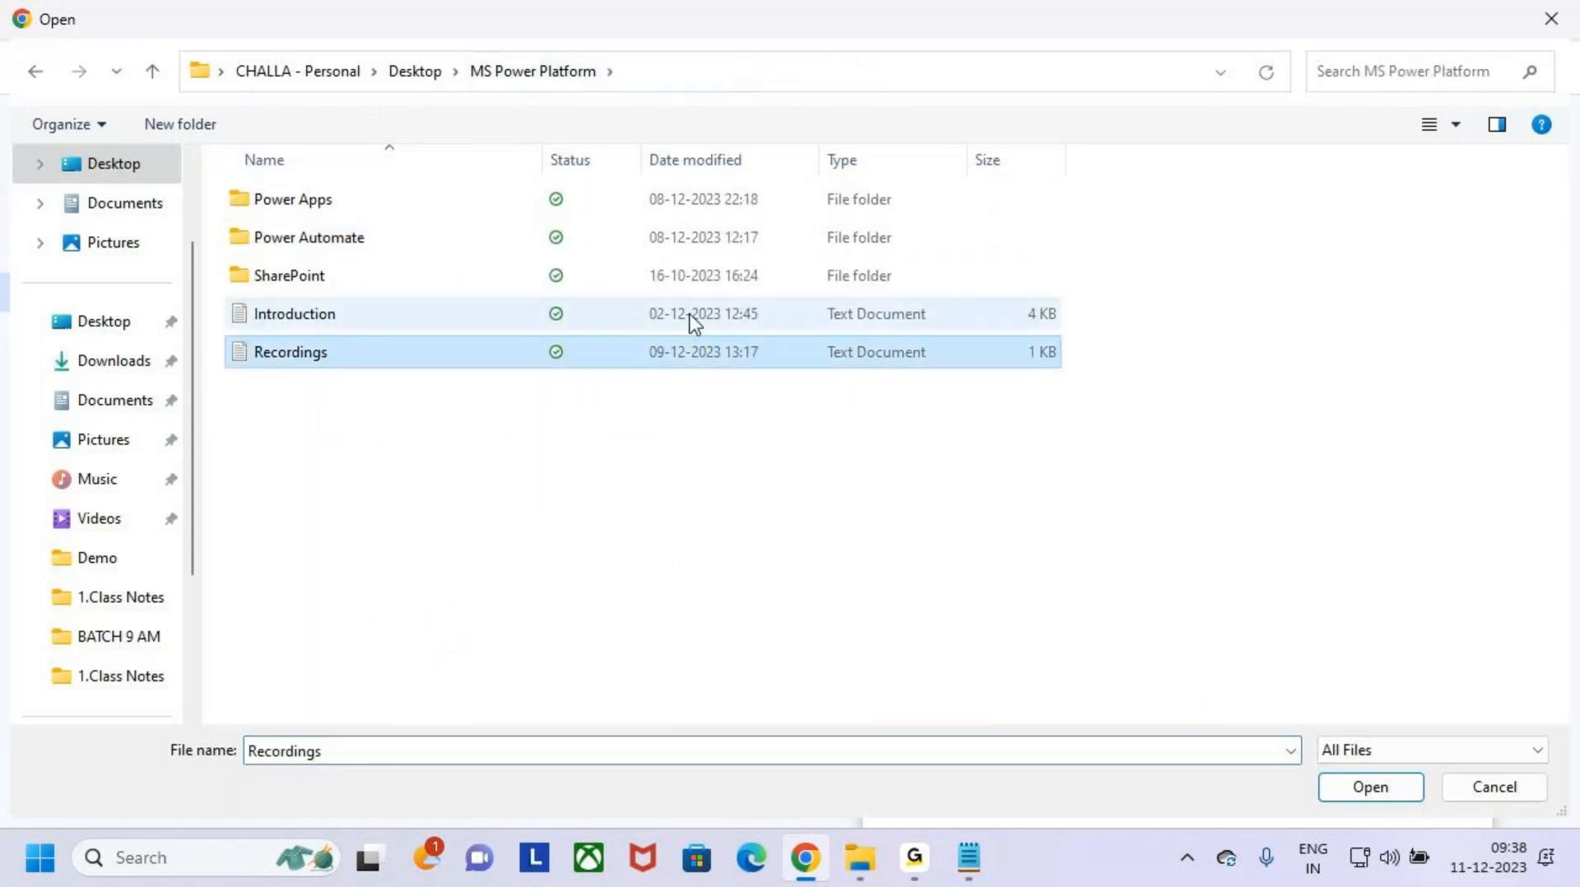
{"action": "left_click", "coordinate": [1370, 786]}
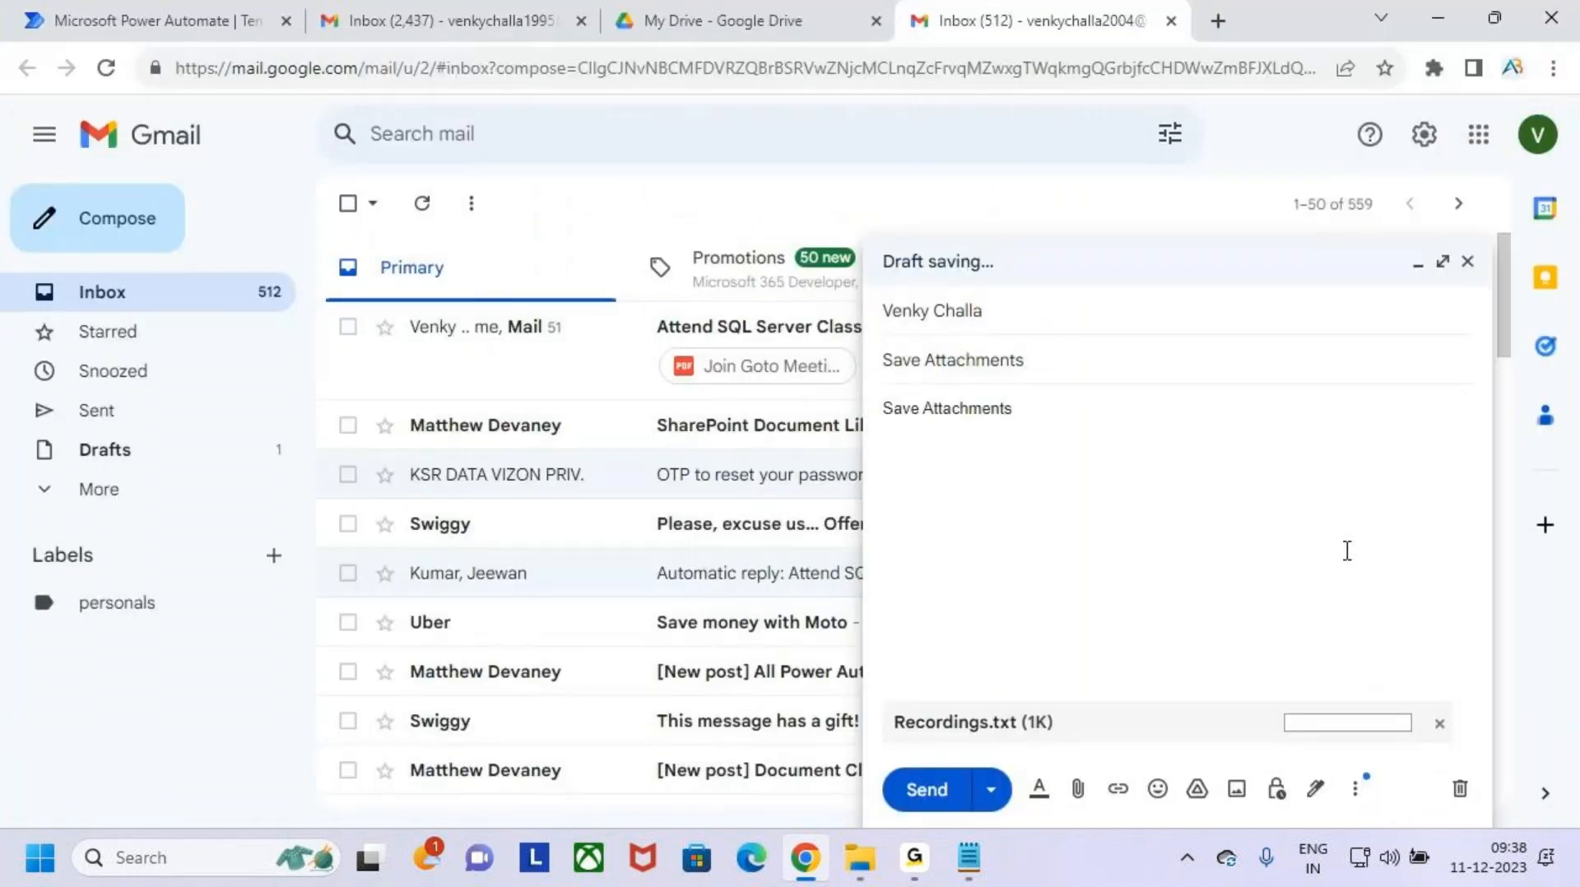
- Check the recipient's address and send the email with its attachment
{"action": "left_click", "coordinate": [1074, 313]}
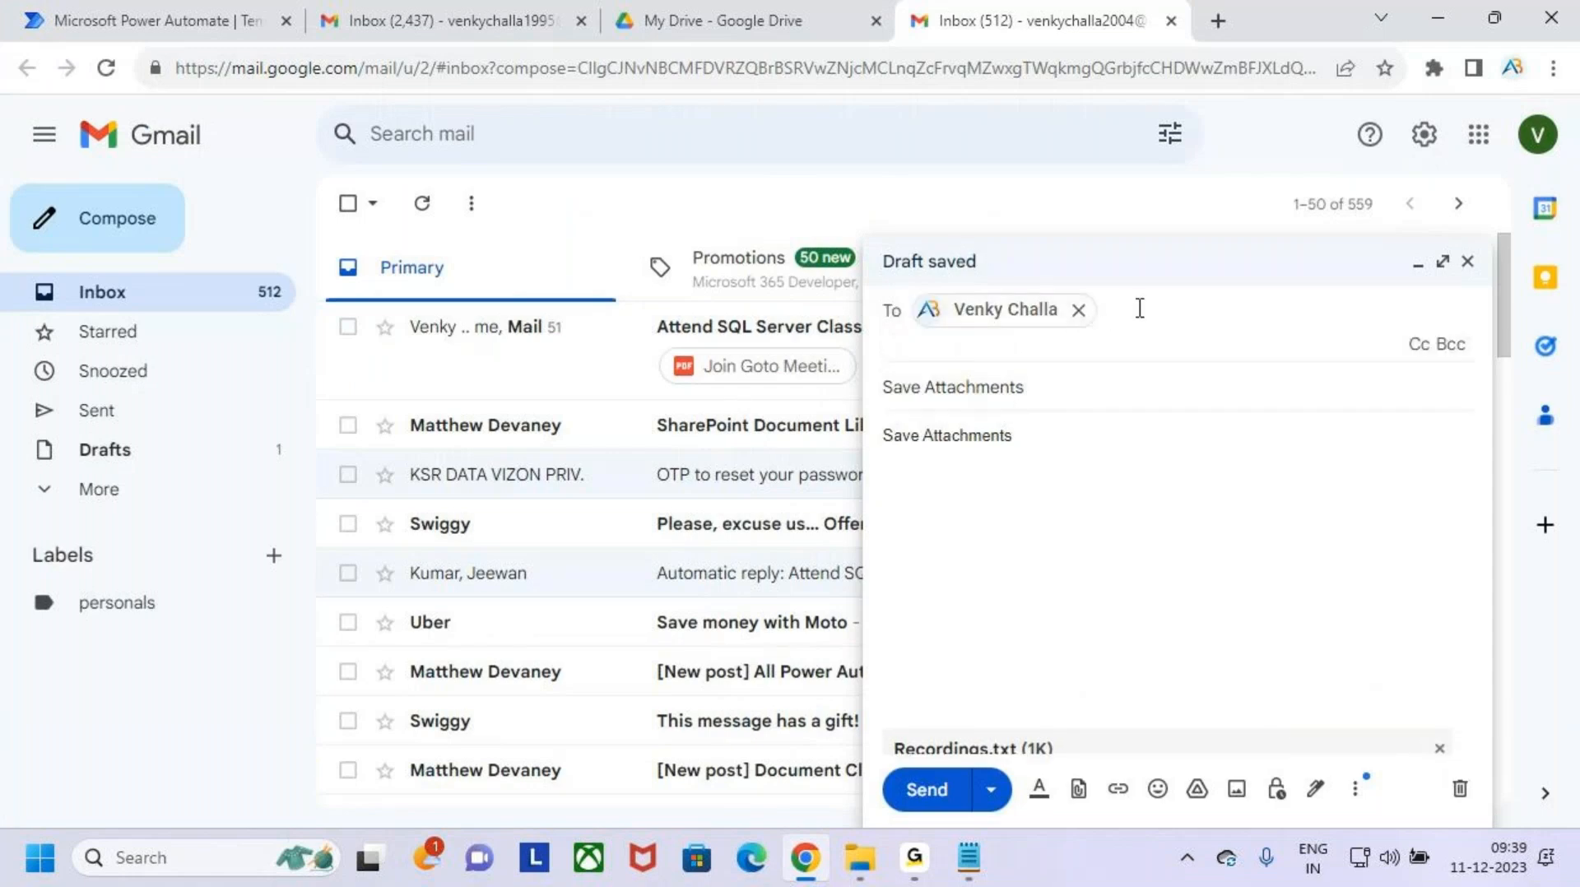
{"action": "right_click", "coordinate": [1042, 323]}
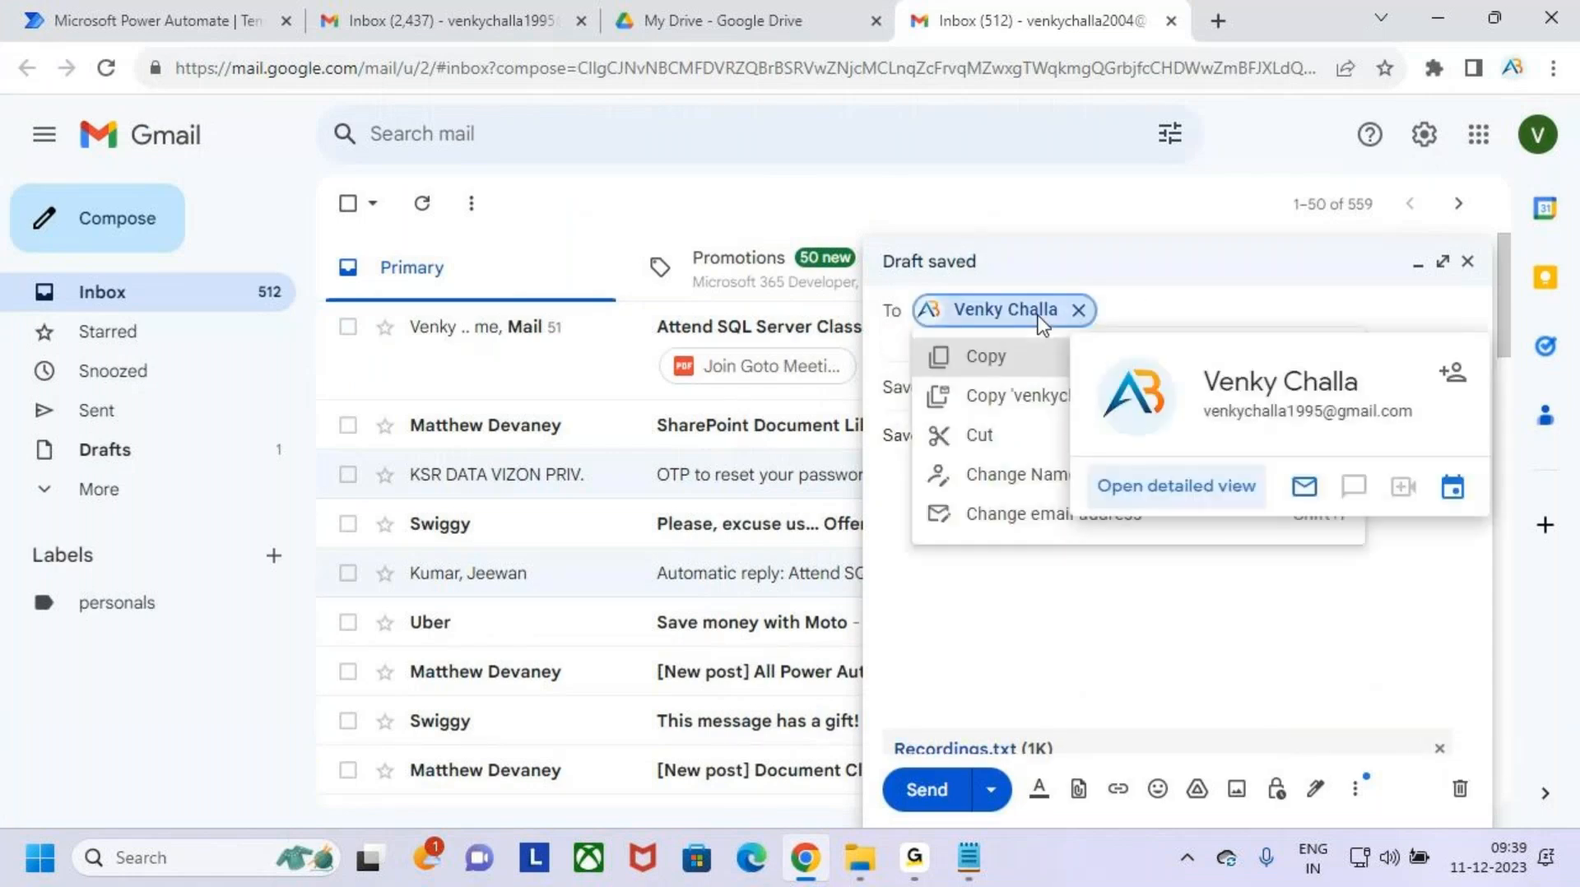
{"action": "left_click", "coordinate": [1058, 644]}
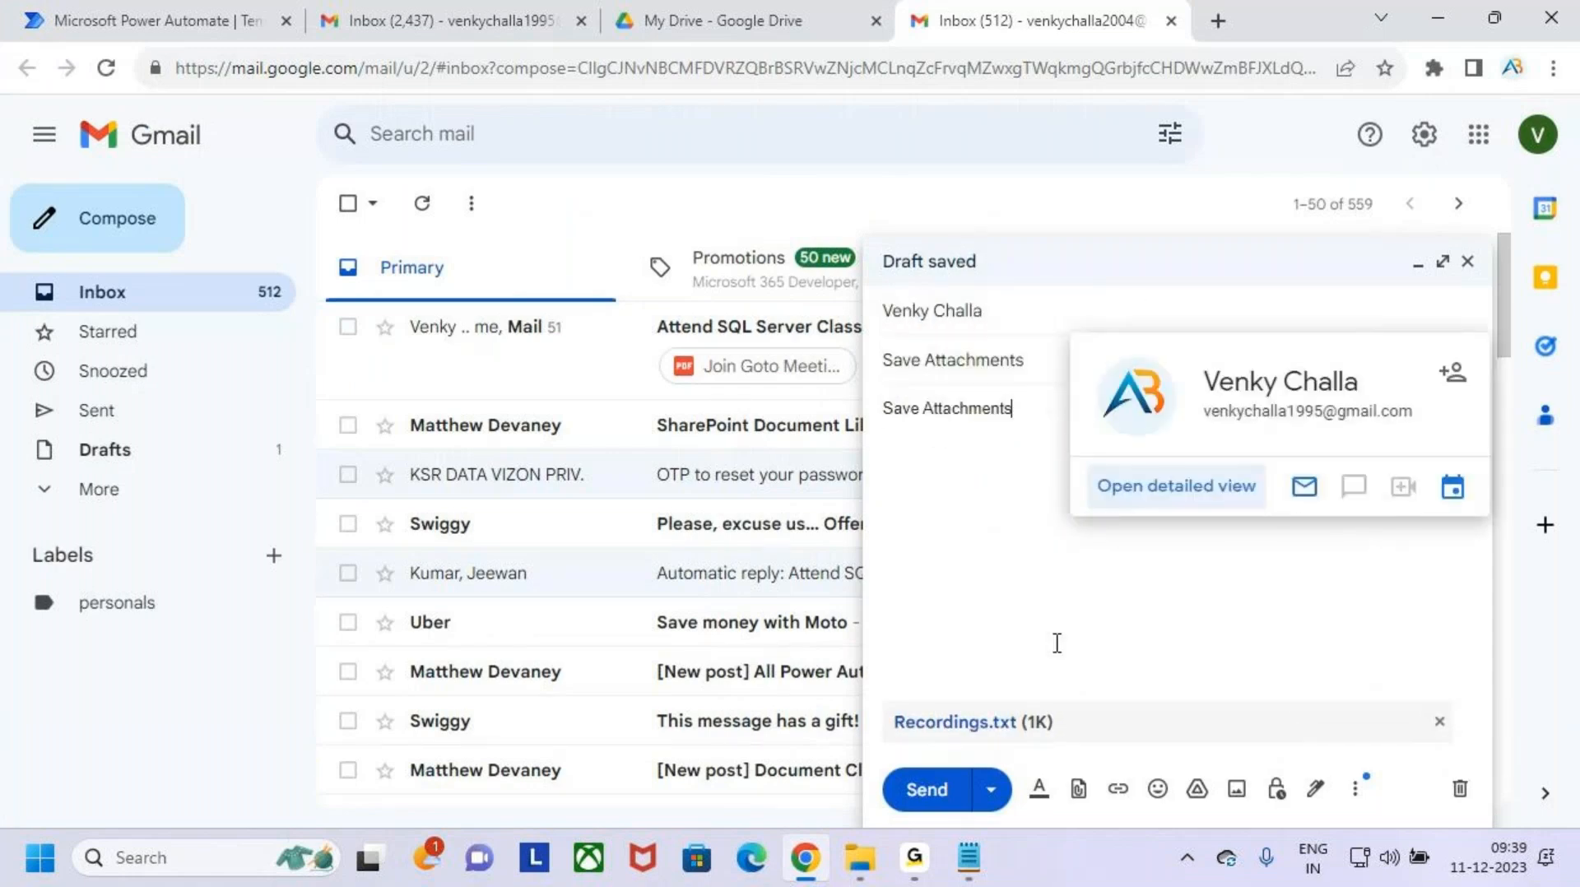
{"action": "left_click", "coordinate": [932, 794]}
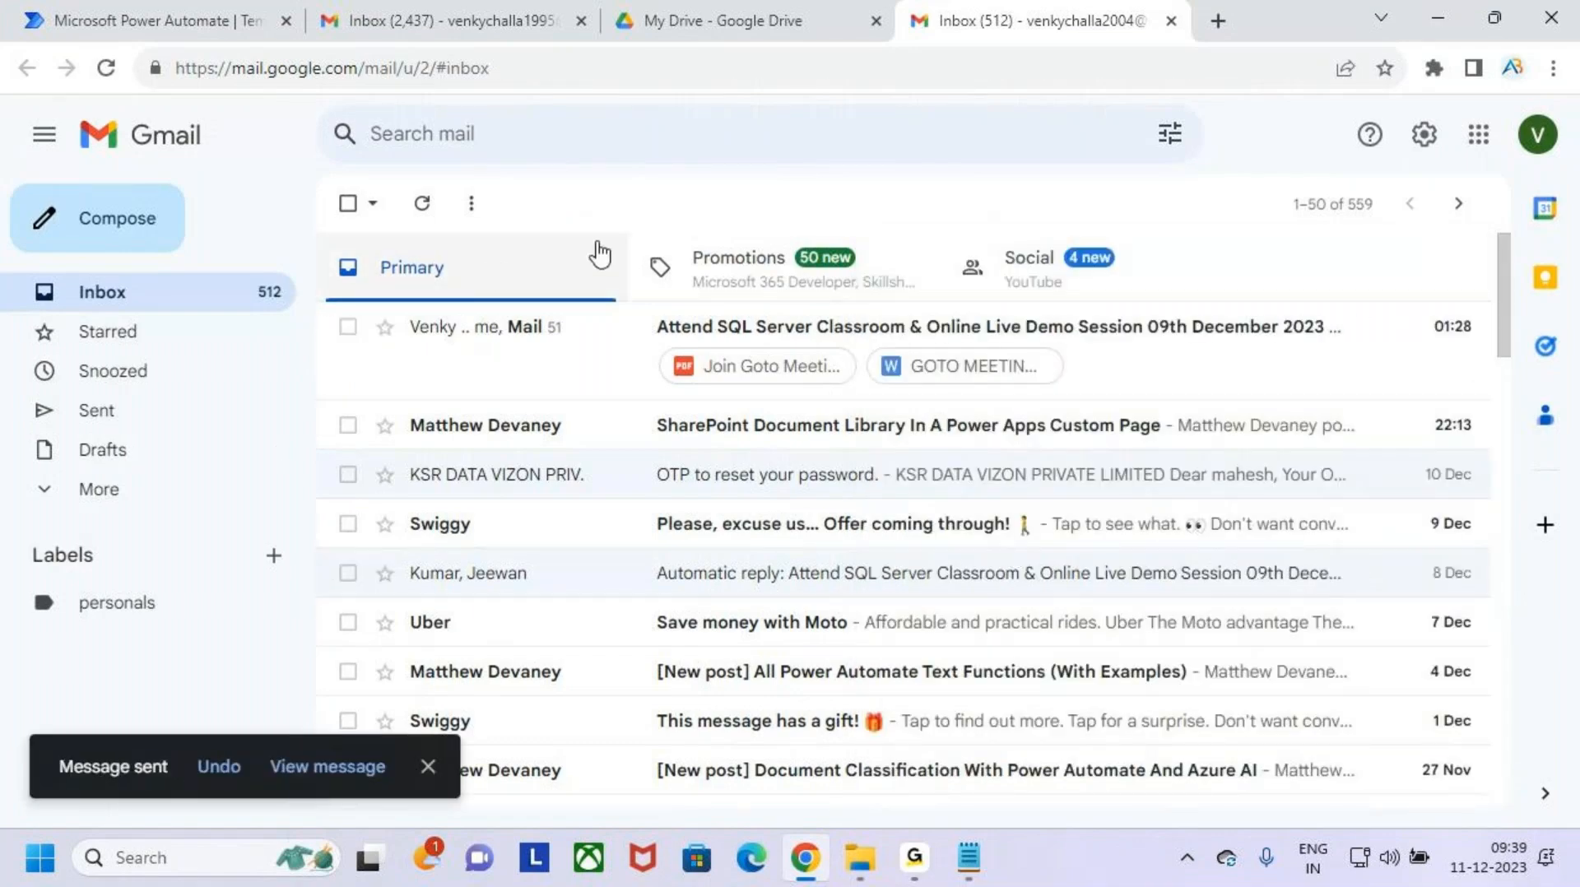
- Refresh the first Gmail account's inbox and check the second account's Sent folder for the "Save Attachments" email
{"action": "left_click", "coordinate": [424, 16]}
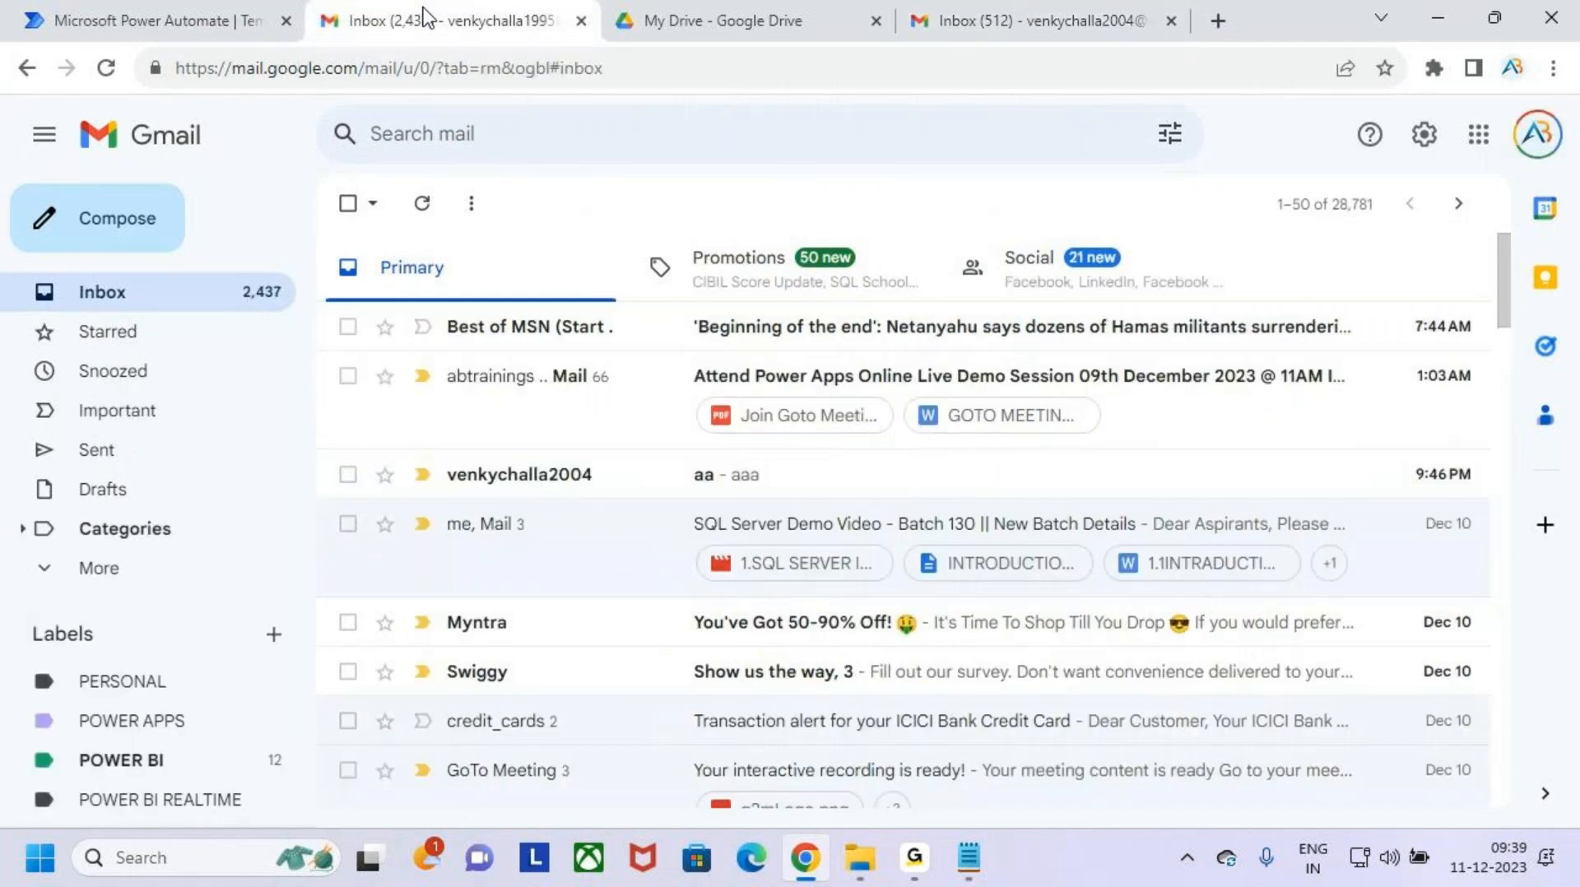
{"action": "left_click", "coordinate": [102, 69]}
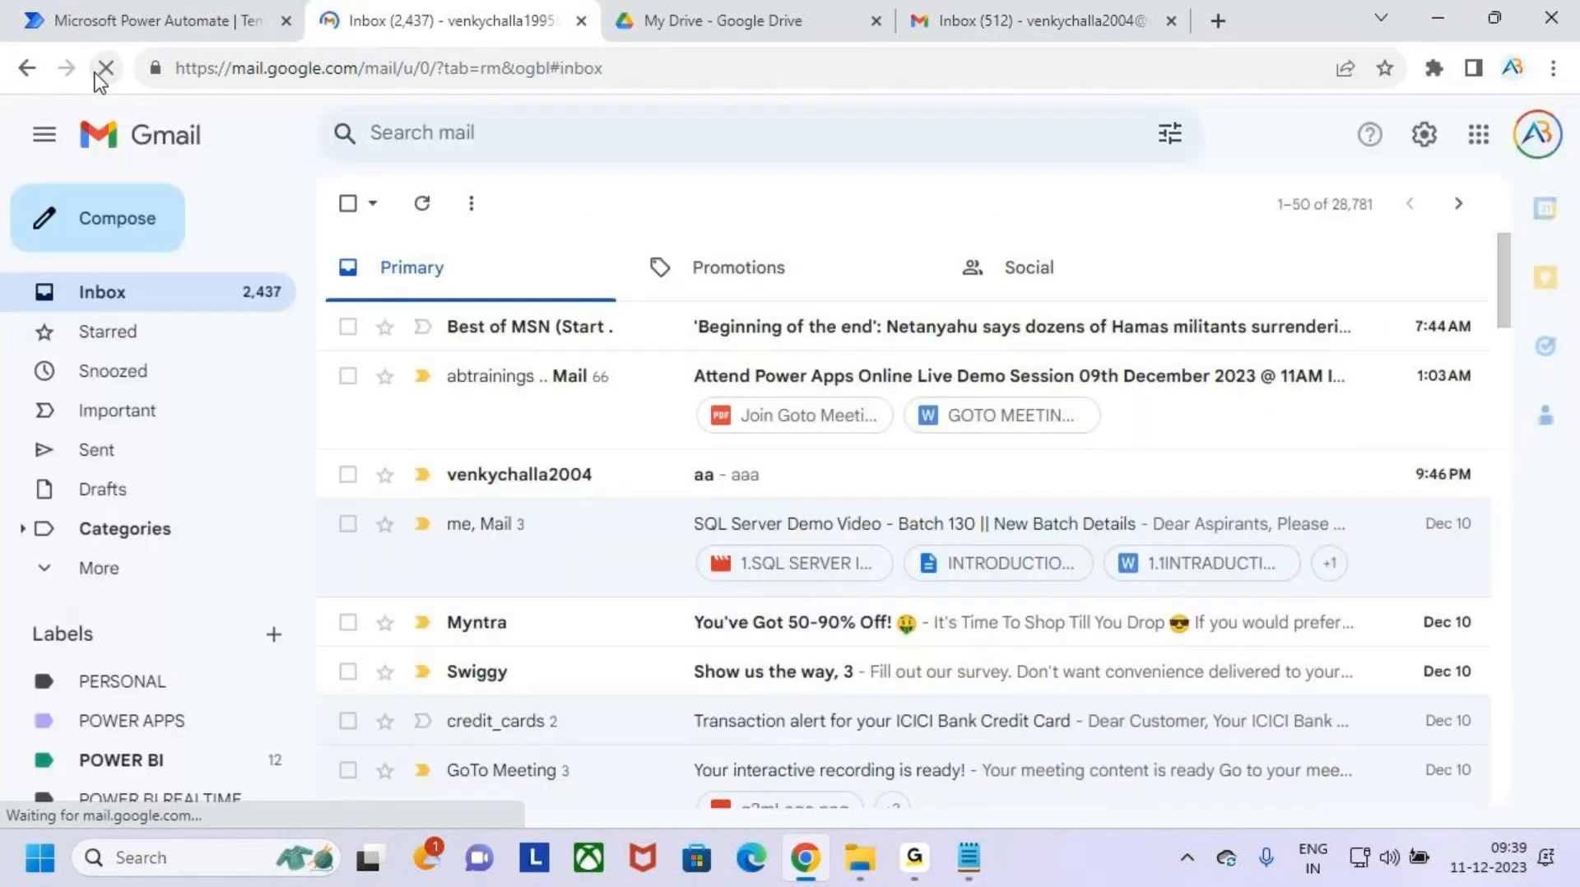
{"action": "left_click", "coordinate": [1029, 23]}
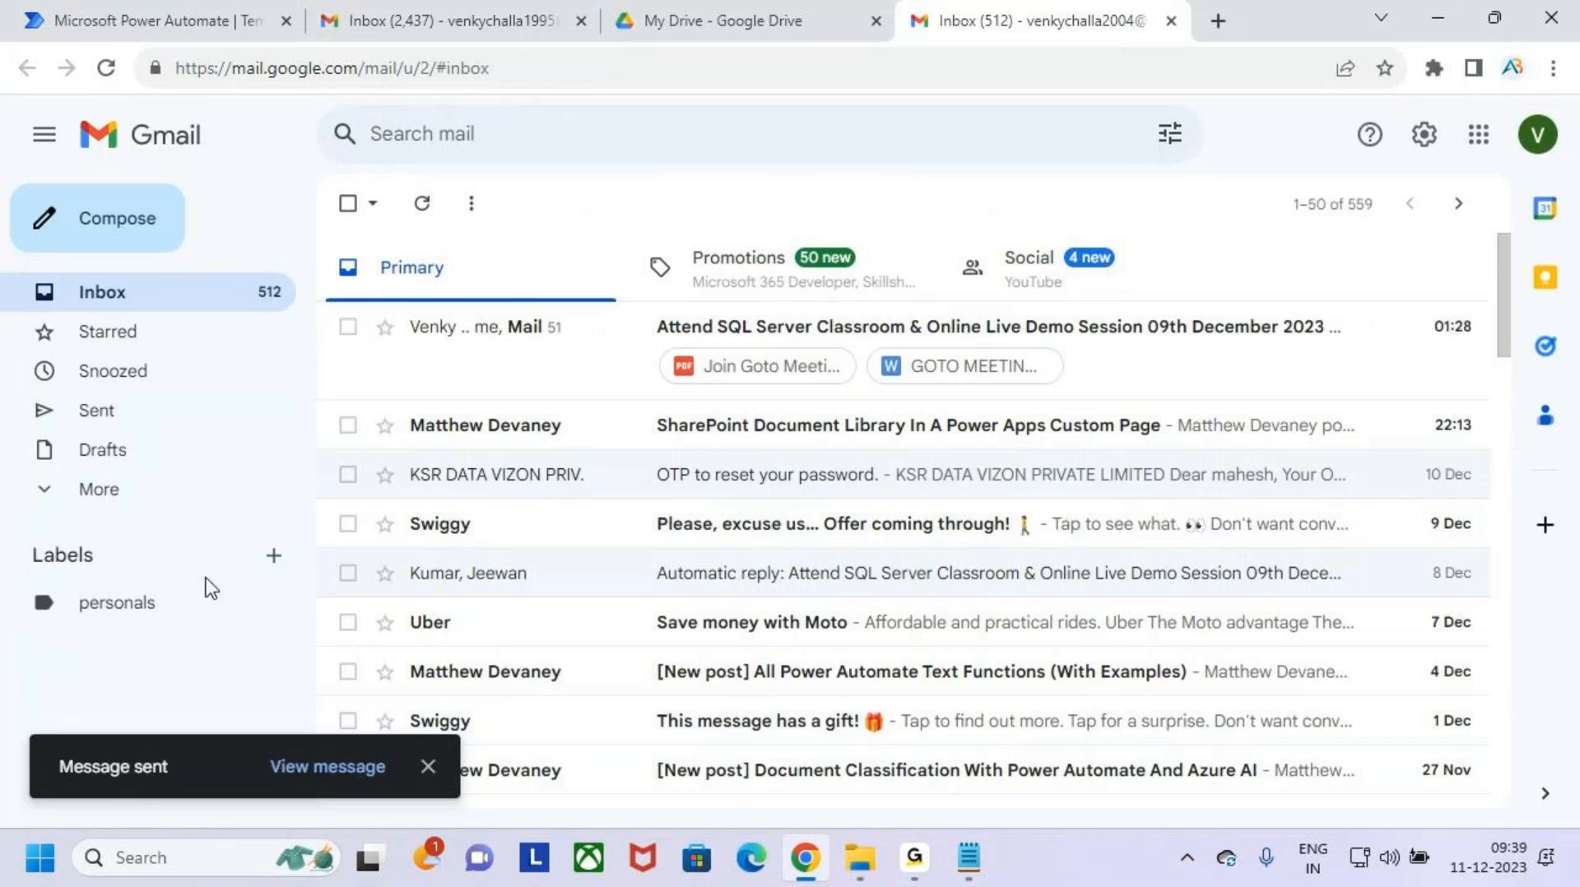
{"action": "left_click", "coordinate": [650, 338]}
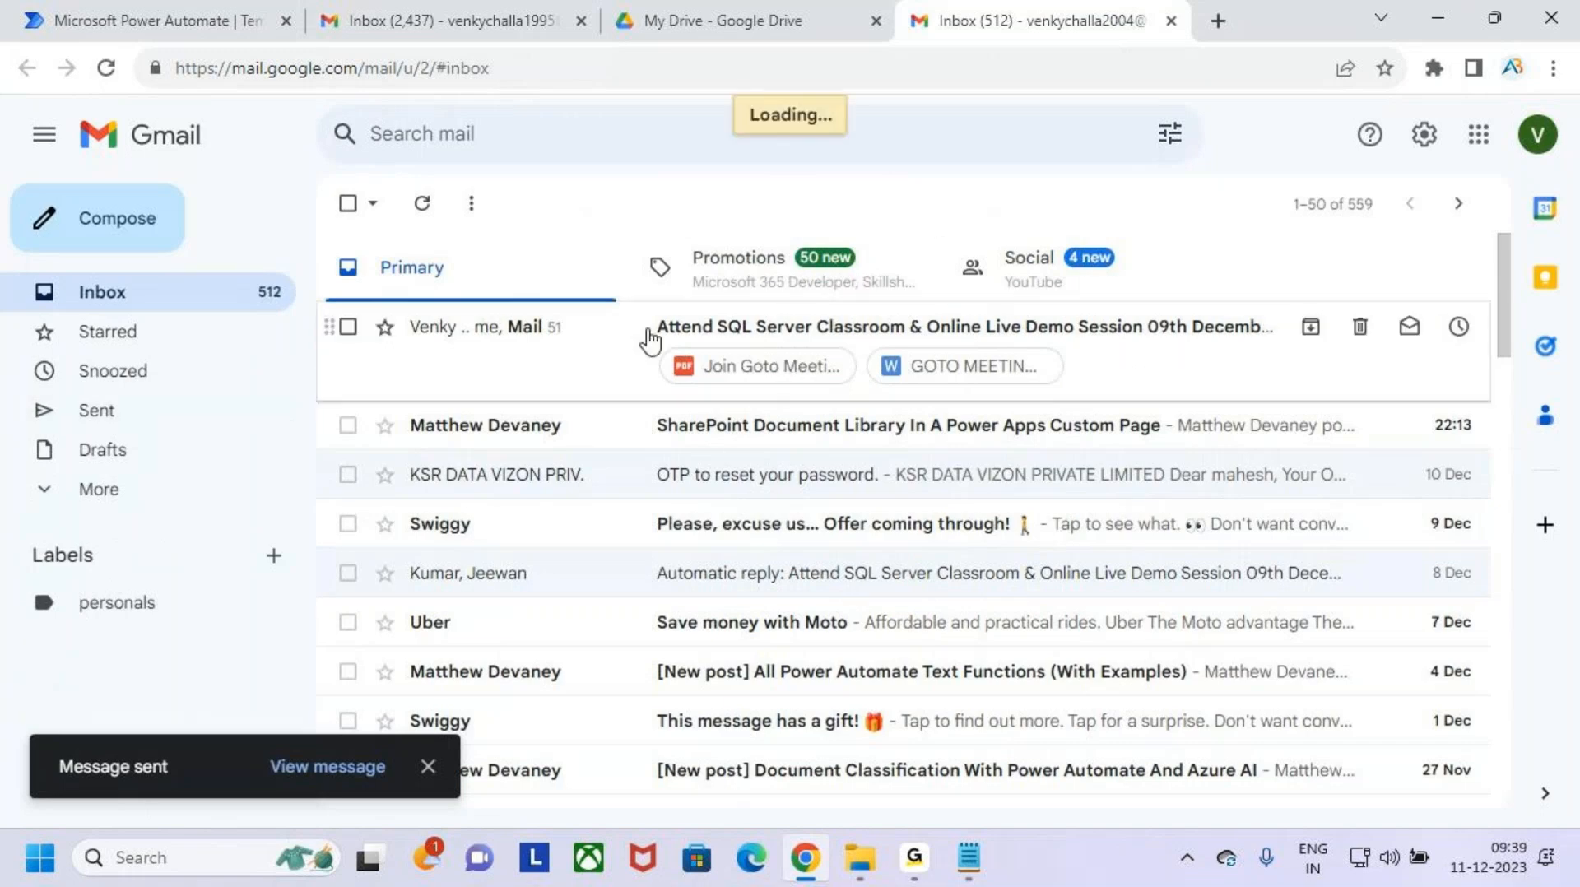
{"action": "left_click", "coordinate": [404, 9]}
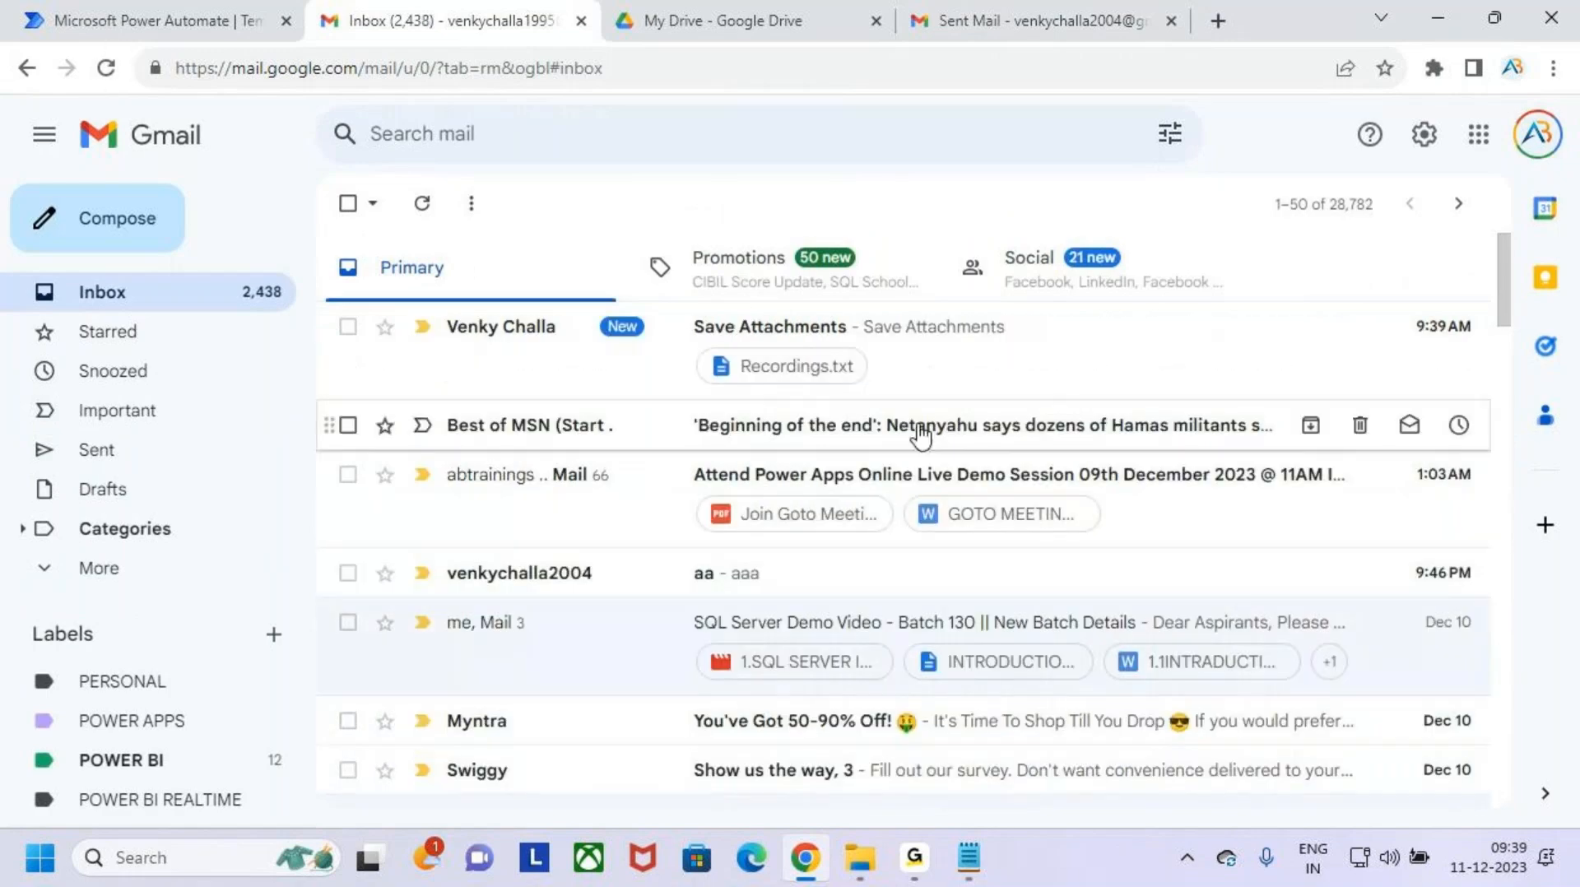
{"action": "left_click_drag", "start_coordinate": [440, 301], "coordinate": [947, 415]}
{"action": "left_click_drag", "start_coordinate": [905, 340], "coordinate": [1076, 245]}
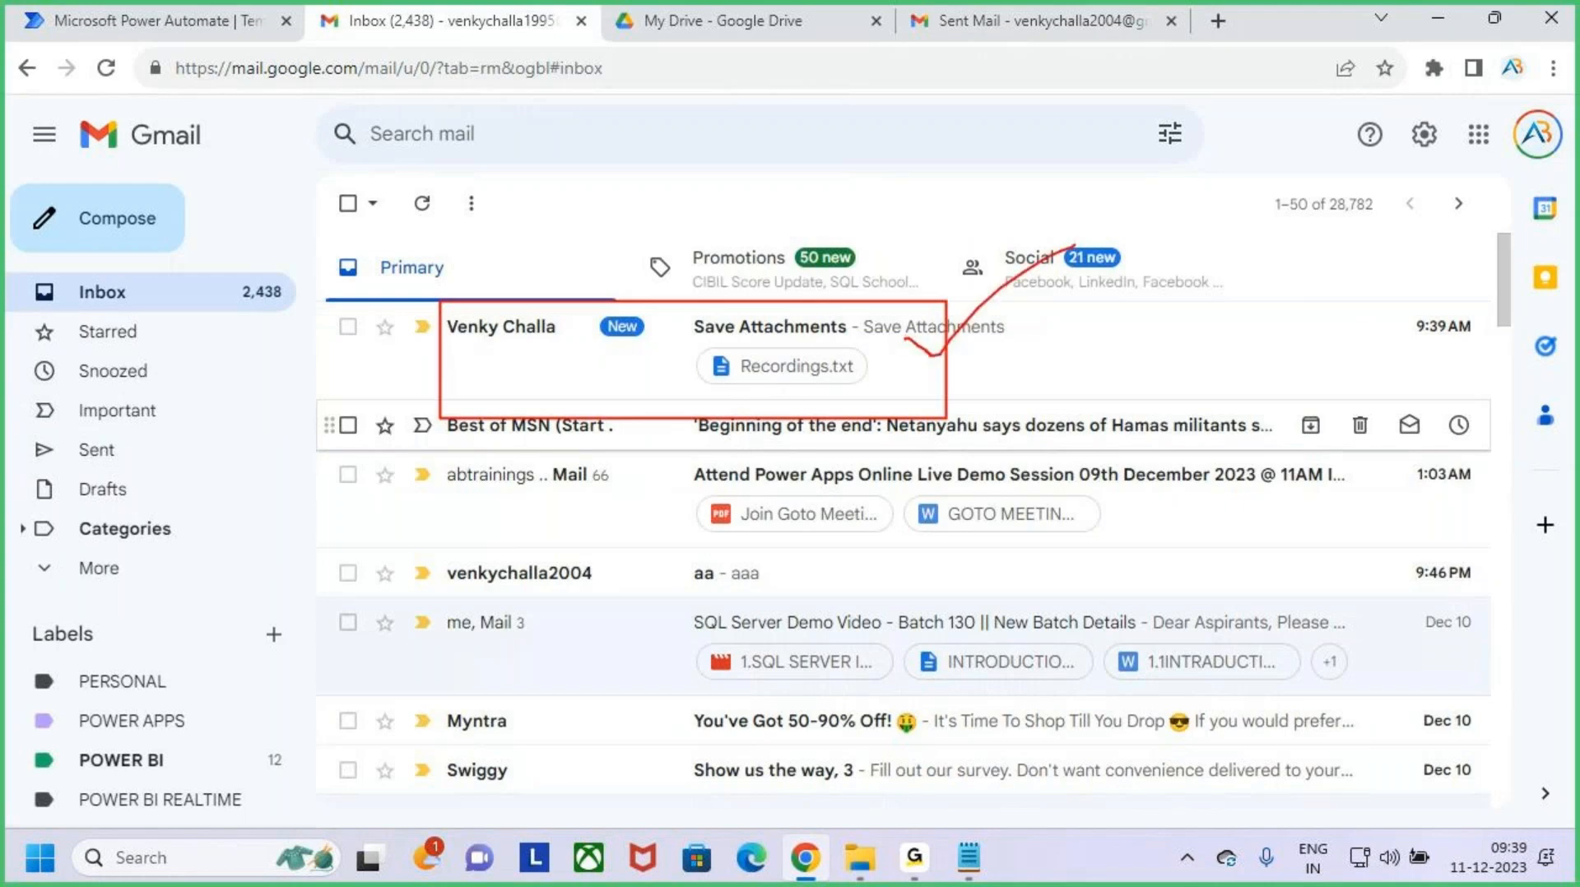
- Open the received "Save Attachments" email in the first Gmail account and download its Recordings.txt attachment
{"action": "left_click", "coordinate": [1029, 363]}
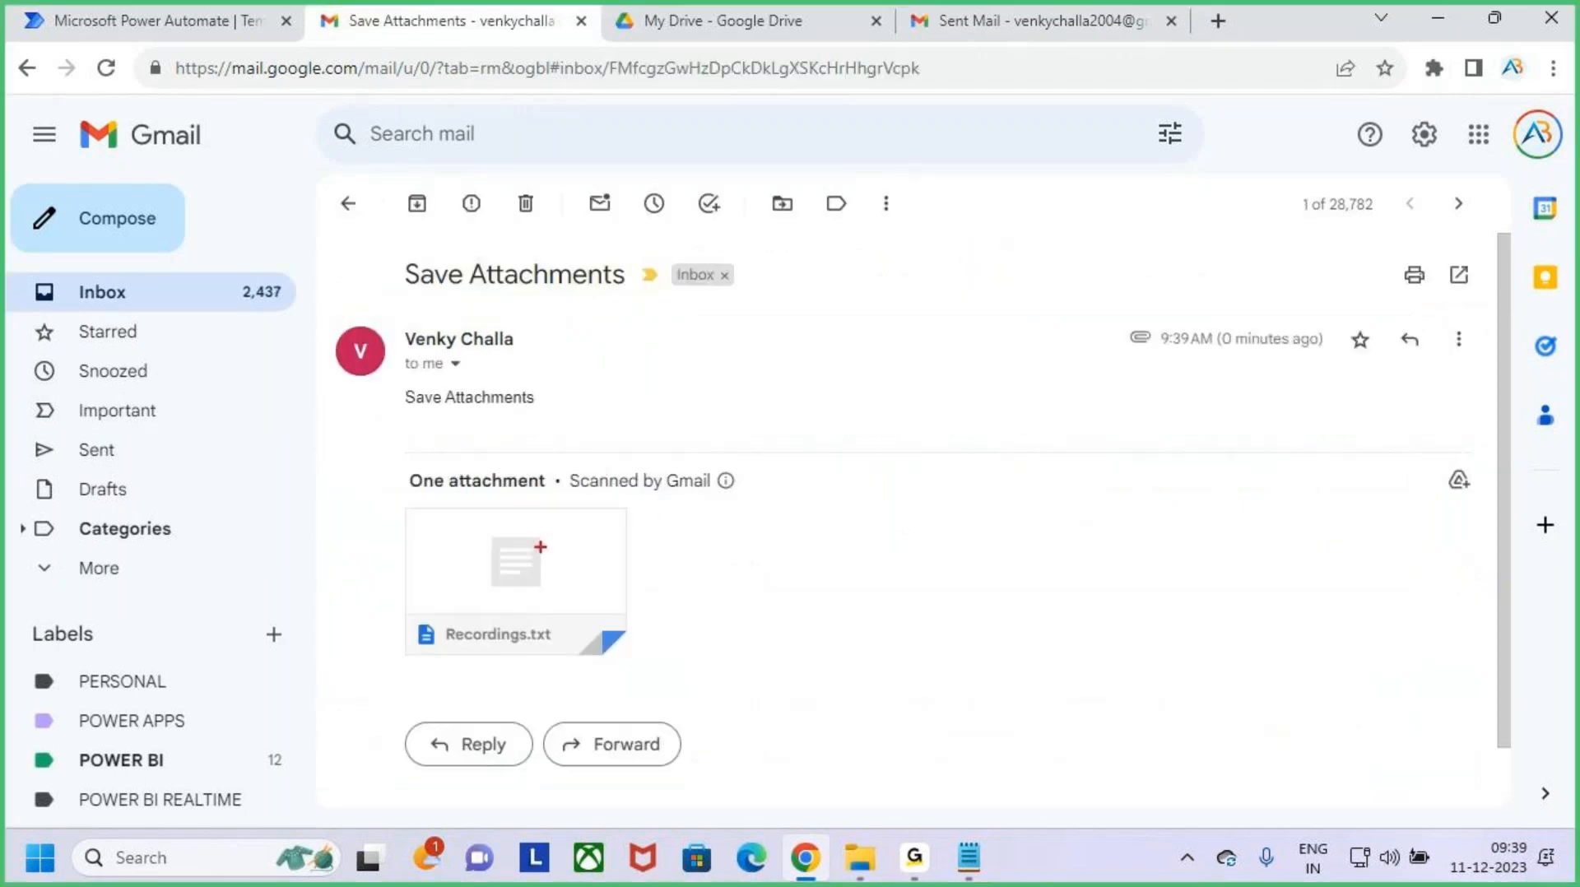
{"action": "left_click_drag", "start_coordinate": [398, 496], "coordinate": [654, 672]}
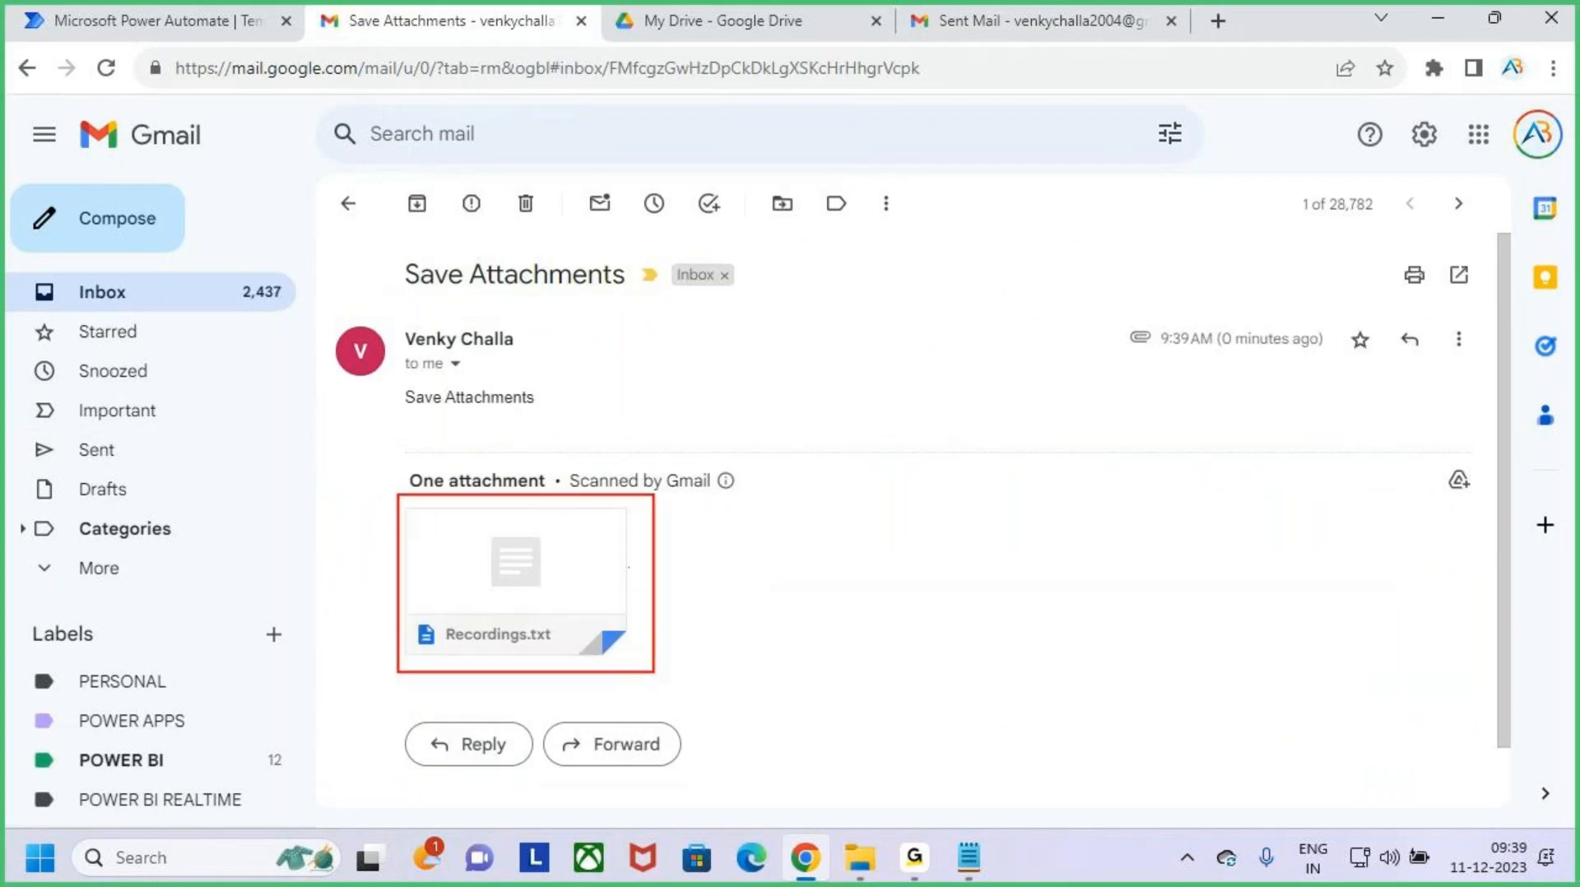
{"action": "left_click_drag", "start_coordinate": [629, 566], "coordinate": [752, 497]}
{"action": "left_click", "coordinate": [730, 26]}
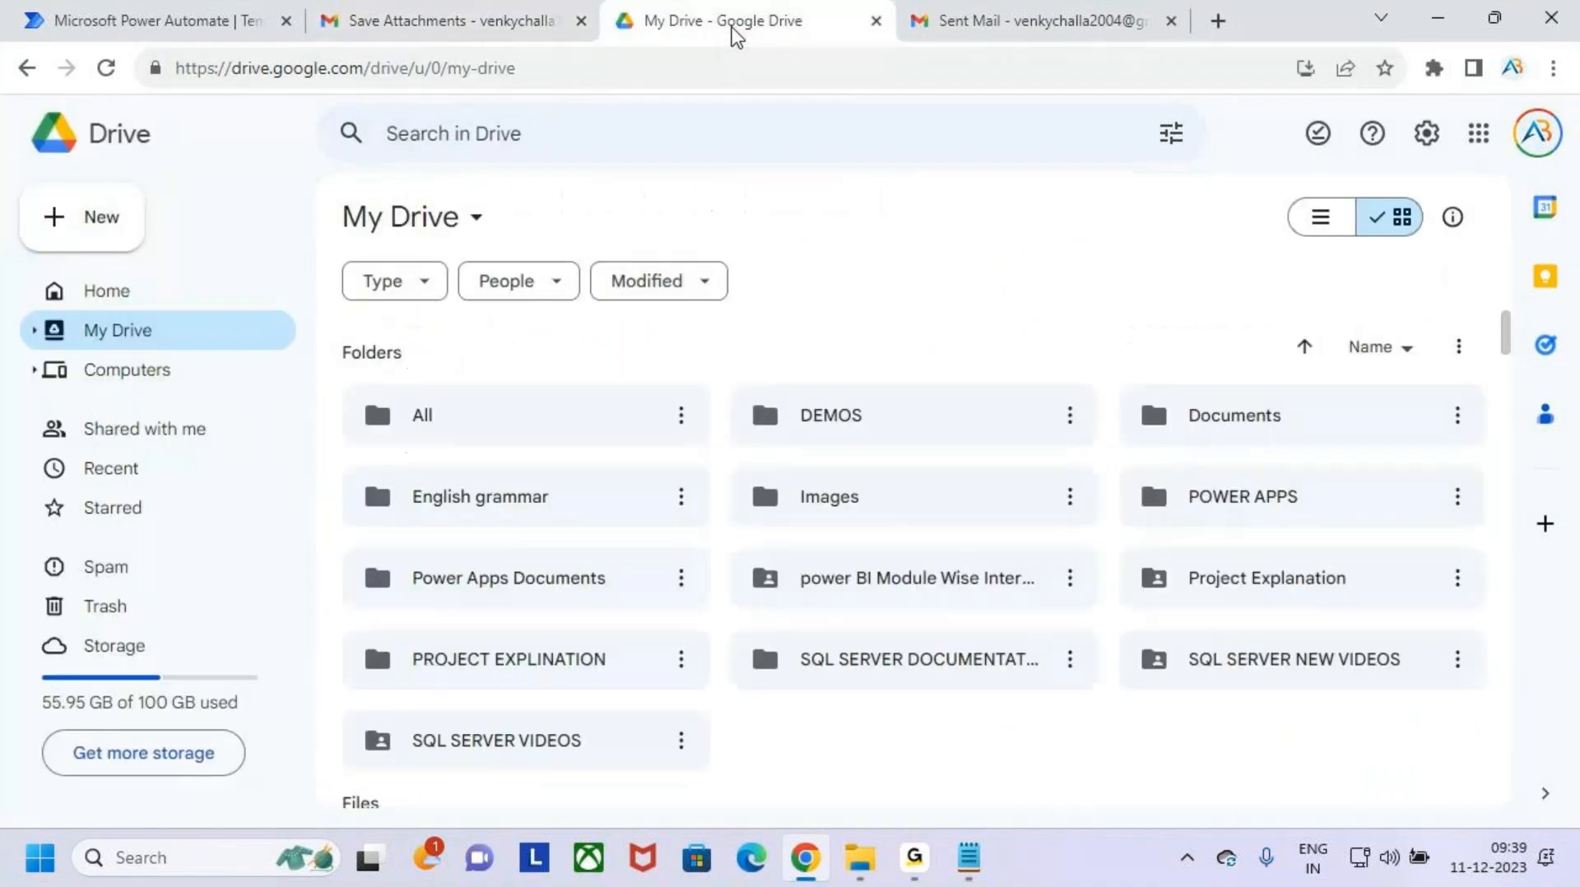
{"action": "left_click", "coordinate": [461, 25]}
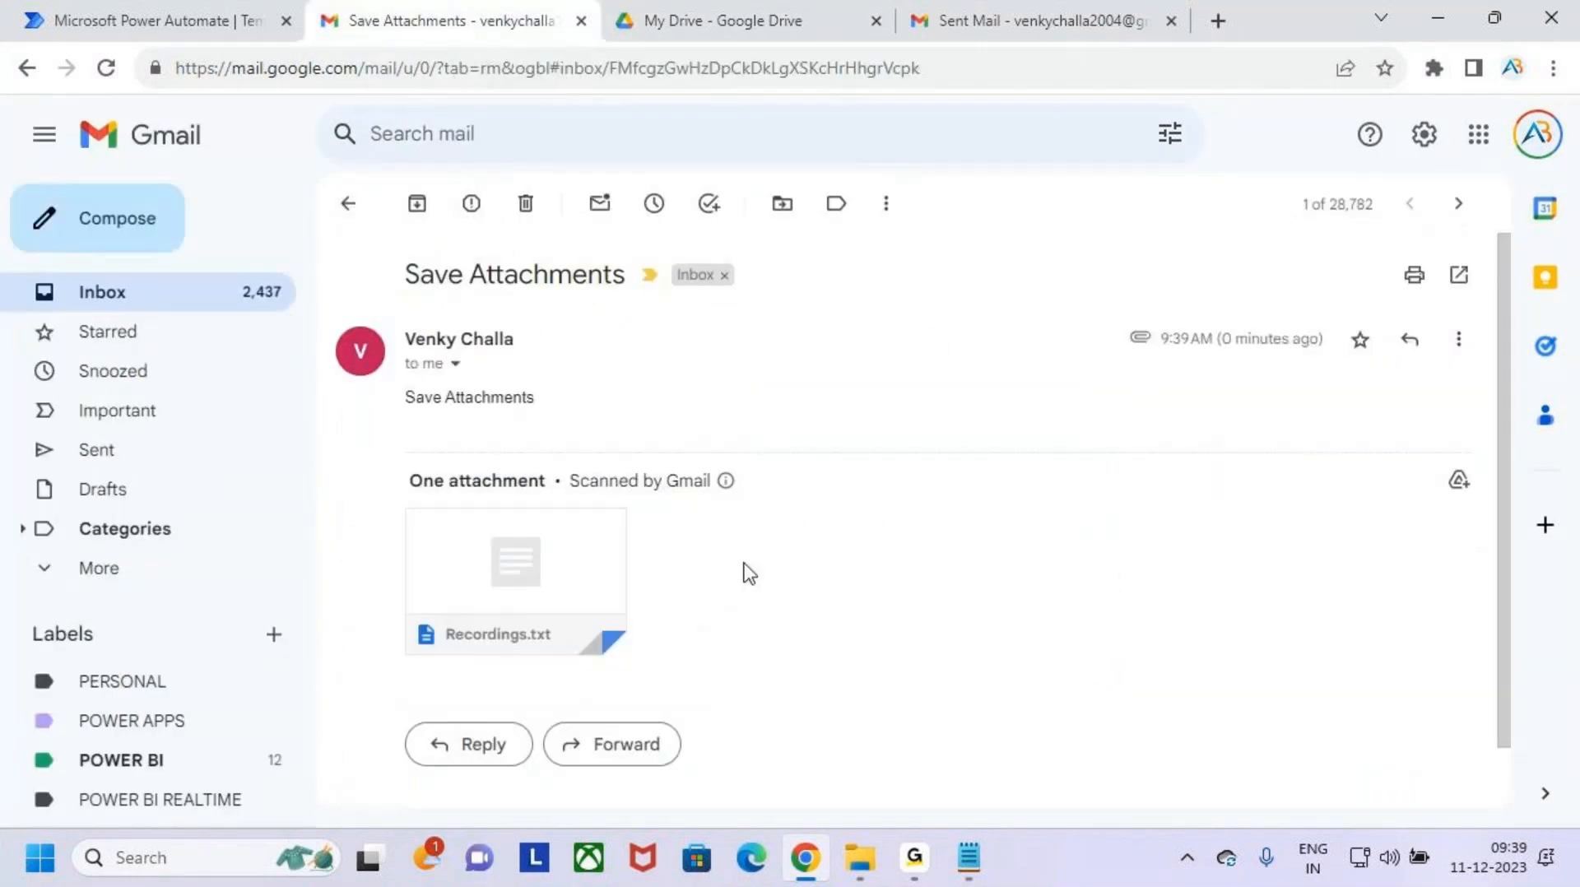
{"action": "mouse_move", "coordinate": [481, 632]}
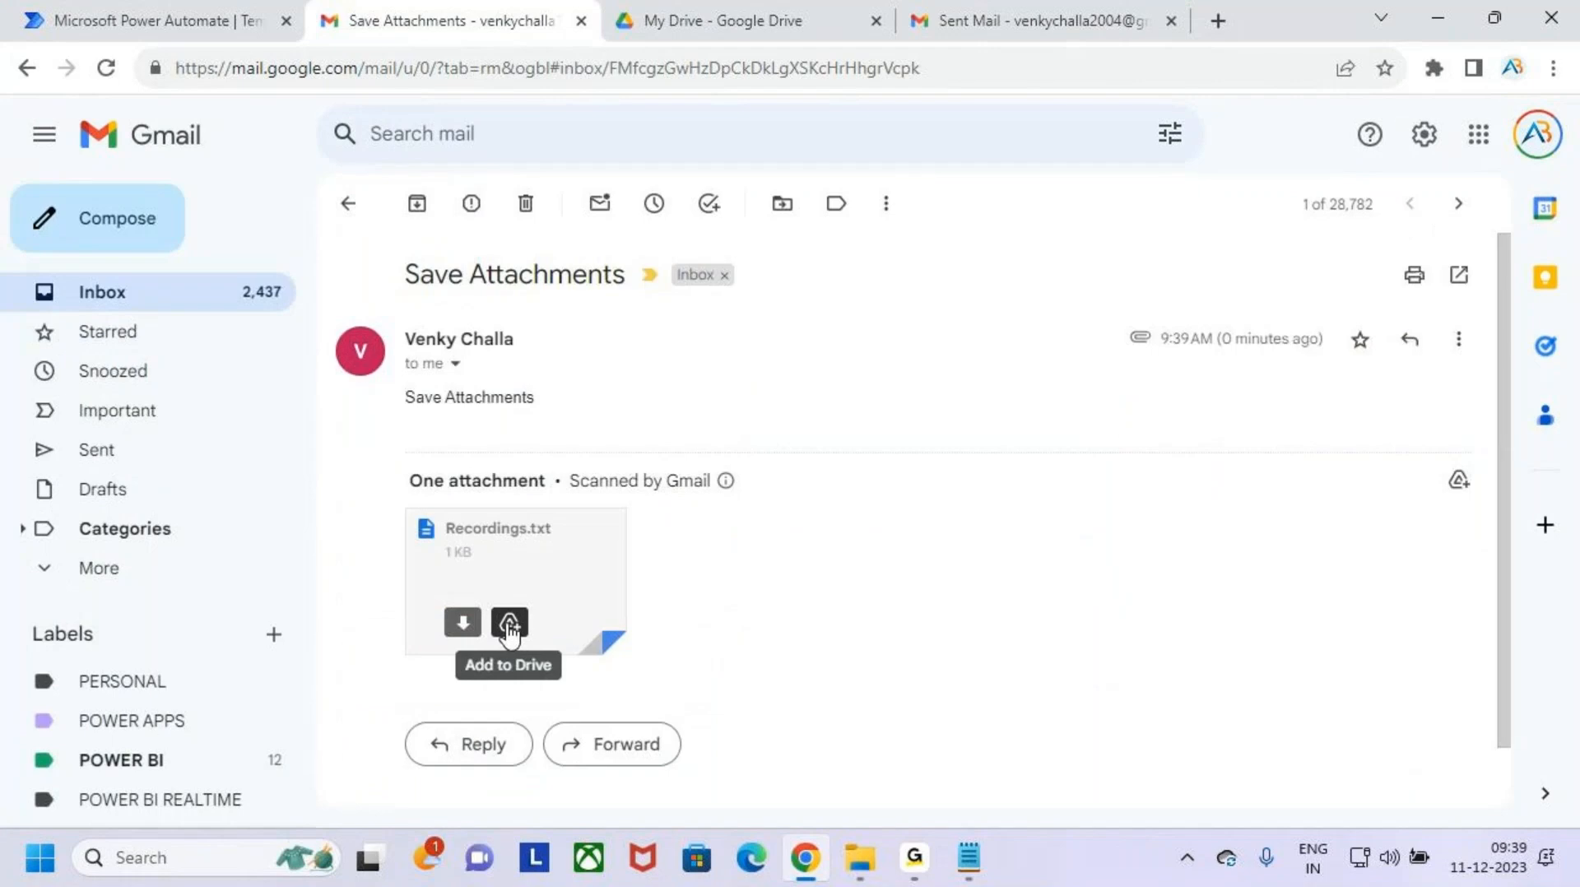
{"action": "left_click", "coordinate": [464, 625]}
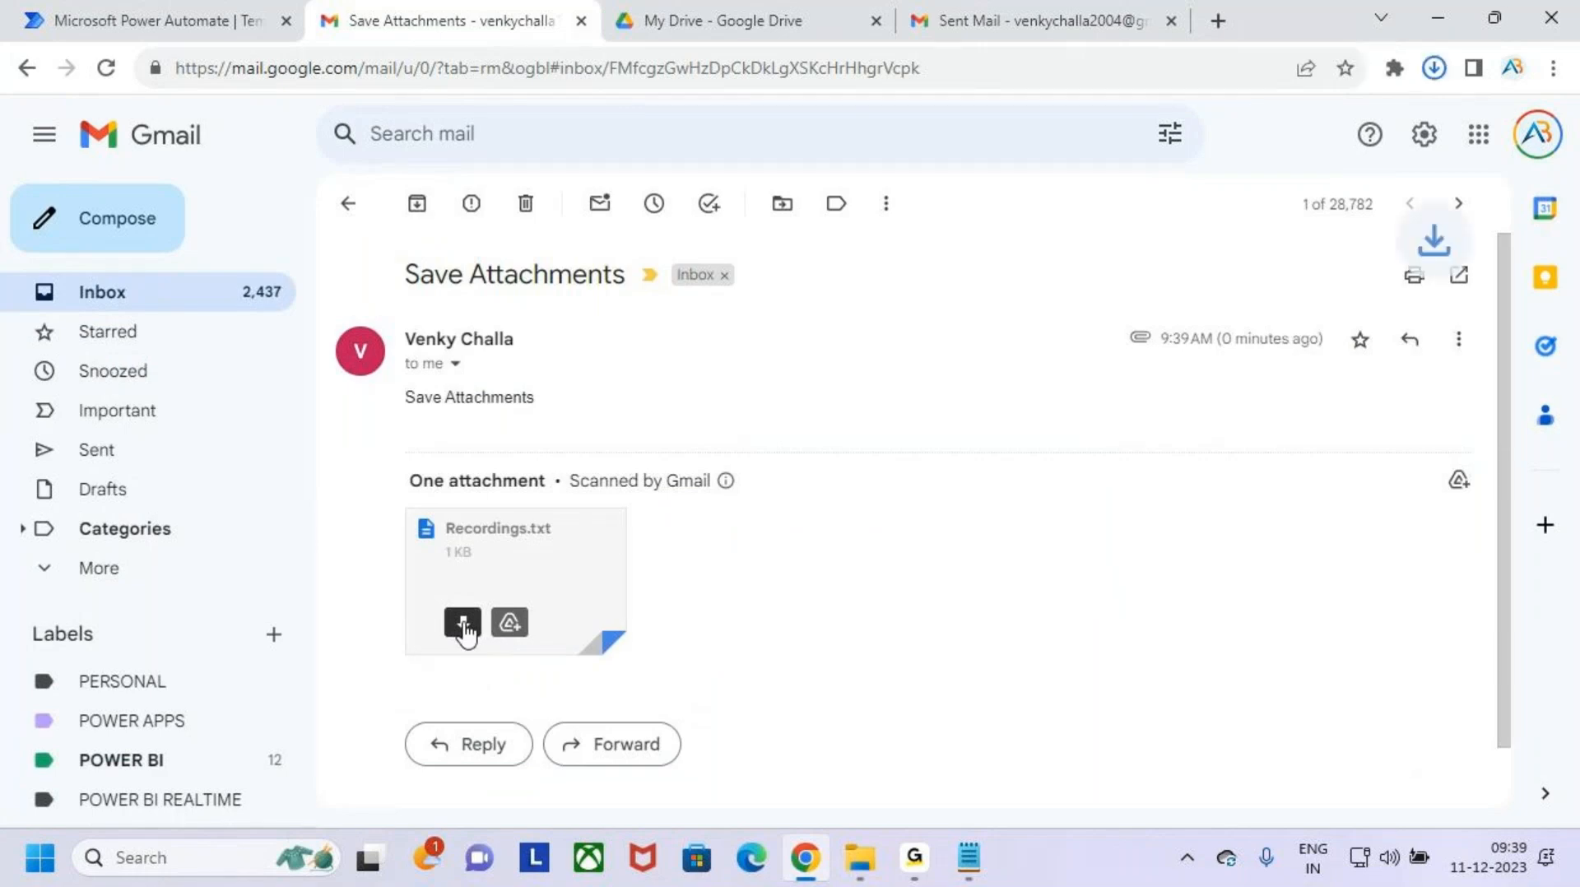
- Upload the Recordings text file from the Downloads folder to My Drive in Google Drive
{"action": "left_click", "coordinate": [723, 20]}
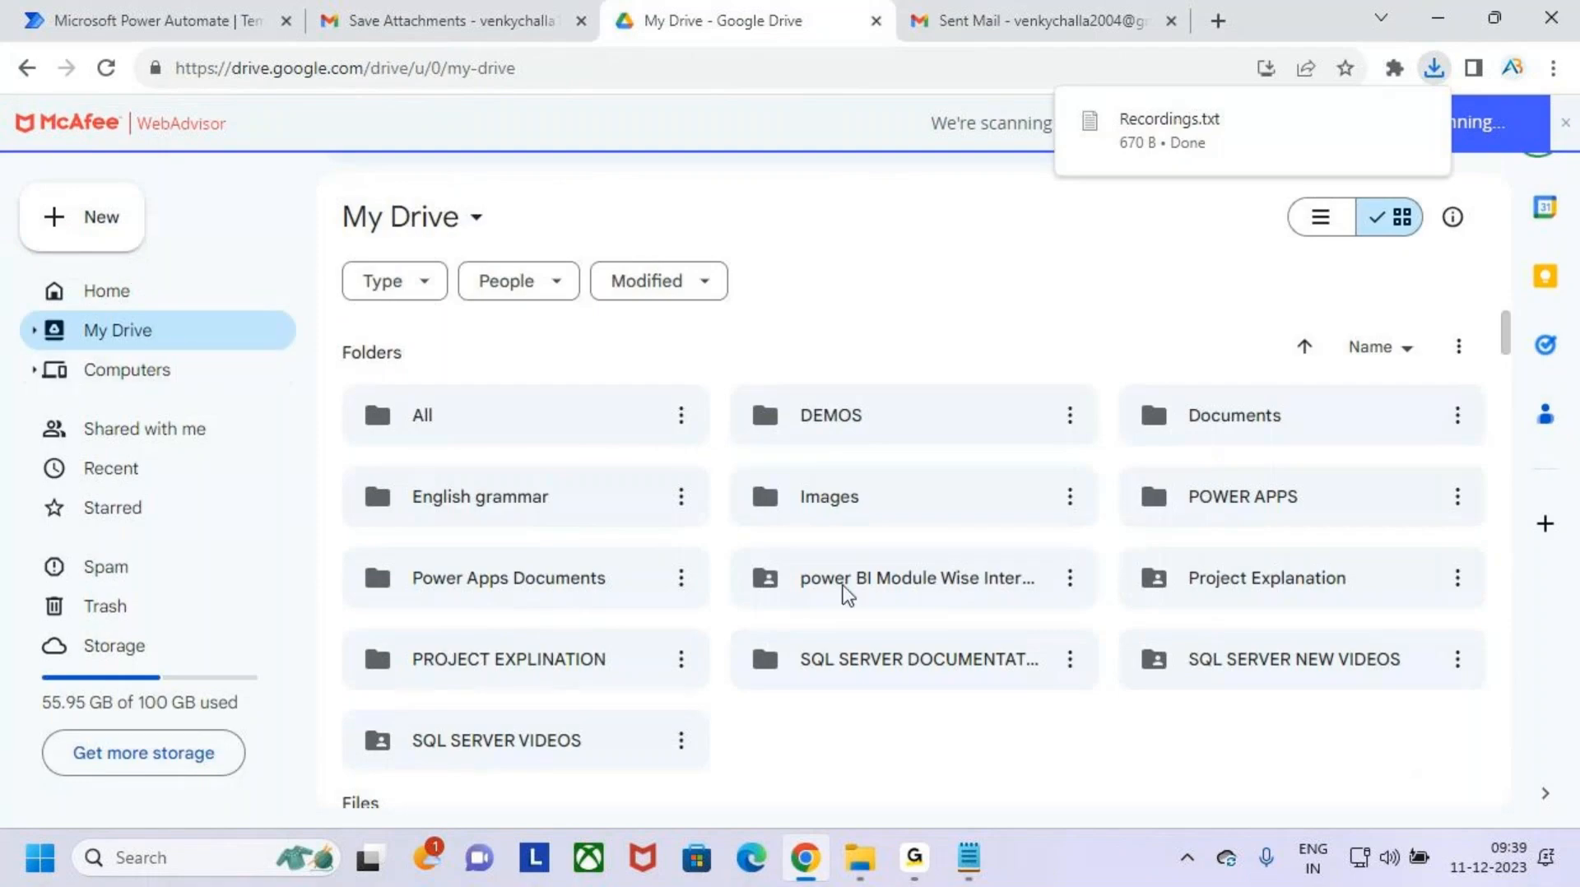
{"action": "scroll", "coordinate": [839, 592], "scroll_direction": "down", "scroll_amount": 5}
{"action": "scroll", "coordinate": [902, 478], "scroll_direction": "up", "scroll_amount": 3}
{"action": "scroll", "coordinate": [1026, 341], "scroll_direction": "up", "scroll_amount": 2}
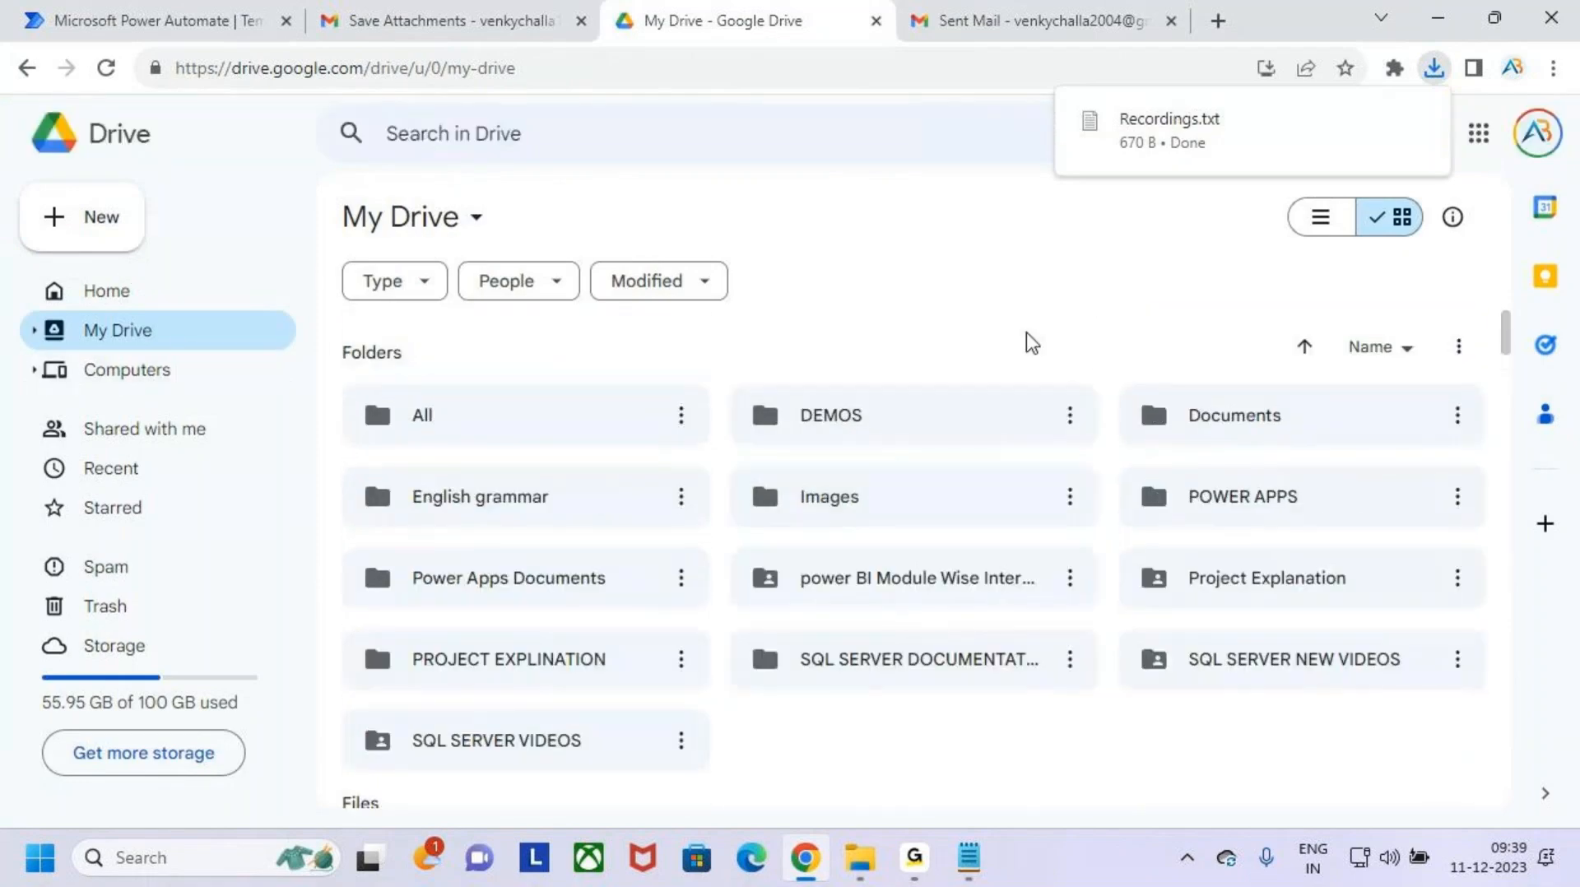
{"action": "right_click", "coordinate": [1026, 337]}
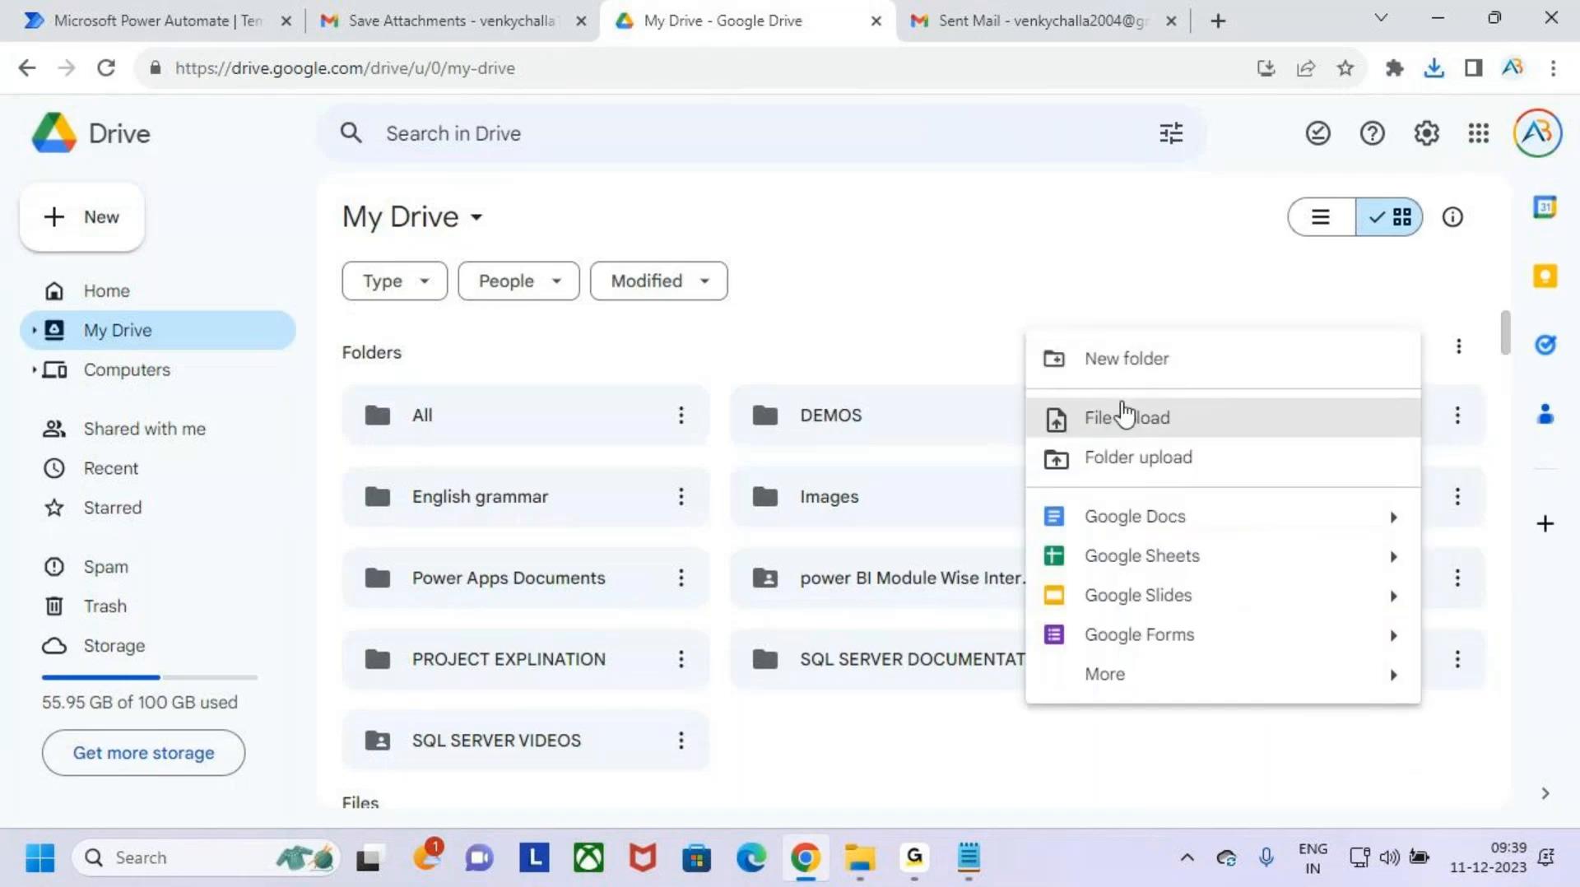
{"action": "left_click", "coordinate": [1185, 432]}
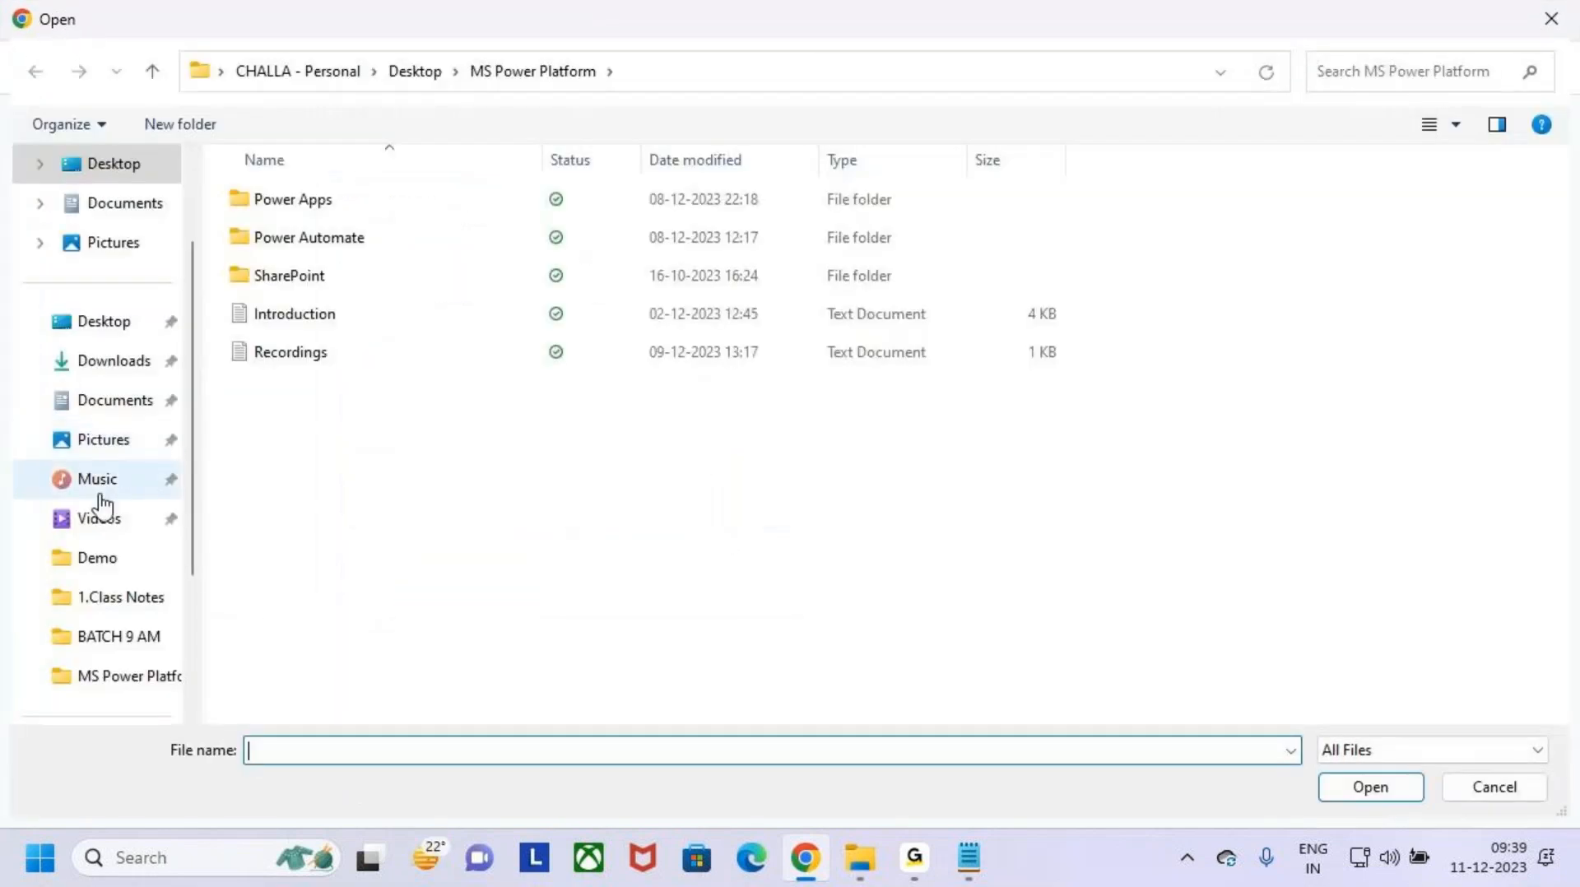
{"action": "left_click", "coordinate": [130, 354]}
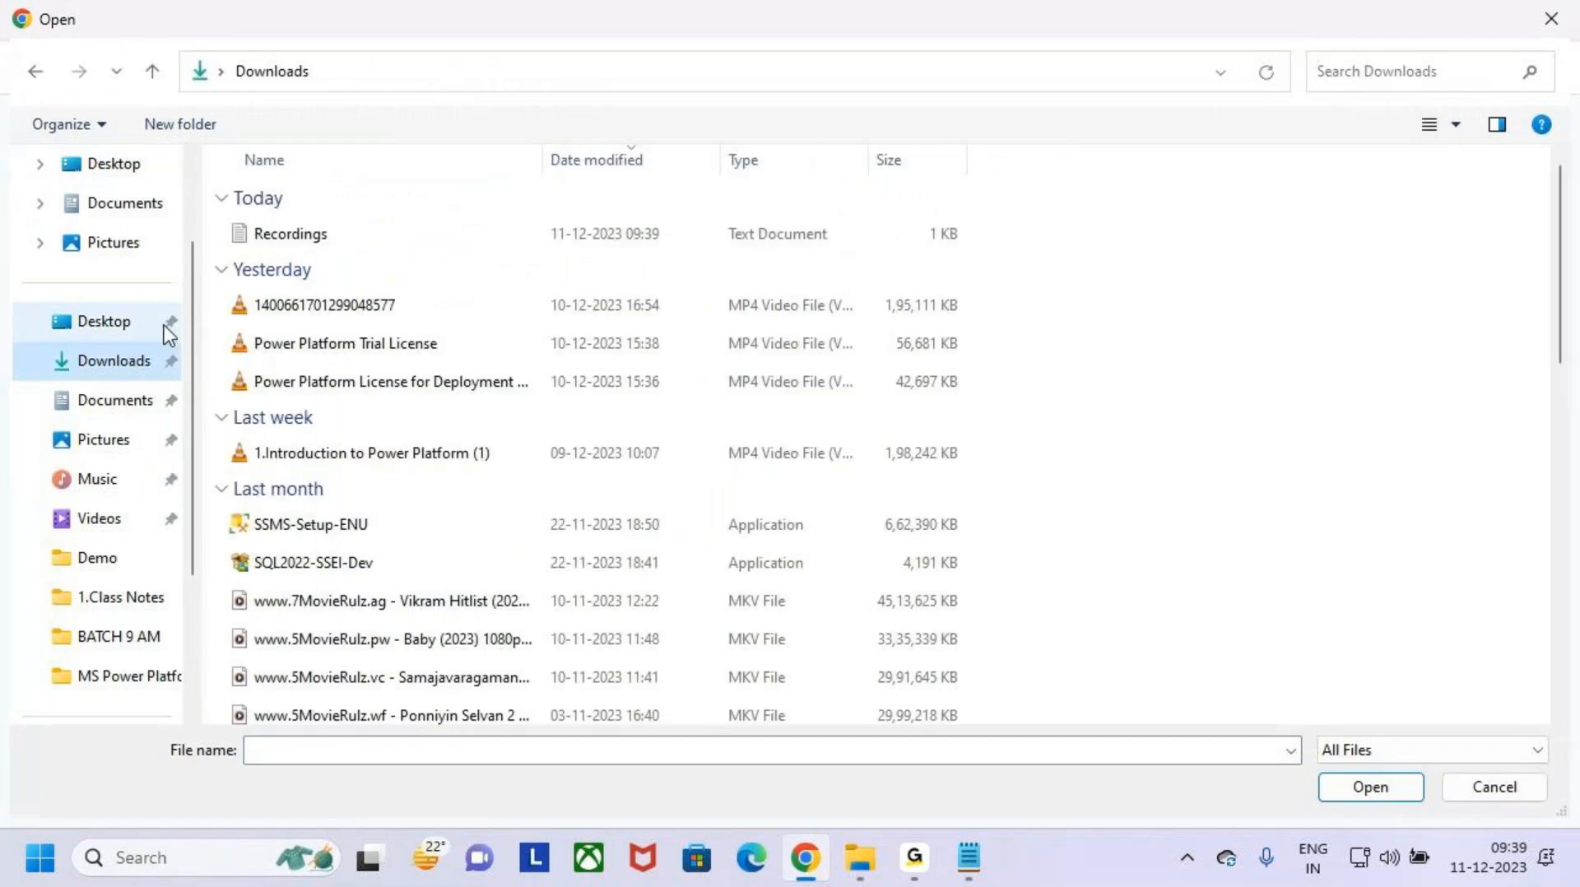
{"action": "left_click", "coordinate": [373, 236]}
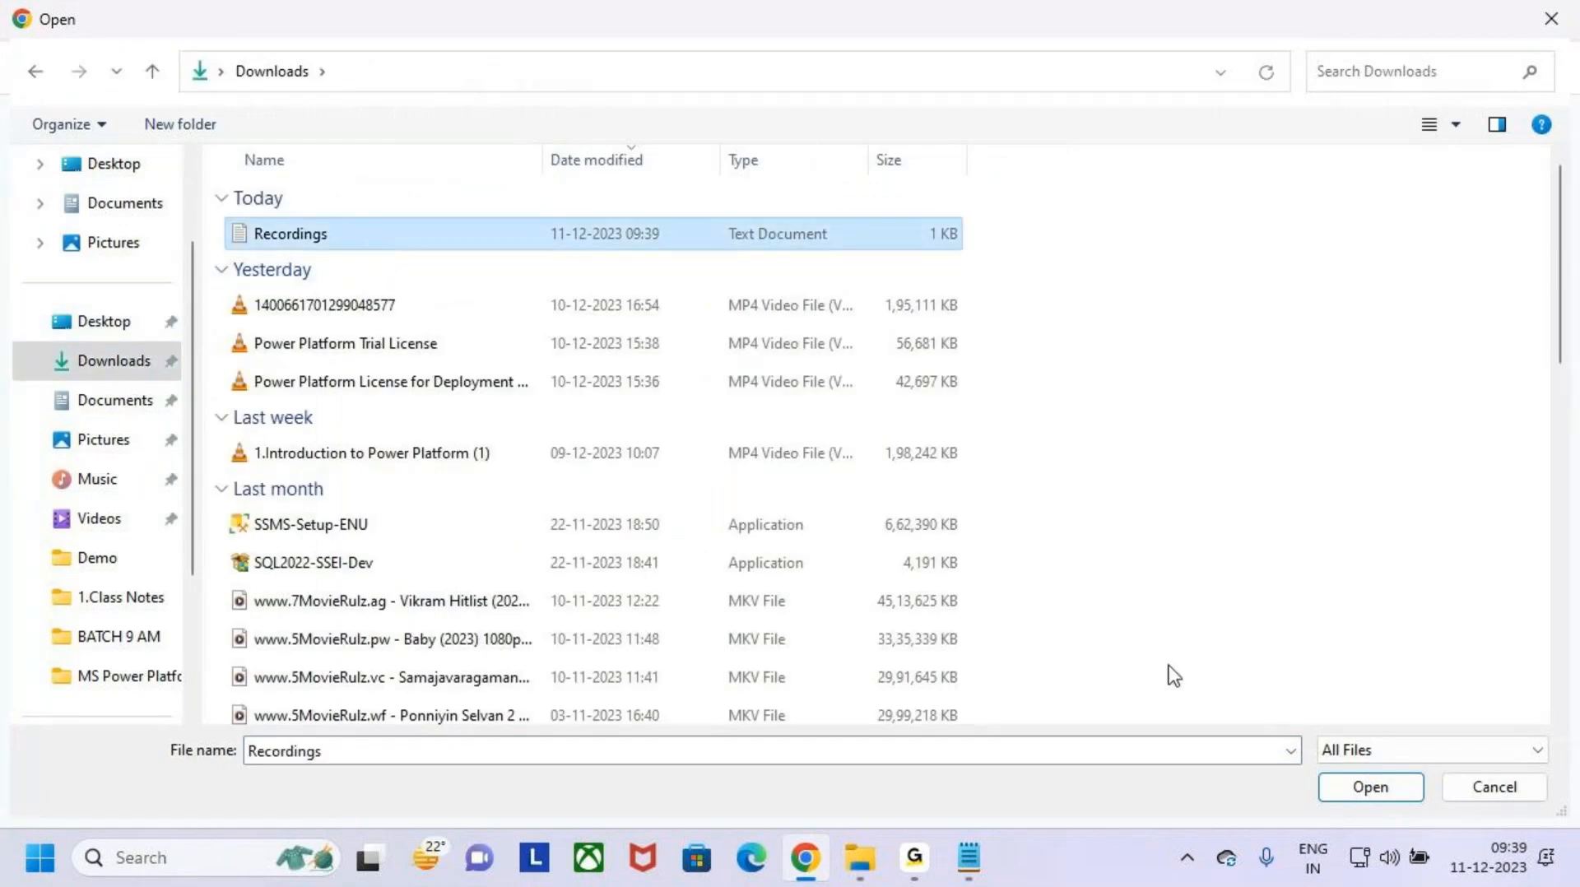
{"action": "left_click", "coordinate": [1370, 786]}
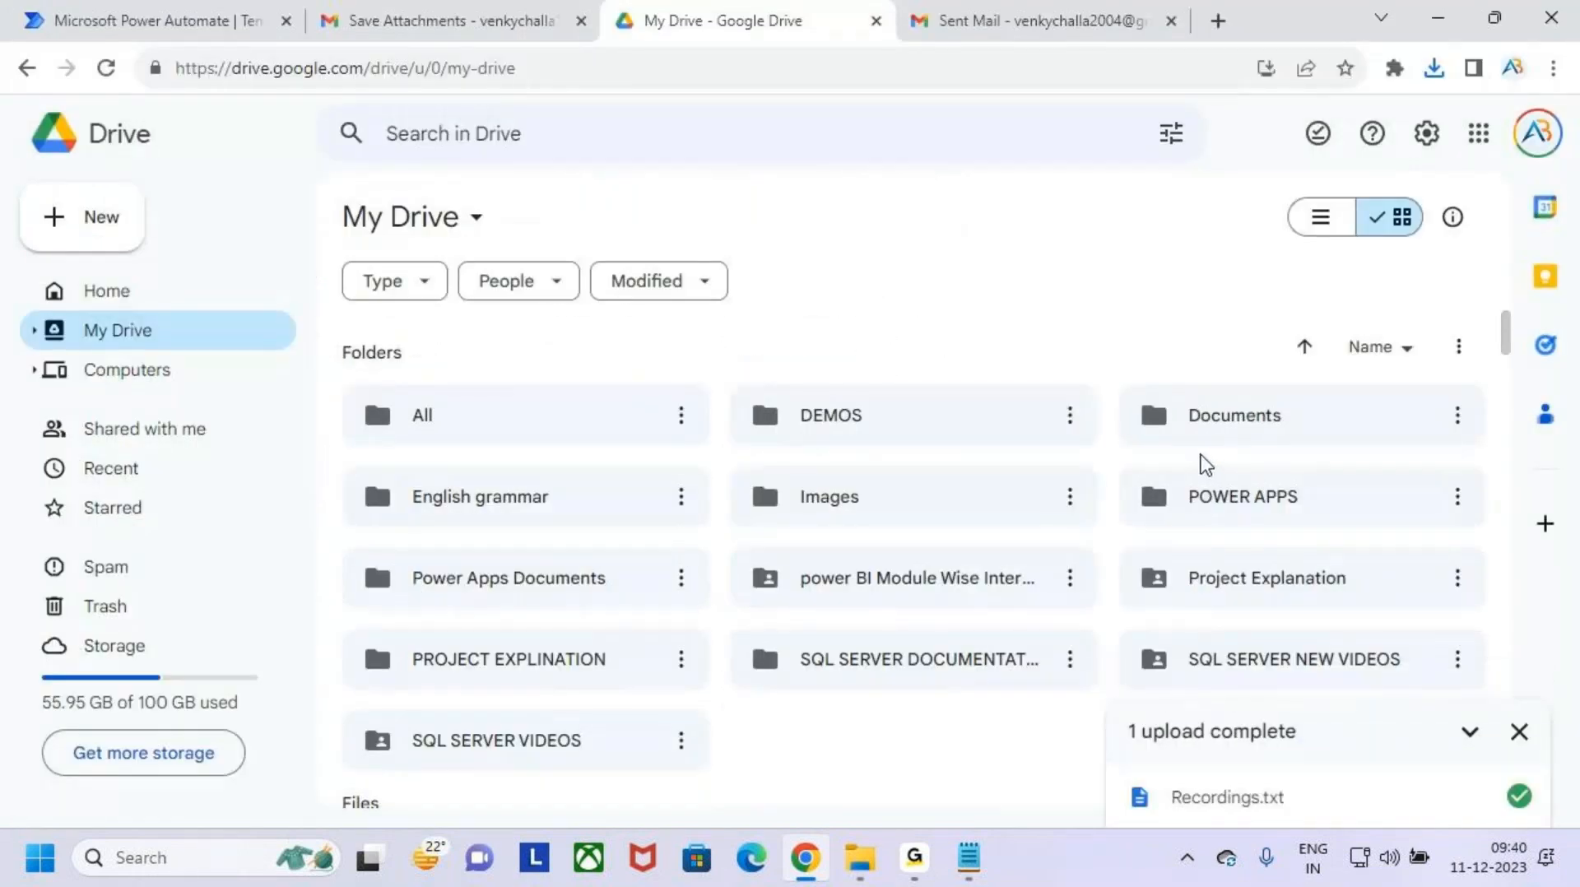
- Dismiss the upload notice and look for the uploaded Recordings.txt in My Drive and on the Drive home page
{"action": "scroll", "coordinate": [860, 576], "scroll_direction": "down", "scroll_amount": 3}
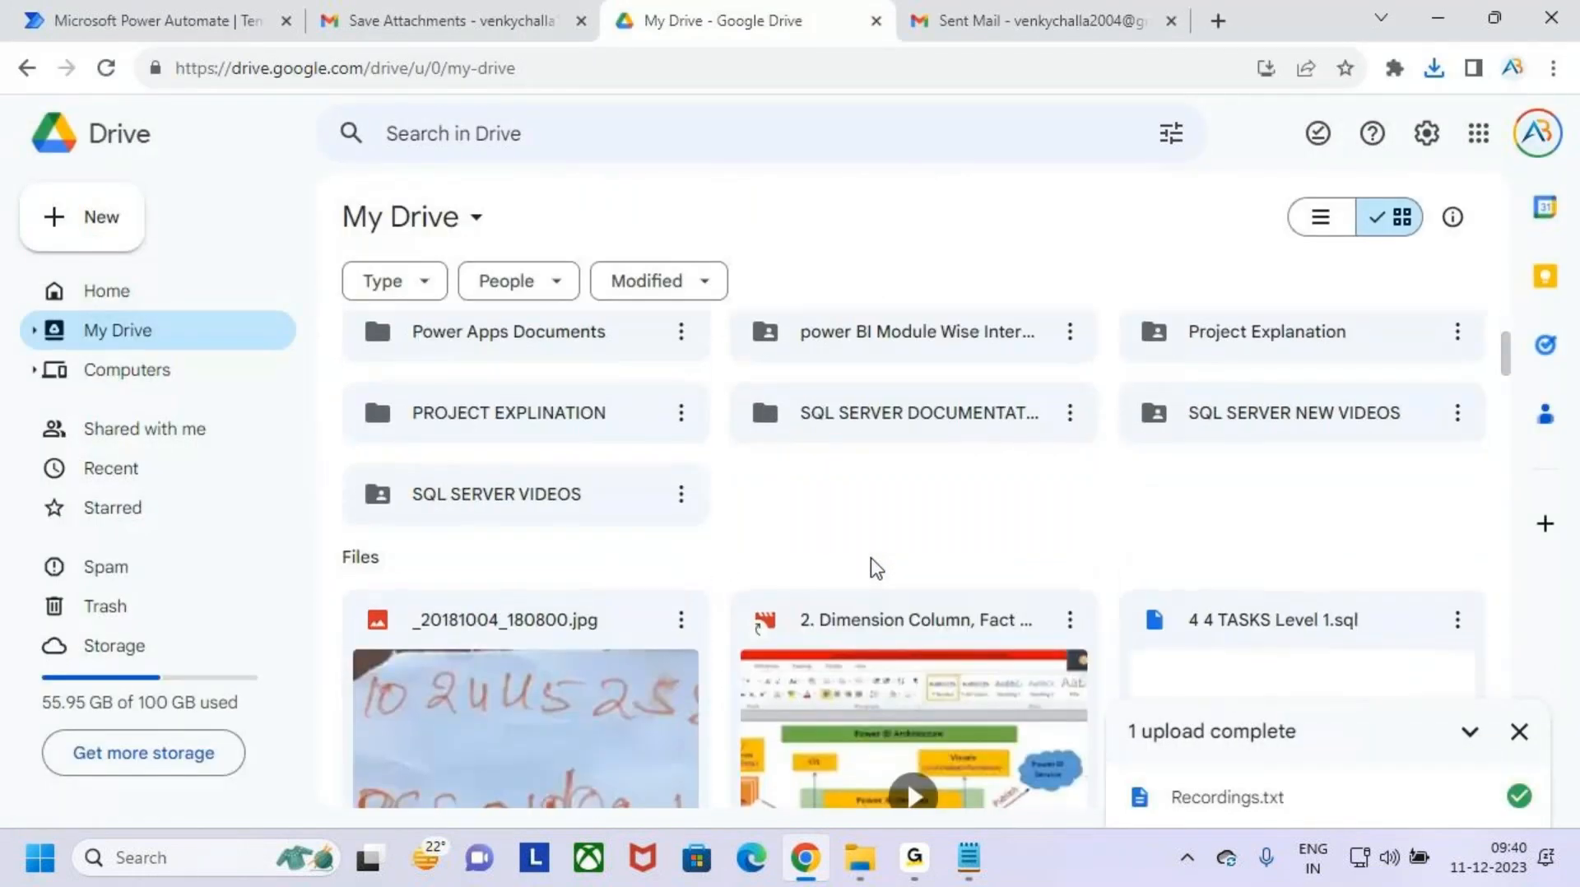
{"action": "scroll", "coordinate": [871, 565], "scroll_direction": "down", "scroll_amount": 2}
{"action": "left_click", "coordinate": [1519, 732]}
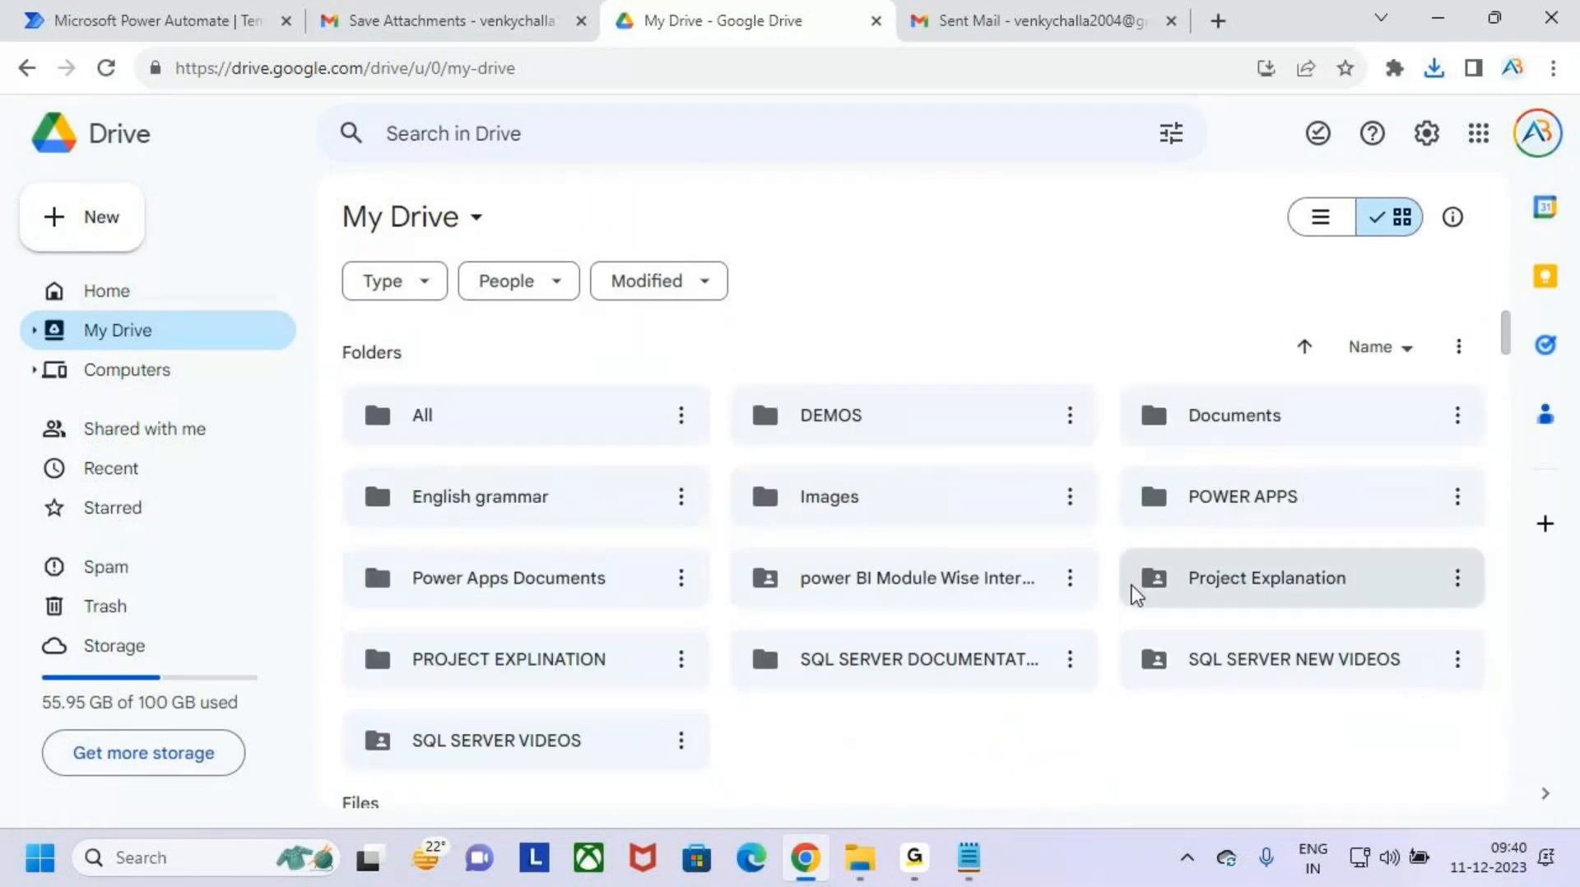
{"action": "scroll", "coordinate": [1171, 476], "scroll_direction": "down", "scroll_amount": 4}
{"action": "scroll", "coordinate": [984, 527], "scroll_direction": "up", "scroll_amount": 5}
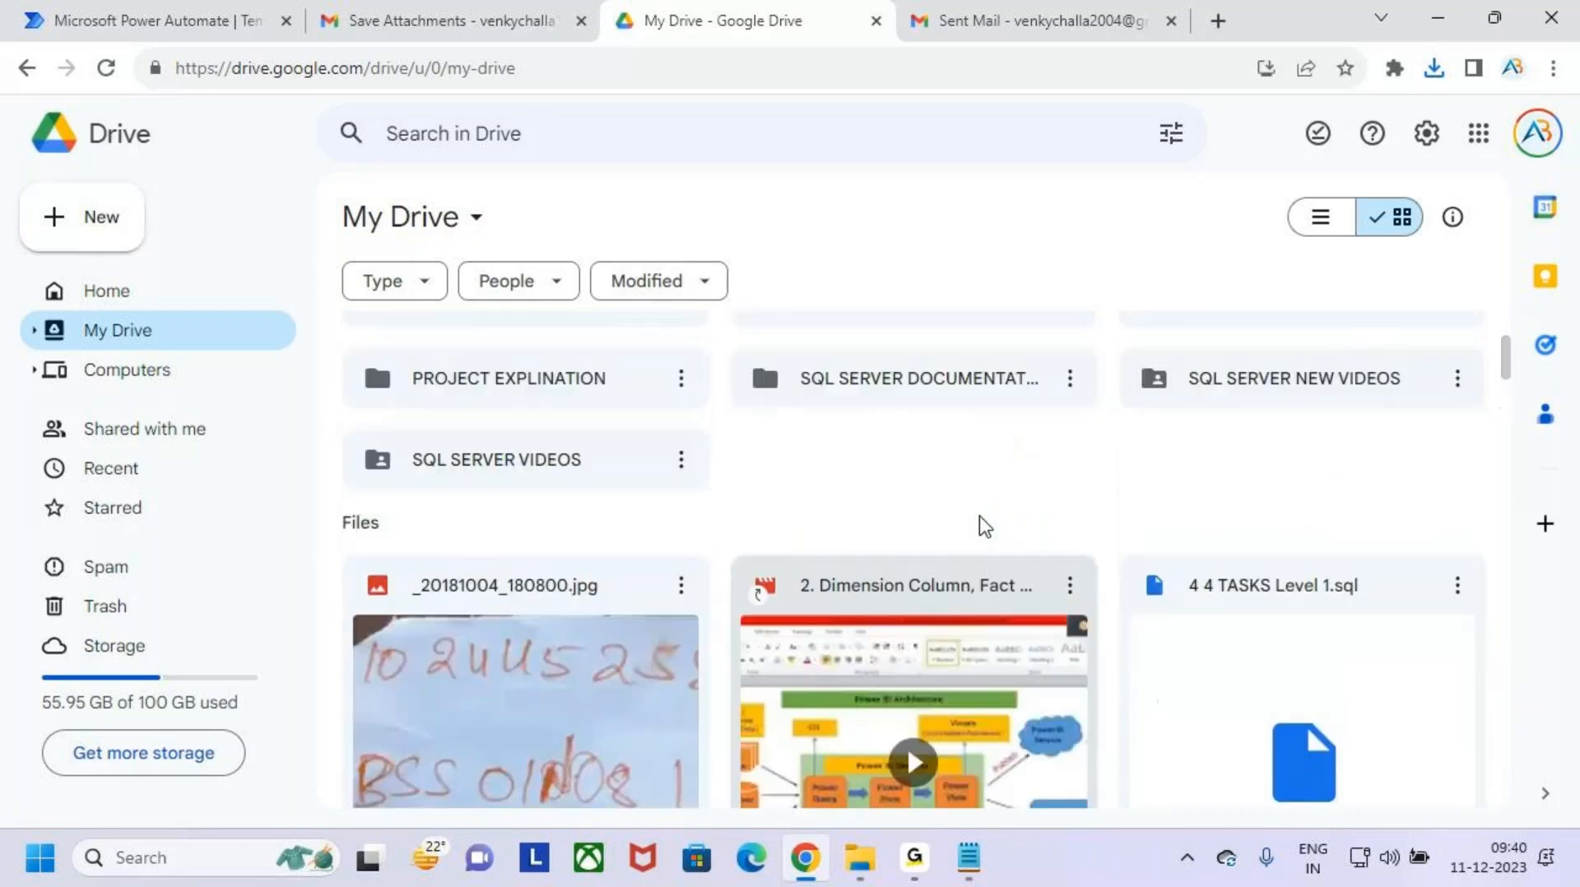
{"action": "left_click", "coordinate": [155, 304]}
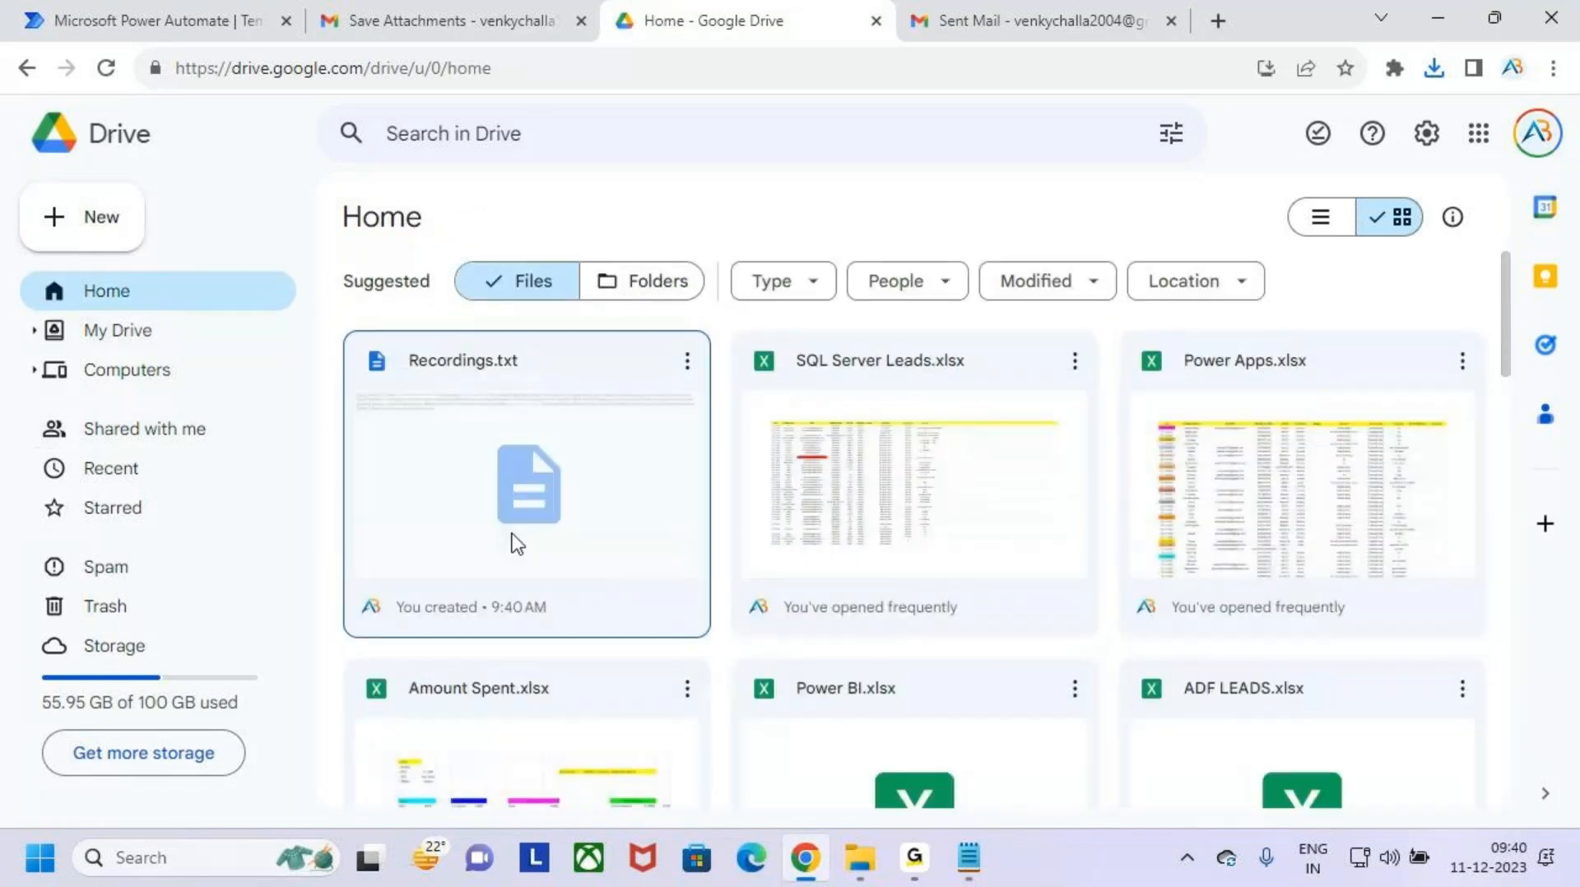
- Move the uploaded Recordings.txt file to the trash in Google Drive
{"action": "left_click_drag", "start_coordinate": [369, 343], "coordinate": [688, 636]}
{"action": "key", "text": "Escape"}
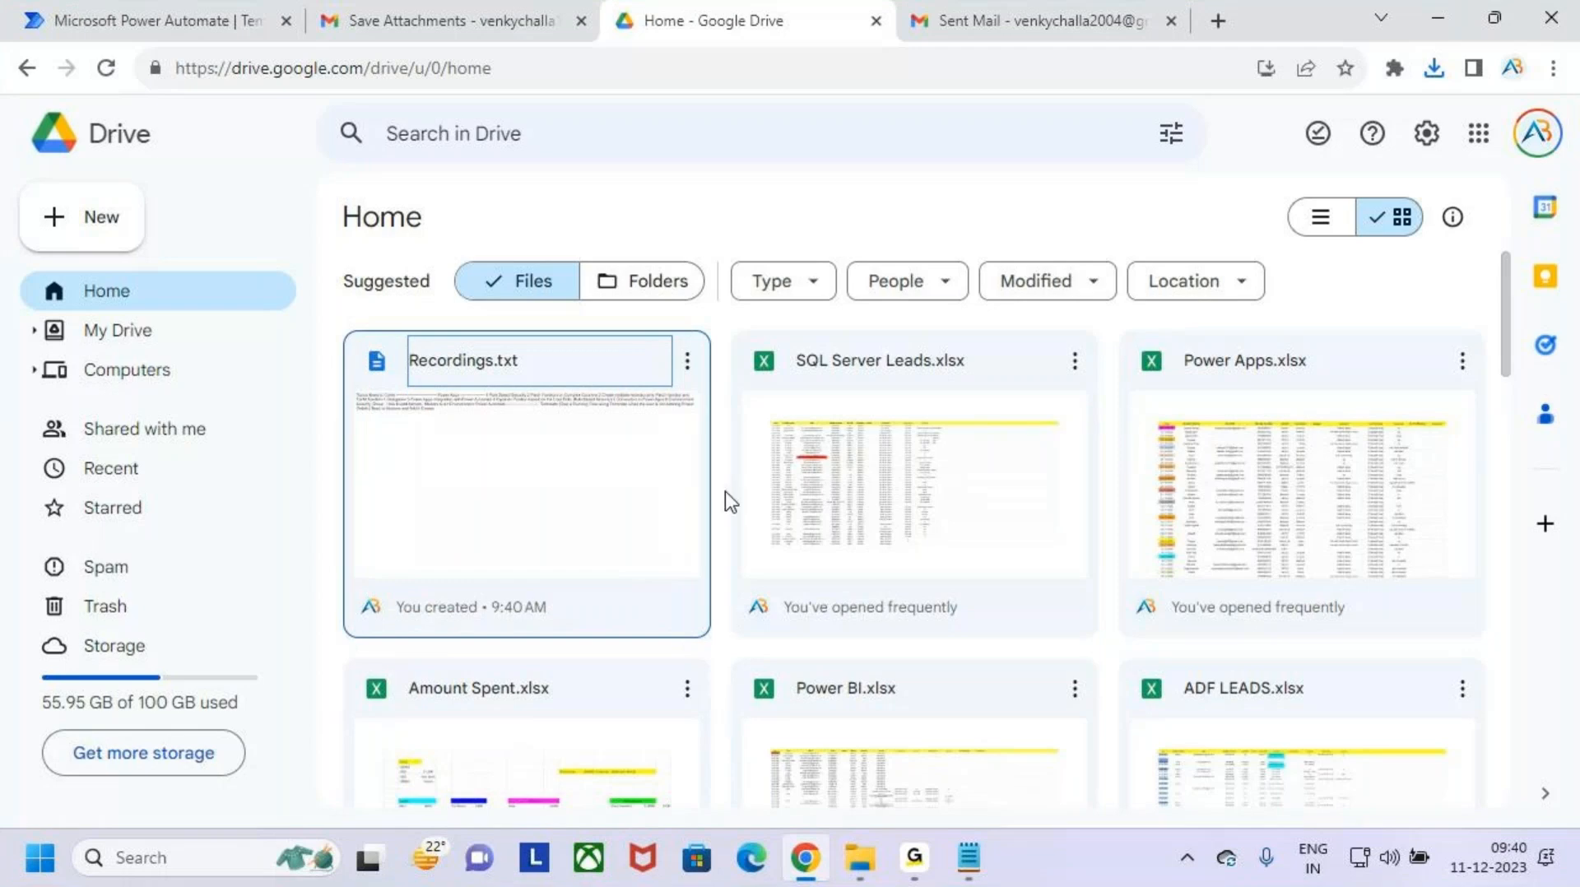
{"action": "left_click", "coordinate": [688, 362]}
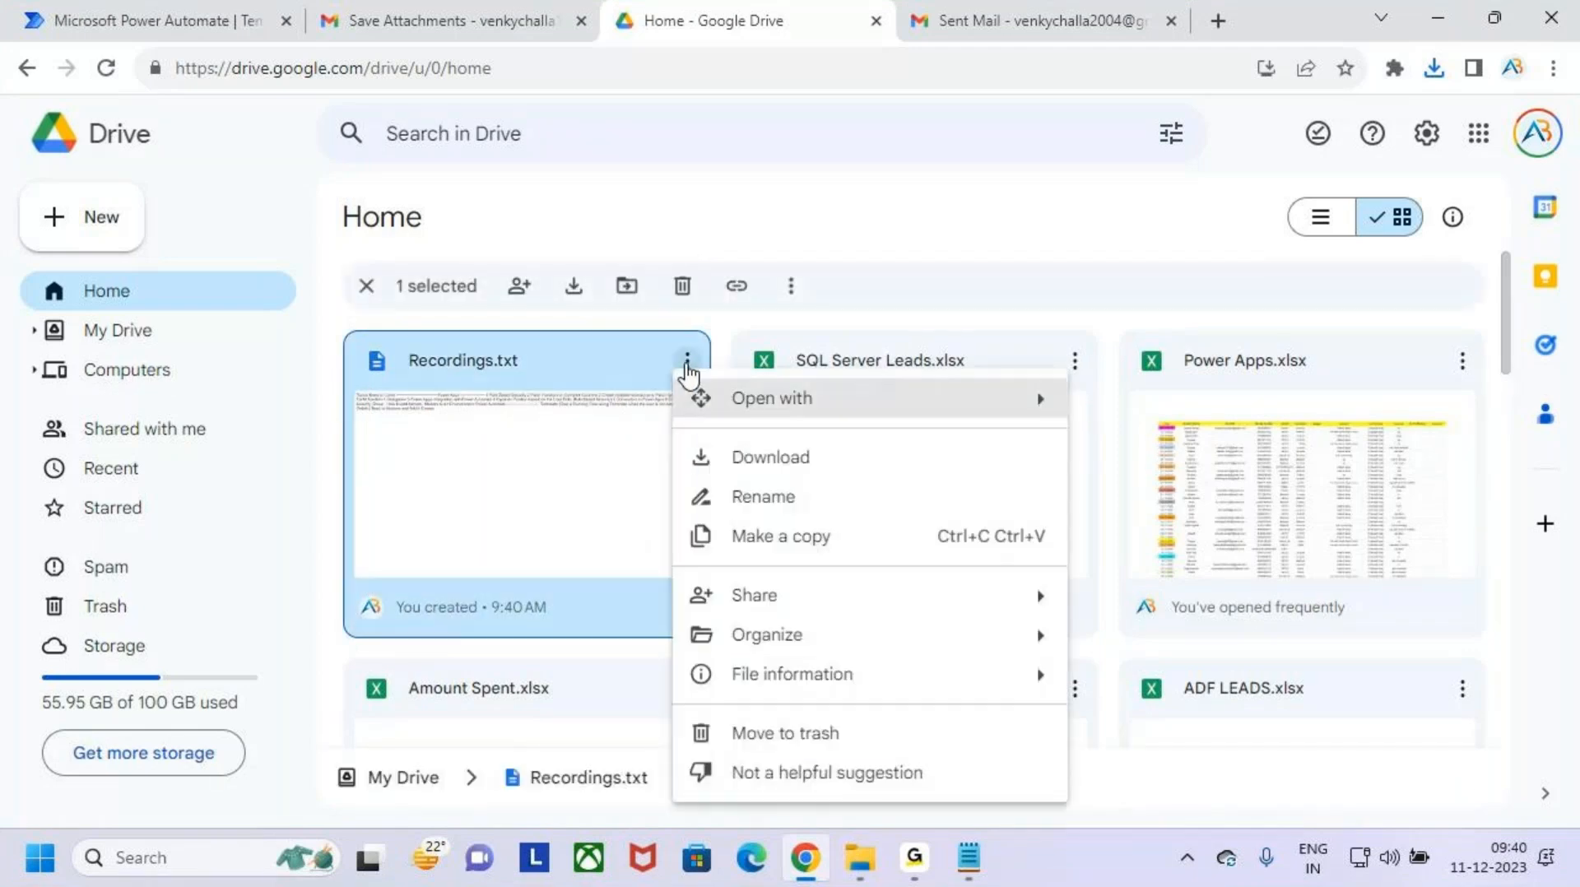
{"action": "left_click", "coordinate": [859, 733]}
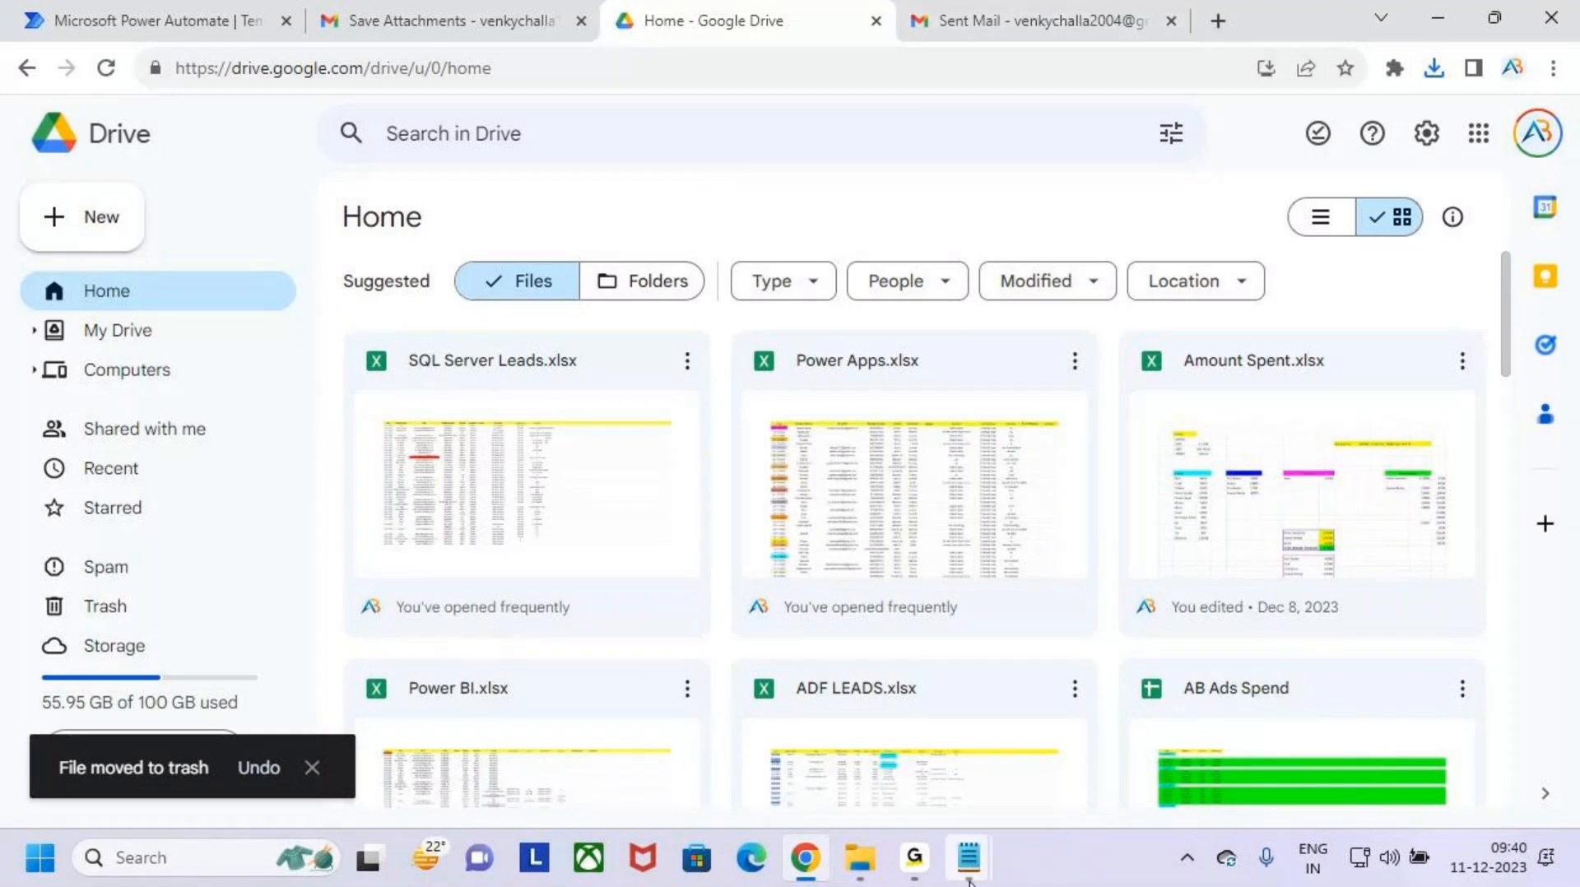
- Close the Power Automate Flows notes and switch to the Power Automate User Interface notes in Notepad
{"action": "mouse_move", "coordinate": [965, 831]}
{"action": "left_click", "coordinate": [1117, 724]}
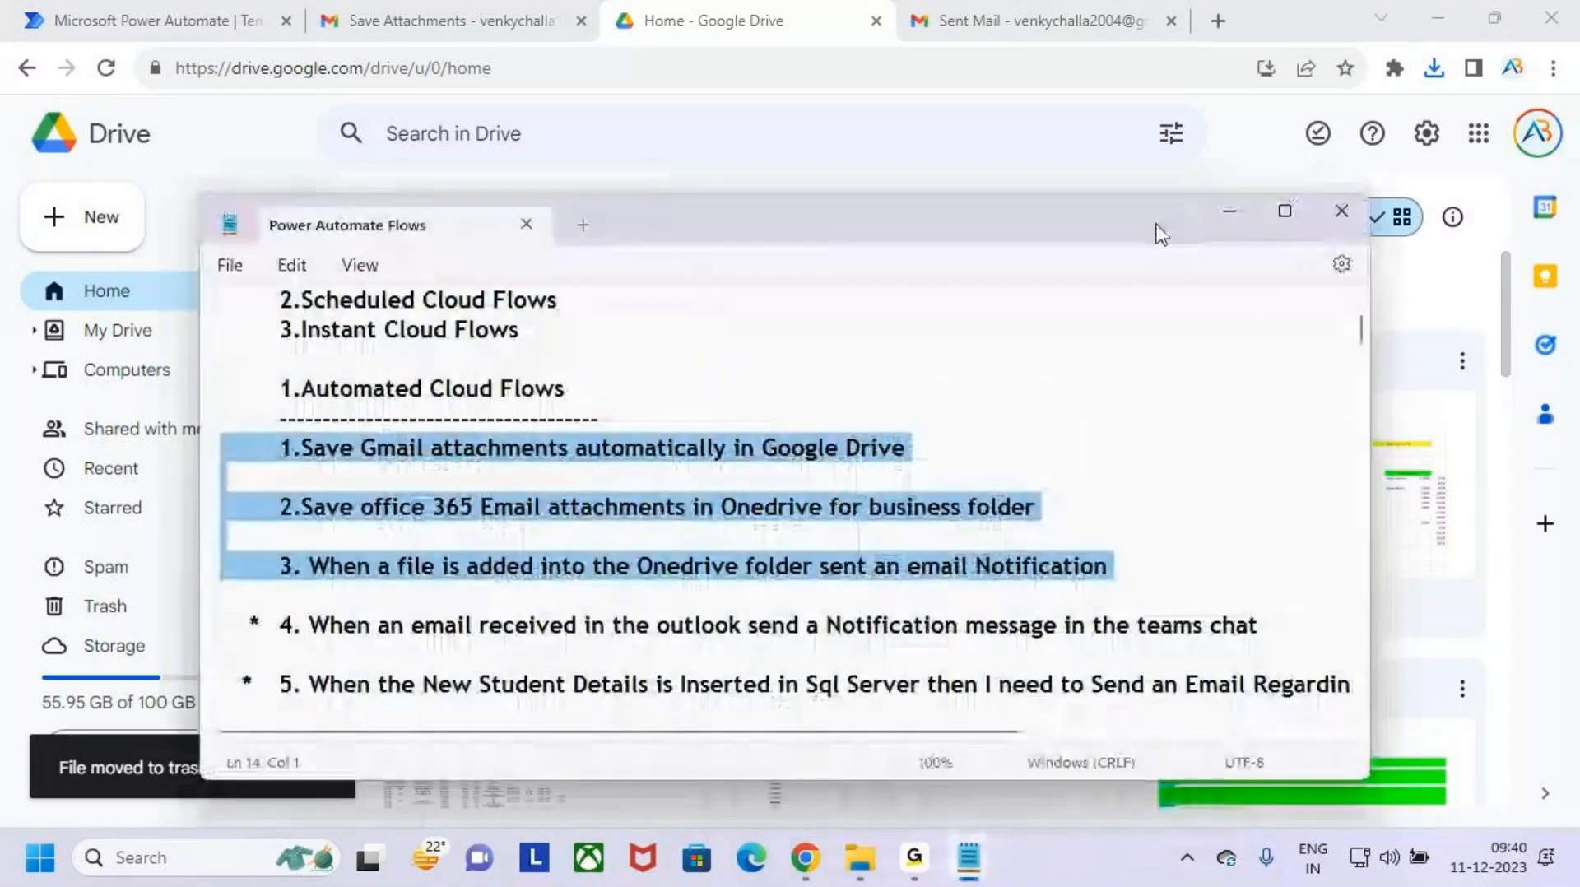
{"action": "left_click", "coordinate": [1349, 214]}
{"action": "mouse_move", "coordinate": [990, 870]}
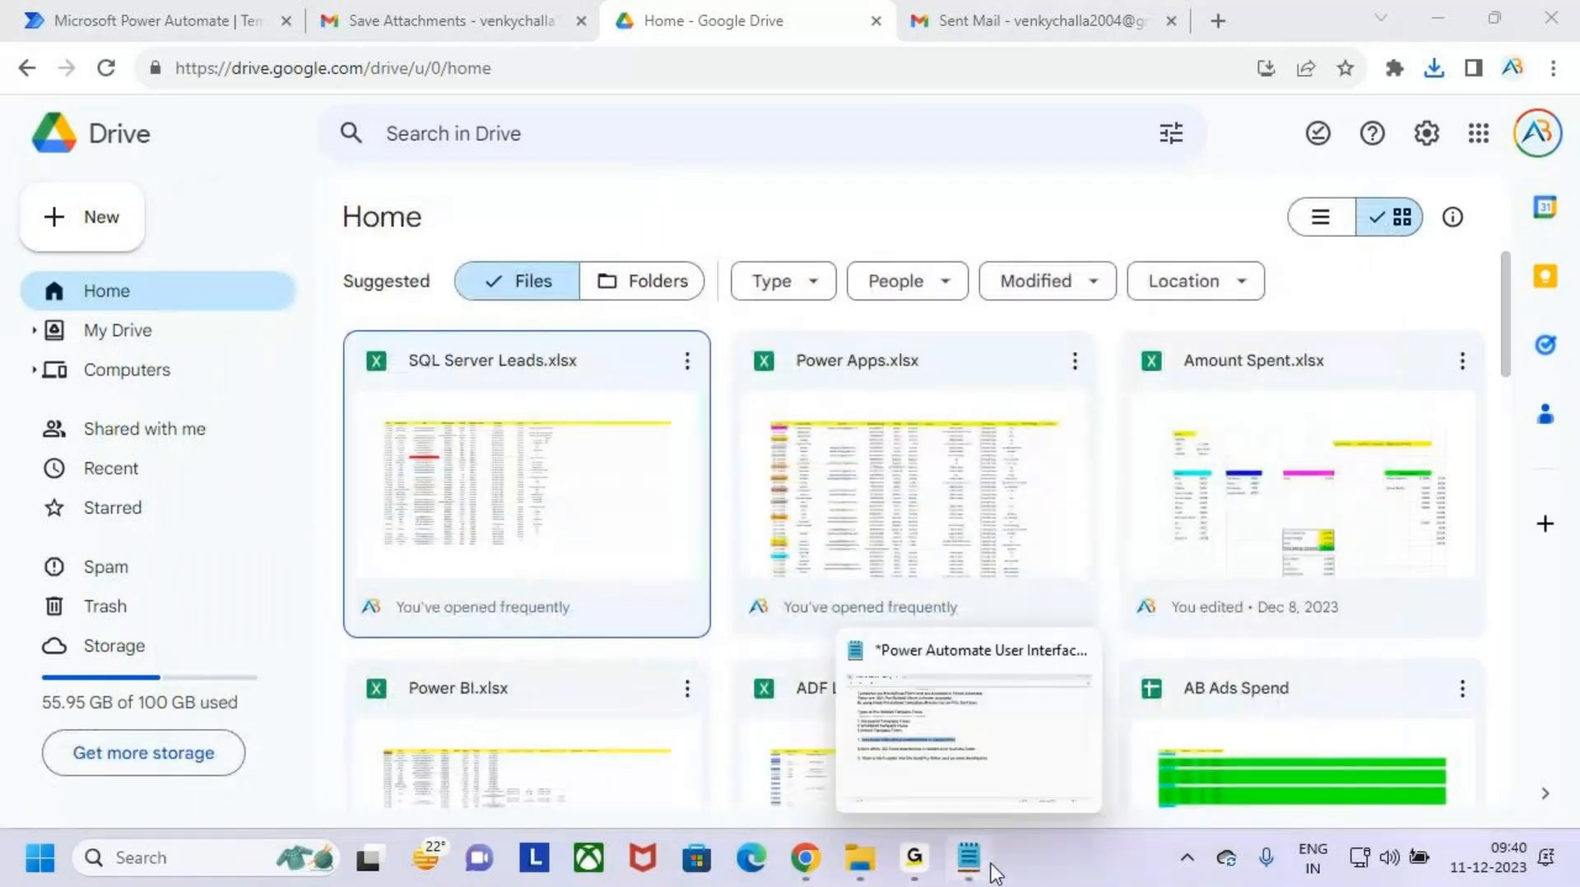
{"action": "left_click", "coordinate": [949, 720]}
{"action": "left_click", "coordinate": [835, 582]}
{"action": "key", "text": "ctrl+2"}
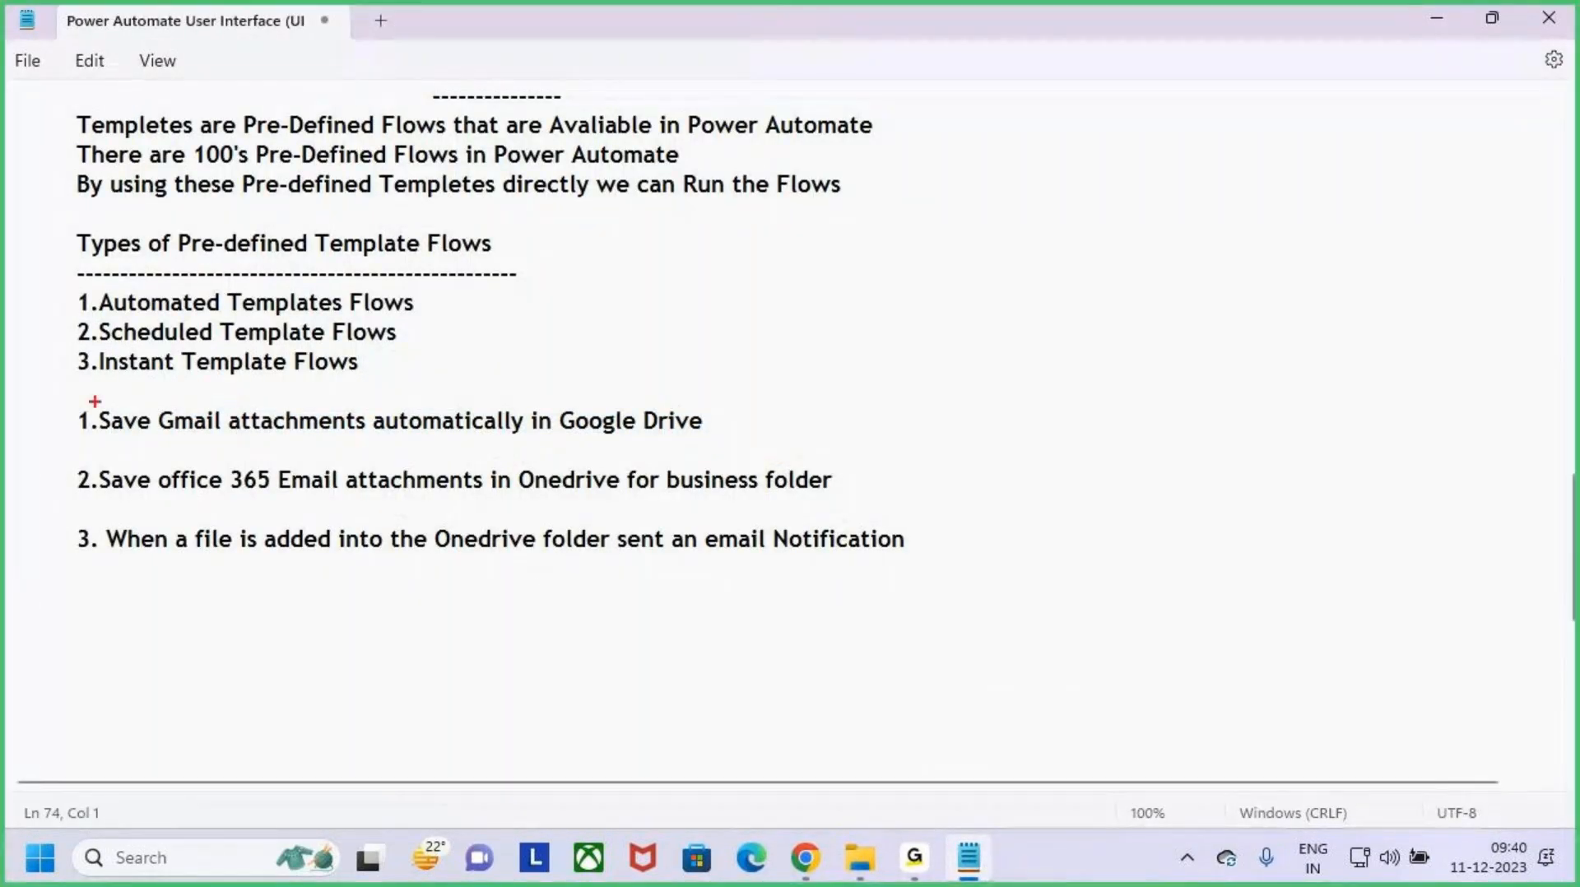
- Select the line "1.Save Gmail attachments automatically in Google Drive" in the notes
{"action": "mouse_move", "coordinate": [63, 401]}
{"action": "left_mouse_down"}
{"action": "mouse_move", "coordinate": [490, 454]}
{"action": "mouse_move", "coordinate": [733, 451]}
{"action": "left_mouse_up"}
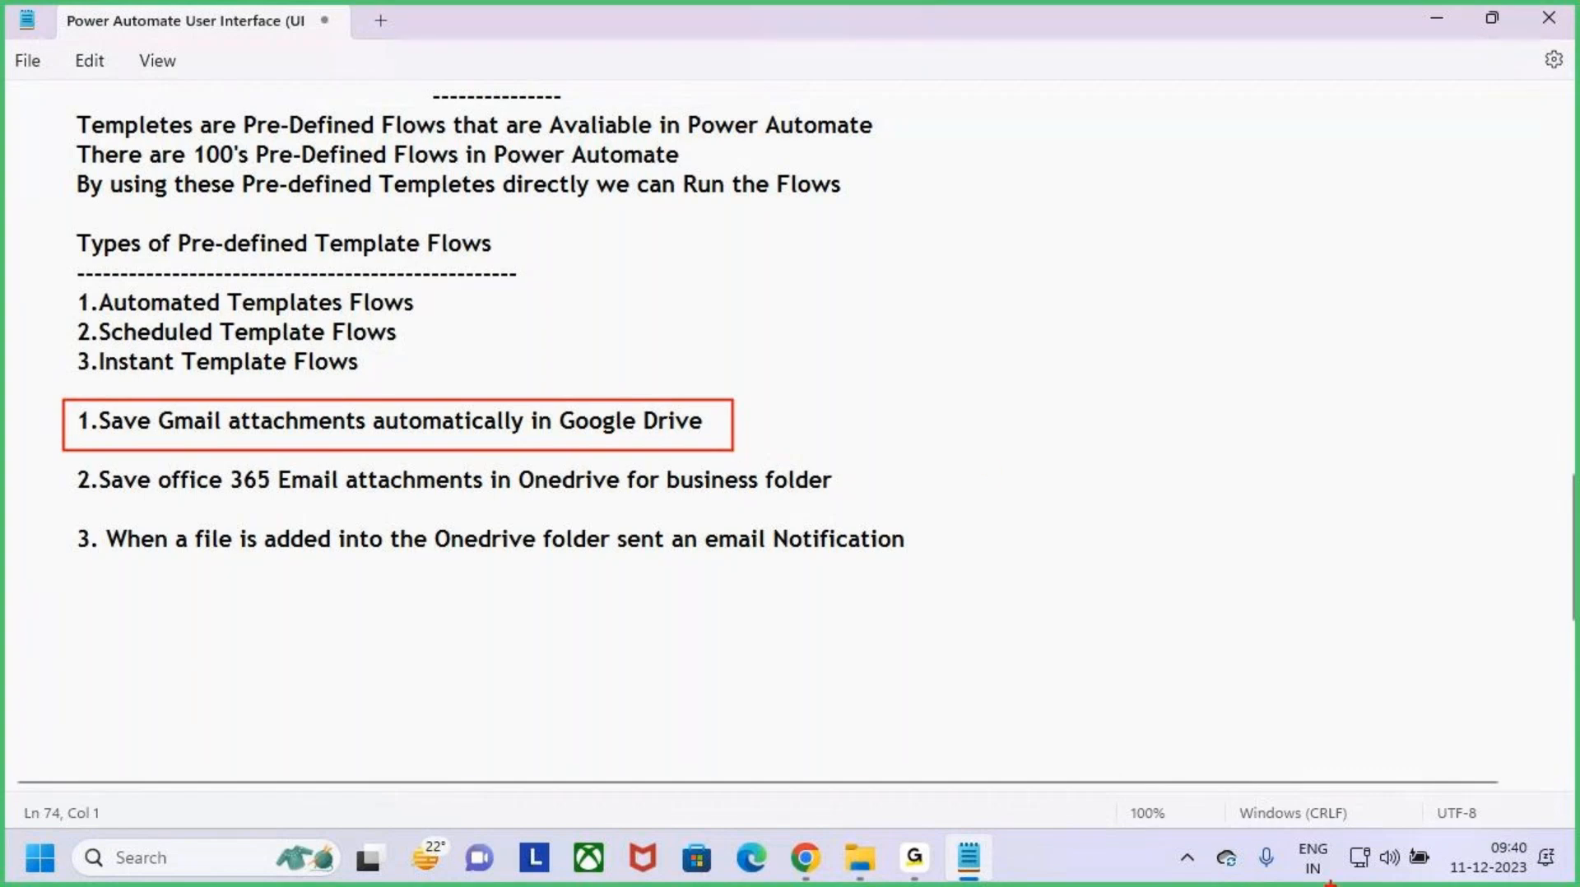
{"action": "left_click_drag", "start_coordinate": [329, 258], "coordinate": [434, 264]}
{"action": "key", "text": "Escape"}
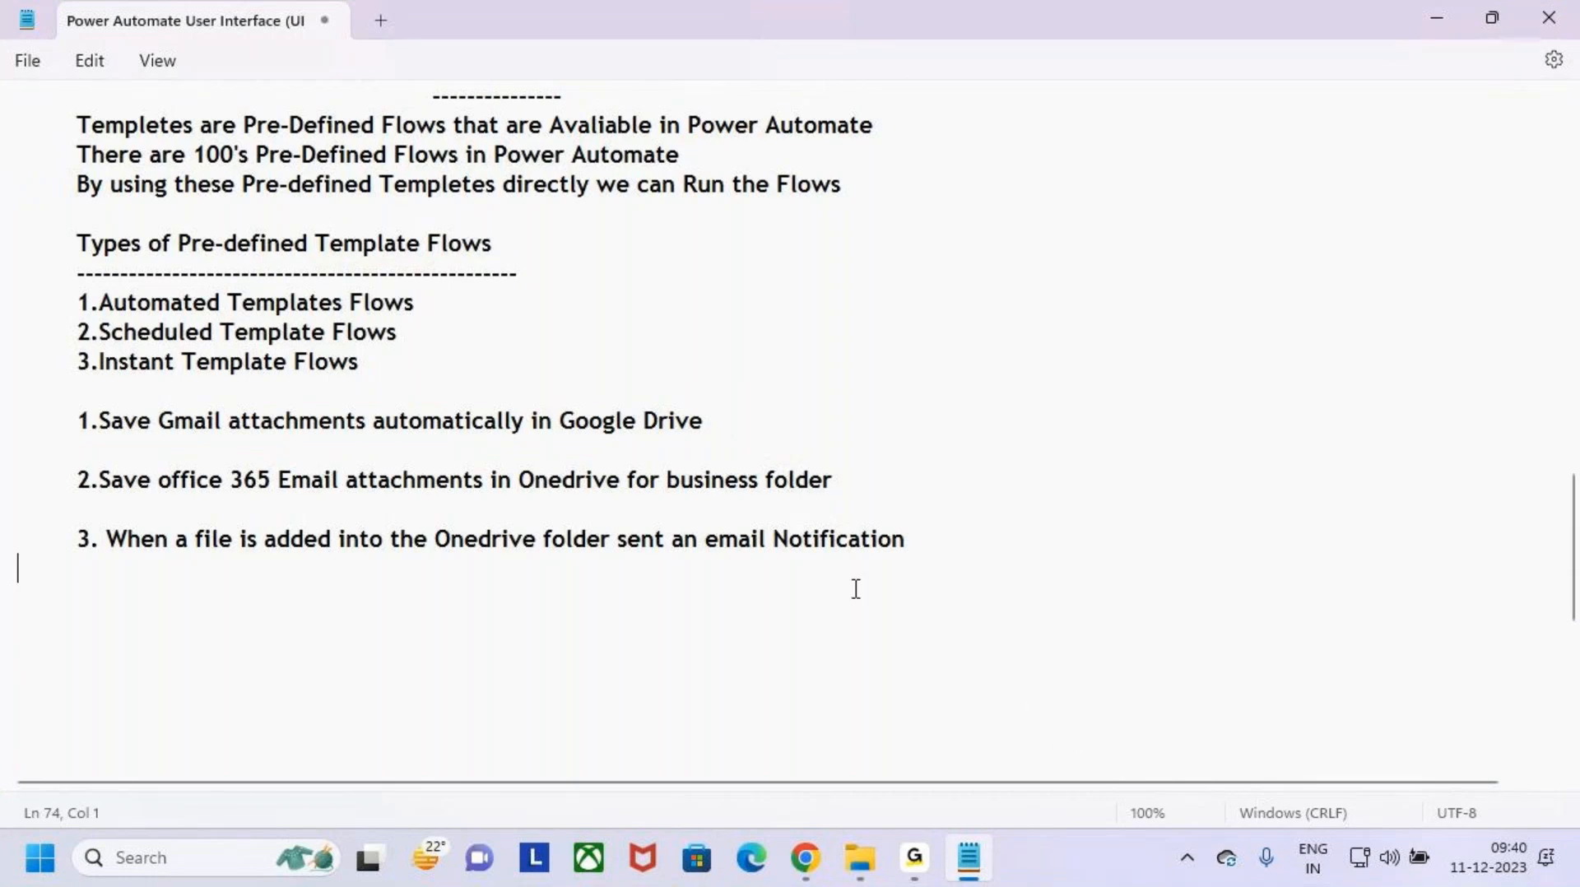
{"action": "left_click_drag", "start_coordinate": [748, 432], "coordinate": [761, 400]}
- Switch to Chrome, close the Sent Mail, Google Drive and Gmail pages, and return to the Power Automate templates page
{"action": "left_click", "coordinate": [814, 872]}
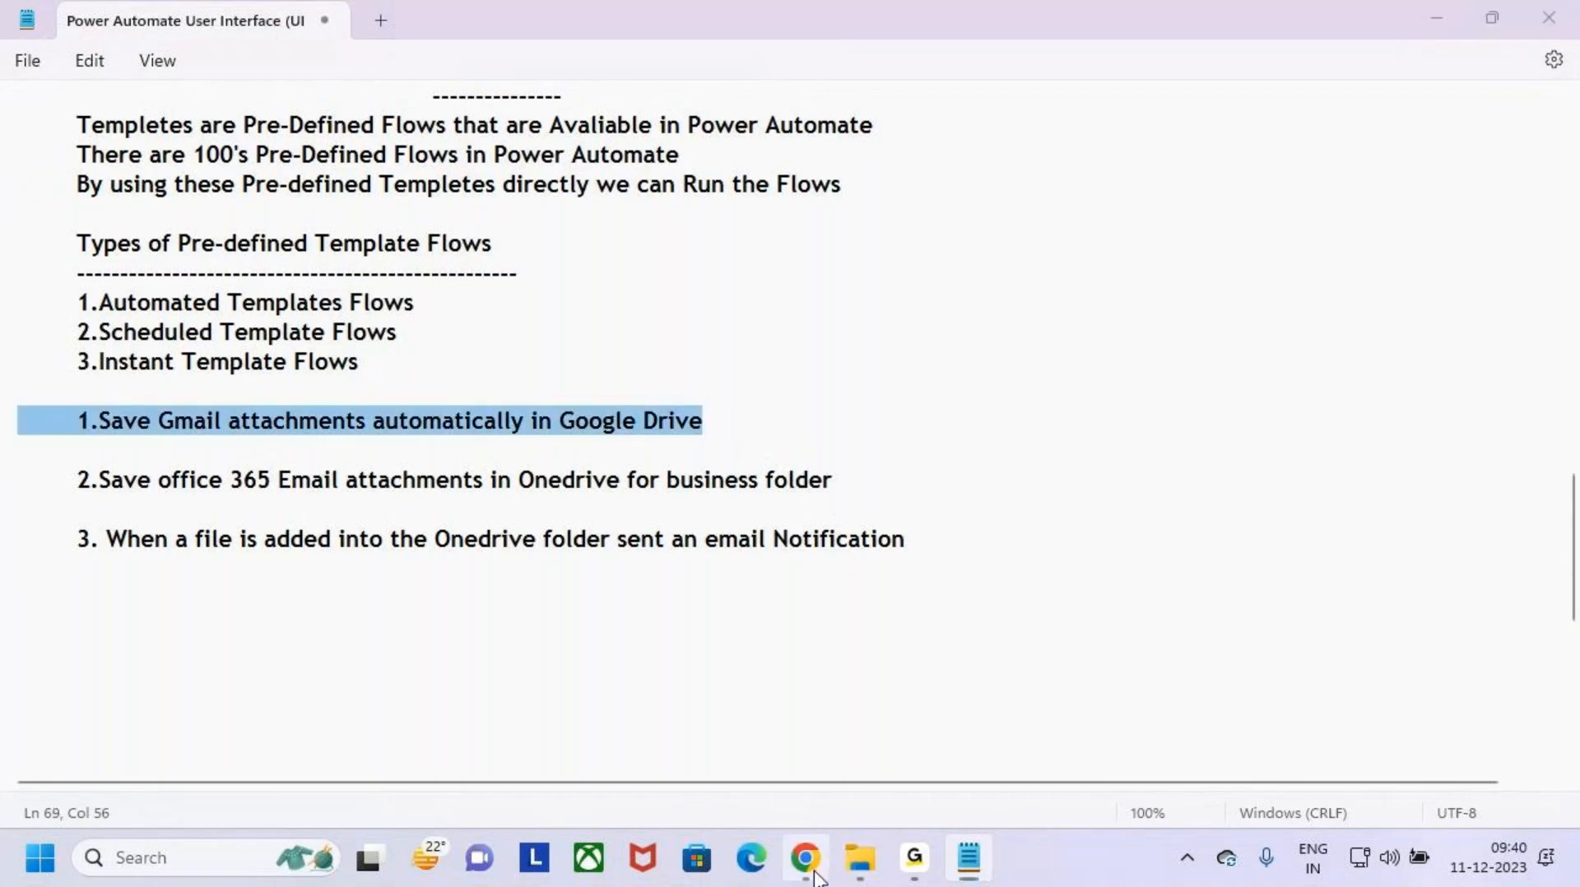
{"action": "left_click", "coordinate": [216, 34]}
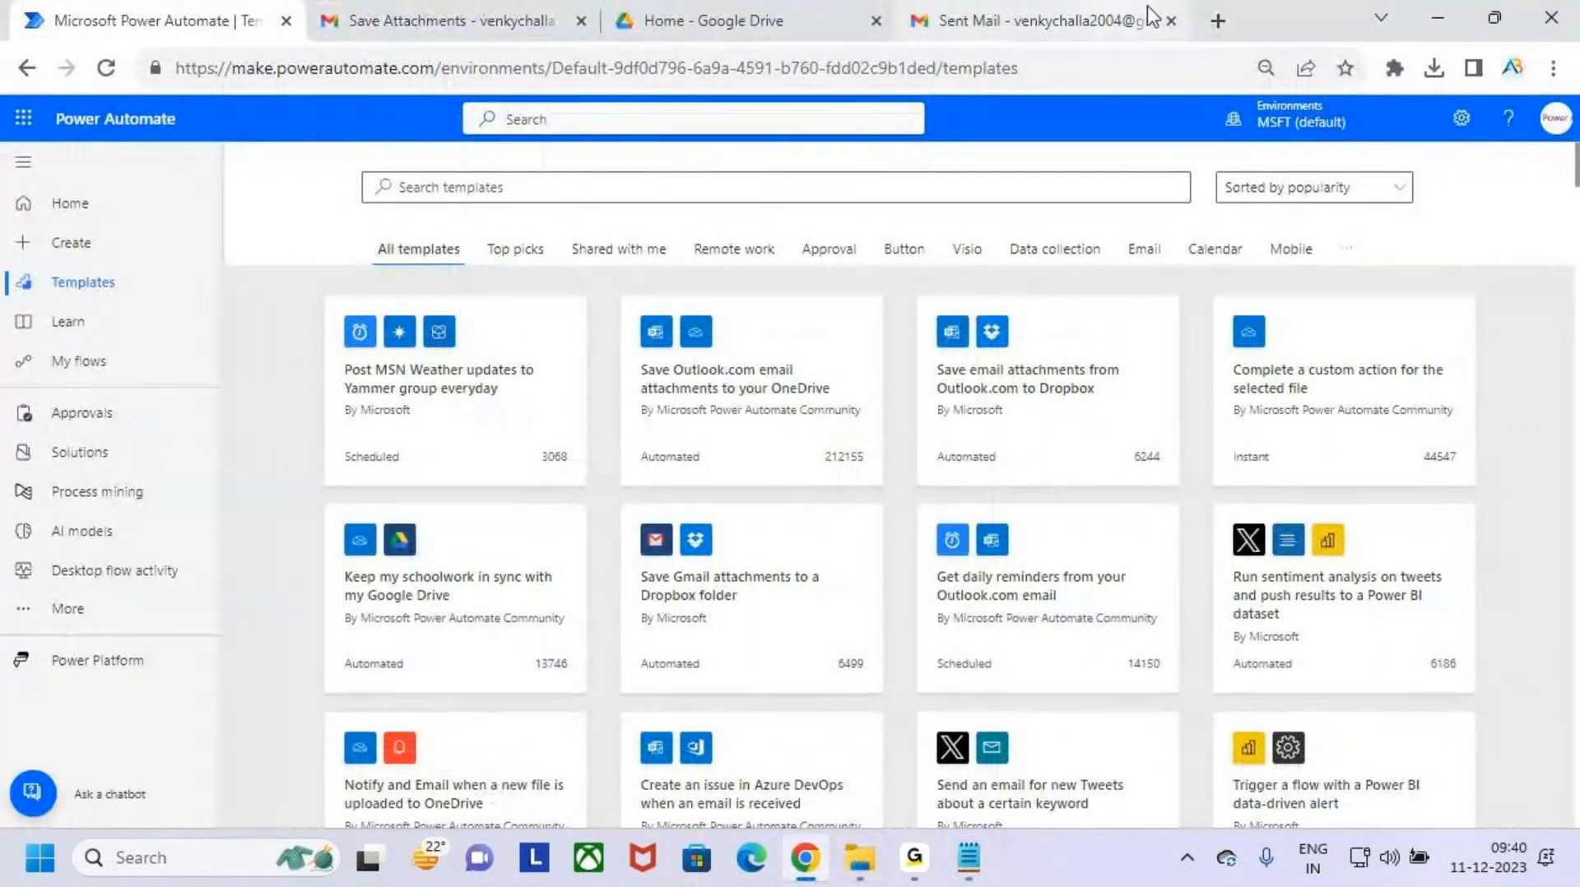
{"action": "left_click", "coordinate": [1170, 20]}
{"action": "left_click", "coordinate": [823, 20]}
{"action": "left_click", "coordinate": [876, 21]}
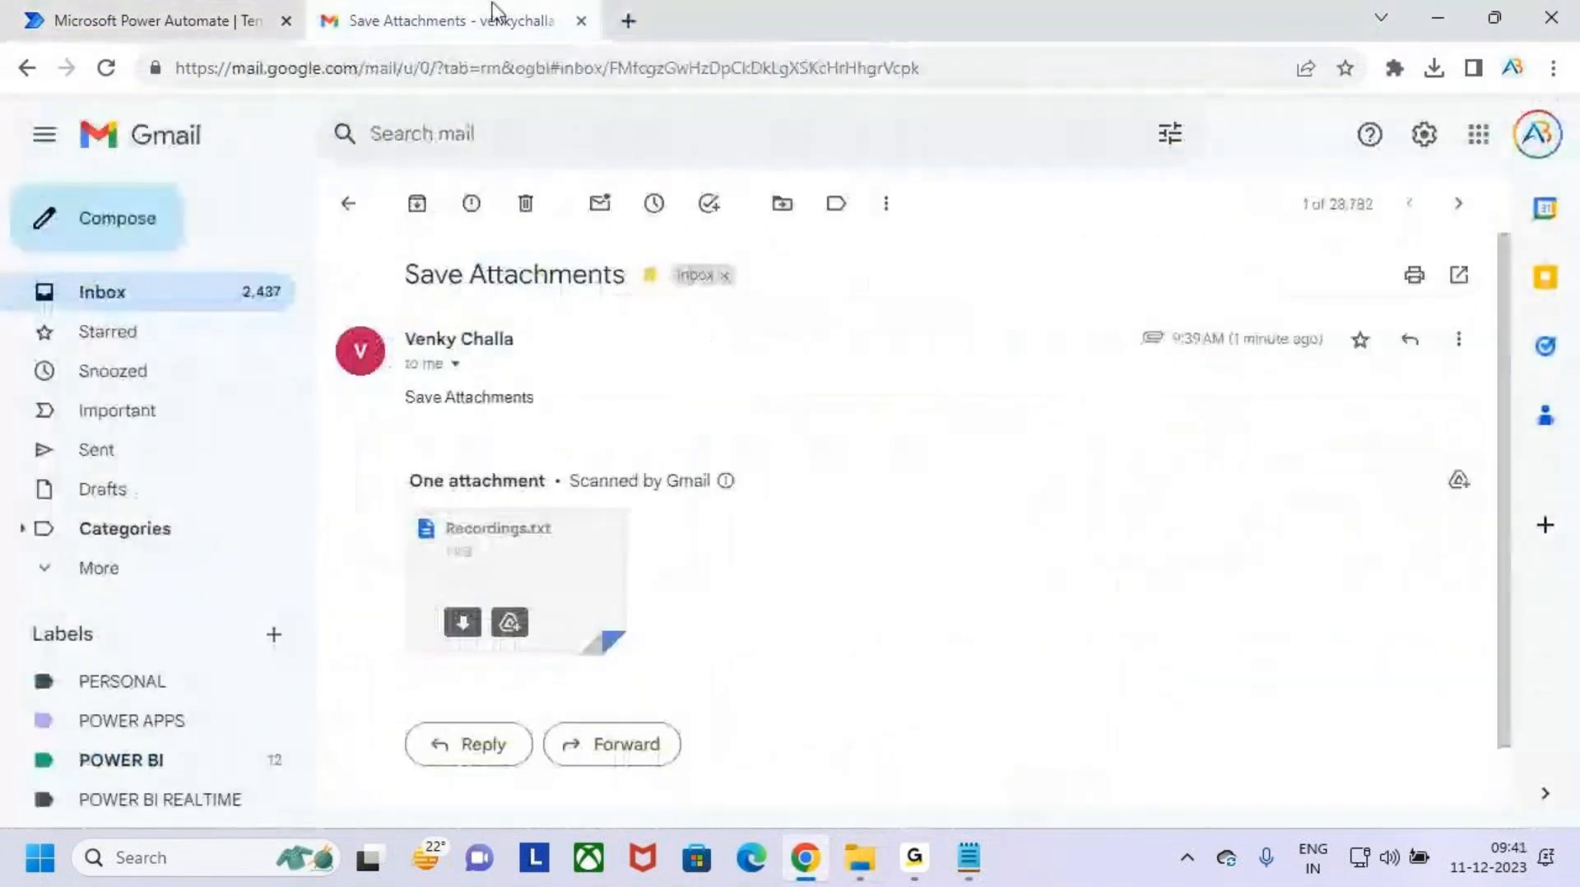
{"action": "left_click", "coordinate": [284, 37]}
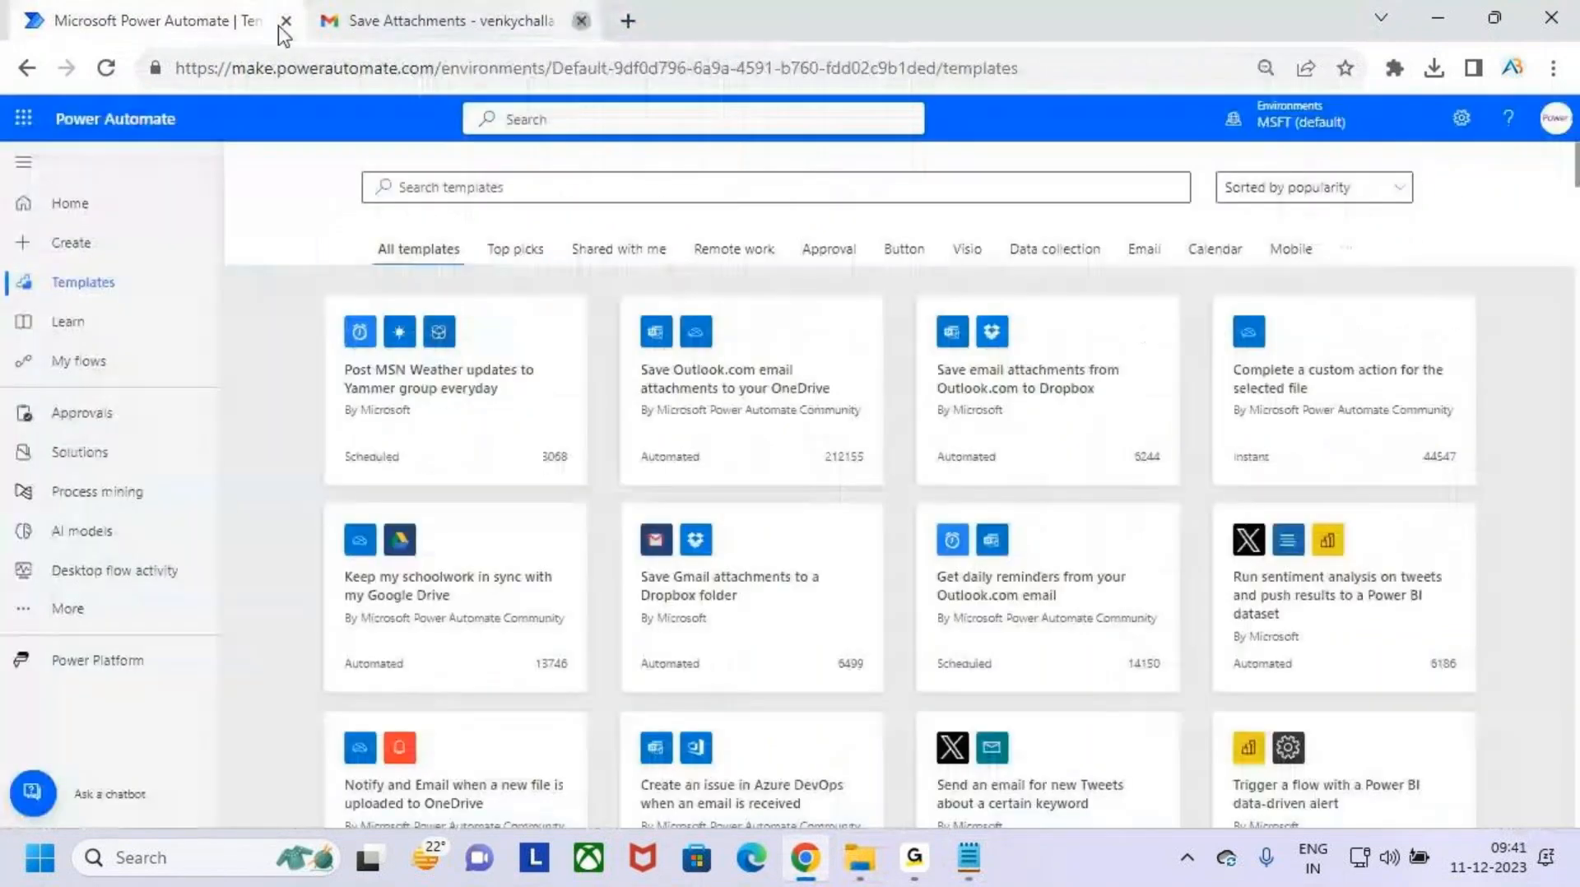
- Search the templates for "gmail" and locate the "Save Gmail attachments to your Google Drive" template
{"action": "left_click", "coordinate": [544, 191]}
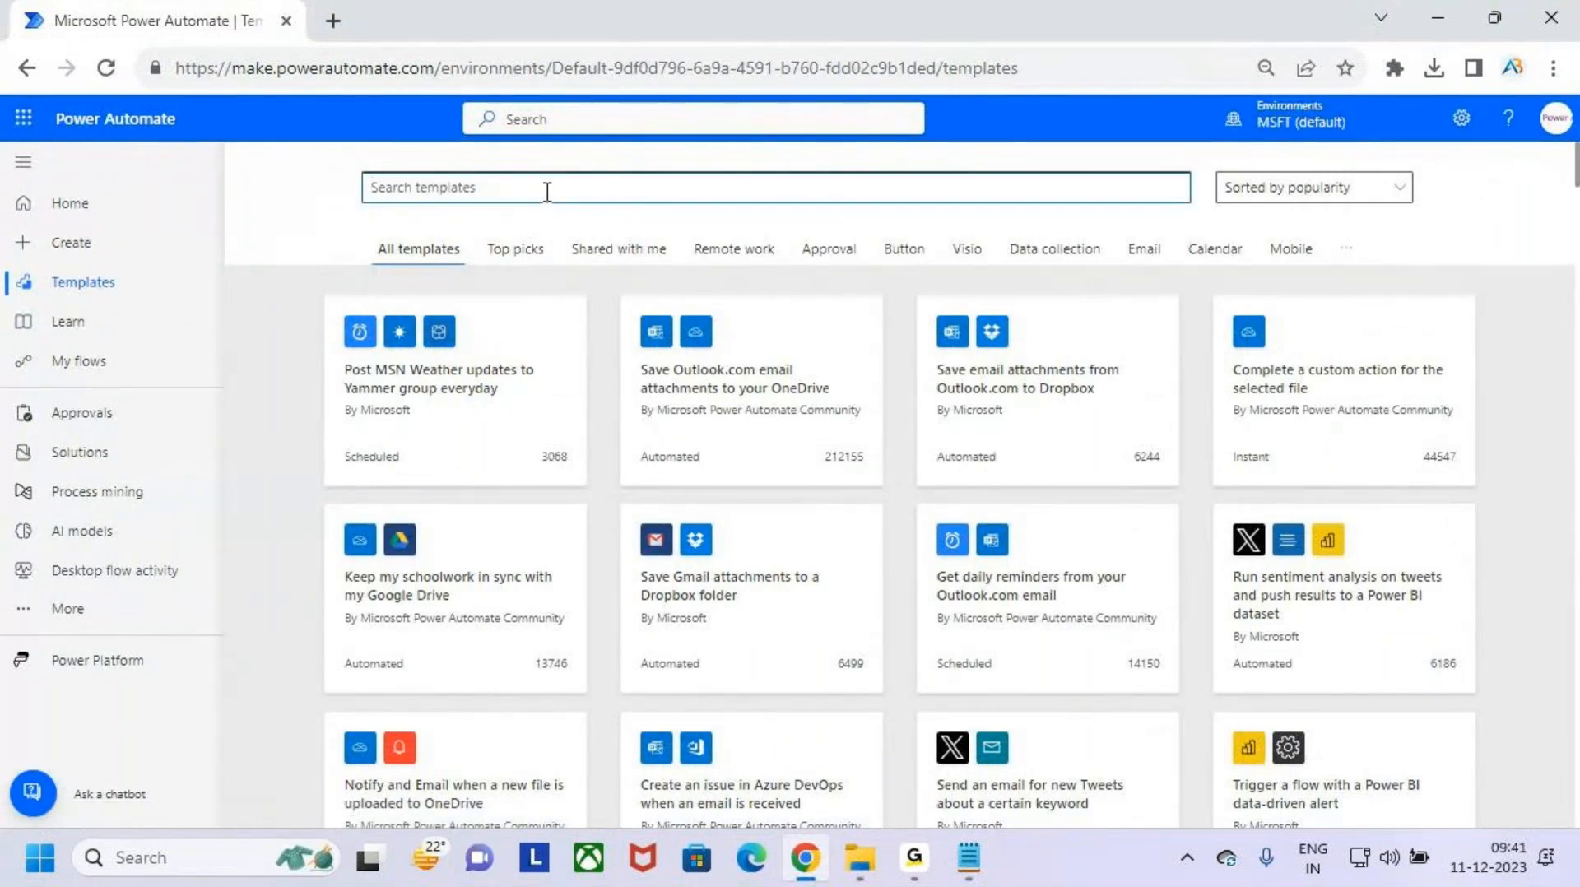
{"action": "type", "text": "gmail"}
{"action": "key", "text": "Return"}
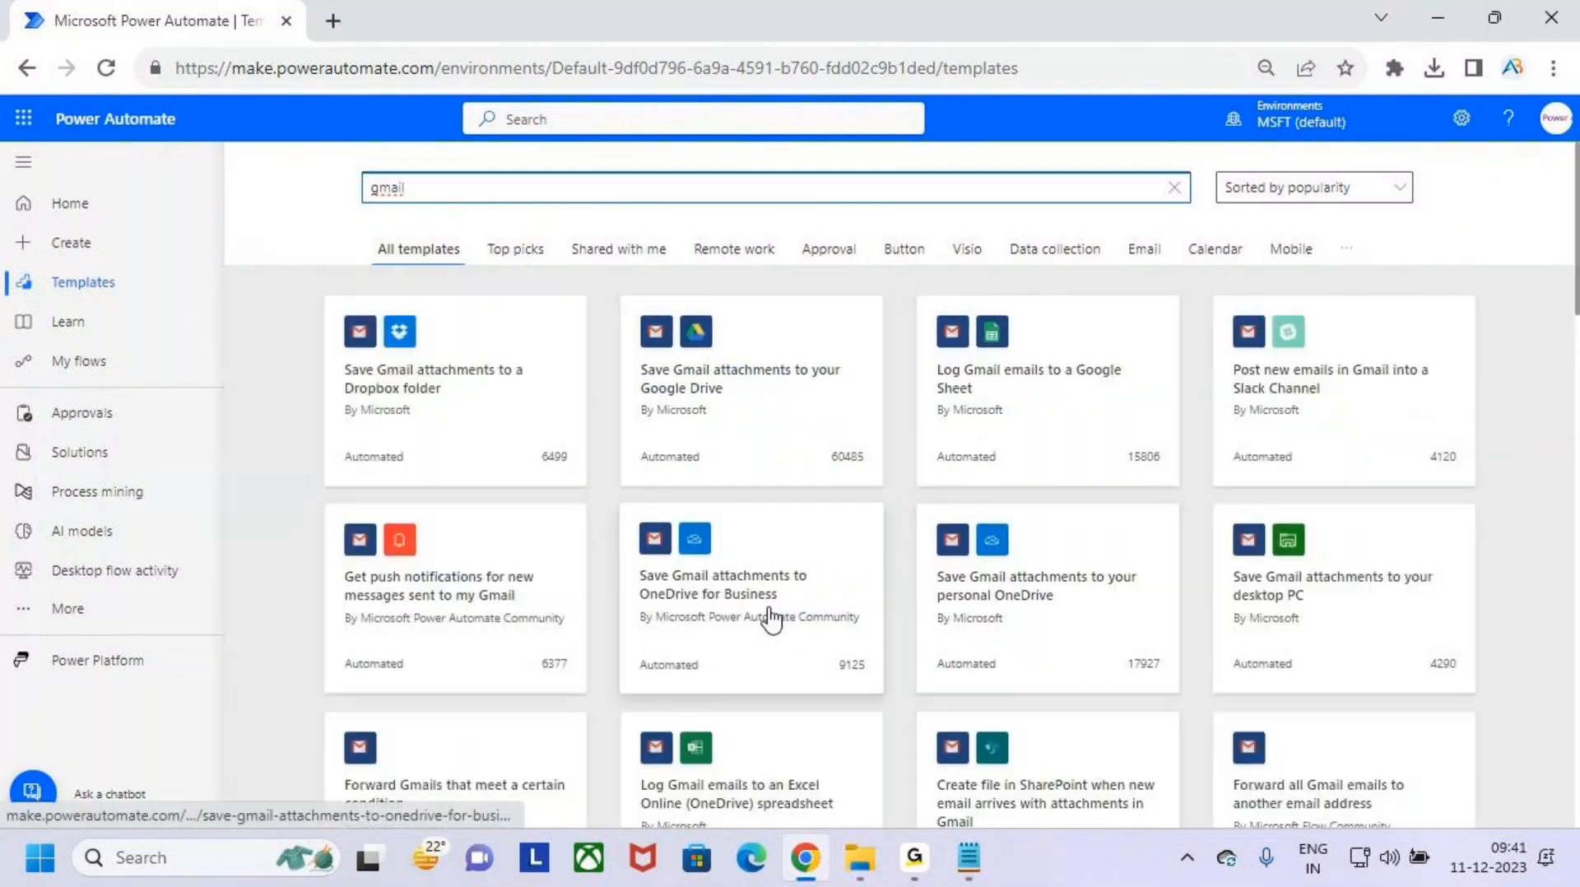
{"action": "key", "text": "ctrl+2"}
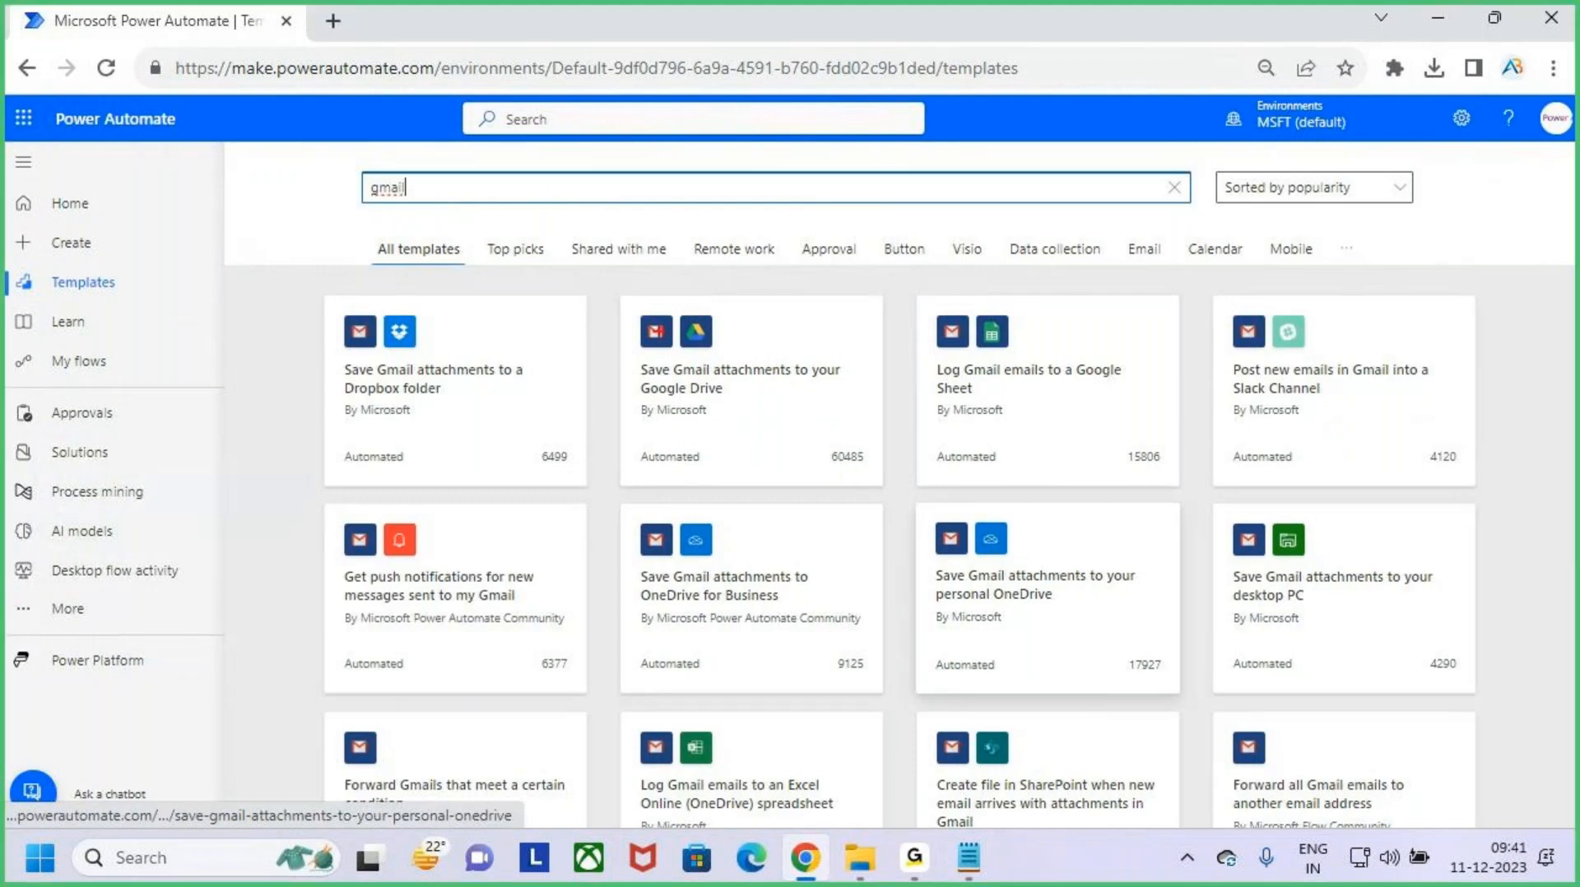
{"action": "left_click_drag", "start_coordinate": [620, 302], "coordinate": [886, 482]}
{"action": "mouse_move", "coordinate": [638, 357]}
{"action": "left_mouse_down"}
{"action": "mouse_move", "coordinate": [662, 380]}
{"action": "mouse_move", "coordinate": [862, 386]}
{"action": "mouse_move", "coordinate": [867, 400]}
{"action": "left_mouse_up"}
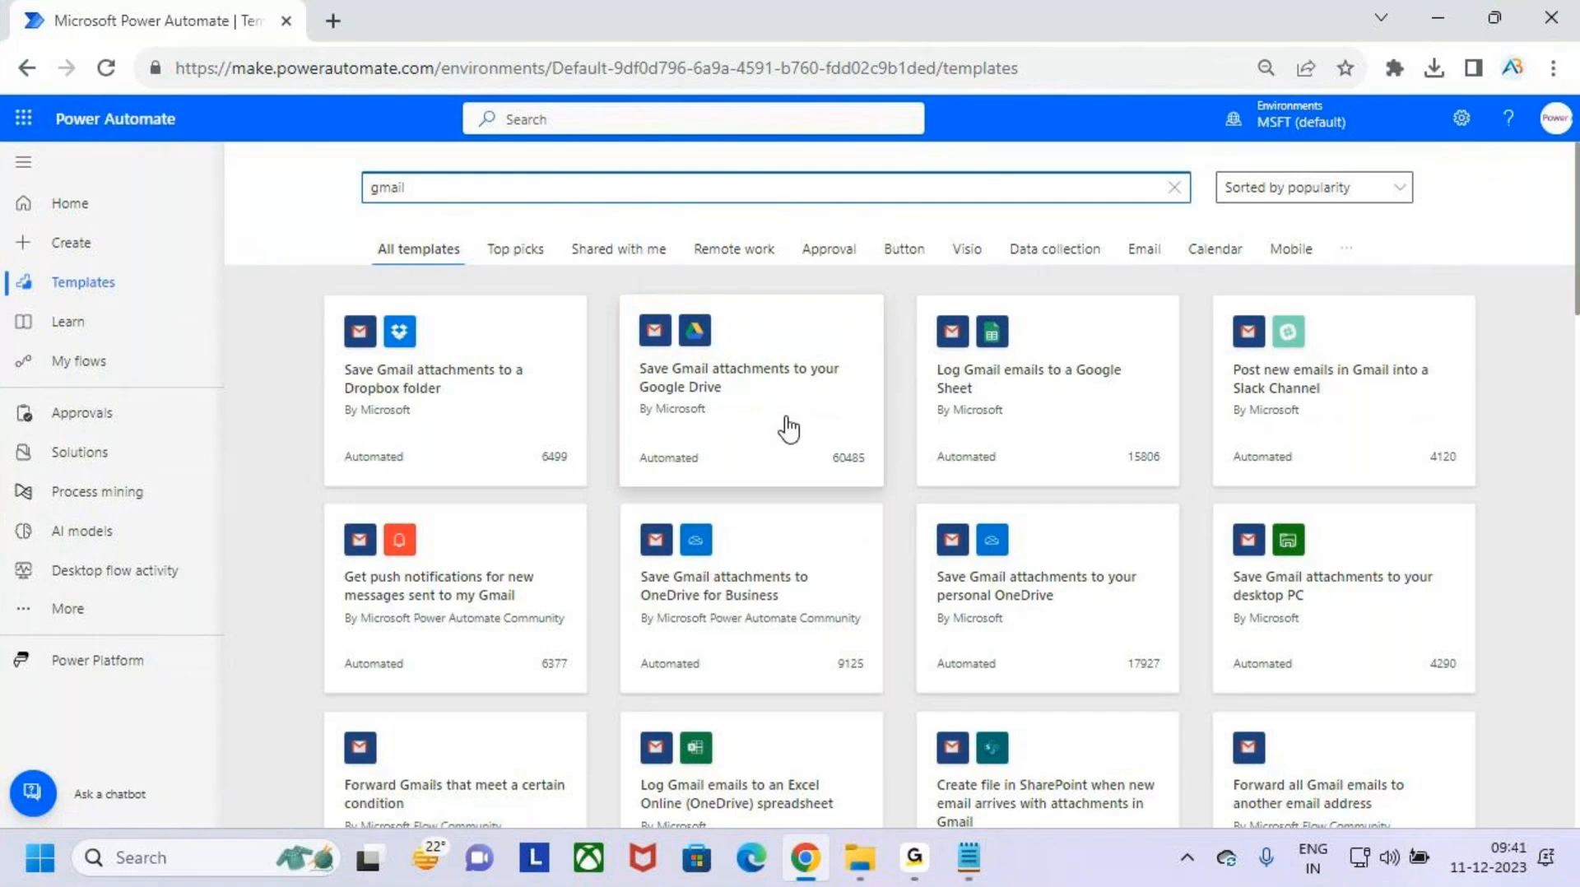
- Go to My flows and delete the Scheduled Email cloud flow
{"action": "left_click", "coordinate": [89, 363]}
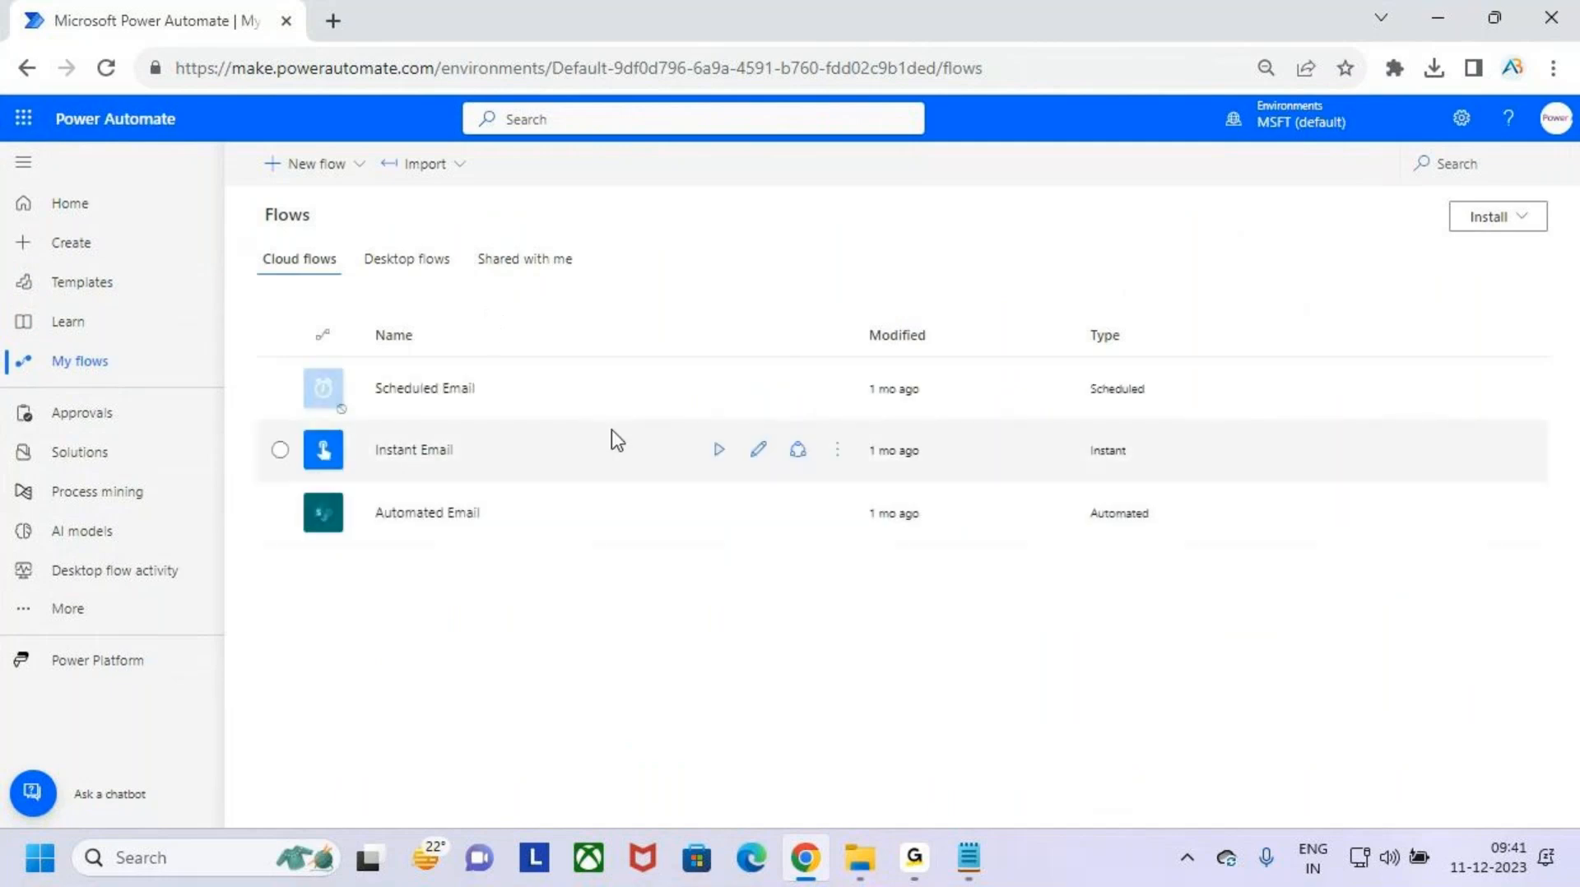
{"action": "left_click", "coordinate": [836, 393]}
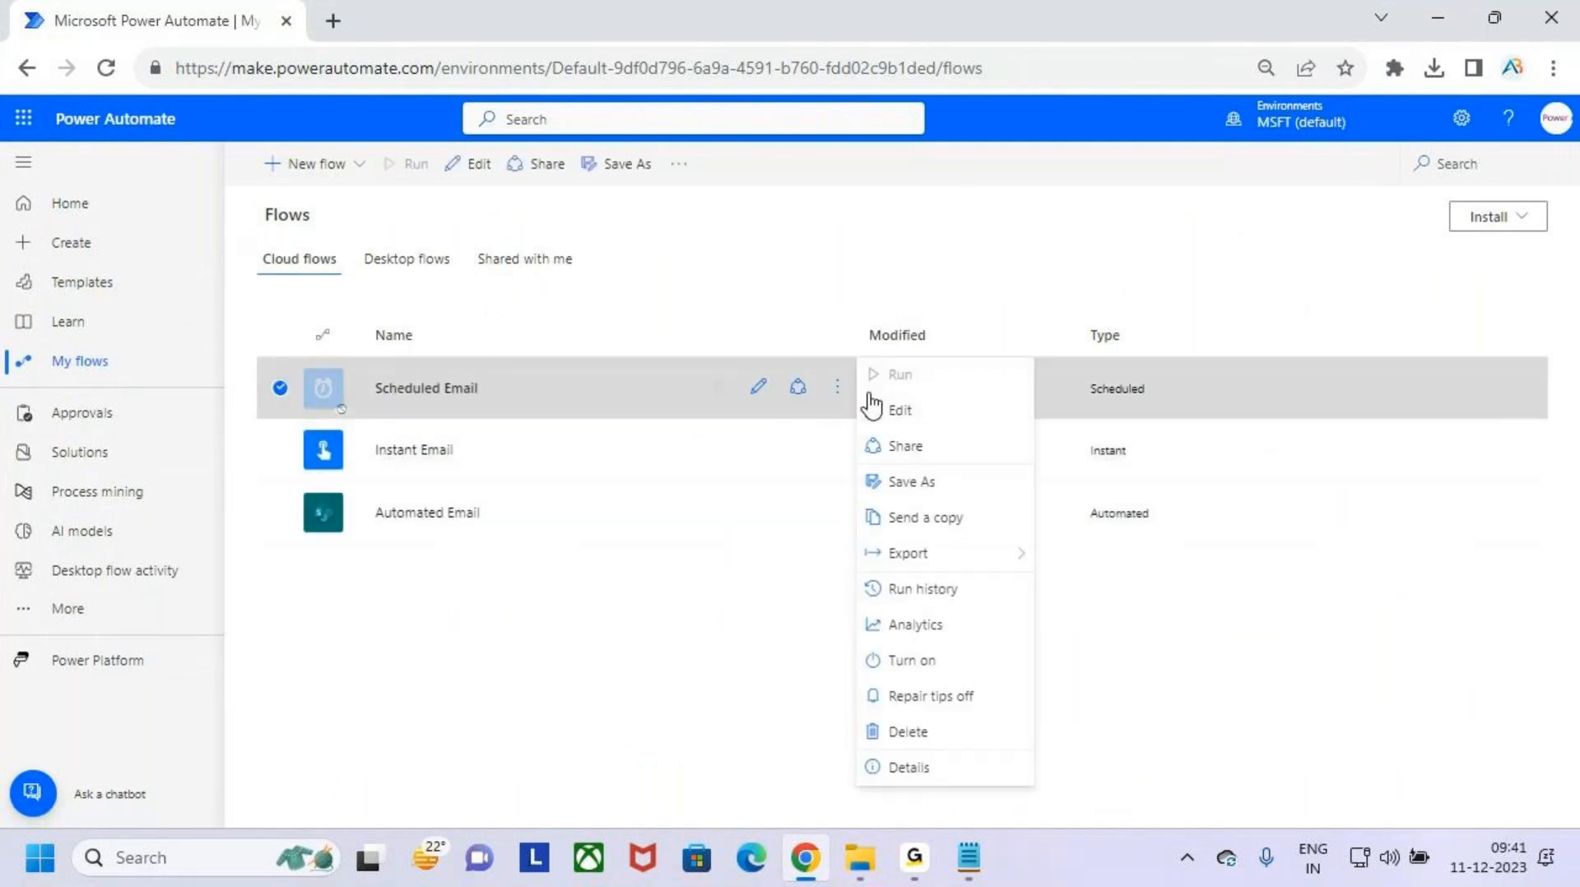
{"action": "left_click", "coordinate": [938, 732]}
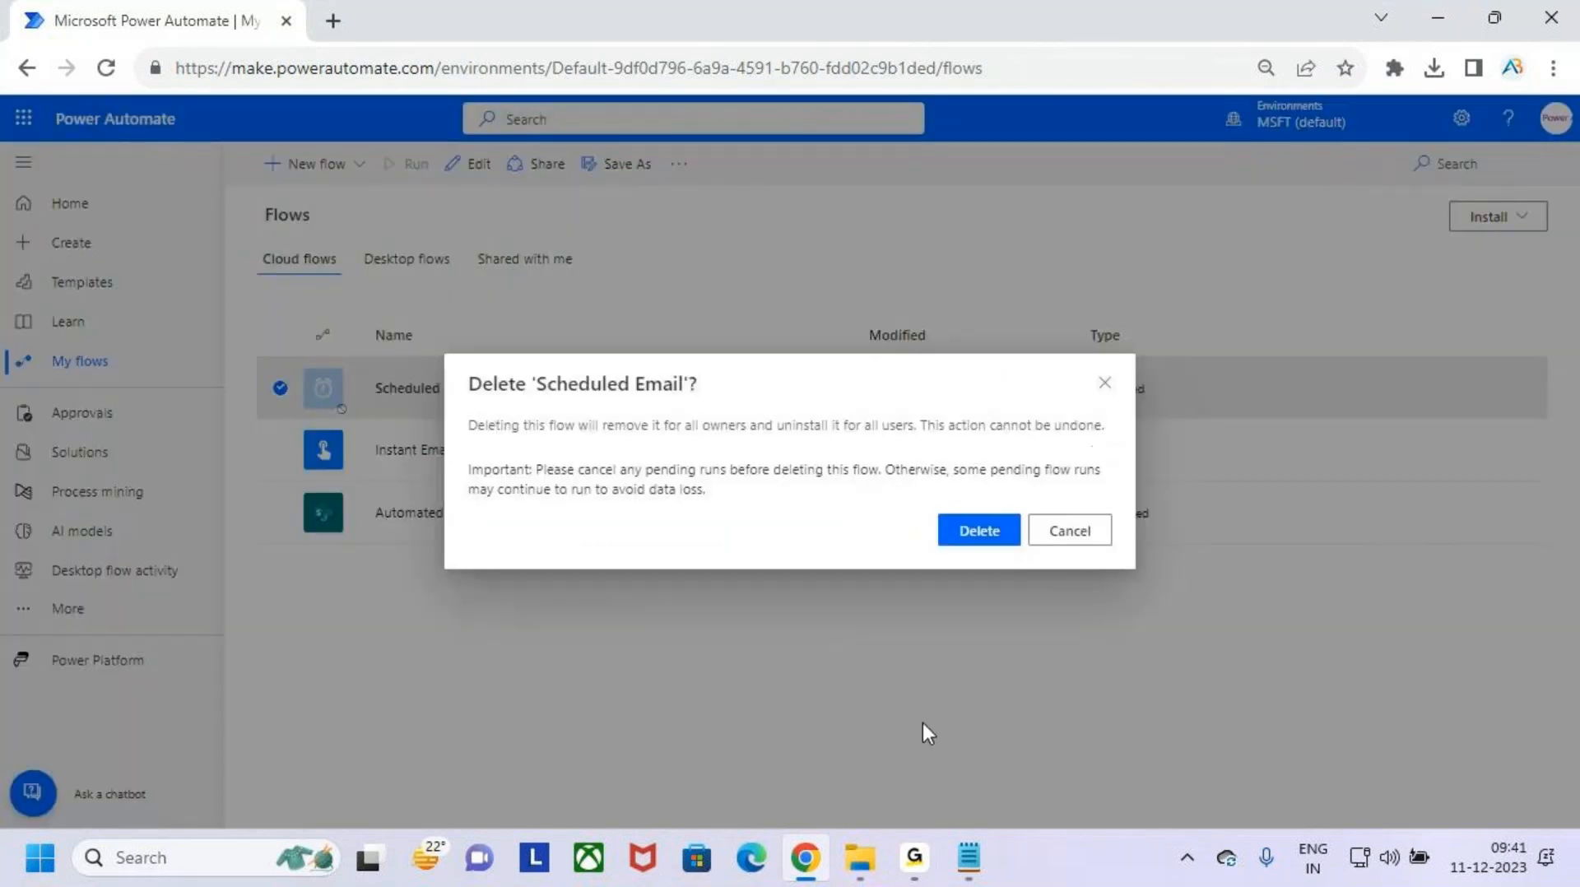
{"action": "left_click", "coordinate": [979, 532]}
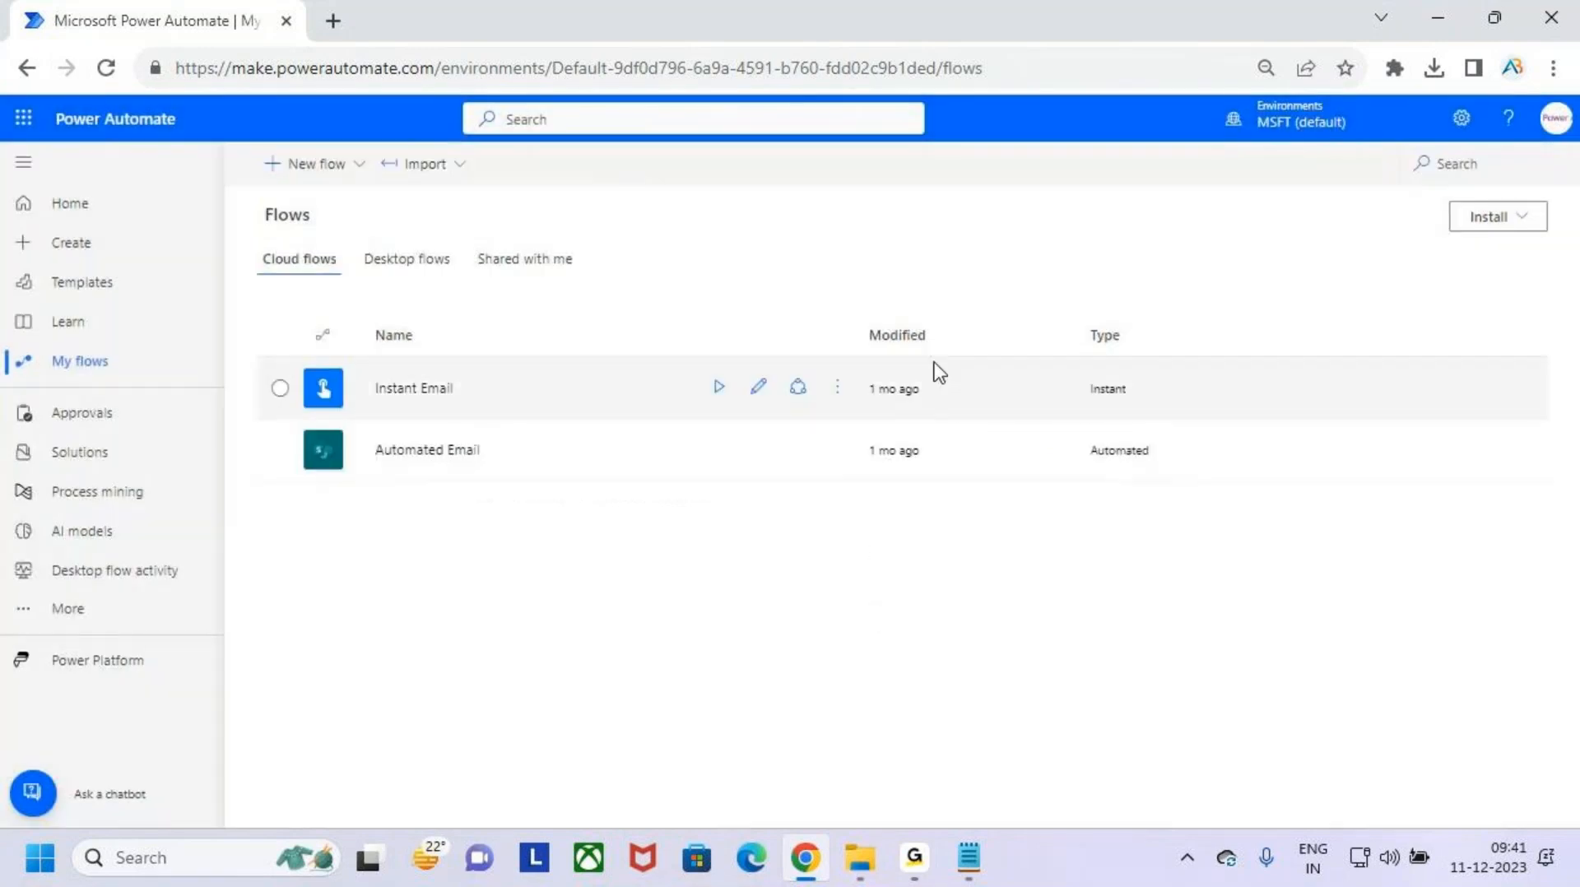
- Delete the Instant Email and Automated Email cloud flows
{"action": "left_click", "coordinate": [837, 387]}
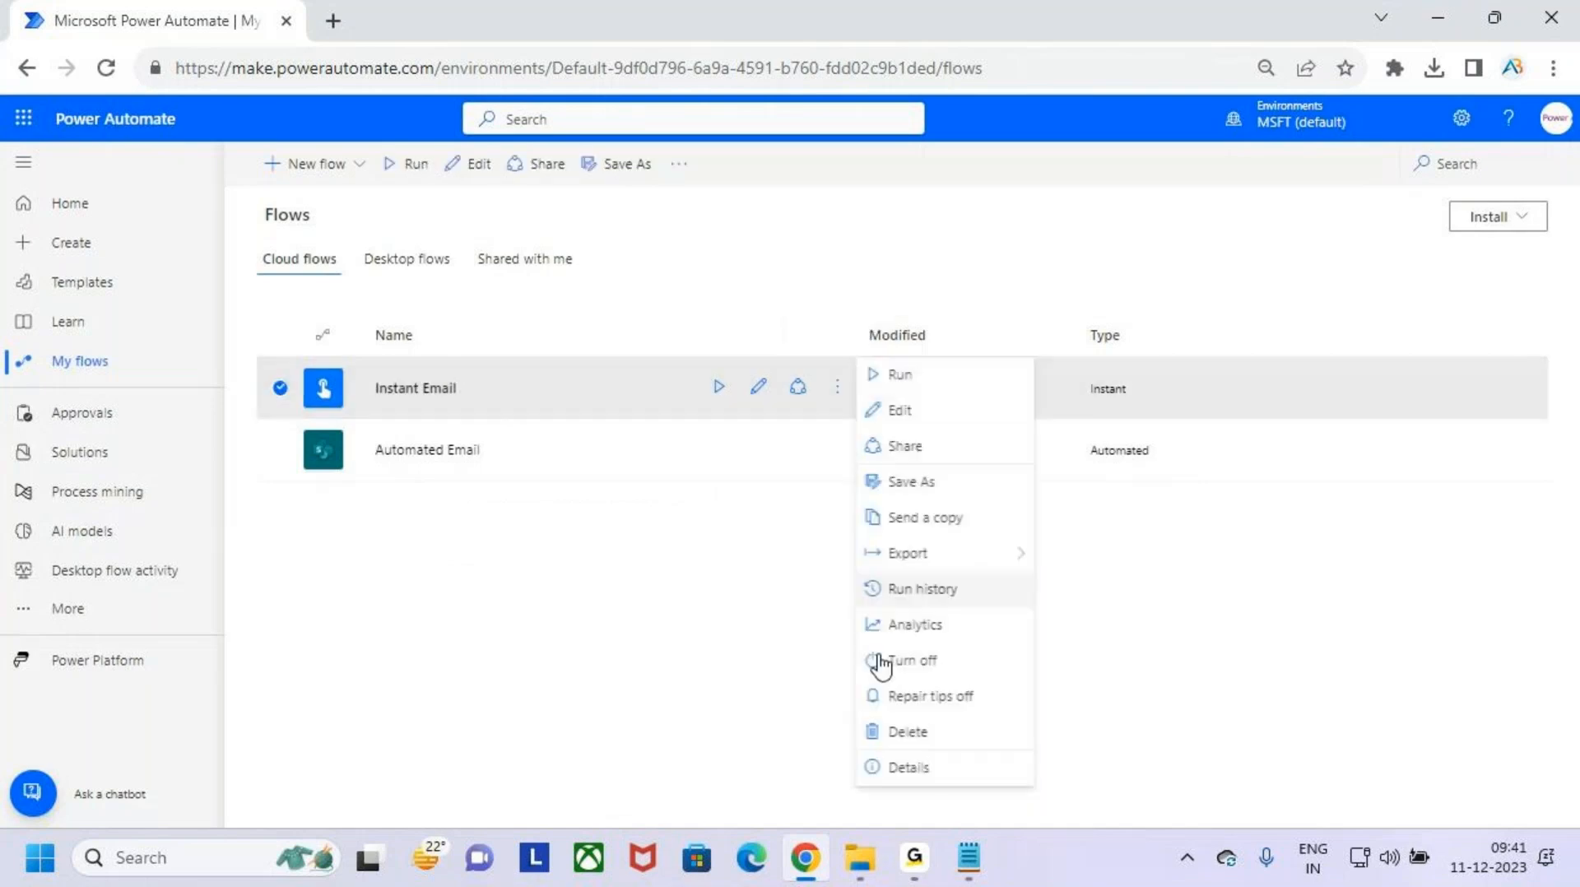
{"action": "left_click", "coordinate": [957, 732]}
{"action": "left_click", "coordinate": [976, 532]}
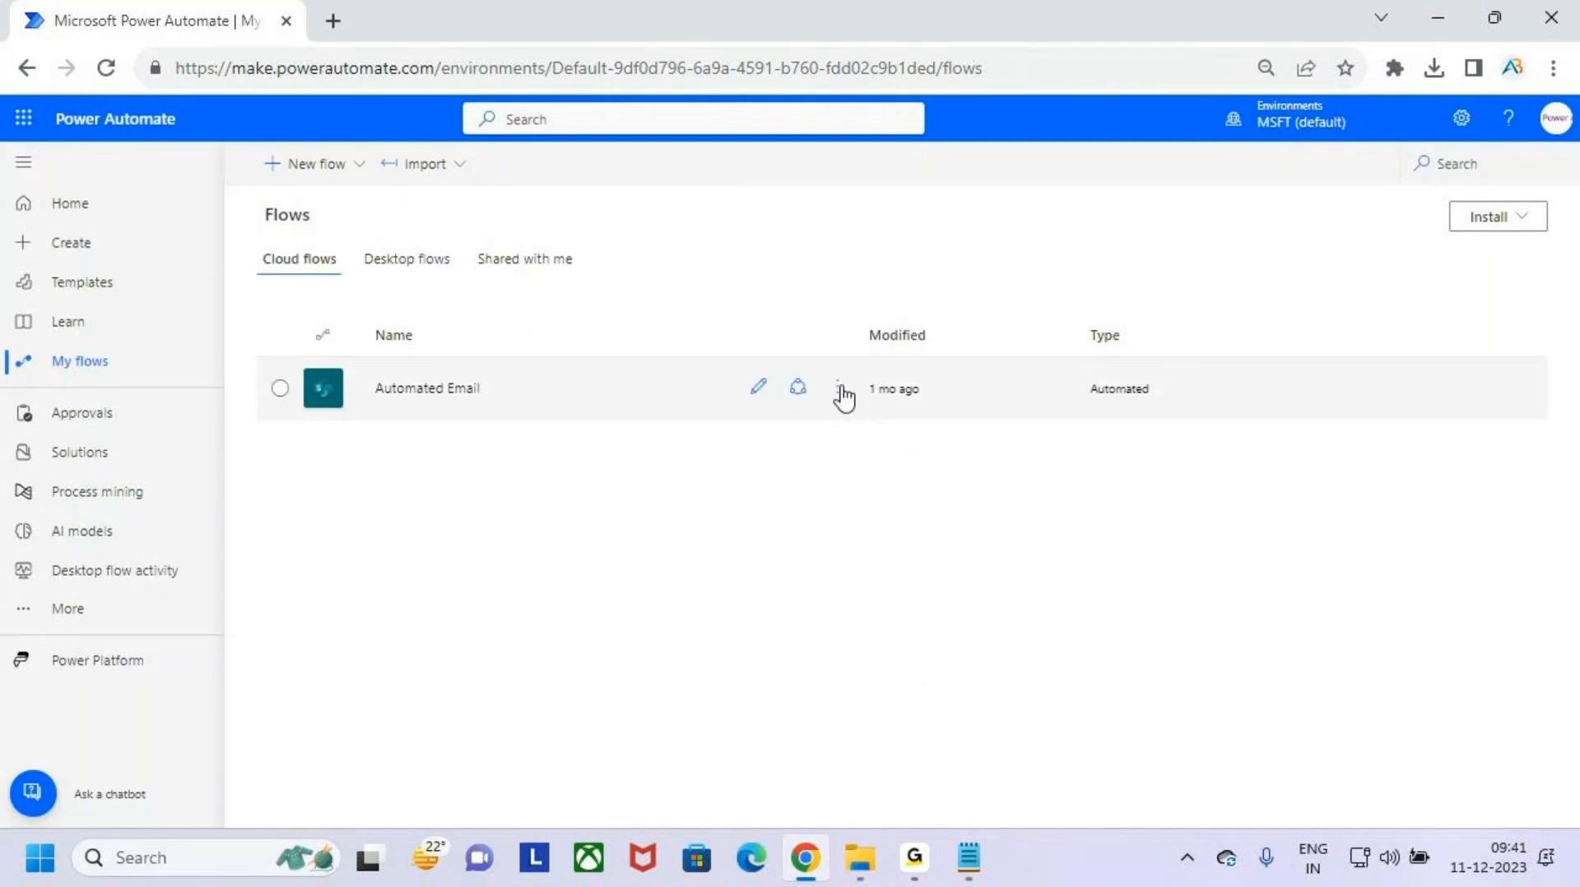
{"action": "left_click", "coordinate": [838, 387]}
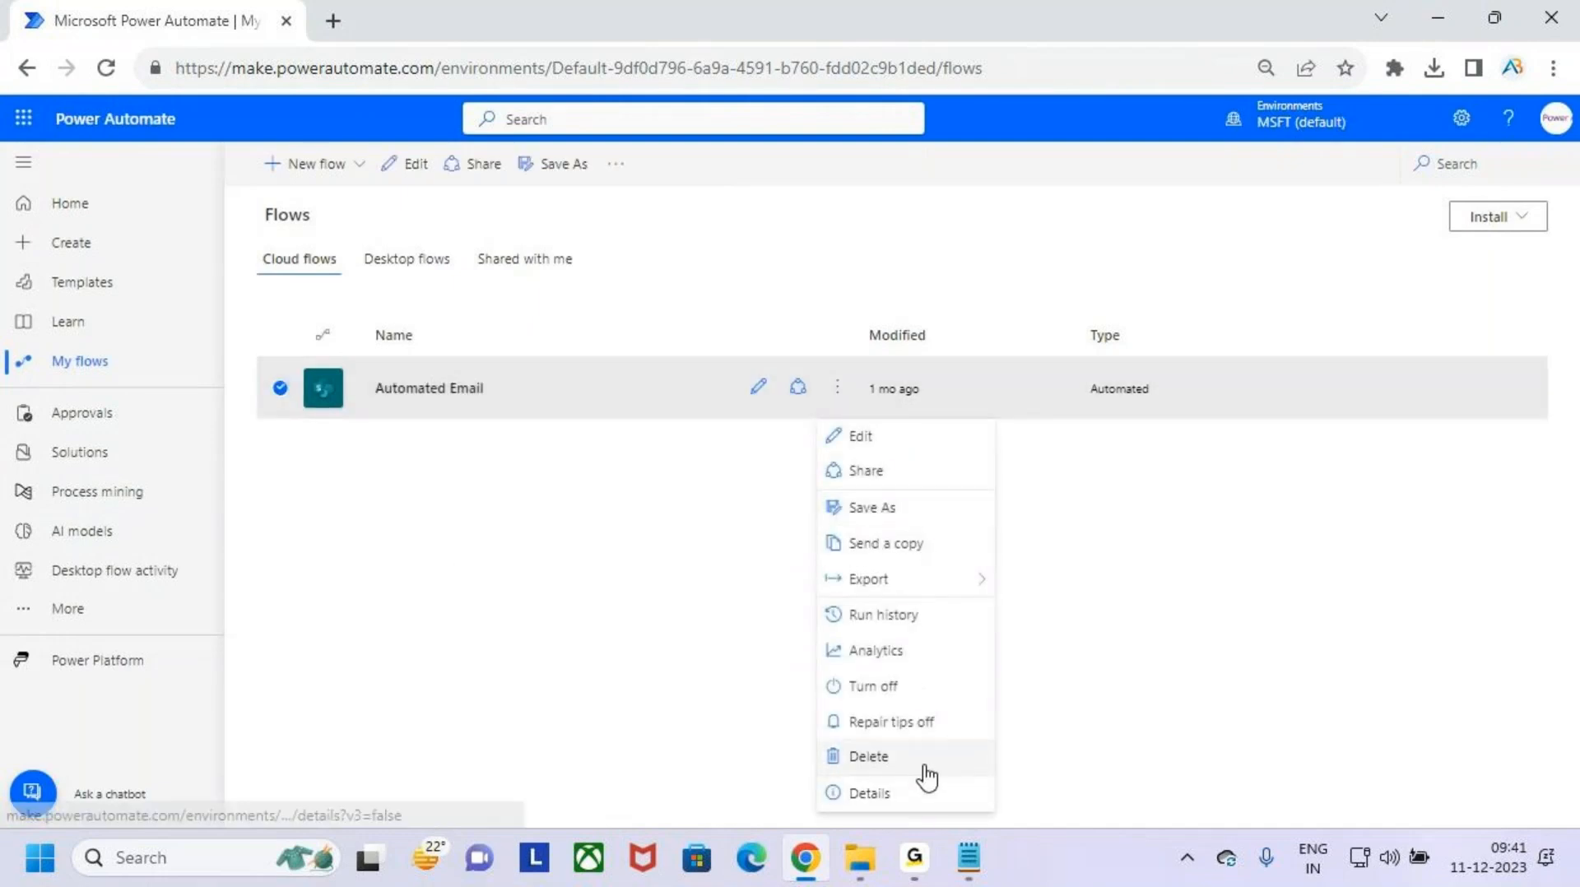
{"action": "left_click", "coordinate": [926, 757]}
{"action": "left_click", "coordinate": [979, 531]}
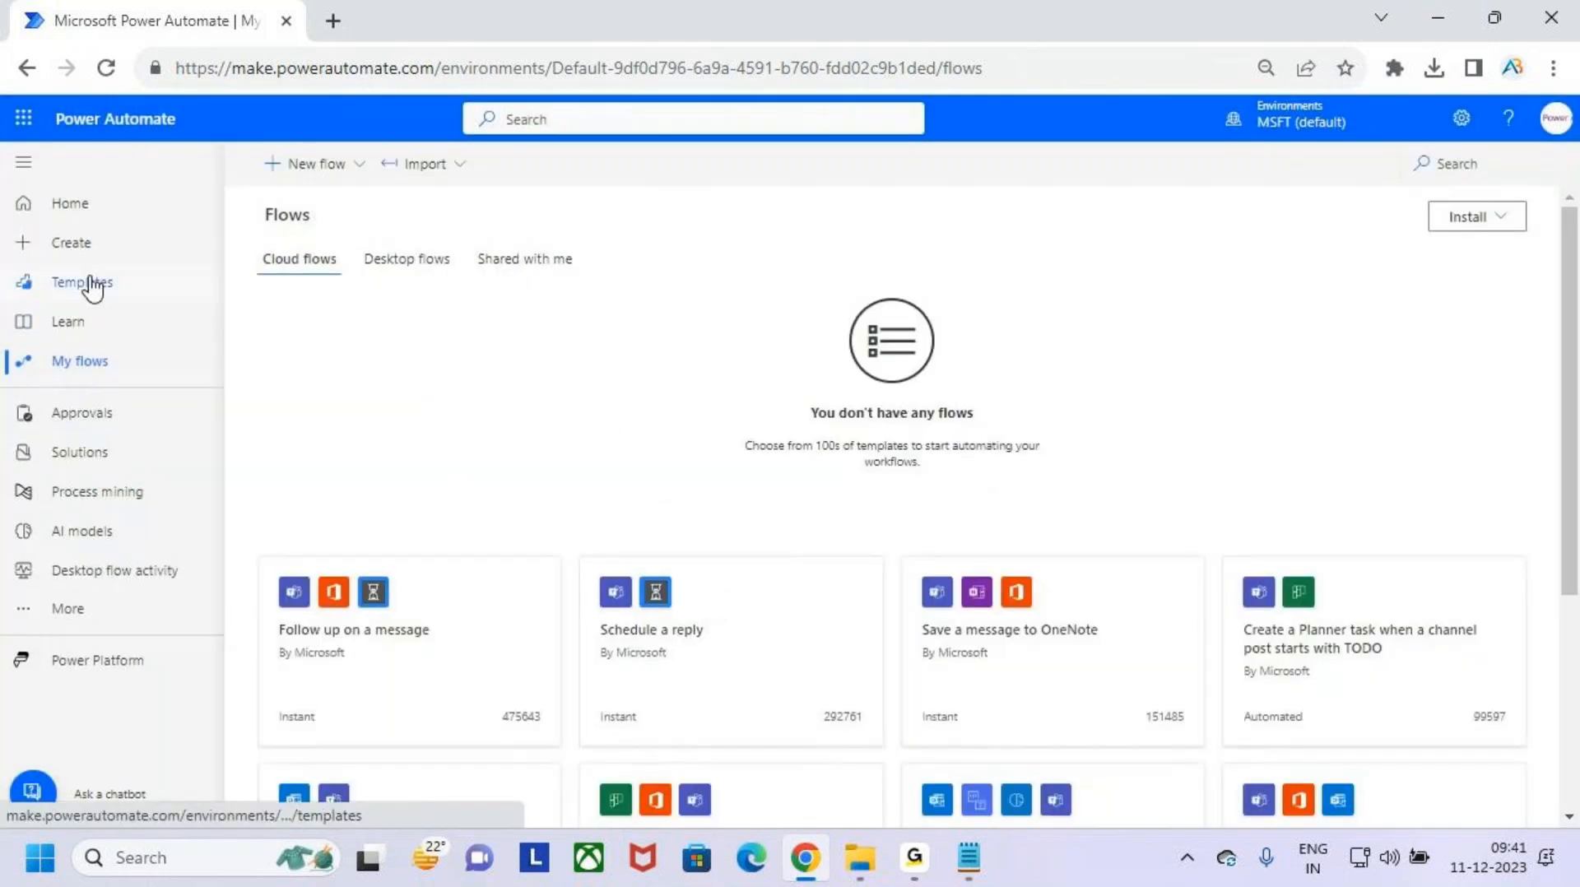
- Return to the templates, search for "gmail" and open the "Save Gmail attachments to your Google Drive" template
{"action": "left_click", "coordinate": [90, 284]}
{"action": "left_click", "coordinate": [564, 187]}
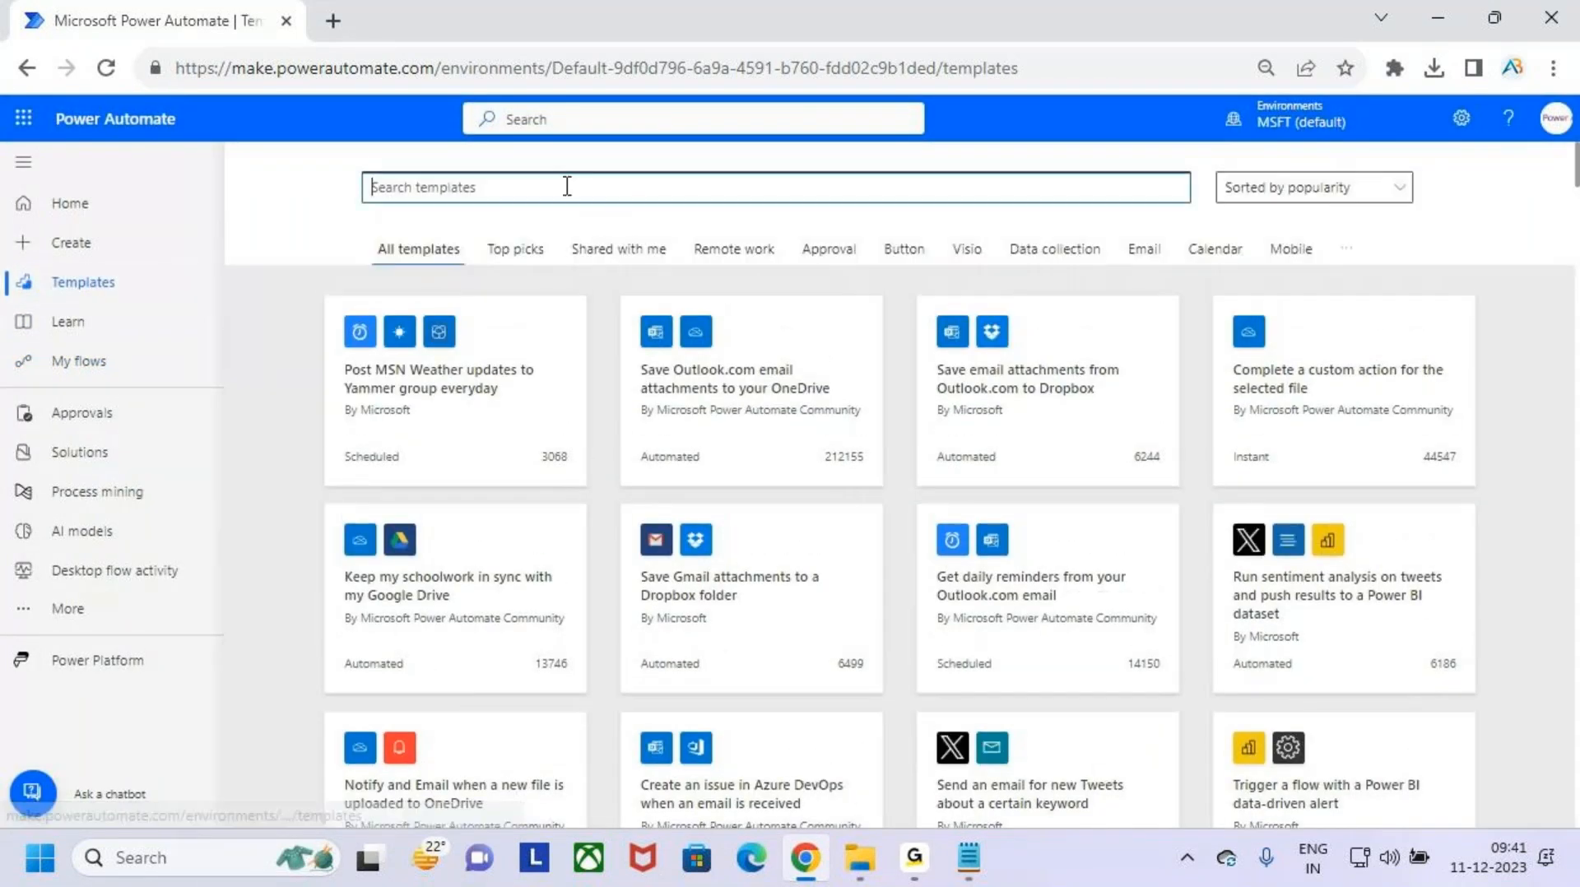
{"action": "type", "text": "gmail"}
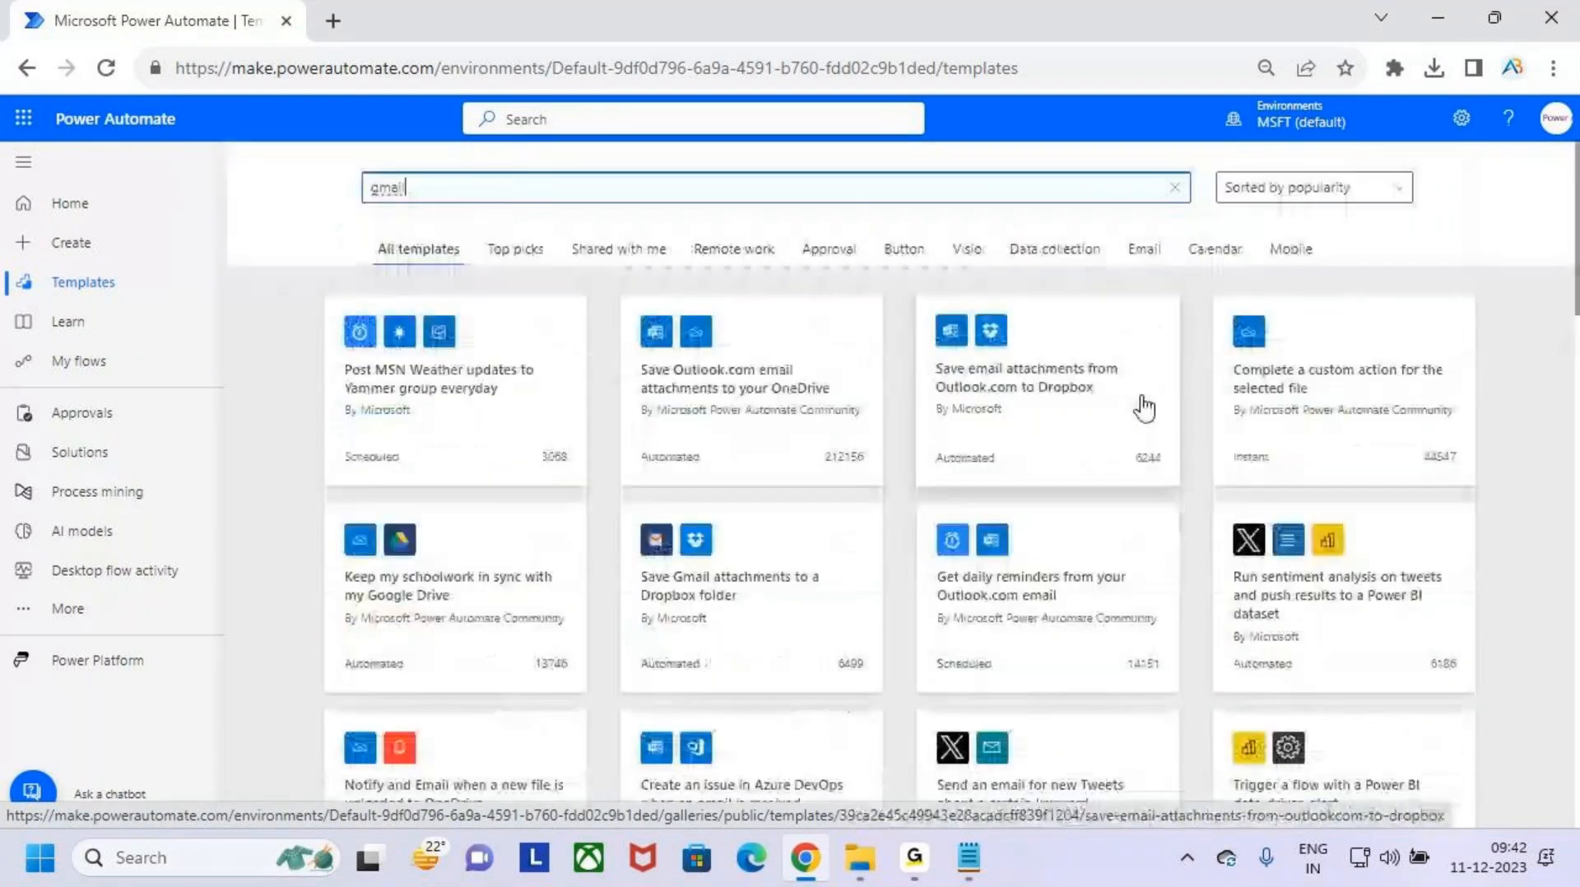
{"action": "key", "text": "Return"}
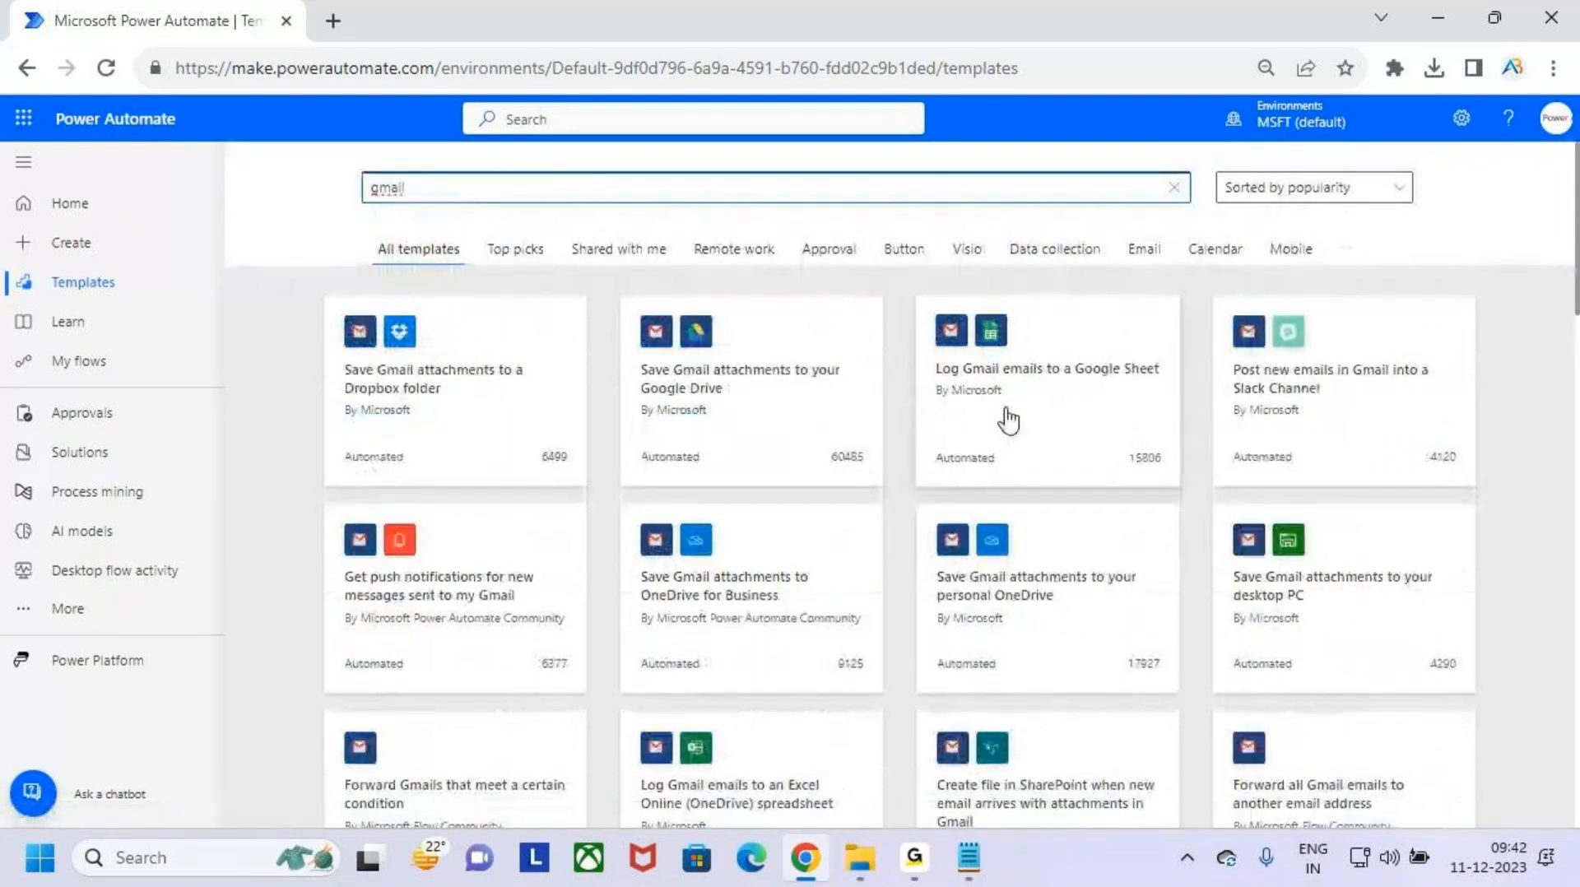
{"action": "key", "text": "ctrl+2"}
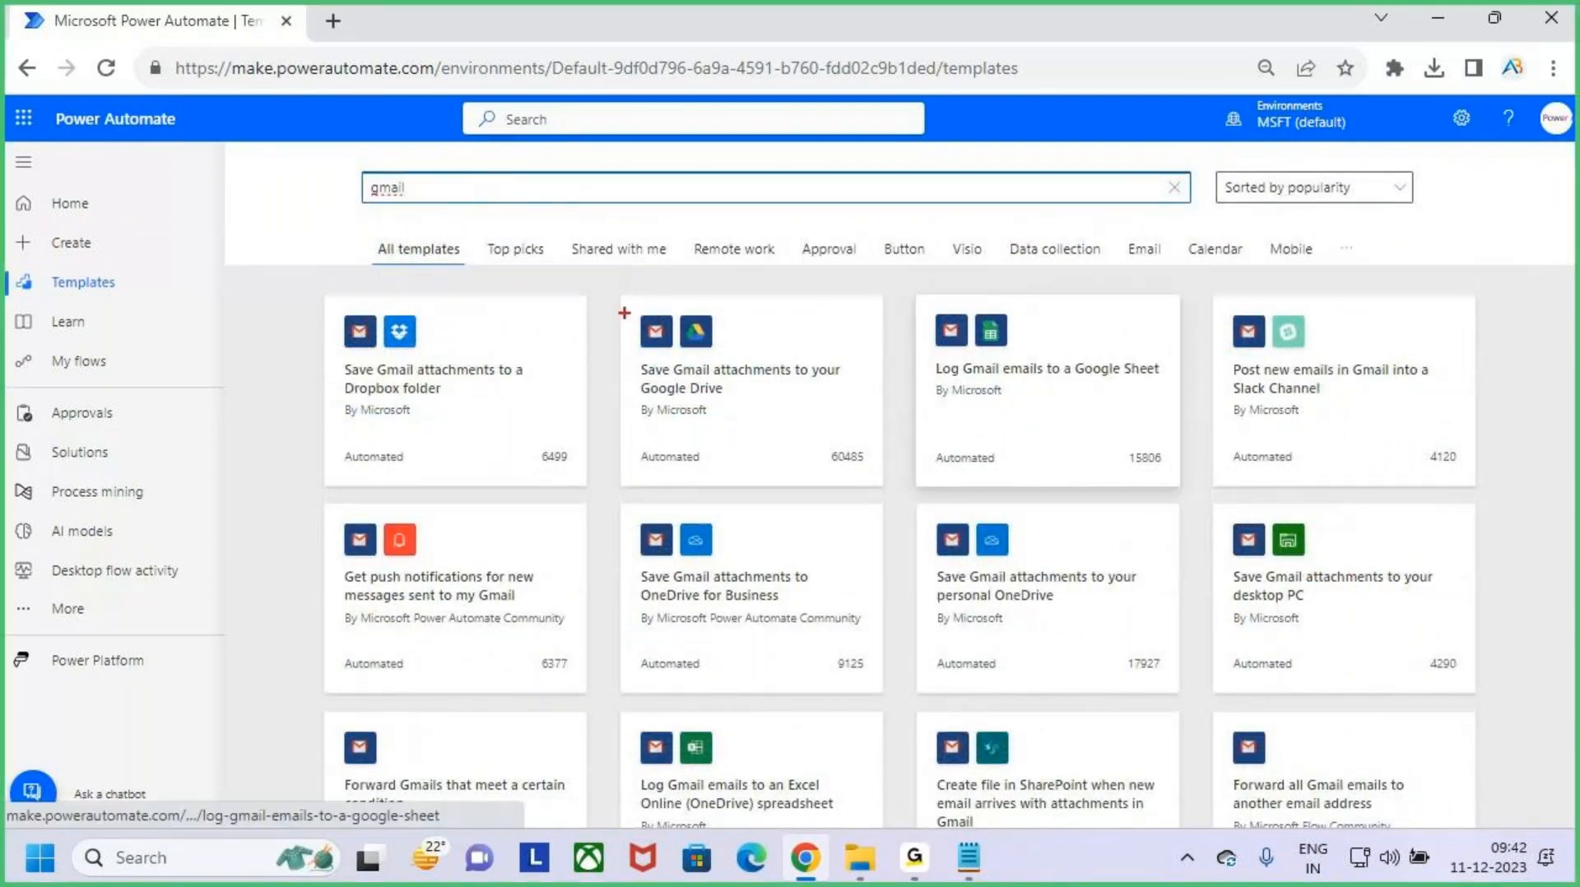
{"action": "left_click_drag", "start_coordinate": [624, 313], "coordinate": [869, 474]}
{"action": "left_click_drag", "start_coordinate": [798, 367], "coordinate": [826, 331]}
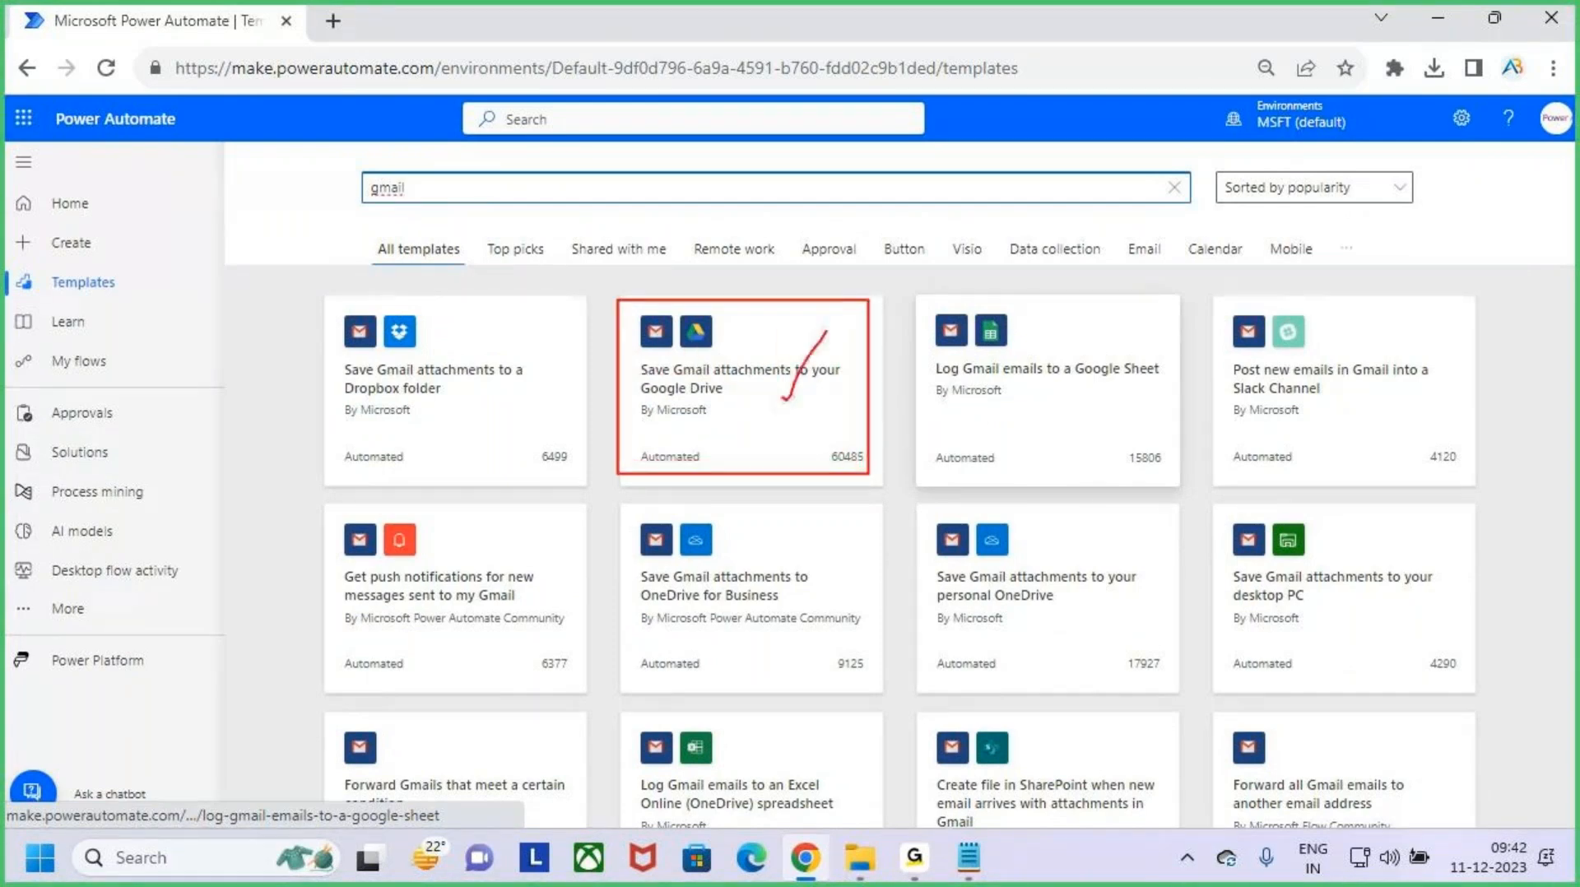
{"action": "key", "text": "Escape"}
{"action": "left_click", "coordinate": [811, 420]}
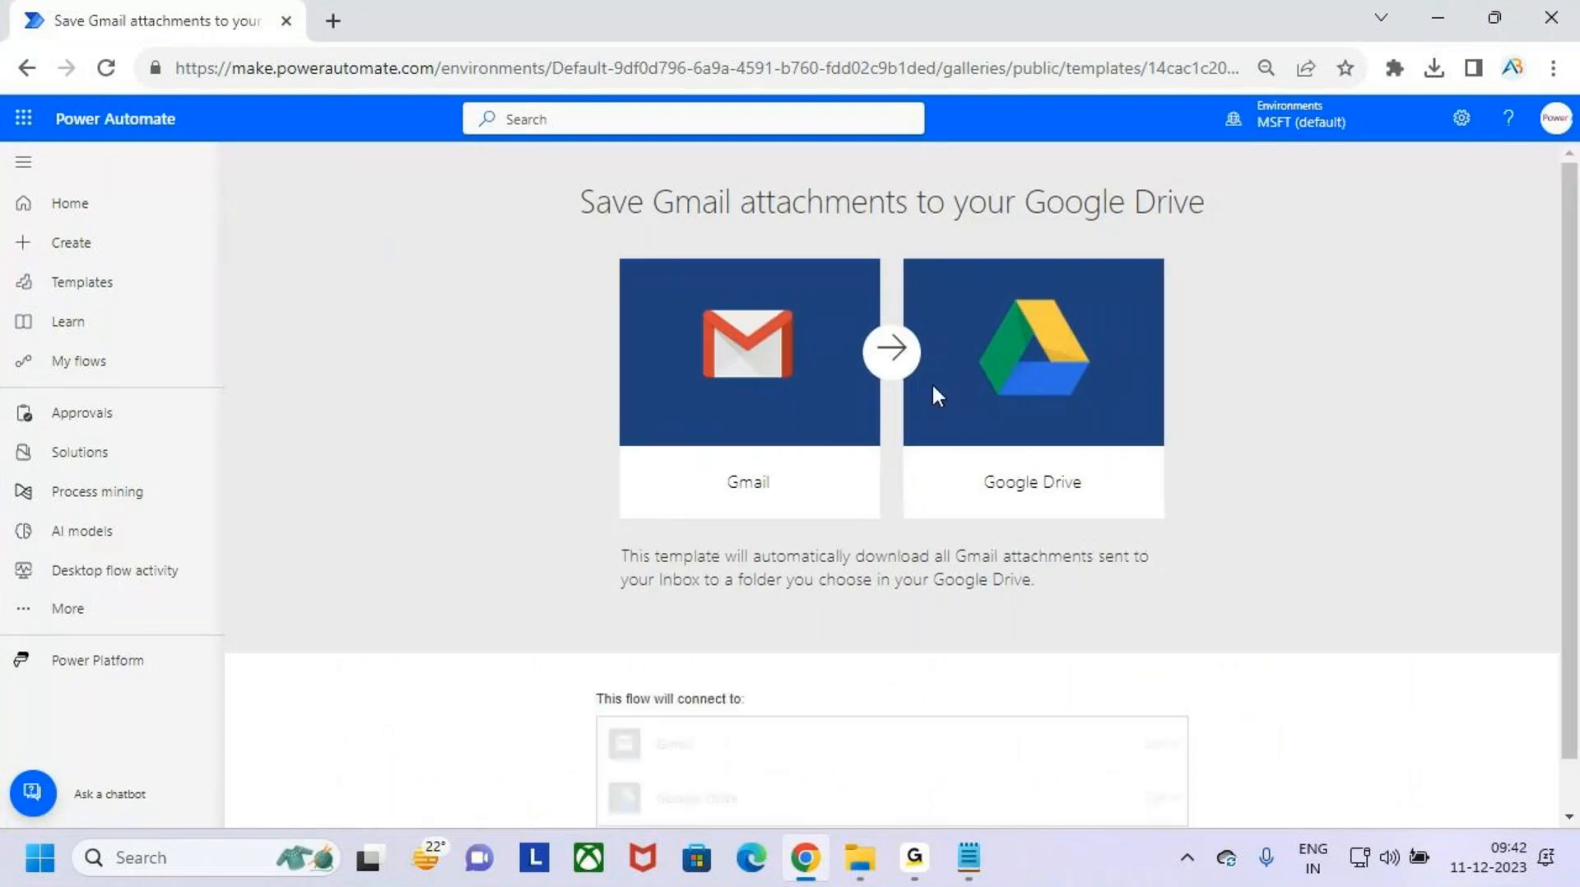
- Examine the template's Gmail-to-Google Drive direction, its description and the connections it requires
{"action": "scroll", "coordinate": [1164, 634], "scroll_direction": "down", "scroll_amount": 1}
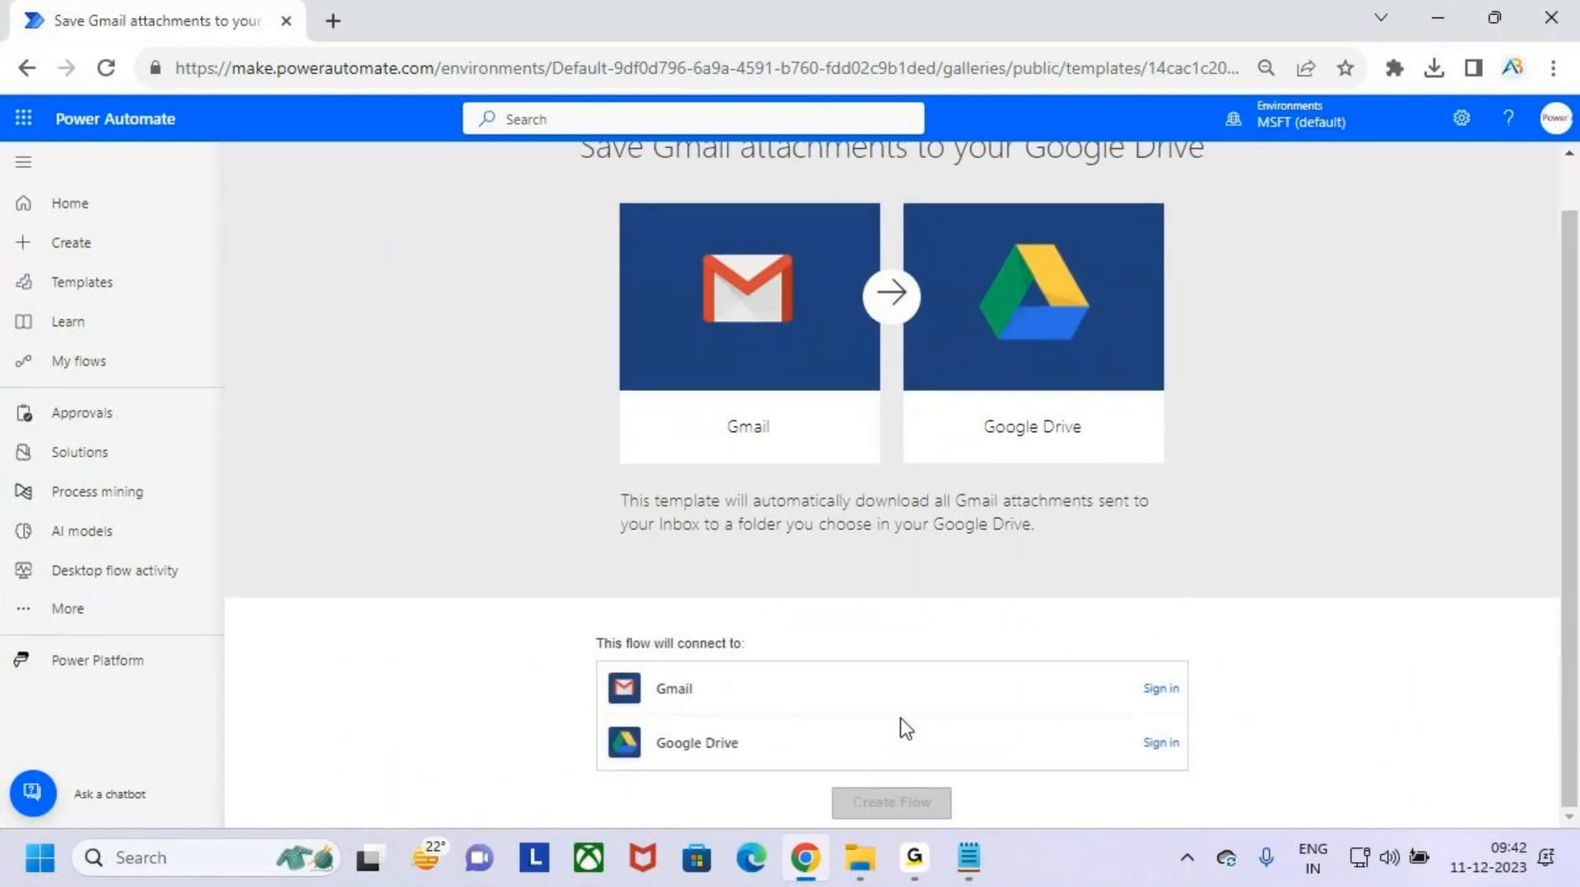
{"action": "scroll", "coordinate": [974, 430], "scroll_direction": "up", "scroll_amount": 1}
{"action": "key", "text": "ctrl+2"}
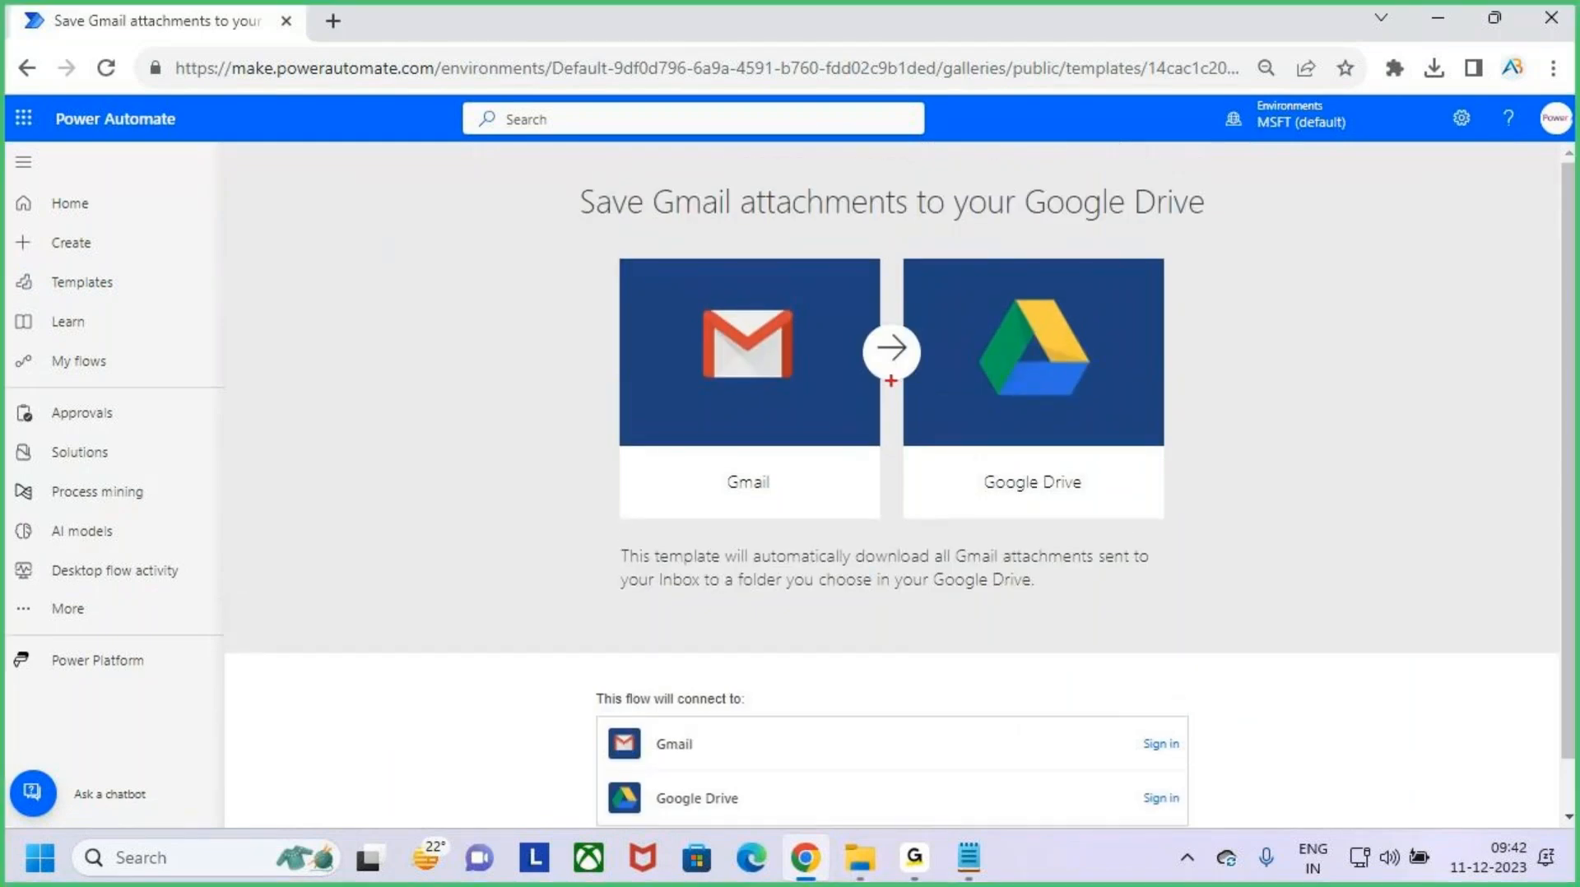
{"action": "left_click_drag", "start_coordinate": [865, 362], "coordinate": [936, 355]}
{"action": "key", "text": "Escape"}
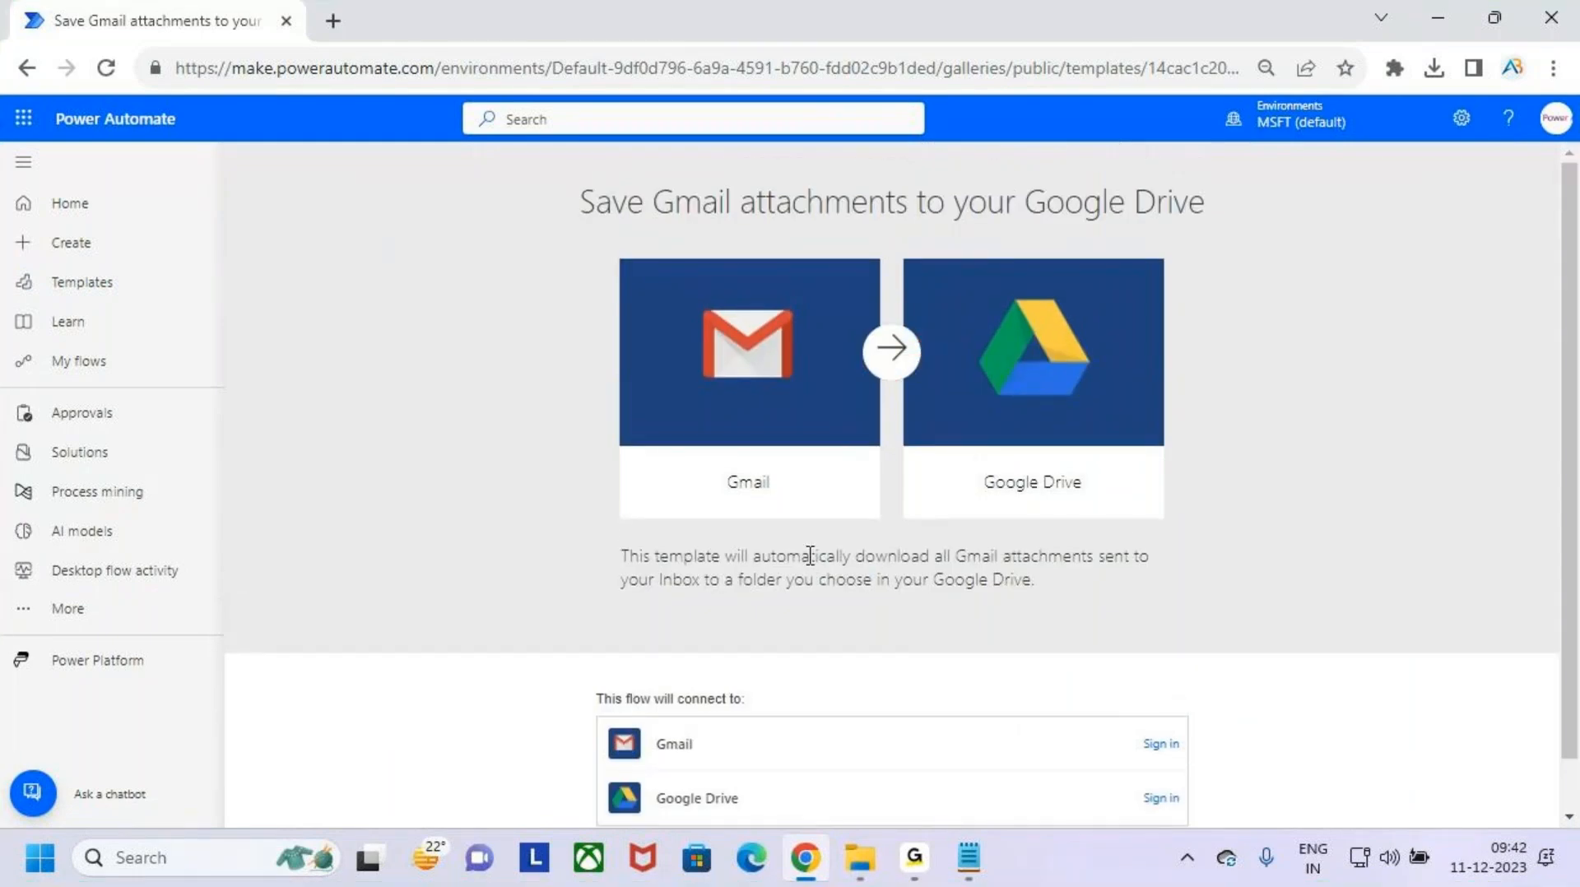
{"action": "key", "text": "ctrl+2"}
{"action": "mouse_move", "coordinate": [605, 540]}
{"action": "left_mouse_down"}
{"action": "mouse_move", "coordinate": [818, 576]}
{"action": "mouse_move", "coordinate": [1170, 570]}
{"action": "left_mouse_up"}
{"action": "left_click_drag", "start_coordinate": [664, 599], "coordinate": [774, 599]}
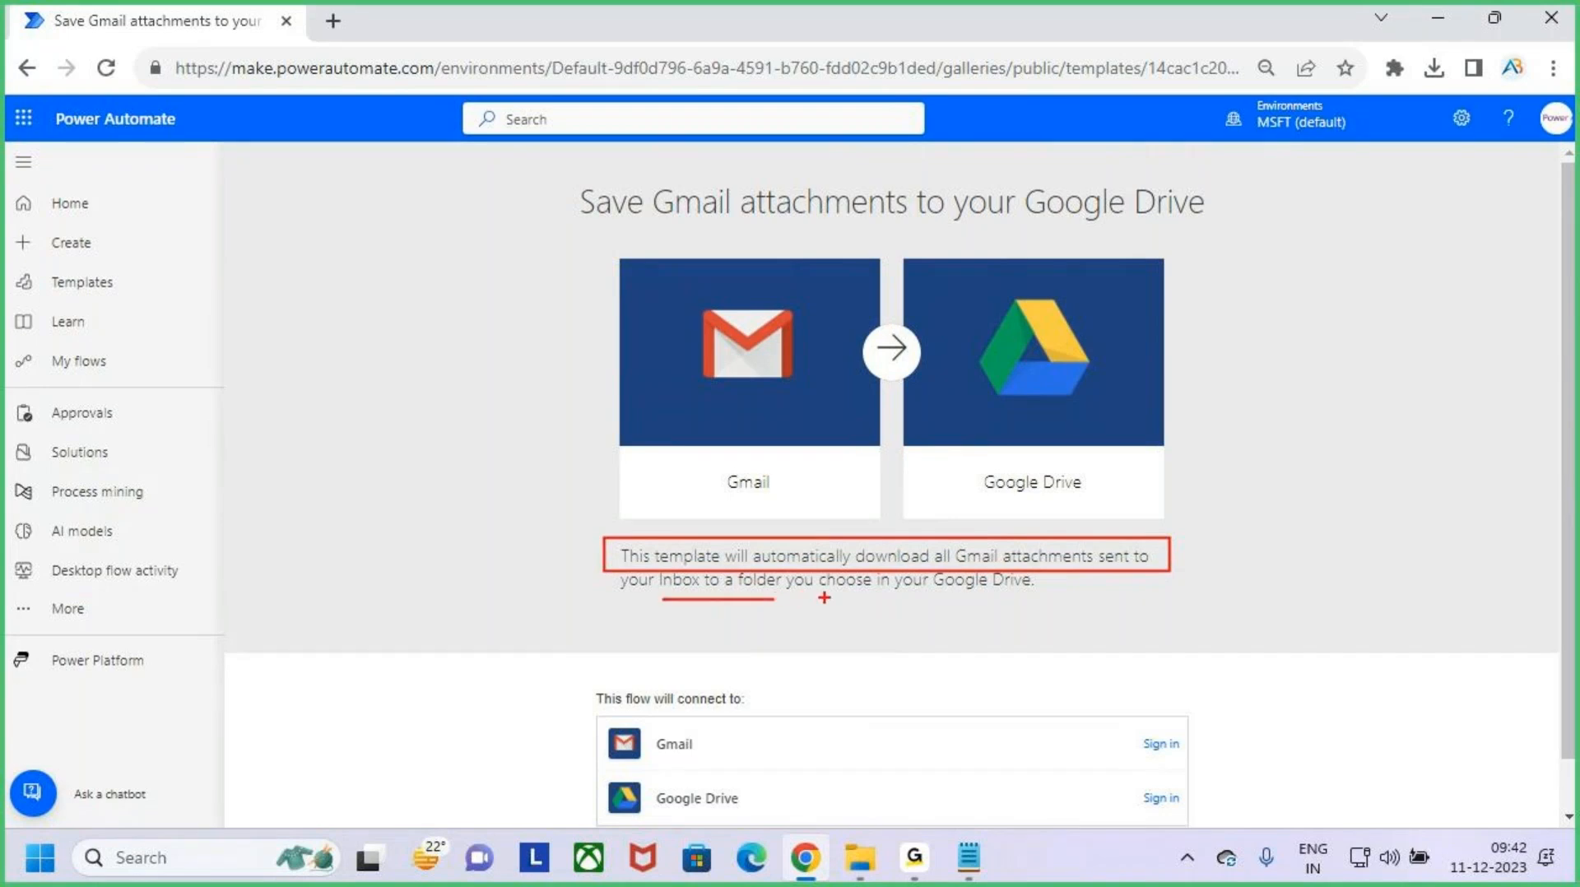
{"action": "left_click_drag", "start_coordinate": [823, 598], "coordinate": [1032, 596]}
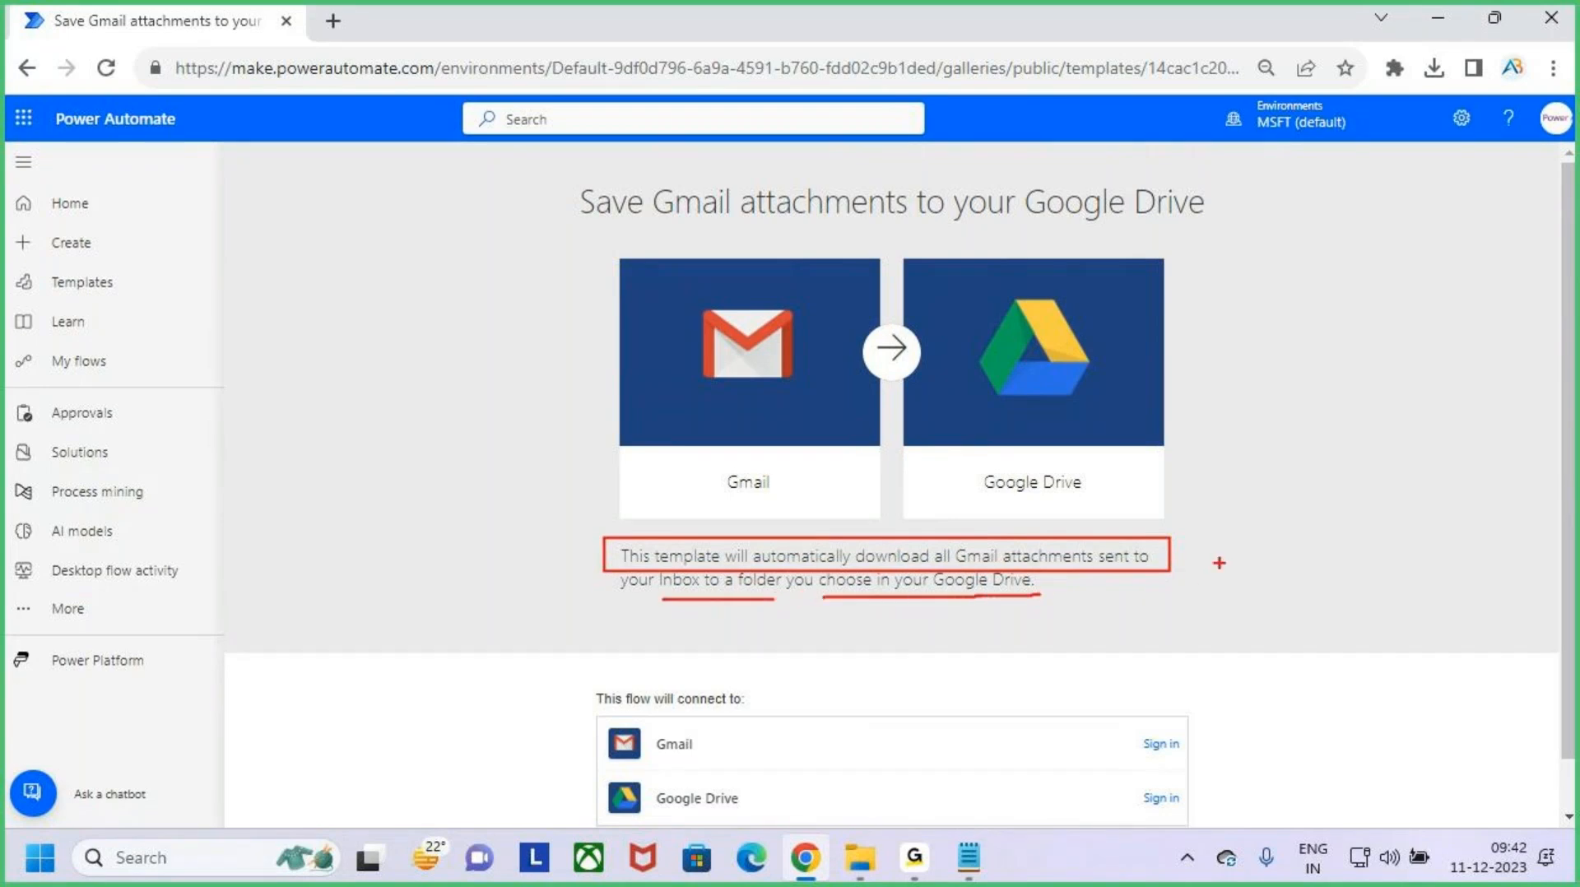
{"action": "key", "text": "Escape"}
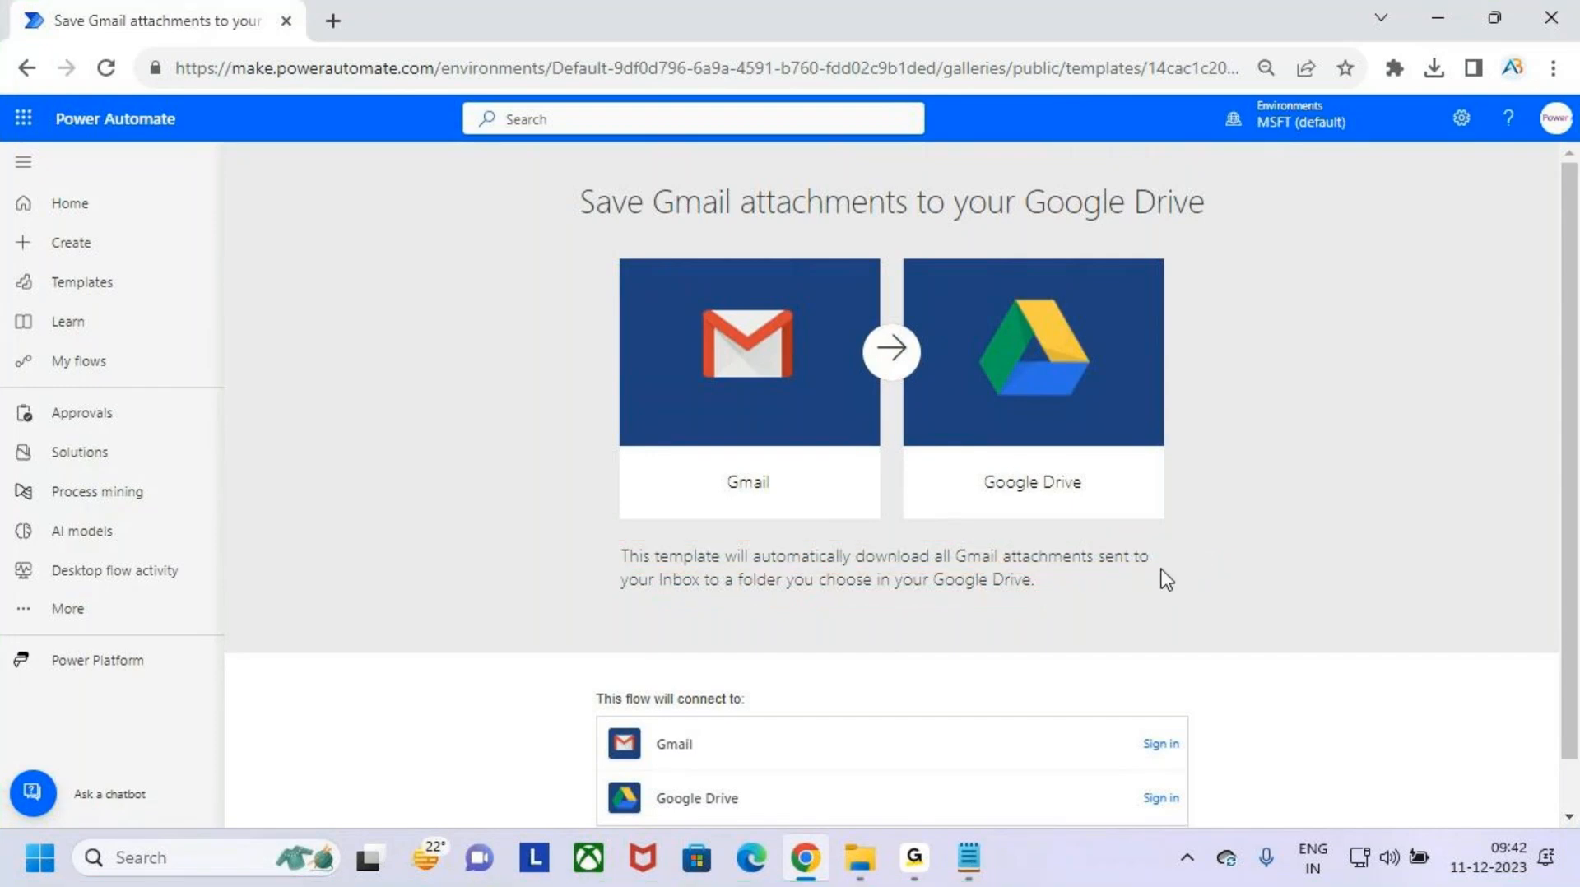
{"action": "key", "text": "ctrl+2"}
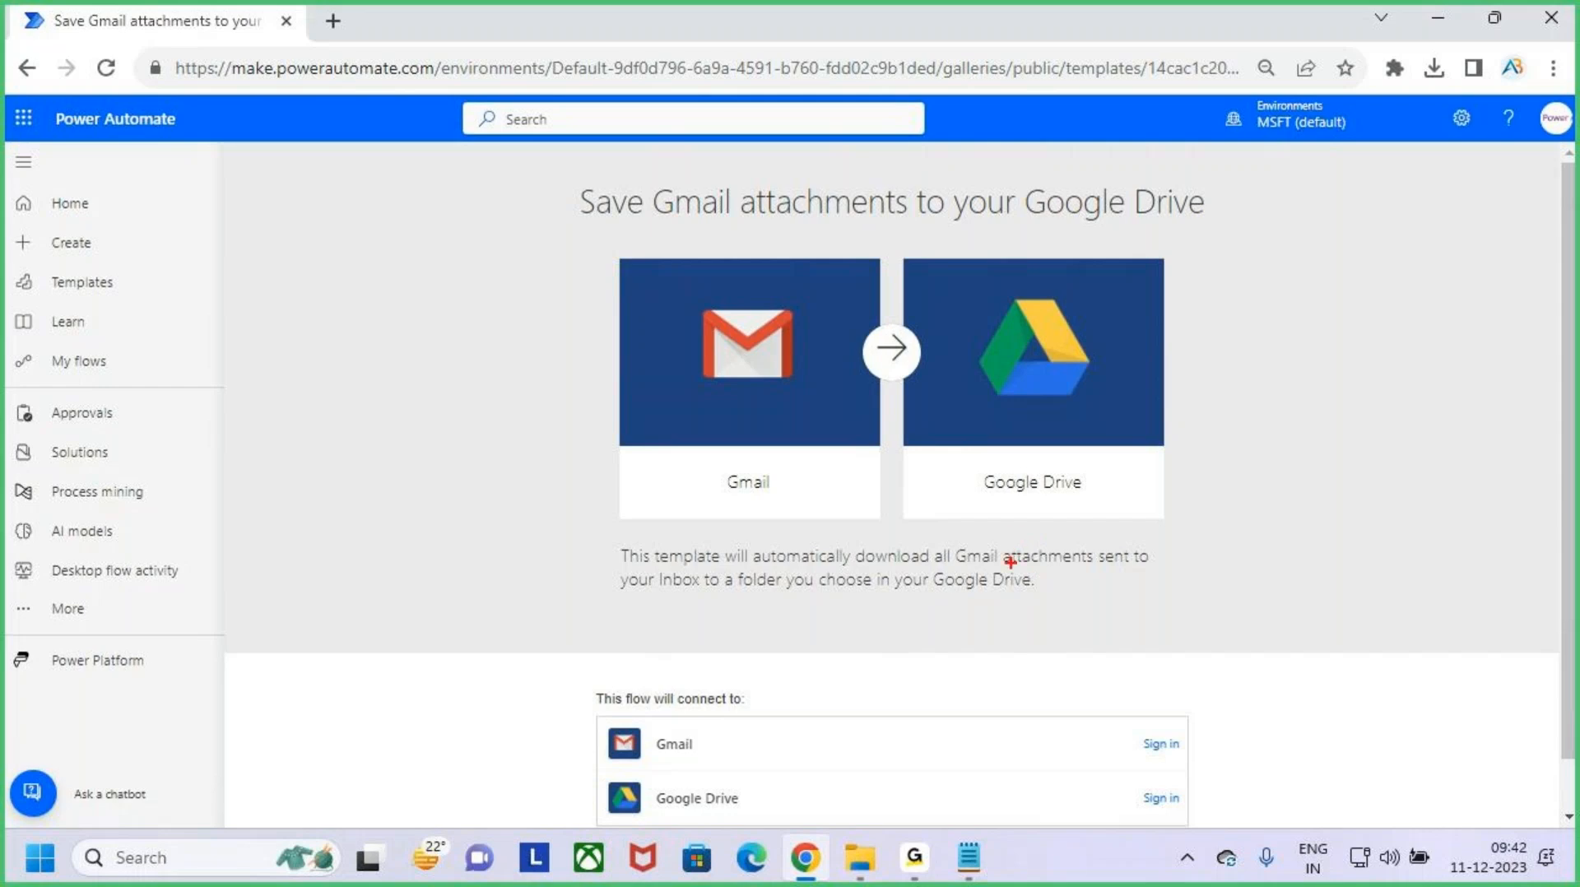
{"action": "left_click_drag", "start_coordinate": [931, 598], "coordinate": [1073, 594]}
{"action": "key", "text": "Escape"}
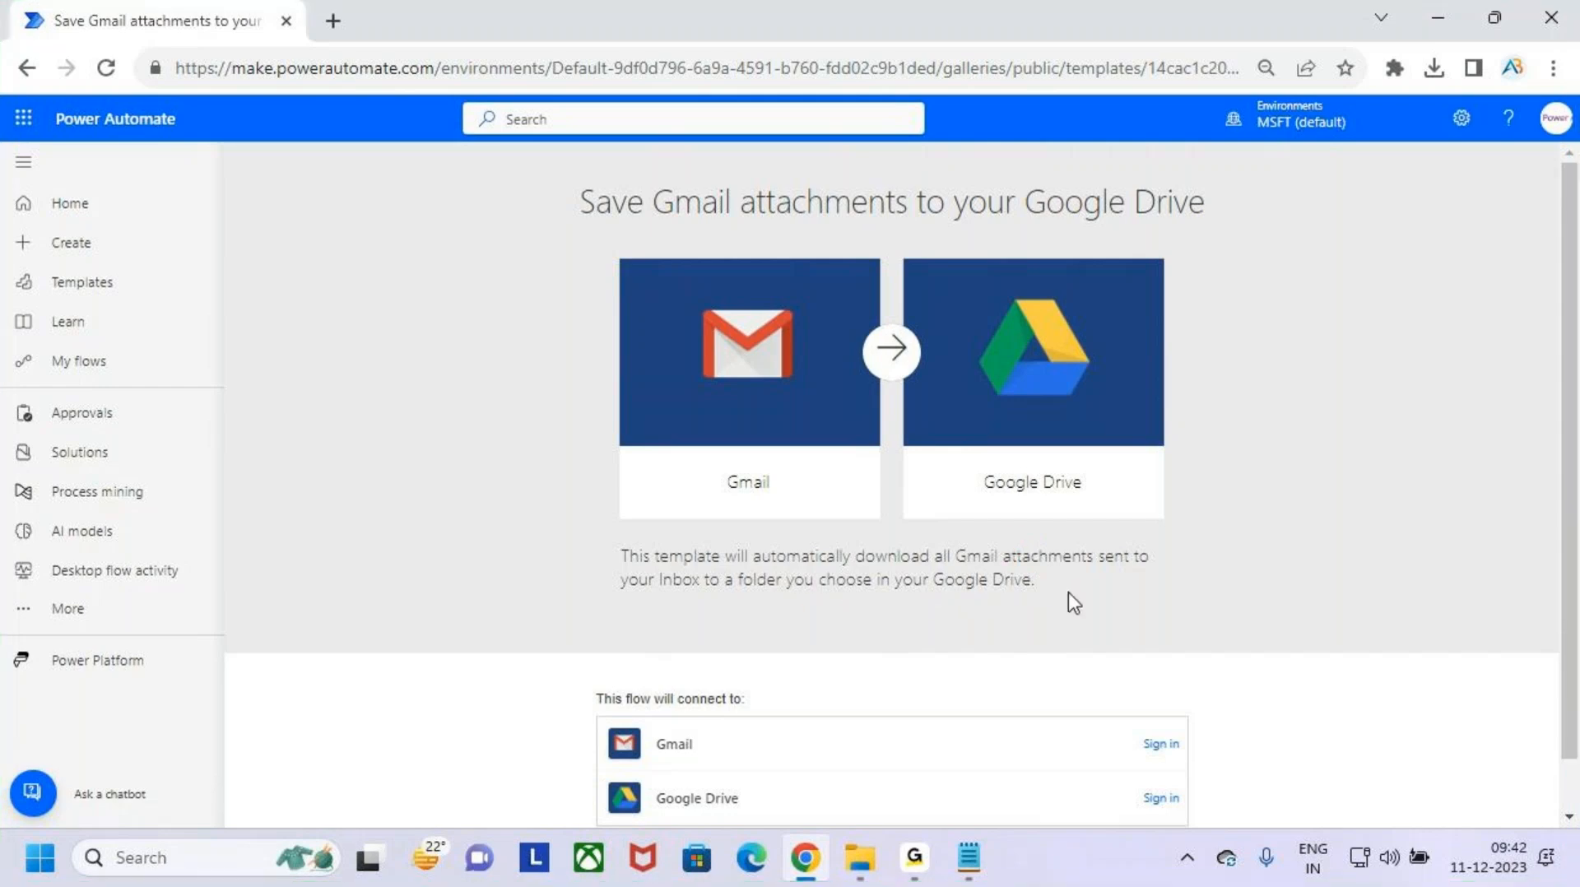
- Start signing in to the template's Gmail connection with the authentication type "Use default shared application"
{"action": "scroll", "coordinate": [1119, 638], "scroll_direction": "down", "scroll_amount": 1}
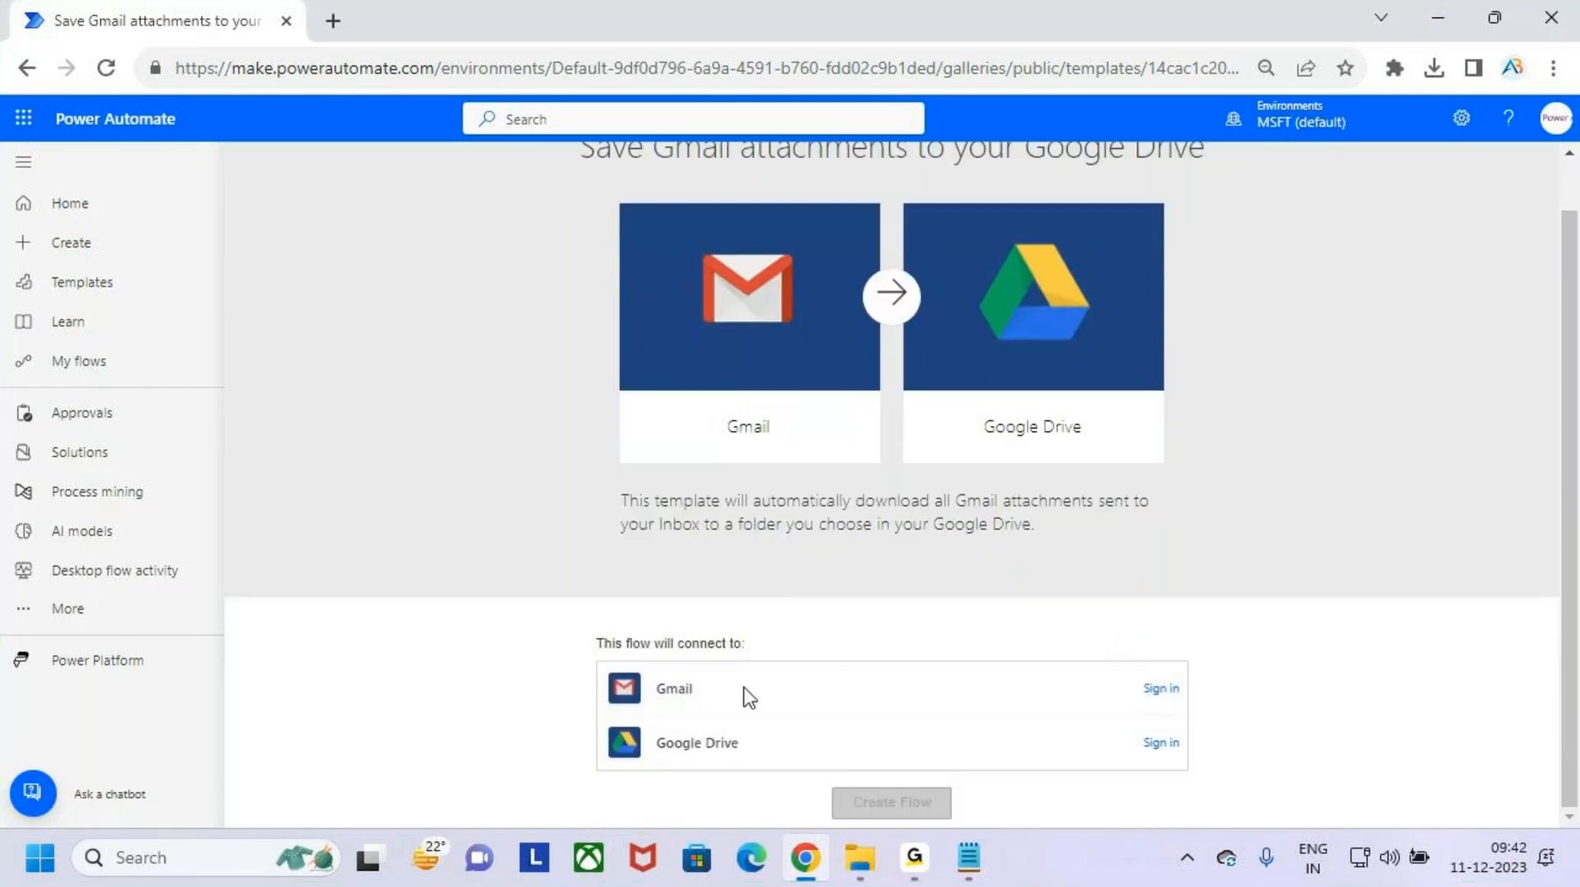
{"action": "left_click", "coordinate": [1161, 690]}
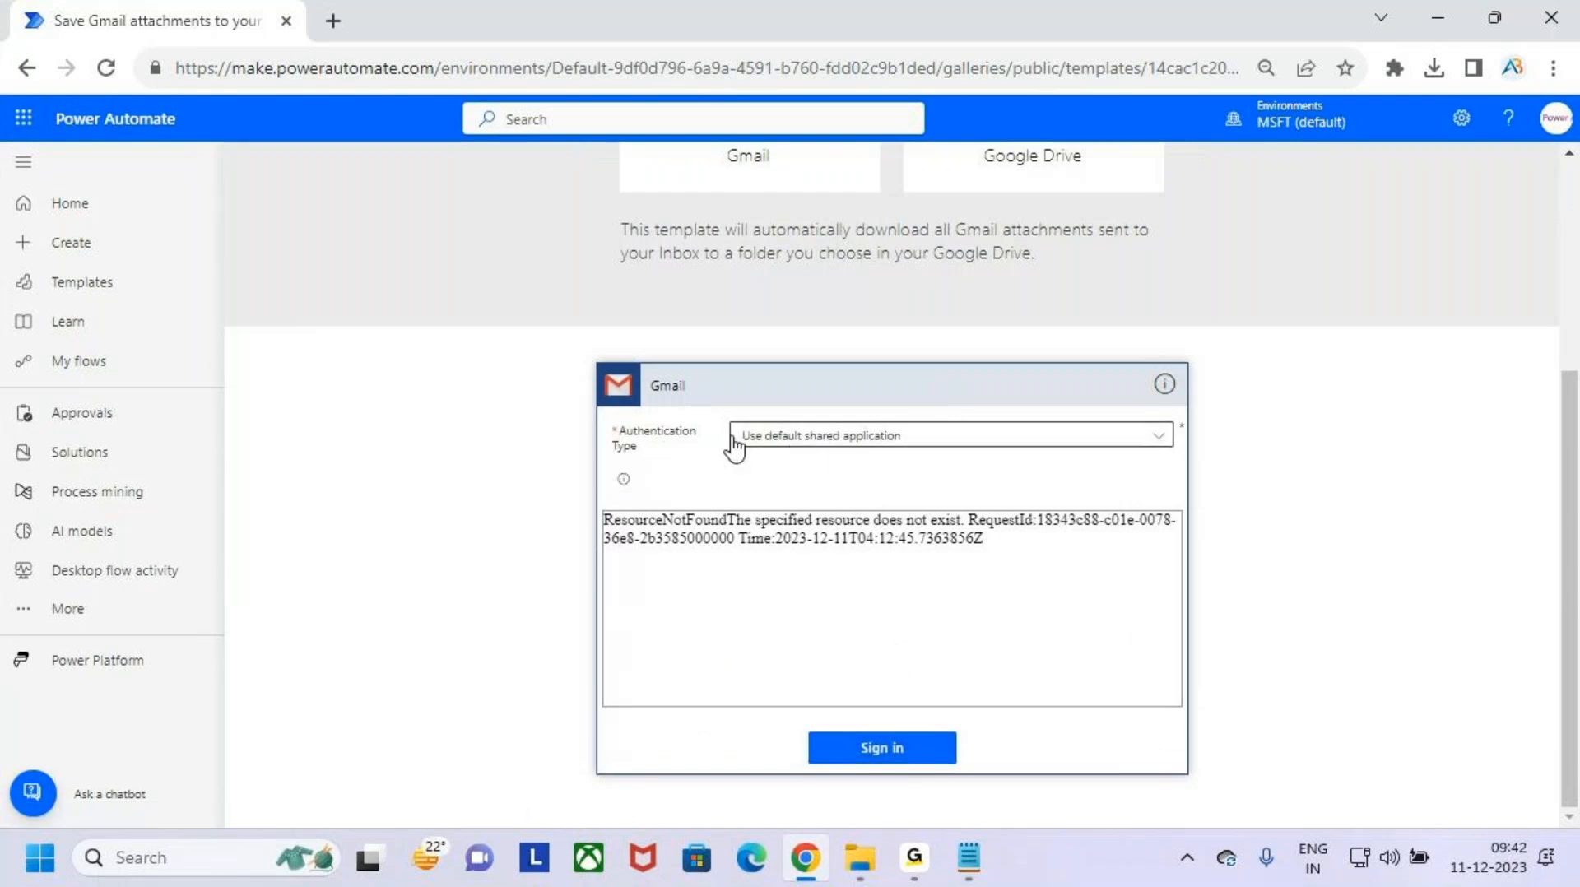
{"action": "left_click", "coordinate": [1160, 440]}
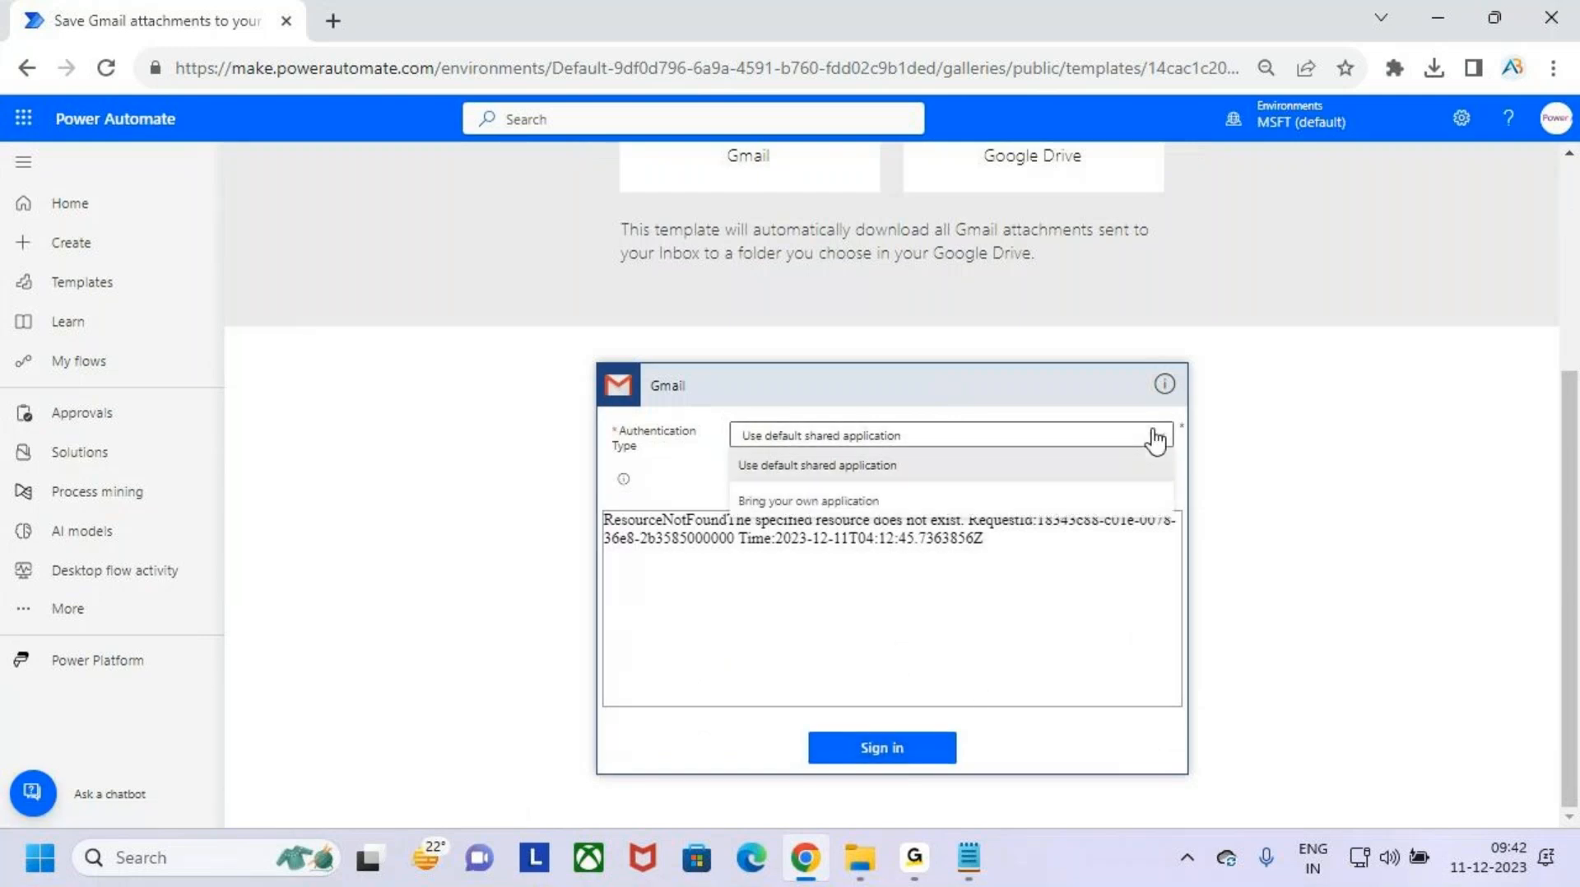
{"action": "left_click", "coordinate": [1028, 464]}
{"action": "left_click", "coordinate": [926, 746]}
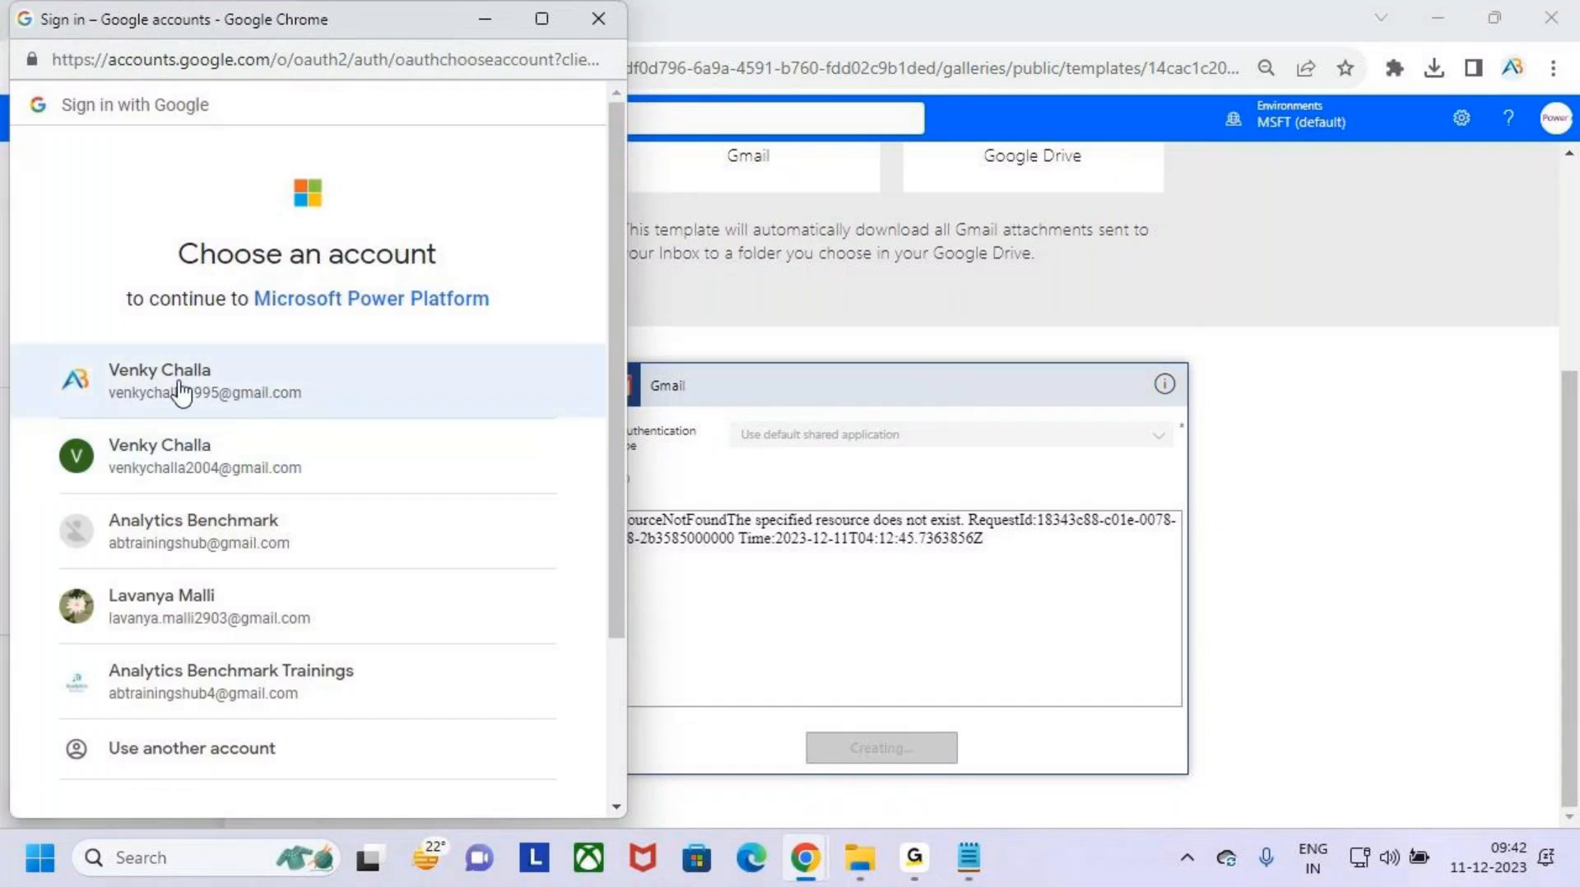
- Choose the first listed Google account and allow Microsoft Power Platform to access its Gmail
{"action": "left_click", "coordinate": [396, 392]}
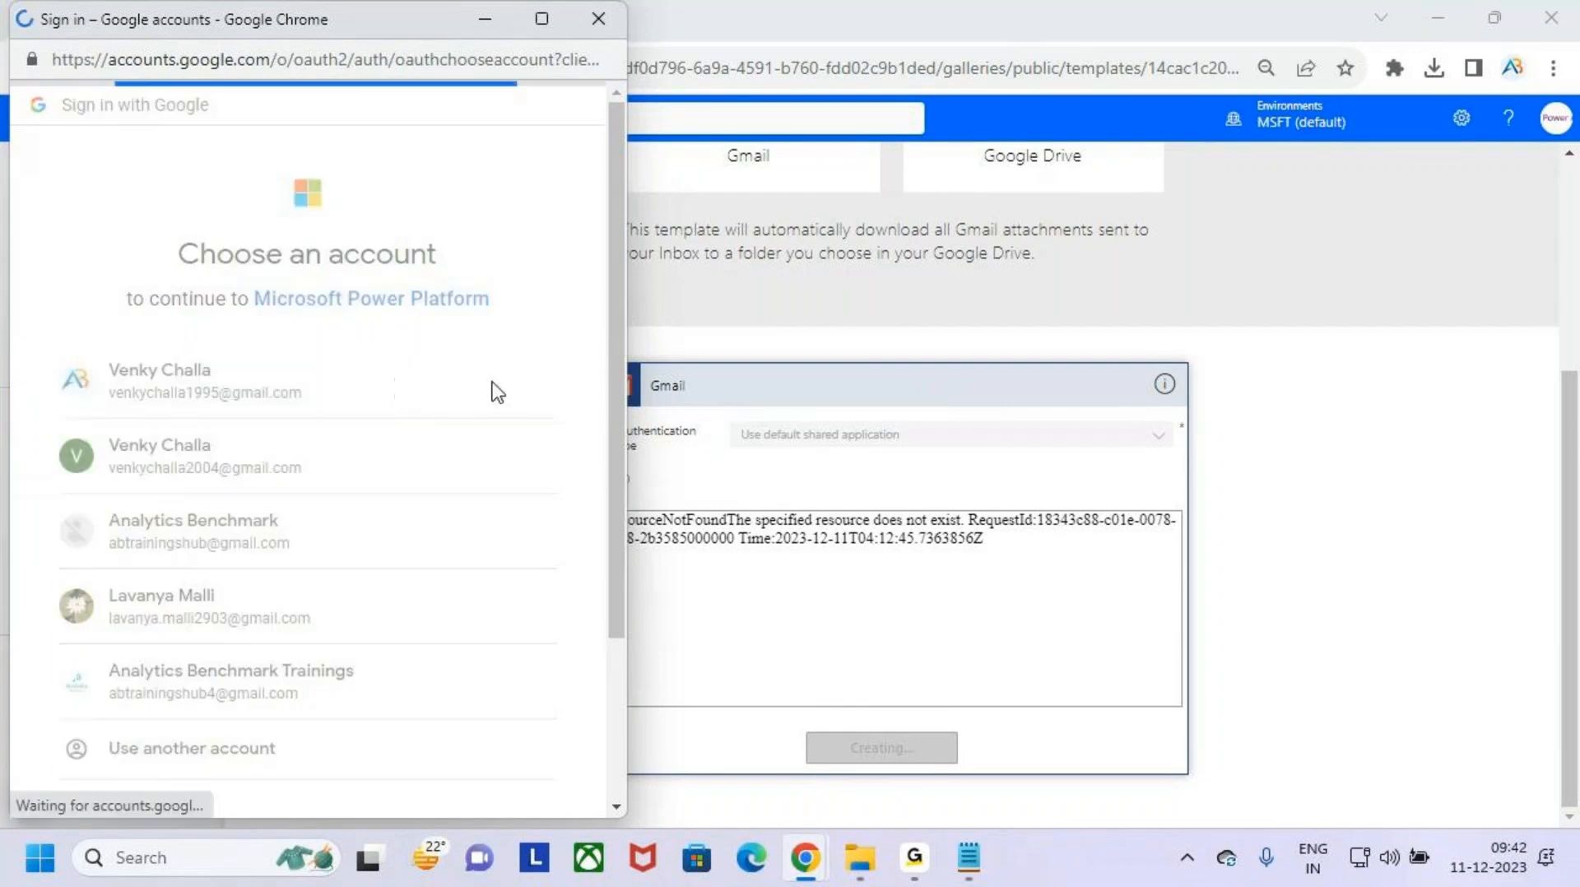
{"action": "scroll", "coordinate": [461, 535], "scroll_direction": "down", "scroll_amount": 2}
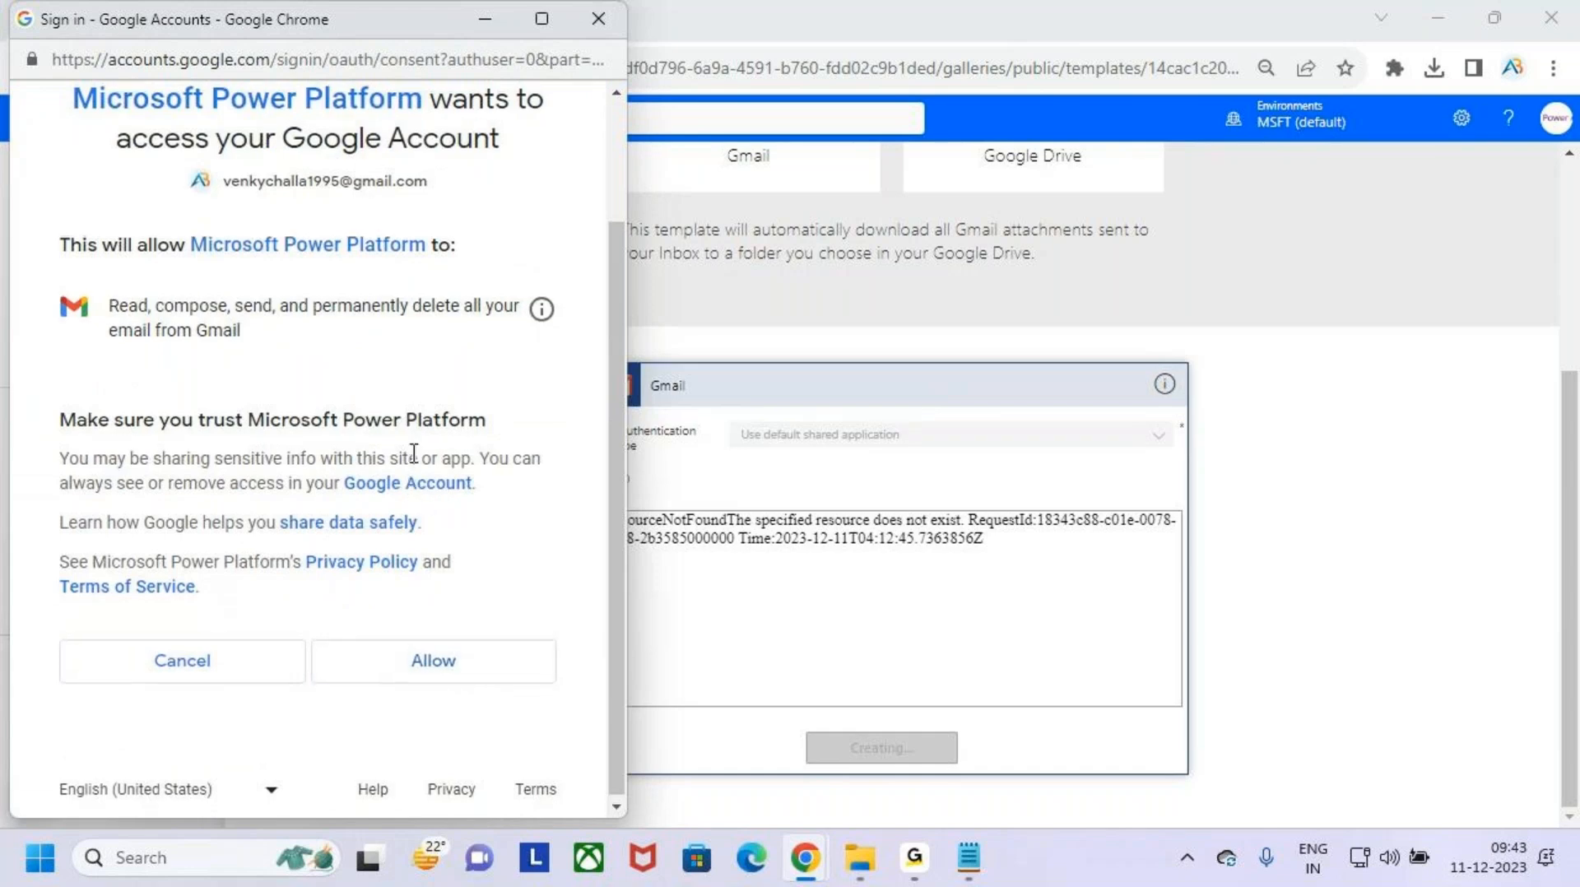
{"action": "scroll", "coordinate": [105, 282], "scroll_direction": "up", "scroll_amount": 2}
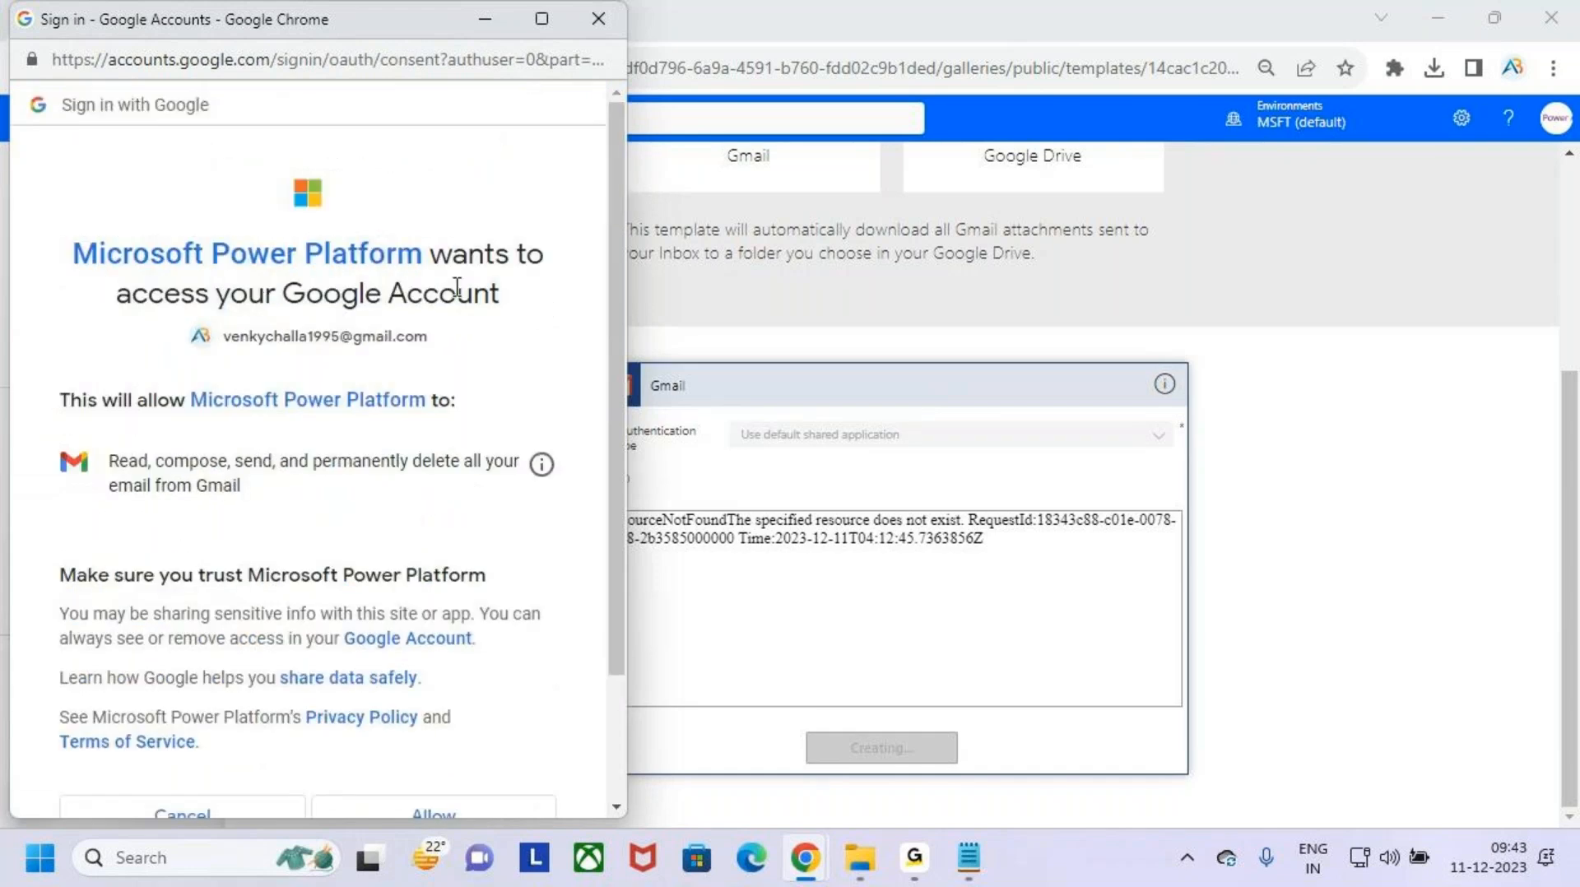
{"action": "scroll", "coordinate": [462, 536], "scroll_direction": "down", "scroll_amount": 2}
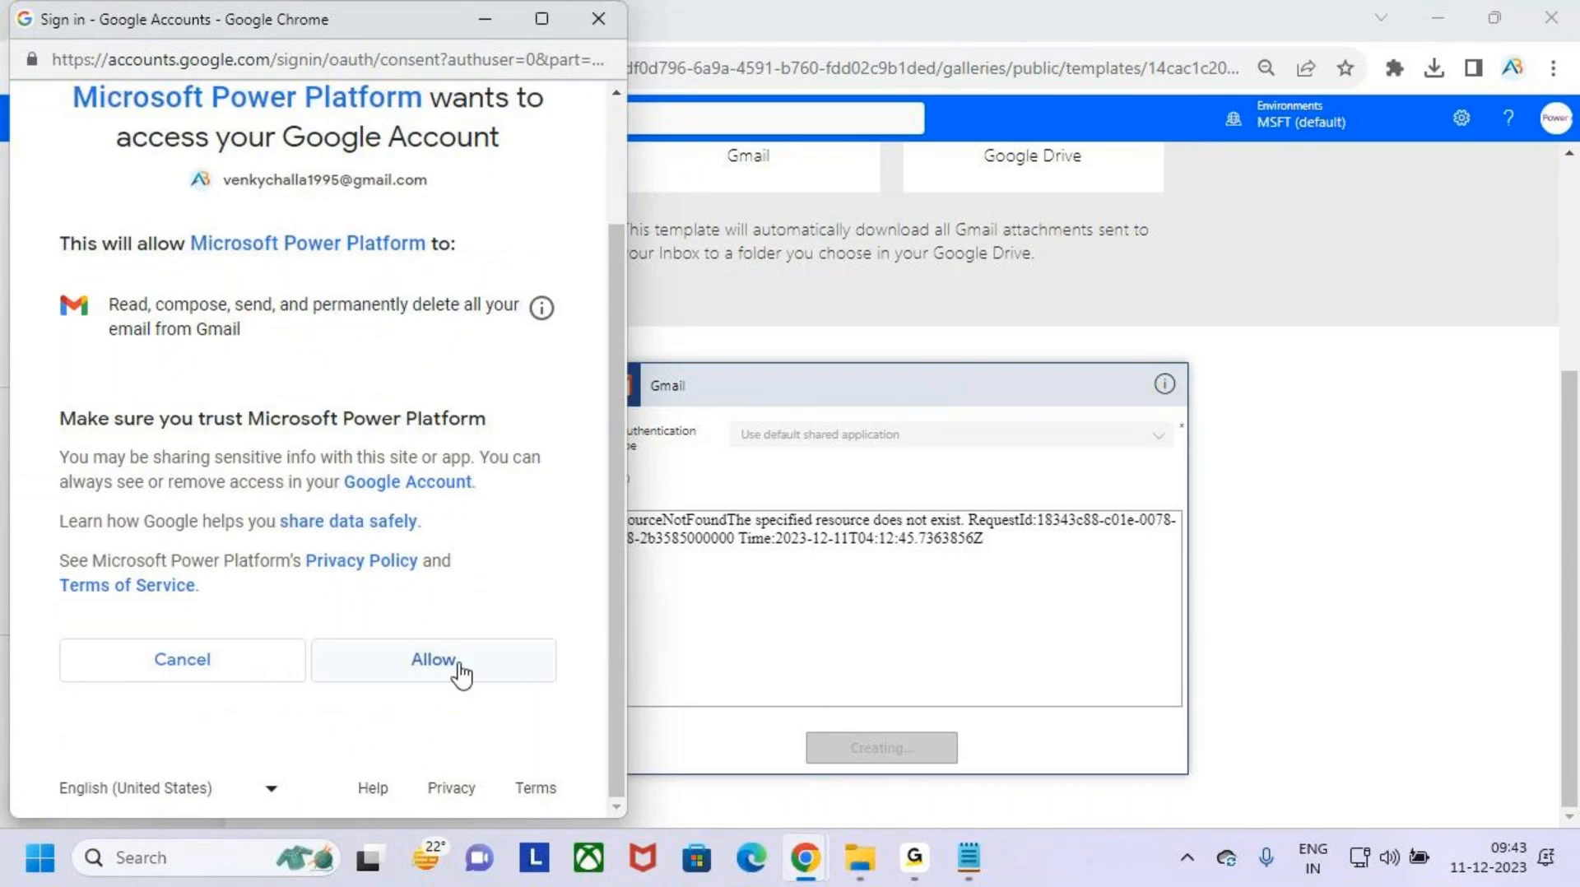
{"action": "left_click", "coordinate": [470, 668]}
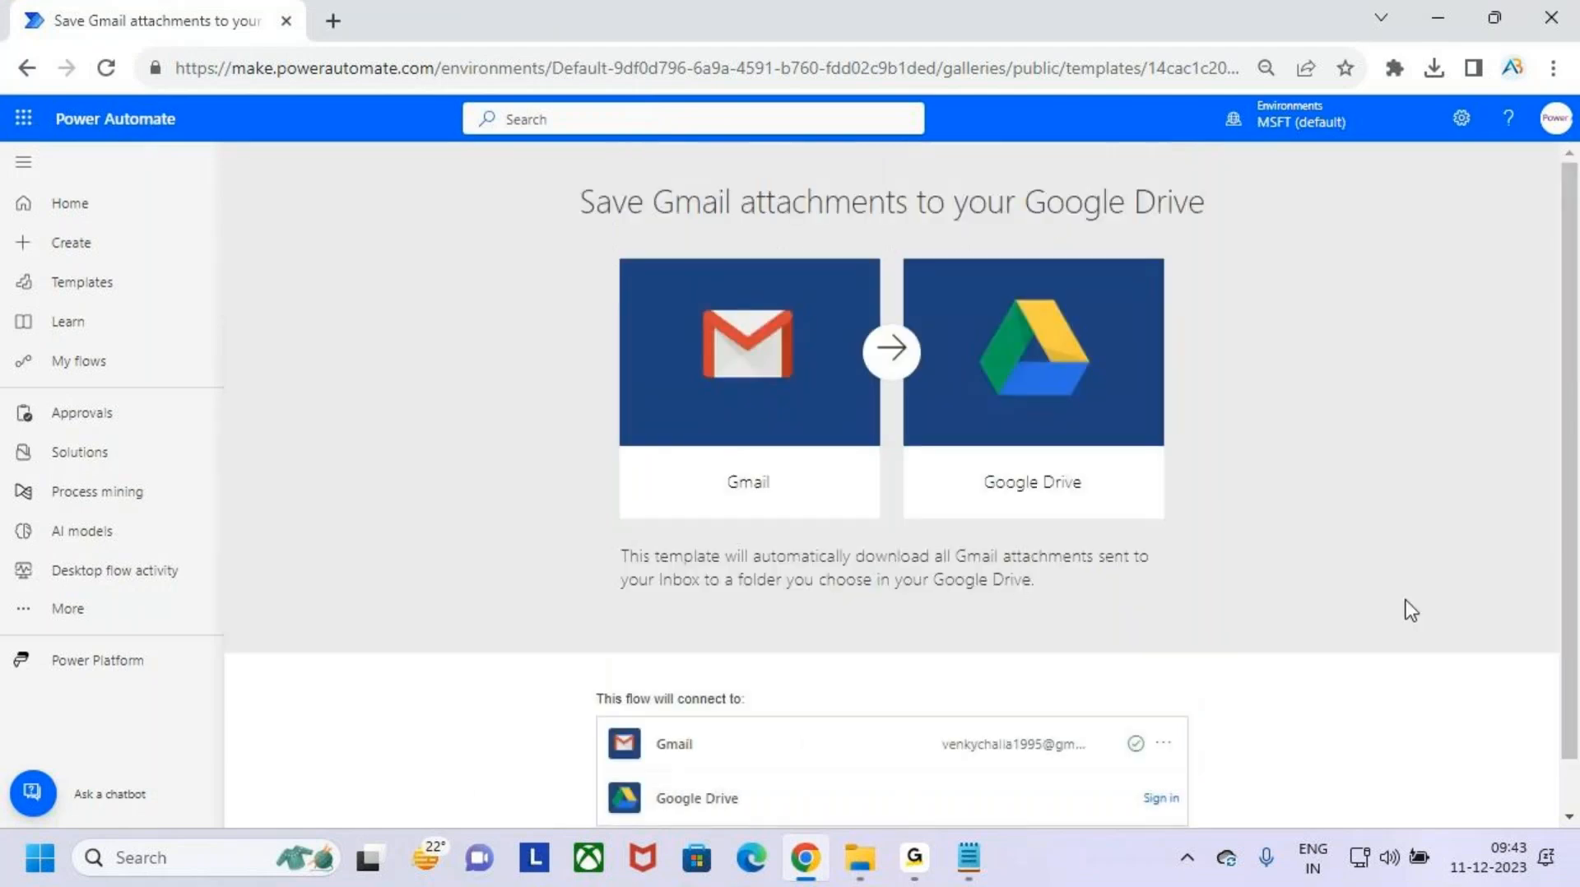
- Check which account the template's Gmail connection uses in the list of connections
{"action": "scroll", "coordinate": [1403, 600], "scroll_direction": "down", "scroll_amount": 2}
{"action": "key", "text": "ctrl+2"}
{"action": "left_click_drag", "start_coordinate": [923, 669], "coordinate": [1115, 714]}
{"action": "left_click_drag", "start_coordinate": [1035, 647], "coordinate": [1033, 667]}
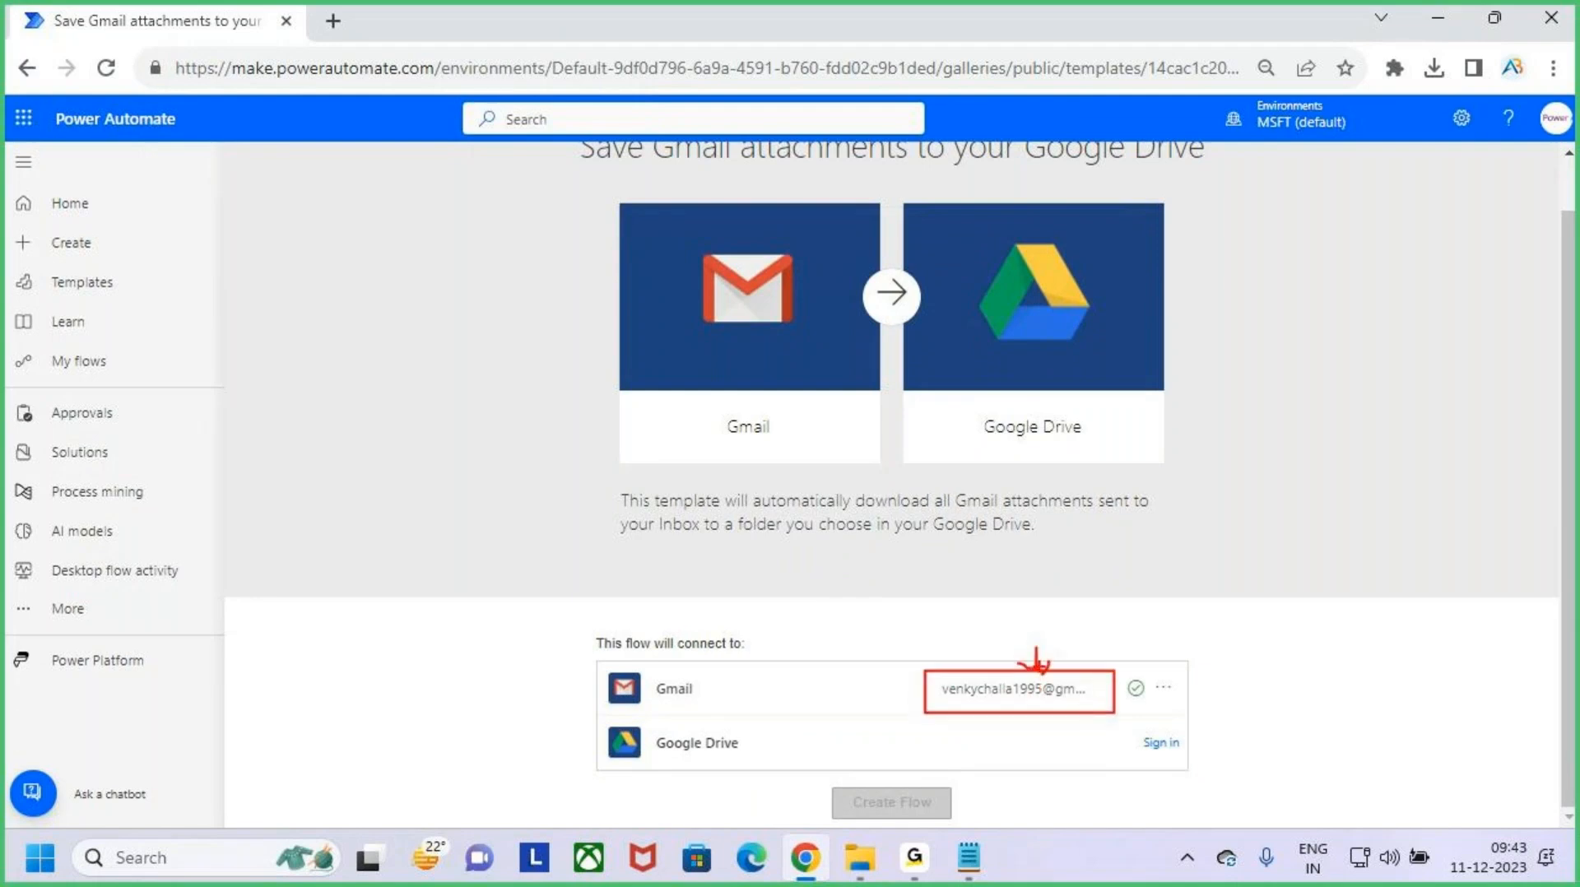
{"action": "key", "text": "Escape"}
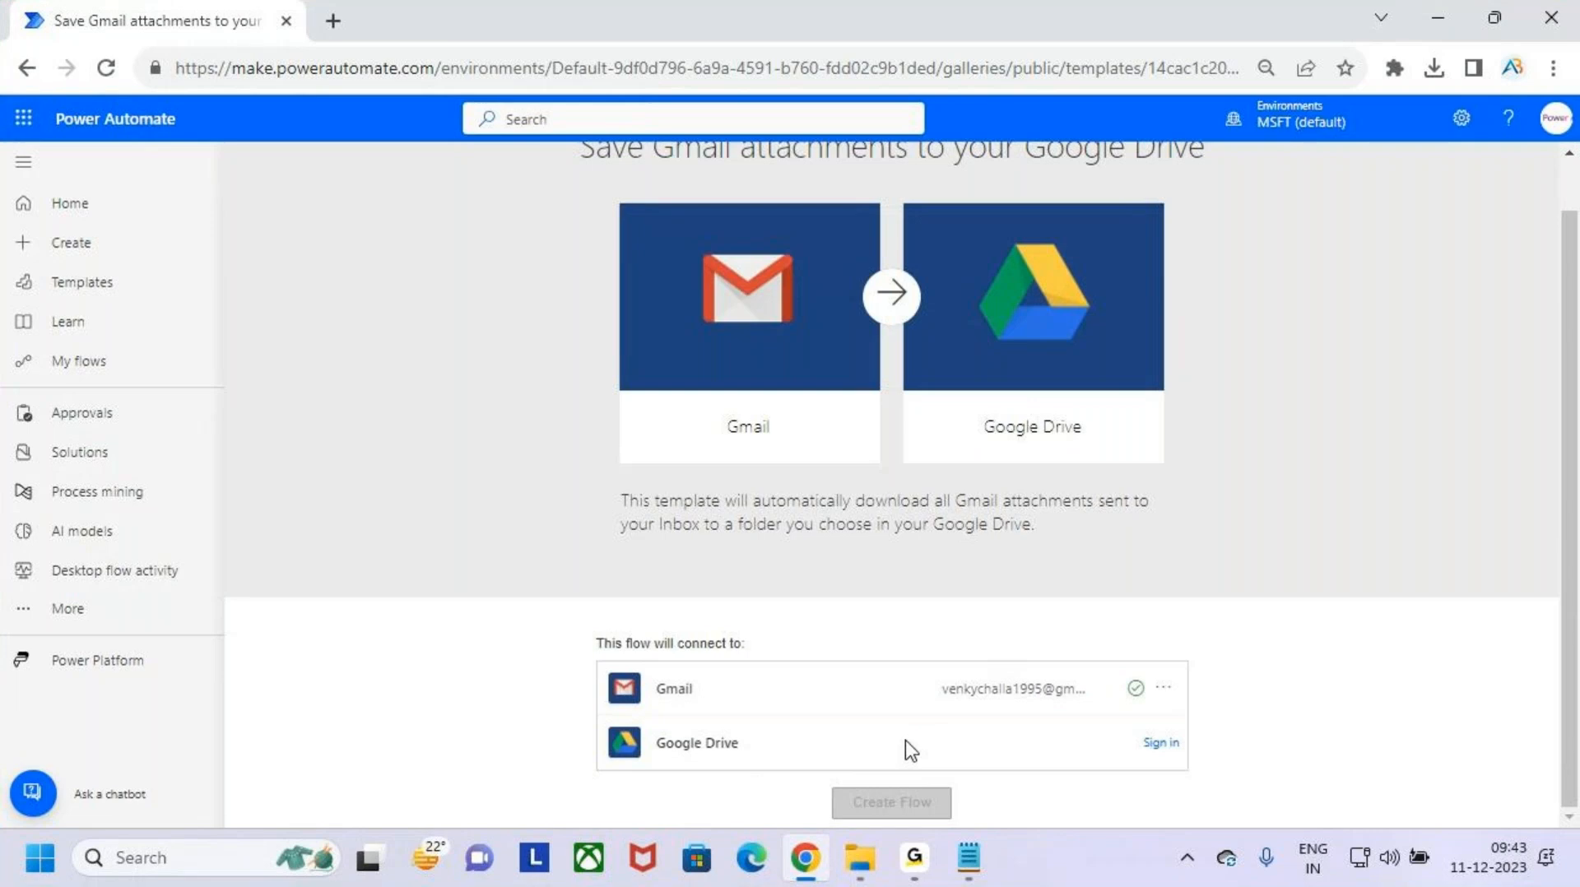
{"action": "key", "text": "ctrl+2"}
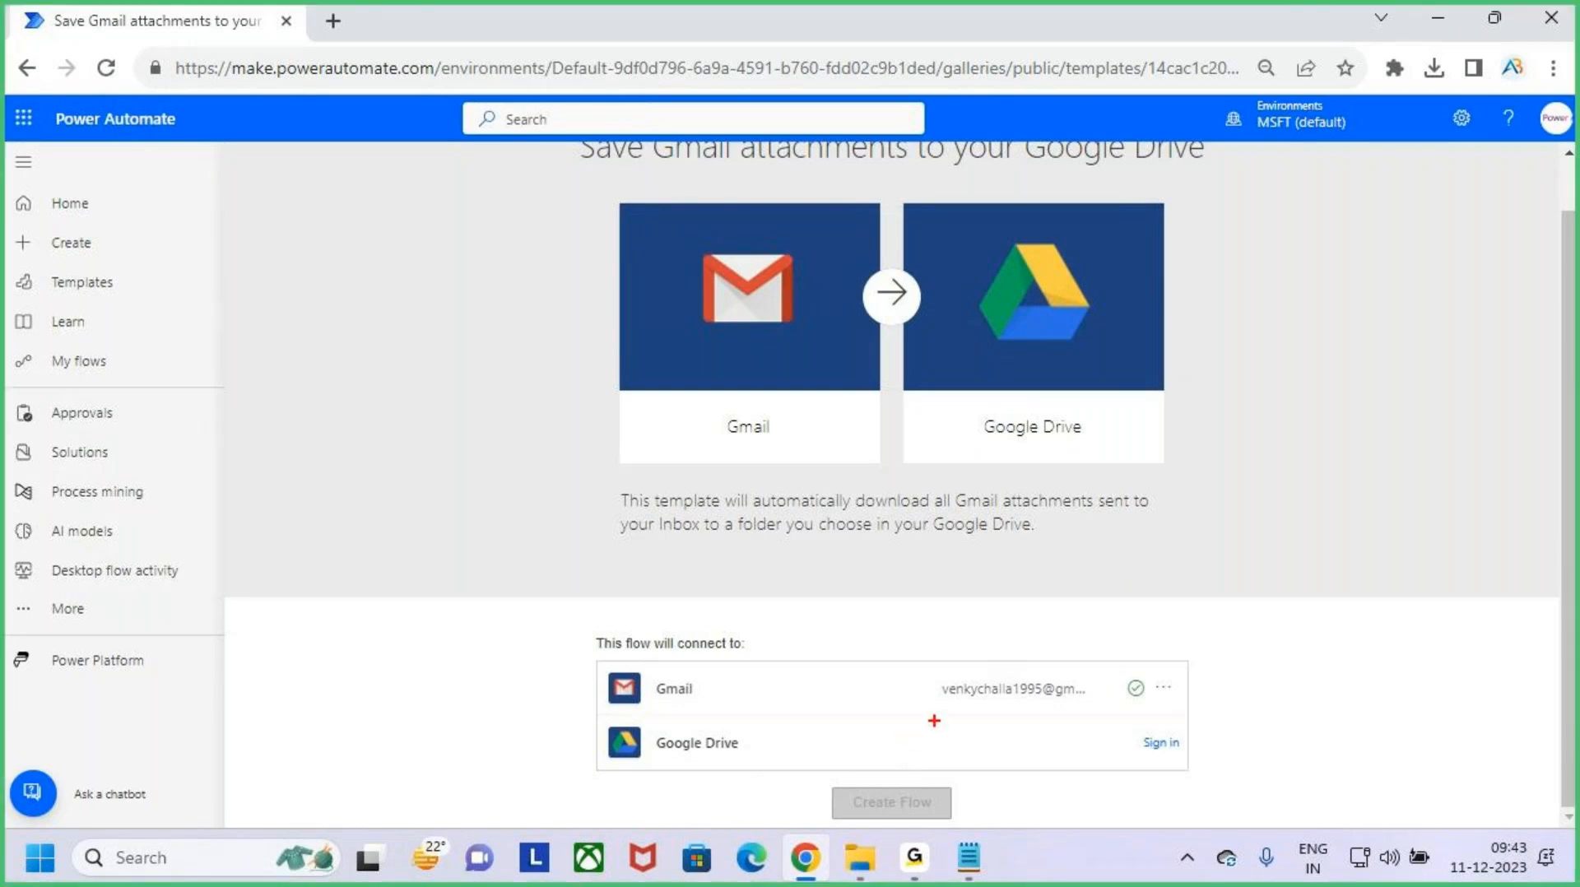
{"action": "left_click_drag", "start_coordinate": [932, 670], "coordinate": [1095, 706]}
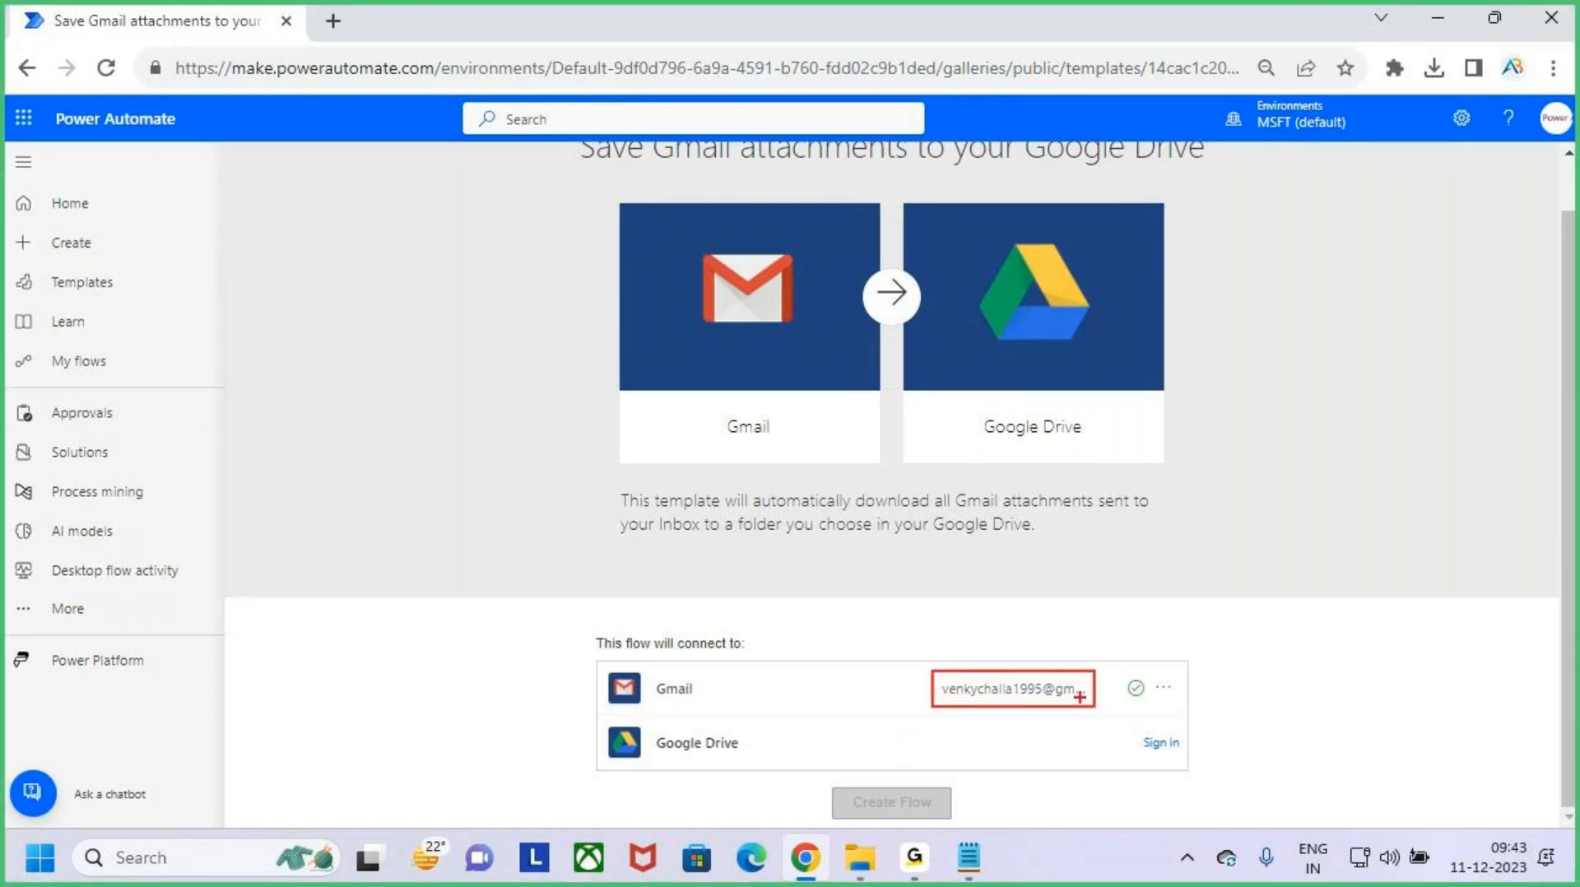
{"action": "left_click_drag", "start_coordinate": [1007, 635], "coordinate": [1007, 665]}
{"action": "key", "text": "Escape"}
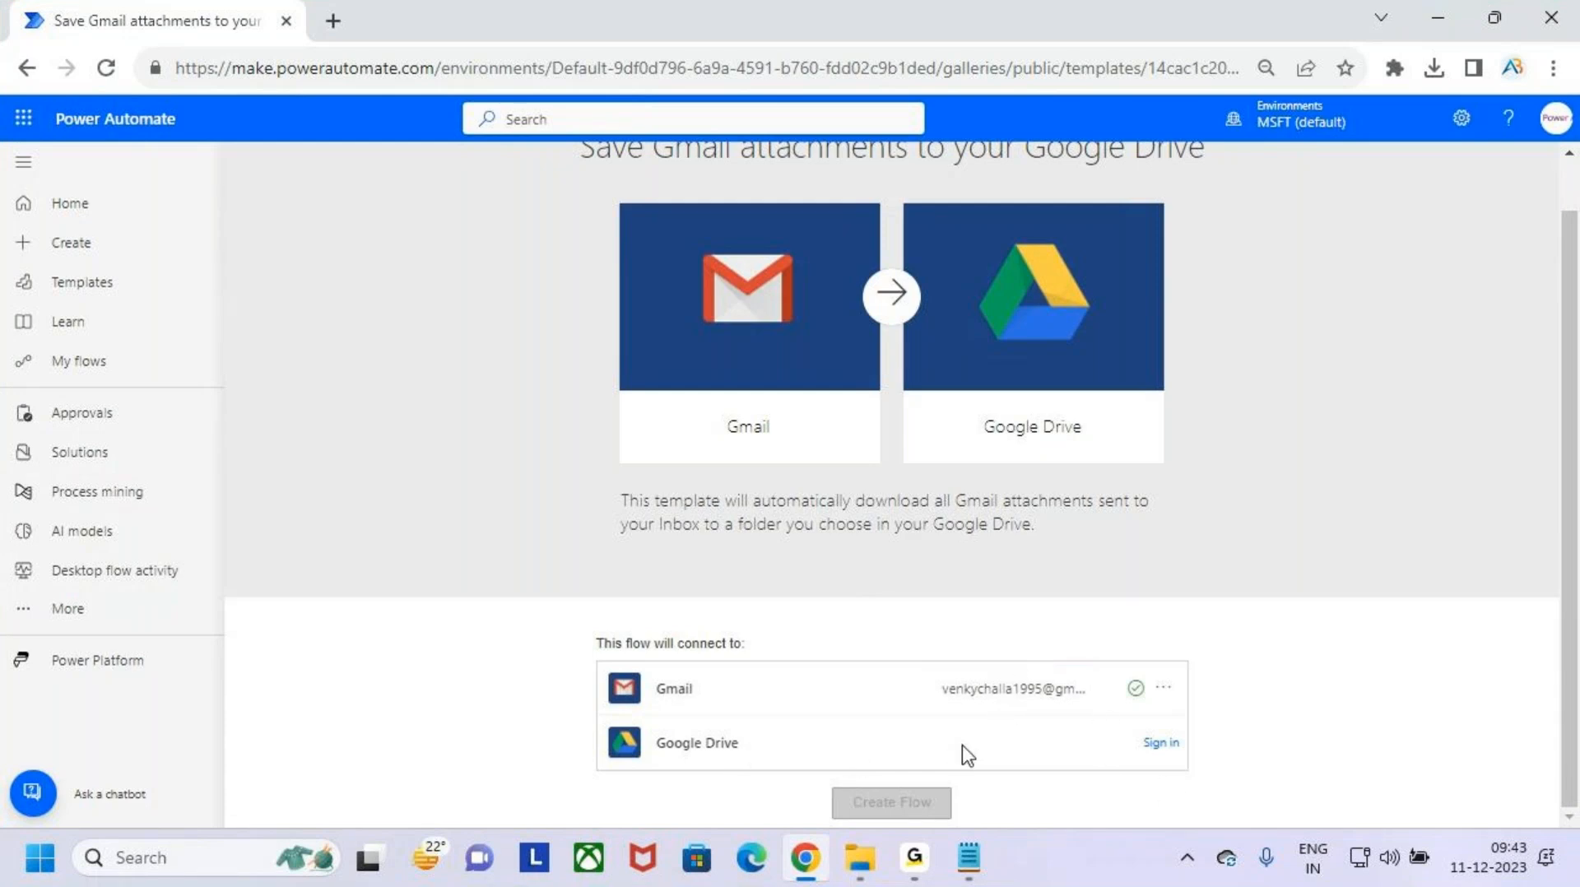
{"action": "key", "text": "ctrl+2"}
{"action": "mouse_move", "coordinate": [298, 318]}
{"action": "left_mouse_down"}
{"action": "mouse_move", "coordinate": [317, 302]}
{"action": "mouse_move", "coordinate": [338, 358]}
{"action": "left_mouse_up"}
{"action": "mouse_move", "coordinate": [374, 317]}
{"action": "left_mouse_down"}
{"action": "mouse_move", "coordinate": [383, 339]}
{"action": "mouse_move", "coordinate": [407, 329]}
{"action": "mouse_move", "coordinate": [400, 362]}
{"action": "mouse_move", "coordinate": [451, 362]}
{"action": "left_mouse_up"}
{"action": "left_click_drag", "start_coordinate": [445, 314], "coordinate": [490, 302]}
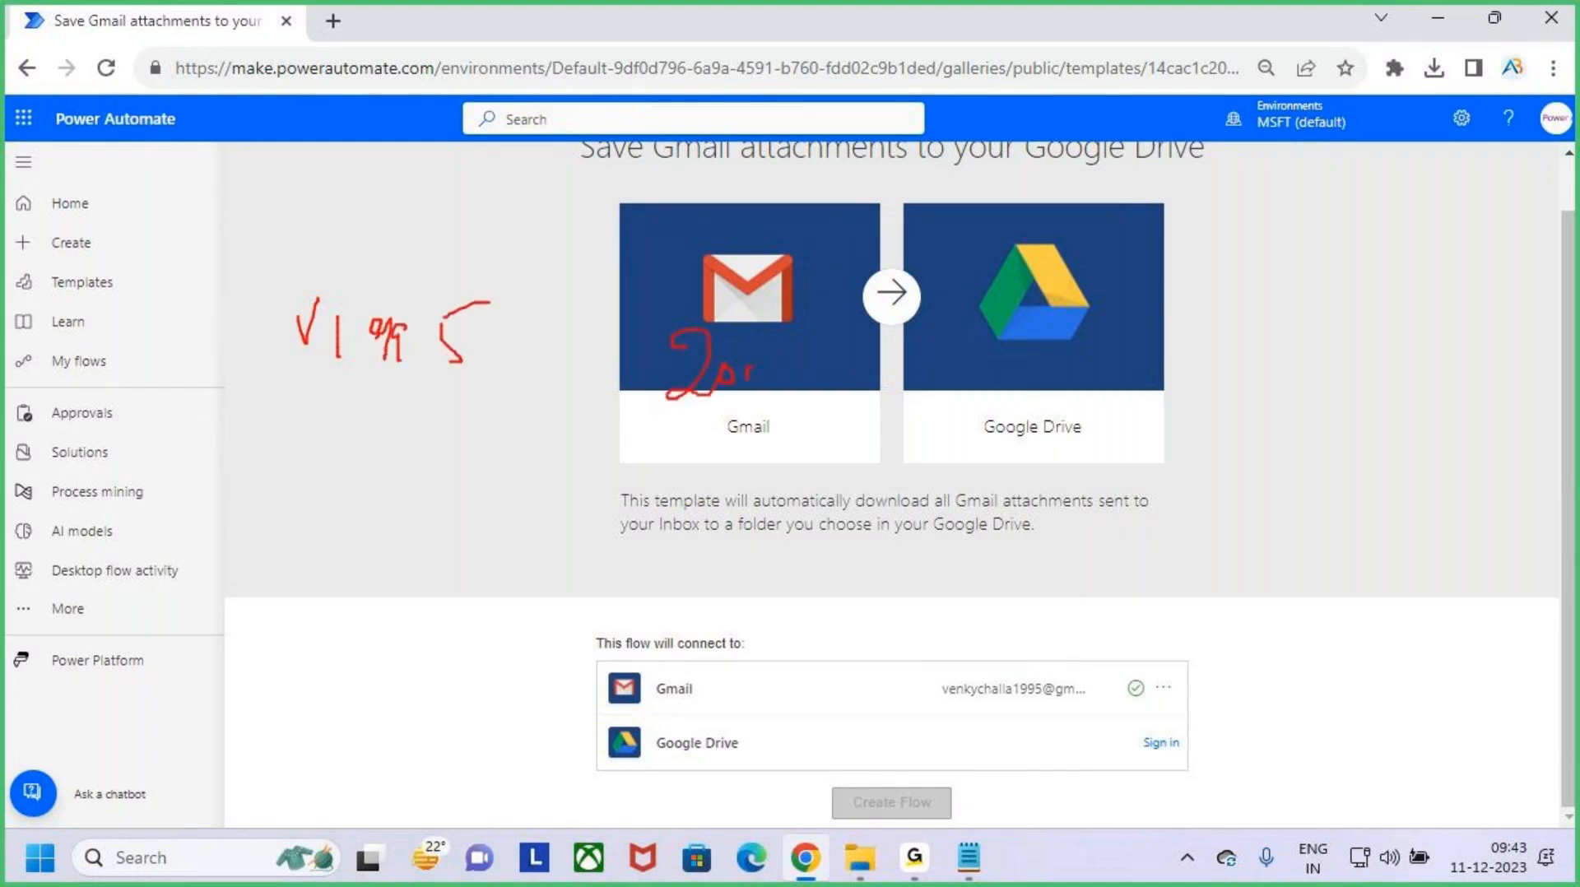
{"action": "mouse_move", "coordinate": [487, 303]}
{"action": "left_mouse_down"}
{"action": "mouse_move", "coordinate": [387, 258]}
{"action": "mouse_move", "coordinate": [267, 350]}
{"action": "mouse_move", "coordinate": [416, 418]}
{"action": "mouse_move", "coordinate": [414, 300]}
{"action": "left_mouse_up"}
{"action": "mouse_move", "coordinate": [398, 215]}
{"action": "left_mouse_down"}
{"action": "mouse_move", "coordinate": [398, 260]}
{"action": "mouse_move", "coordinate": [428, 221]}
{"action": "left_mouse_up"}
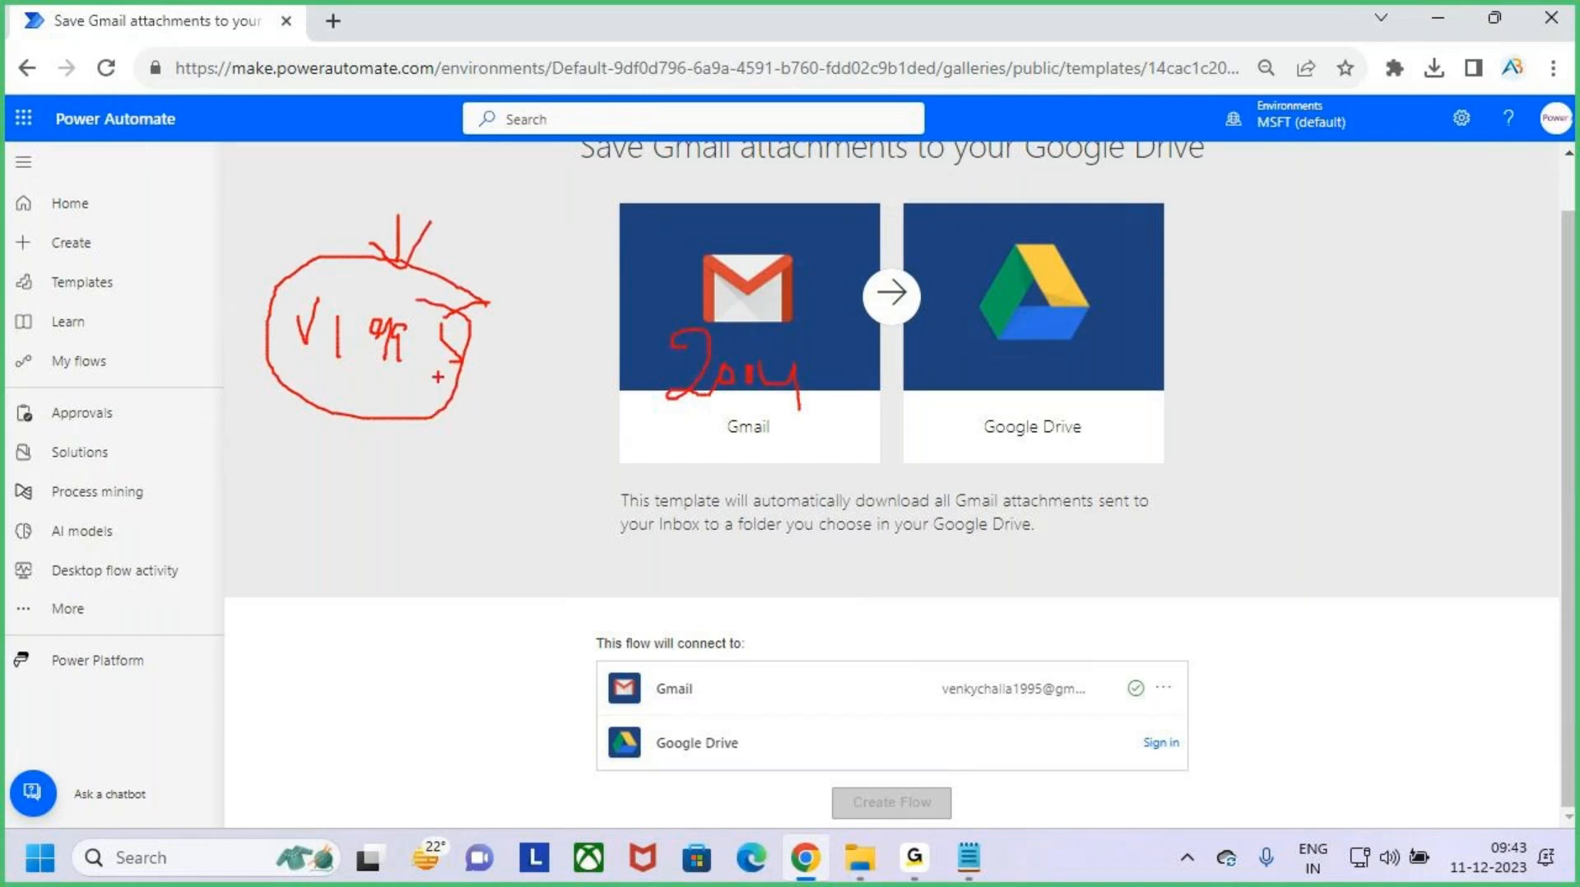
{"action": "mouse_move", "coordinate": [441, 396]}
{"action": "left_mouse_down"}
{"action": "mouse_move", "coordinate": [586, 477]}
{"action": "mouse_move", "coordinate": [641, 417]}
{"action": "mouse_move", "coordinate": [640, 441]}
{"action": "mouse_move", "coordinate": [703, 271]}
{"action": "mouse_move", "coordinate": [728, 405]}
{"action": "left_mouse_up"}
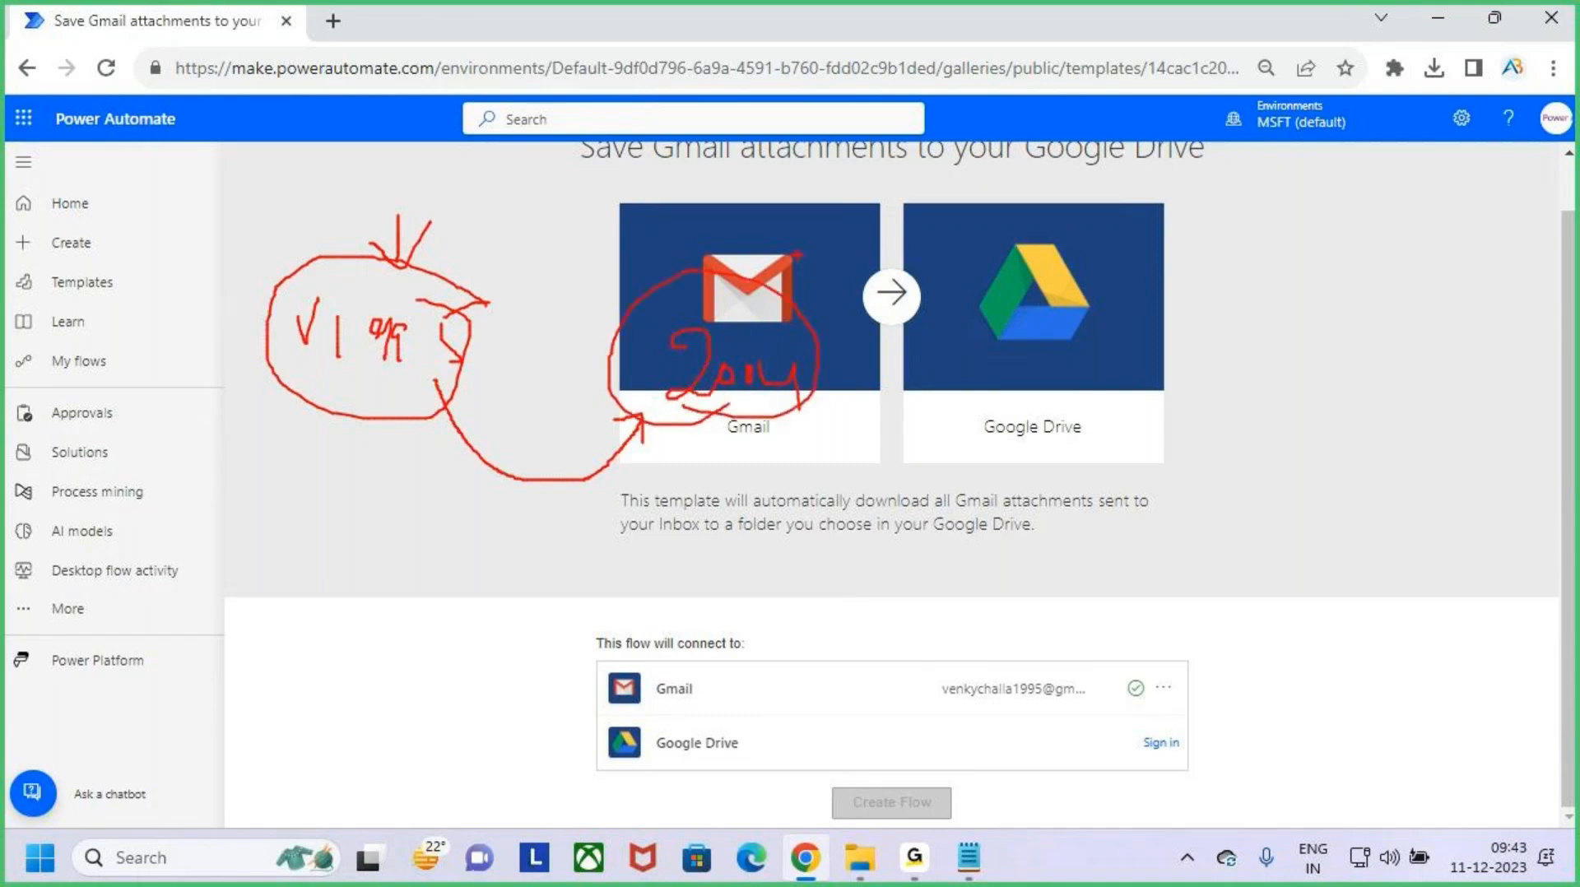
{"action": "key", "text": "Escape"}
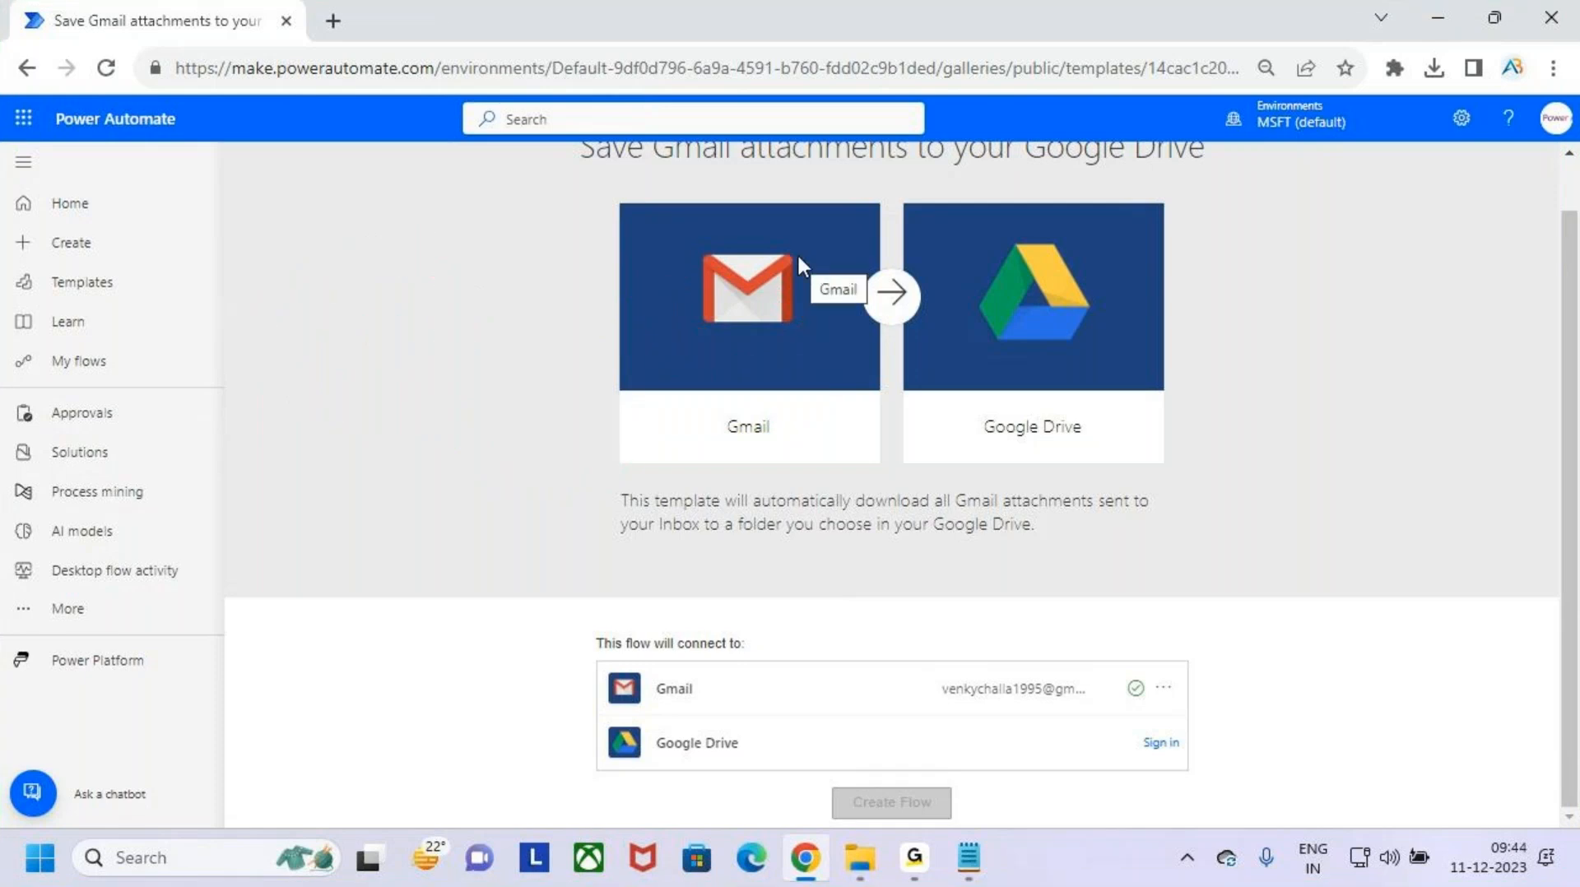
- Sign in to the template's Google Drive connection with the first listed Google account and allow Microsoft Power Platform to access its Drive files
{"action": "left_click", "coordinate": [1161, 744]}
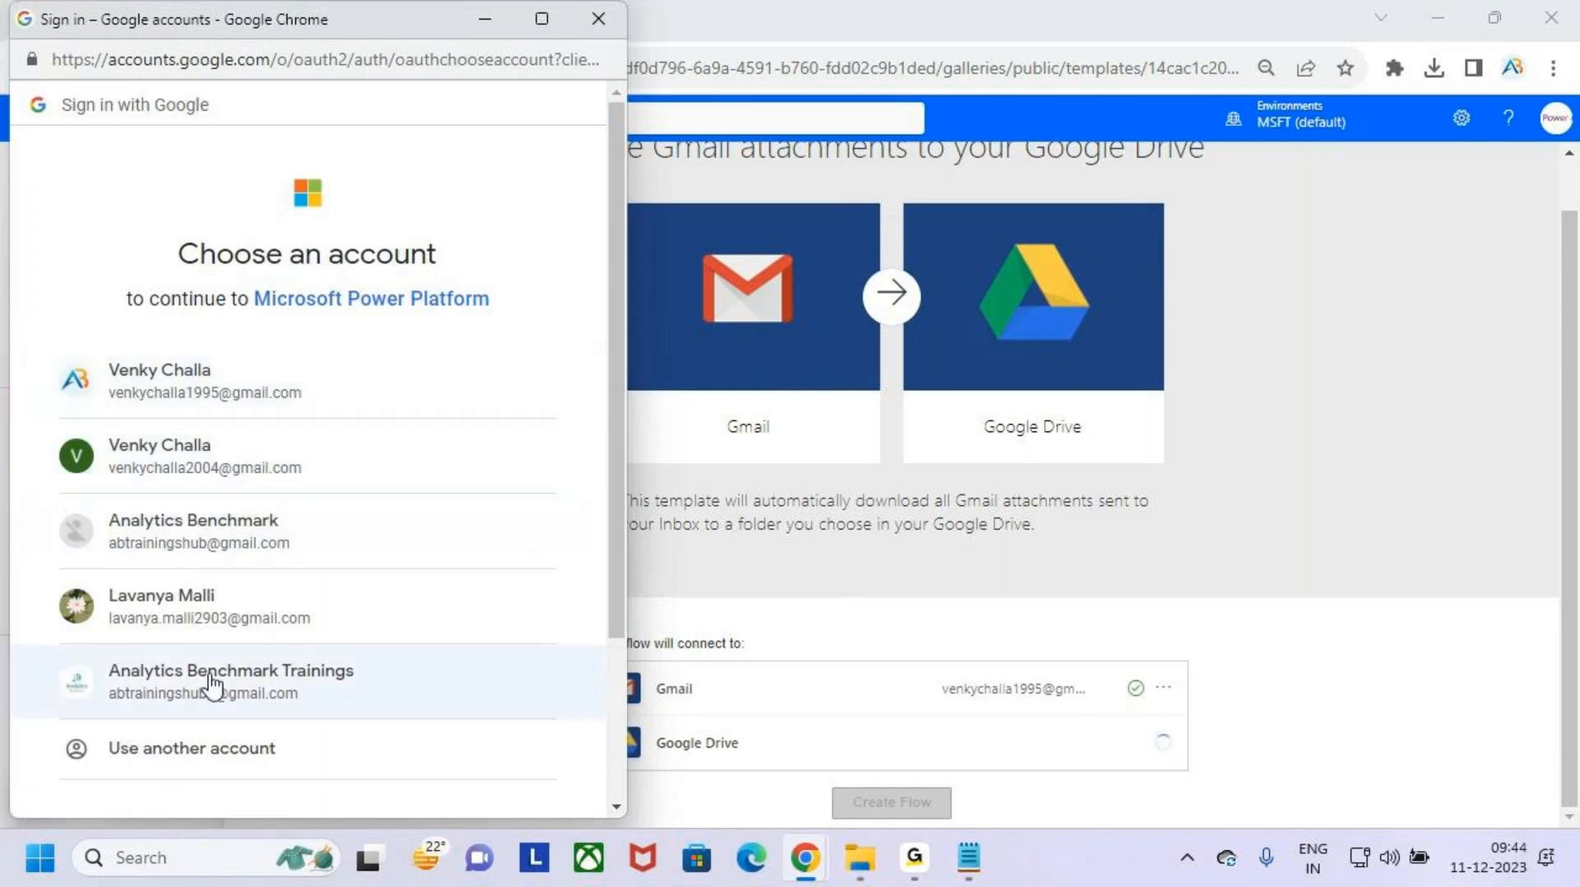
{"action": "left_click", "coordinate": [370, 395]}
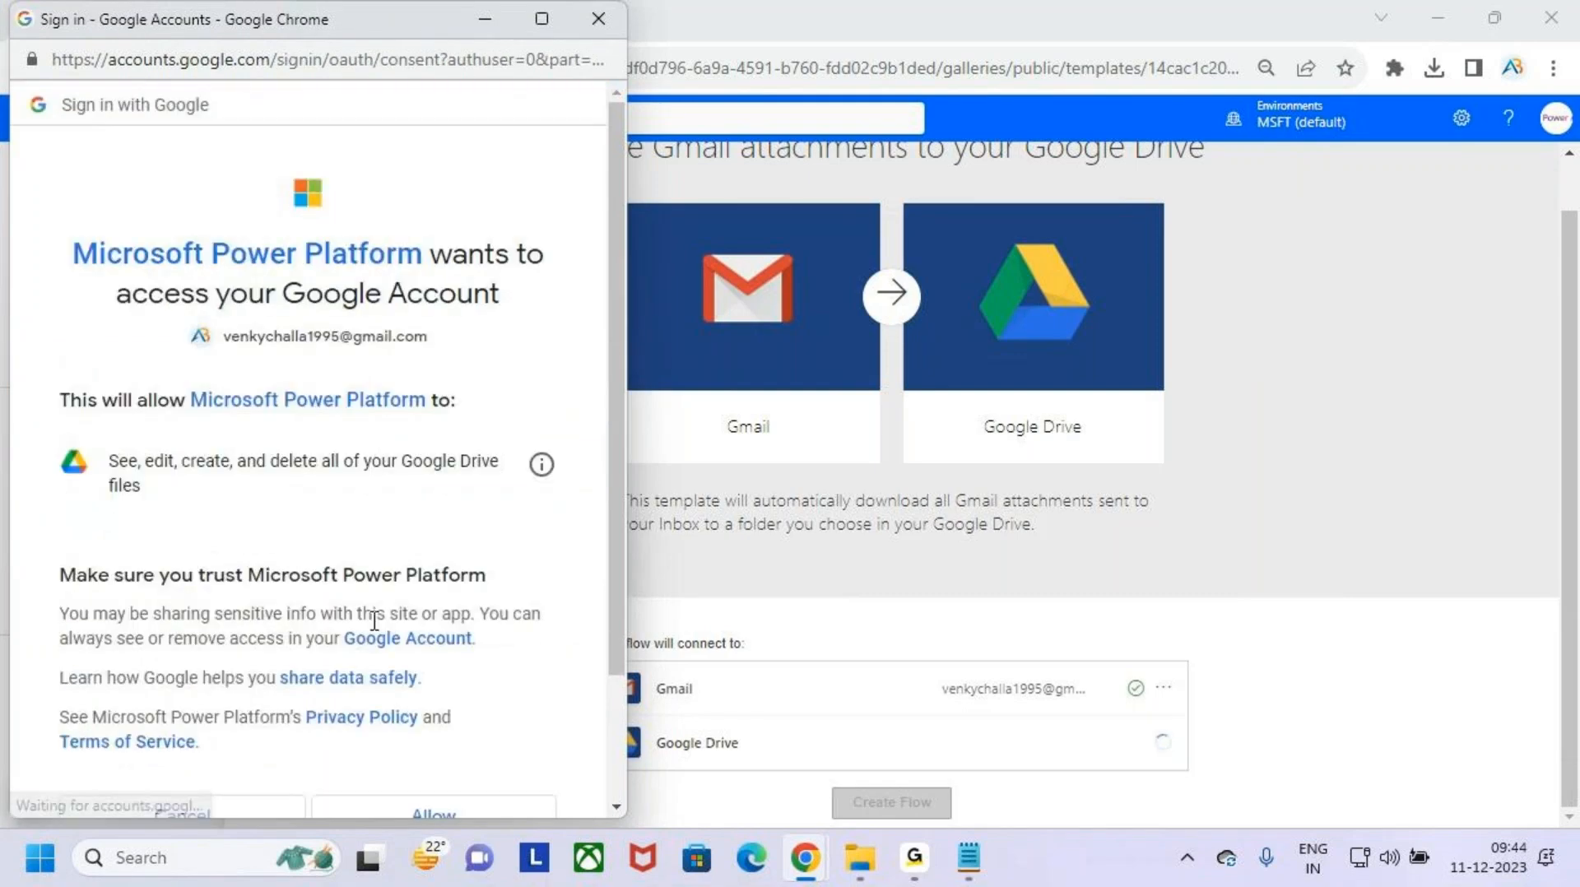
{"action": "scroll", "coordinate": [374, 622], "scroll_direction": "down", "scroll_amount": 2}
{"action": "left_click", "coordinate": [476, 663]}
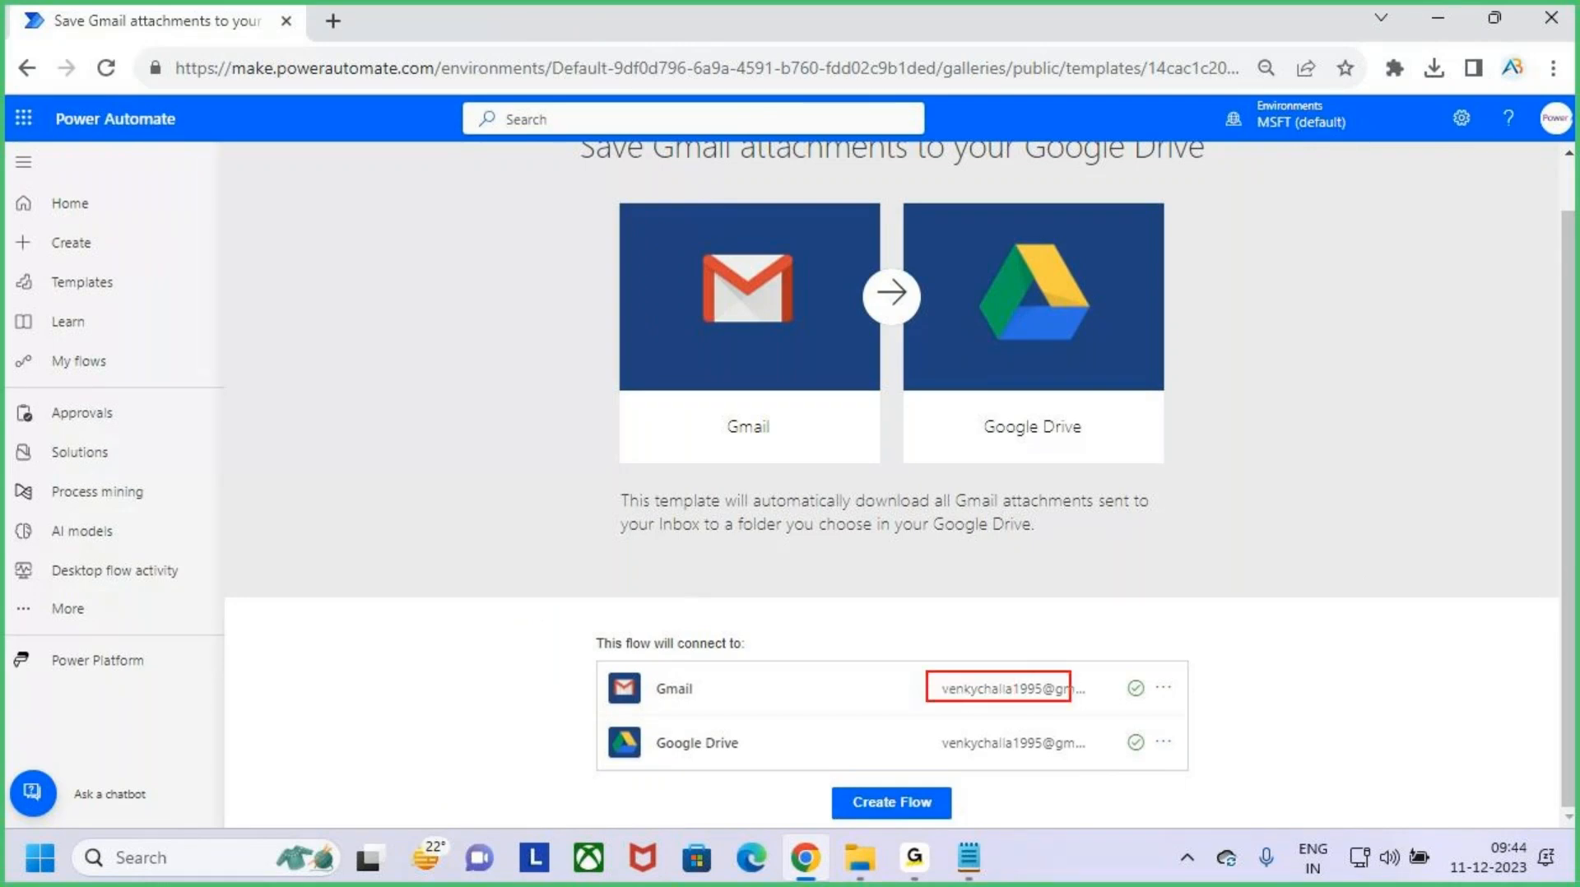
- Check the accounts of both connections, create the flow from the template and dismiss the flow checker notice
{"action": "left_click_drag", "start_coordinate": [1070, 701], "coordinate": [1093, 708]}
{"action": "left_click_drag", "start_coordinate": [937, 724], "coordinate": [1122, 765]}
{"action": "key", "text": "Escape"}
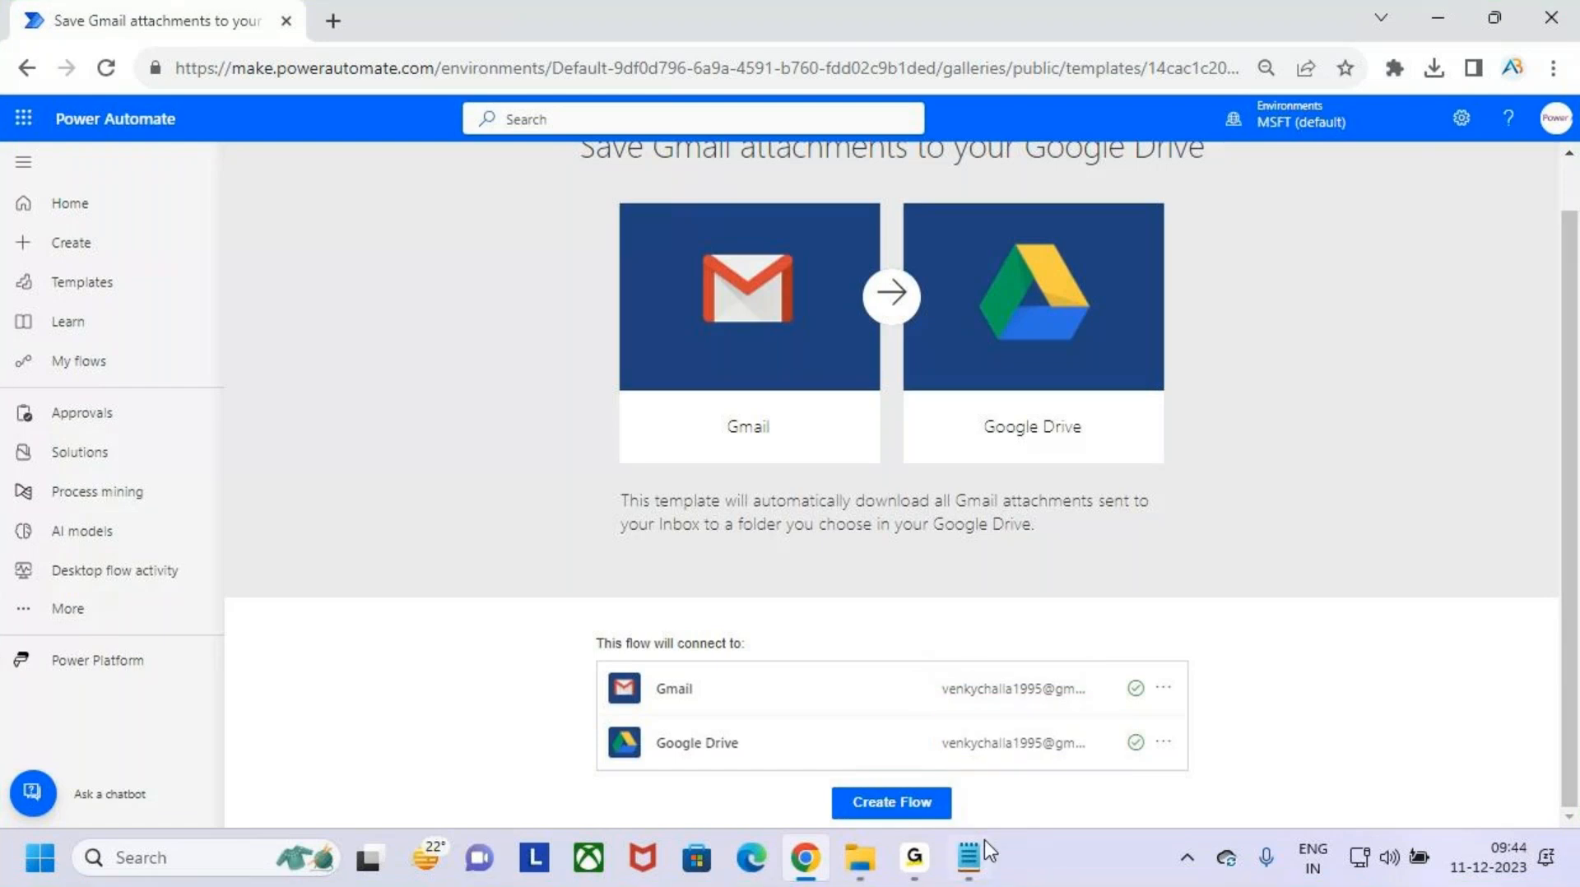
{"action": "left_click", "coordinate": [935, 796]}
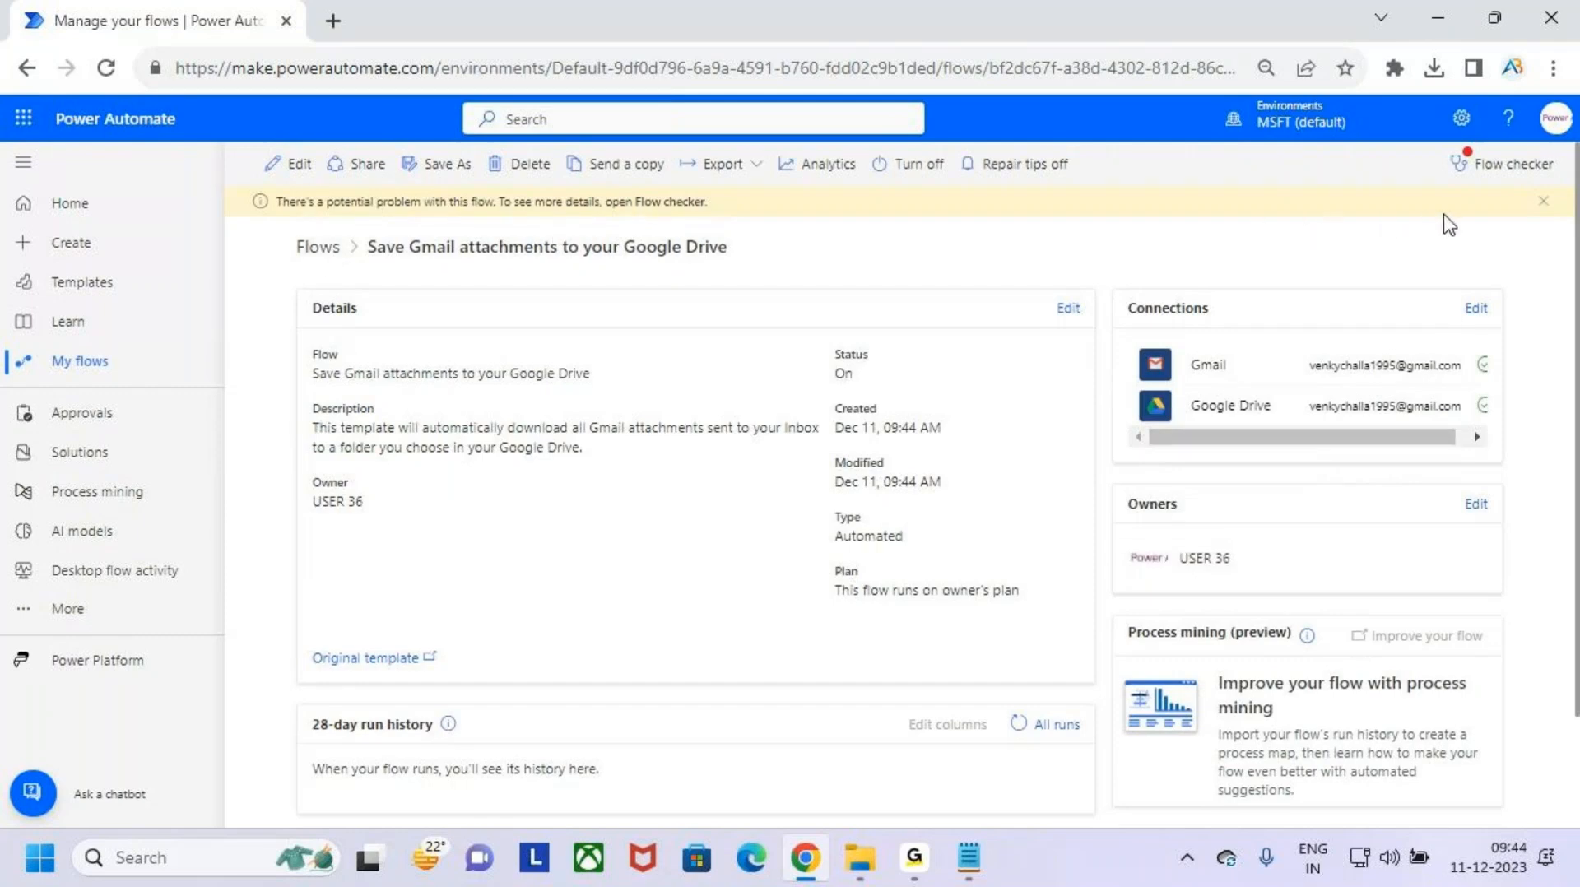
{"action": "left_click", "coordinate": [1542, 203]}
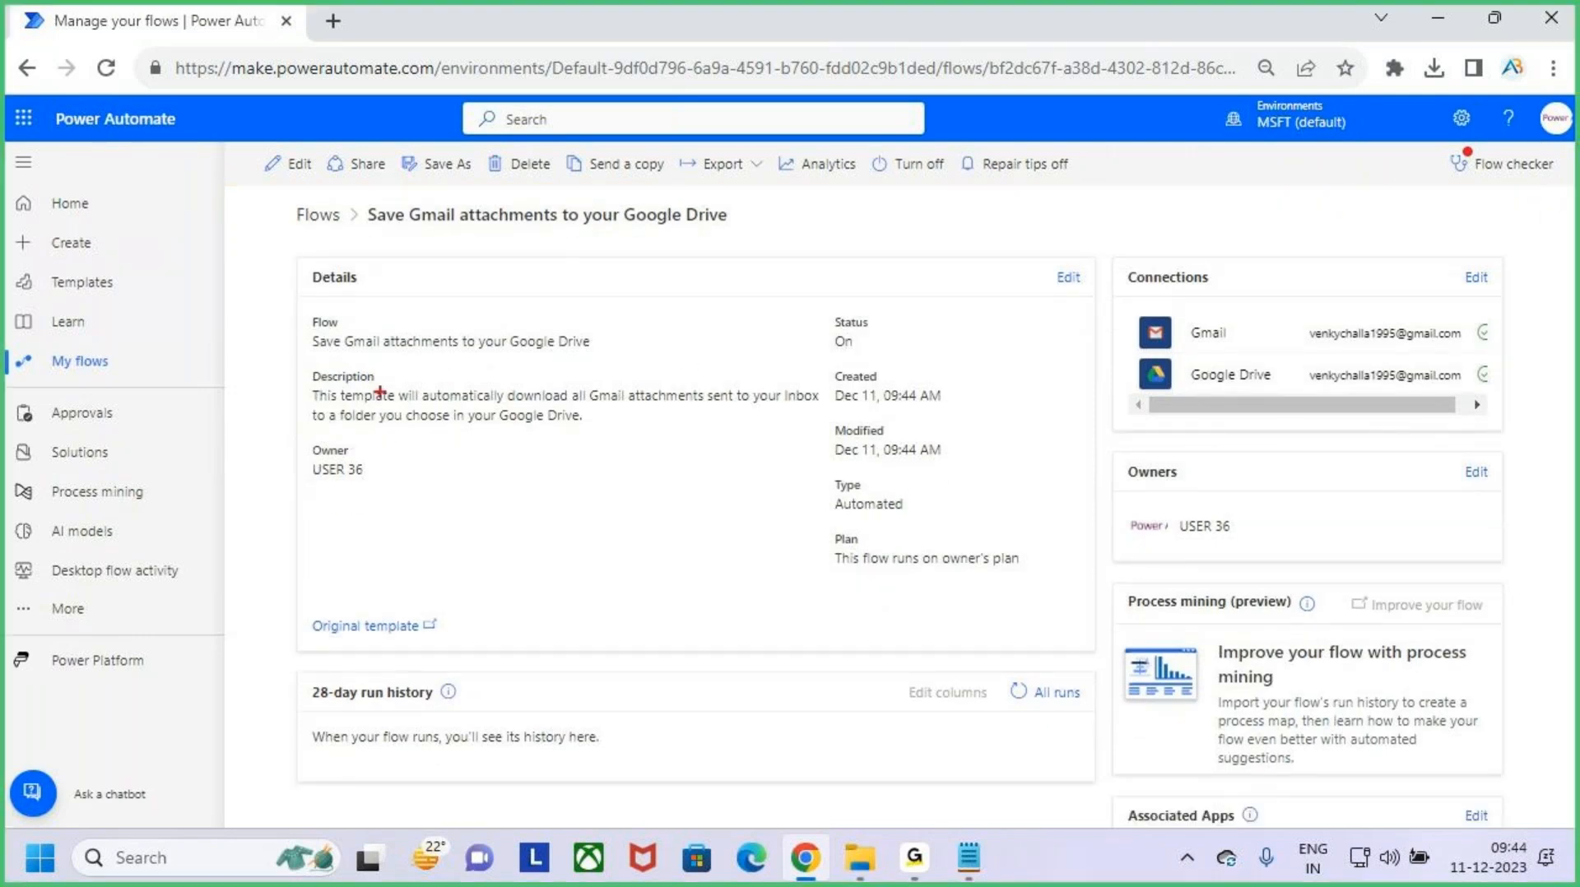
- Examine the new flow's name, status, creation and modification dates, type and connections on its details page
{"action": "left_click_drag", "start_coordinate": [295, 305], "coordinate": [427, 341]}
{"action": "key", "text": "Escape"}
{"action": "key", "text": "ctrl+2"}
{"action": "mouse_move", "coordinate": [357, 186]}
{"action": "left_mouse_down"}
{"action": "mouse_move", "coordinate": [654, 252]}
{"action": "mouse_move", "coordinate": [766, 233]}
{"action": "left_mouse_up"}
{"action": "left_click_drag", "start_coordinate": [819, 314], "coordinate": [908, 351]}
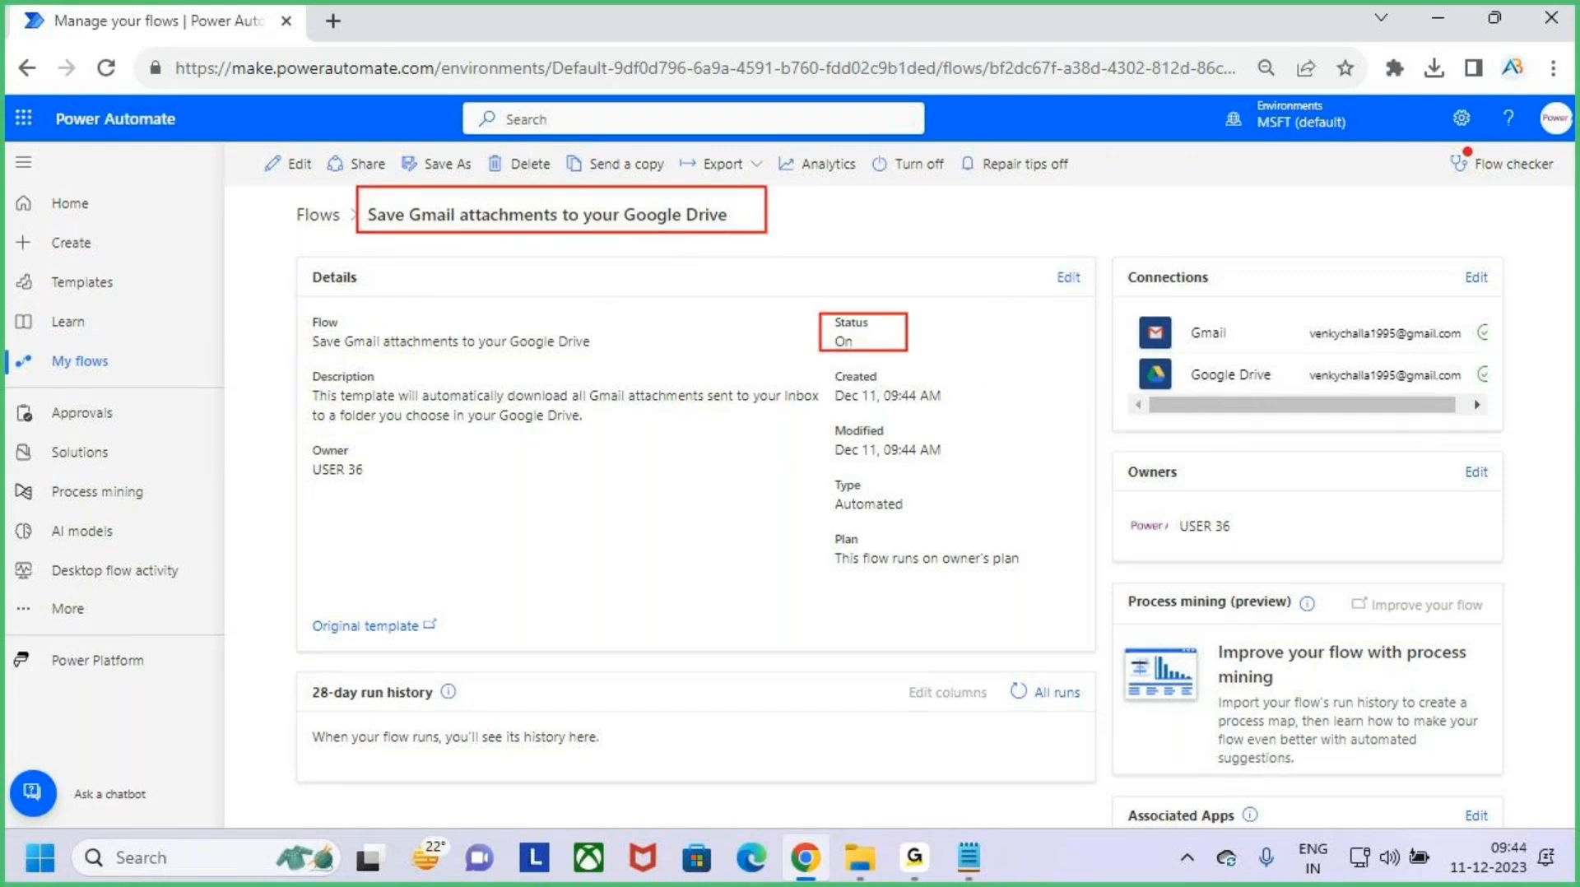
{"action": "left_click_drag", "start_coordinate": [841, 411], "coordinate": [935, 410]}
{"action": "left_click_drag", "start_coordinate": [834, 462], "coordinate": [918, 464]}
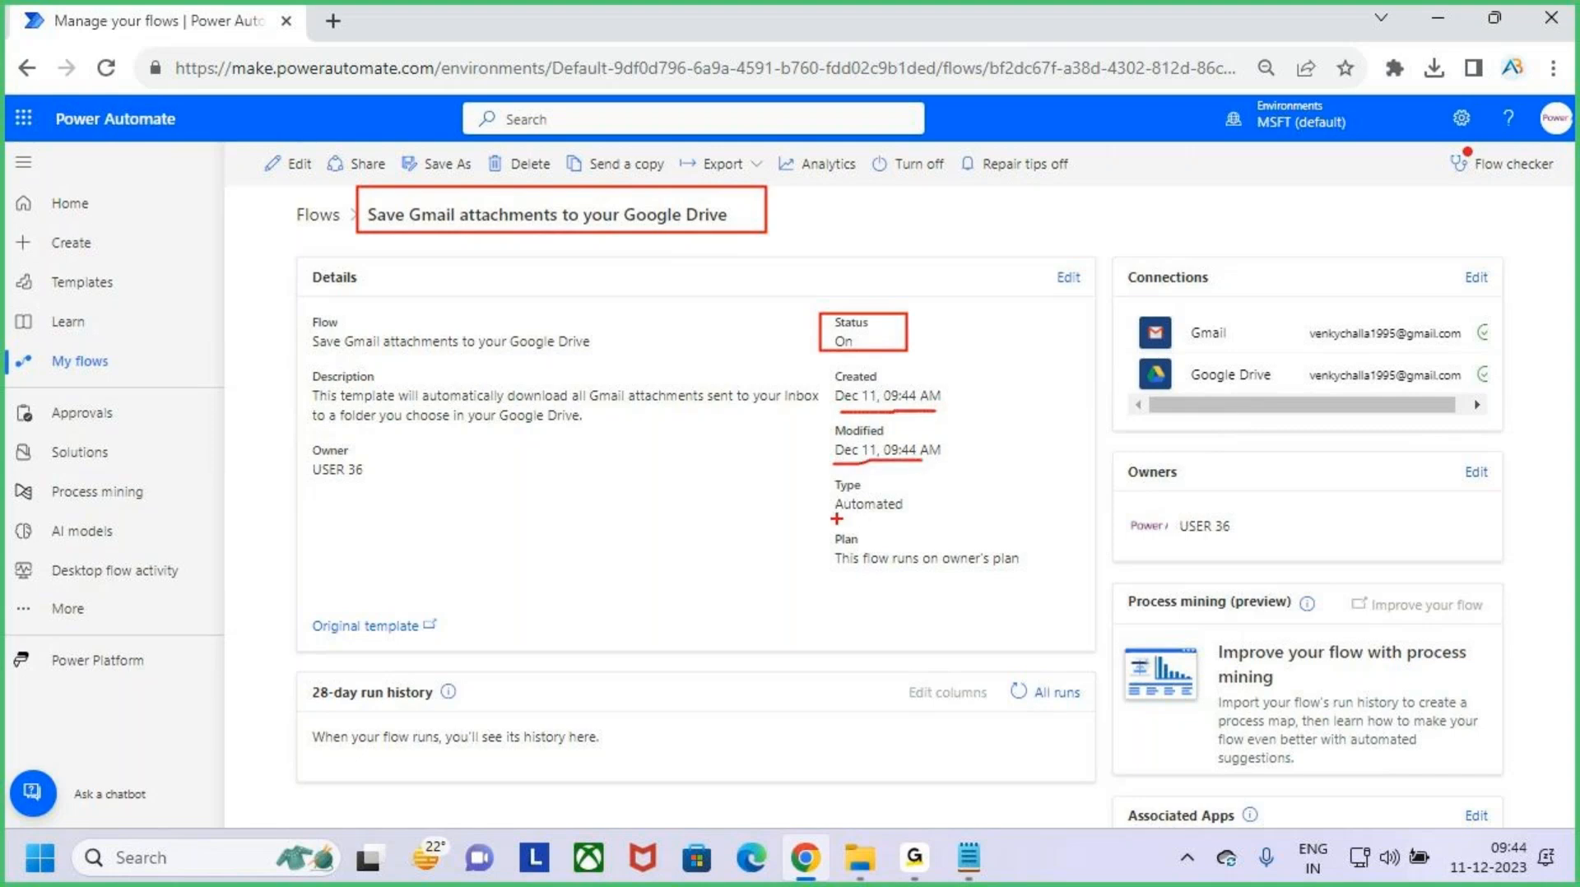
{"action": "left_click_drag", "start_coordinate": [837, 519], "coordinate": [904, 519]}
{"action": "left_click_drag", "start_coordinate": [1218, 216], "coordinate": [1204, 297]}
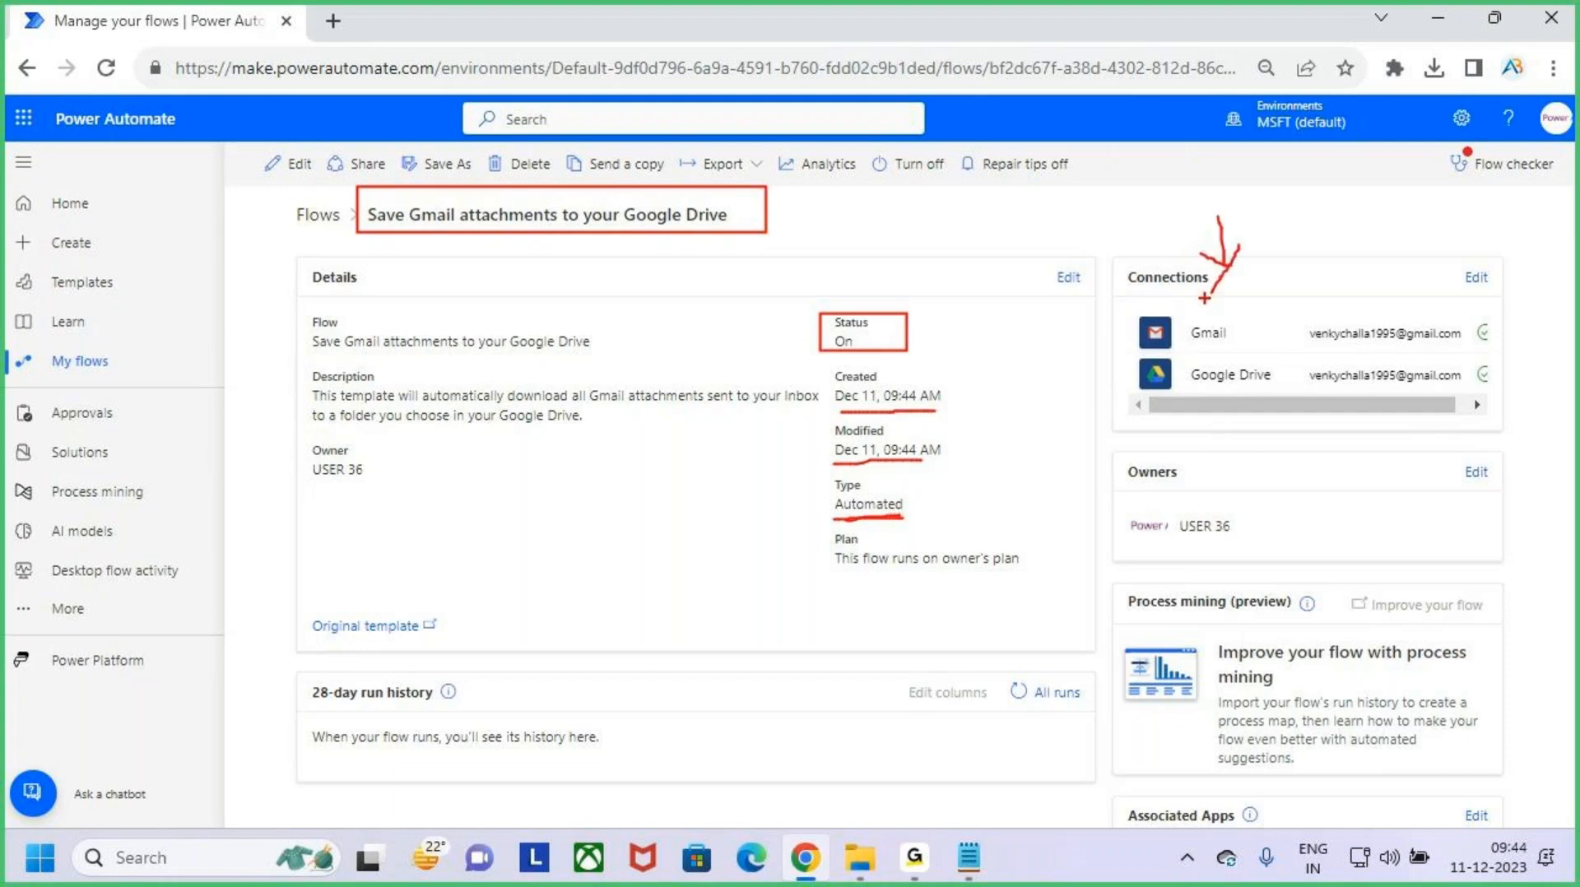
{"action": "key", "text": "Escape"}
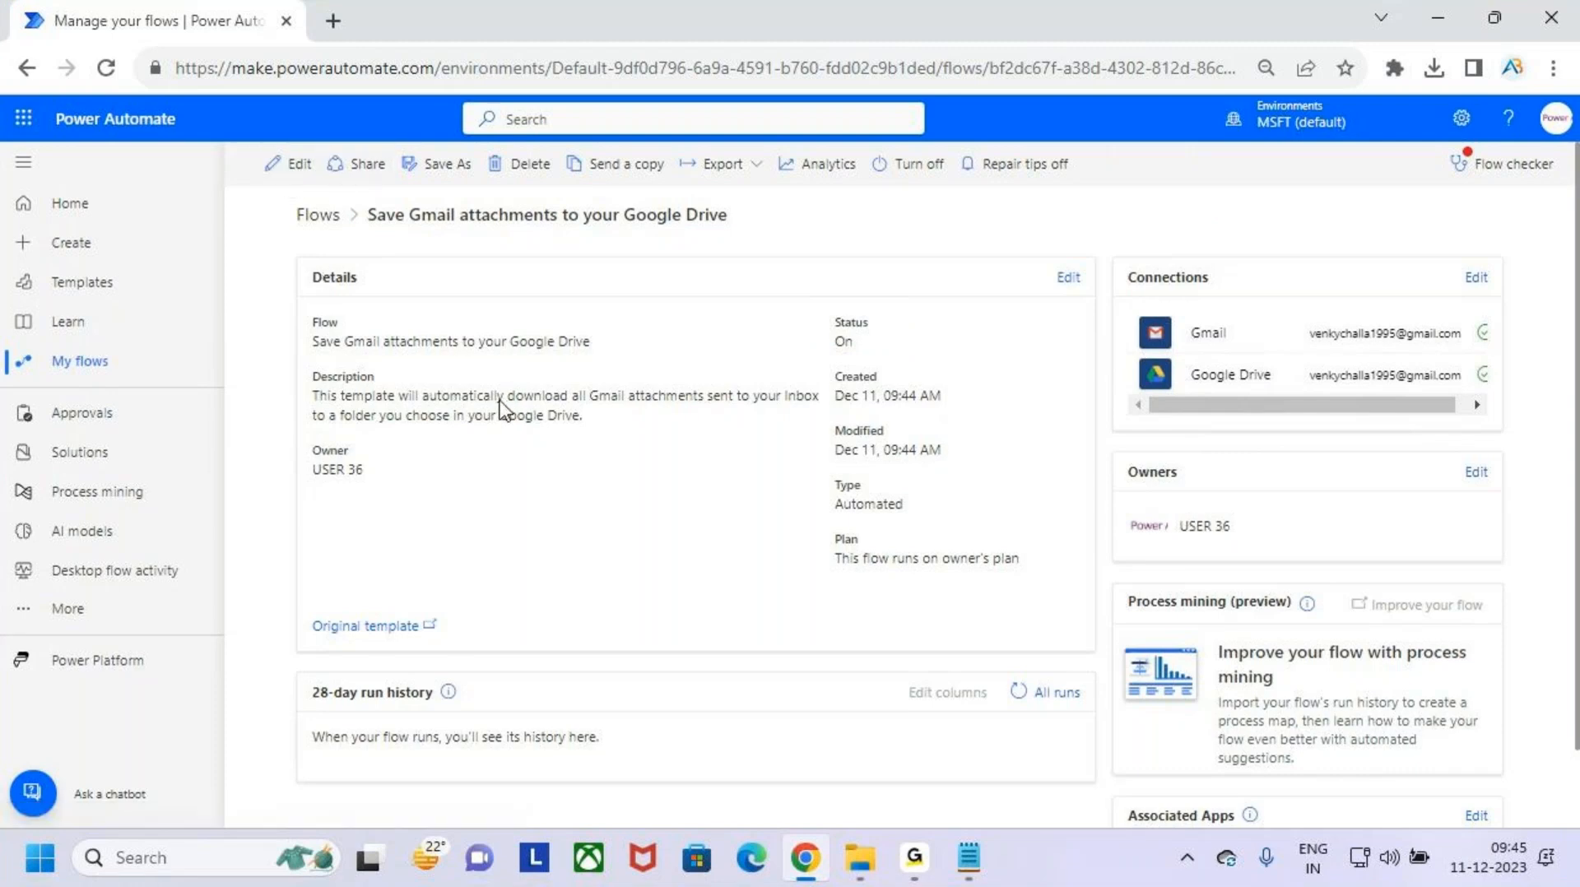
- Open the "Save Gmail attachments to your Google Drive" flow for editing
{"action": "key", "text": "ctrl+2"}
{"action": "left_click_drag", "start_coordinate": [257, 143], "coordinate": [337, 180]}
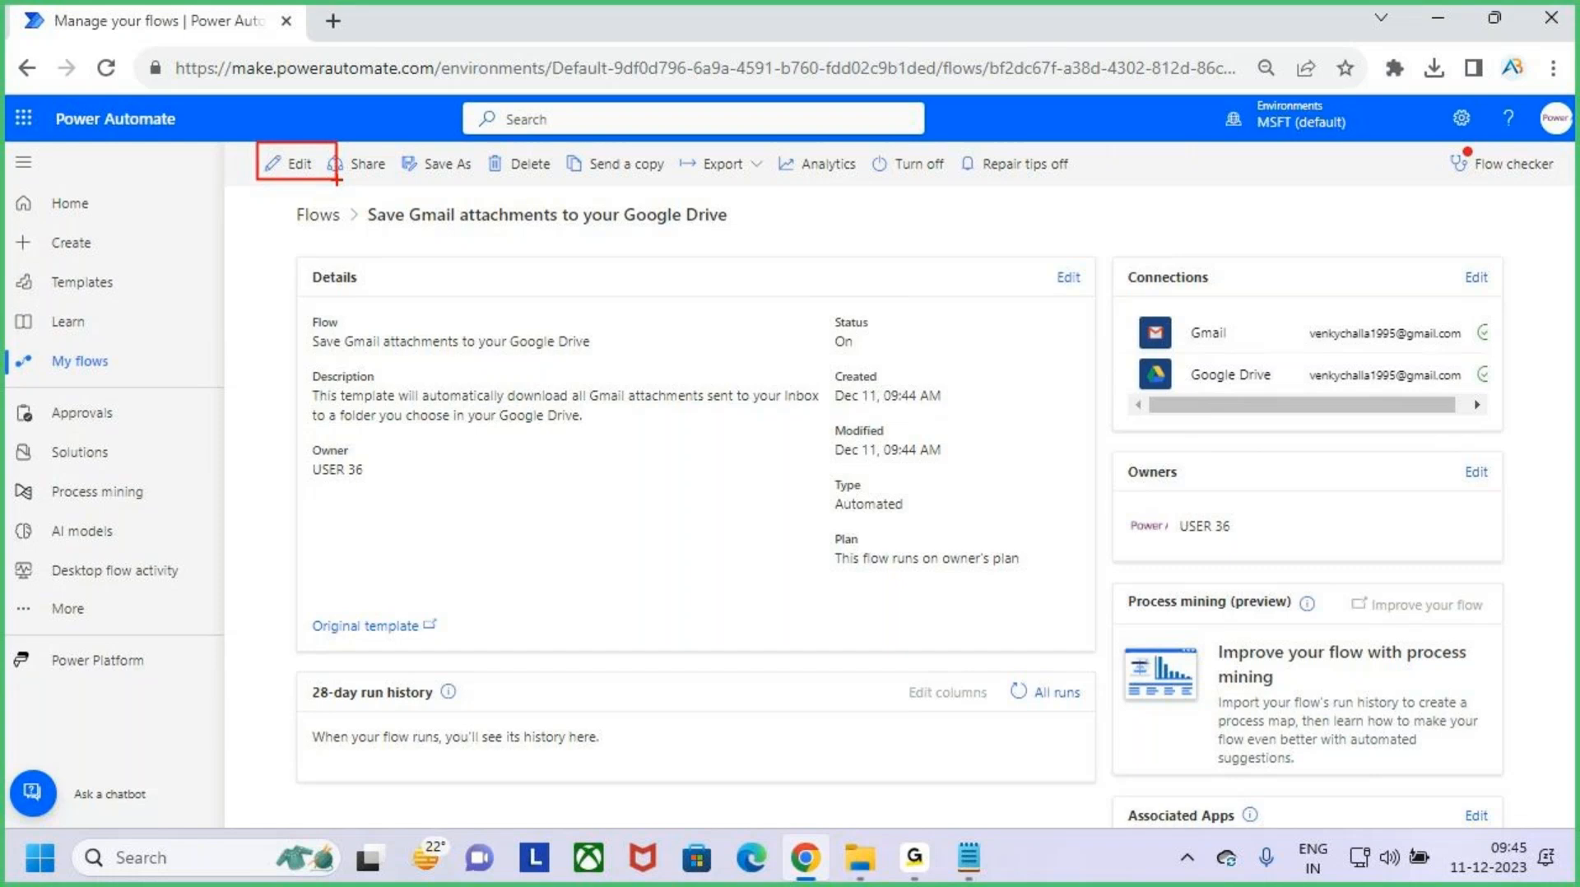
{"action": "key", "text": "Escape"}
{"action": "left_click", "coordinate": [293, 164]}
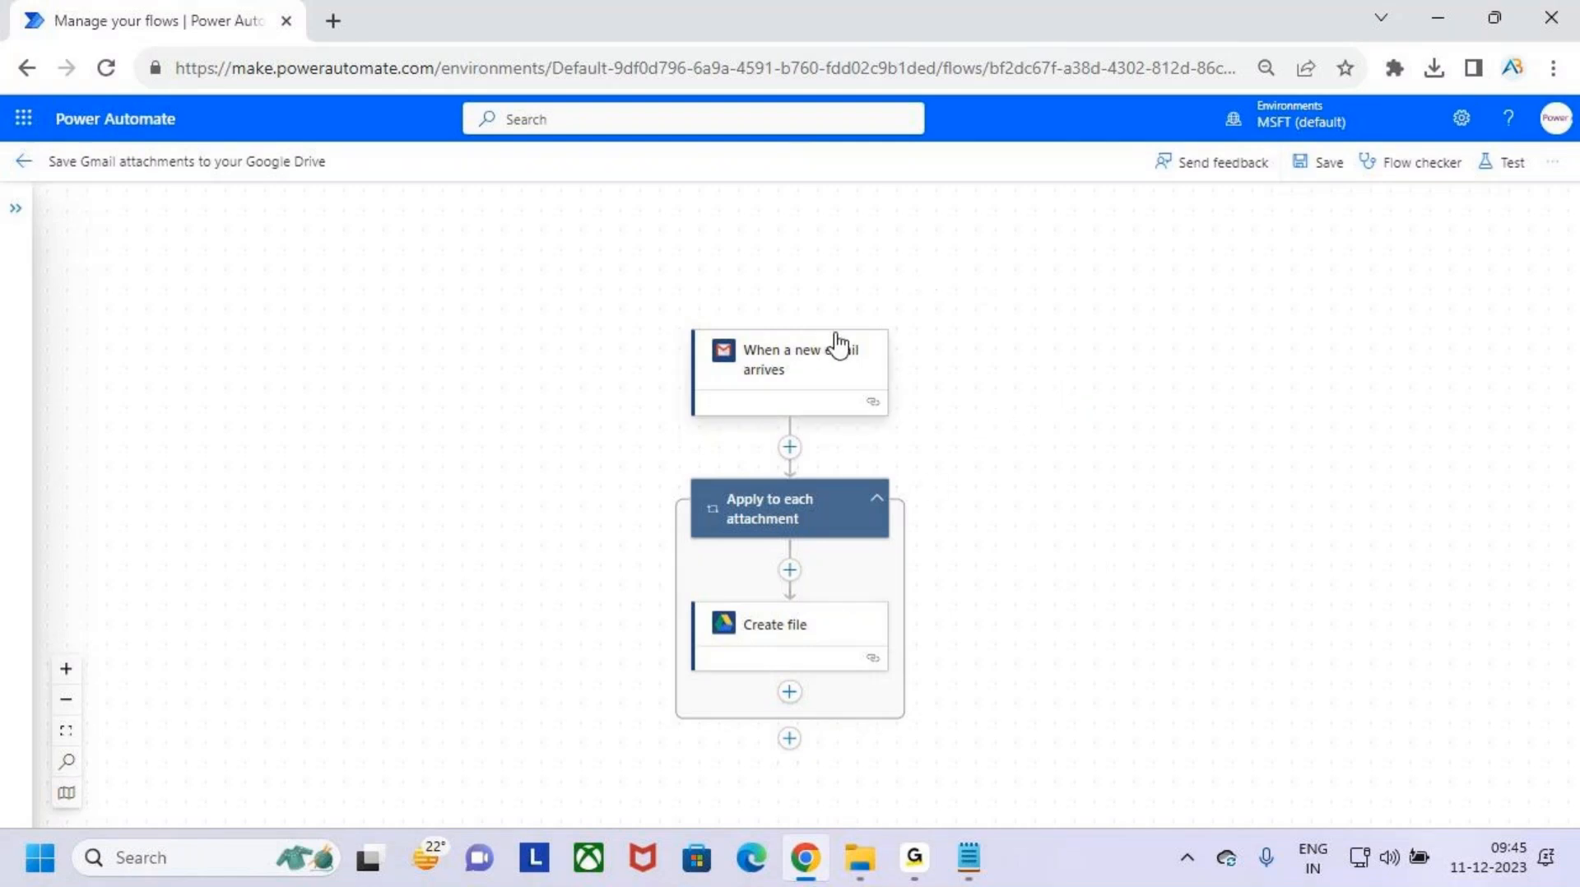
- Examine the flow's layout in the new designer, from the email trigger through the attachment loop to the Create file action
{"action": "key", "text": "ctrl+2"}
{"action": "mouse_move", "coordinate": [83, 193]}
{"action": "left_mouse_down"}
{"action": "mouse_move", "coordinate": [1037, 738]}
{"action": "mouse_move", "coordinate": [1486, 809]}
{"action": "left_mouse_up"}
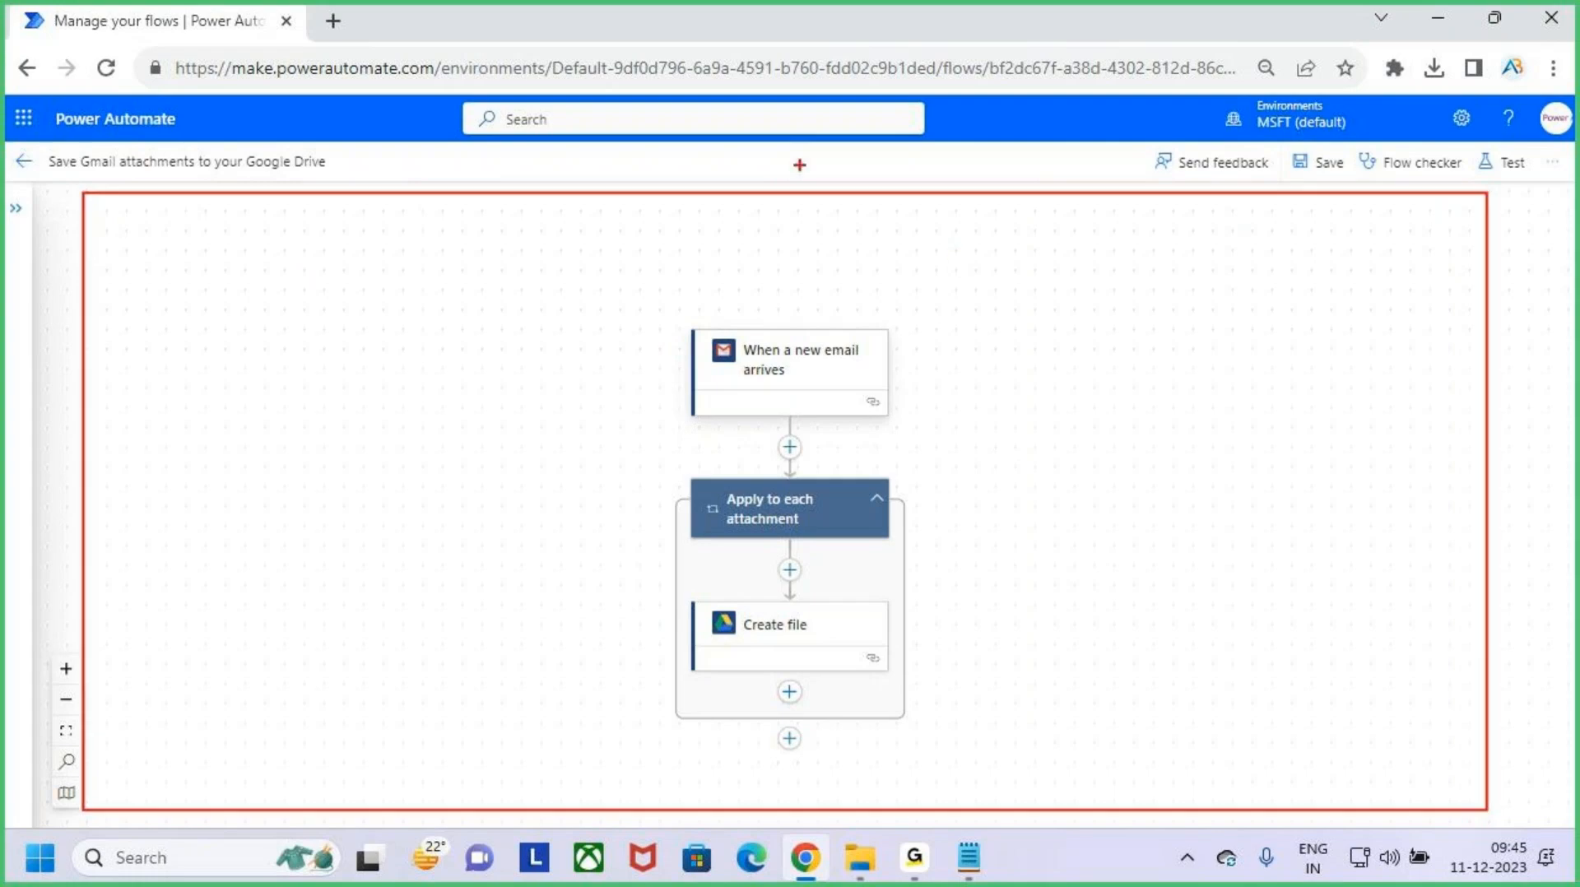
{"action": "left_click_drag", "start_coordinate": [762, 117], "coordinate": [786, 196]}
{"action": "left_click_drag", "start_coordinate": [967, 293], "coordinate": [1017, 300]}
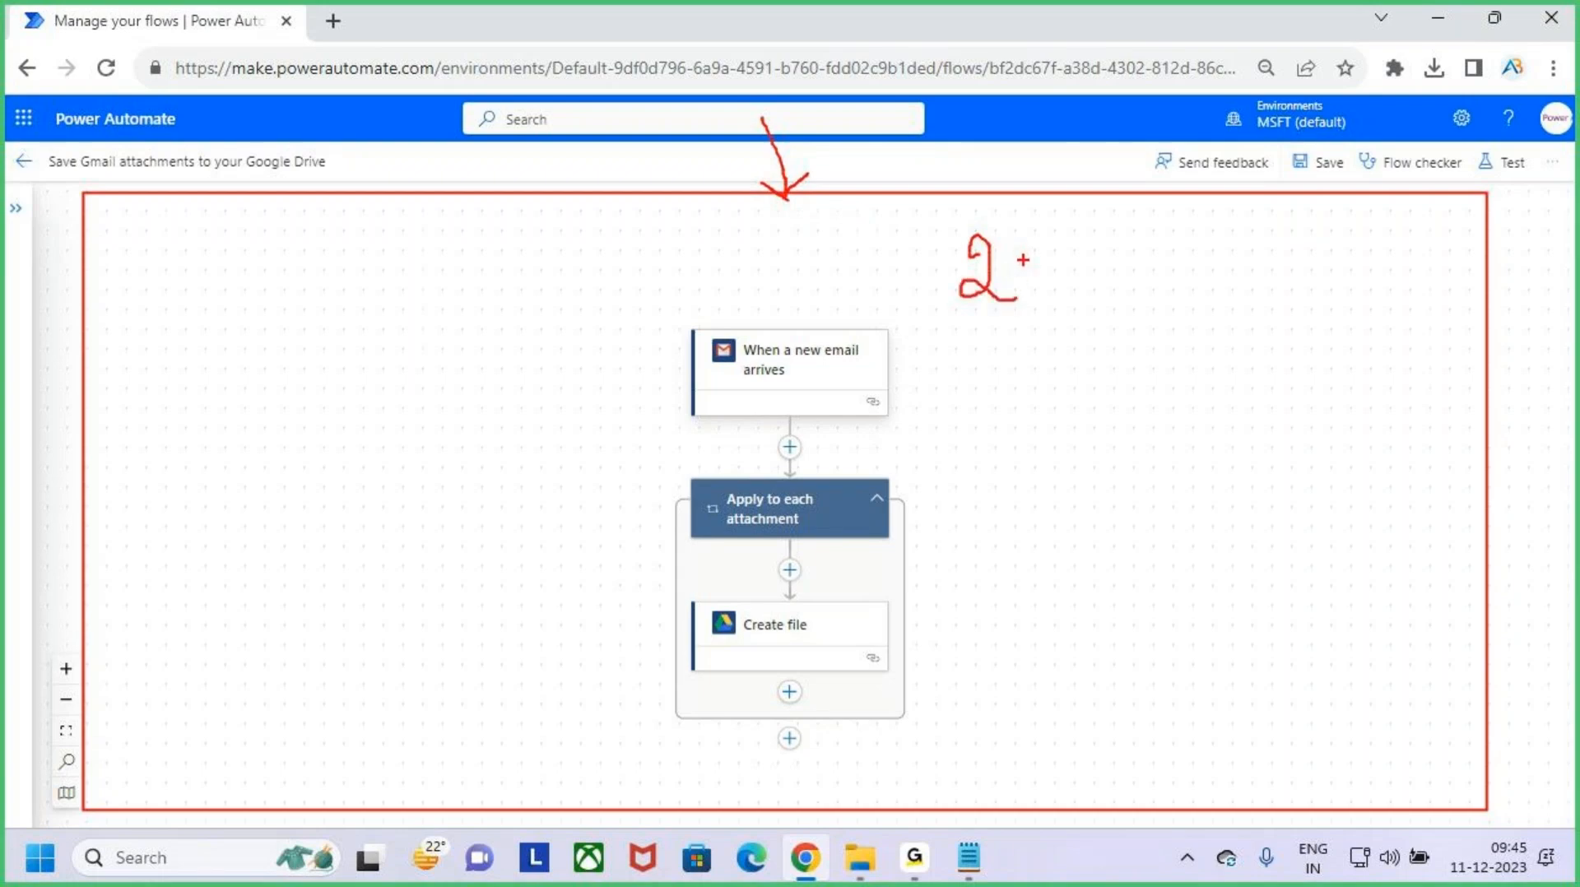
{"action": "key", "text": "Escape"}
{"action": "key", "text": "ctrl+2"}
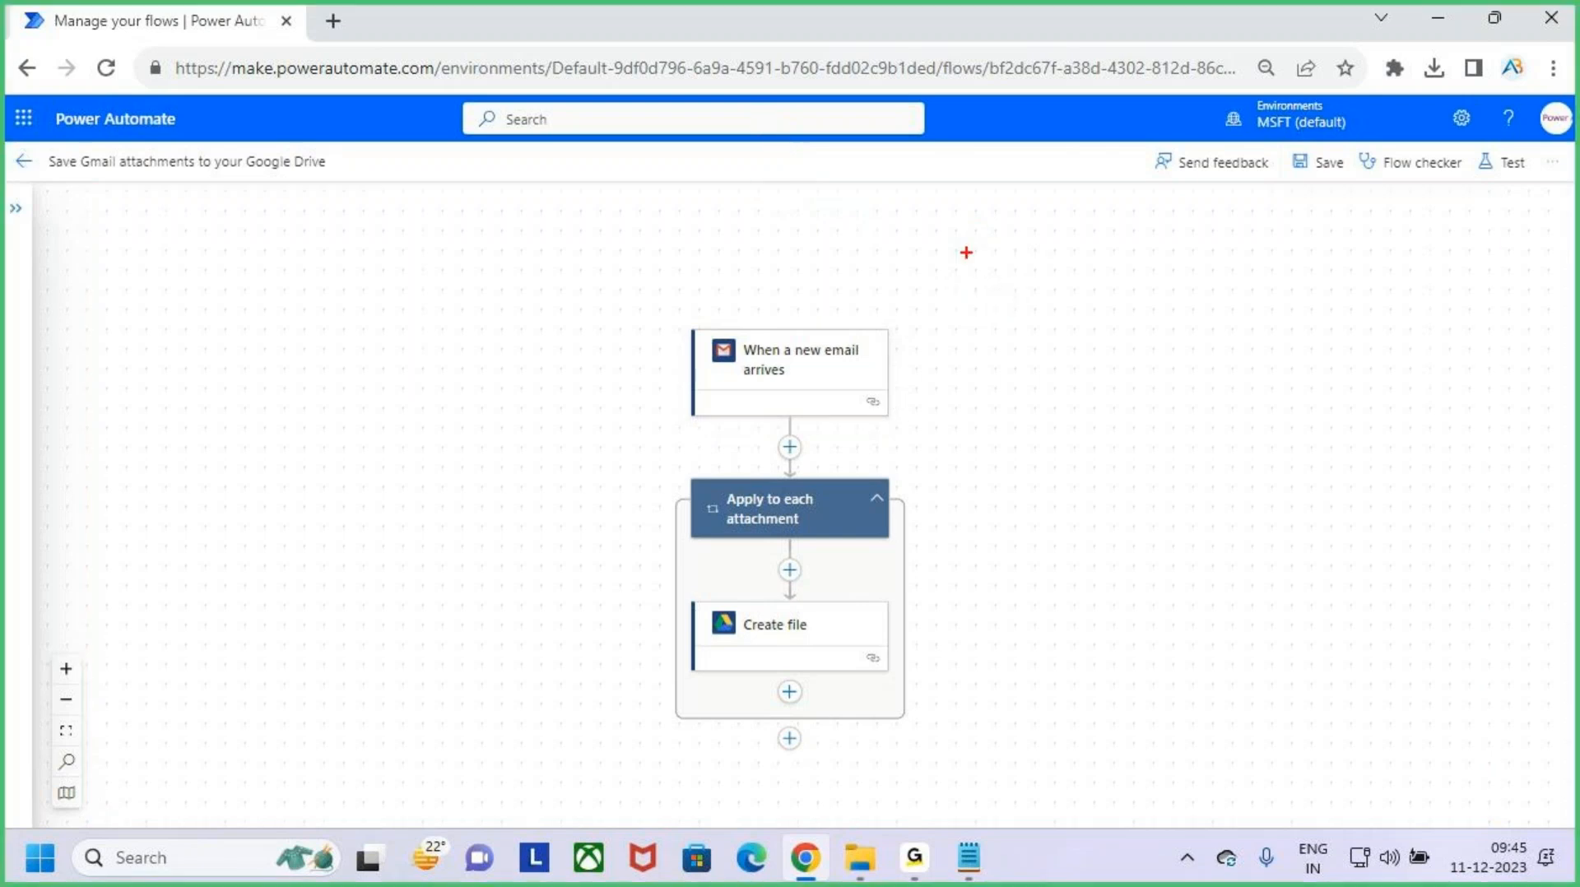
{"action": "left_click_drag", "start_coordinate": [984, 236], "coordinate": [985, 285]}
{"action": "mouse_move", "coordinate": [1020, 240]}
{"action": "left_mouse_down"}
{"action": "mouse_move", "coordinate": [1025, 278]}
{"action": "mouse_move", "coordinate": [1040, 254]}
{"action": "mouse_move", "coordinate": [1062, 280]}
{"action": "mouse_move", "coordinate": [1140, 271]}
{"action": "left_mouse_up"}
{"action": "left_click_drag", "start_coordinate": [1155, 215], "coordinate": [1231, 280]}
{"action": "mouse_move", "coordinate": [1130, 219]}
{"action": "left_mouse_down"}
{"action": "mouse_move", "coordinate": [1244, 219]}
{"action": "mouse_move", "coordinate": [984, 191]}
{"action": "mouse_move", "coordinate": [1205, 317]}
{"action": "mouse_move", "coordinate": [1152, 236]}
{"action": "left_mouse_up"}
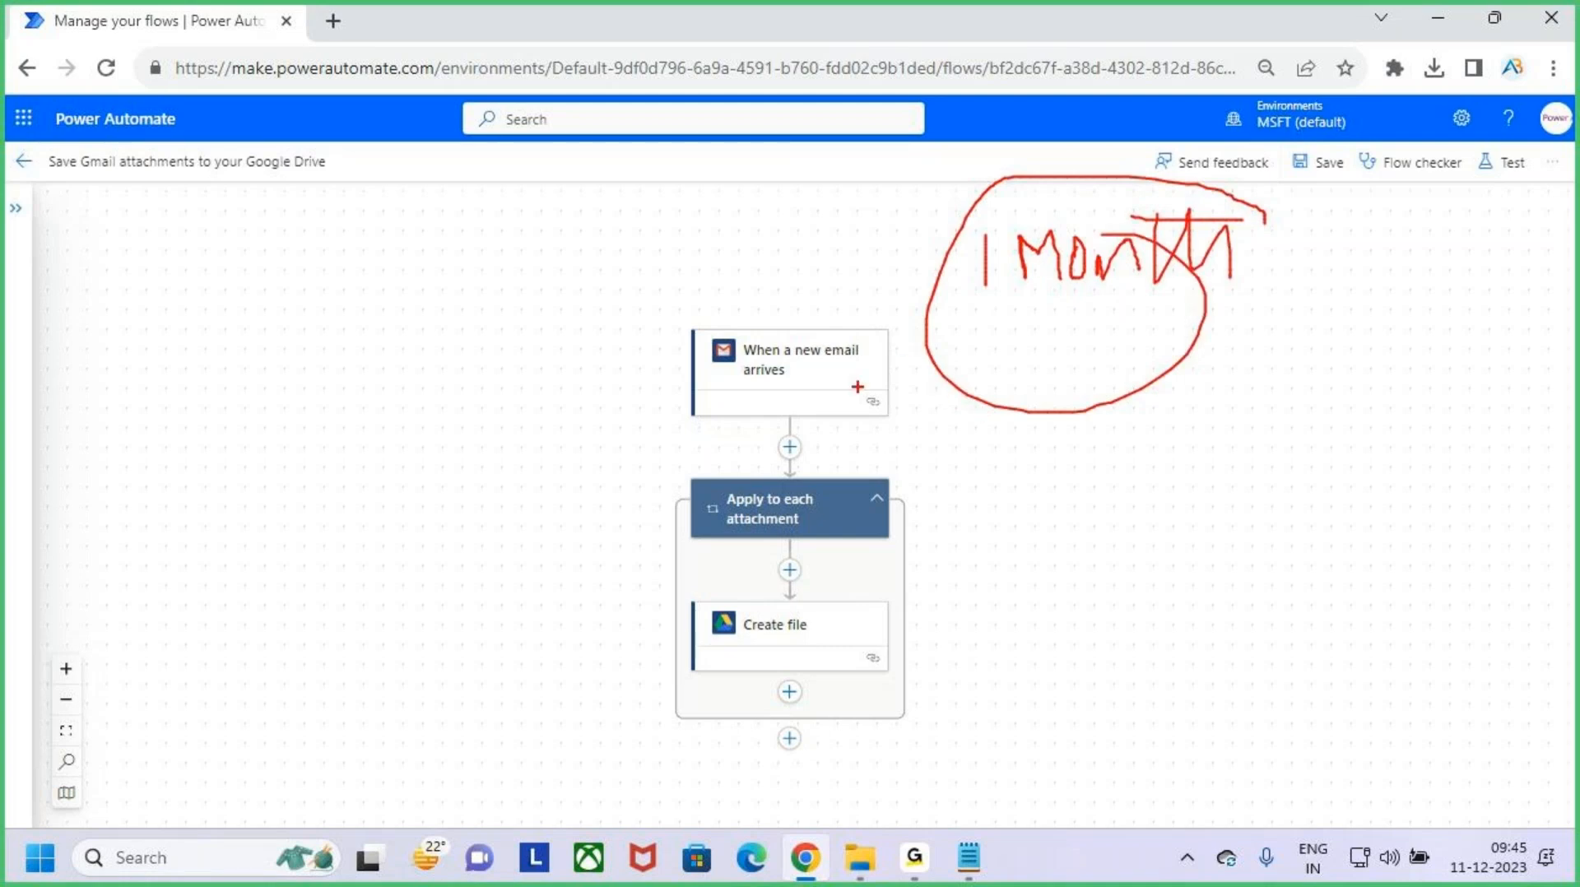
{"action": "mouse_move", "coordinate": [606, 281]}
{"action": "left_mouse_down"}
{"action": "mouse_move", "coordinate": [783, 553]}
{"action": "mouse_move", "coordinate": [949, 762]}
{"action": "left_mouse_up"}
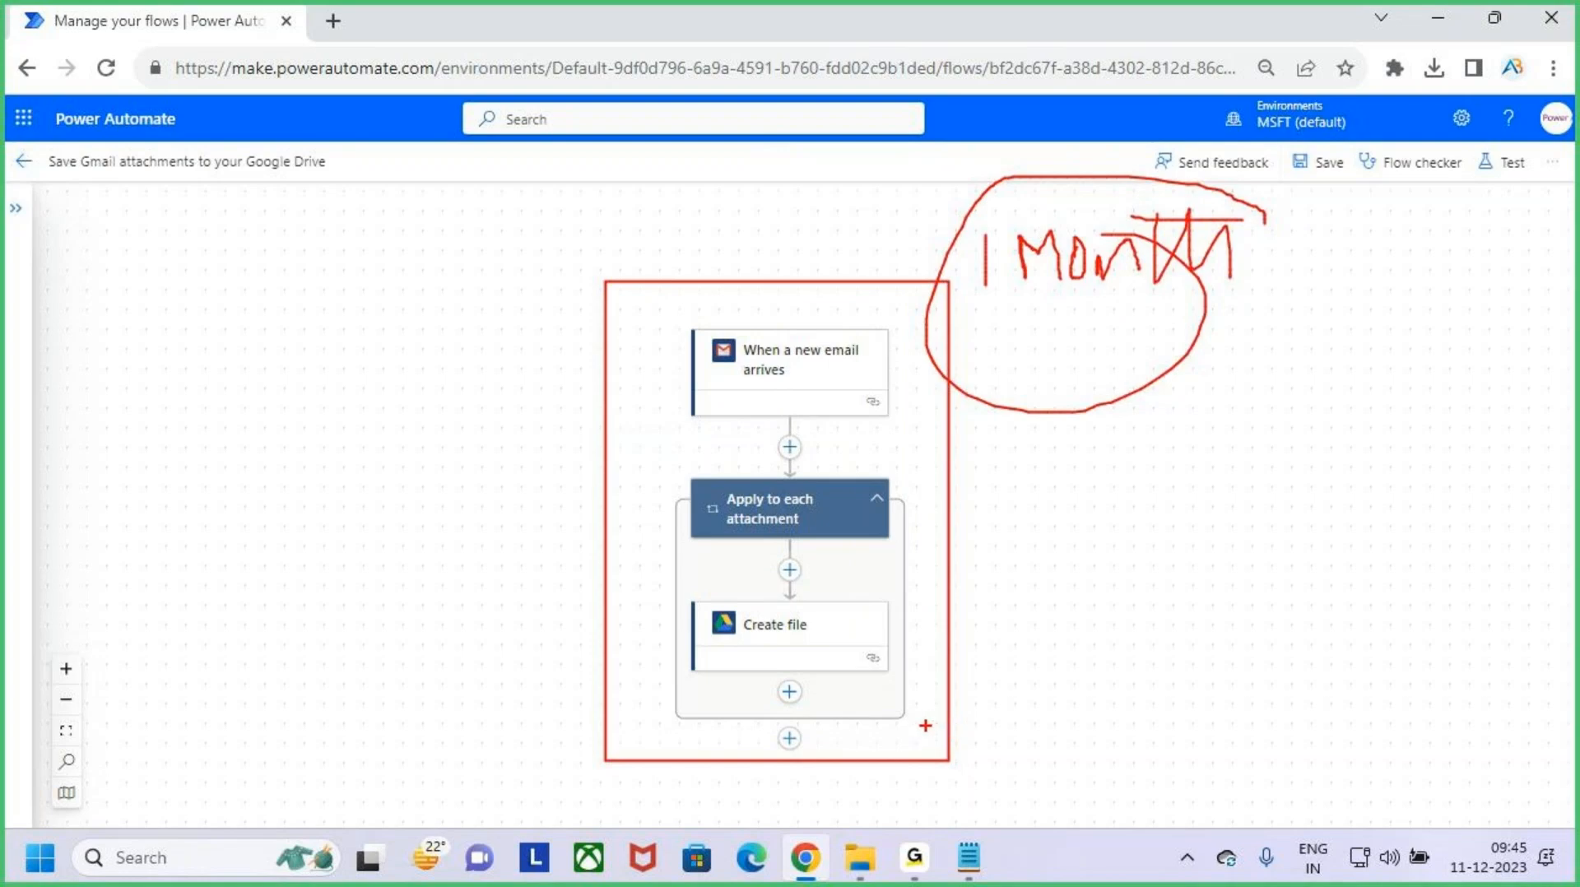
{"action": "key", "text": "Escape"}
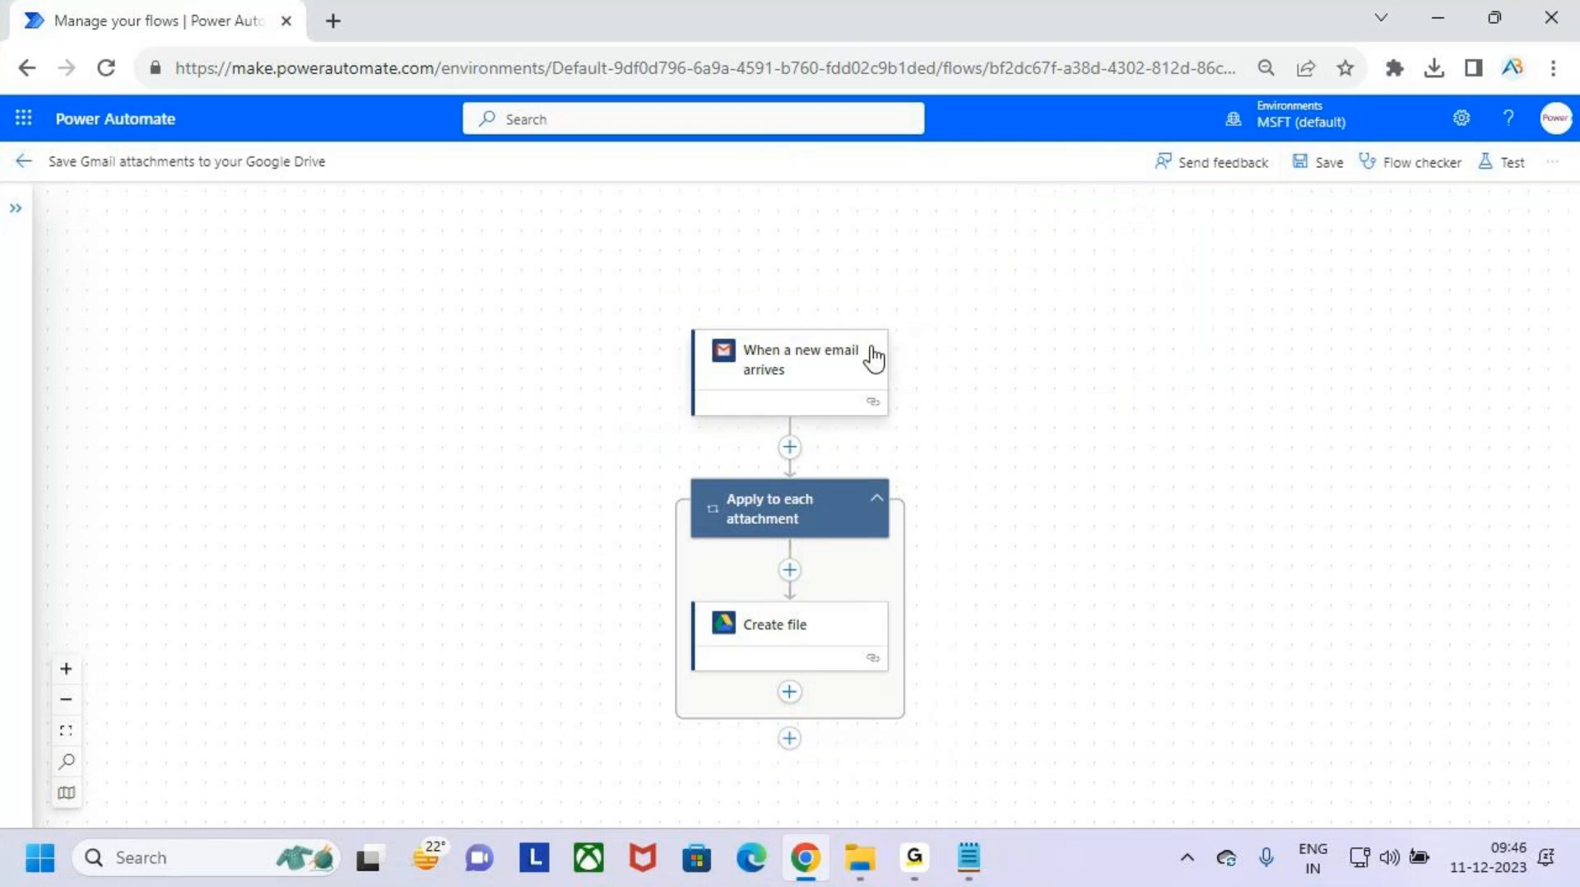
{"action": "key", "text": "ctrl+2"}
{"action": "mouse_move", "coordinate": [596, 294]}
{"action": "left_mouse_down"}
{"action": "mouse_move", "coordinate": [857, 711]}
{"action": "mouse_move", "coordinate": [1004, 755]}
{"action": "left_mouse_up"}
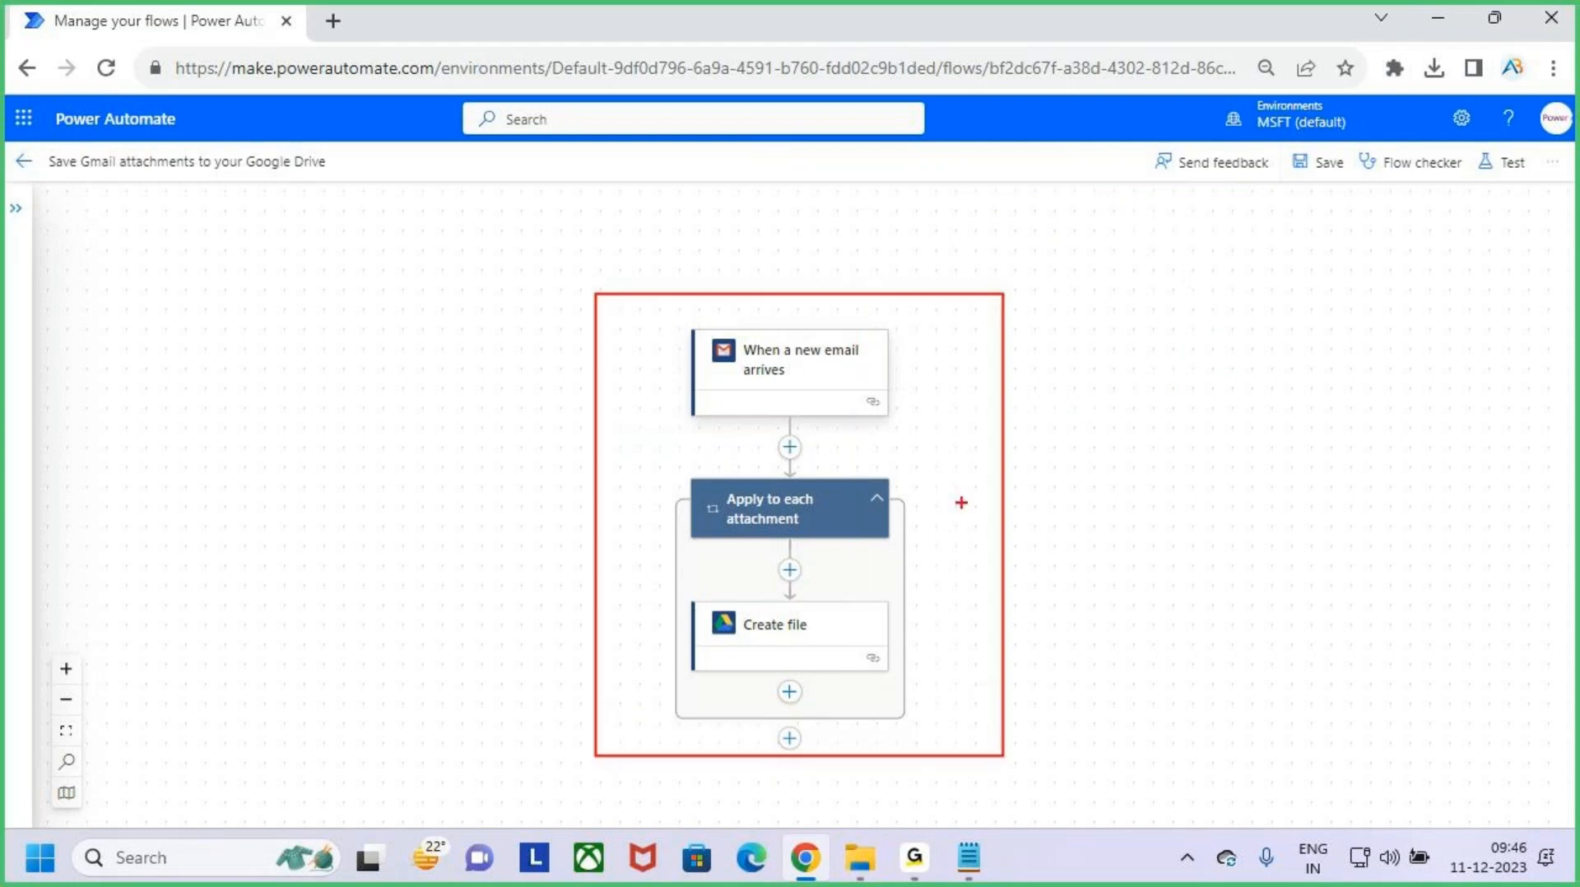
{"action": "left_click_drag", "start_coordinate": [961, 504], "coordinate": [1149, 397]}
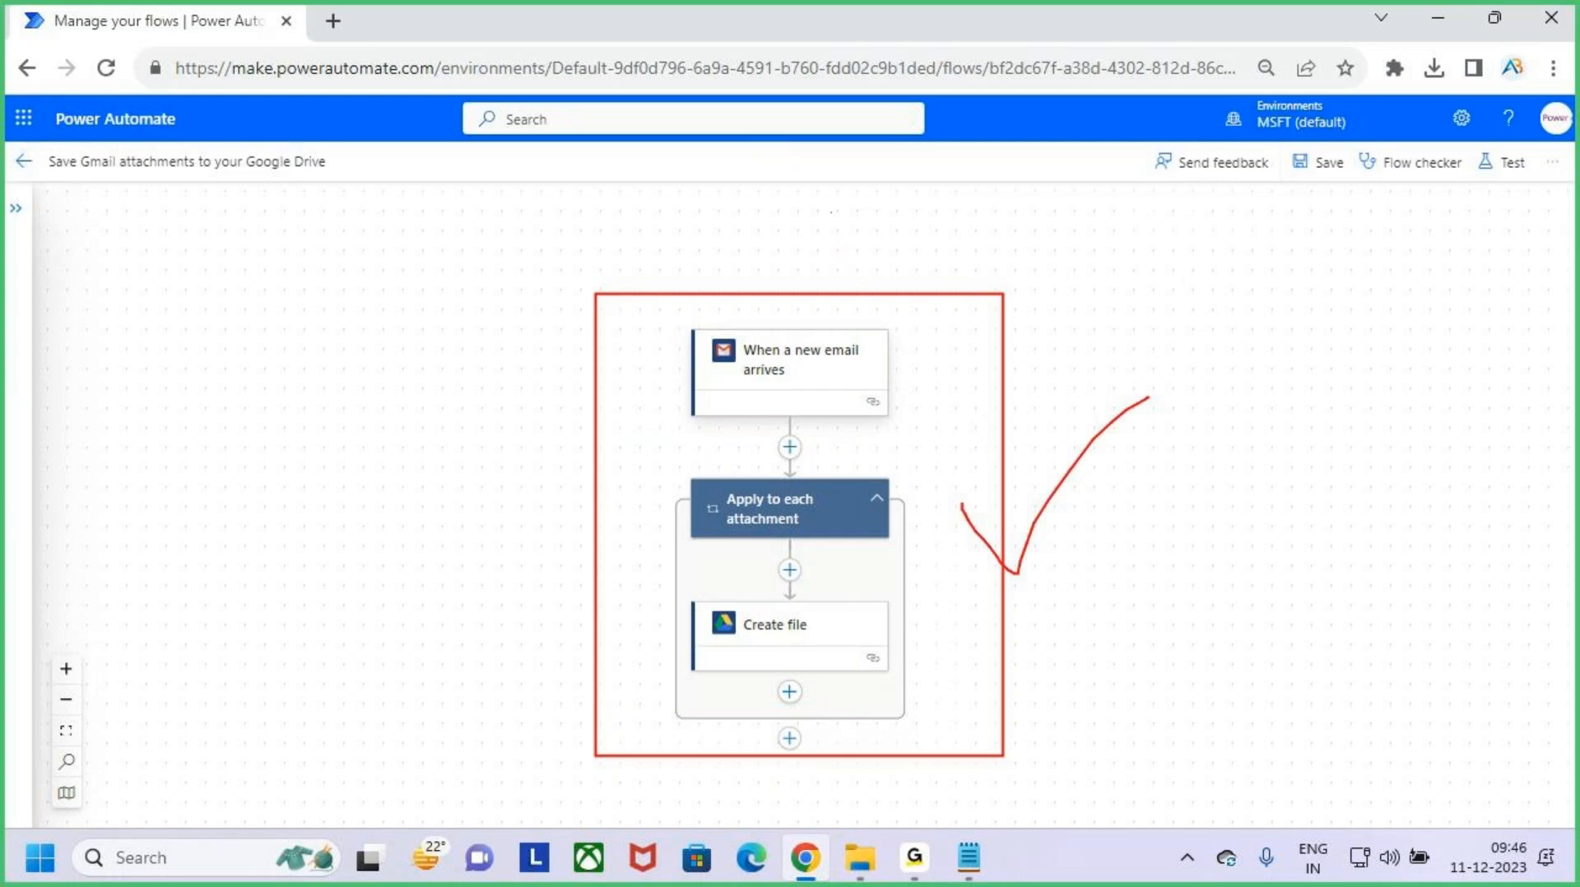
{"action": "mouse_move", "coordinate": [831, 212]}
{"action": "left_mouse_down"}
{"action": "mouse_move", "coordinate": [838, 270]}
{"action": "mouse_move", "coordinate": [857, 245]}
{"action": "left_mouse_up"}
{"action": "key", "text": "Escape"}
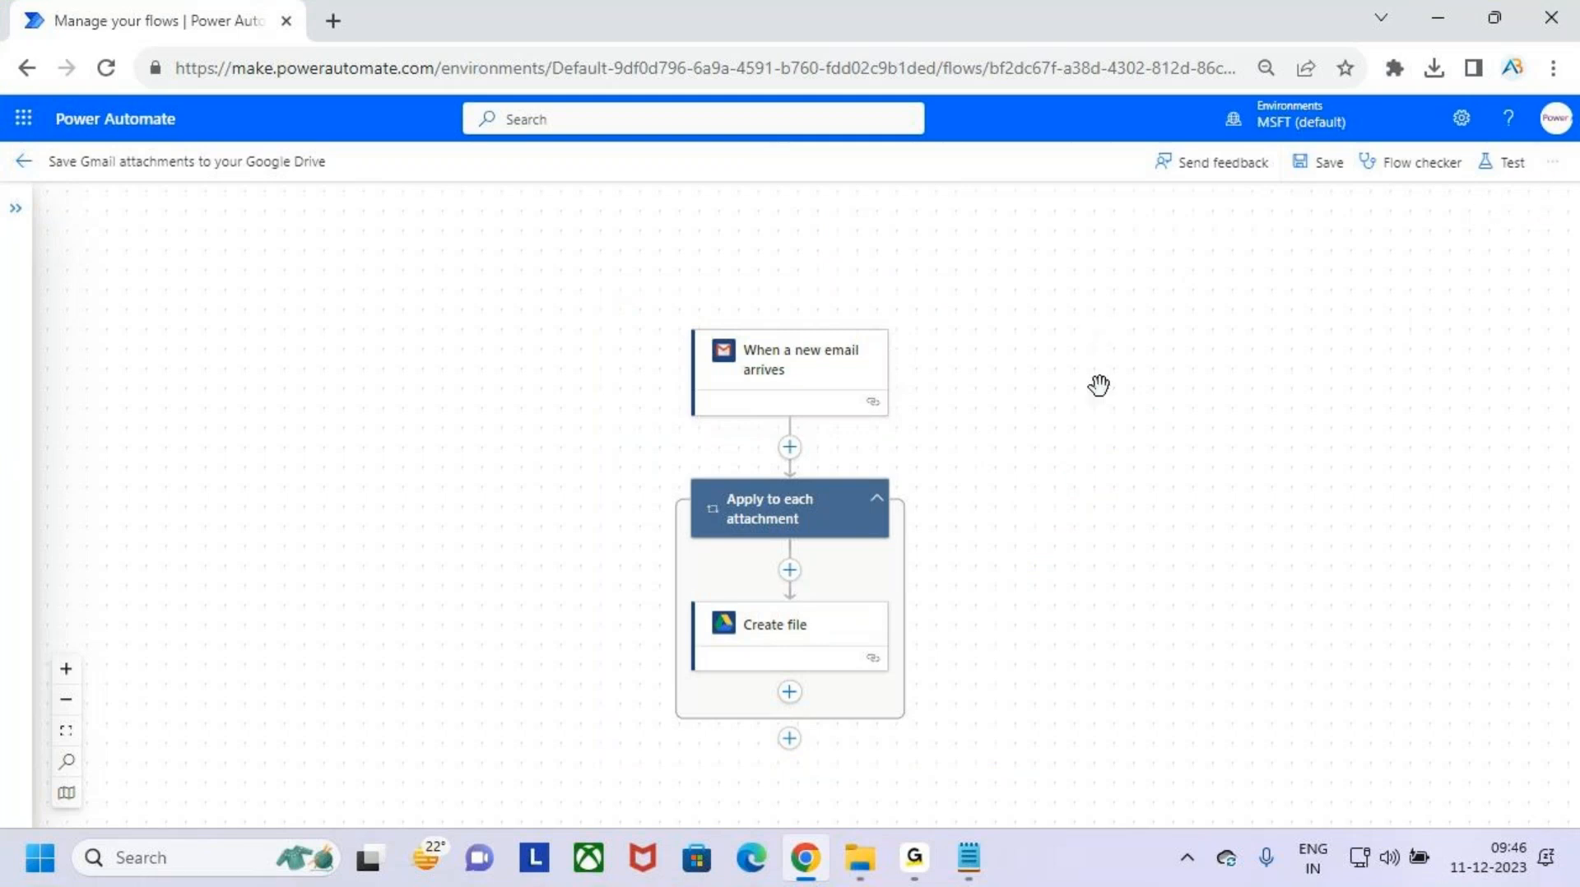
- Switch the flow from the new designer to the classic designer
{"action": "left_click", "coordinate": [1557, 169]}
{"action": "left_click", "coordinate": [1491, 280]}
{"action": "left_click", "coordinate": [1553, 169]}
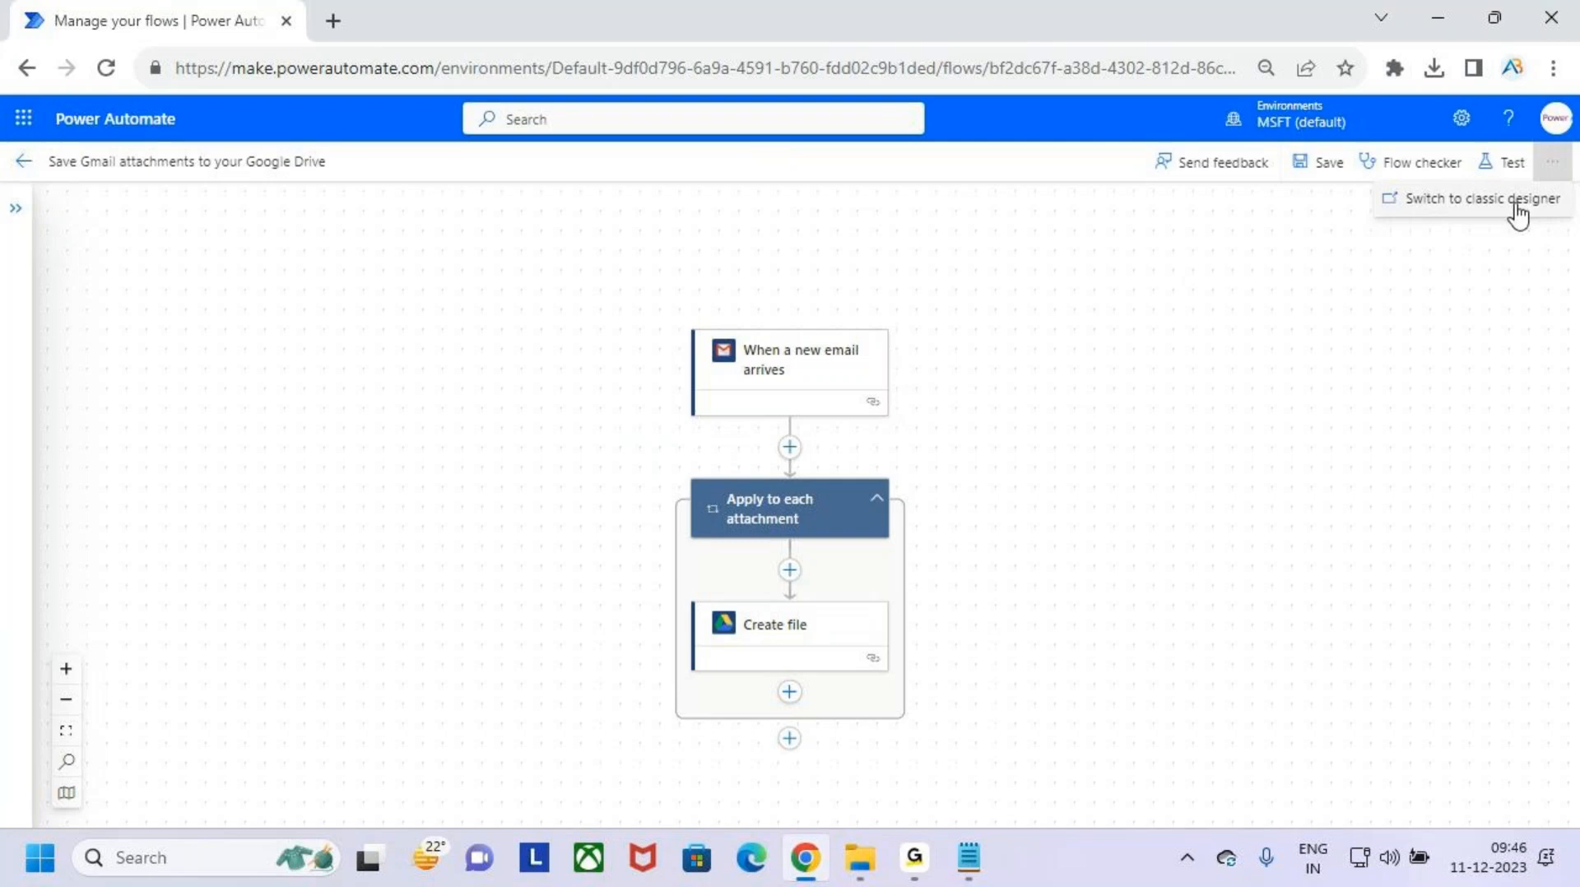
{"action": "left_click", "coordinate": [1514, 204]}
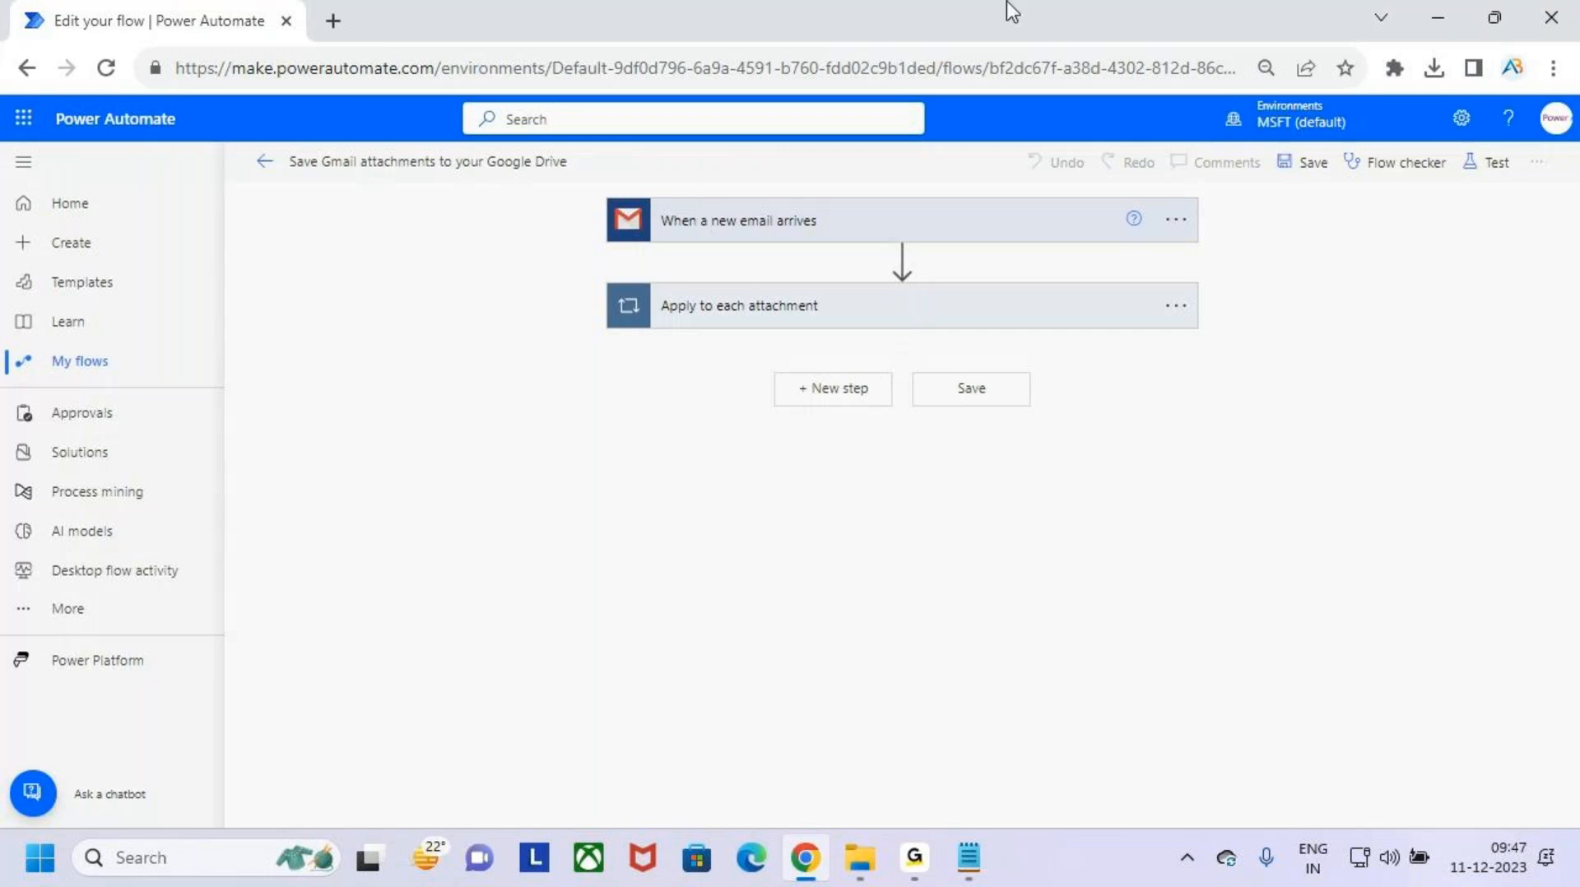
- View the label setting of "When a new email arrives", collapse that trigger and expand "Apply to each attachment"
{"action": "left_click", "coordinate": [947, 238]}
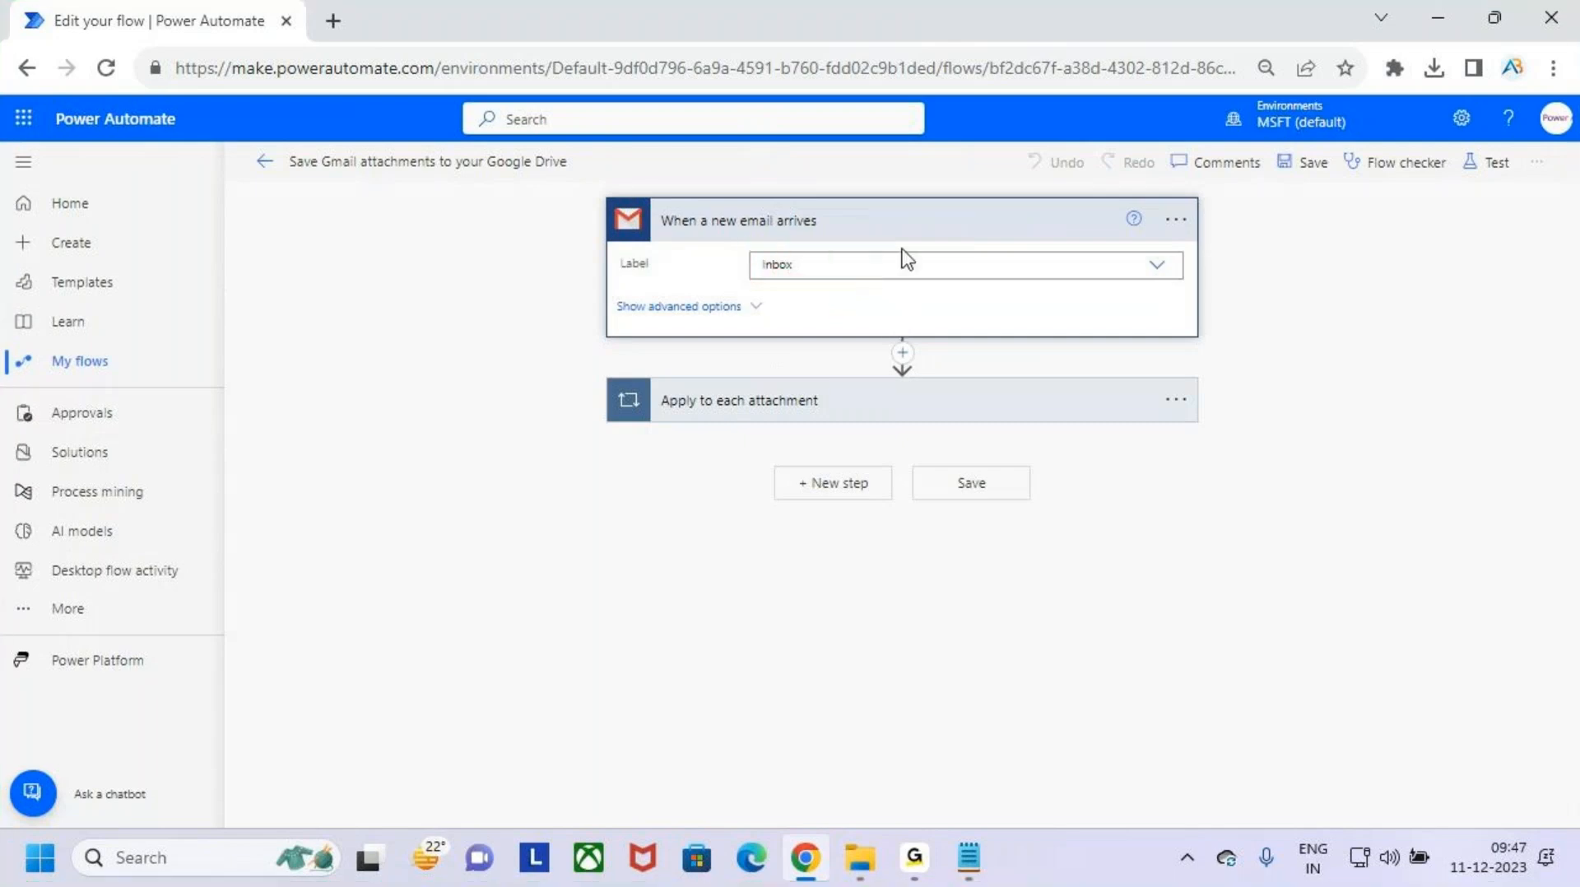
{"action": "left_click", "coordinate": [910, 220]}
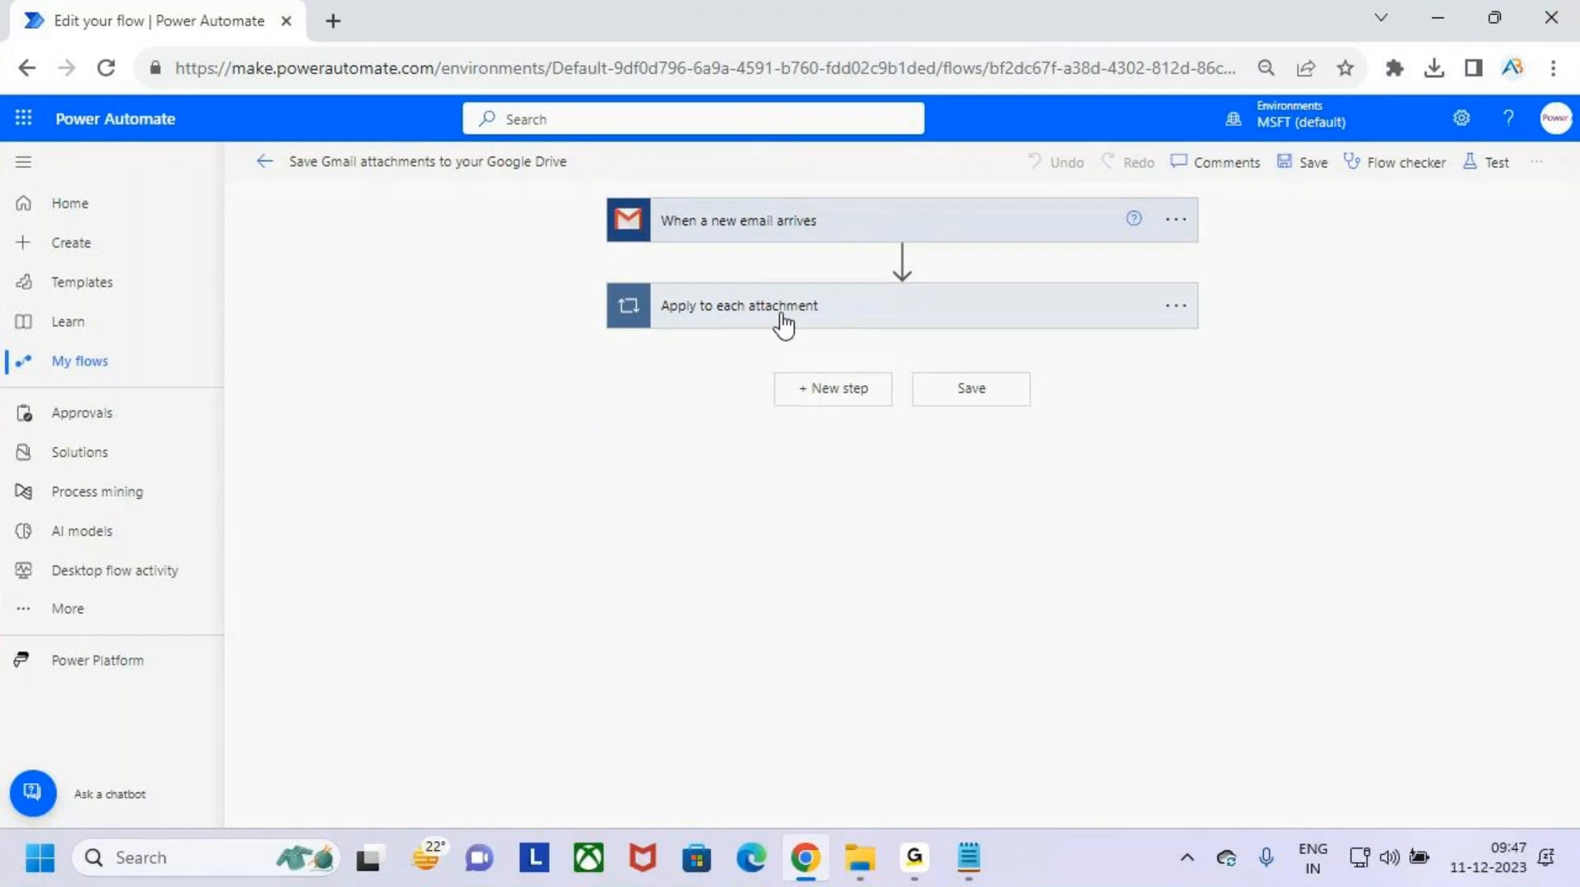
{"action": "left_click", "coordinate": [897, 320]}
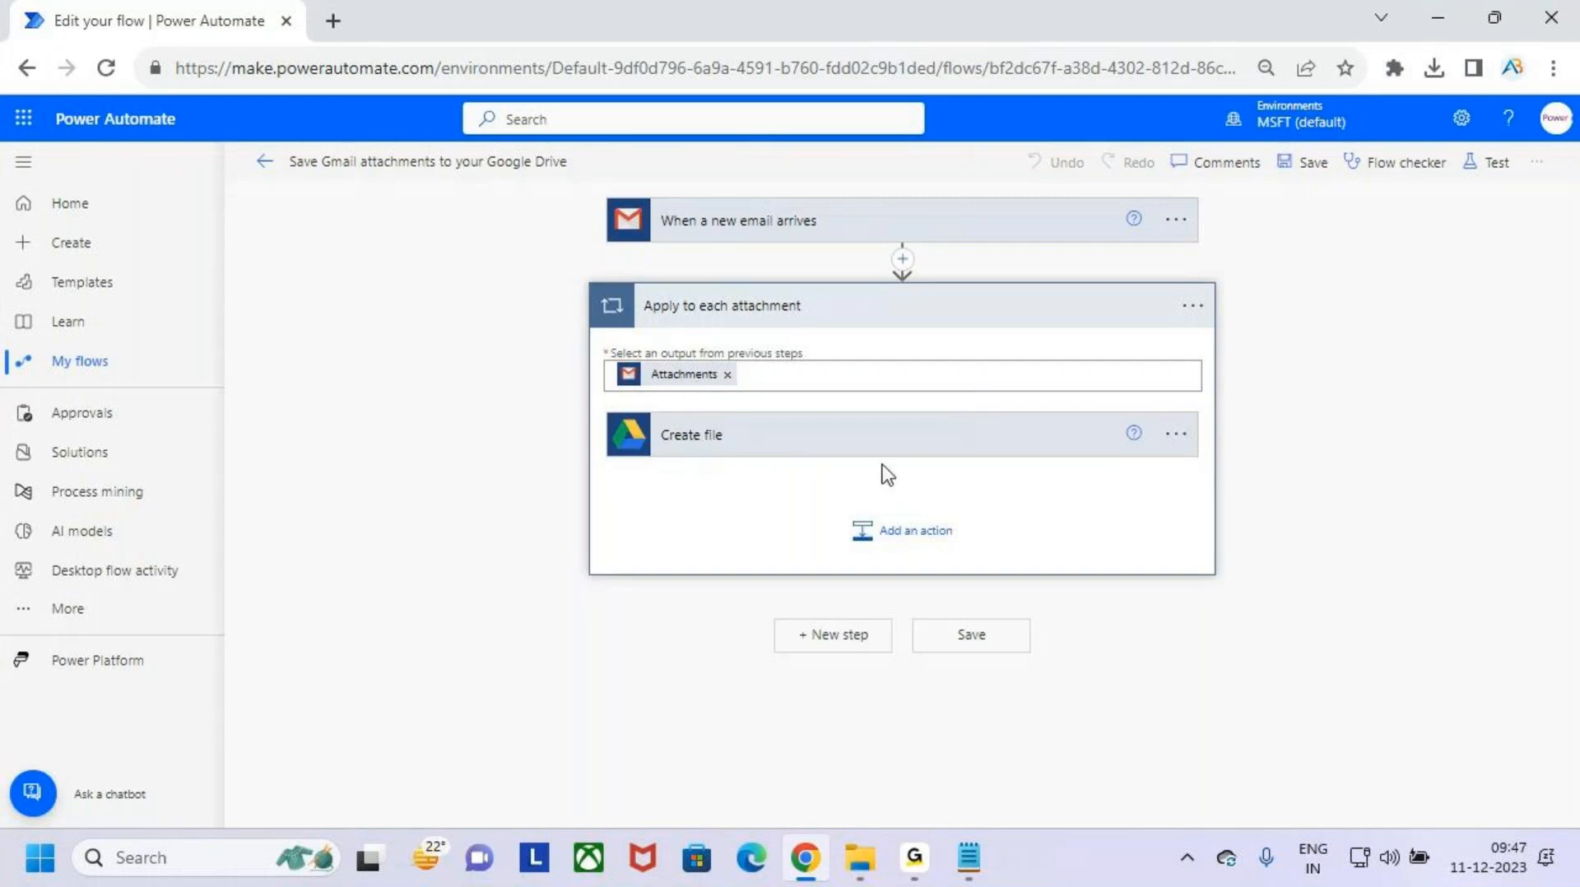
- Save the Gmail attachments flow and start a manual test of it
{"action": "left_click", "coordinate": [984, 310]}
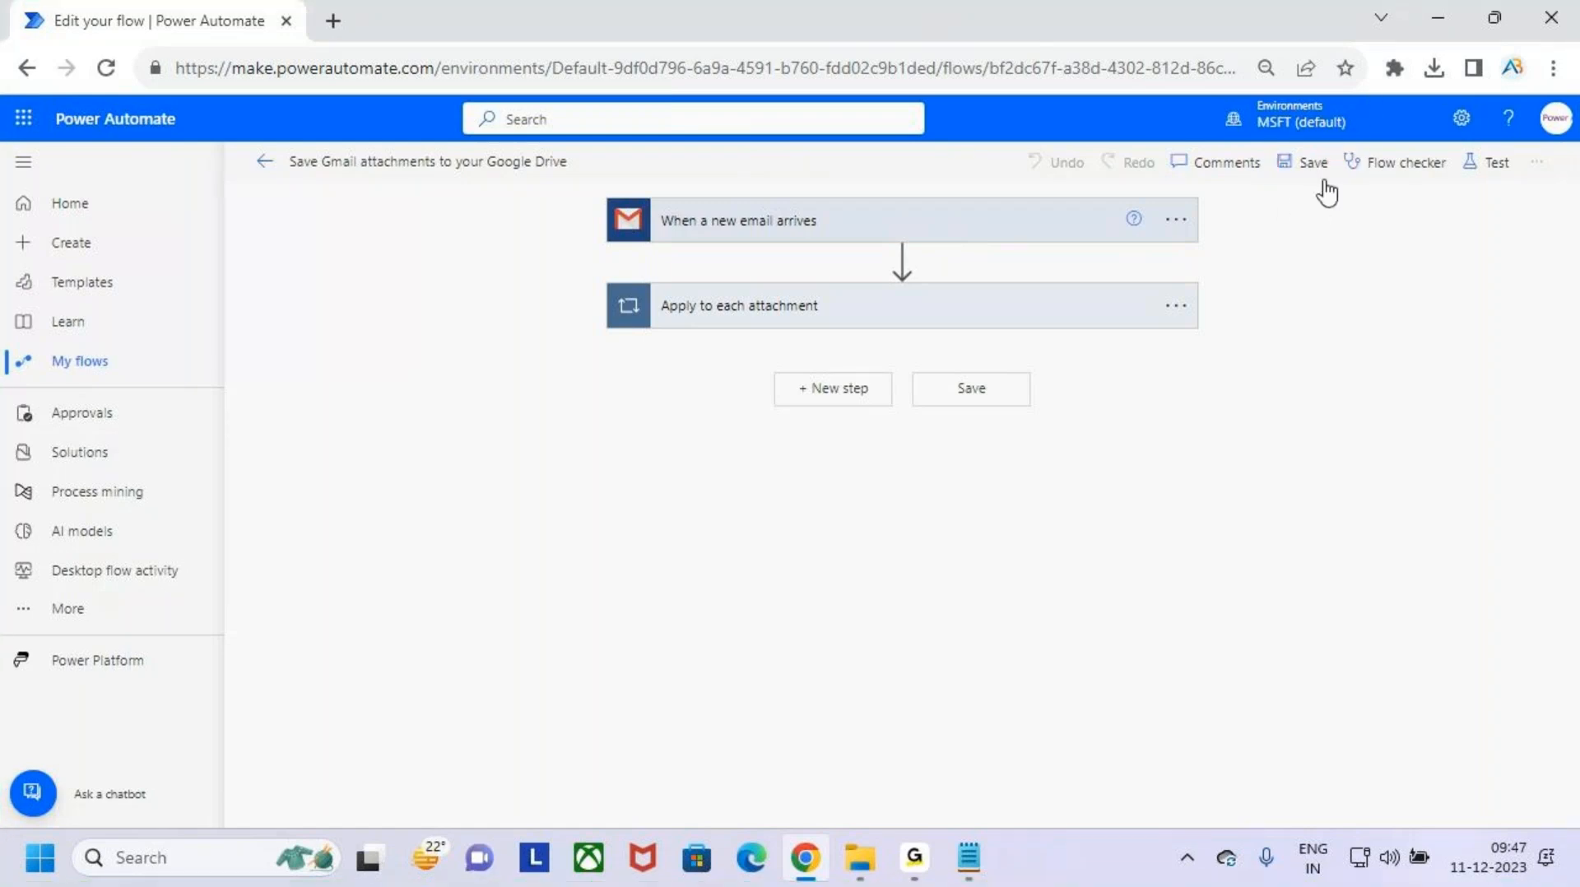
{"action": "left_click", "coordinate": [1306, 164]}
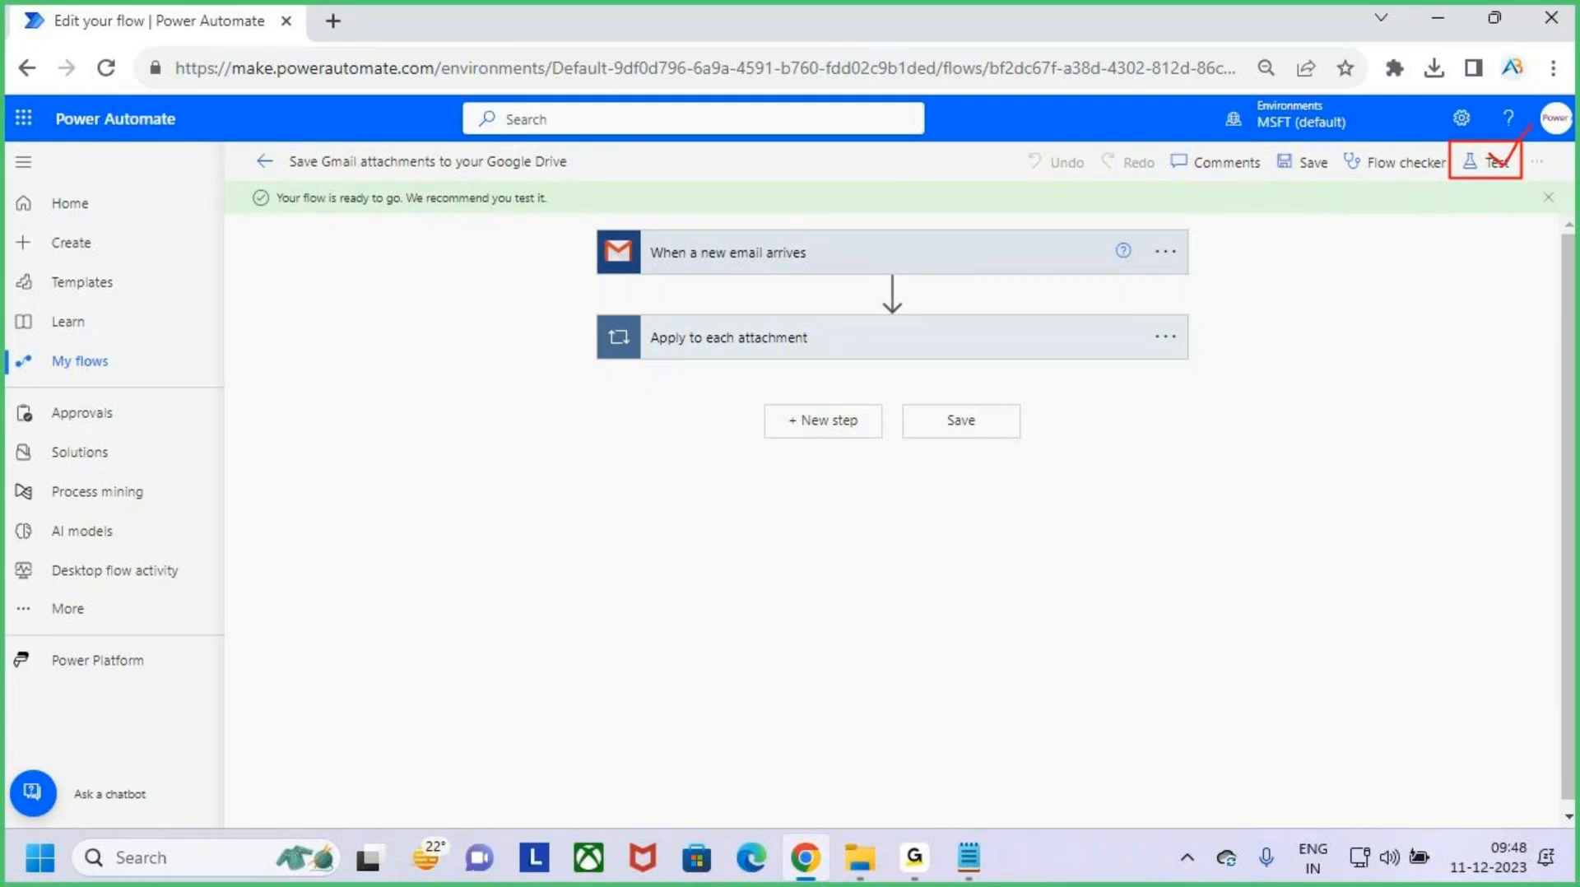
{"action": "left_click", "coordinate": [1489, 163]}
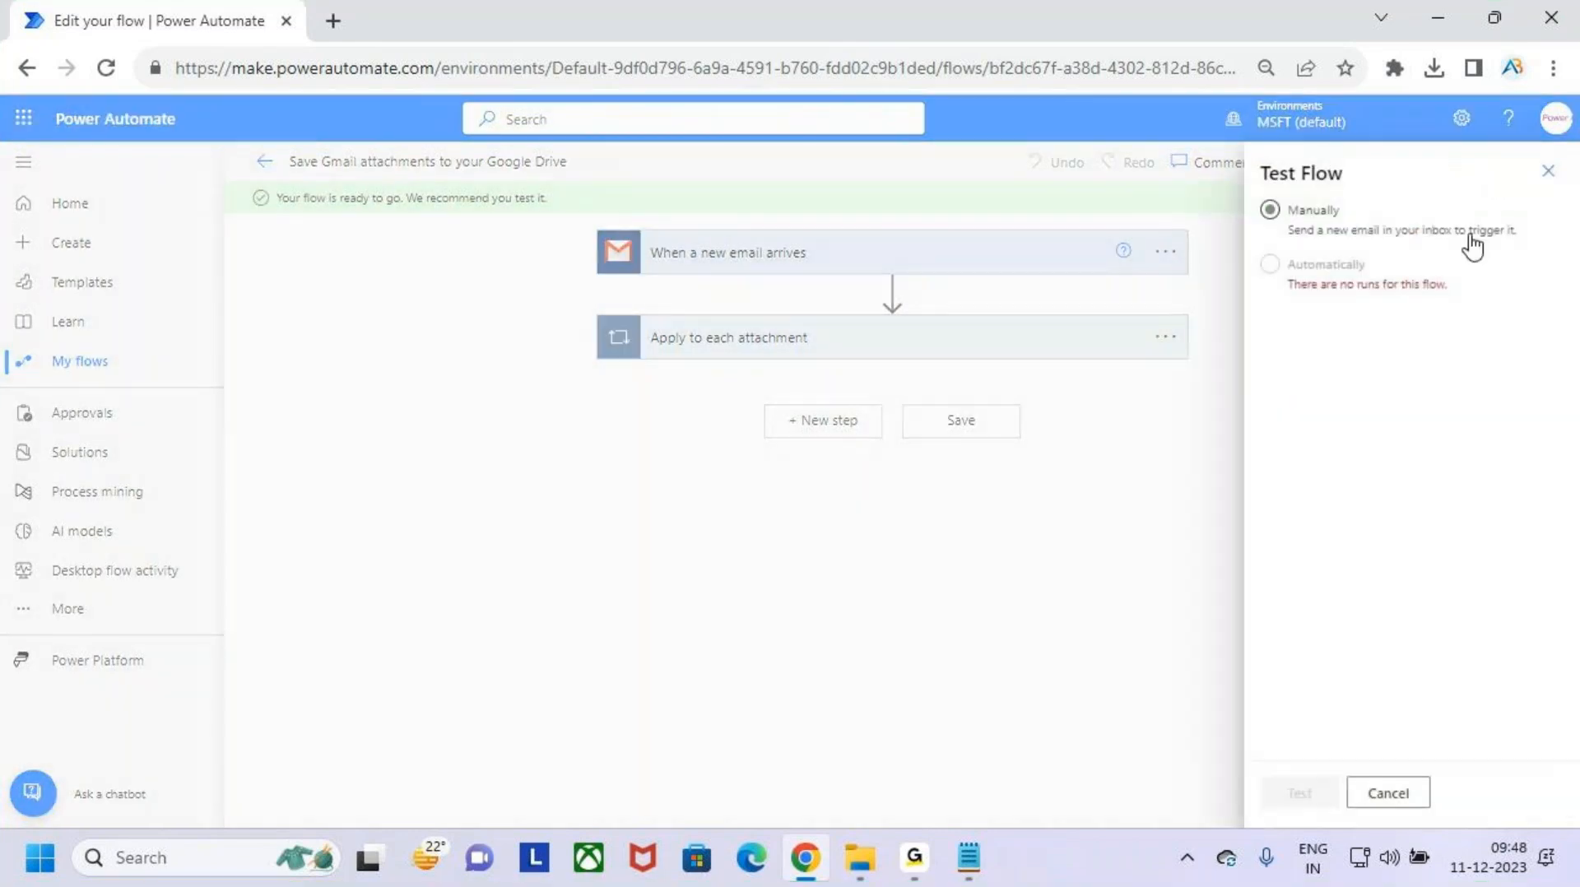
{"action": "left_click", "coordinate": [1285, 224]}
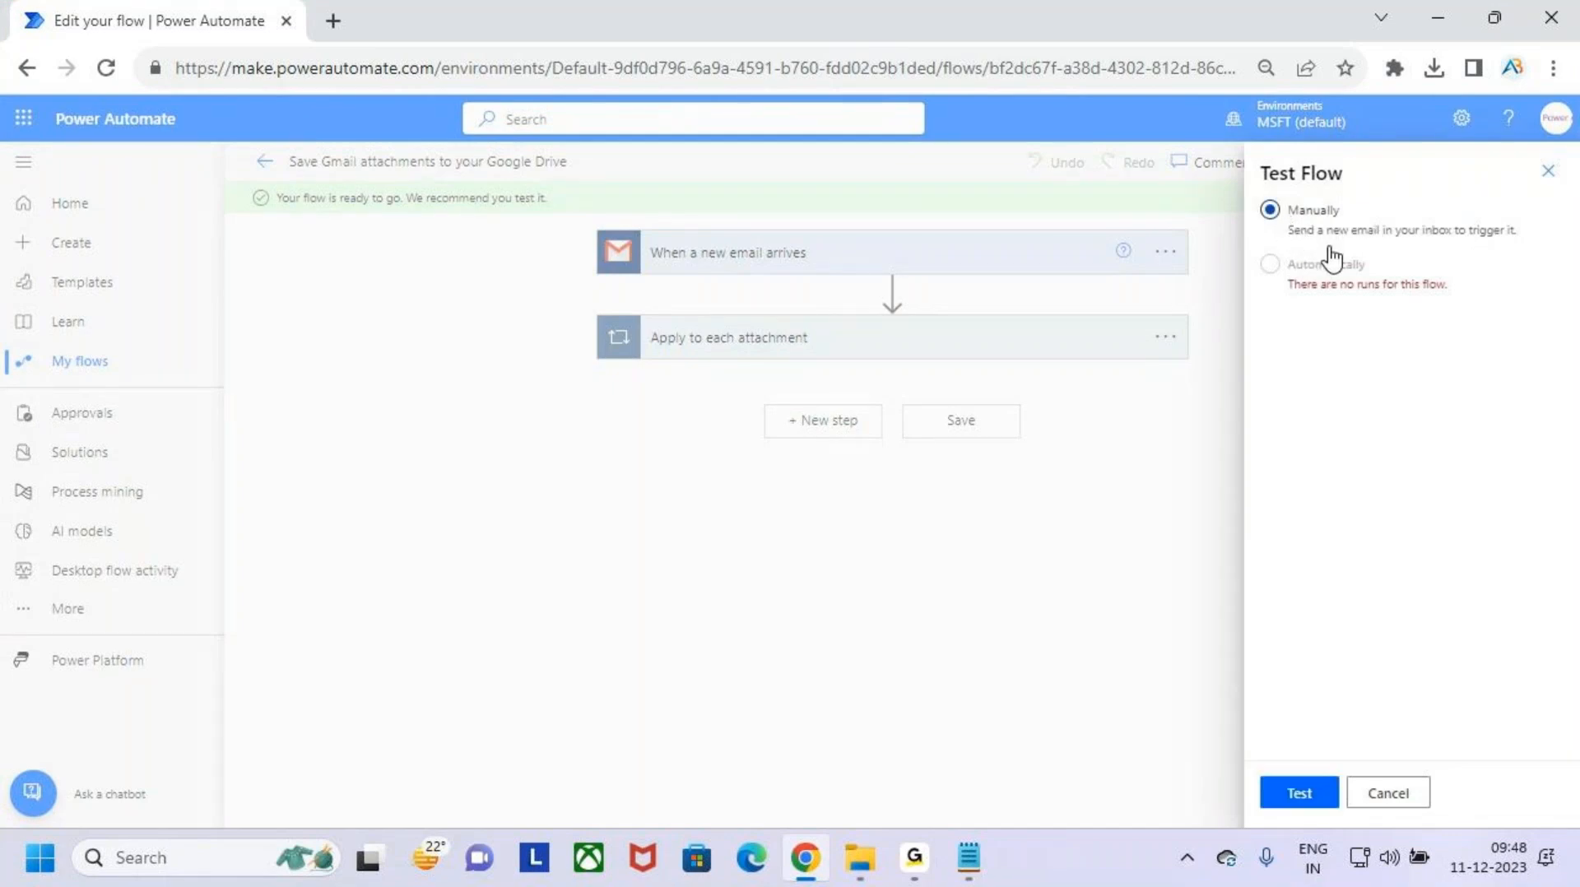
{"action": "left_click", "coordinate": [1315, 796]}
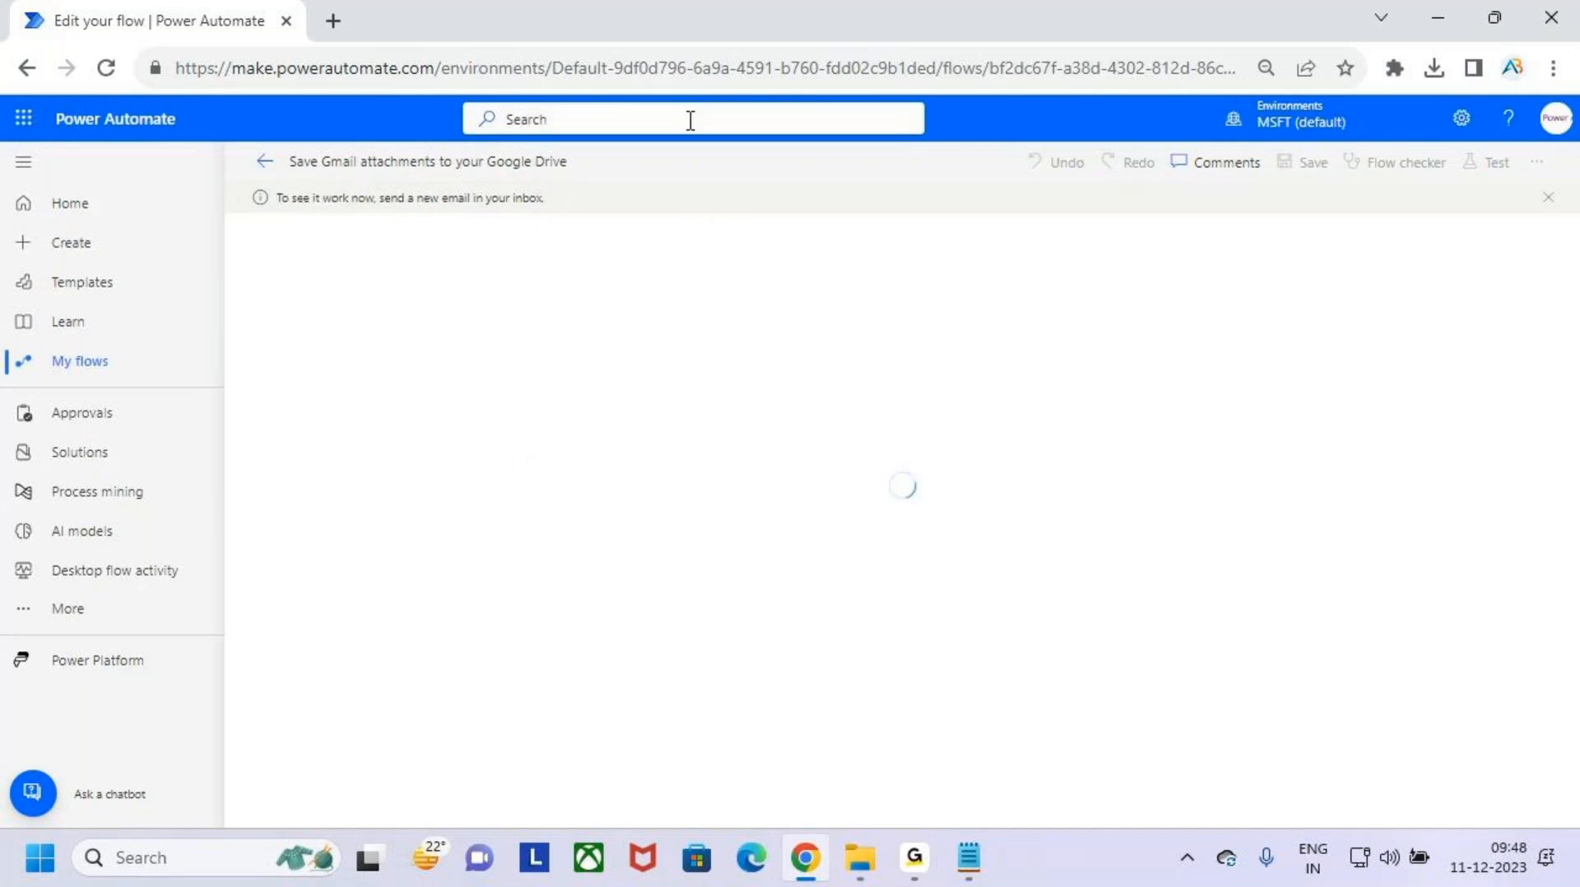
- Open Gmail in a new browser tab using the alternate Google account with the green "V" avatar
{"action": "left_click", "coordinate": [333, 20]}
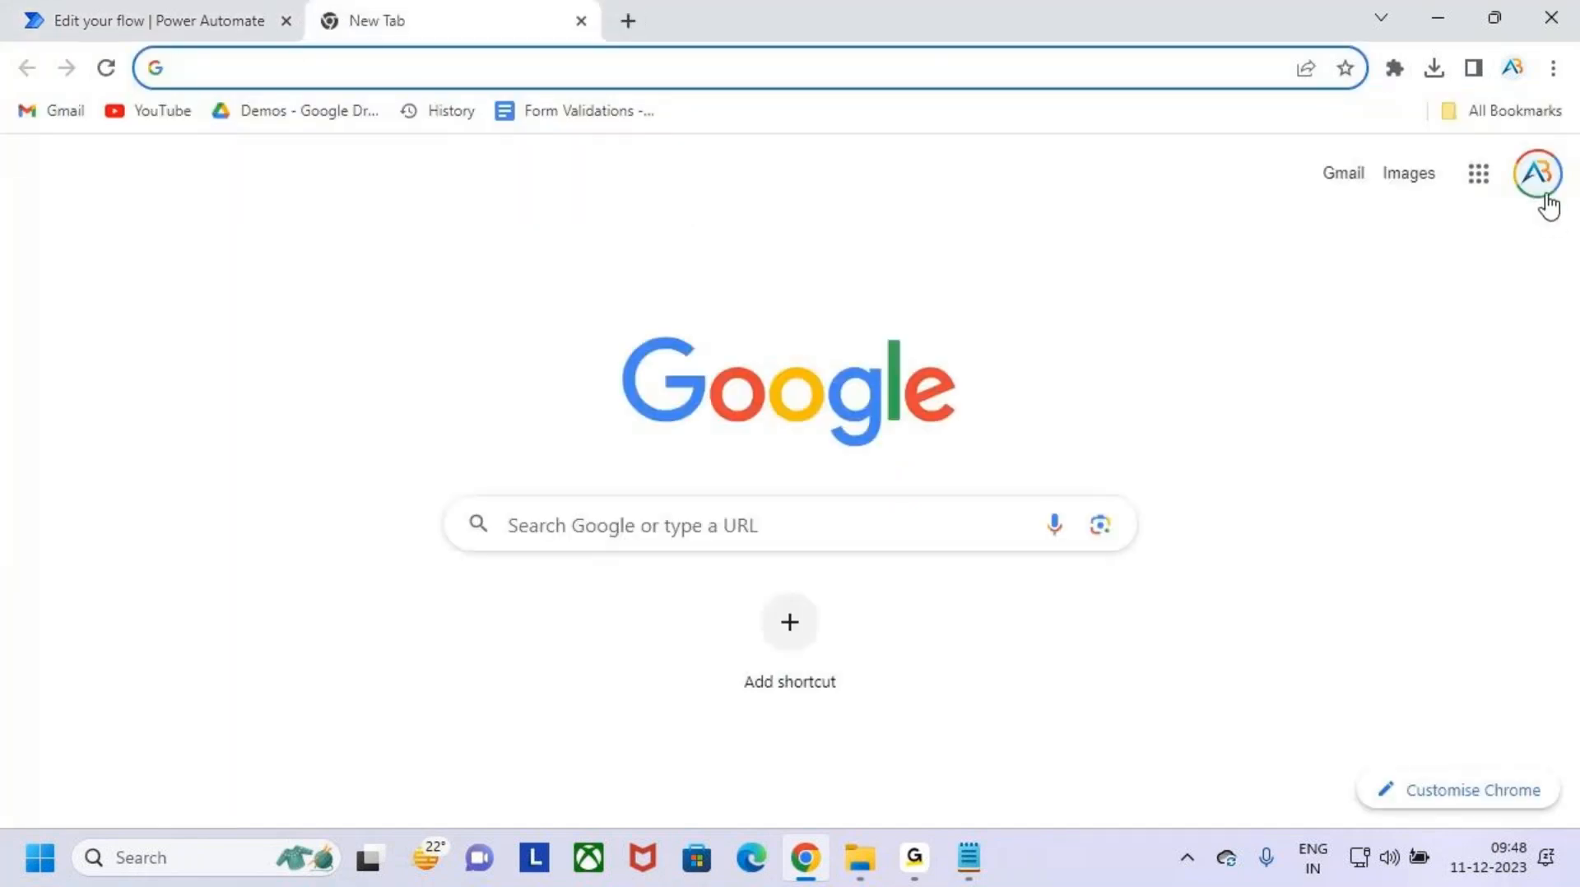
{"action": "left_click", "coordinate": [1541, 198]}
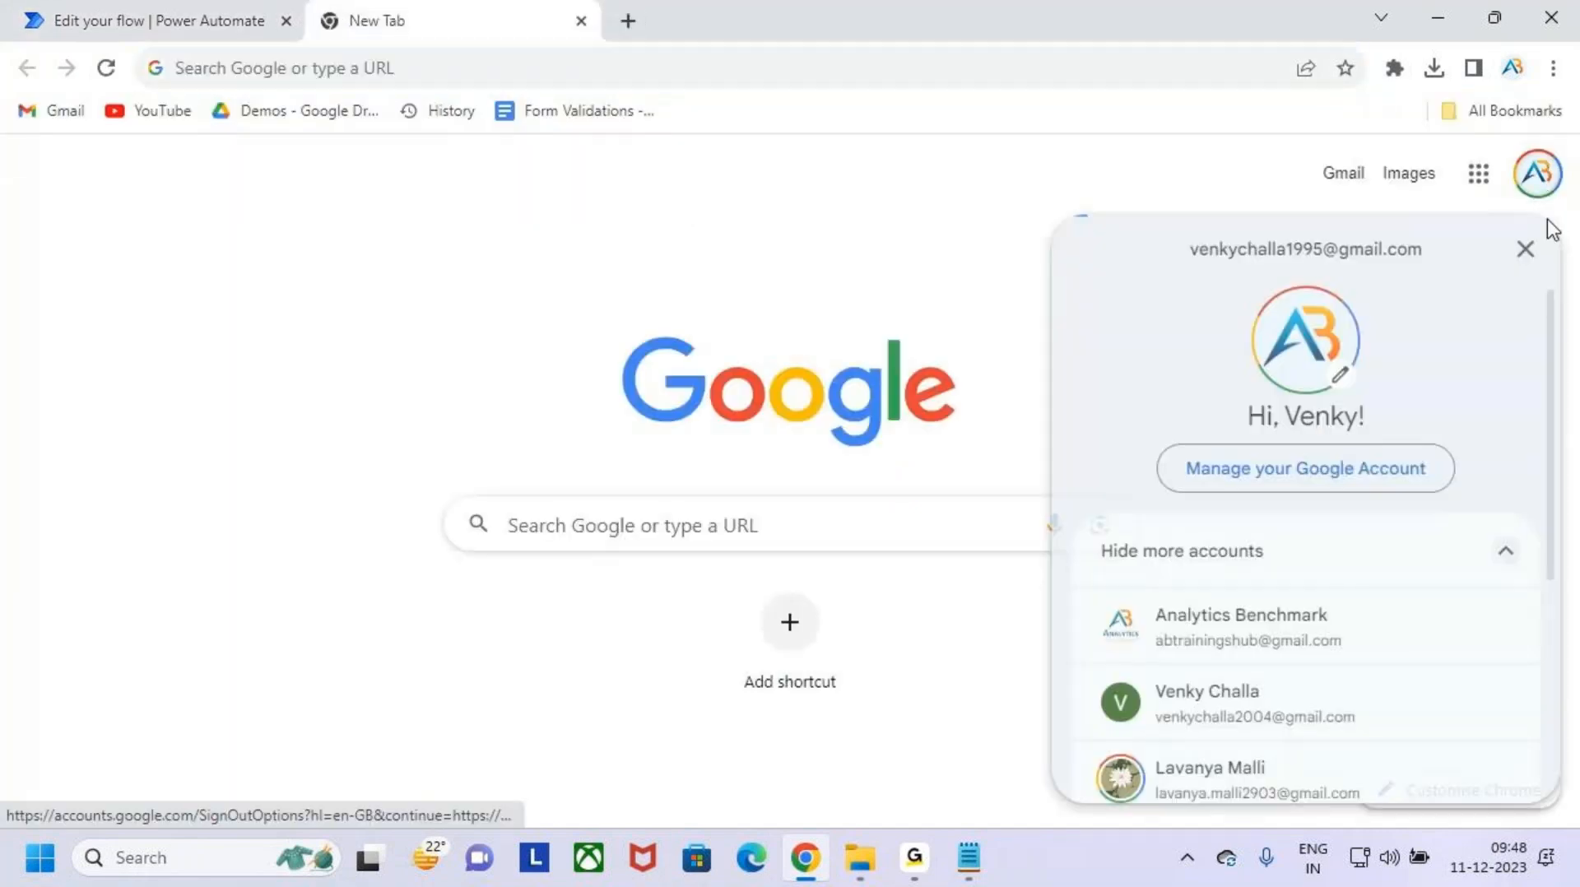
{"action": "left_click", "coordinate": [1358, 713]}
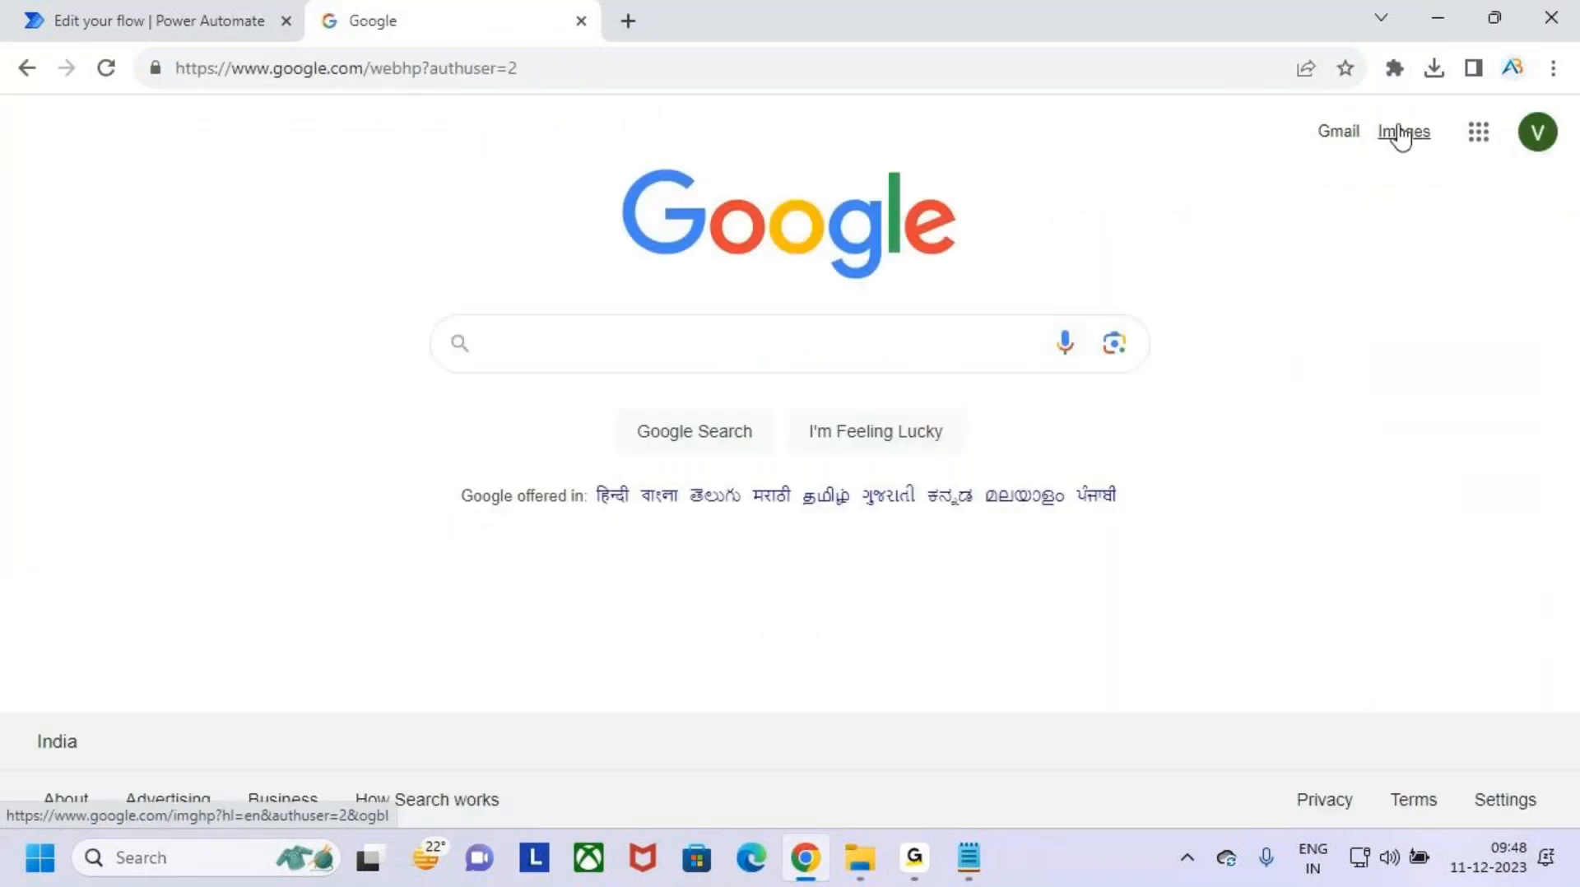
{"action": "left_click", "coordinate": [1348, 134]}
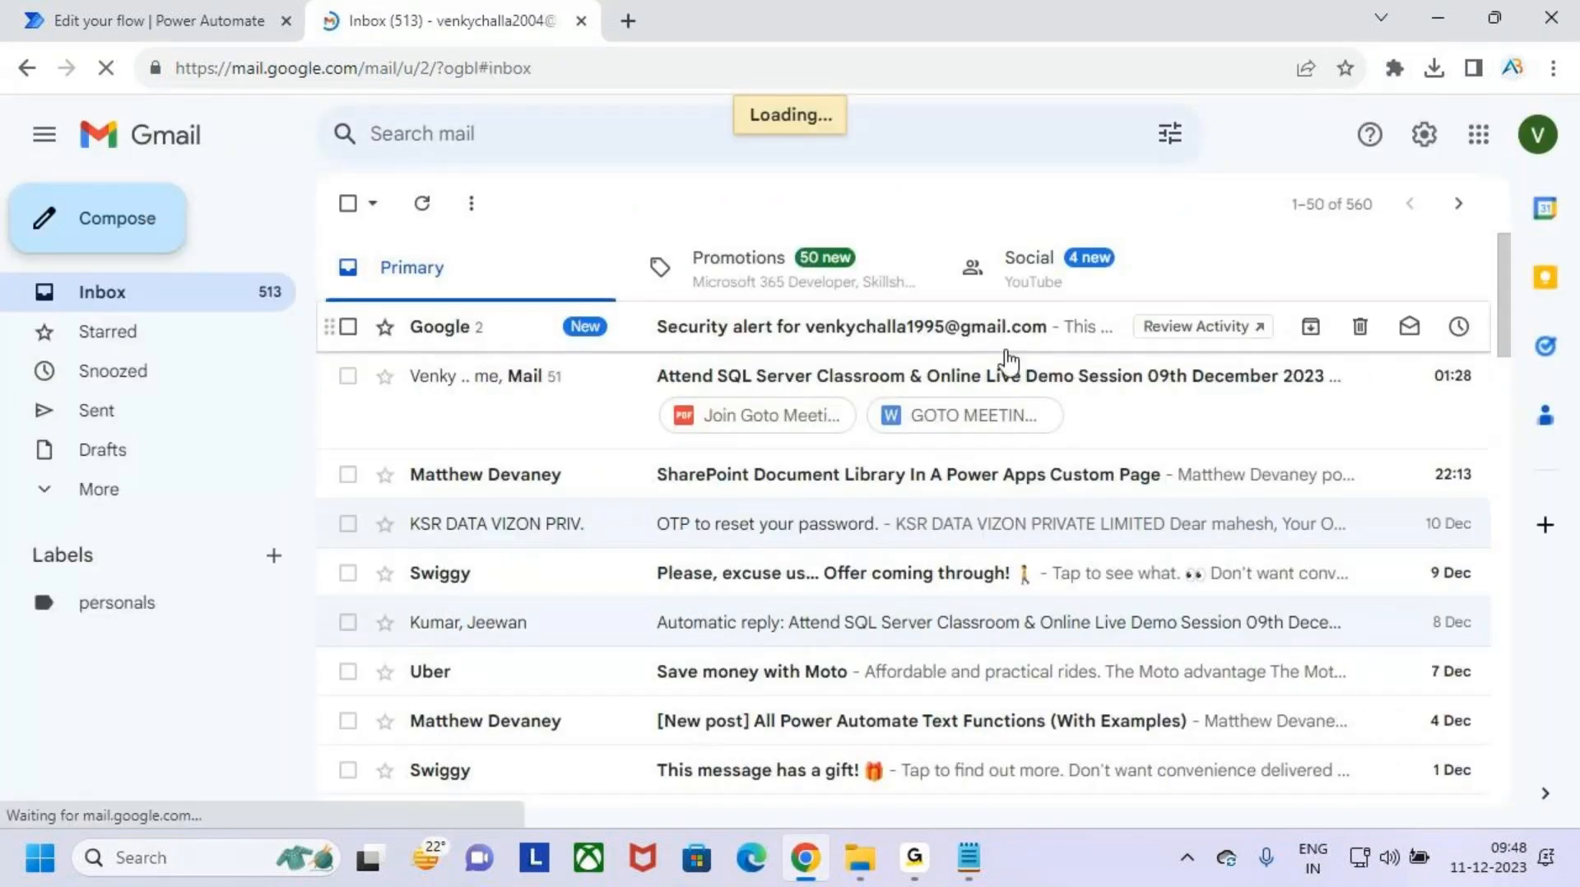
- Start a new email and address it to the contact whose Gmail inbox the flow monitors
{"action": "type", "text": "c"}
{"action": "type", "text": "ve"}
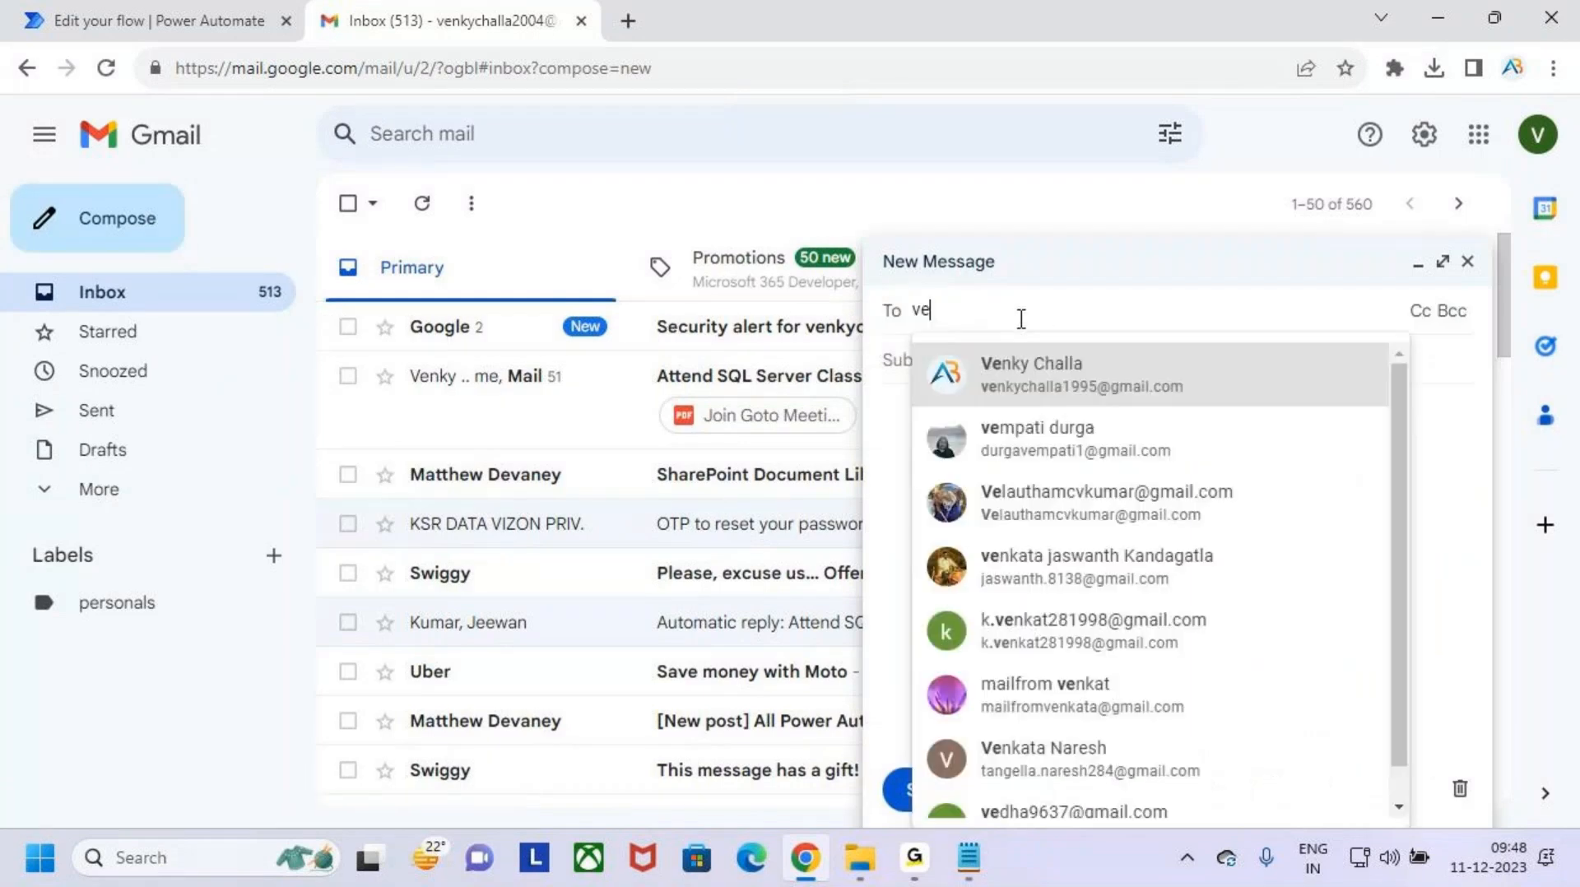
{"action": "type", "text": "nk"}
{"action": "left_click", "coordinate": [1226, 385]}
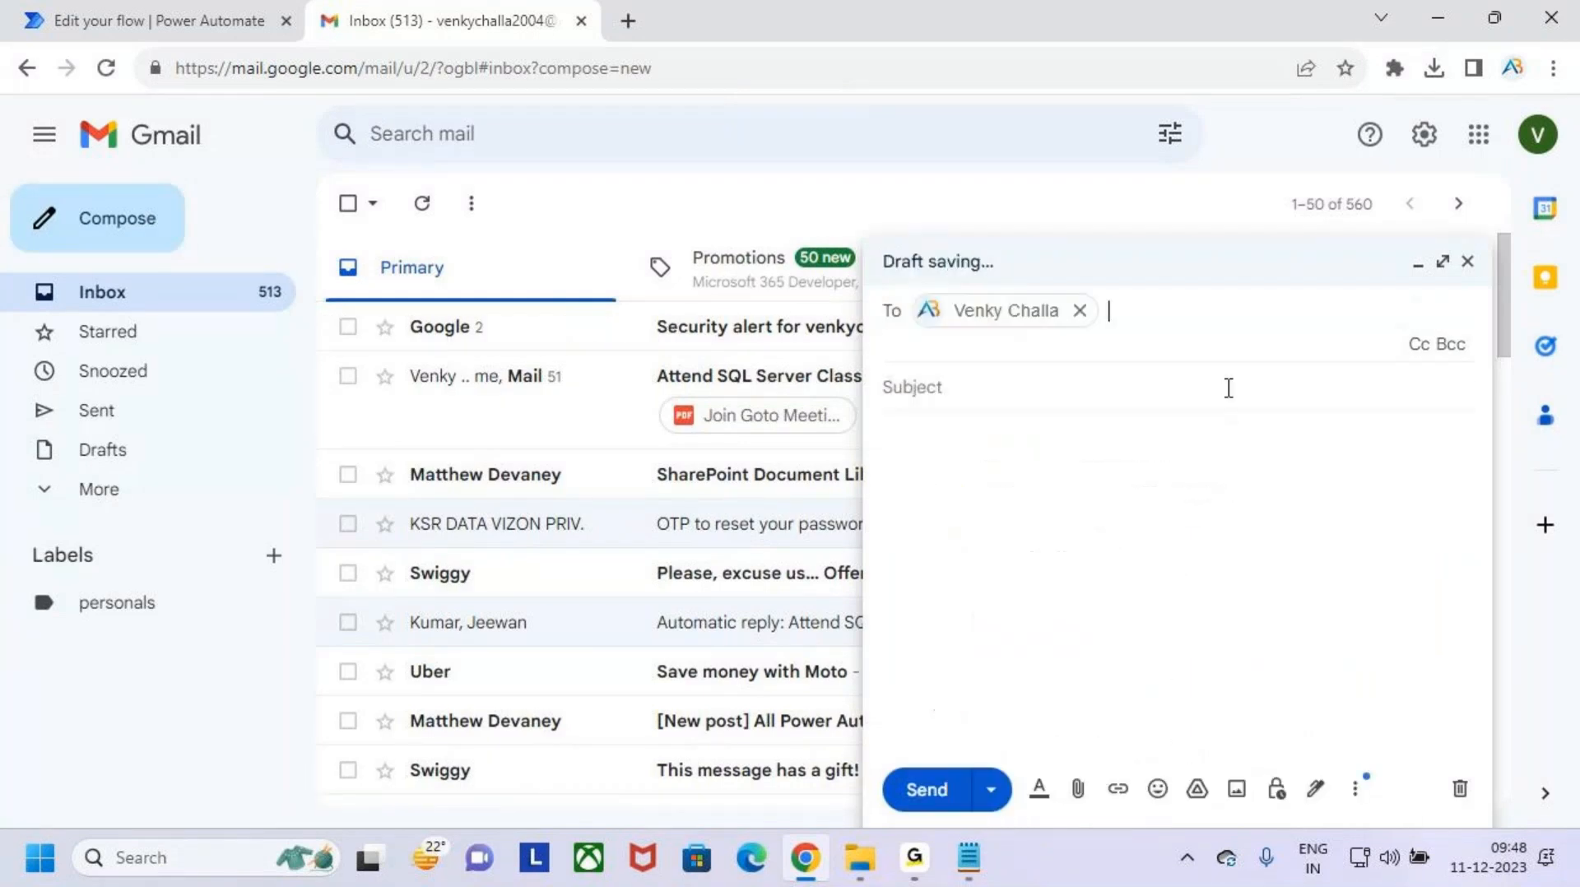
- Set the email's subject to "Drive Attachments"
{"action": "left_click", "coordinate": [1018, 380]}
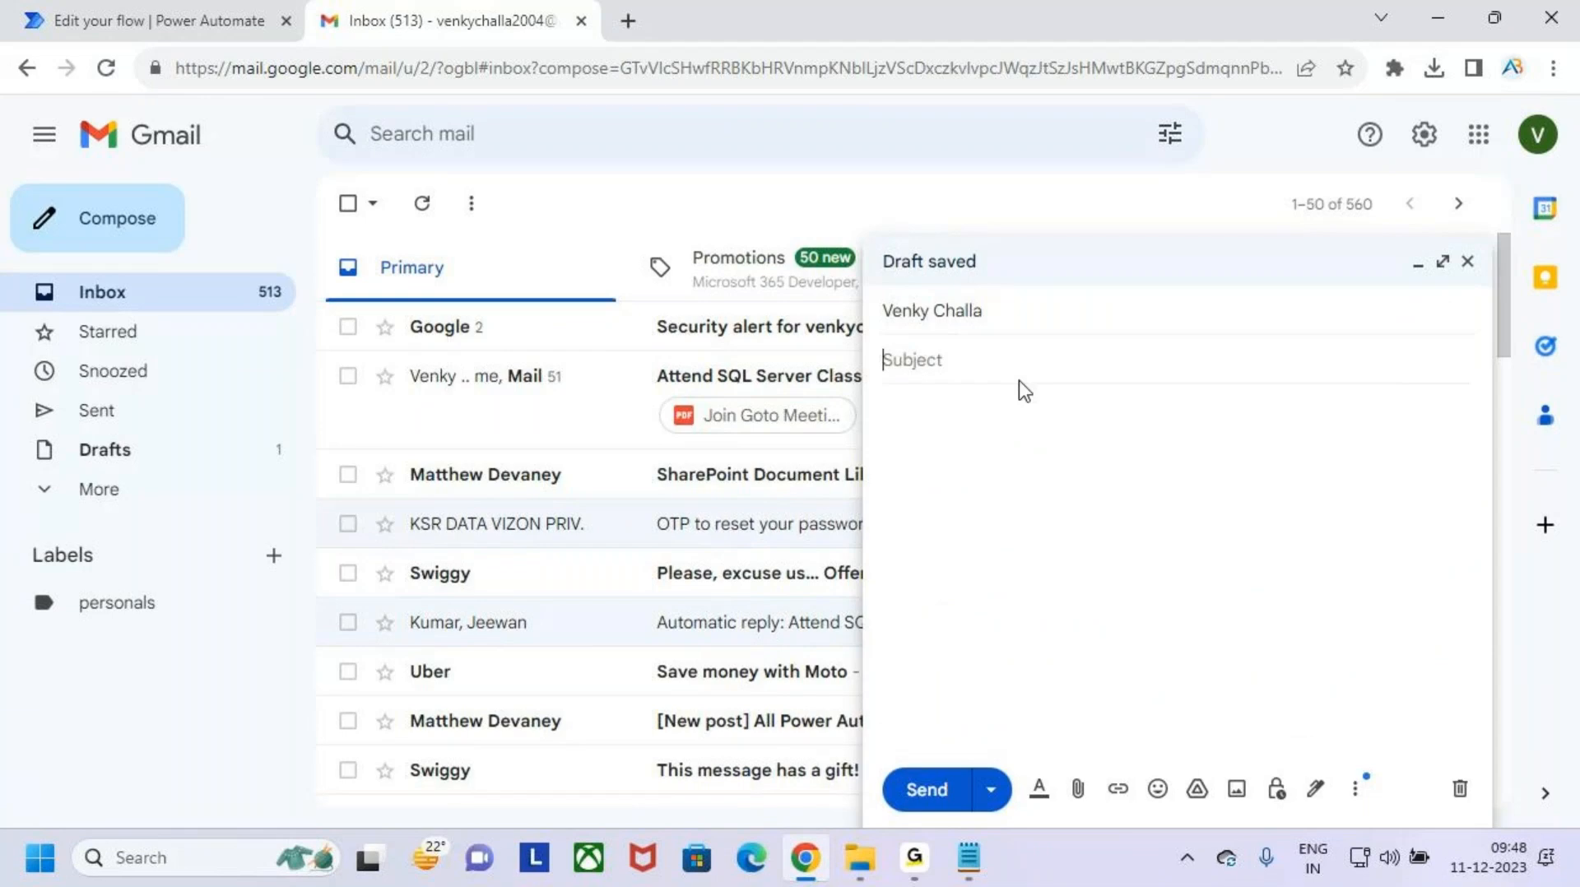
{"action": "type", "text": "Grive"}
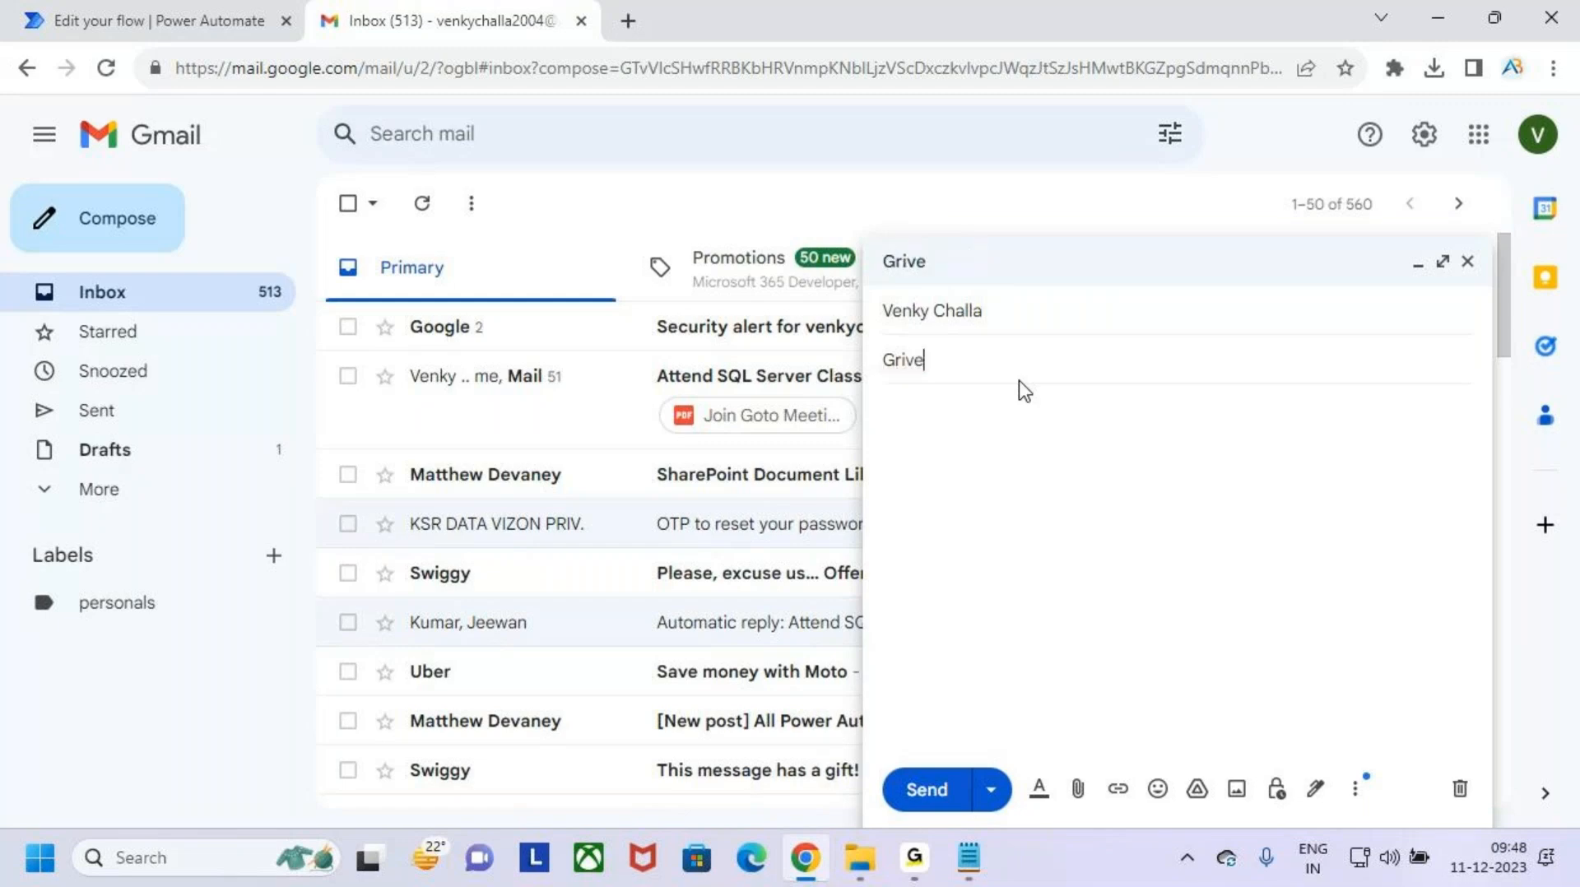
{"action": "key", "text": "BackSpace"}
{"action": "key", "text": "BackSpace"}
{"action": "key", "text": "BackSpace"}
{"action": "key", "text": "BackSpace"}
{"action": "key", "text": "BackSpace"}
{"action": "type", "text": "Drive A"}
{"action": "type", "text": "c"}
{"action": "left_click", "coordinate": [991, 418]}
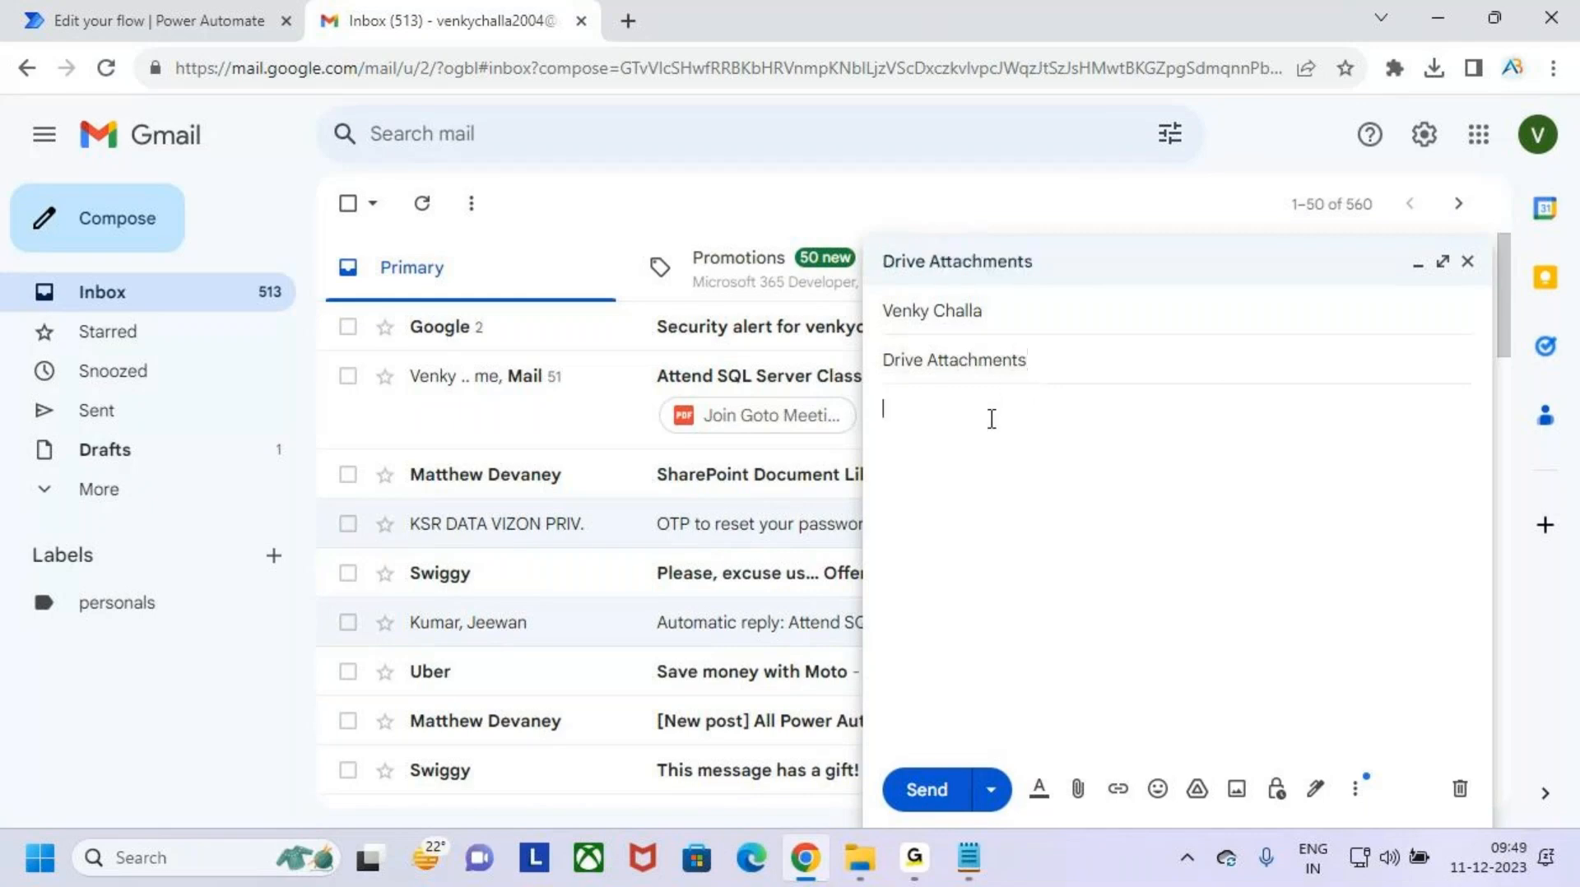
- Copy the subject text "Drive Attachments" into the email's message body
{"action": "left_click_drag", "start_coordinate": [920, 368], "coordinate": [856, 378]}
{"action": "left_click", "coordinate": [970, 355]}
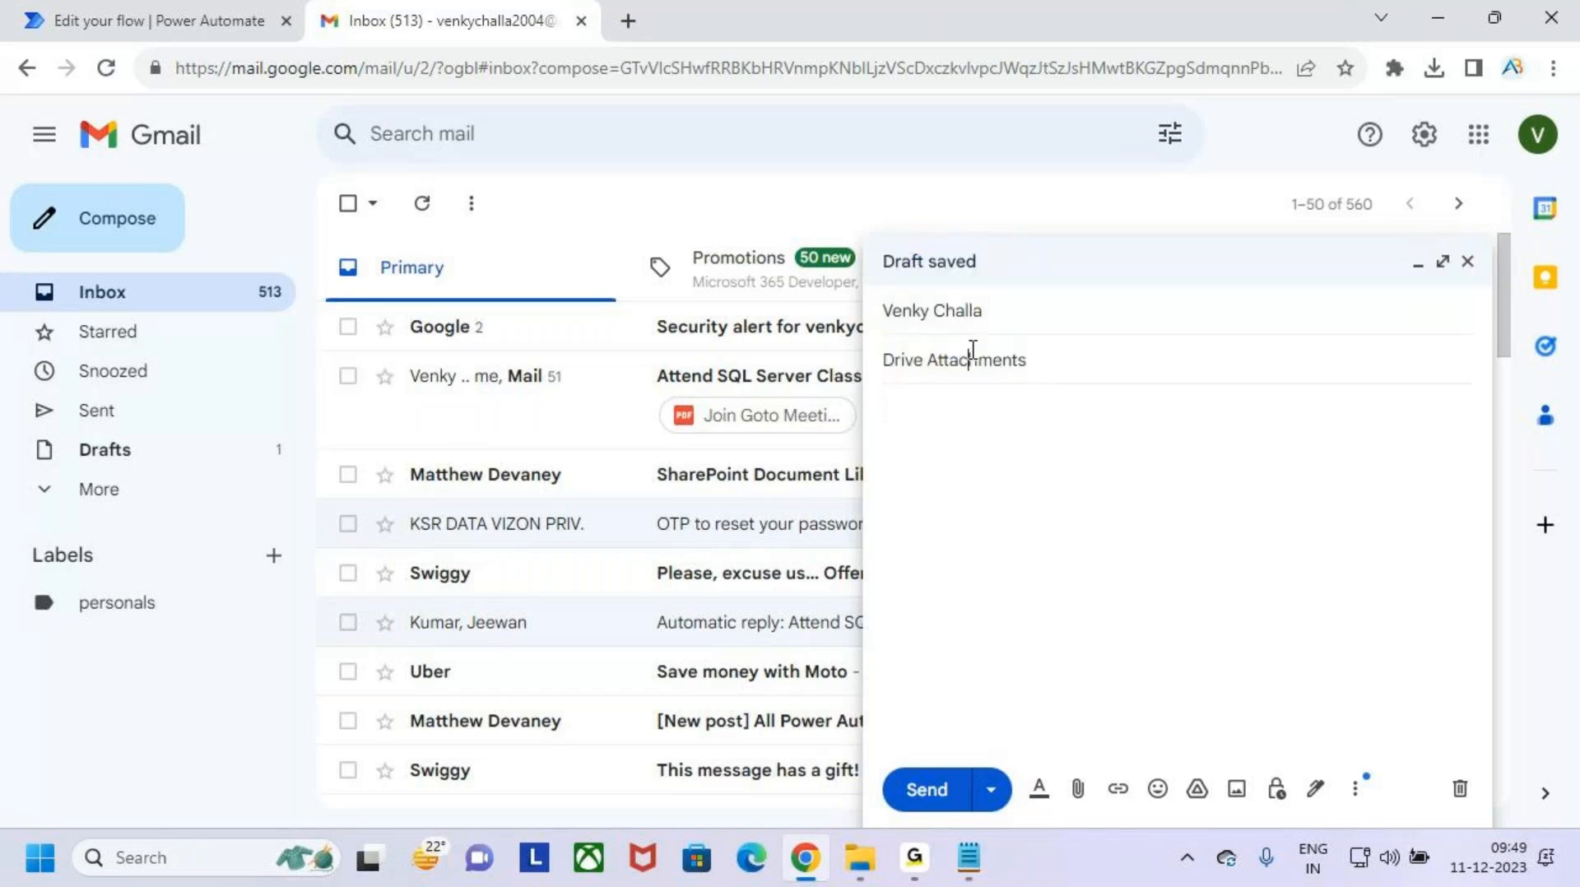
{"action": "triple_click", "coordinate": [994, 355]}
{"action": "key", "text": "ctrl+c"}
{"action": "left_click", "coordinate": [1061, 448]}
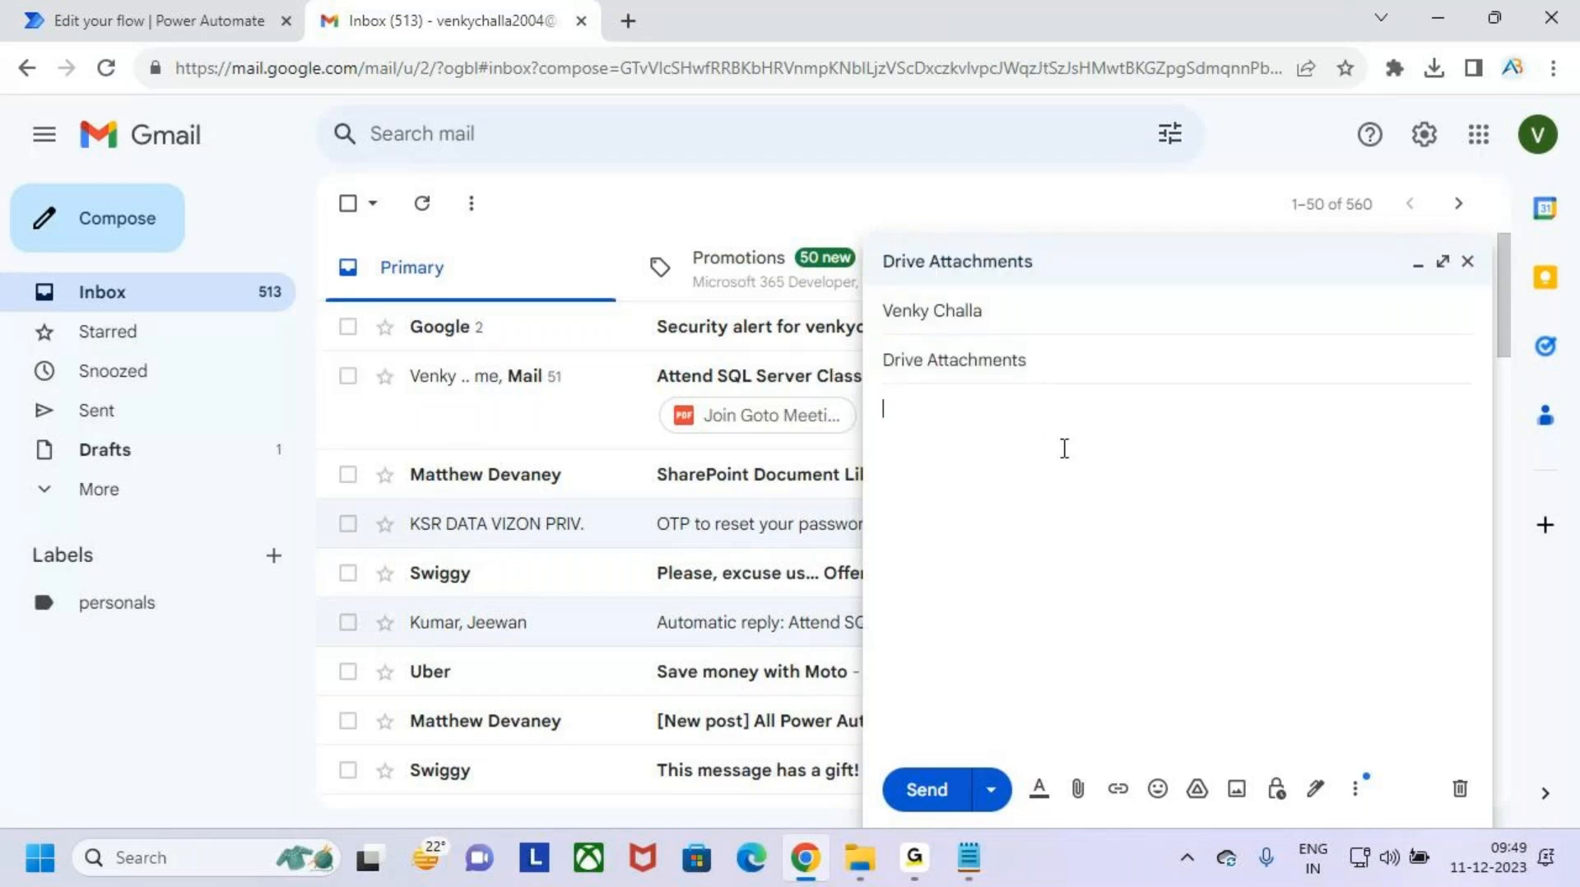
{"action": "key", "text": "ctrl+v"}
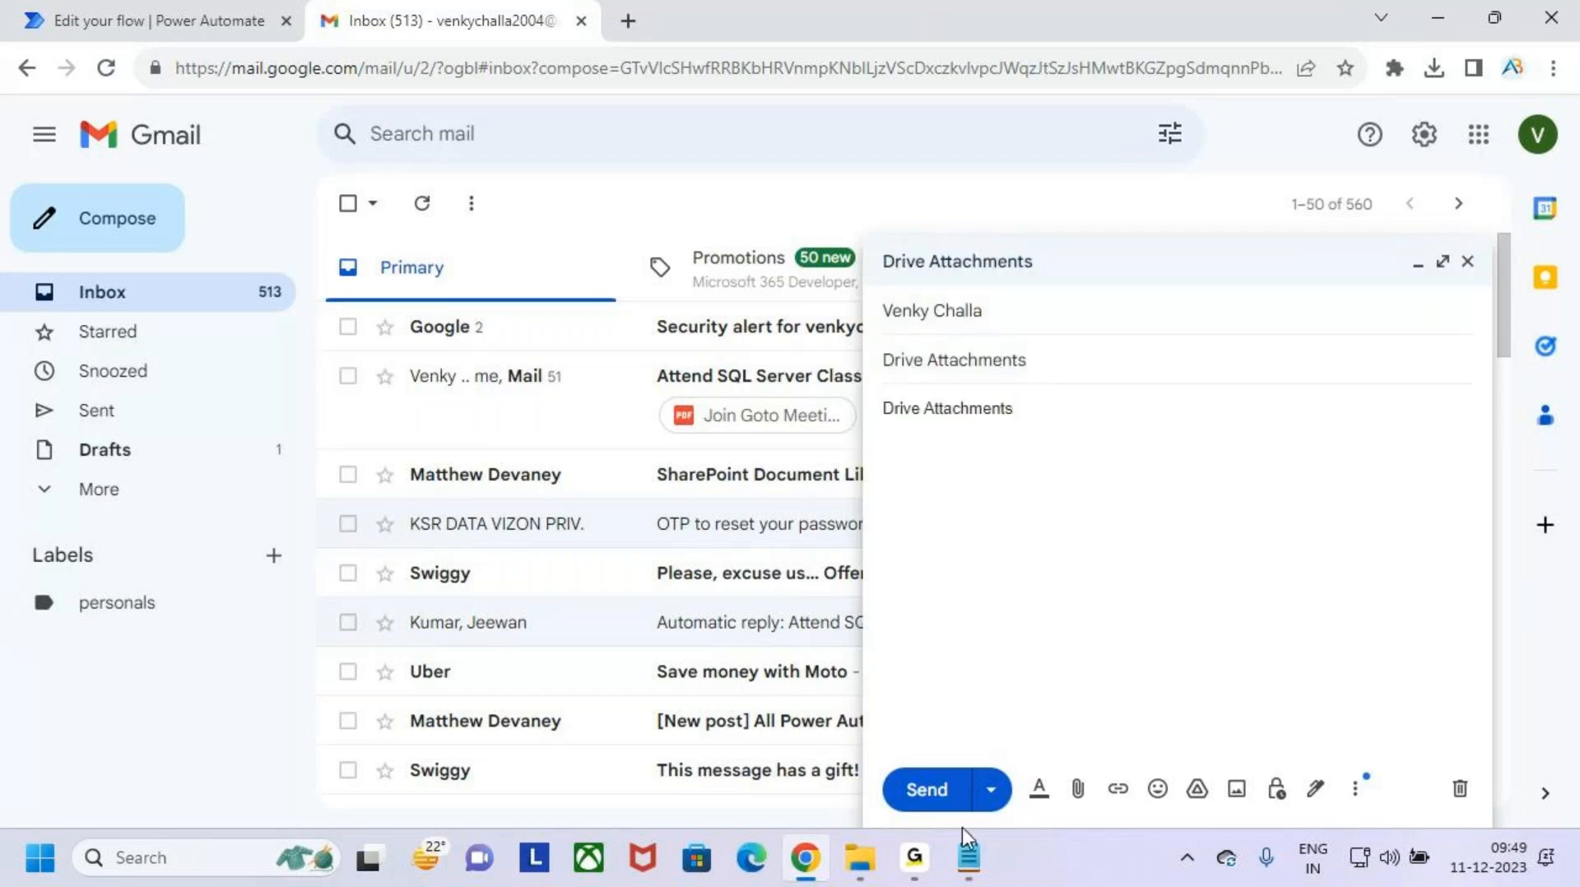
- Attach the PDF "3.Power Platform Arichitecture" from the Demo folder on the Desktop to the email
{"action": "left_click", "coordinate": [1077, 788]}
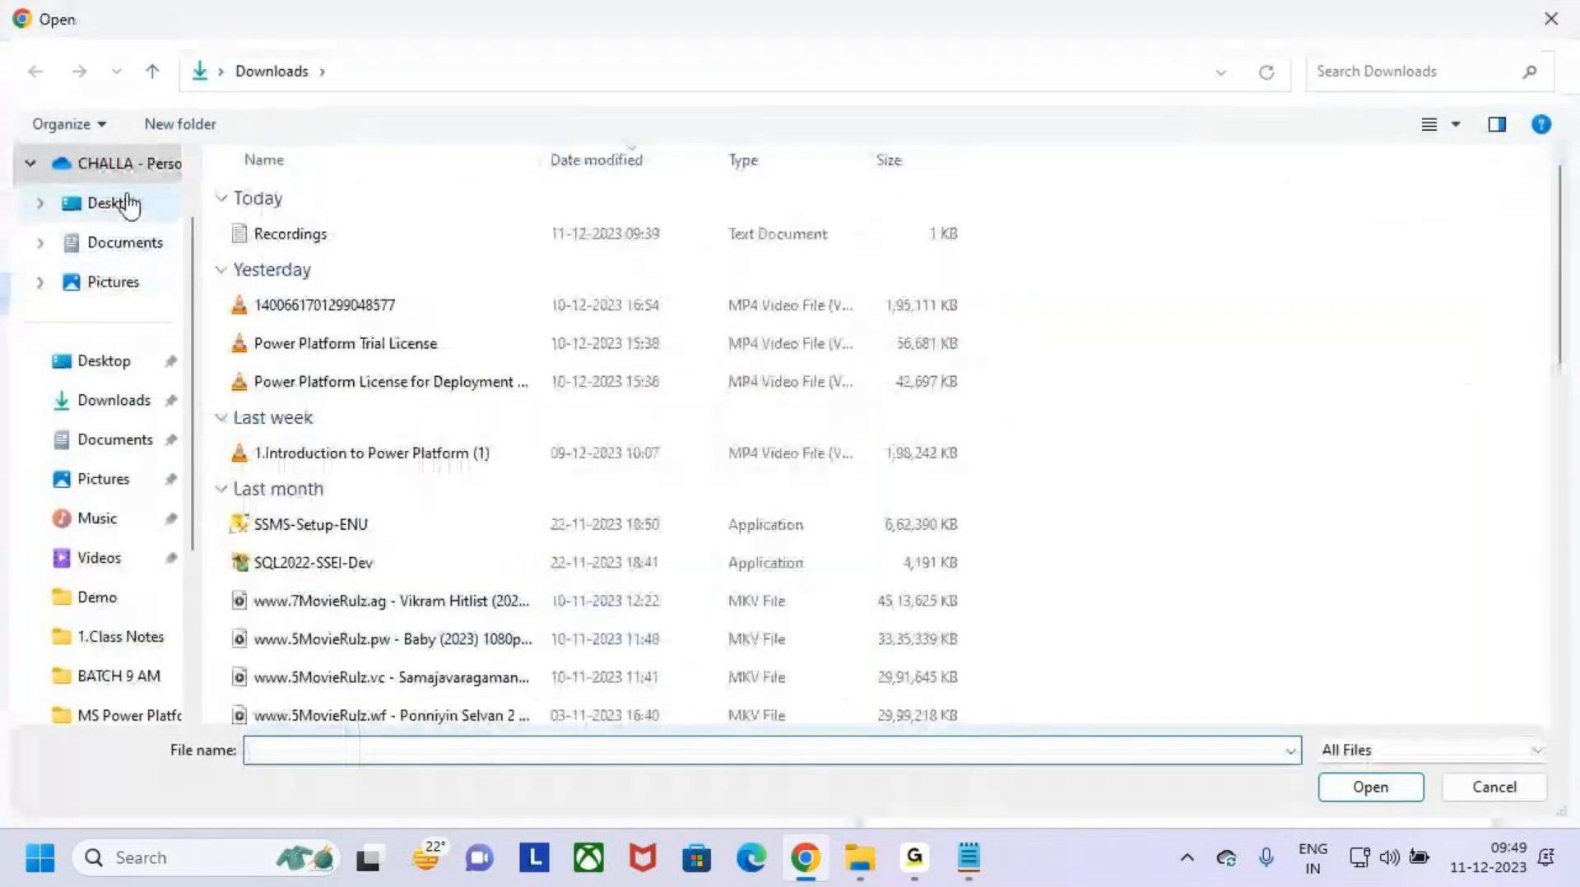
{"action": "left_click", "coordinate": [131, 210]}
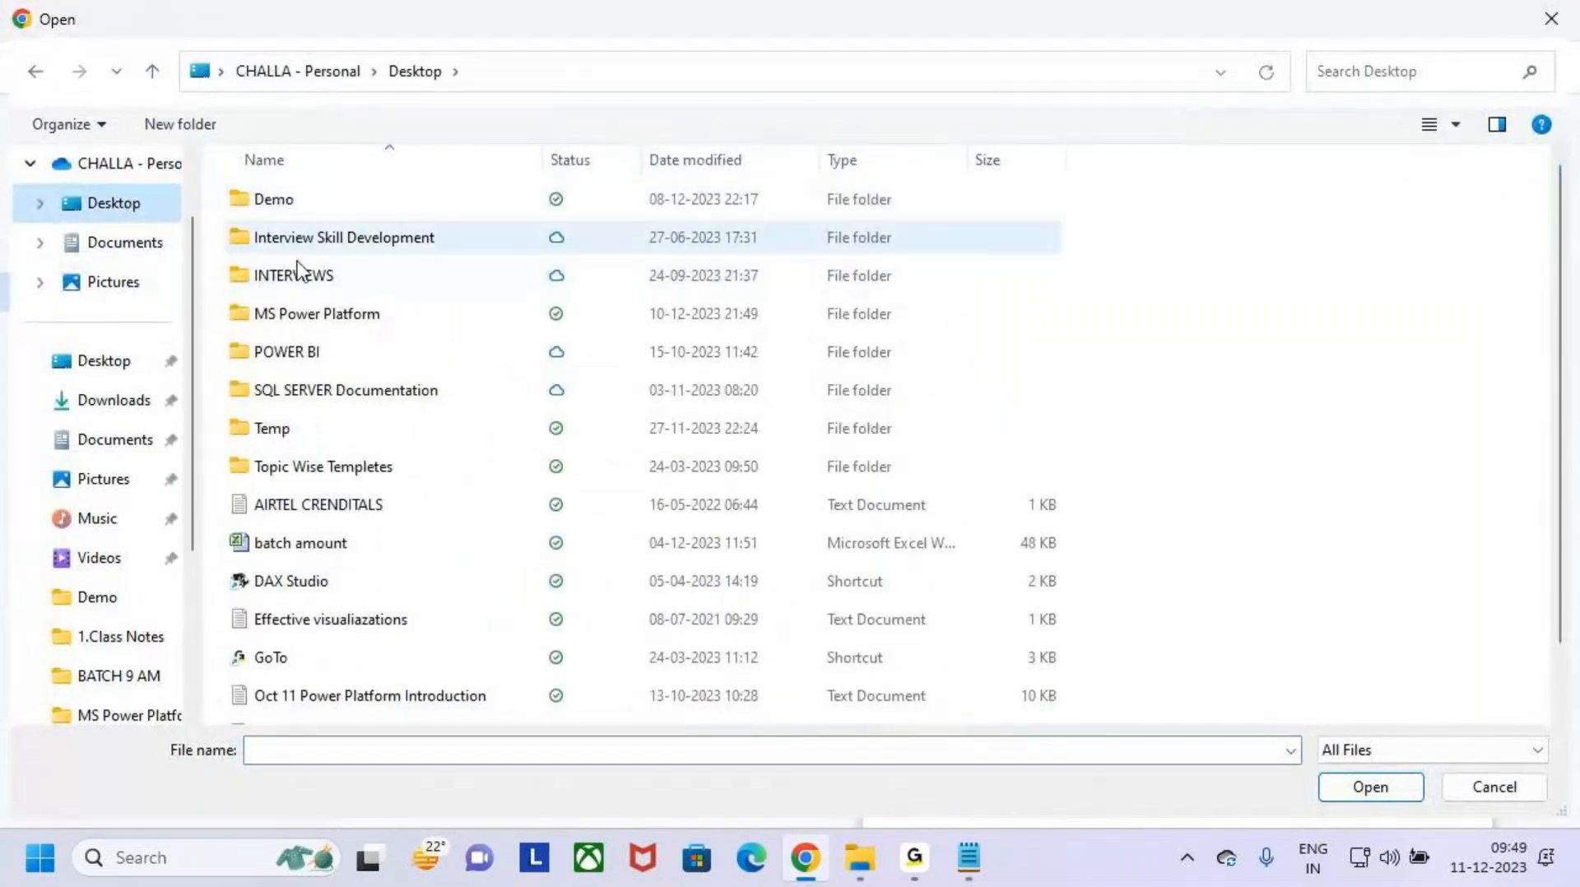
{"action": "left_click", "coordinate": [252, 204]}
{"action": "double_click", "coordinate": [252, 206]}
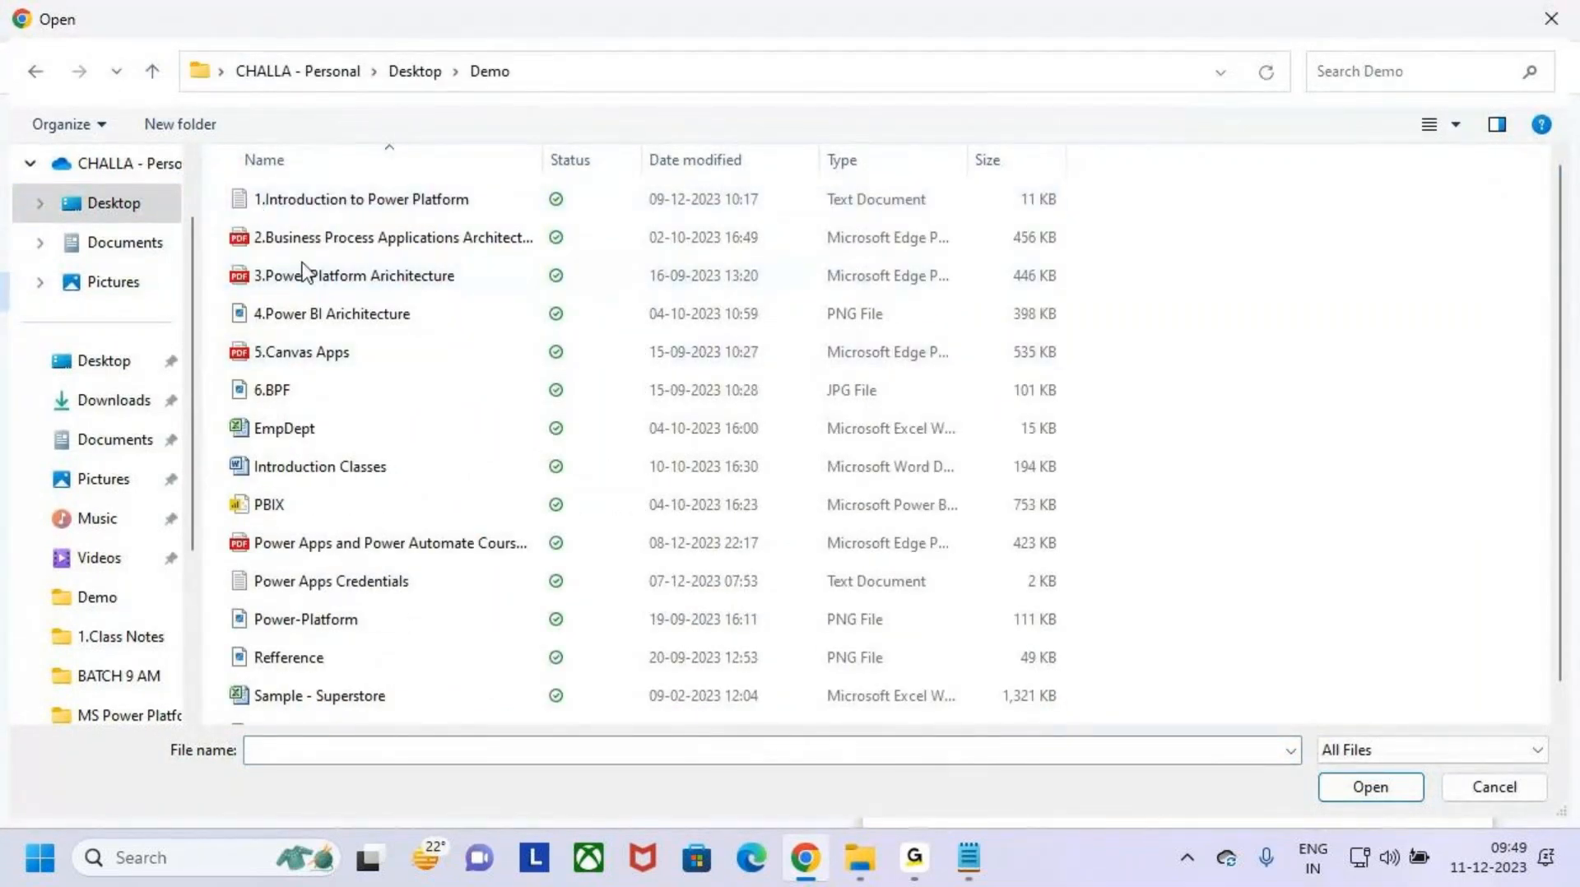
{"action": "left_click", "coordinate": [322, 283]}
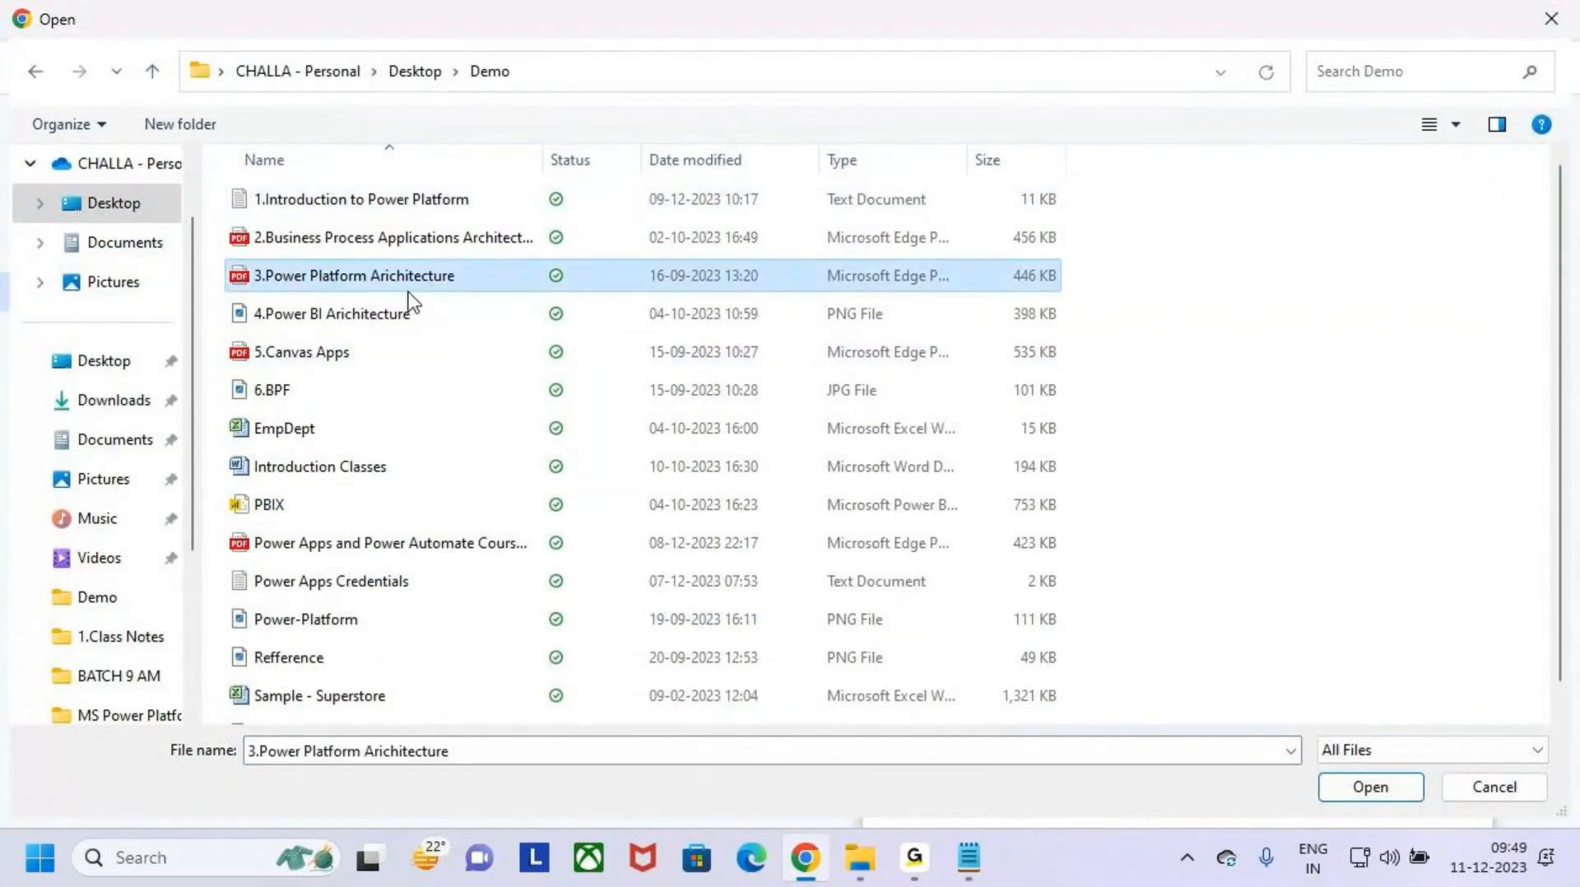
{"action": "left_click", "coordinate": [1395, 788]}
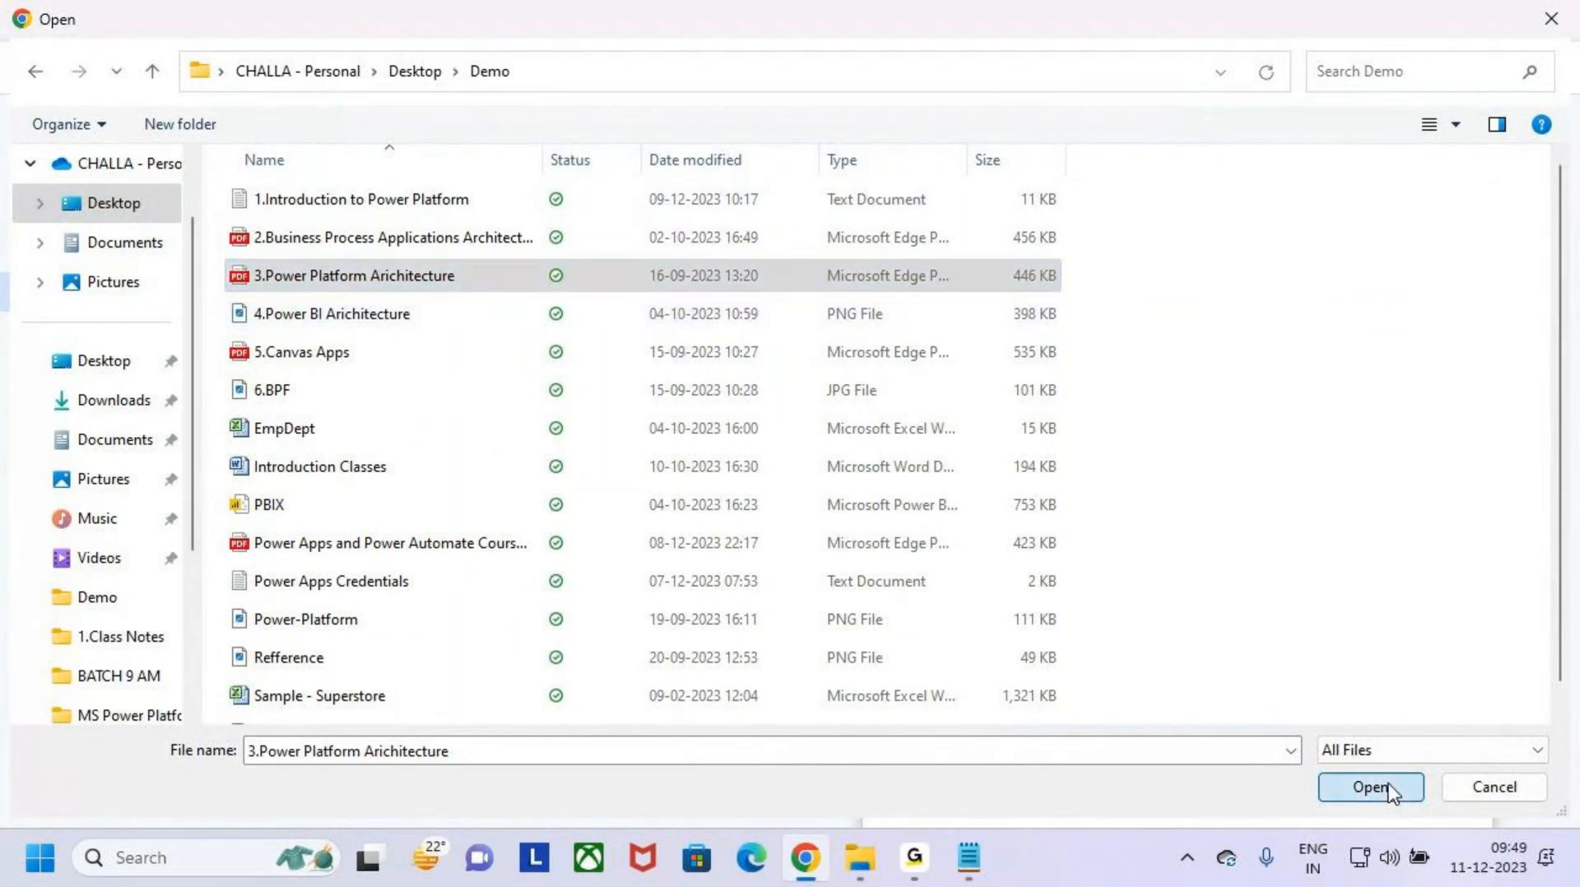
- Check the recipient's address in the draft and send the email
{"action": "left_click", "coordinate": [1006, 311]}
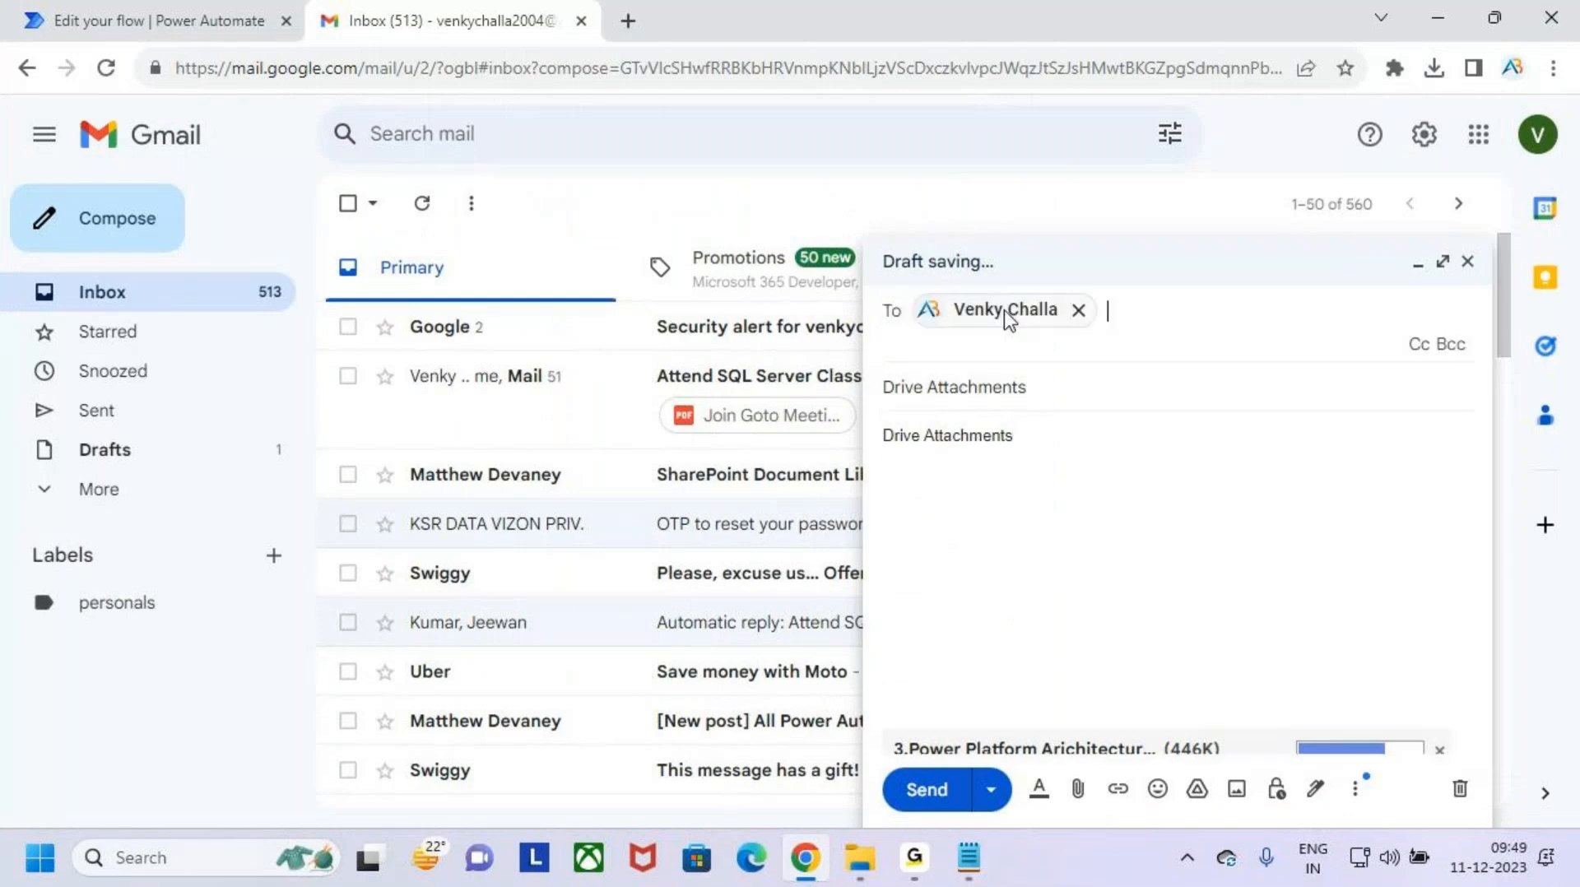
{"action": "right_click", "coordinate": [1012, 317]}
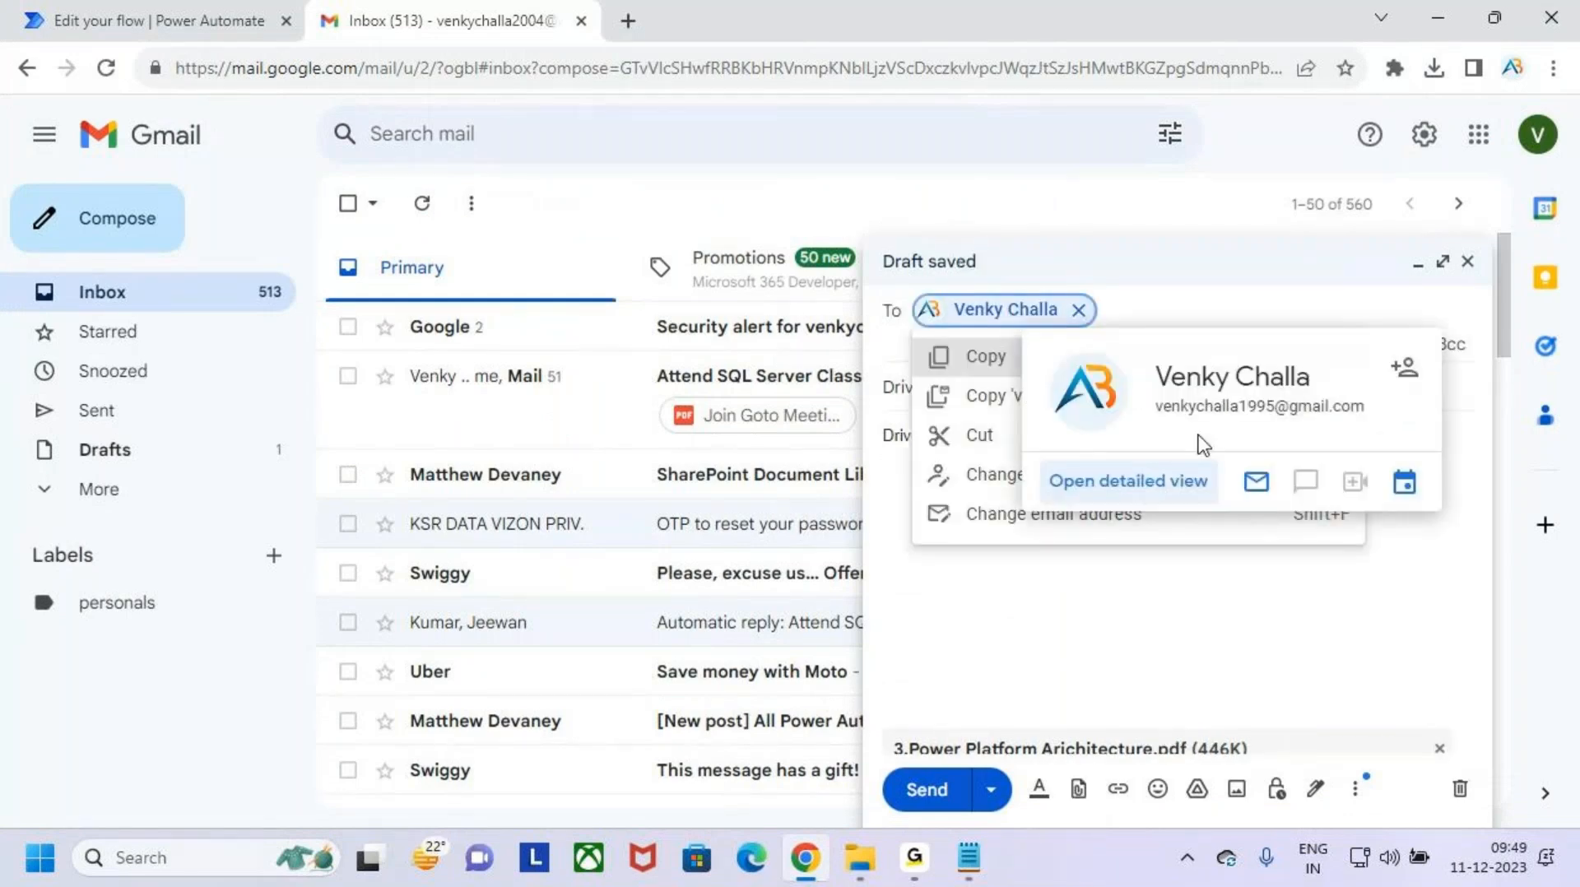
{"action": "left_click", "coordinate": [1189, 619]}
{"action": "left_click", "coordinate": [927, 790]}
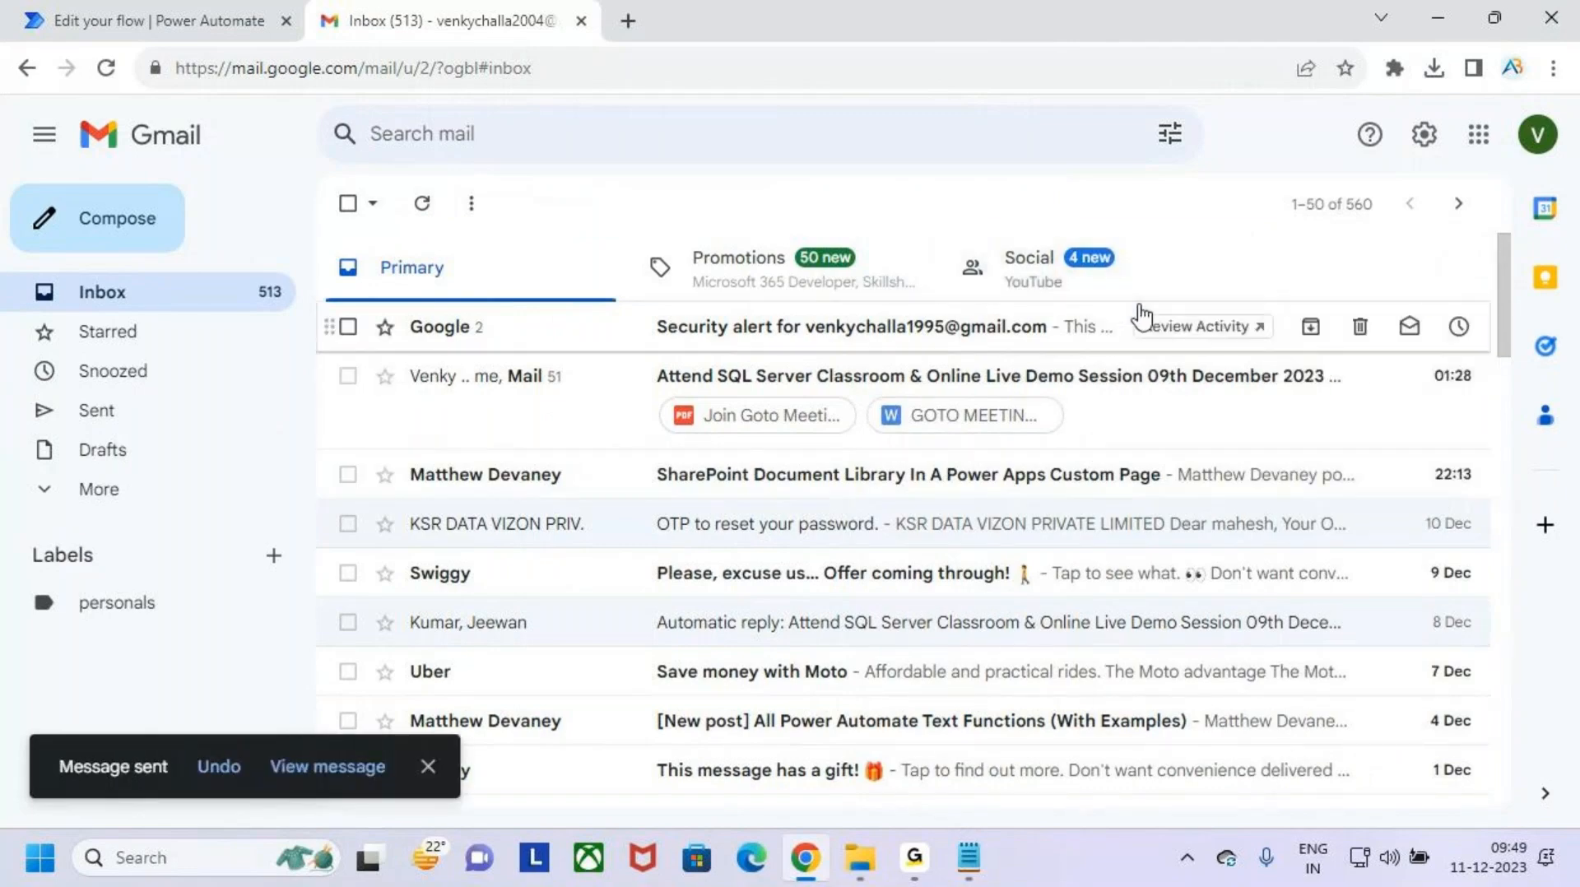
- Return to the flow test in Power Automate and check the run status of the trigger and the attachment loop
{"action": "left_click", "coordinate": [182, 11]}
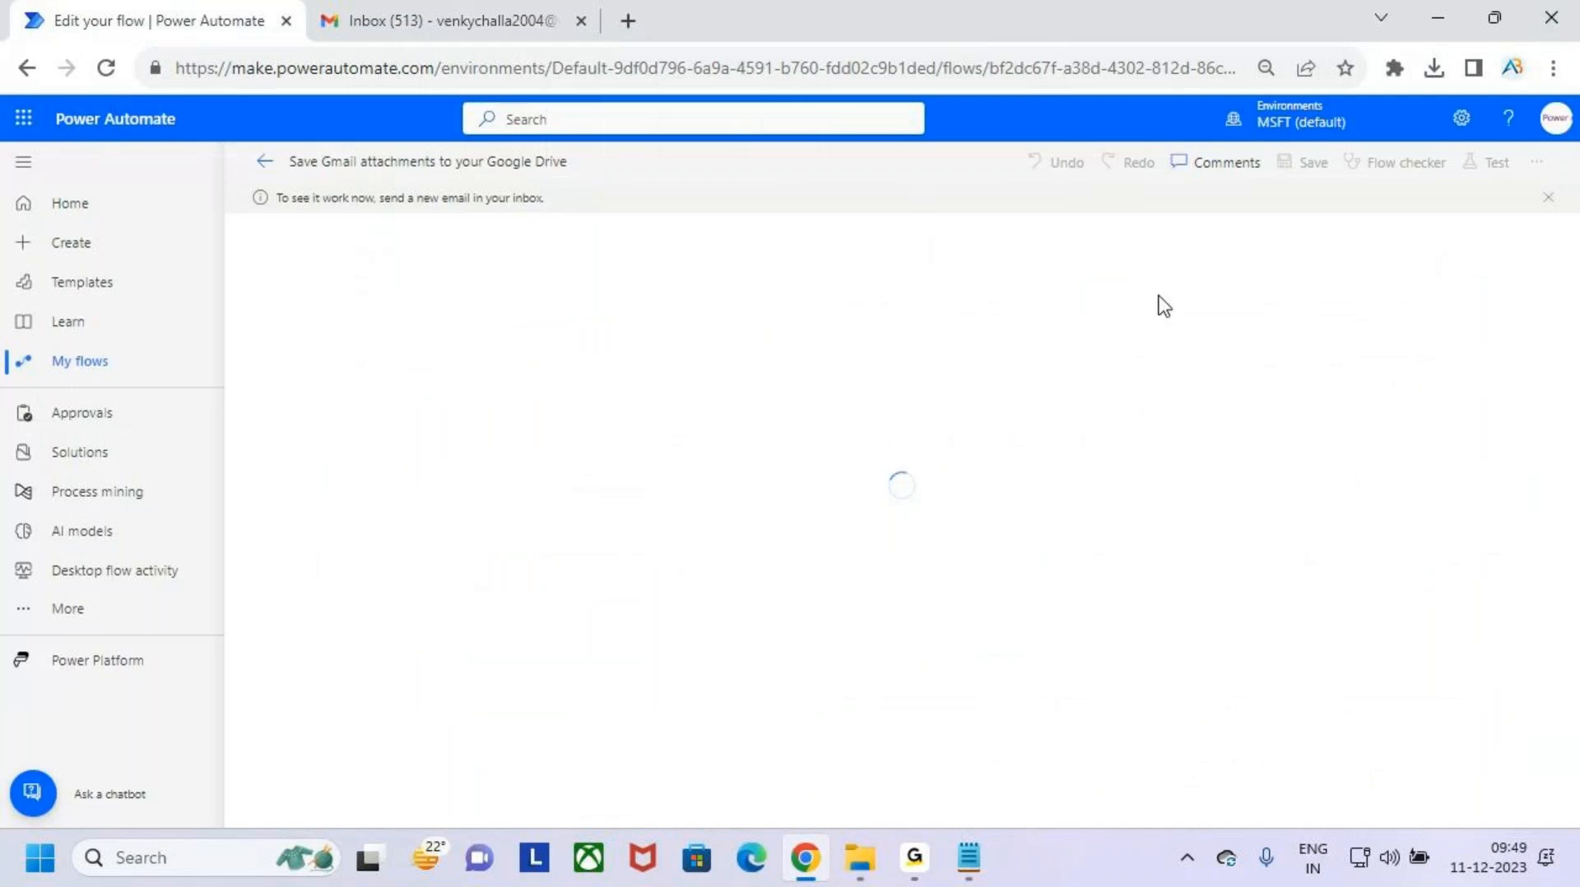
{"action": "left_click", "coordinate": [497, 14]}
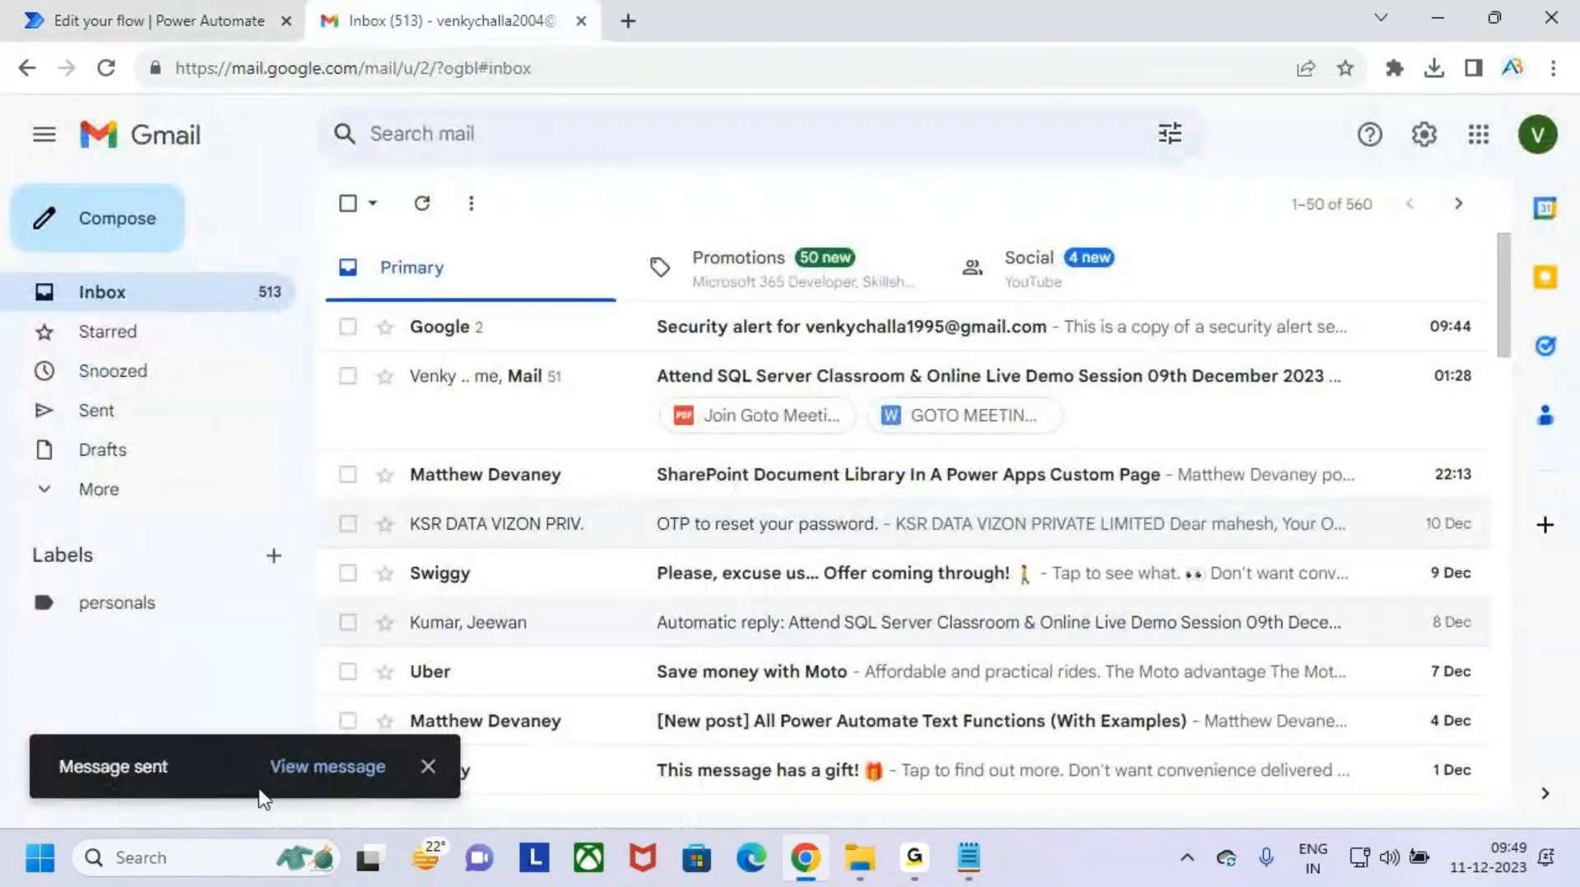
{"action": "left_click", "coordinate": [183, 20]}
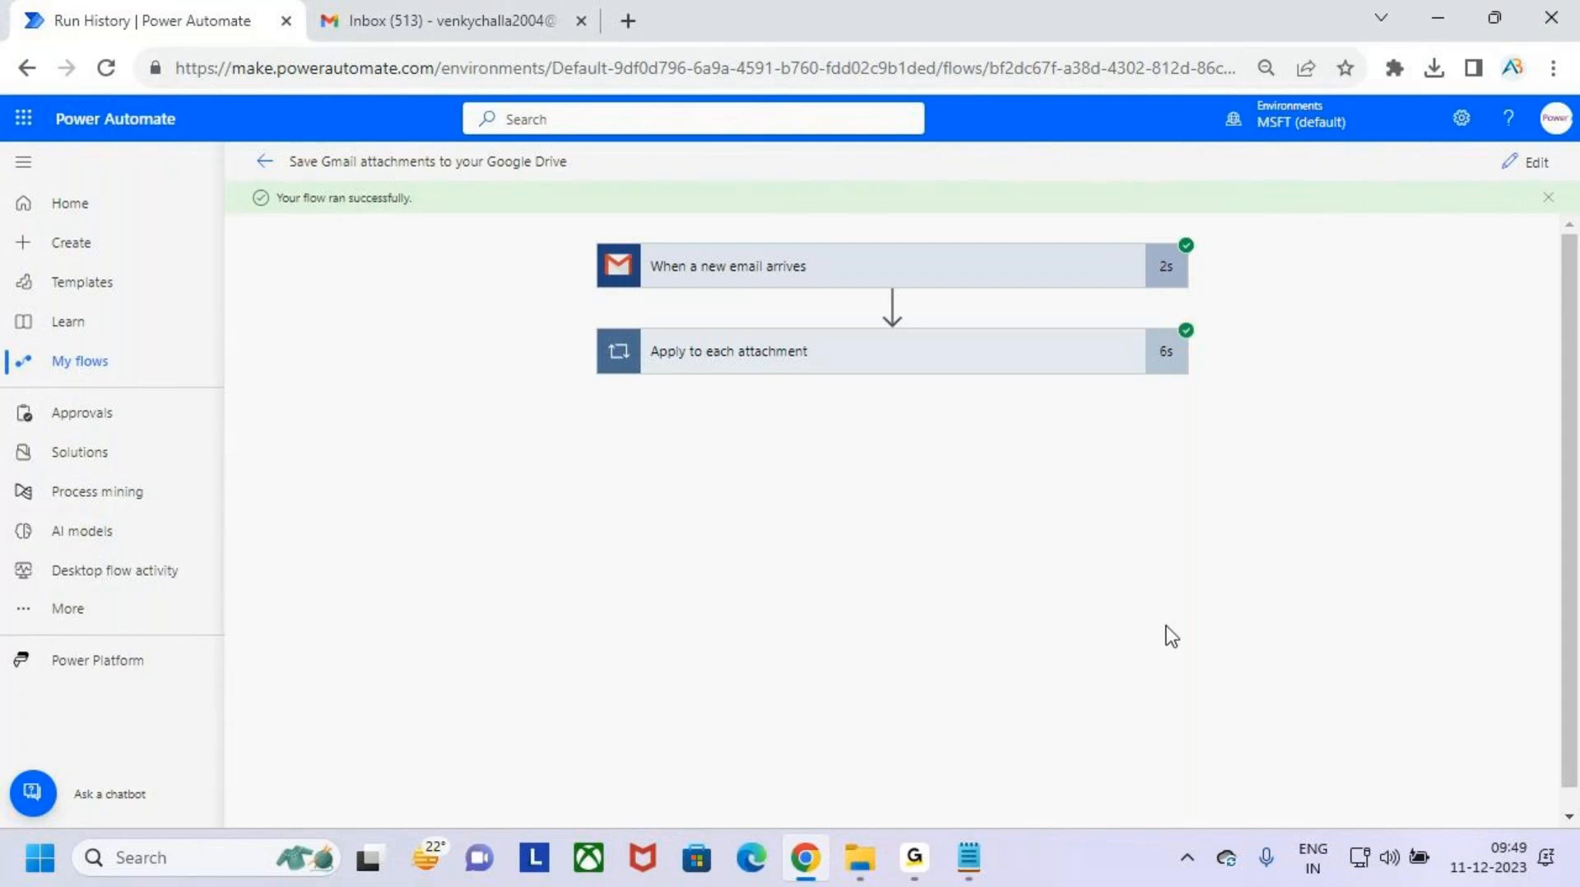
{"action": "key", "text": "ctrl+2"}
{"action": "left_click_drag", "start_coordinate": [252, 182], "coordinate": [430, 214]}
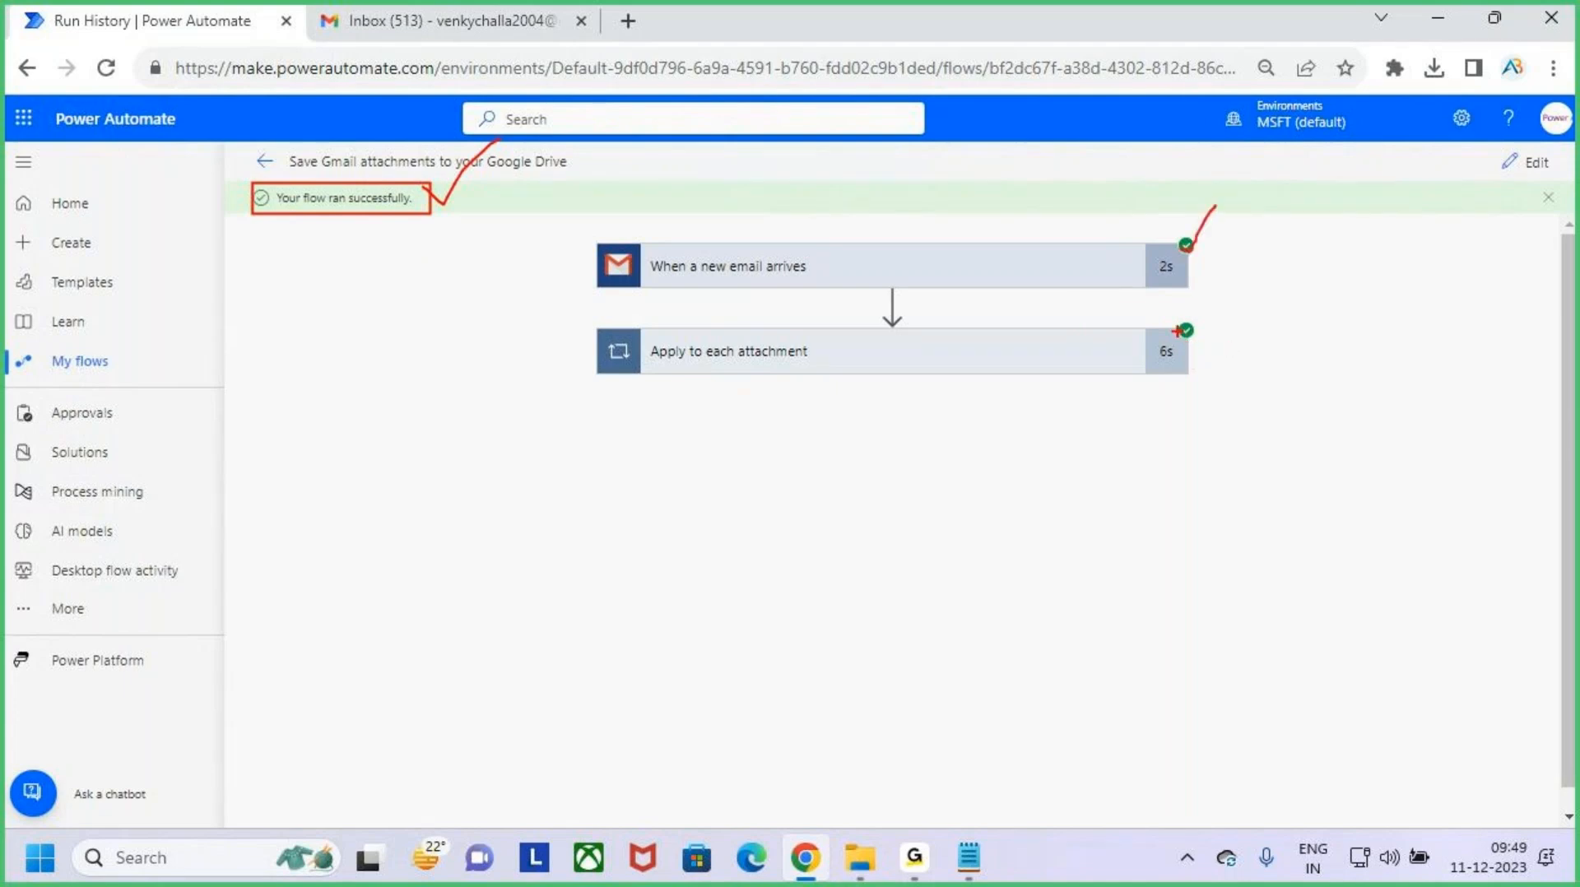
{"action": "left_click_drag", "start_coordinate": [1175, 331], "coordinate": [1270, 282]}
{"action": "key", "text": "Escape"}
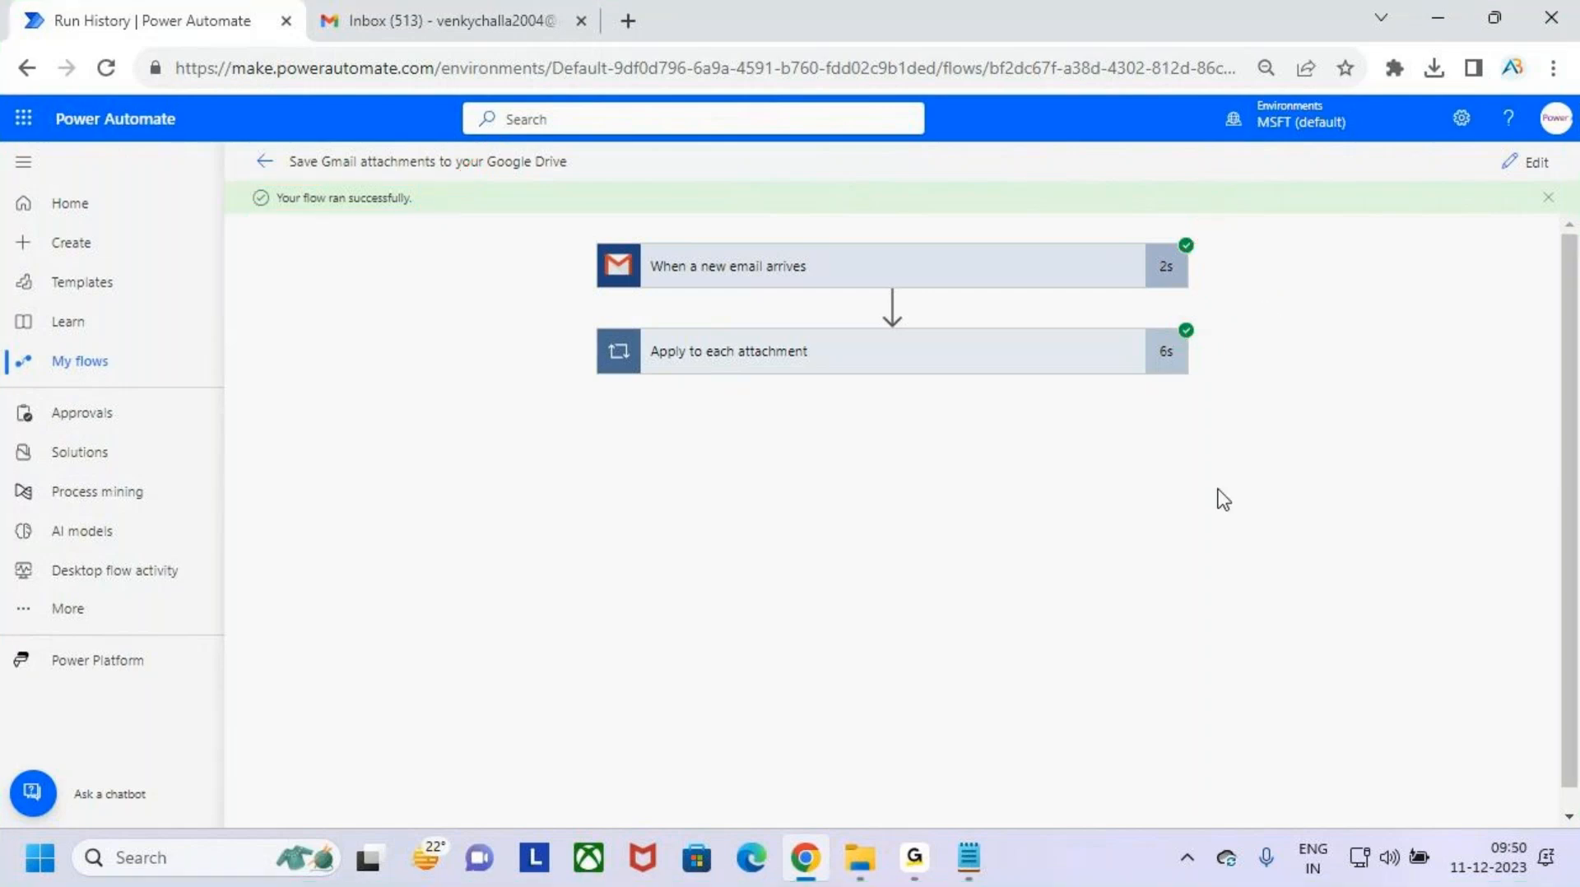
- Switch Gmail to the receiving account's inbox and open the "Drive Attachments" email with its PDF attachment
{"action": "left_click", "coordinate": [502, 2]}
{"action": "left_click", "coordinate": [1537, 135]}
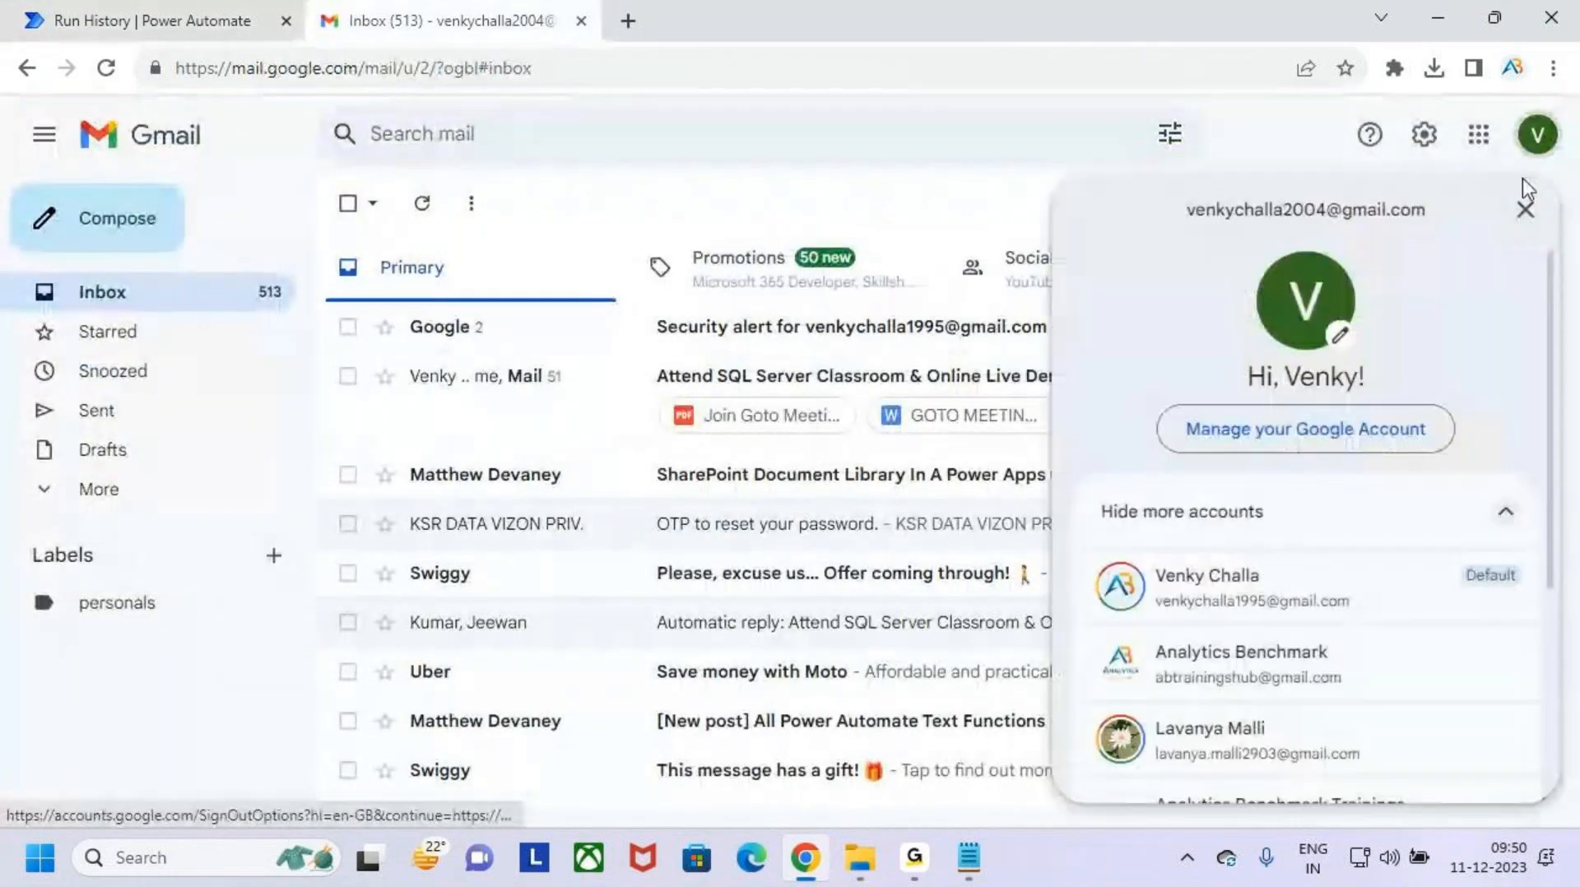
{"action": "left_click", "coordinate": [1360, 605]}
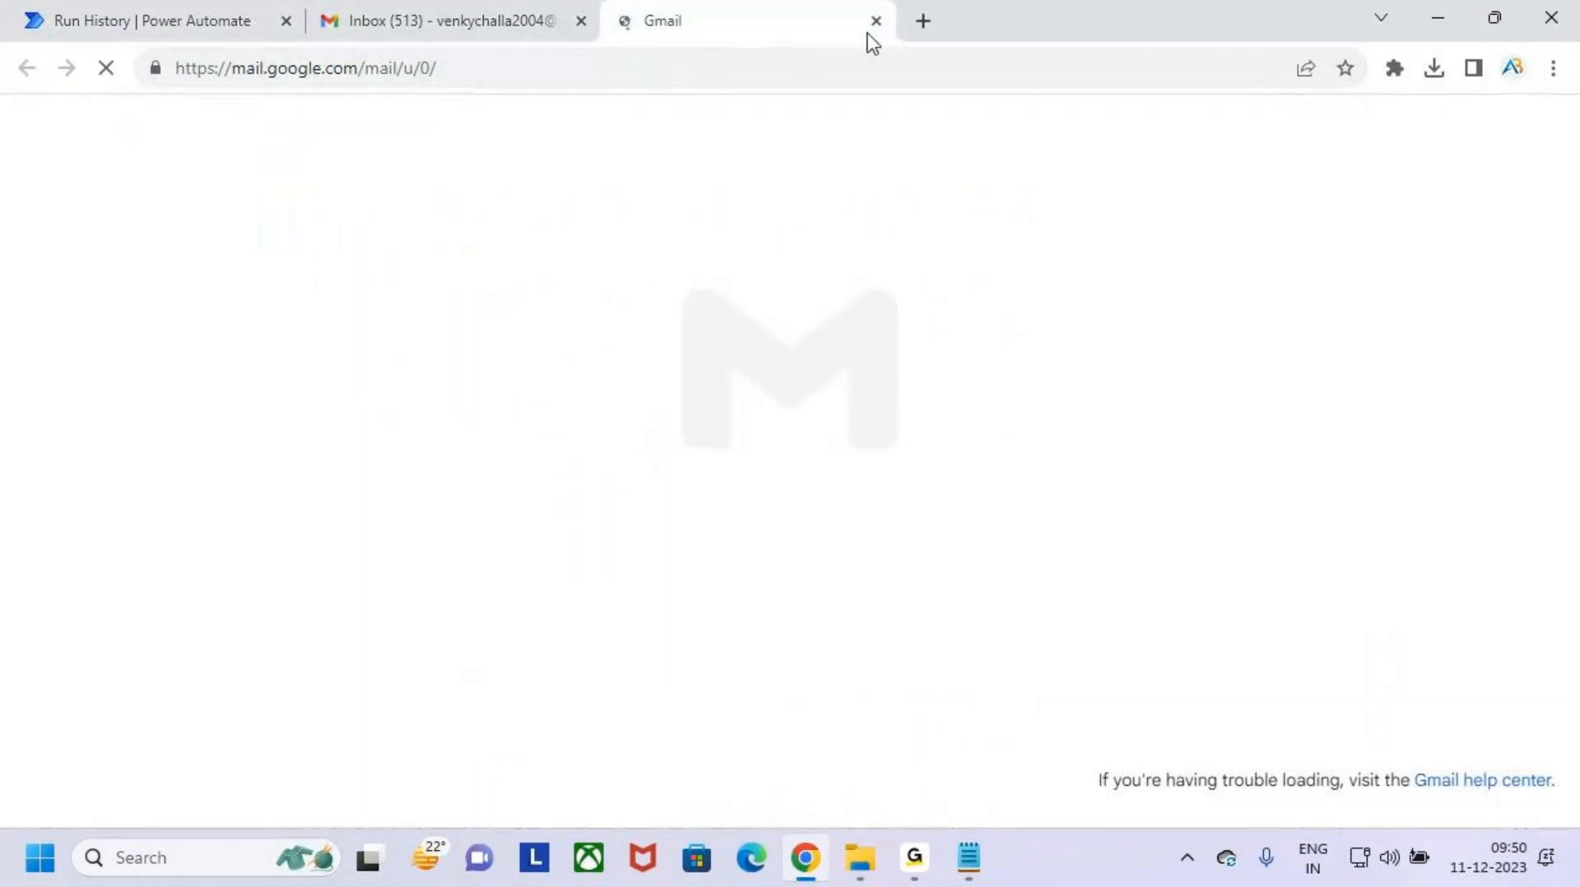
{"action": "left_click", "coordinate": [368, 18]}
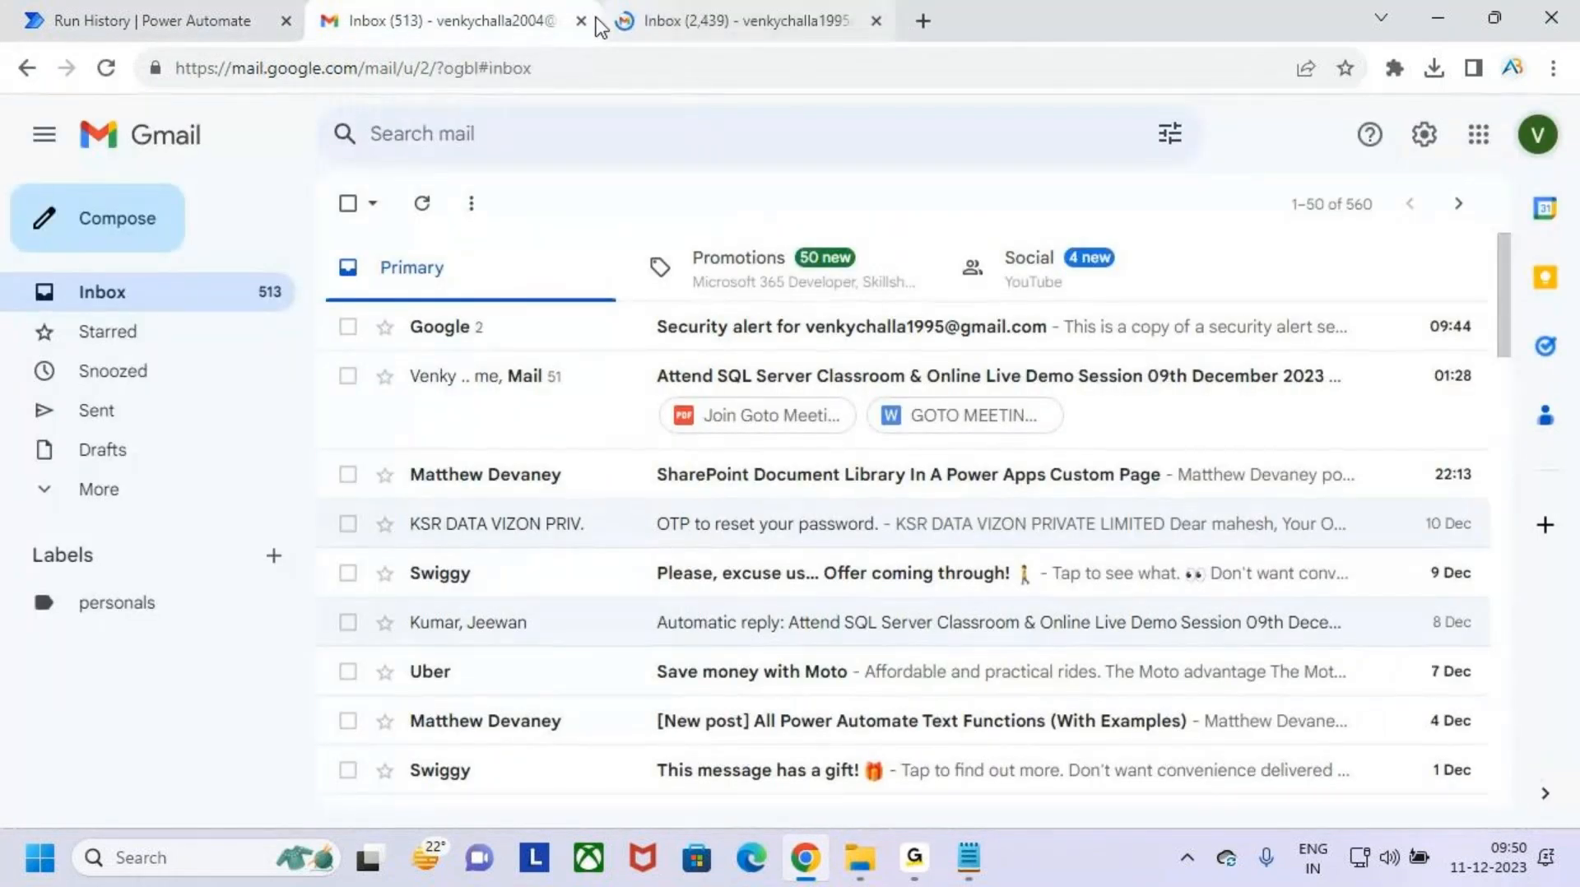
{"action": "key", "text": "ctrl+w"}
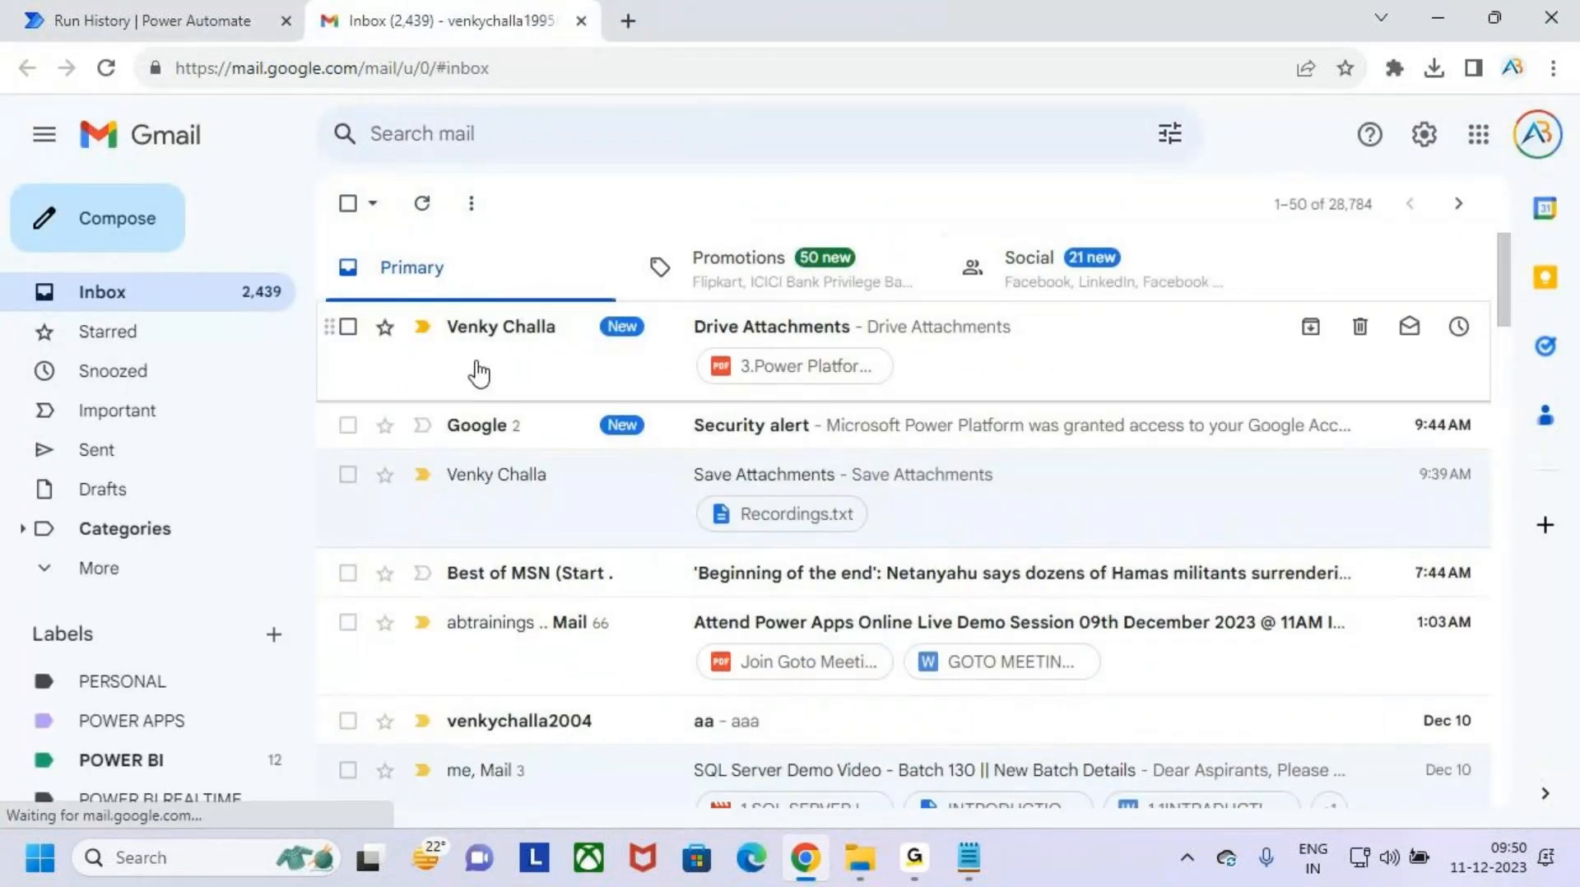
{"action": "left_click", "coordinate": [551, 369]}
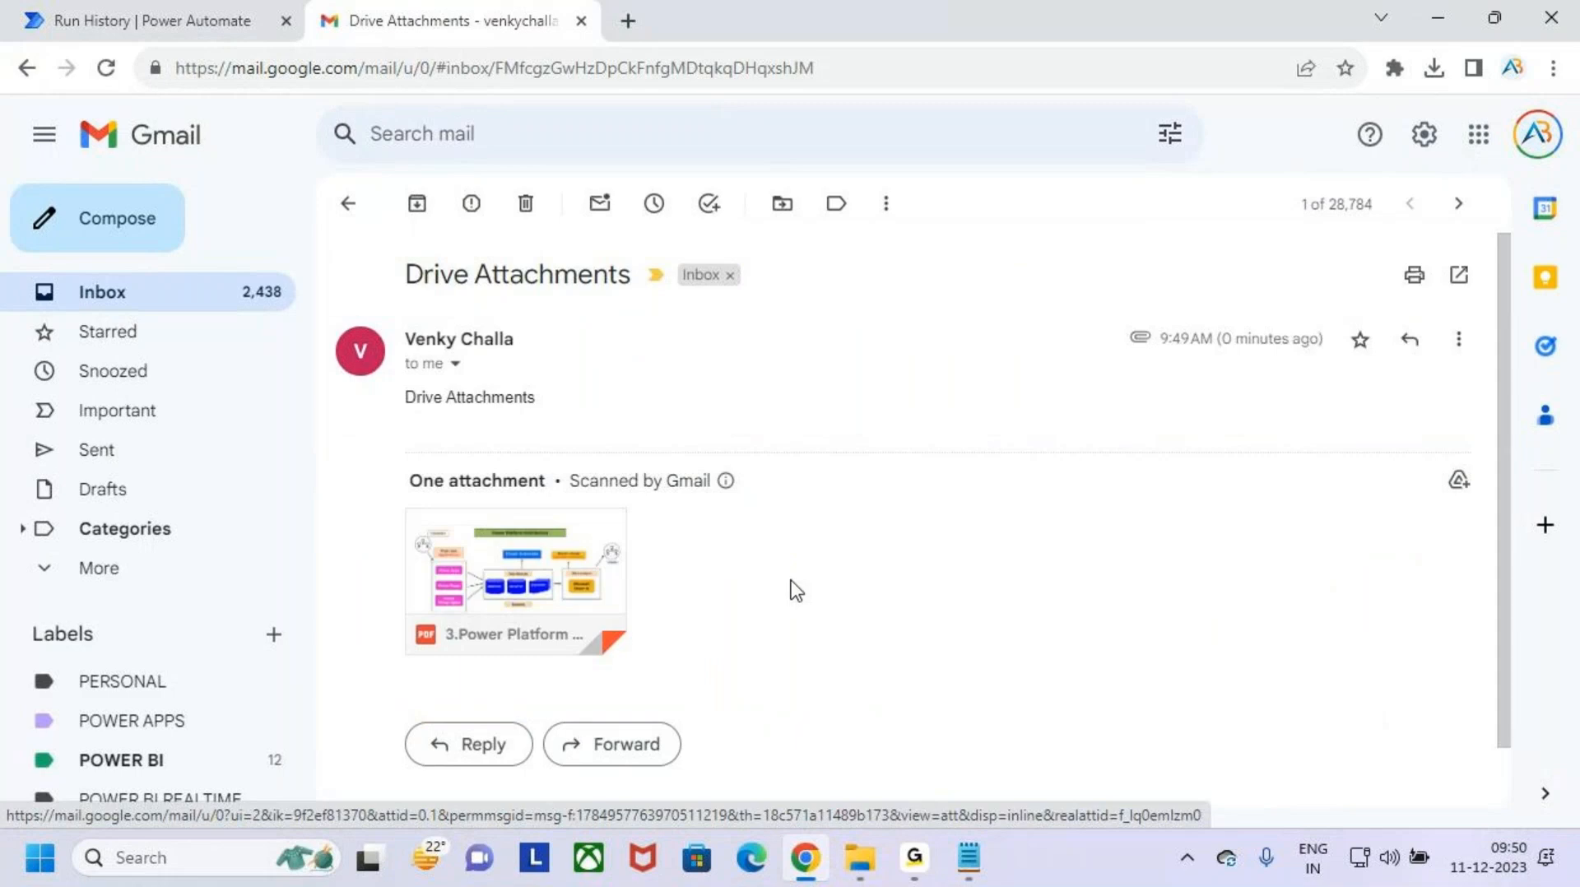
- Open Google Drive from Gmail and check for the uploaded "3.Power Platform Arichitecture.pdf", marking it on screen
{"action": "left_click", "coordinate": [1479, 139]}
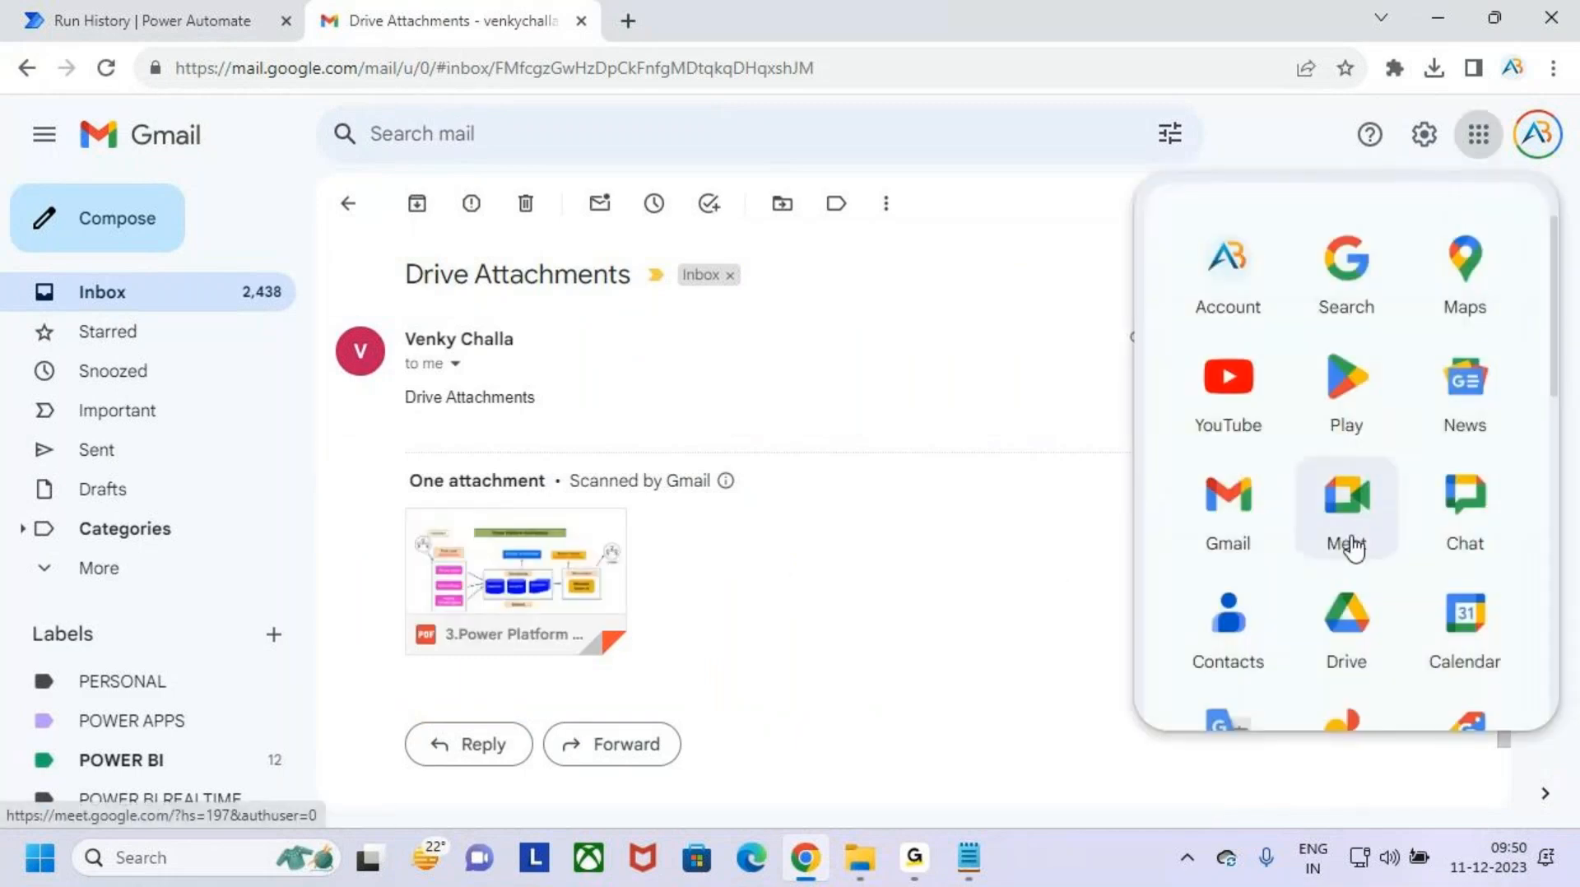
{"action": "left_click", "coordinate": [1363, 621]}
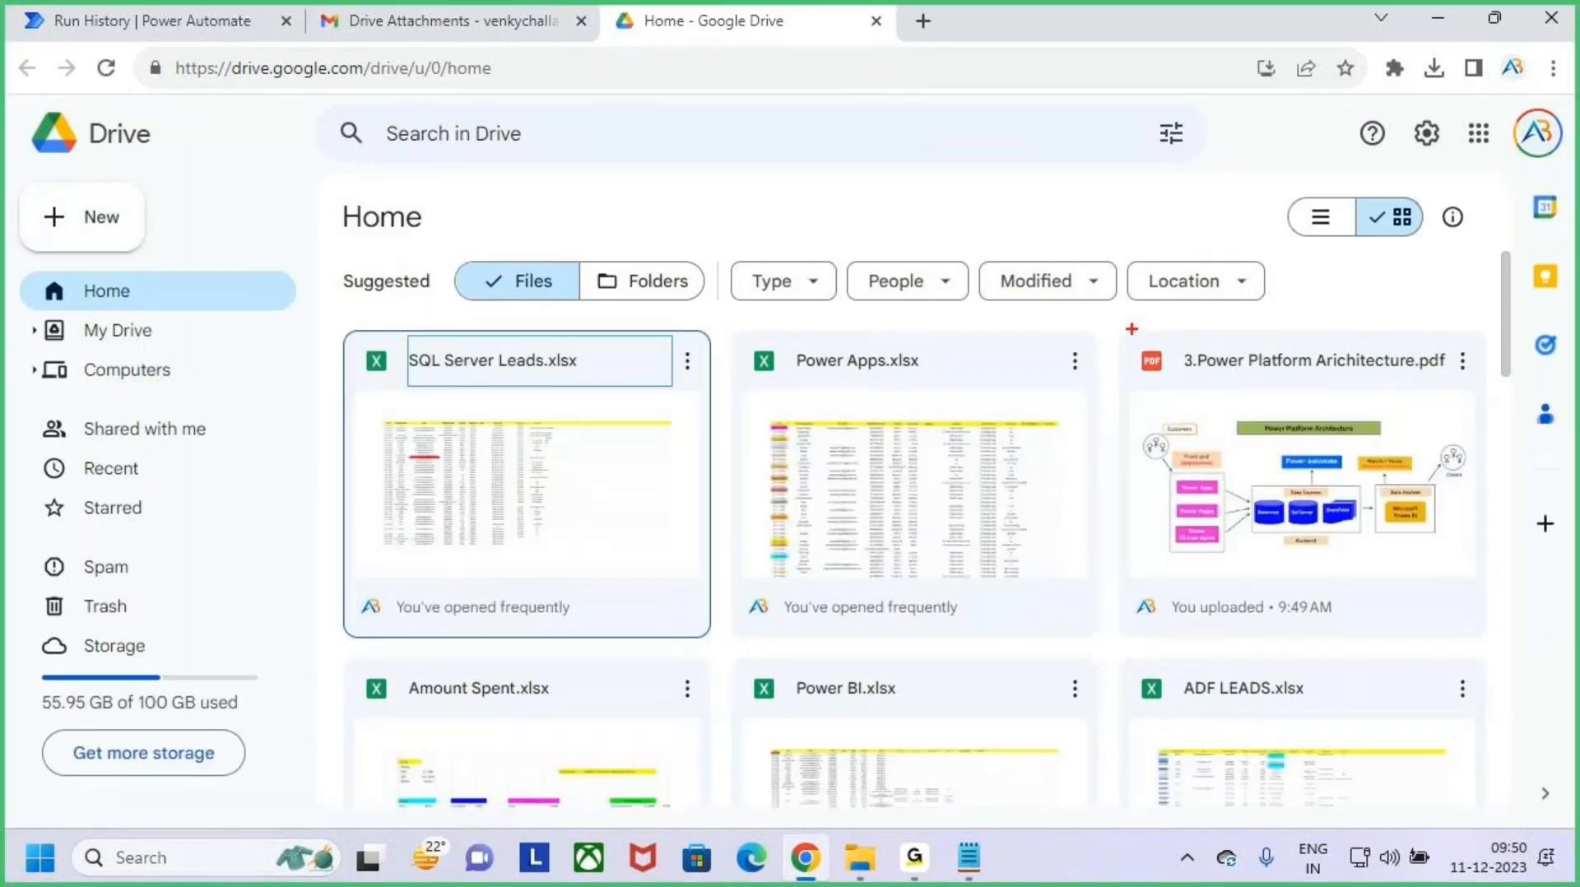
{"action": "mouse_move", "coordinate": [1131, 328]}
{"action": "left_mouse_down"}
{"action": "mouse_move", "coordinate": [1474, 558]}
{"action": "mouse_move", "coordinate": [1486, 628]}
{"action": "left_mouse_up"}
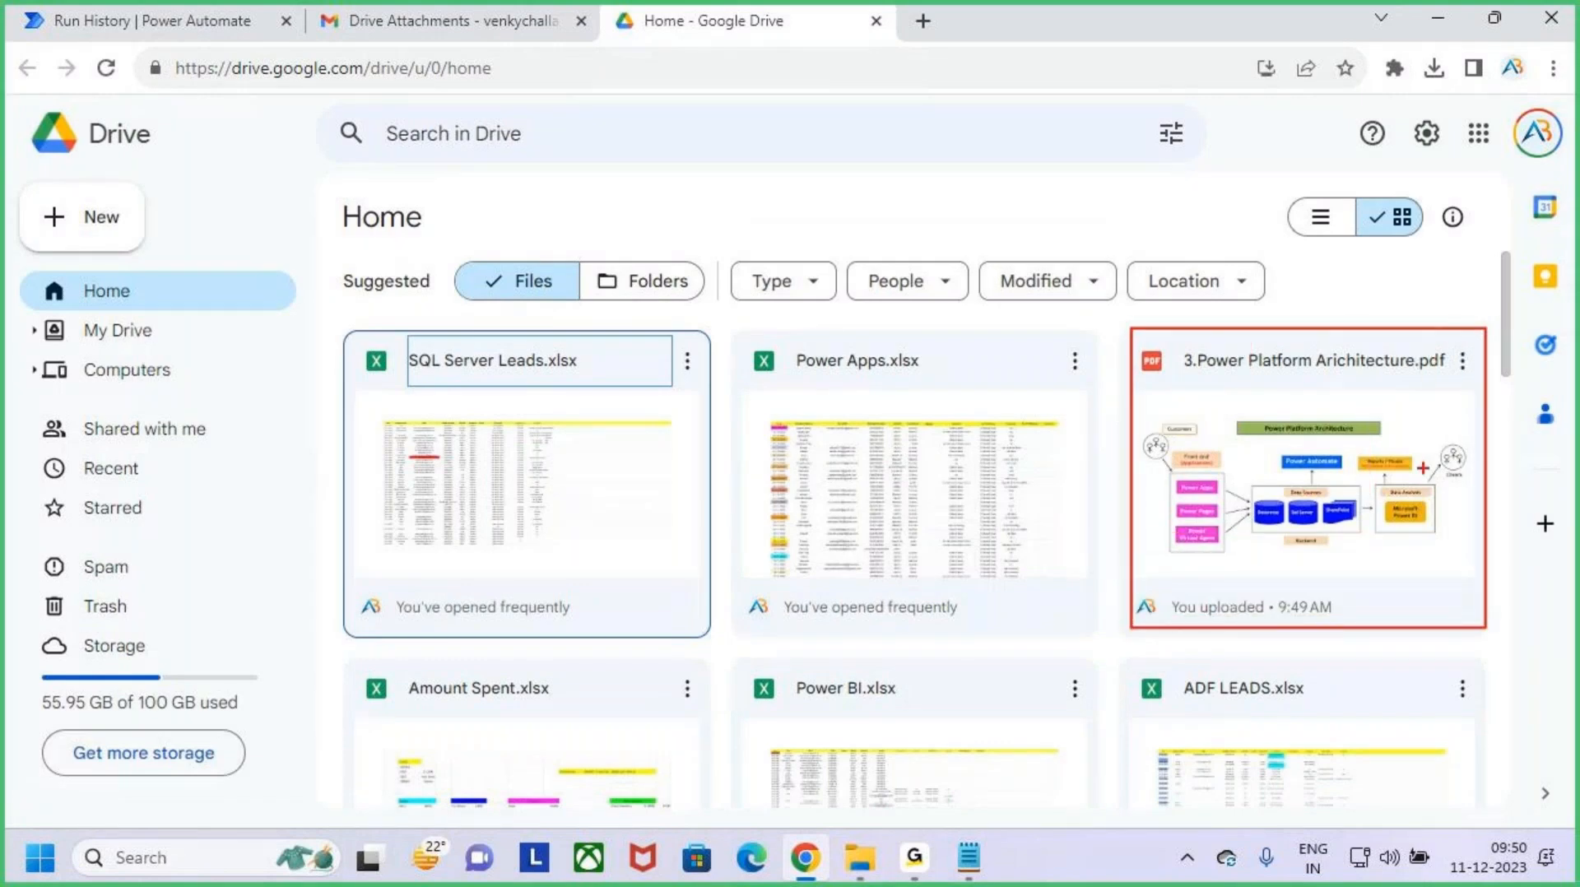
{"action": "left_click_drag", "start_coordinate": [1320, 317], "coordinate": [1328, 372]}
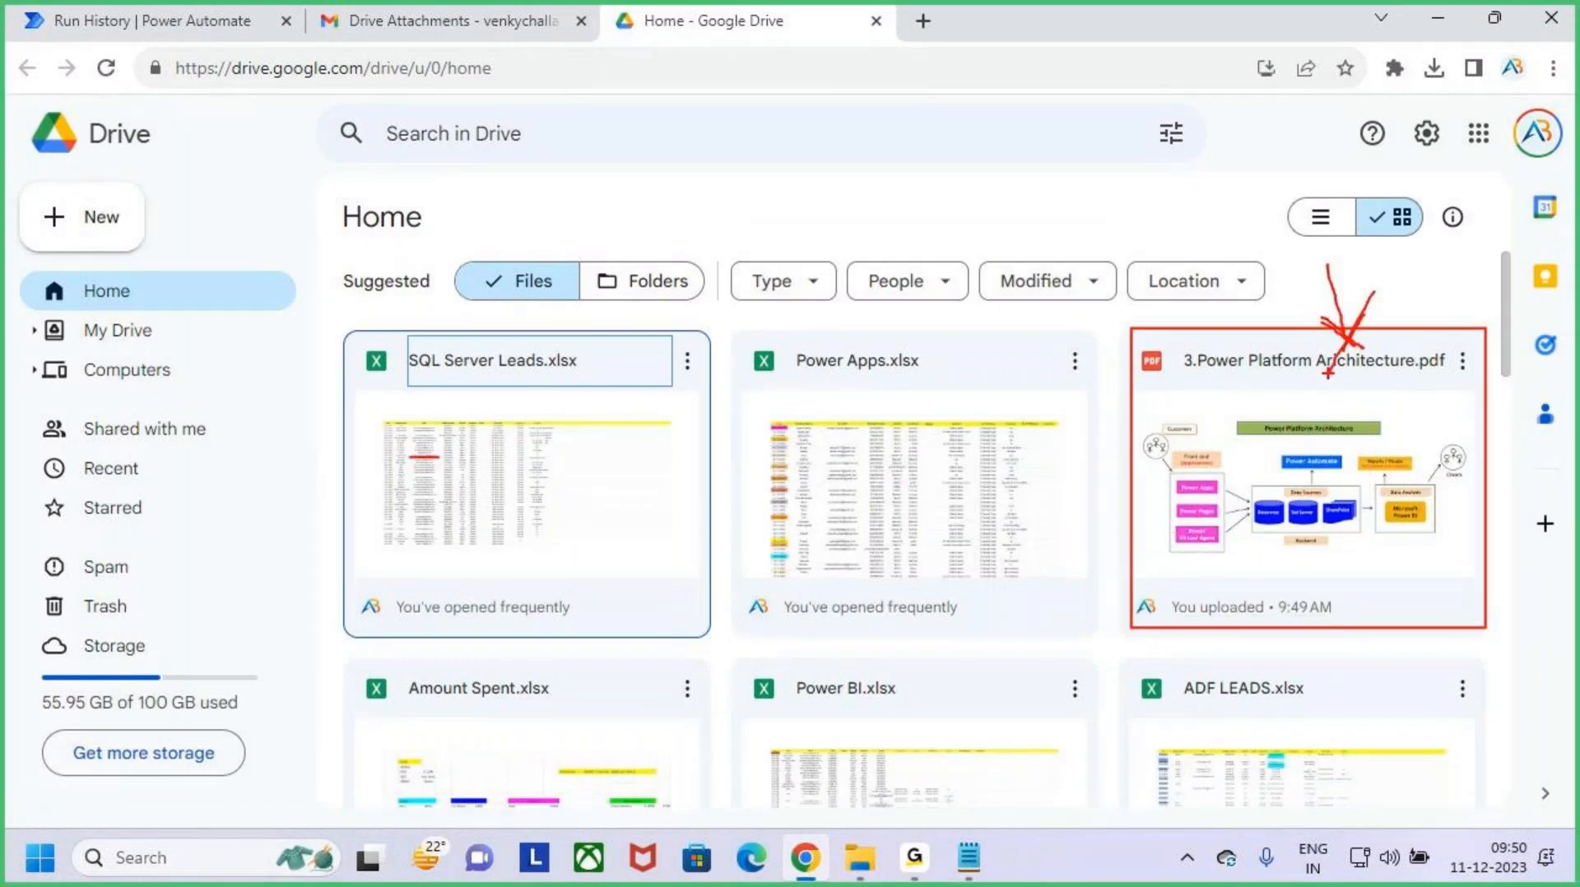
- Return Gmail from the open email to the inbox list and switch back to Google Drive
{"action": "left_click", "coordinate": [432, 4]}
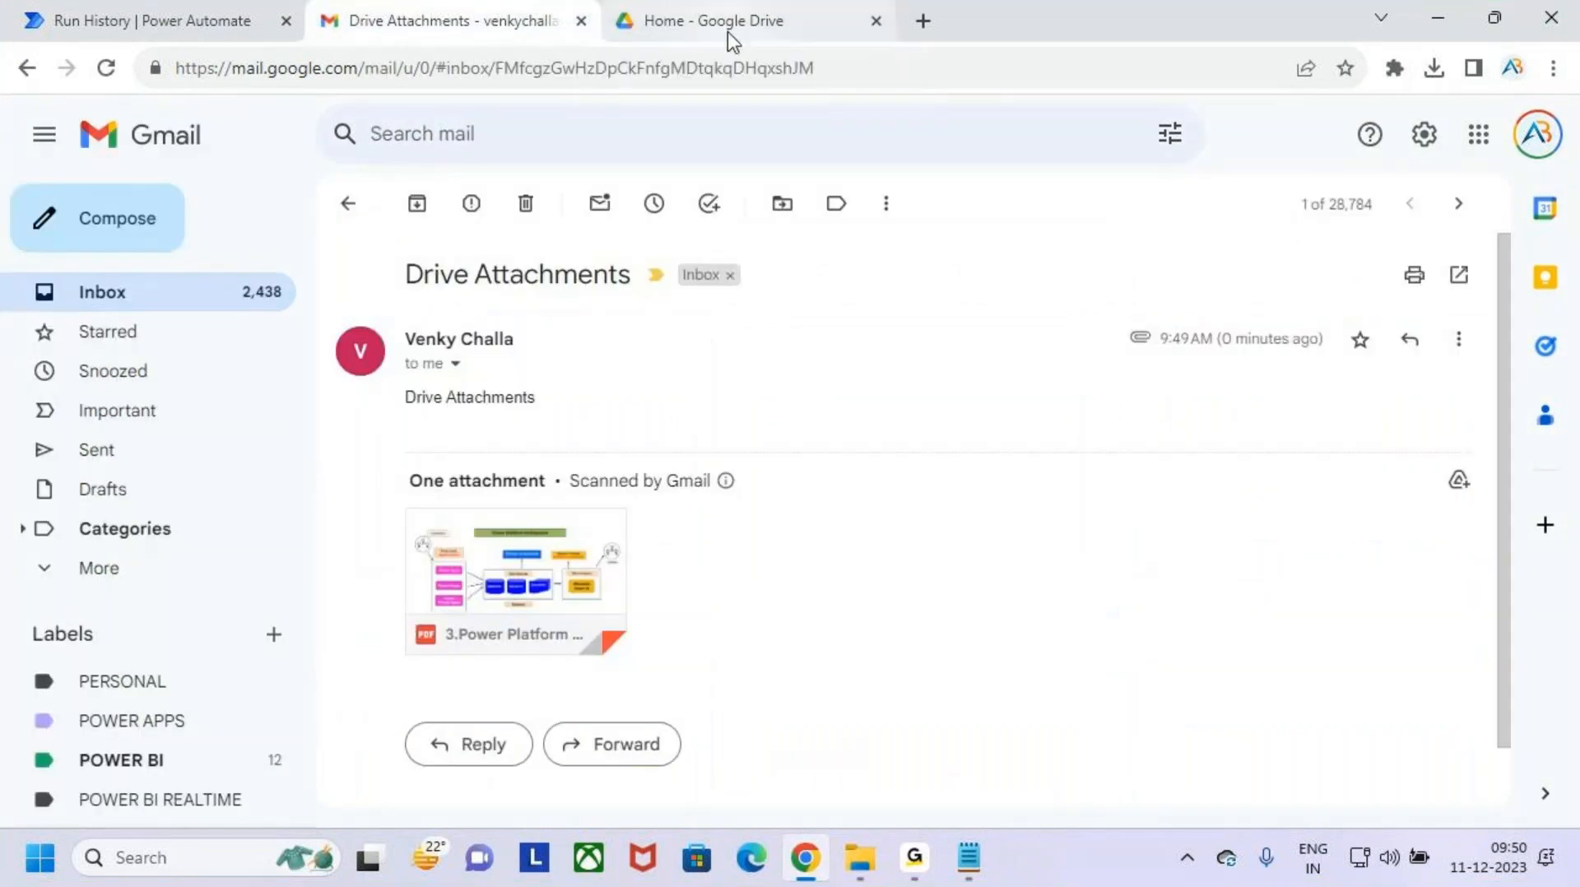
{"action": "left_click", "coordinate": [348, 206]}
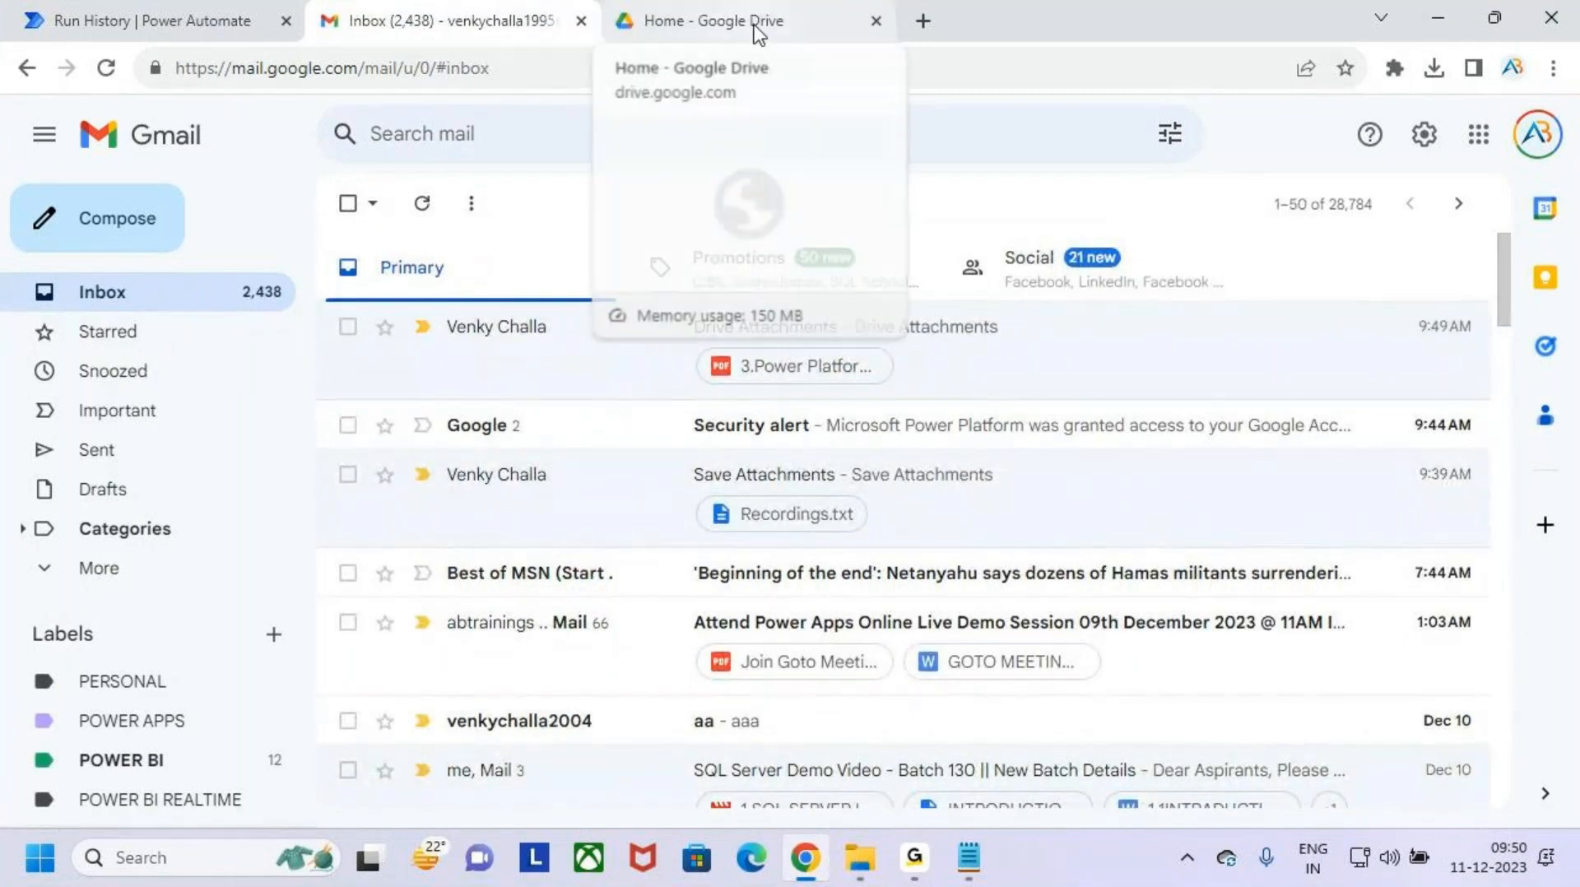
{"action": "left_click", "coordinate": [728, 18]}
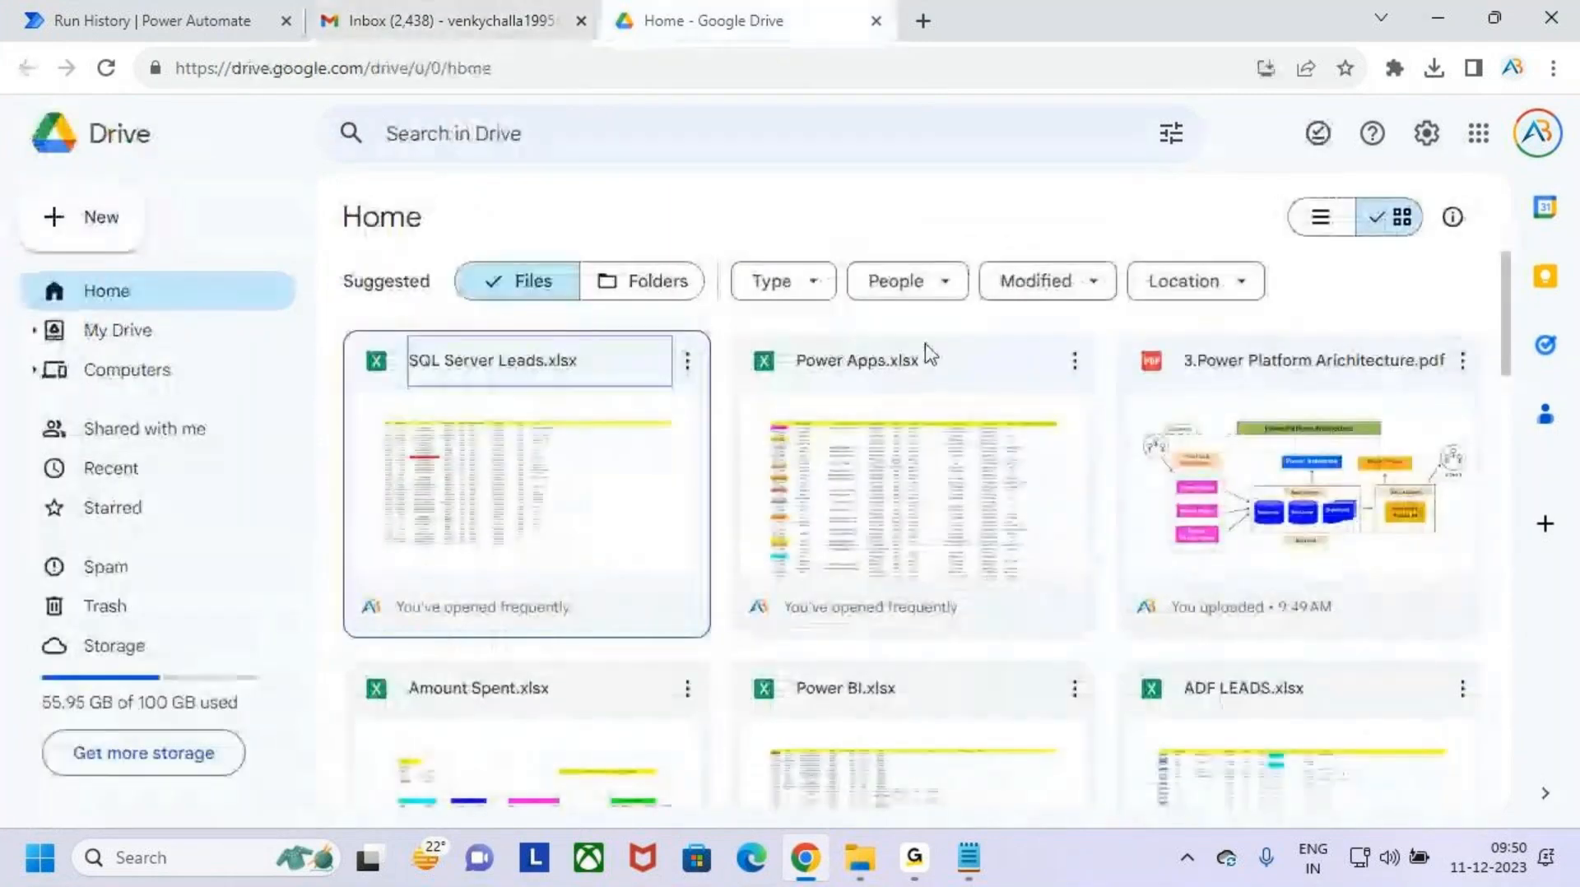
- Look through the folders and files in My Drive and go back to Drive's Home page
{"action": "left_click", "coordinate": [158, 334]}
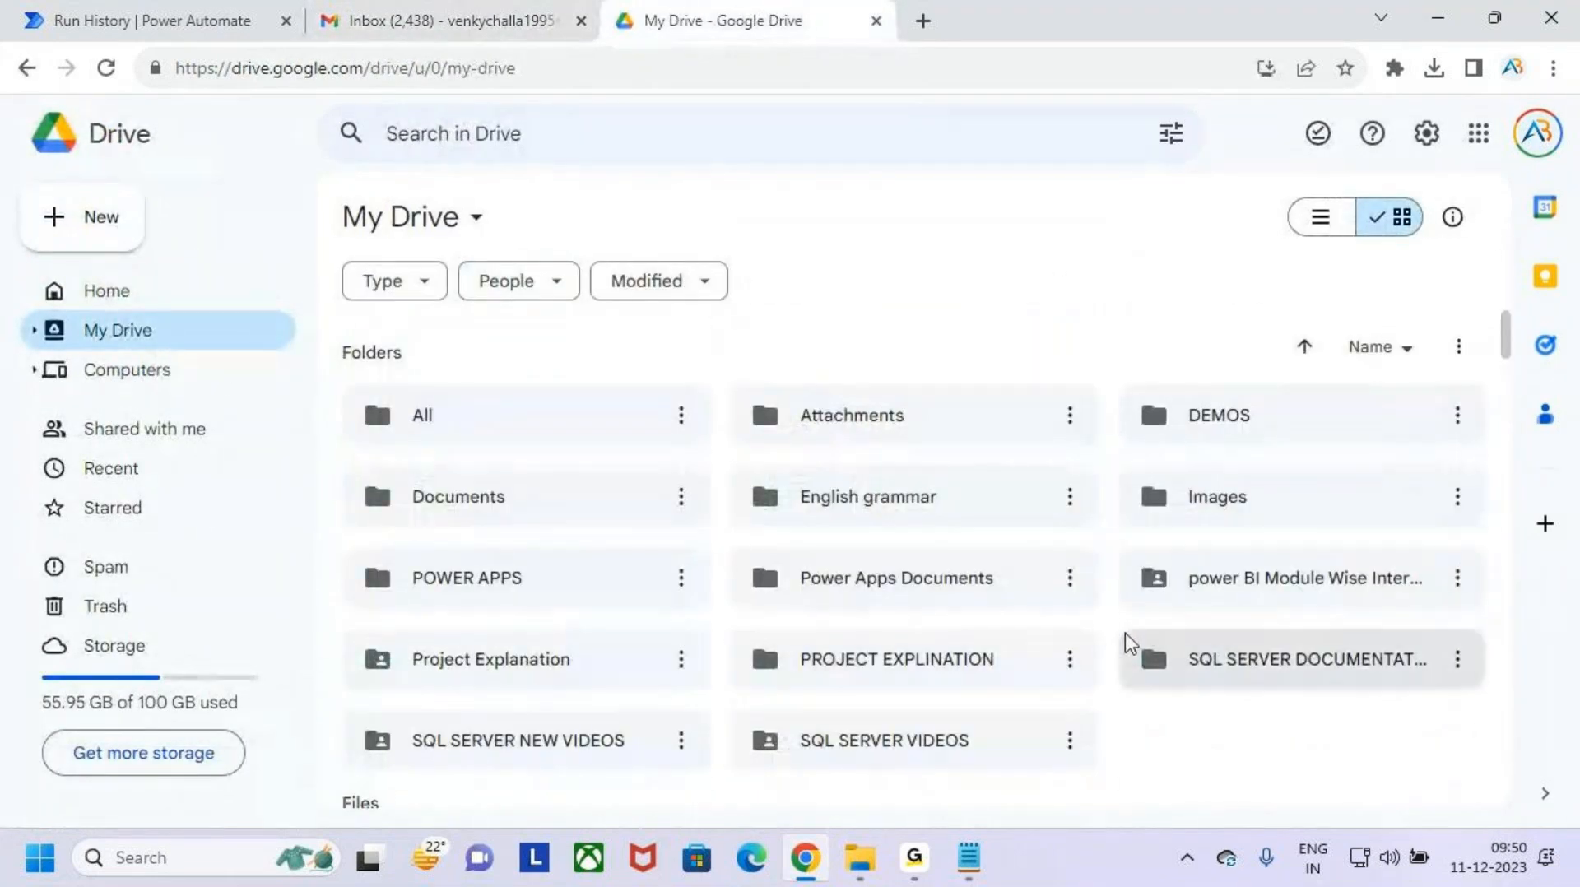
{"action": "scroll", "coordinate": [1128, 642], "scroll_direction": "down", "scroll_amount": 4}
{"action": "scroll", "coordinate": [1128, 643], "scroll_direction": "up", "scroll_amount": 4}
{"action": "scroll", "coordinate": [952, 620], "scroll_direction": "down", "scroll_amount": 1}
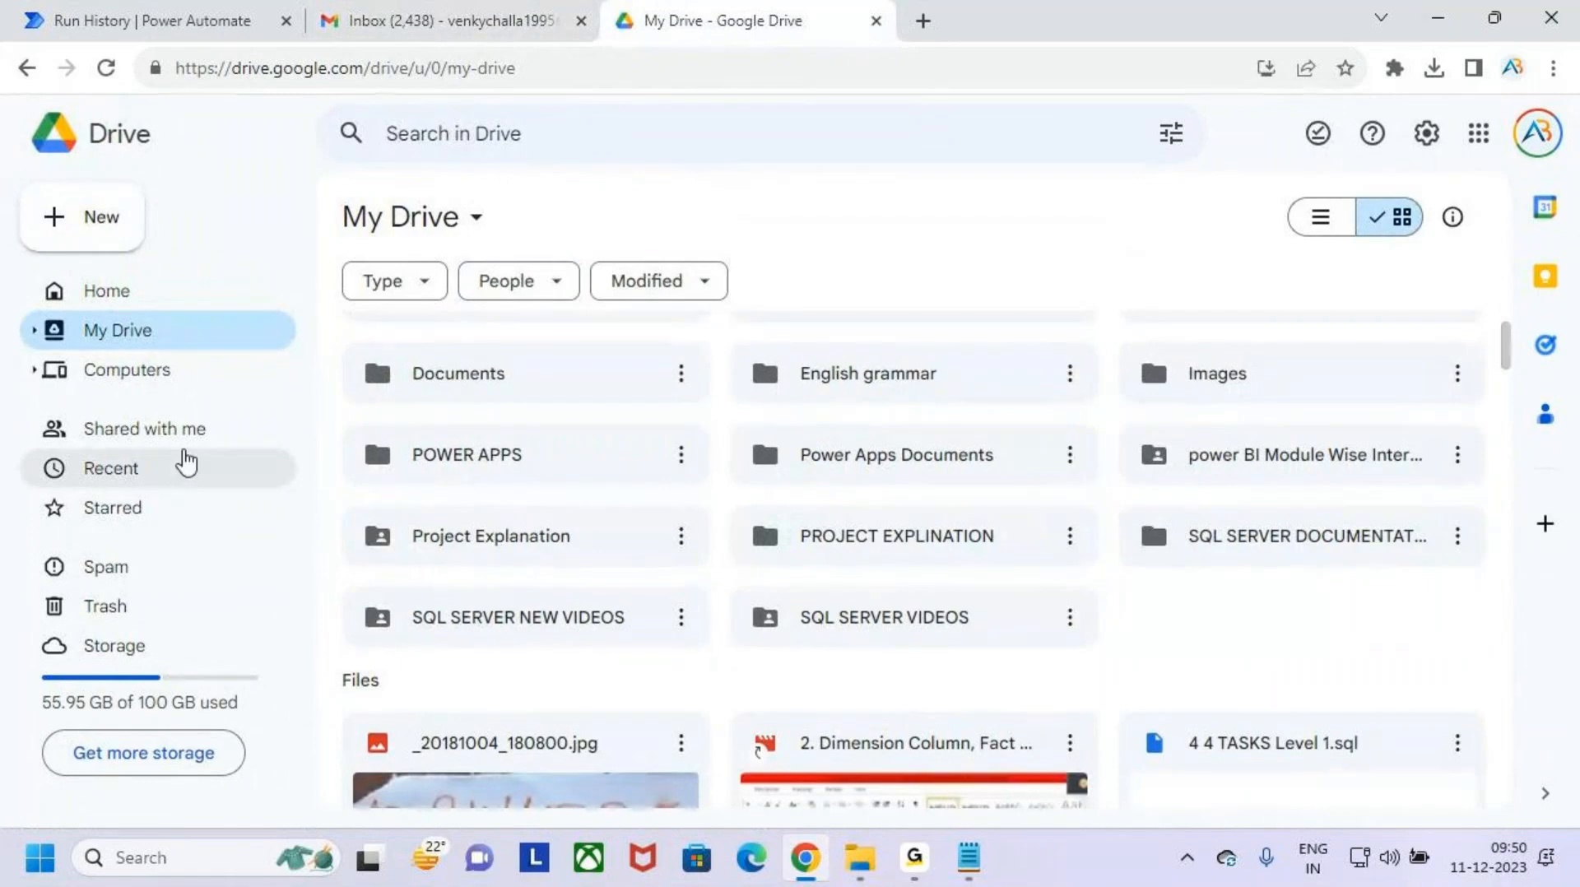
{"action": "left_click", "coordinate": [152, 298]}
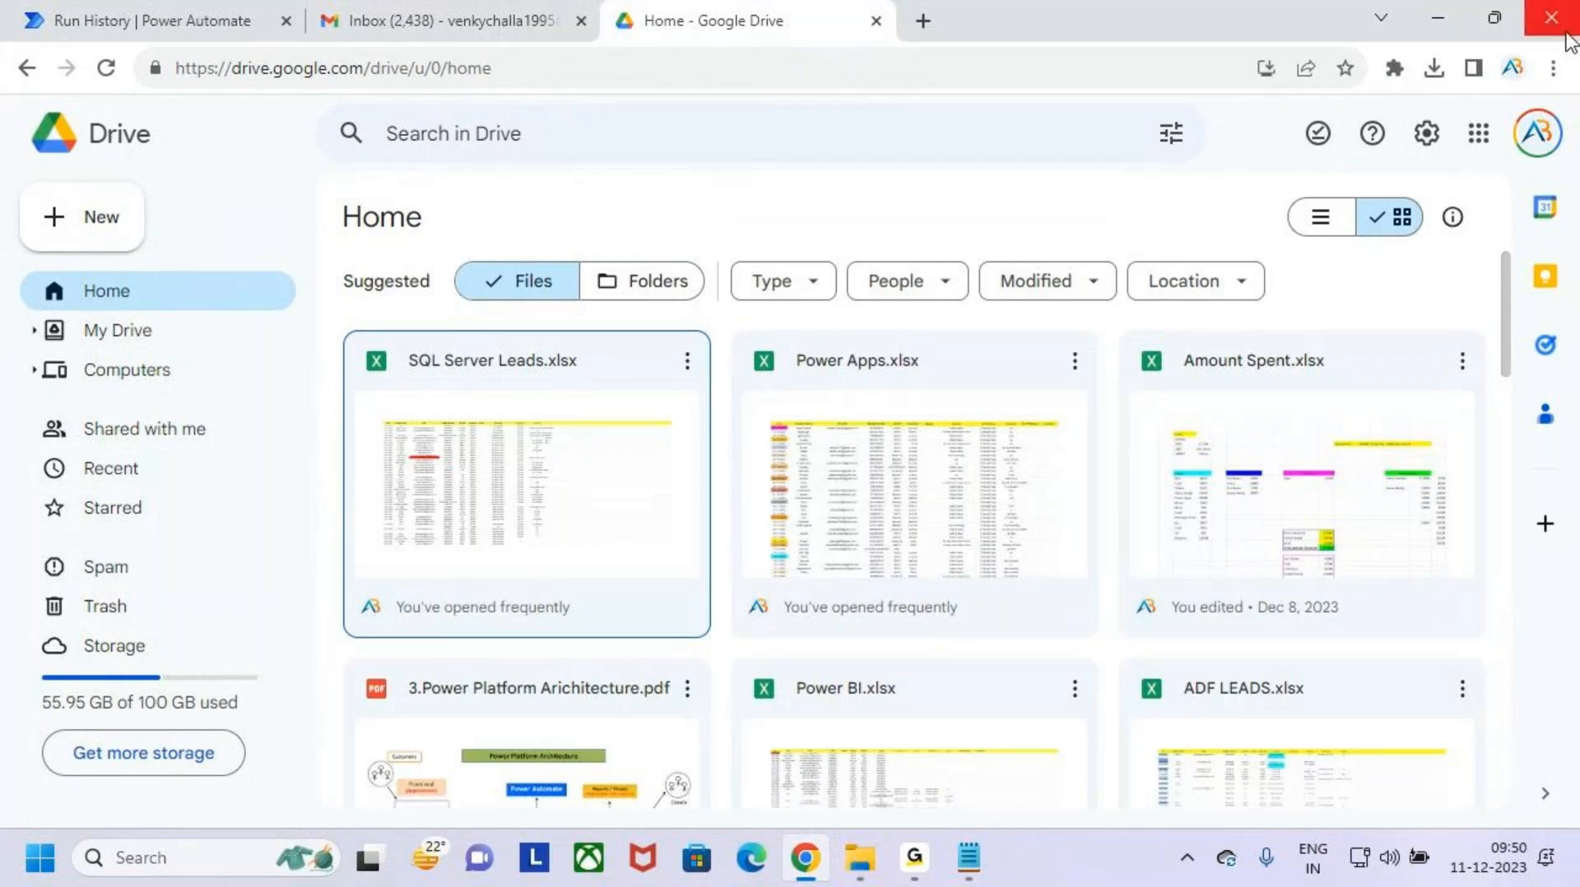
- Switch to the Notepad notes and highlight the "Save Gmail attachments automatically in Google Drive" line
{"action": "left_click", "coordinate": [1437, 17]}
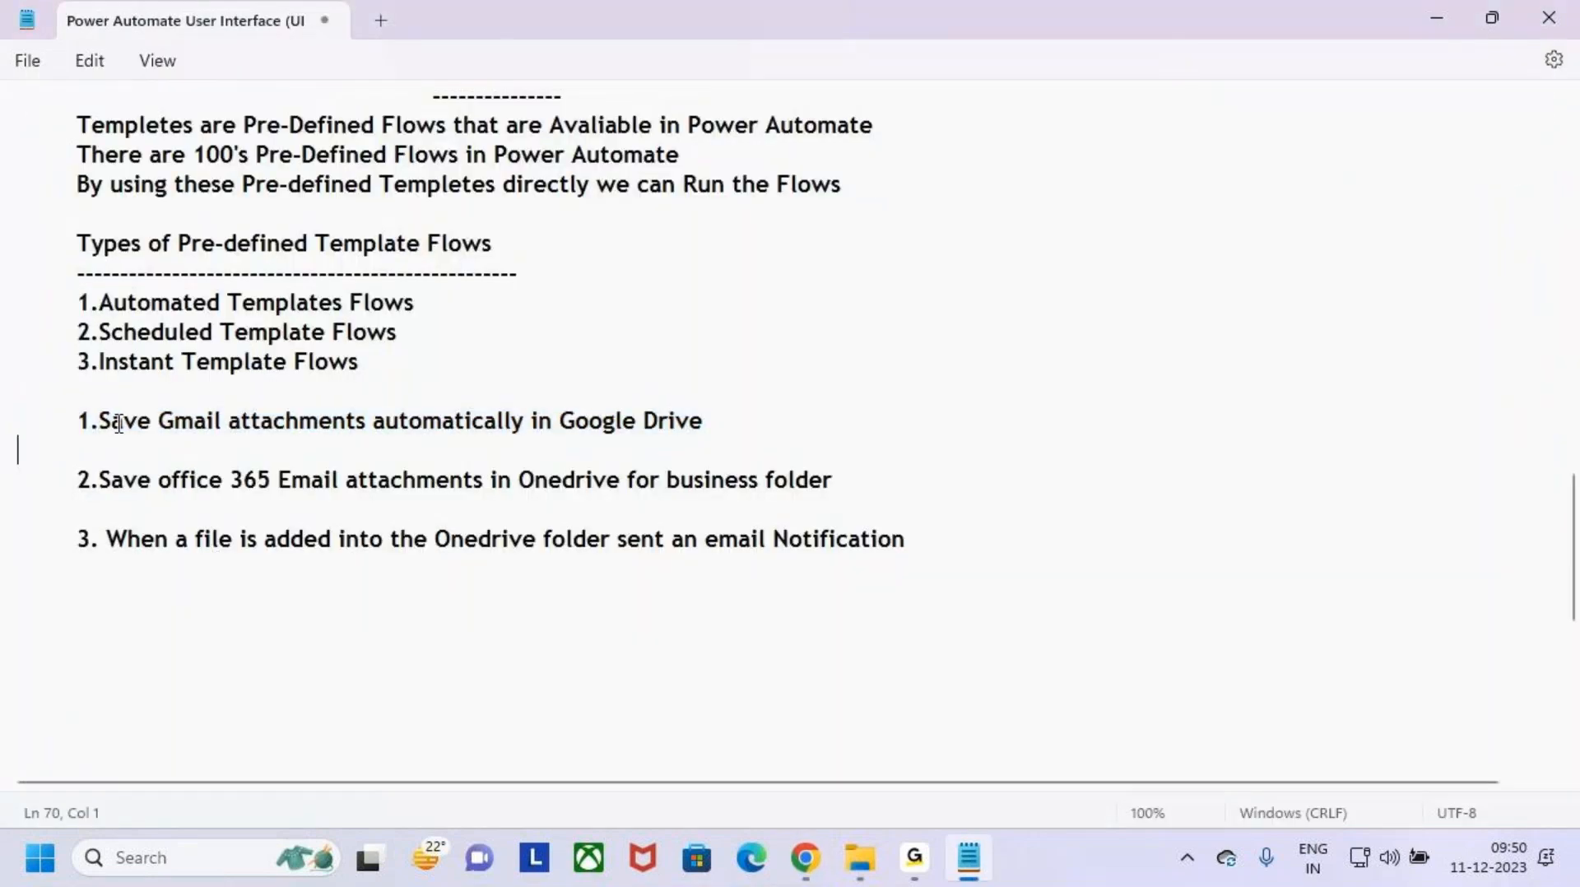
{"action": "left_click_drag", "start_coordinate": [112, 420], "coordinate": [704, 420]}
{"action": "left_click", "coordinate": [751, 421]}
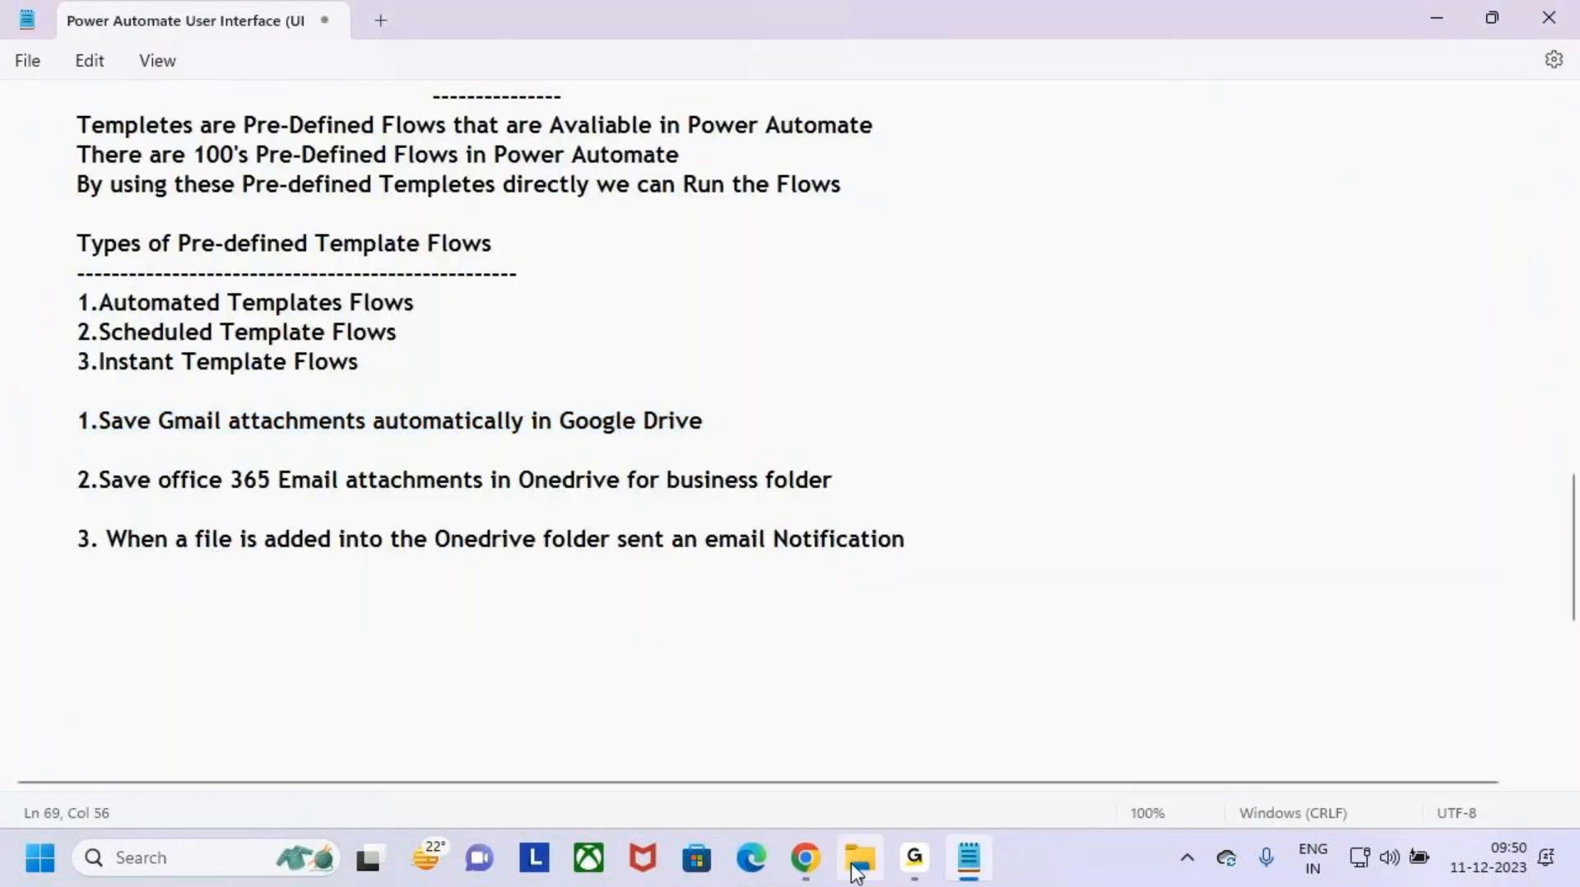
- Compare the PDF attached to the "Drive Attachments" email in Gmail with the saved file in Google Drive
{"action": "left_click", "coordinate": [806, 857]}
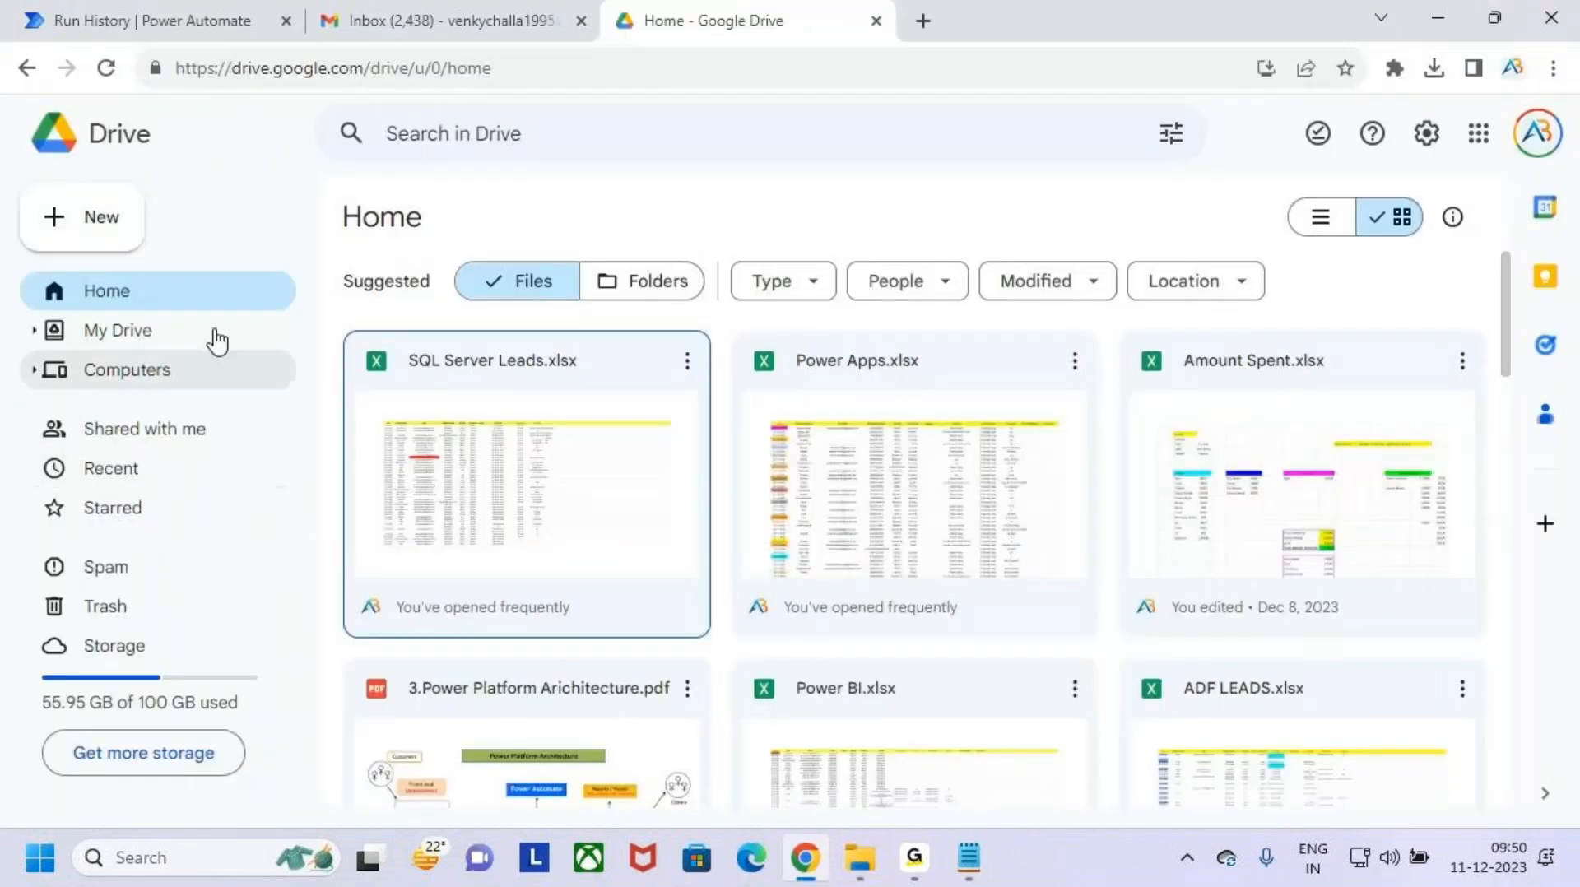
{"action": "left_click", "coordinate": [416, 16]}
{"action": "left_click", "coordinate": [623, 346]}
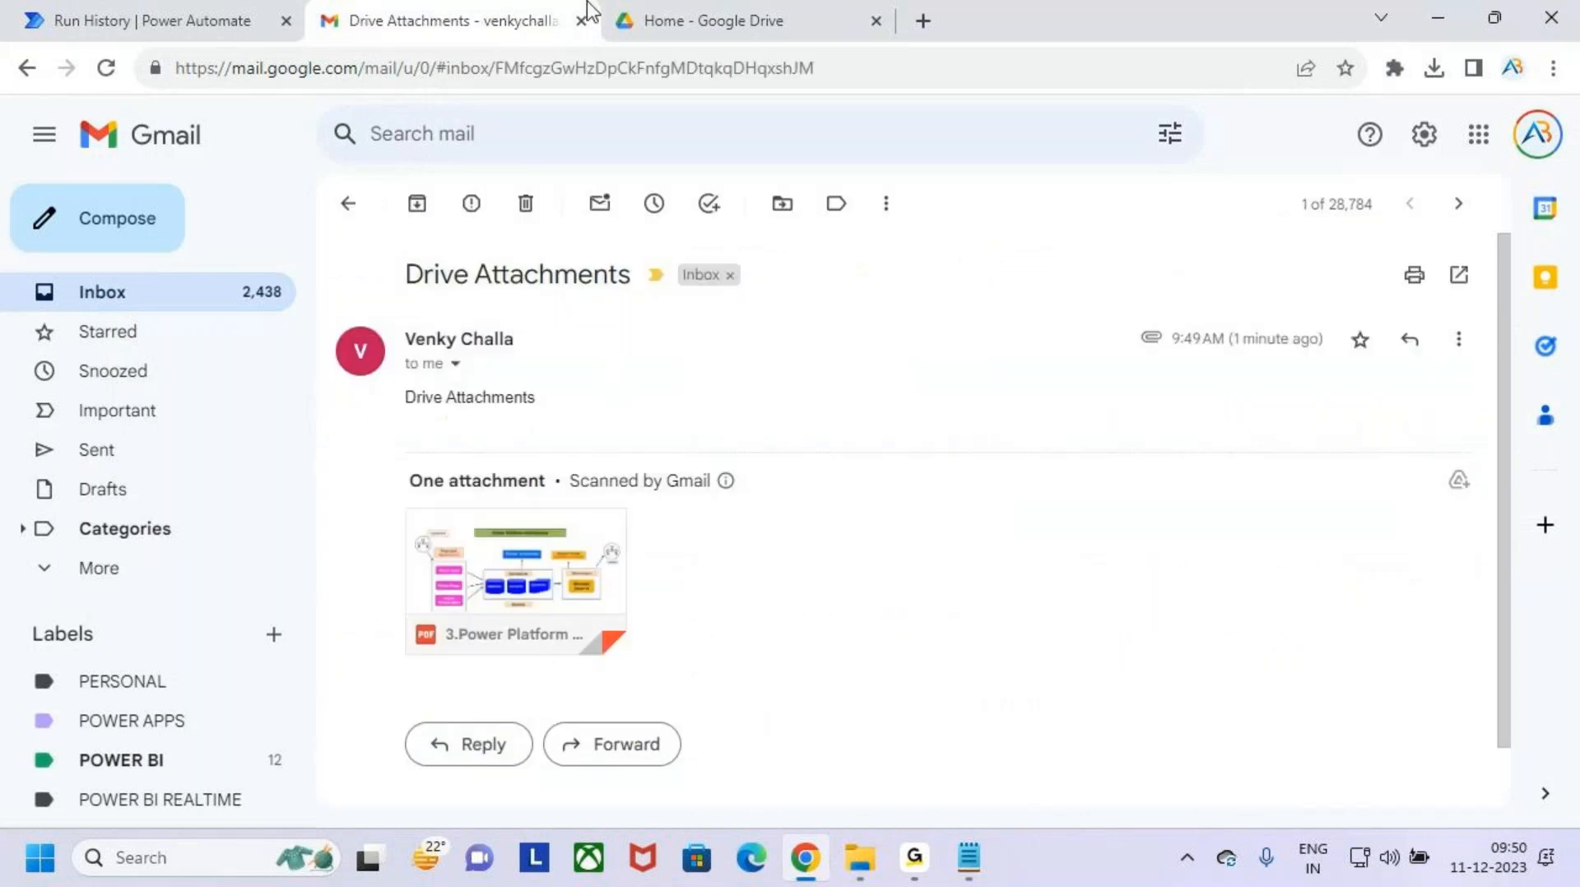
{"action": "left_click", "coordinate": [755, 16]}
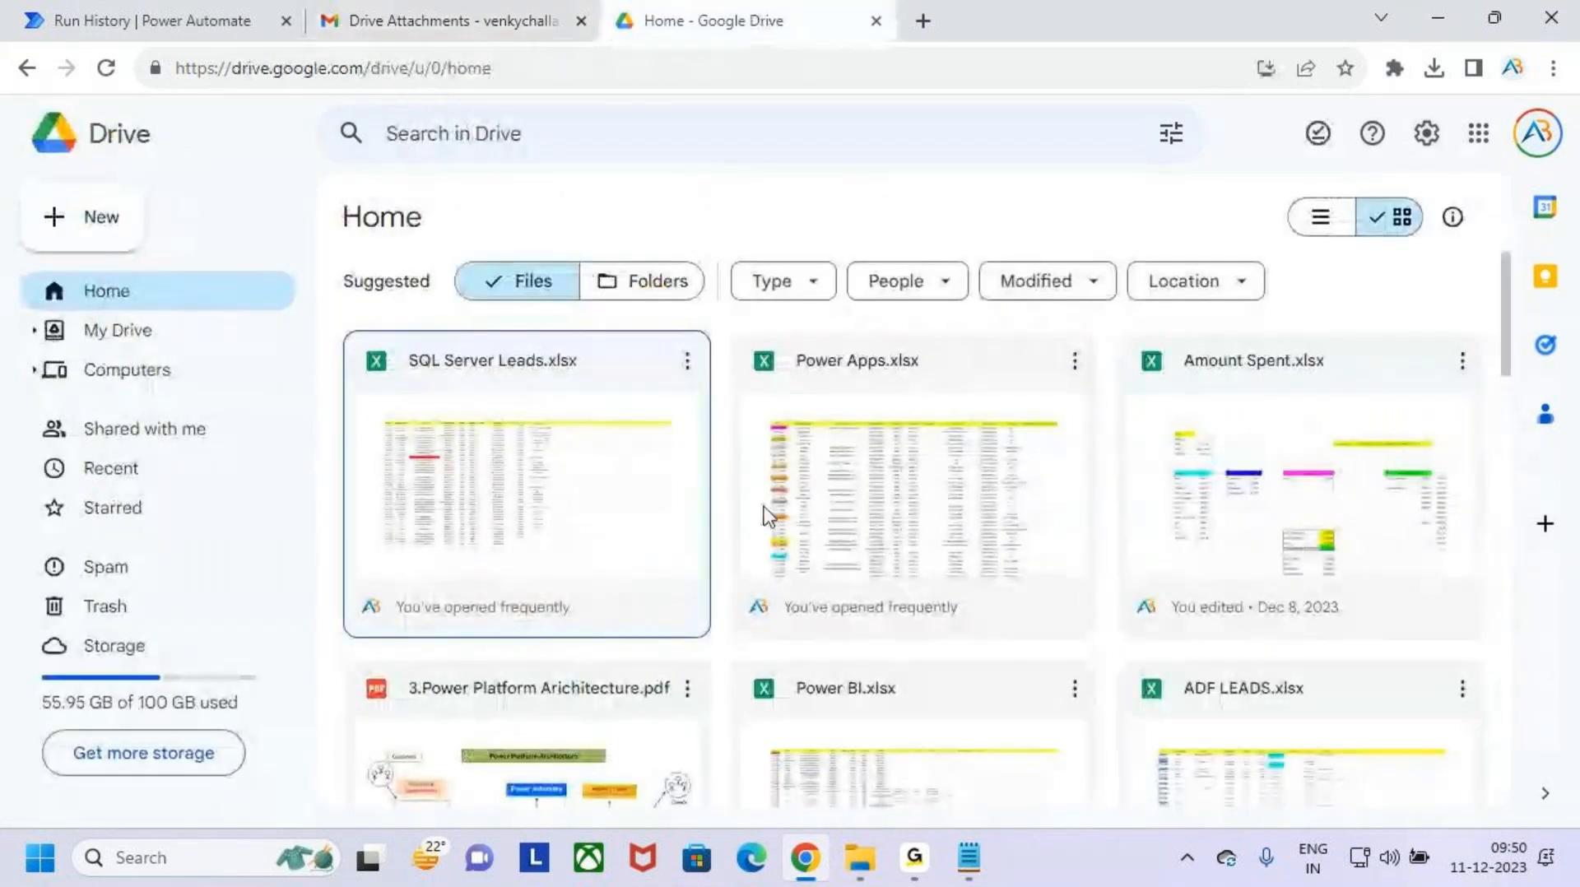
{"action": "scroll", "coordinate": [896, 634], "scroll_direction": "down", "scroll_amount": 3}
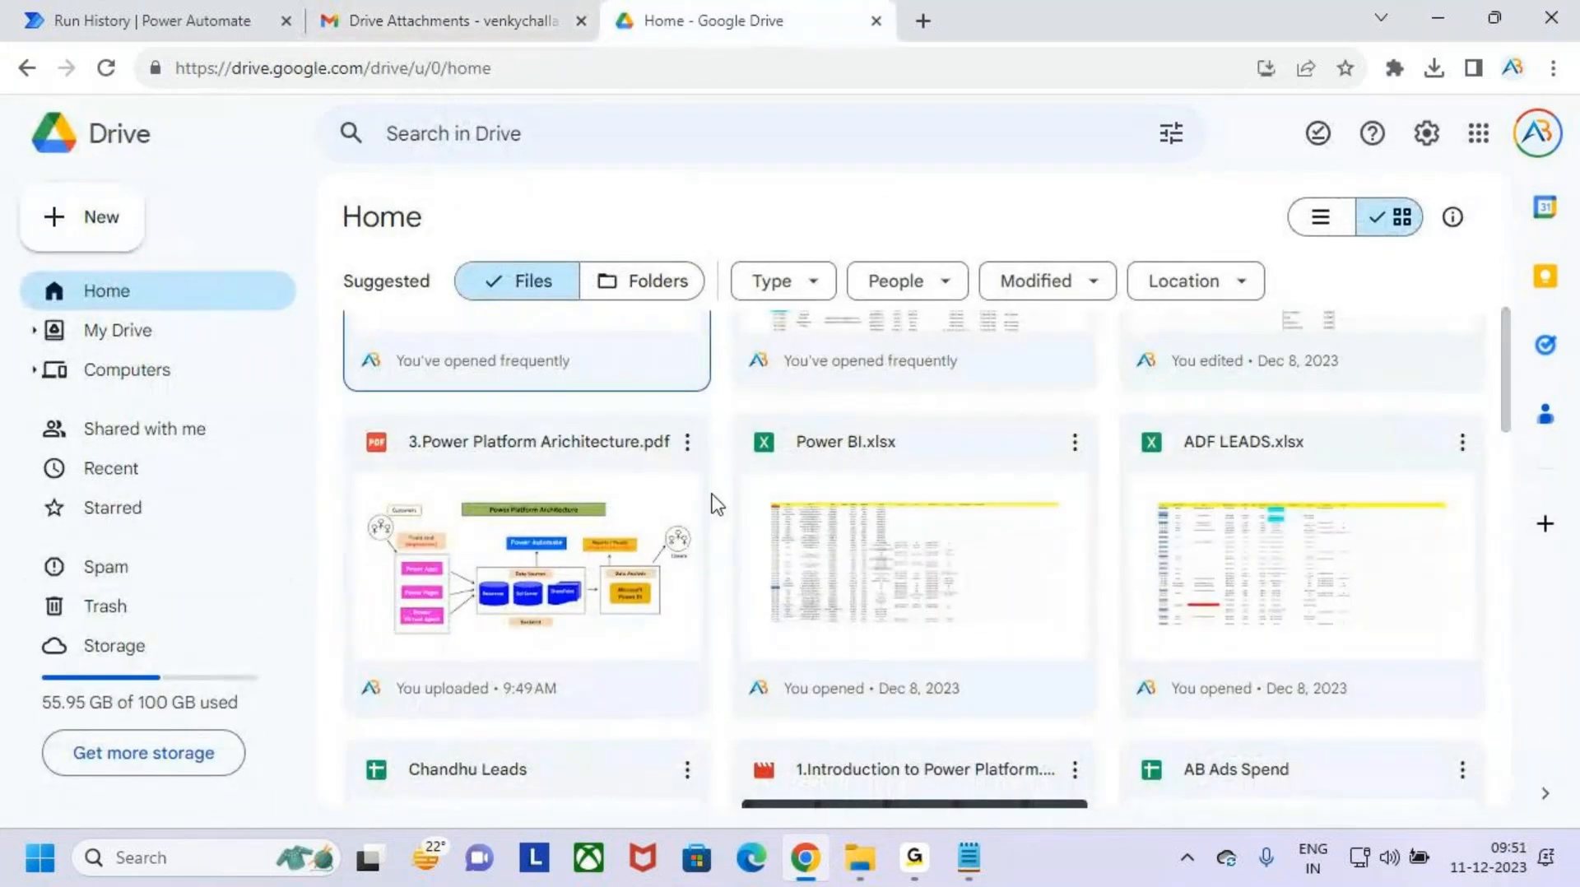
{"action": "left_click", "coordinate": [502, 18]}
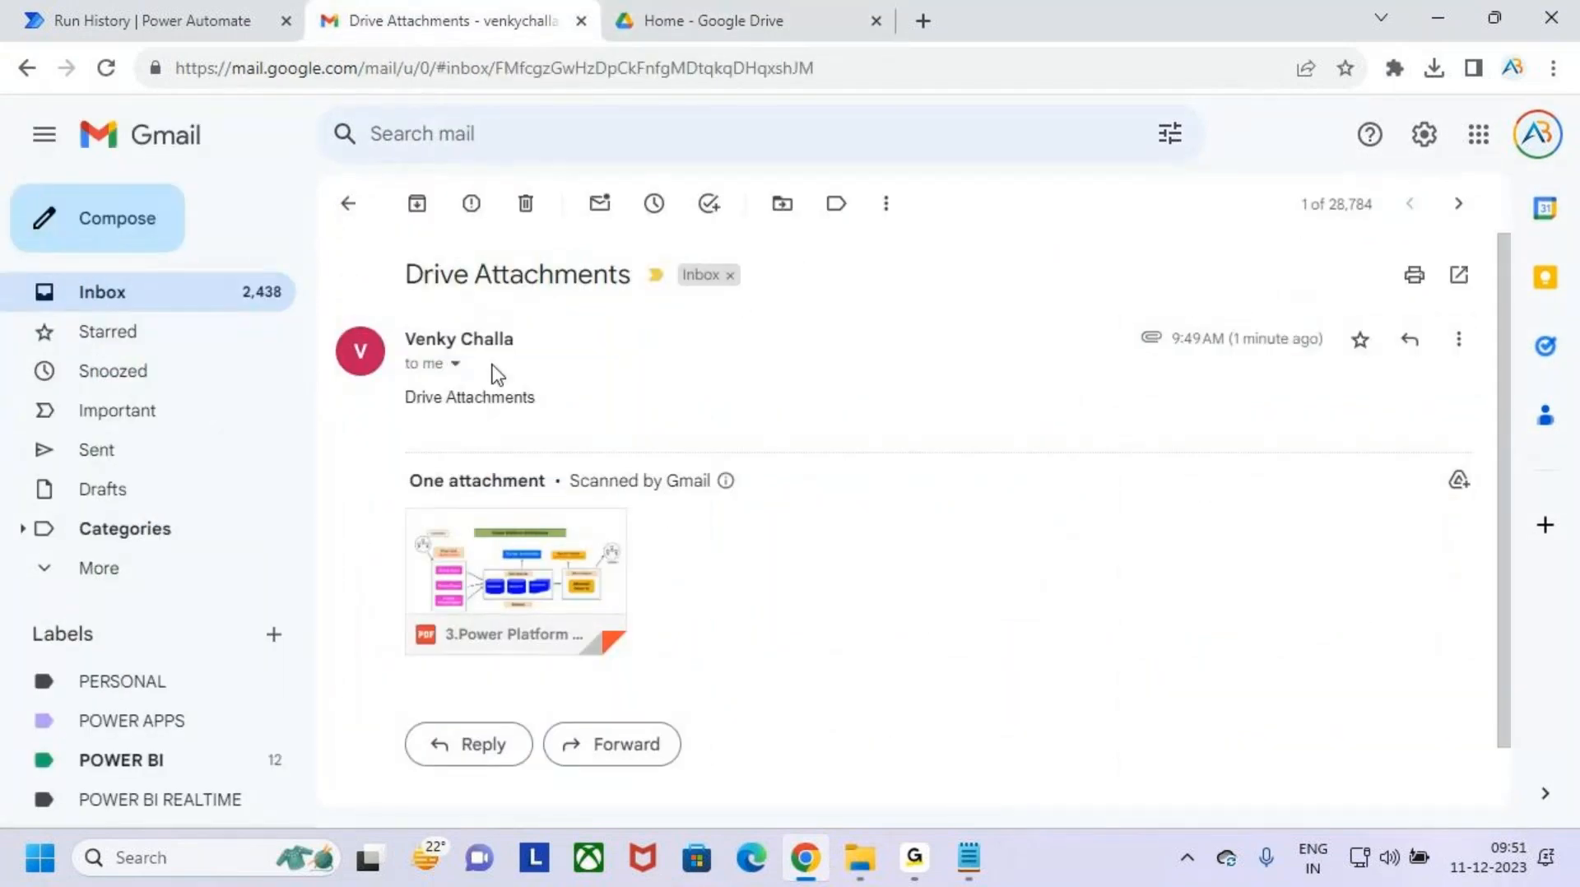
- Switch to the Notepad notes and highlight the "Save office 365 Email attachments in Onedrive for business folder" line
{"action": "left_click", "coordinate": [969, 857]}
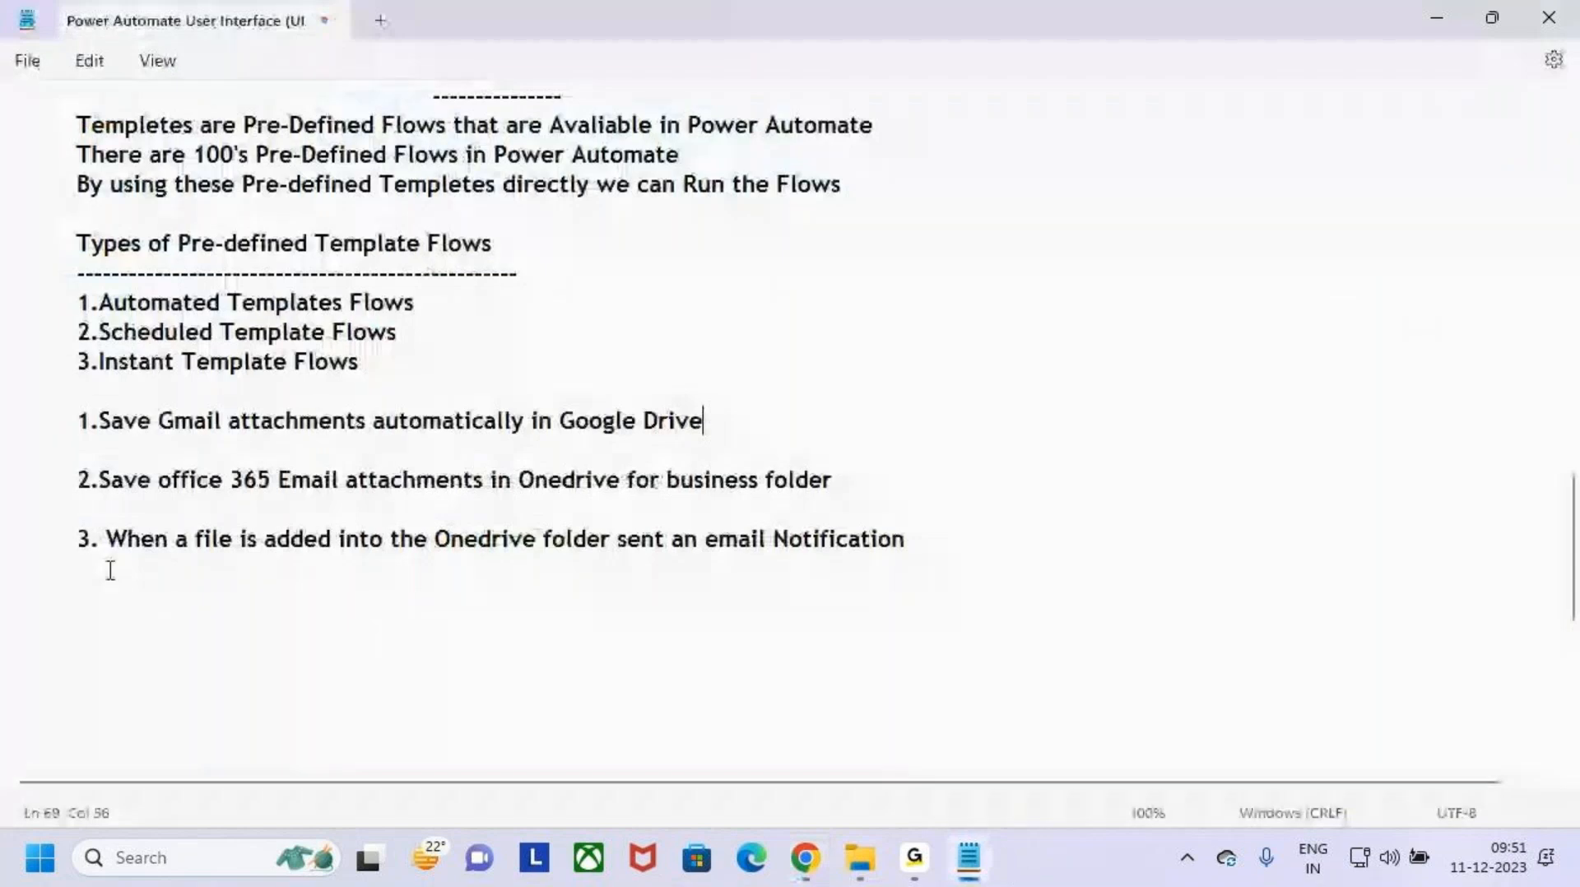
{"action": "left_click", "coordinate": [176, 500]}
{"action": "left_click_drag", "start_coordinate": [90, 480], "coordinate": [935, 489]}
{"action": "left_click", "coordinate": [936, 487]}
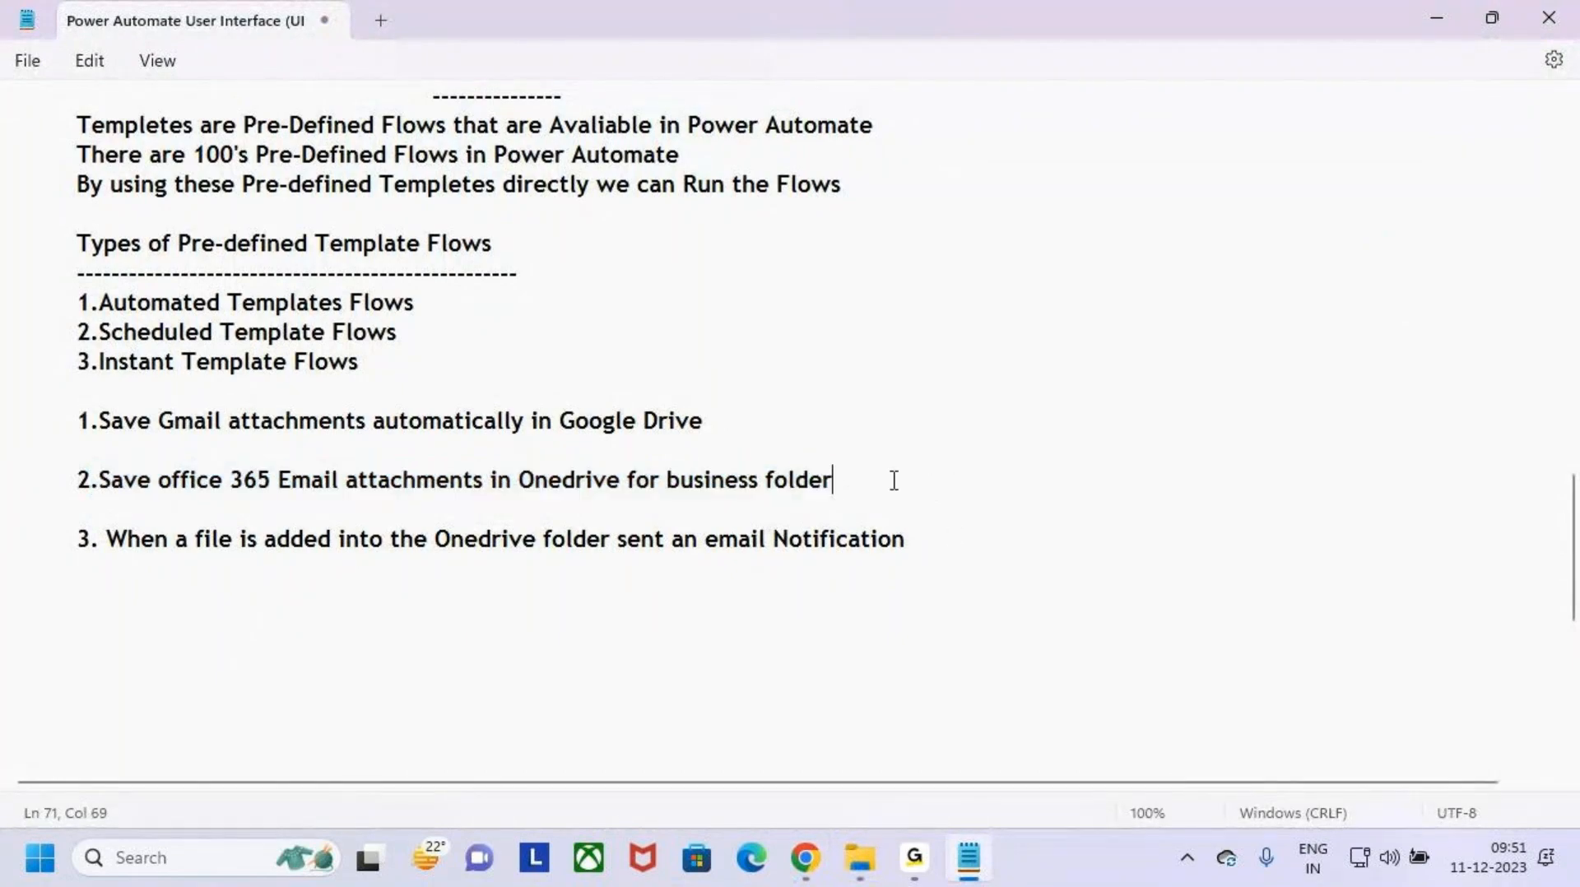
- Mark "office 365" and "Onedrive for business folder" on screen, sketch "outlook" beside the notes, and clear the annotations
{"action": "key", "text": "ctrl+2"}
{"action": "left_click_drag", "start_coordinate": [157, 461], "coordinate": [304, 499]}
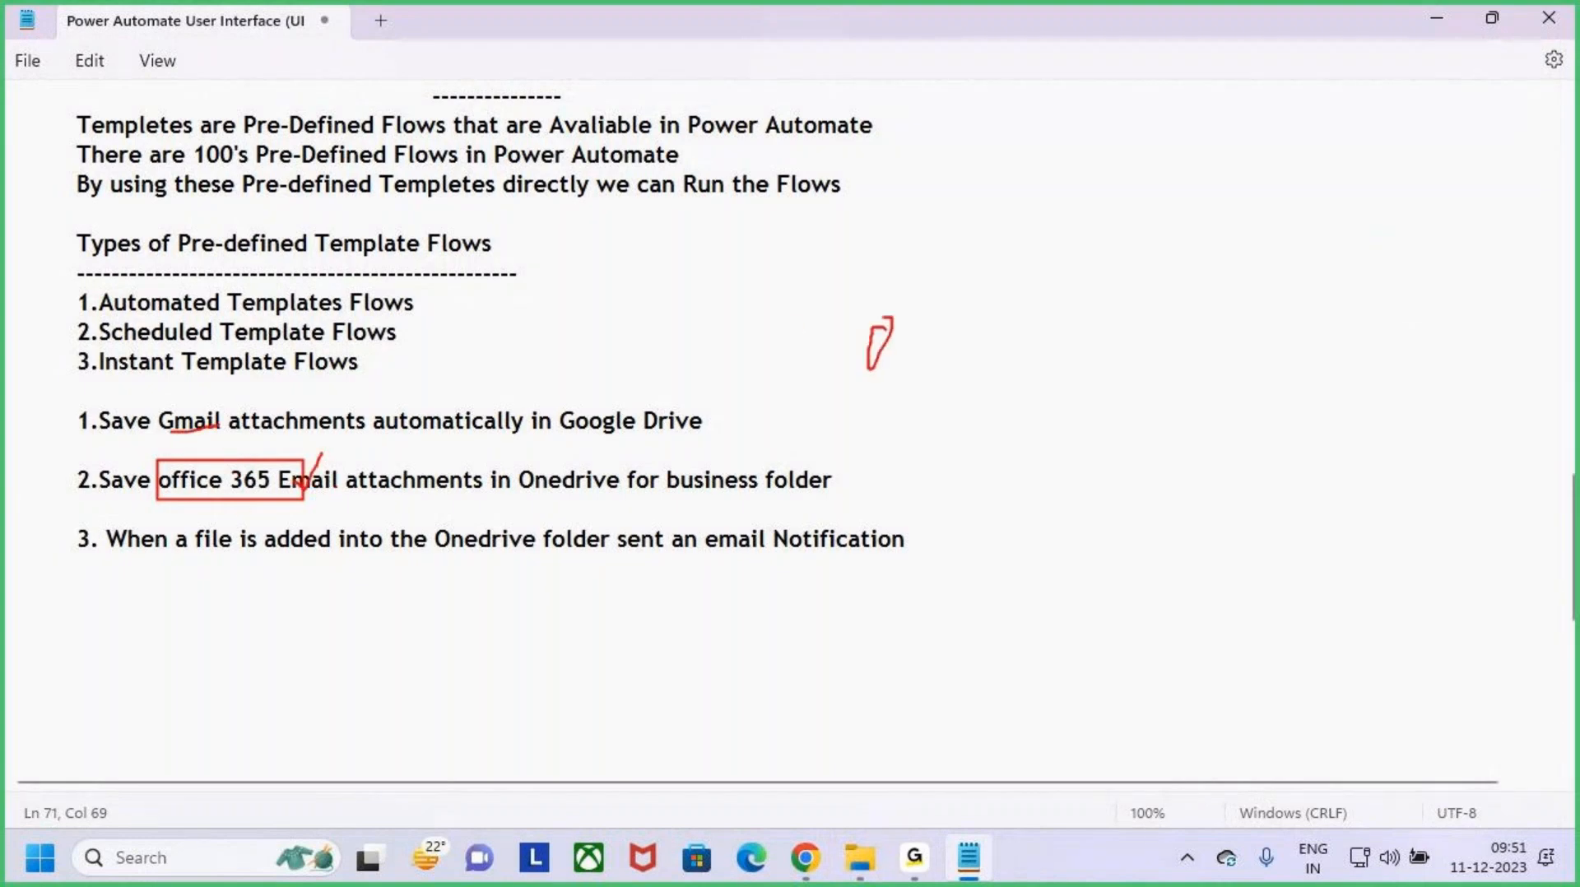
{"action": "mouse_move", "coordinate": [929, 324]}
{"action": "left_mouse_down"}
{"action": "mouse_move", "coordinate": [962, 337]}
{"action": "mouse_move", "coordinate": [1136, 306]}
{"action": "mouse_move", "coordinate": [1234, 375]}
{"action": "left_mouse_up"}
{"action": "mouse_move", "coordinate": [1203, 277]}
{"action": "left_mouse_down"}
{"action": "mouse_move", "coordinate": [930, 473]}
{"action": "mouse_move", "coordinate": [1102, 277]}
{"action": "left_mouse_up"}
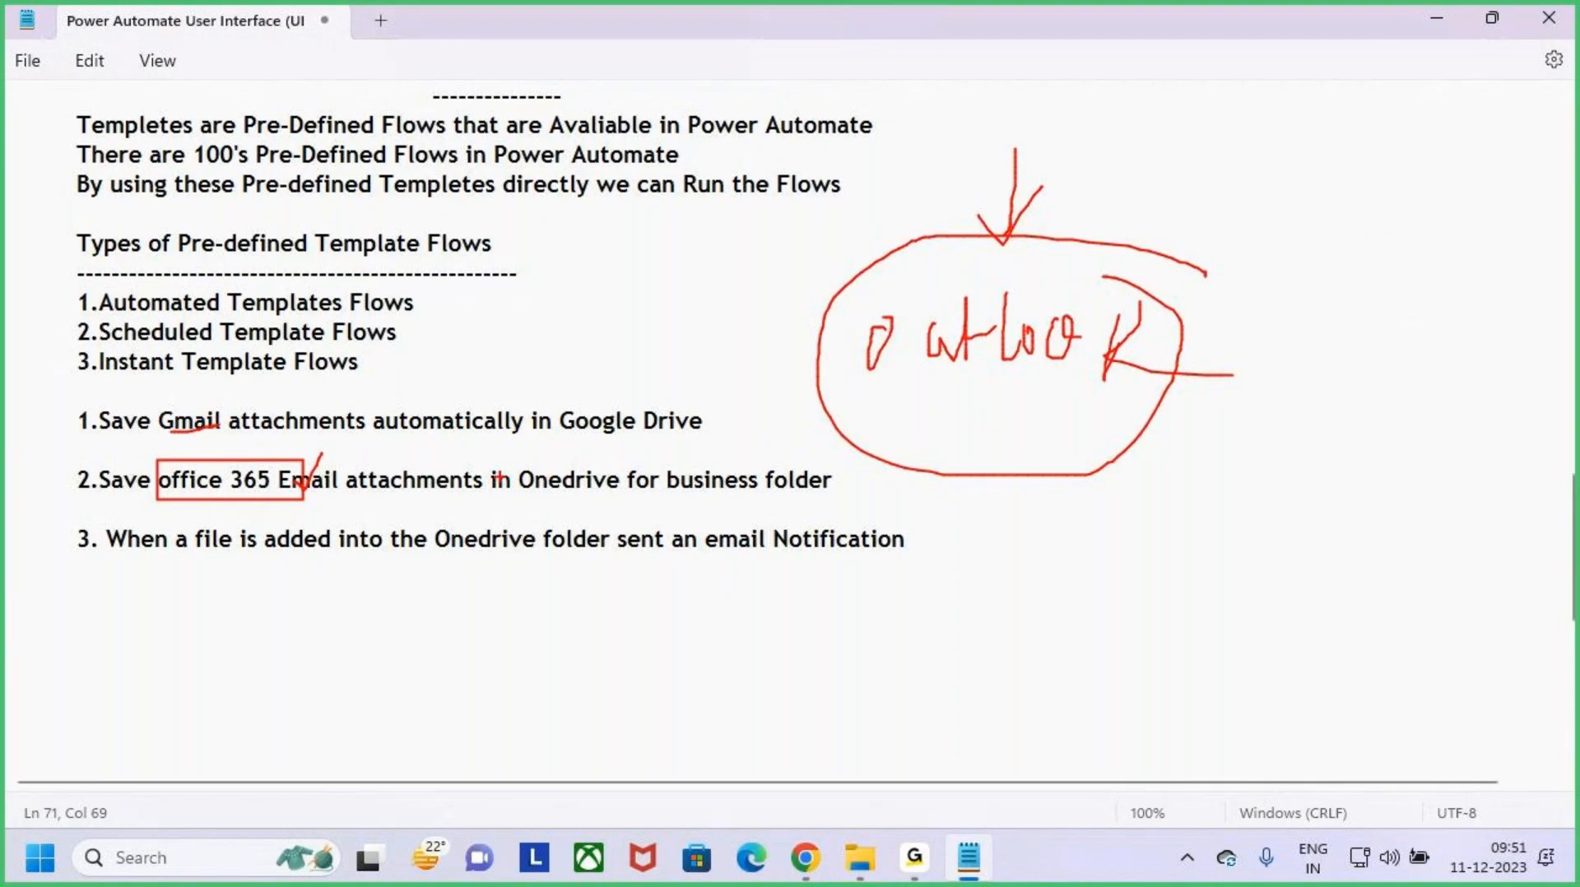
{"action": "left_click_drag", "start_coordinate": [508, 463], "coordinate": [854, 501]}
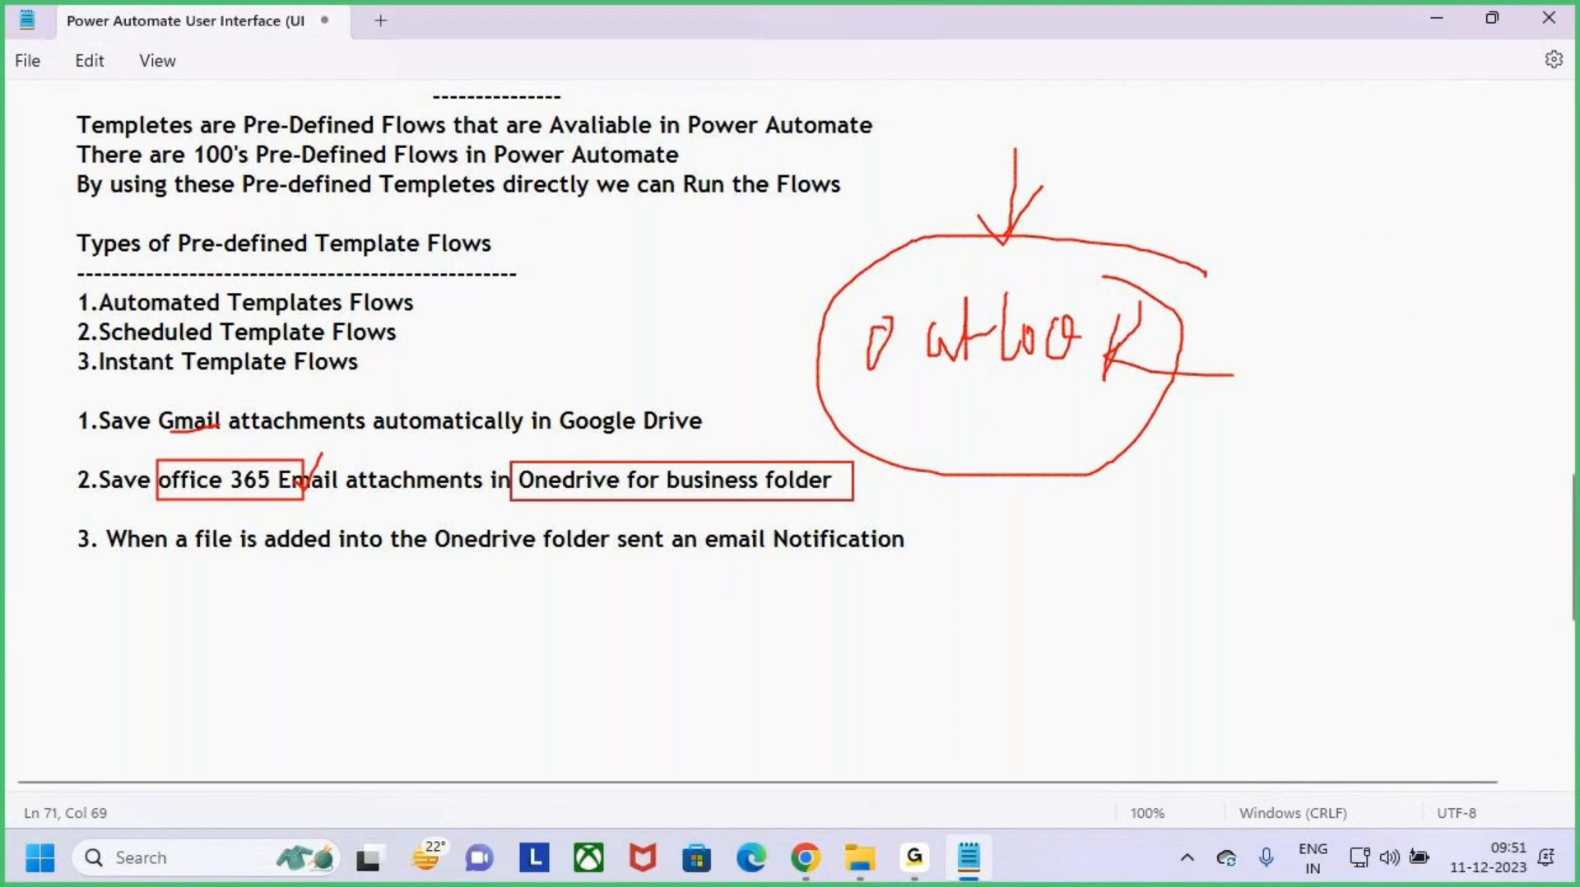
{"action": "left_click_drag", "start_coordinate": [749, 412], "coordinate": [751, 465]}
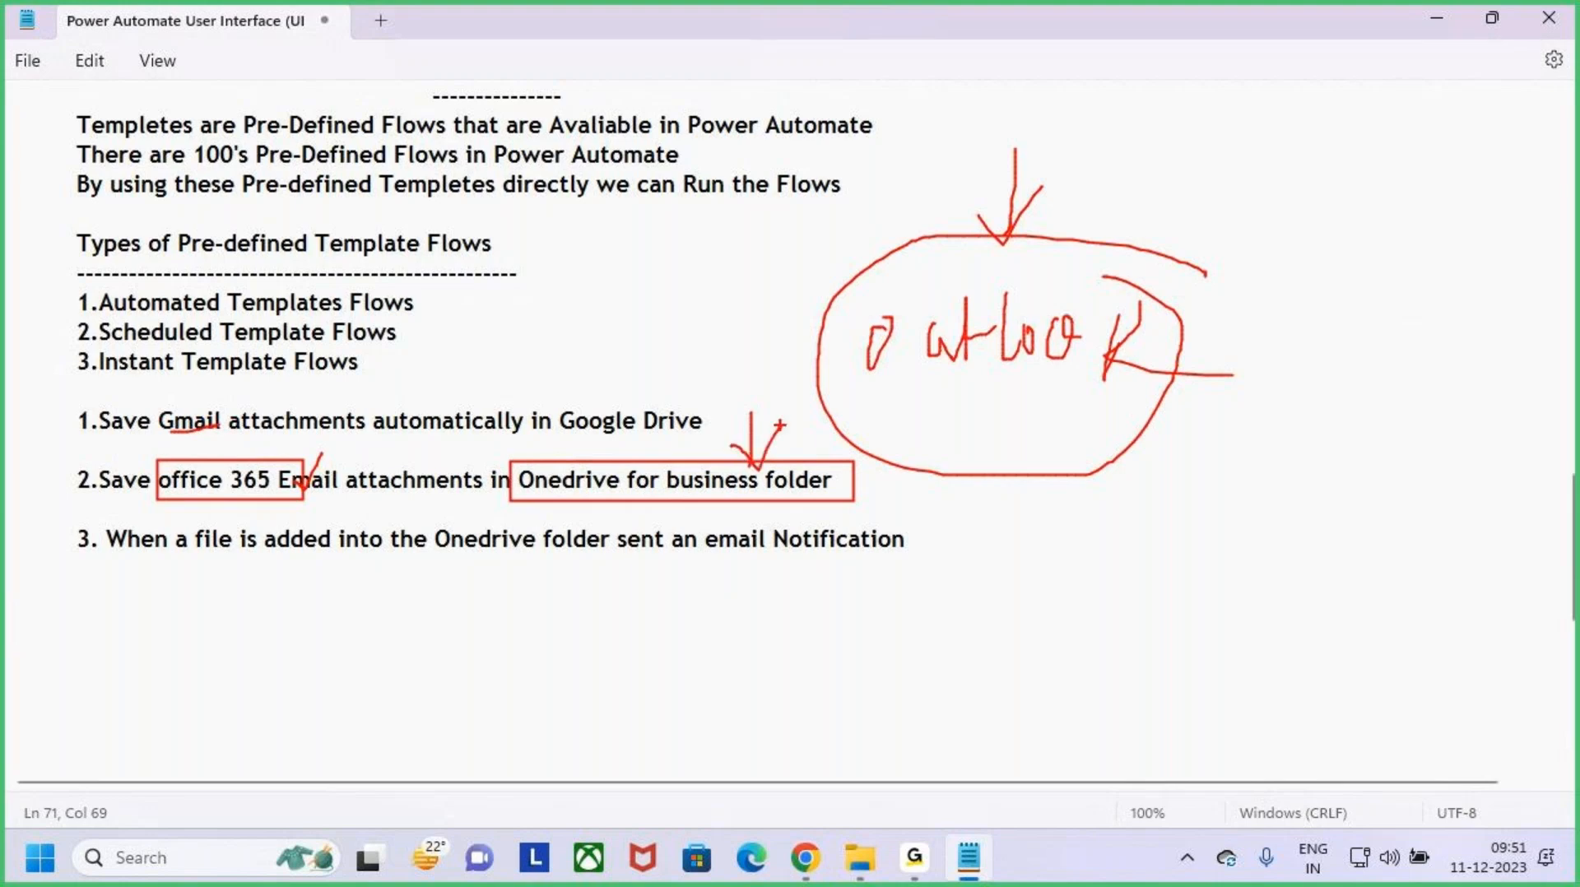
{"action": "key", "text": "Escape"}
{"action": "left_click", "coordinate": [1039, 531]}
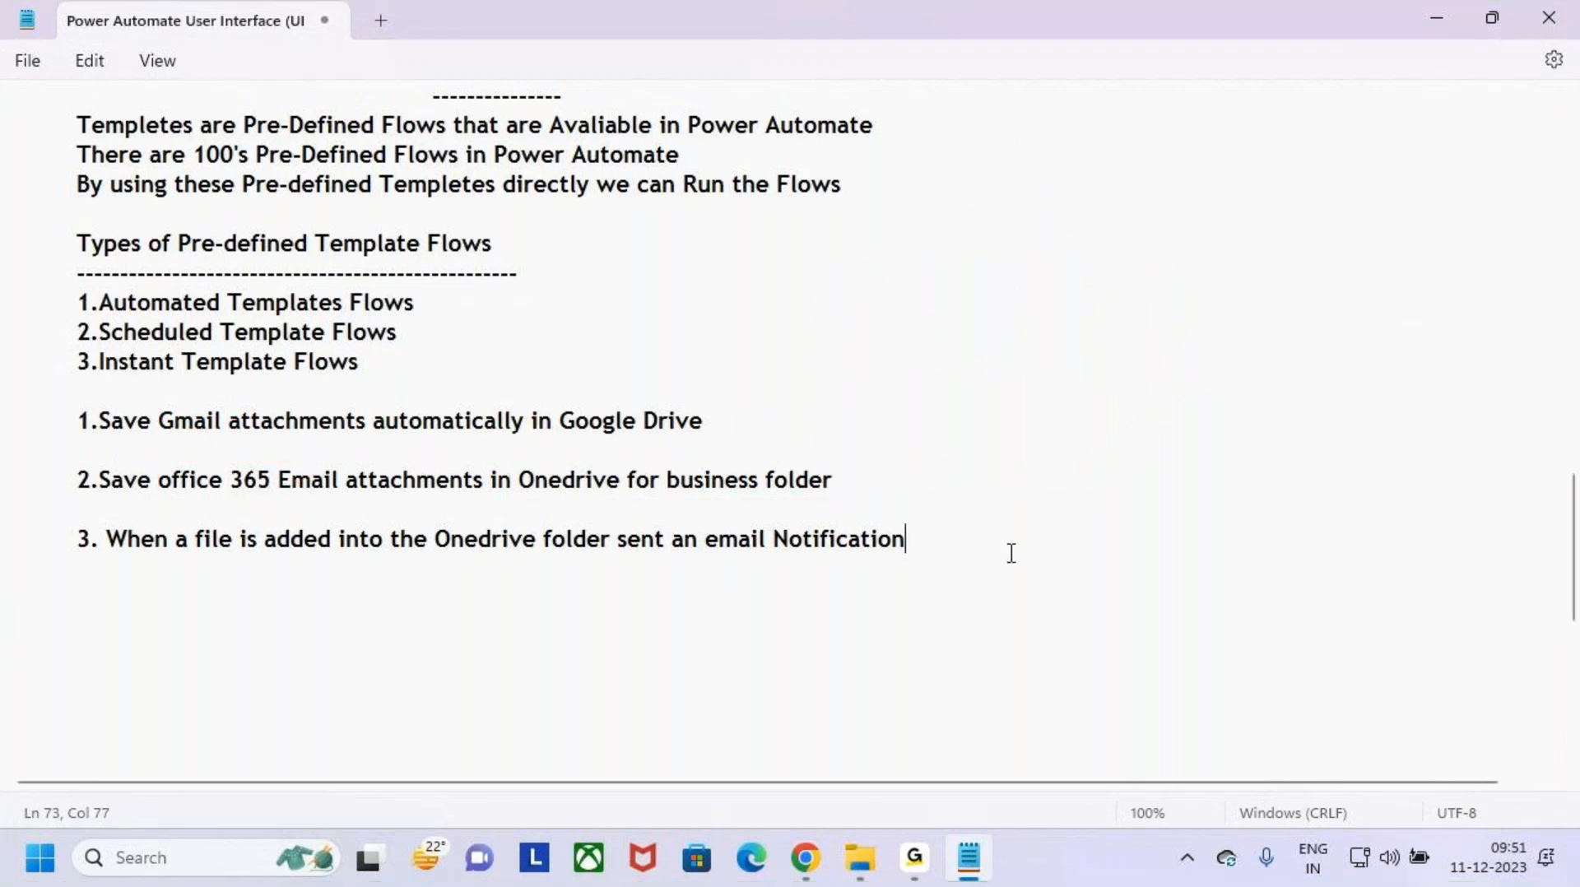
- Return to the flow run in Power Automate and close the Gmail and Google Drive tabs
{"action": "left_click", "coordinate": [811, 864]}
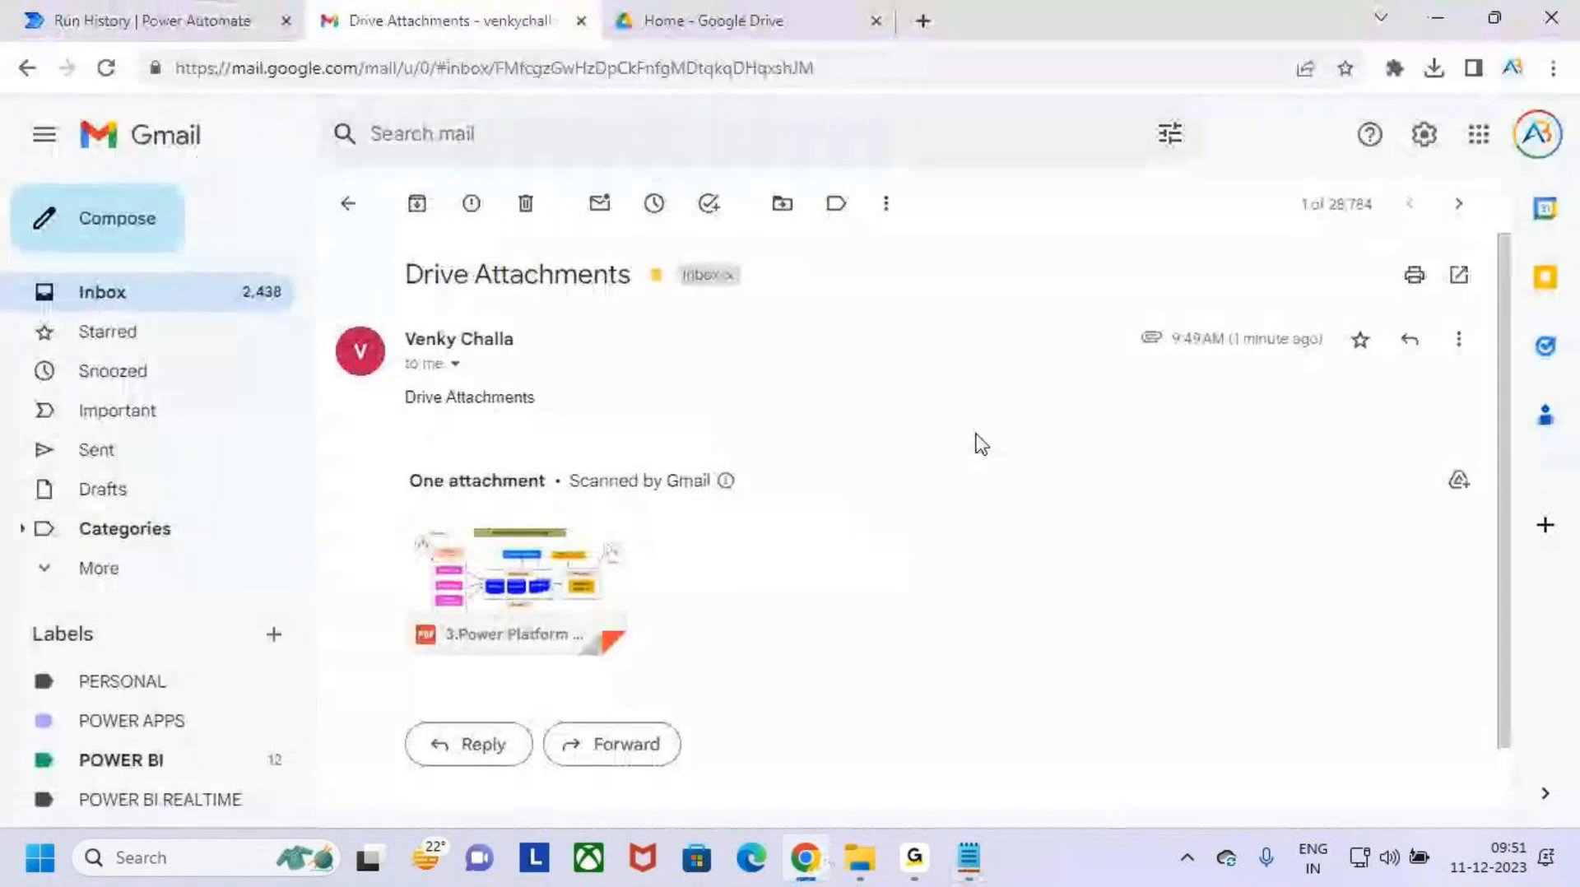
{"action": "left_click", "coordinate": [145, 19]}
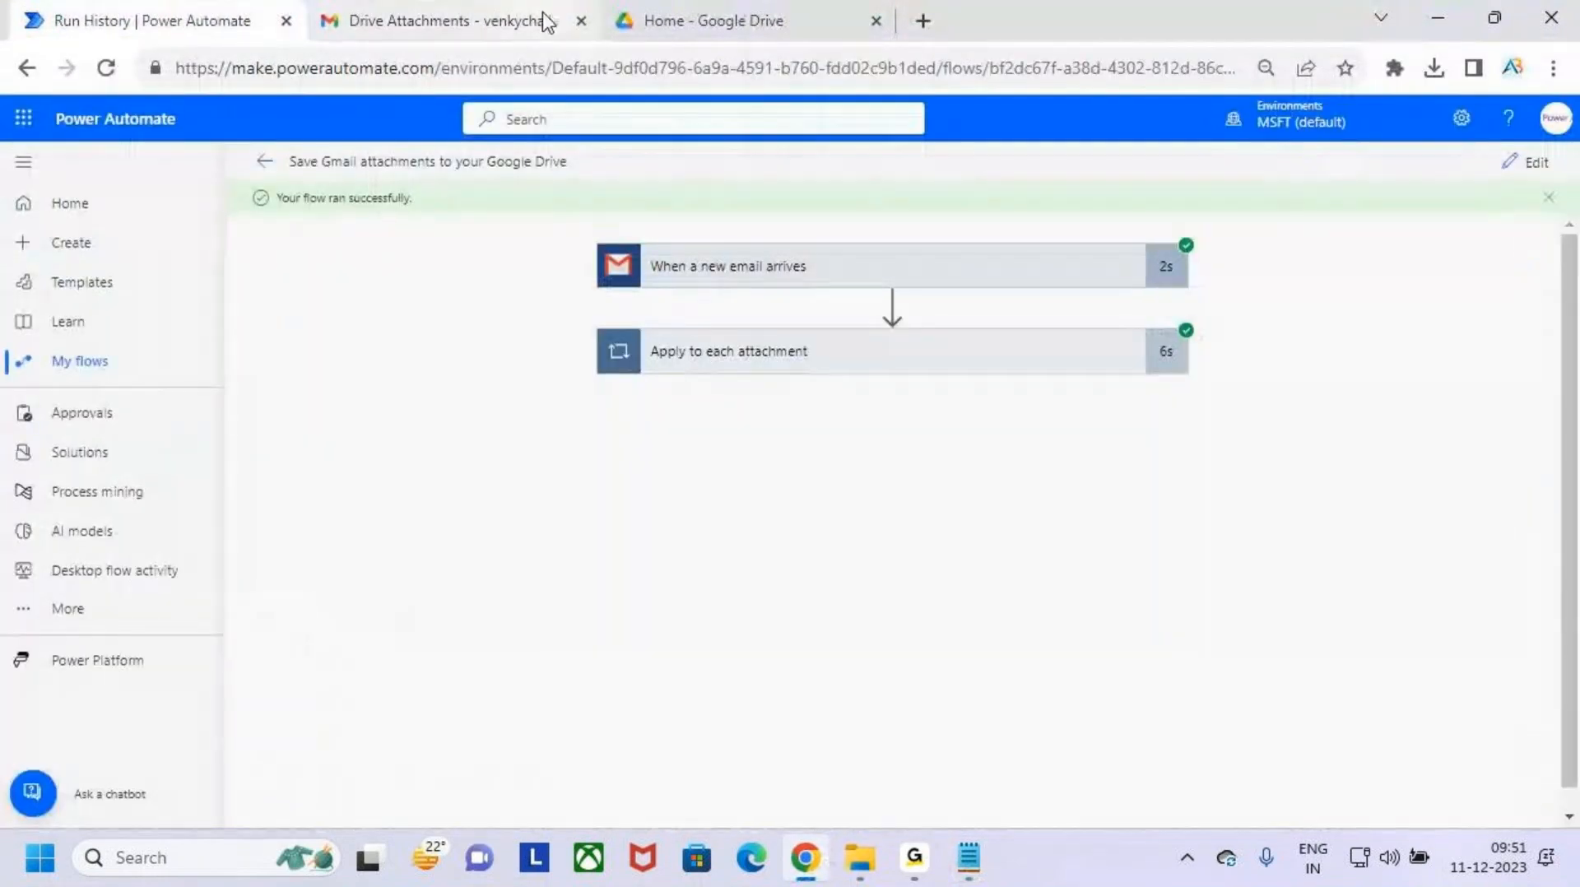
{"action": "left_click", "coordinate": [580, 21]}
{"action": "left_click", "coordinate": [581, 21]}
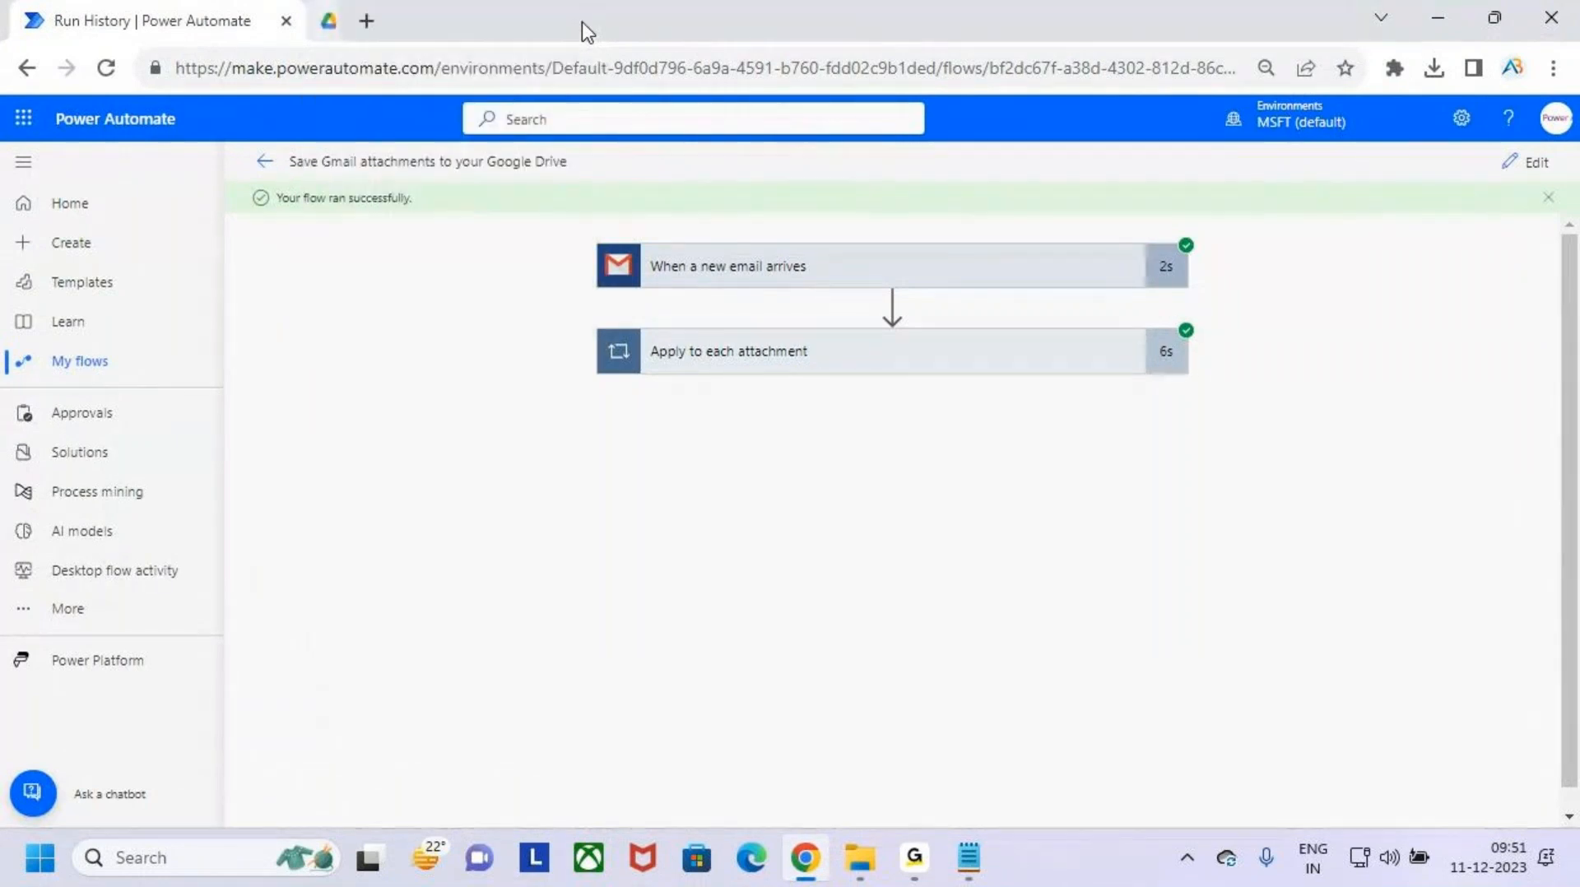
- Open Outlook and OneDrive in new tabs from Power Automate's list of Microsoft 365 apps
{"action": "left_click", "coordinate": [25, 121]}
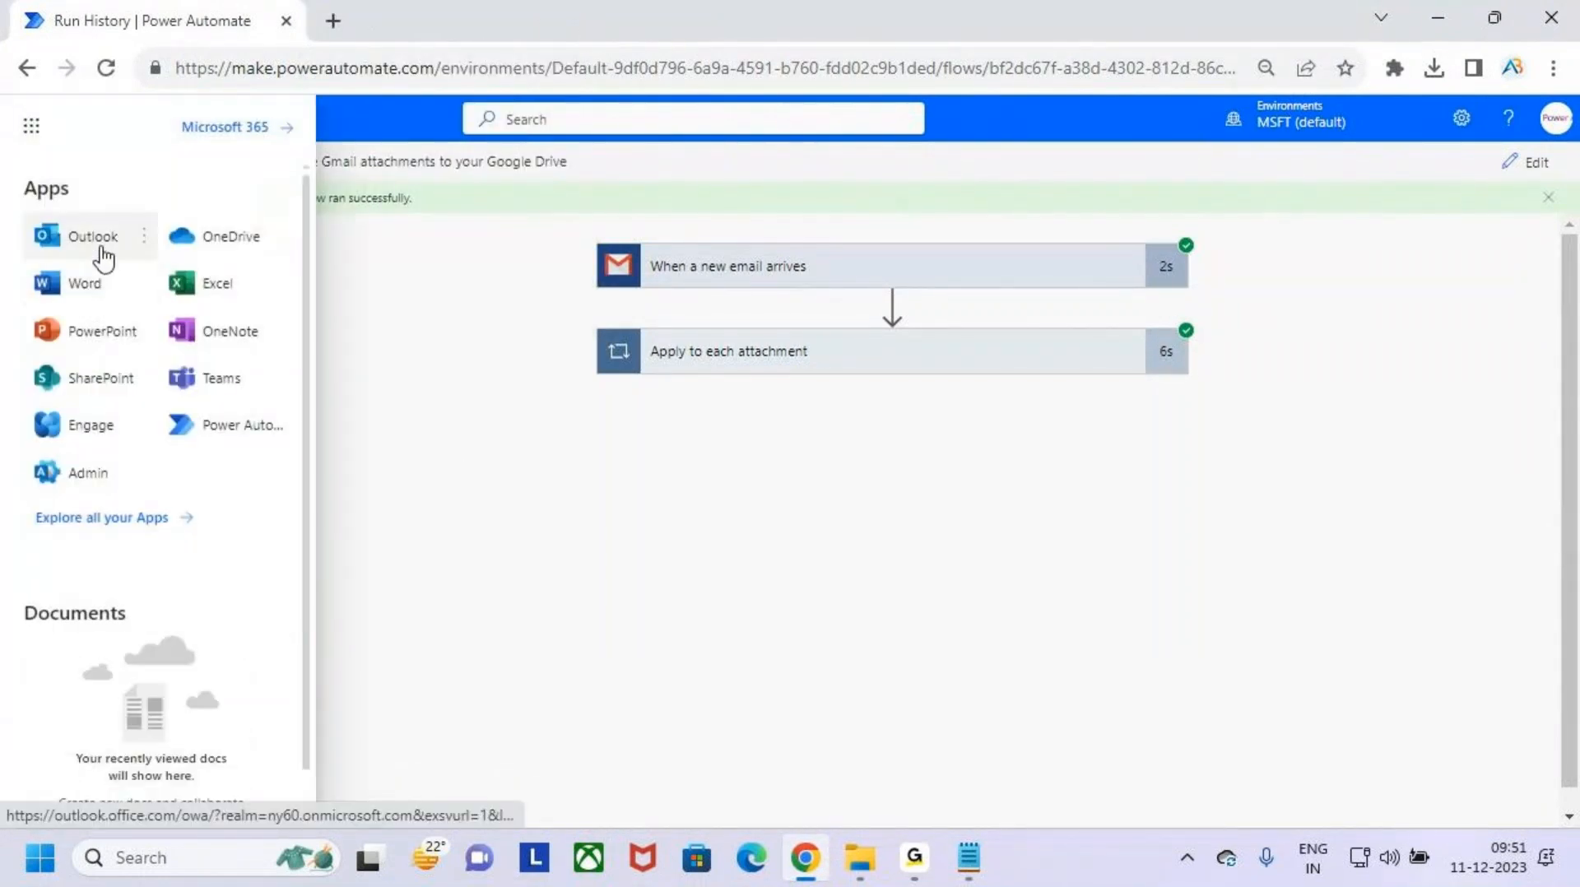
{"action": "left_click", "coordinate": [89, 238]}
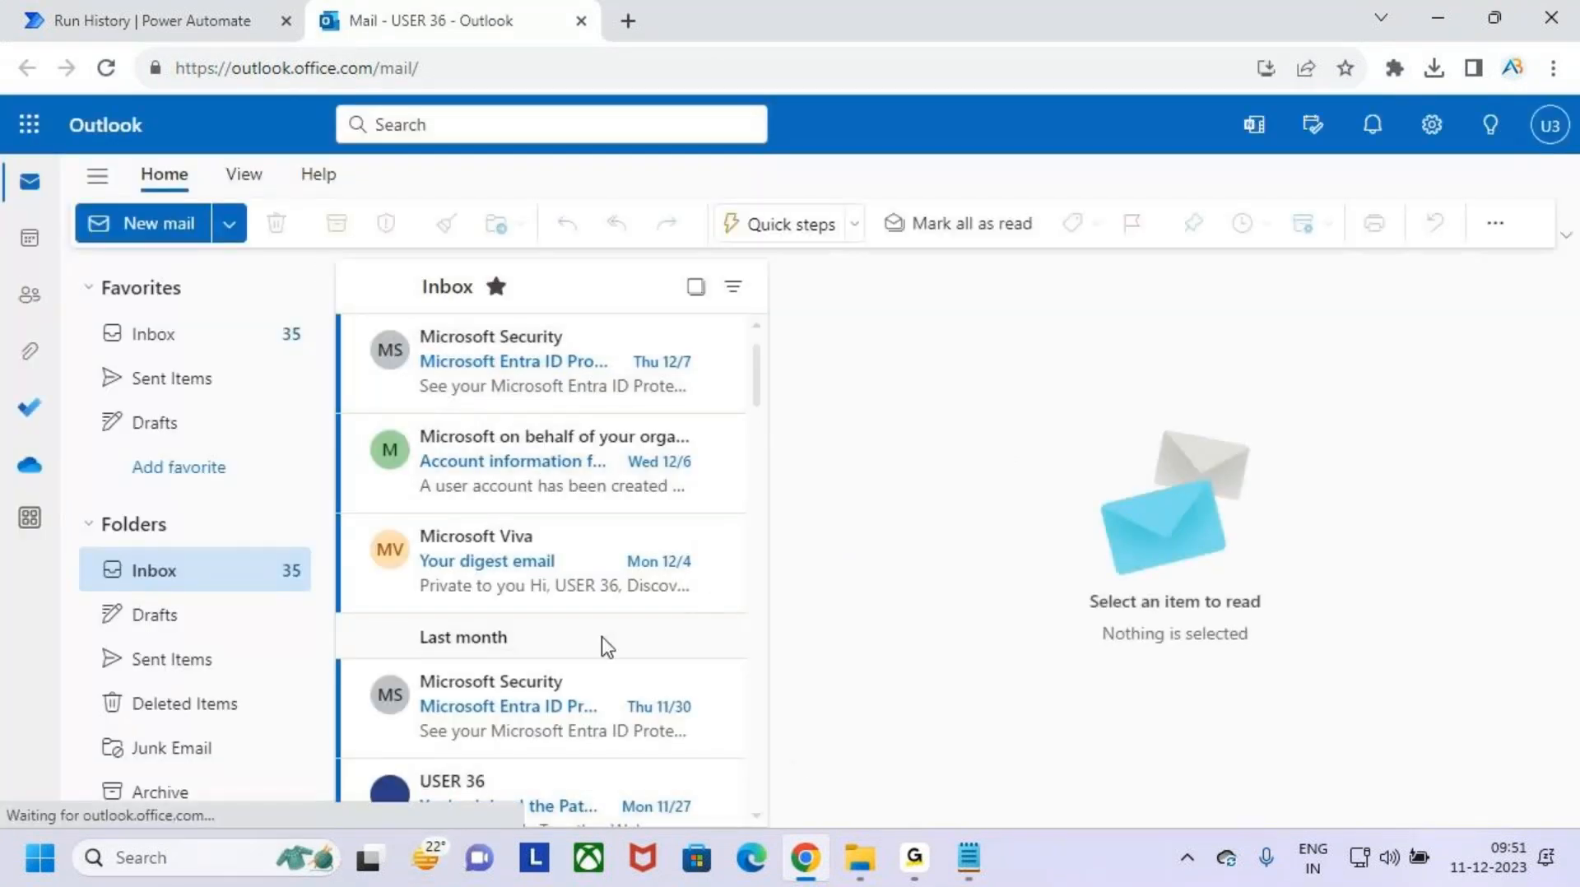
{"action": "left_click", "coordinate": [149, 14]}
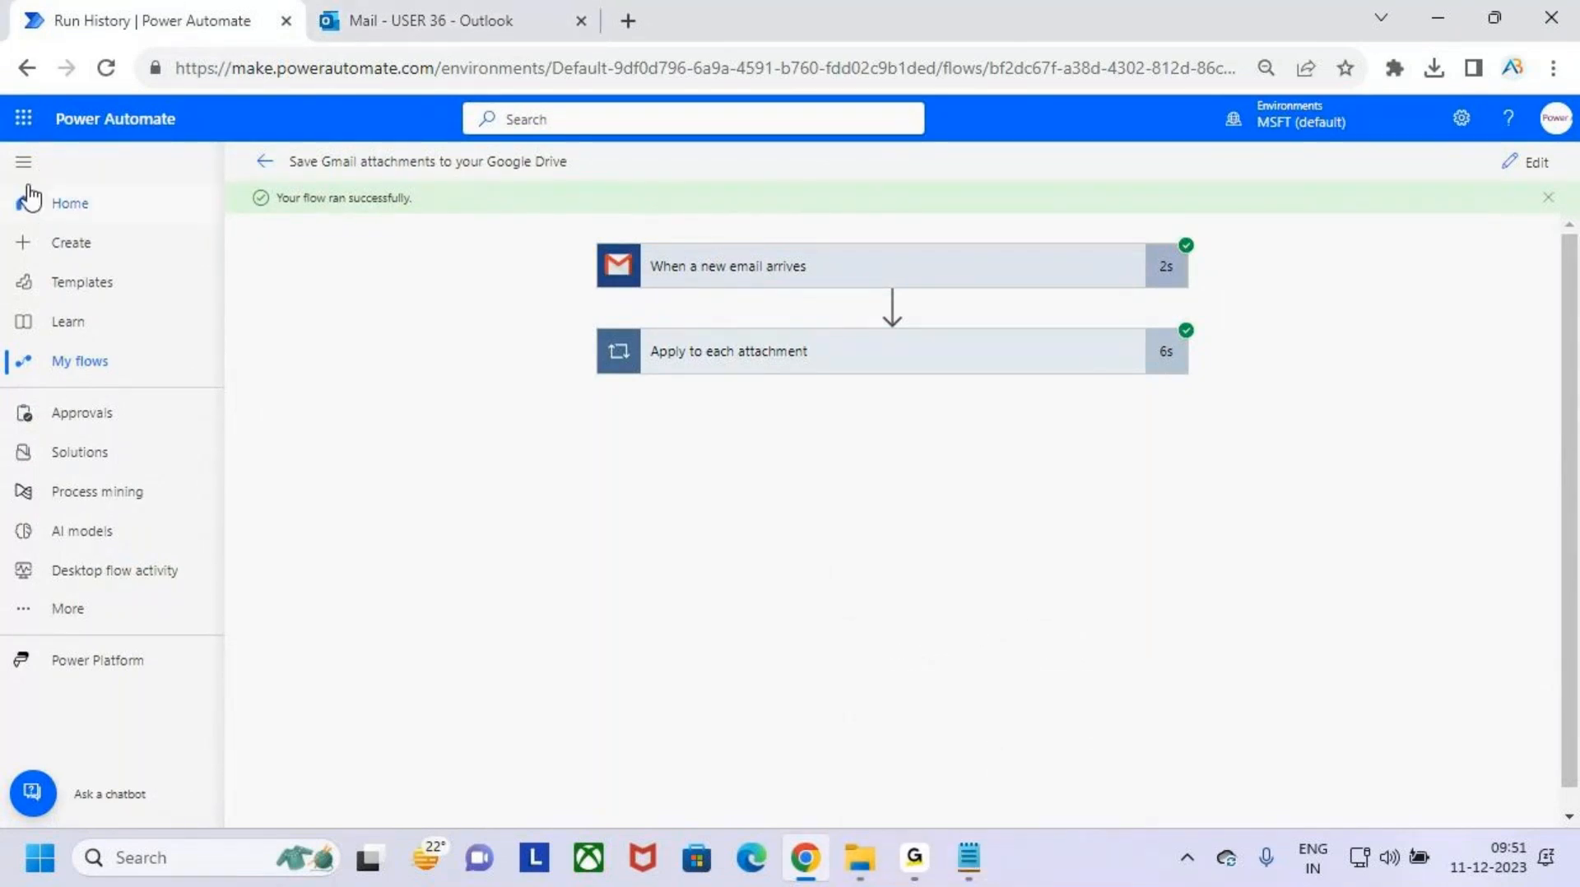
{"action": "left_click", "coordinate": [28, 120]}
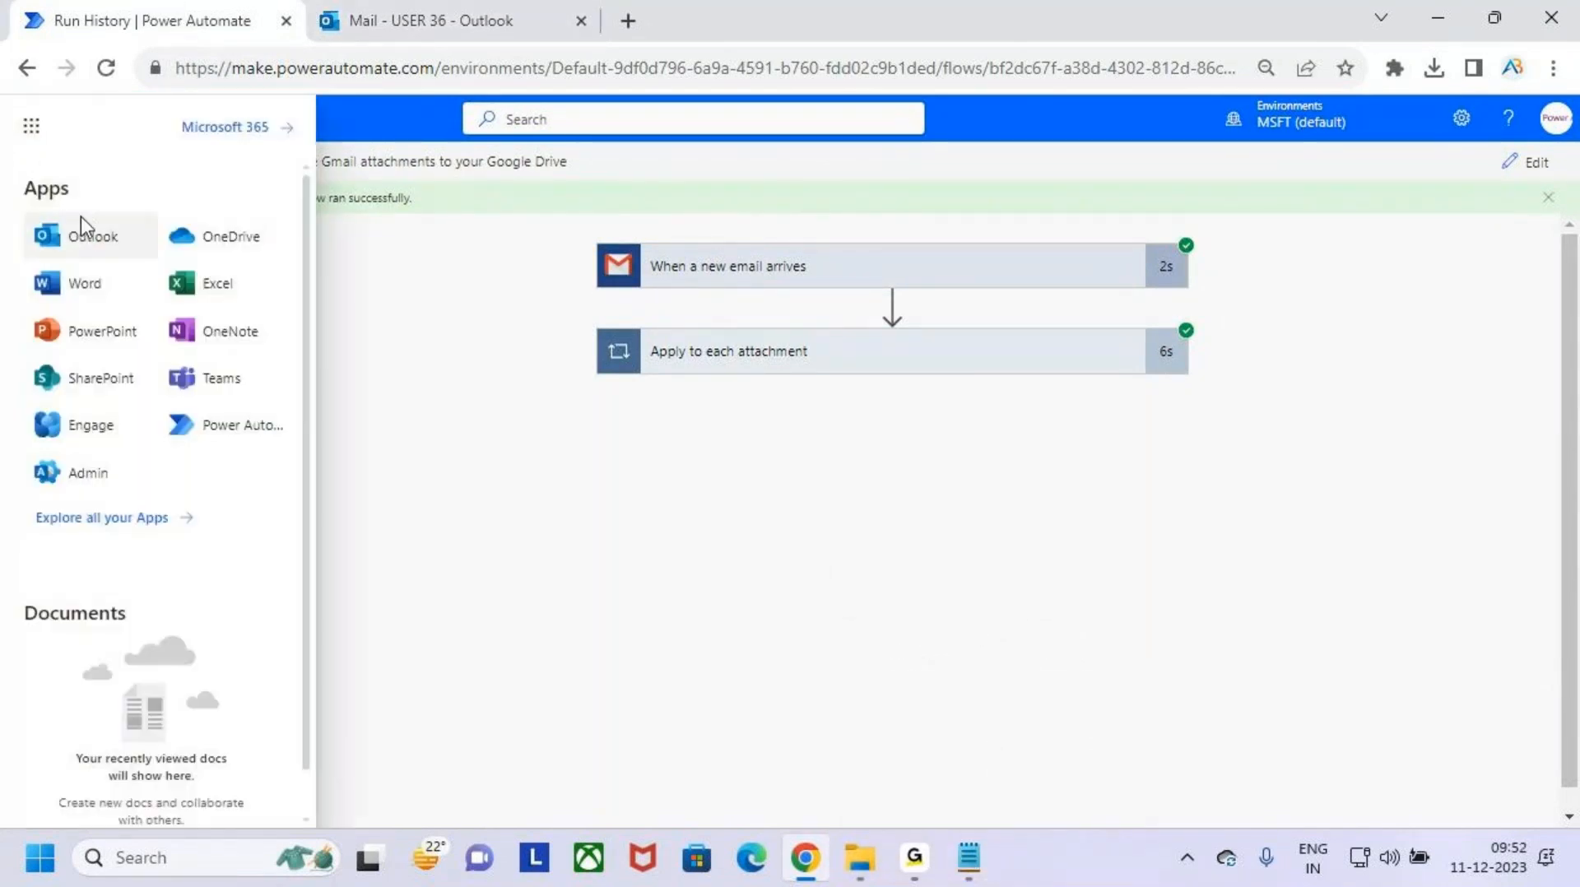
{"action": "left_click", "coordinate": [223, 240]}
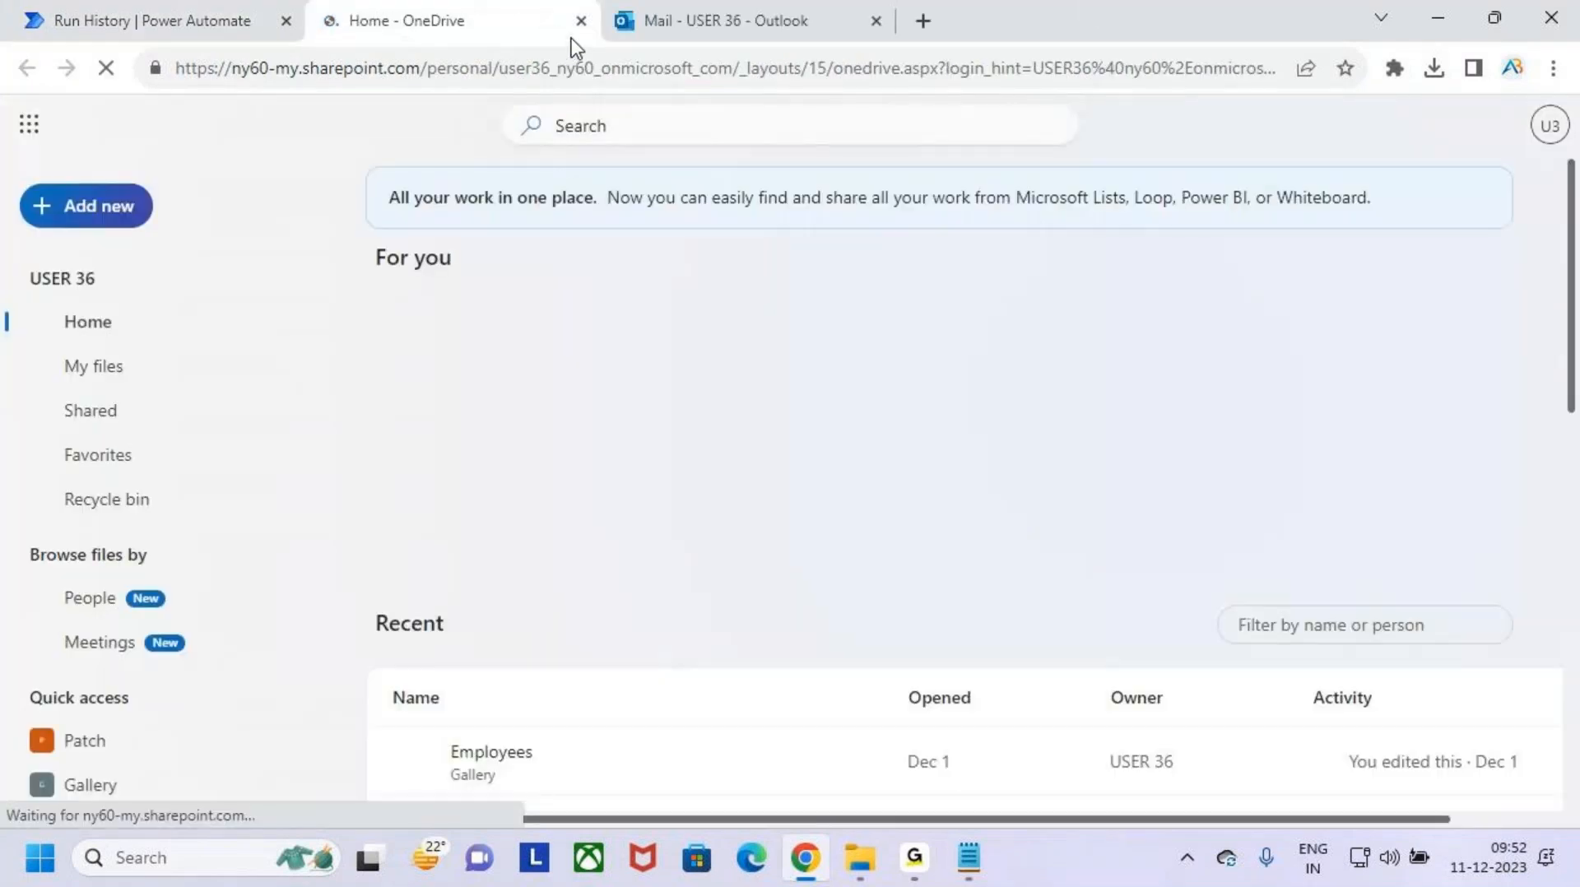
- Move the Outlook tab ahead of the OneDrive tab and bring up the Outlook inbox
{"action": "left_click", "coordinate": [723, 17]}
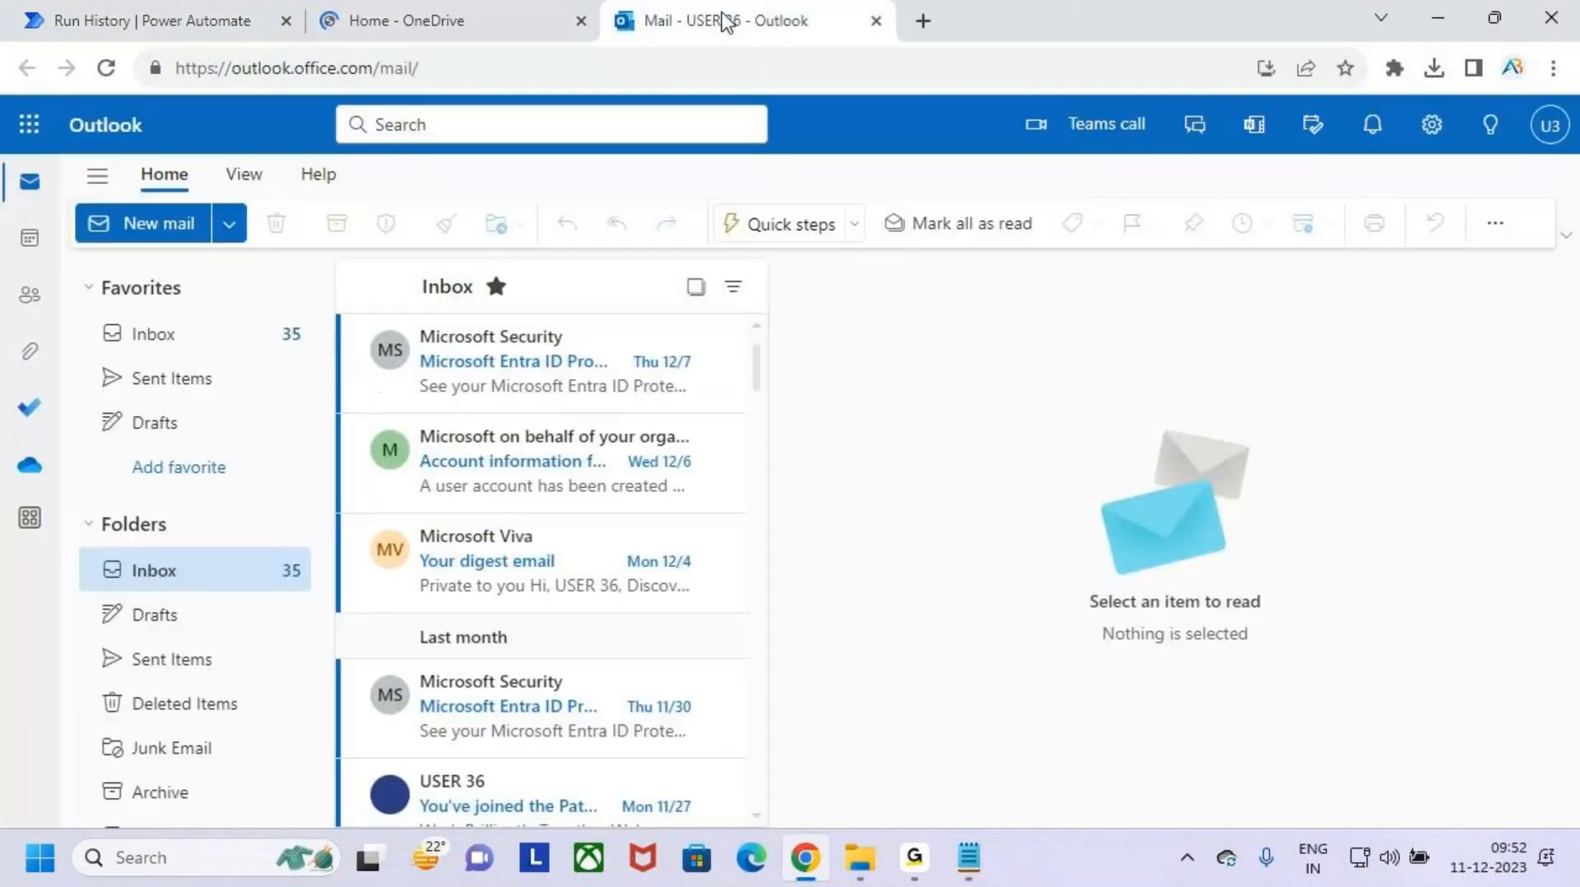
{"action": "left_click_drag", "start_coordinate": [723, 17], "coordinate": [512, 10]}
{"action": "left_click", "coordinate": [706, 17]}
{"action": "left_click", "coordinate": [490, 20]}
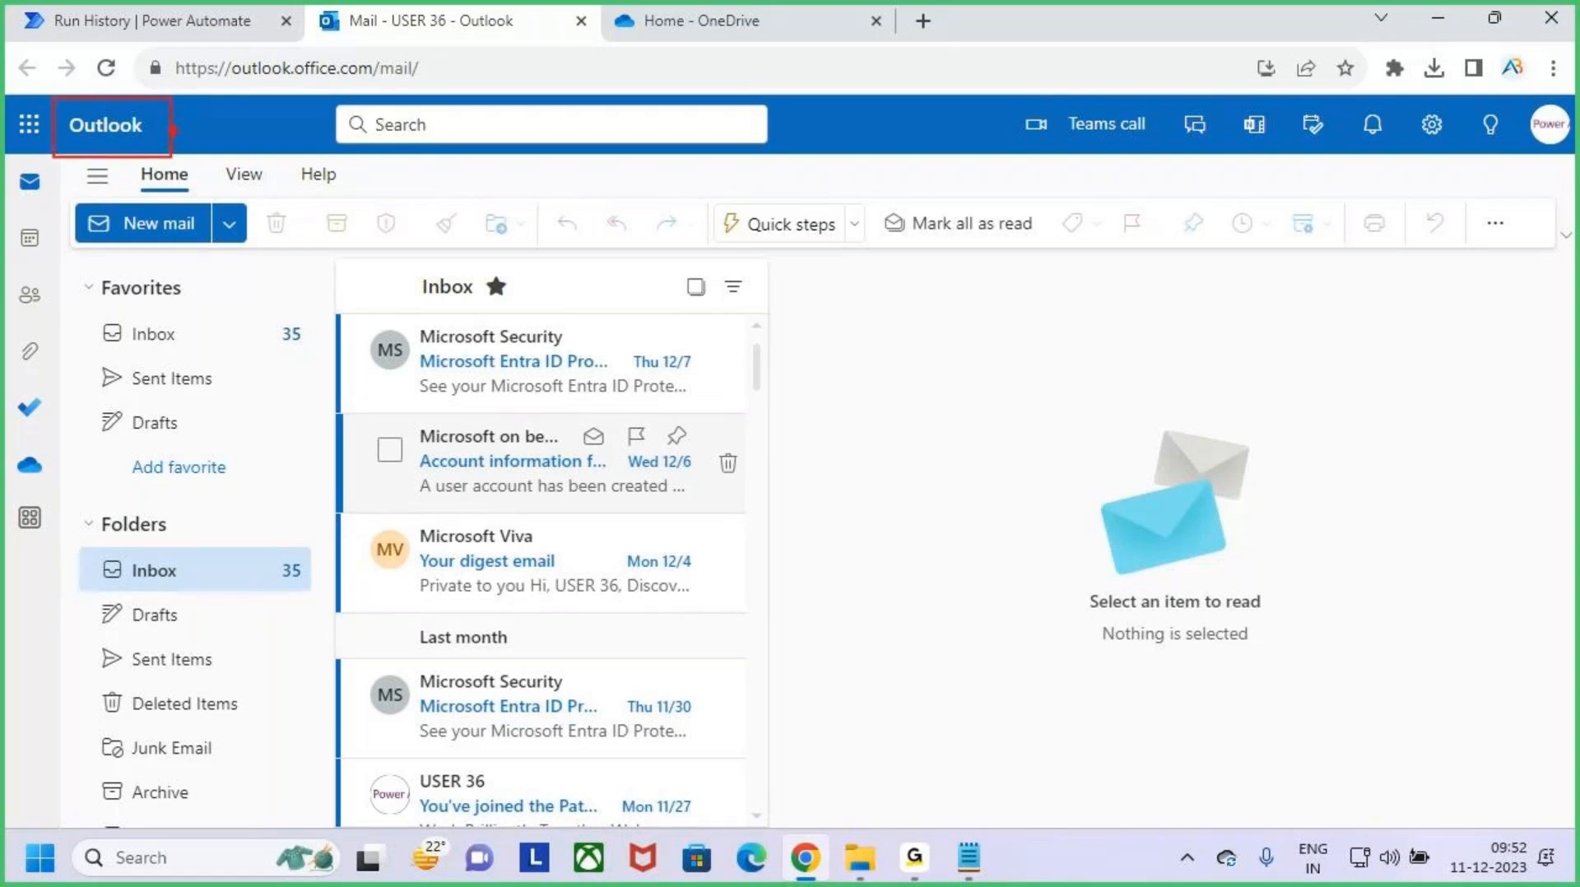
- Switch to OneDrive and create a new folder named "Batch 9AM"
{"action": "left_click", "coordinate": [683, 18]}
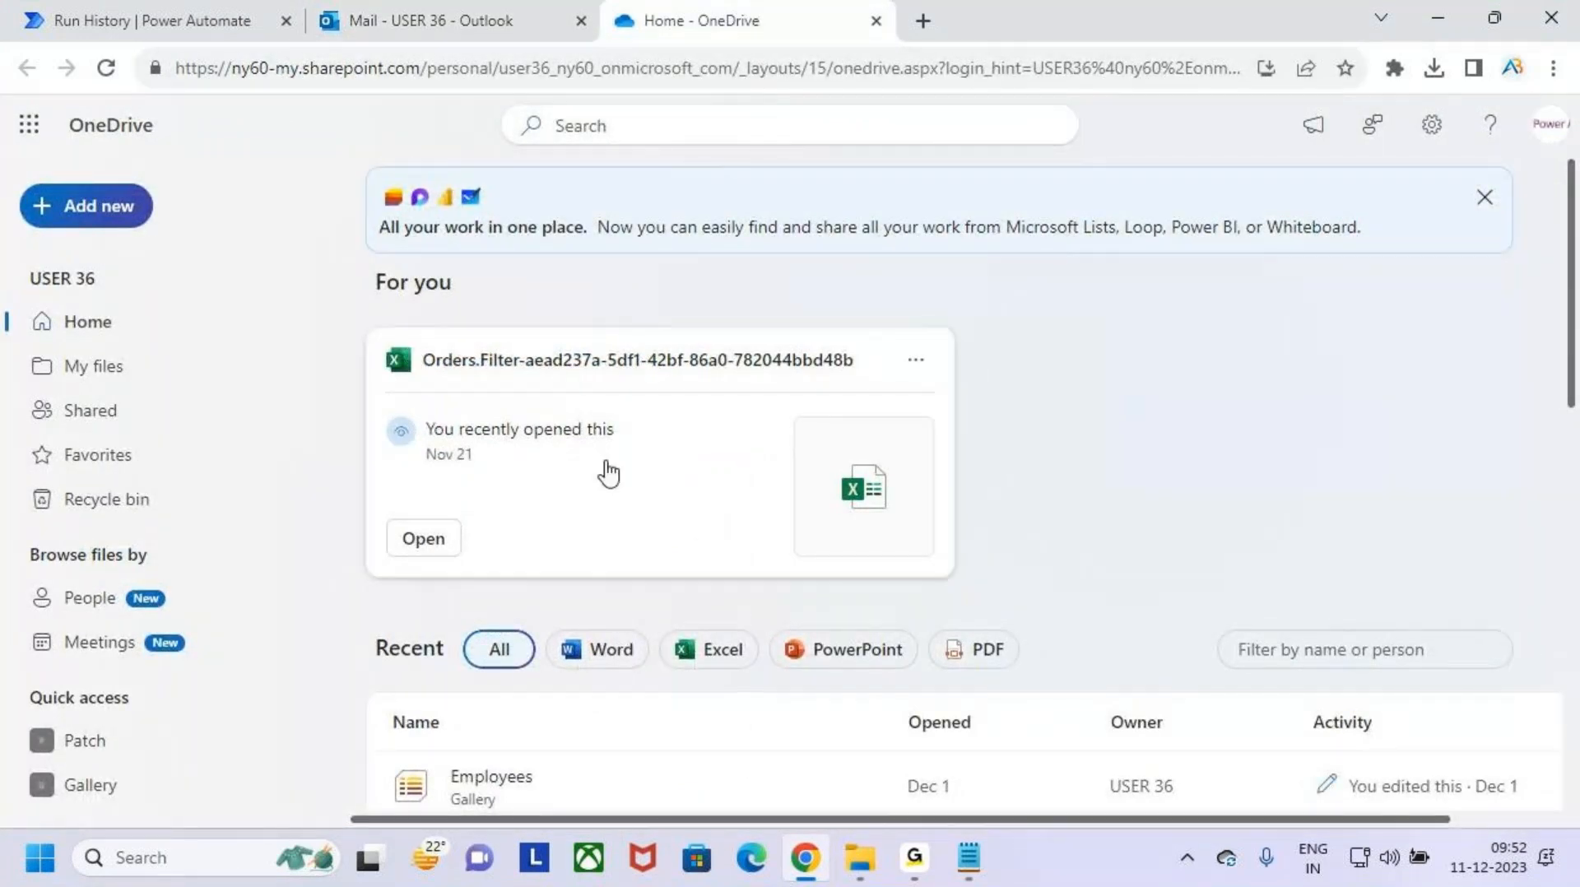
{"action": "left_click", "coordinate": [120, 209]}
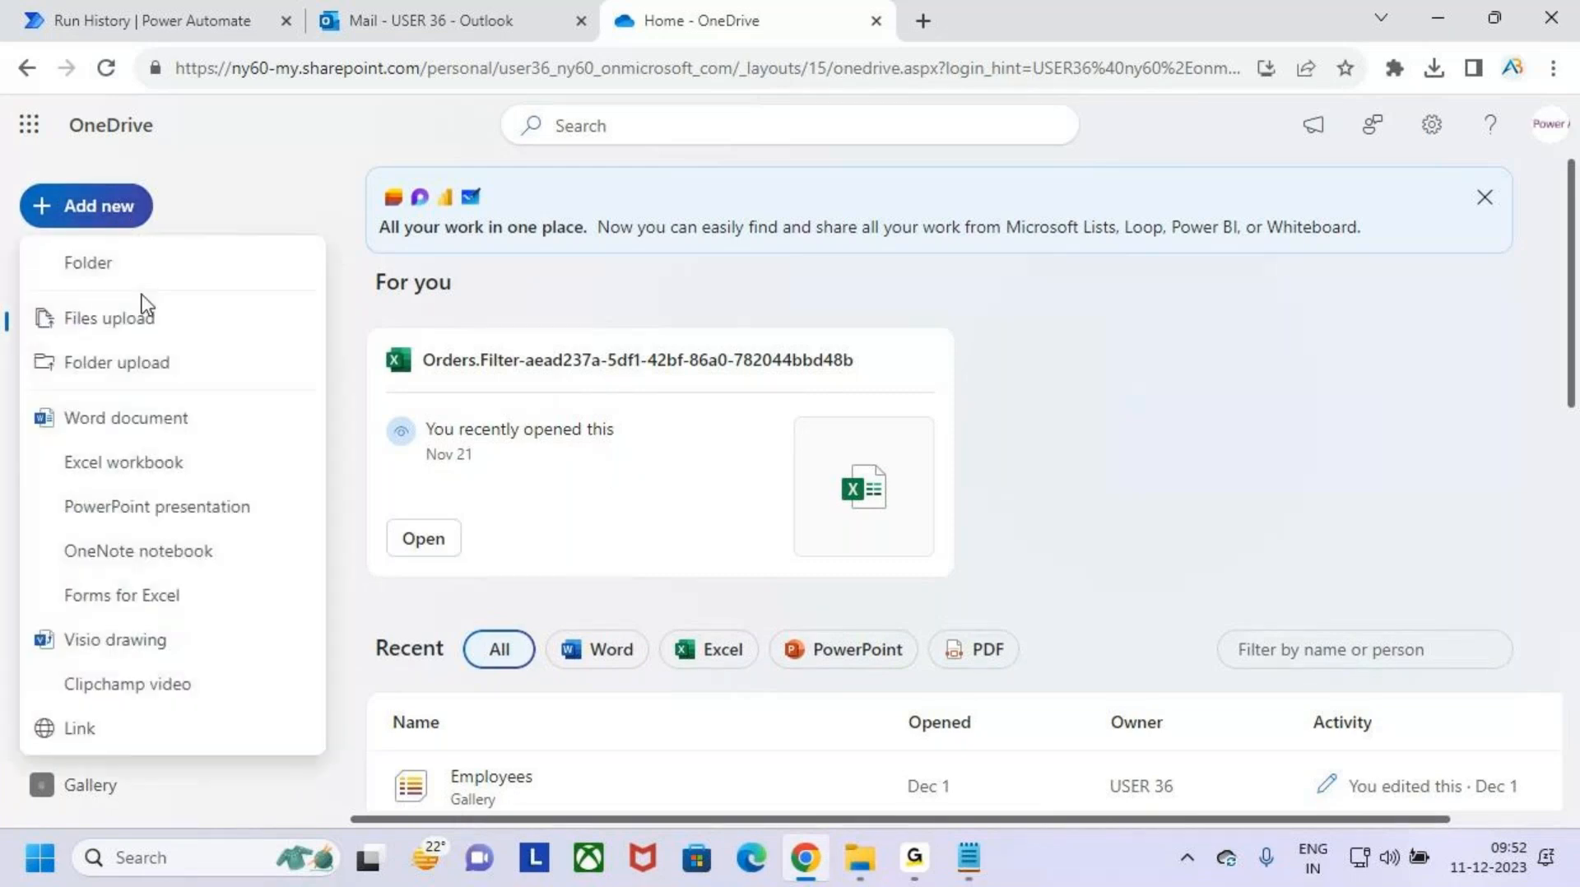
{"action": "left_click", "coordinate": [139, 270]}
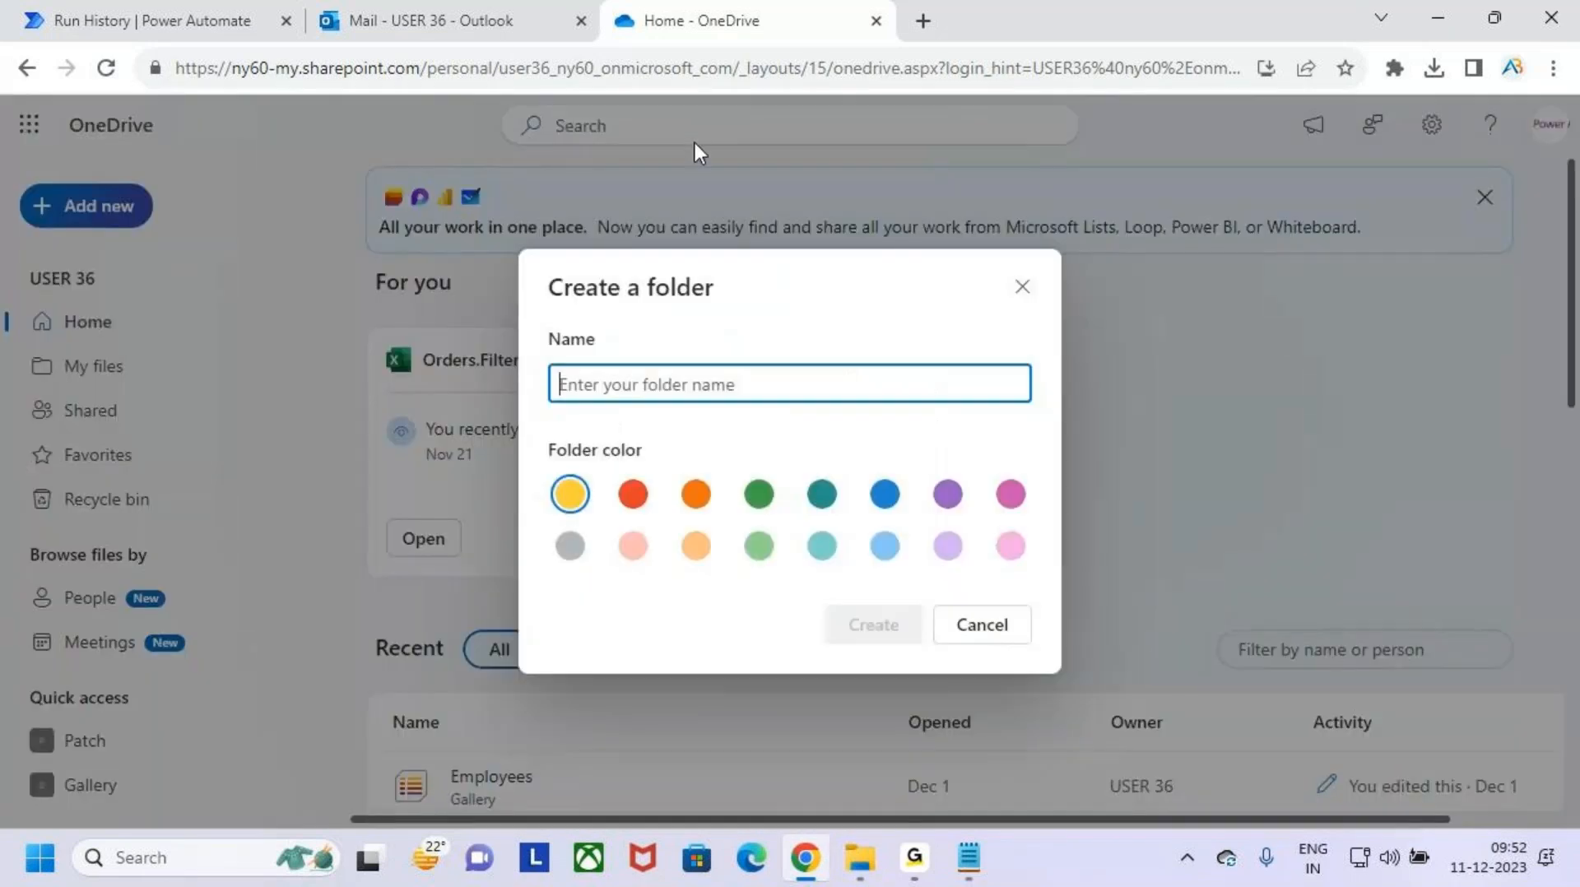
{"action": "type", "text": "Bat"}
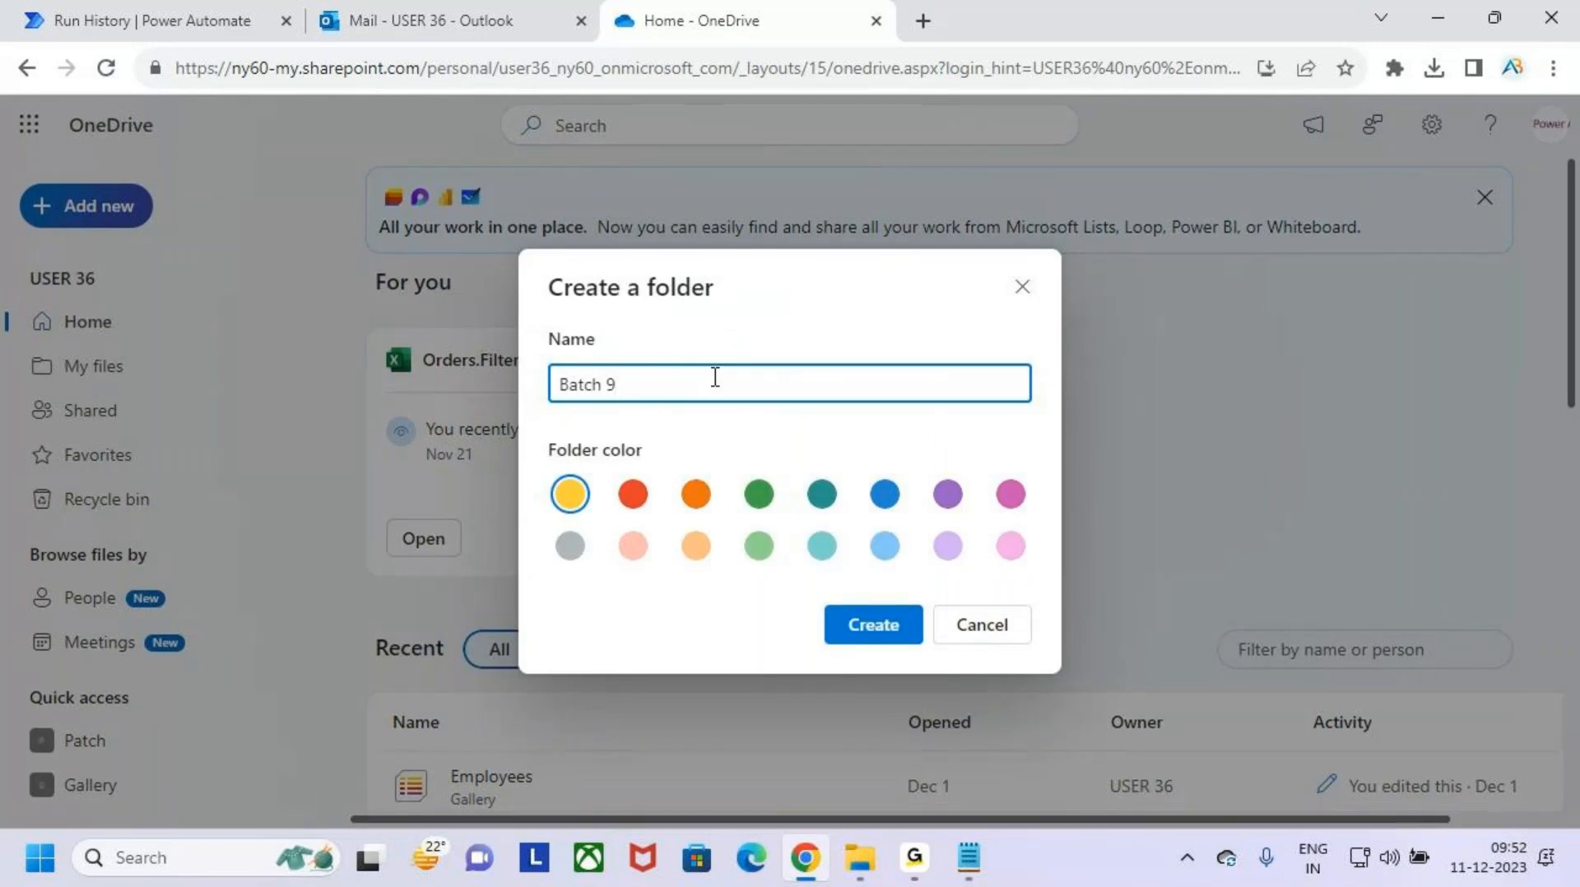
{"action": "type", "text": "ch 9"}
{"action": "key", "text": "Caps_Lock"}
{"action": "type", "text": "AM"}
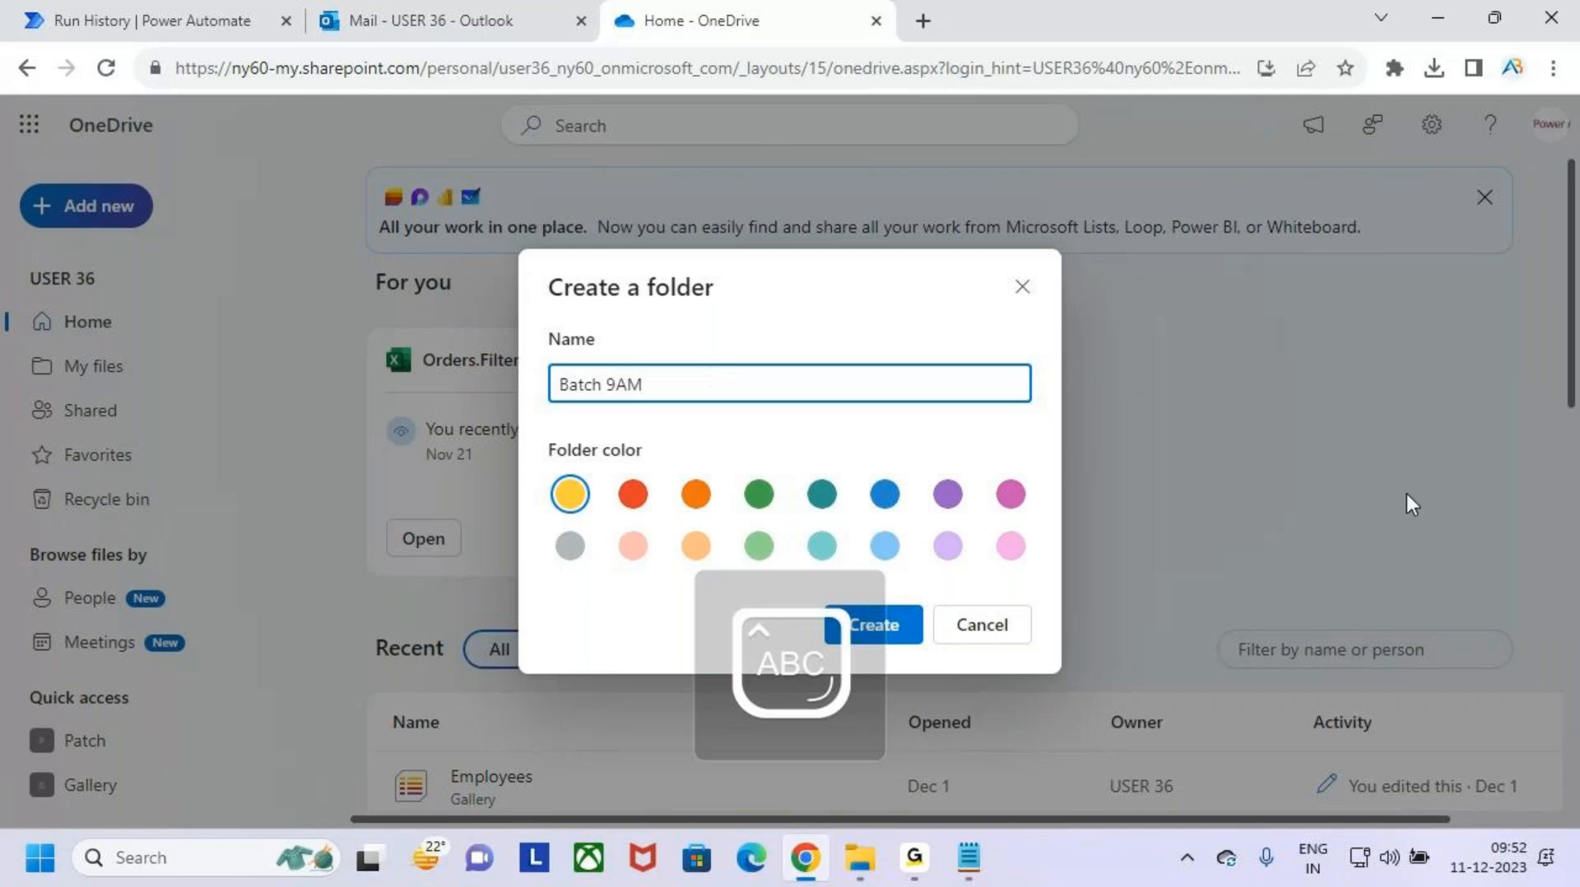
{"action": "left_click", "coordinate": [913, 629]}
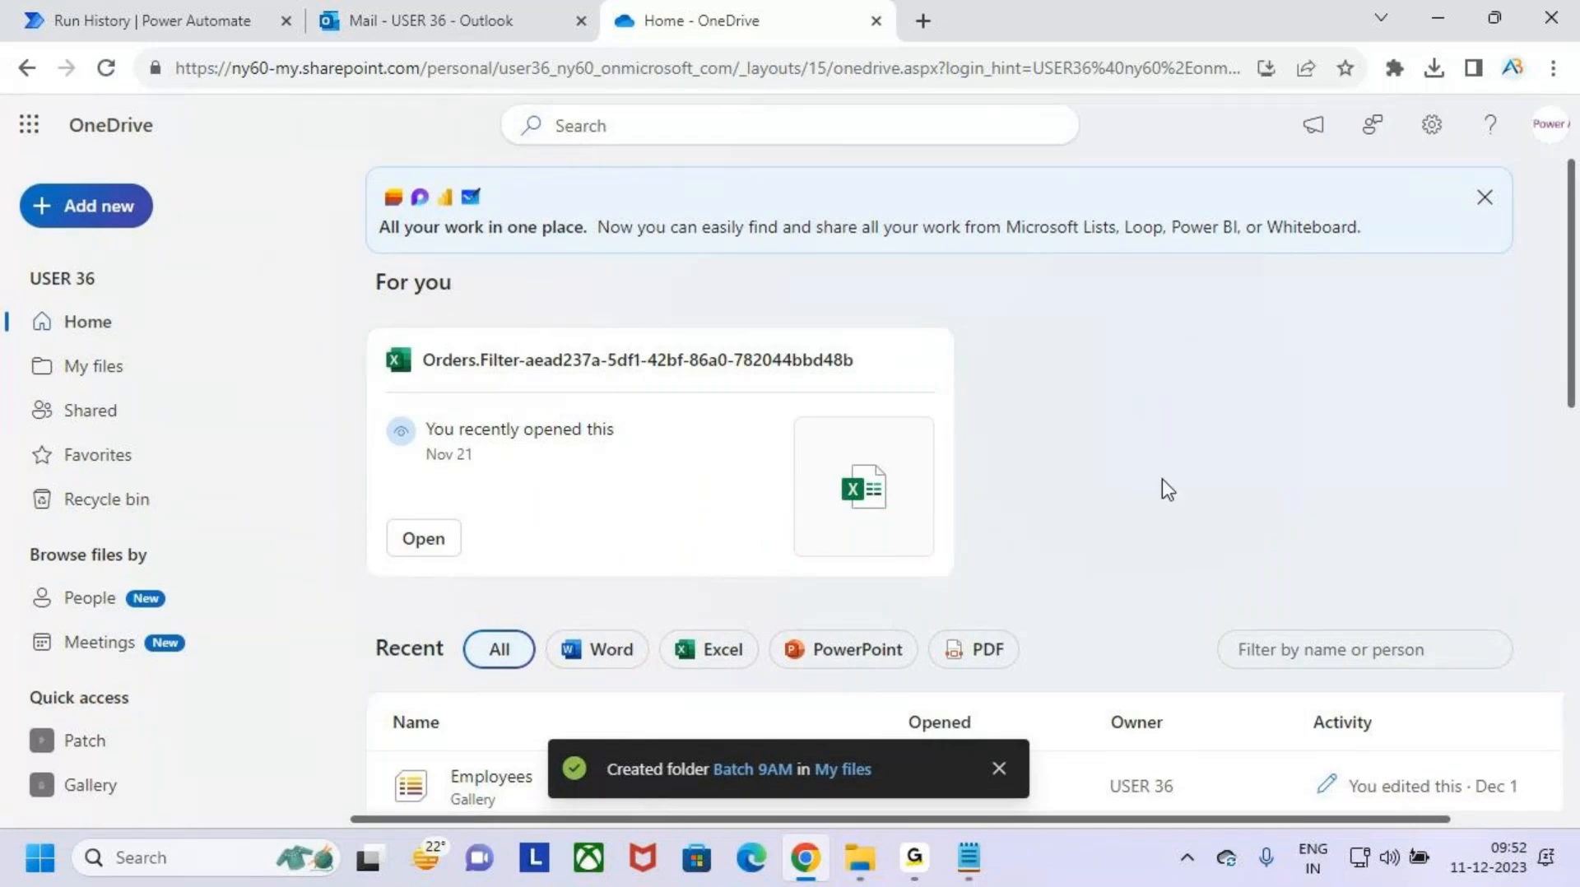
- Show My files in OneDrive, mark its name and the Batch 9AM folder on screen, and clear the annotations
{"action": "scroll", "coordinate": [1168, 478], "scroll_direction": "down", "scroll_amount": 9}
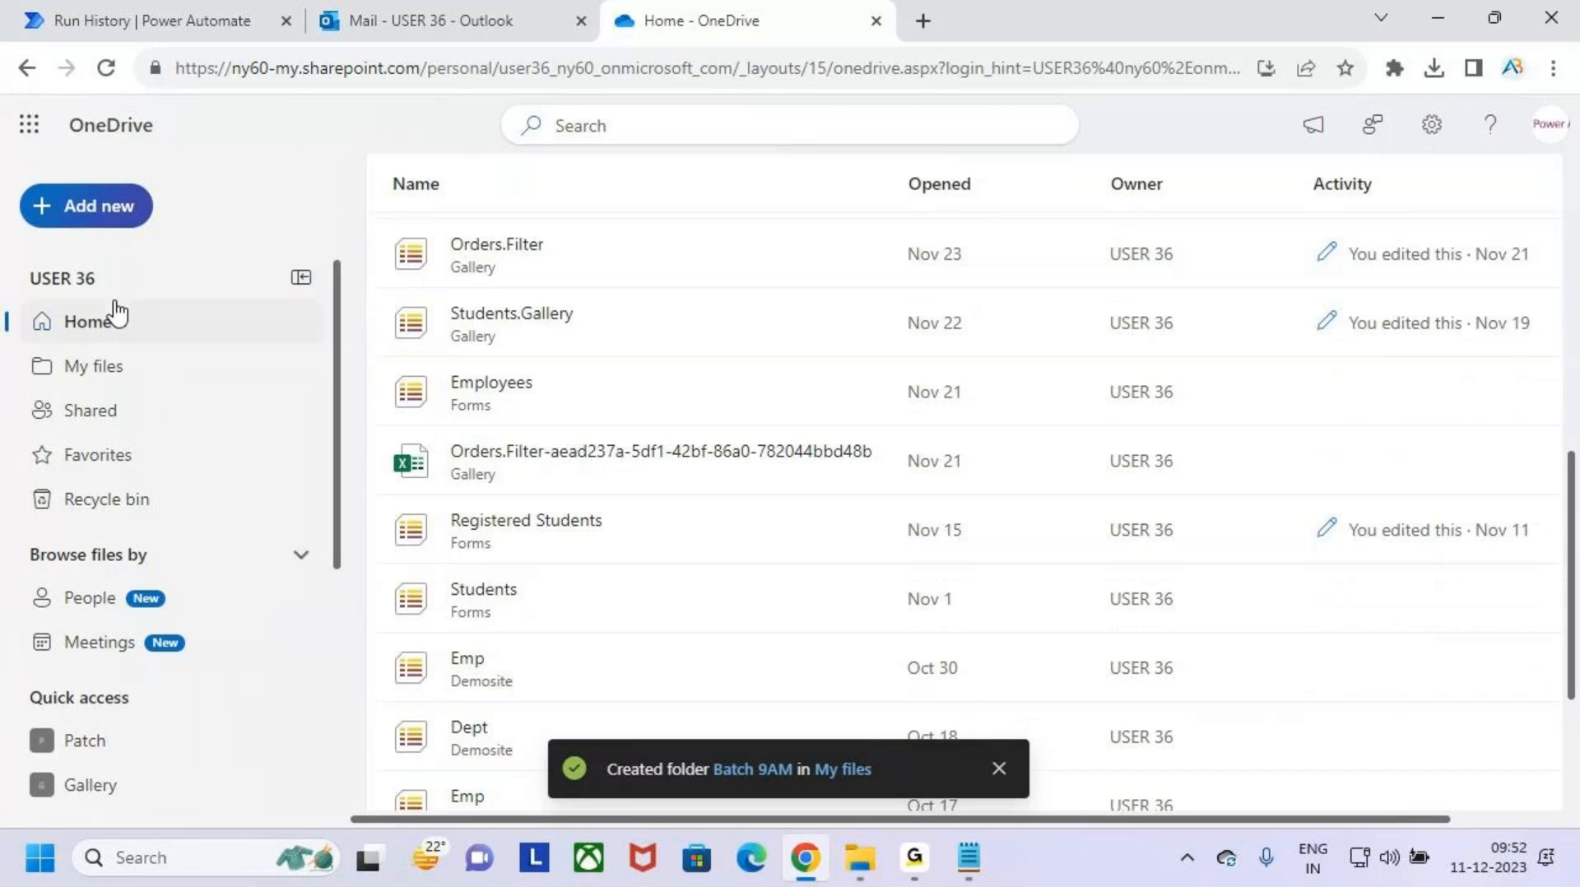
{"action": "left_click", "coordinate": [121, 377]}
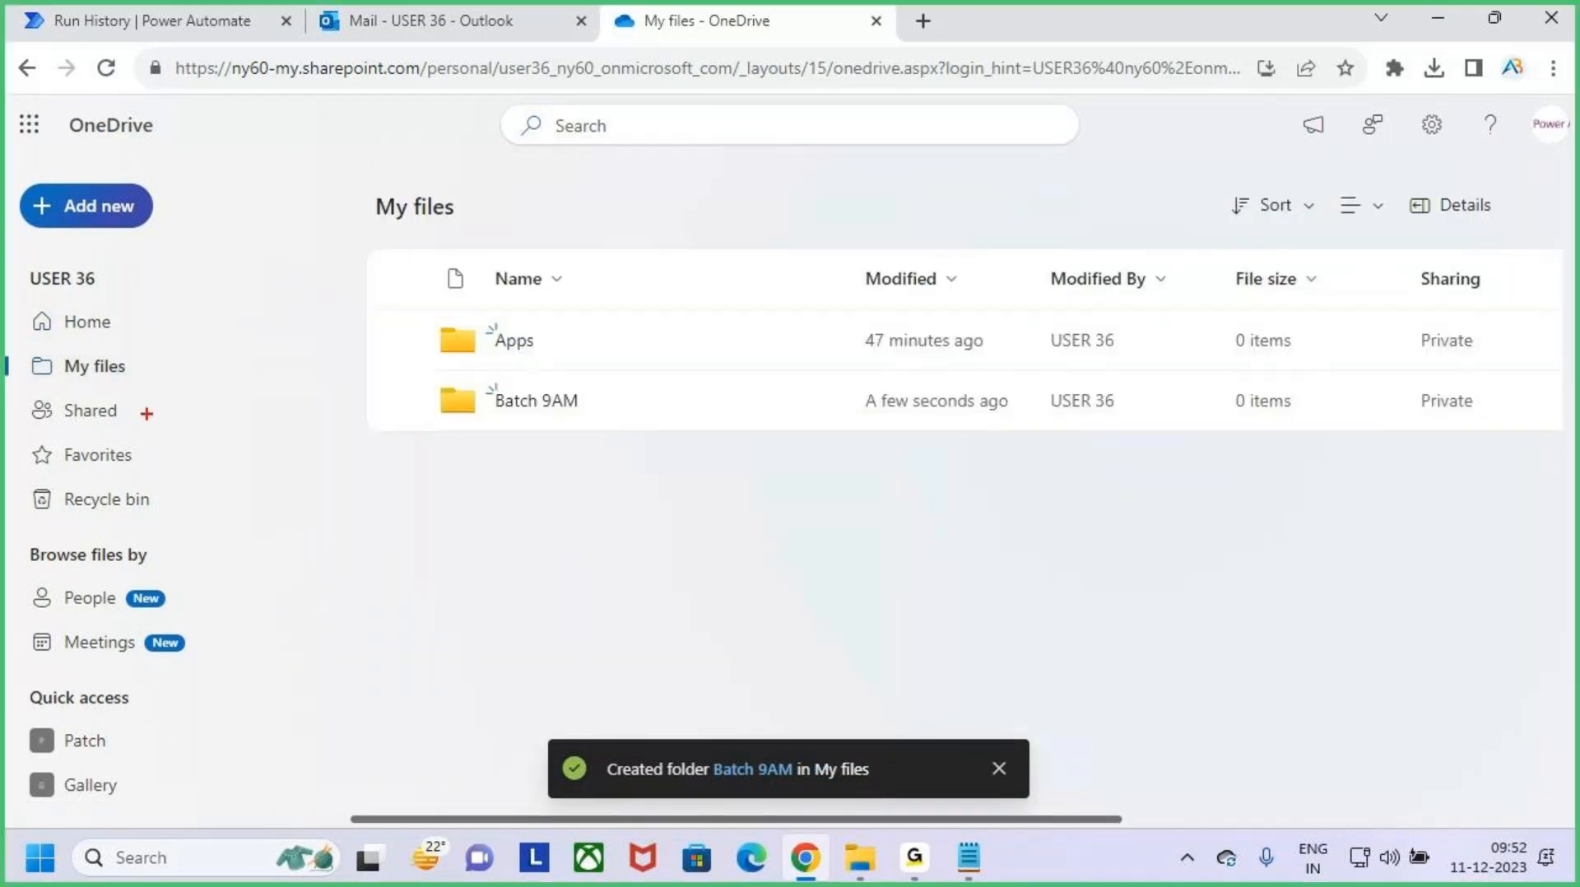
{"action": "left_click_drag", "start_coordinate": [39, 349], "coordinate": [166, 396]}
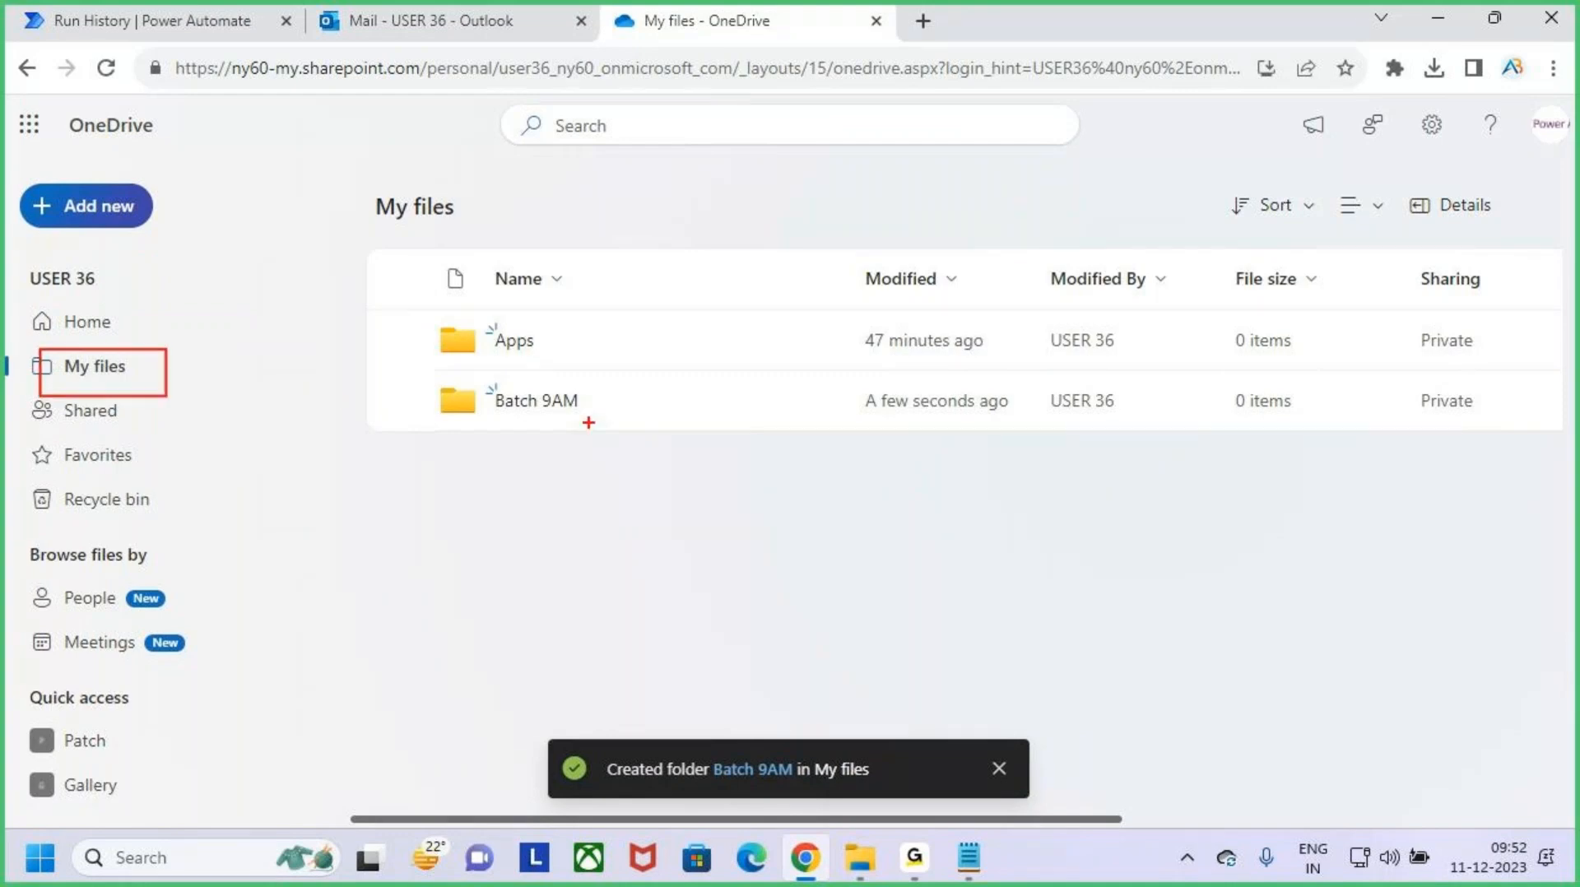
{"action": "left_click_drag", "start_coordinate": [473, 416], "coordinate": [607, 419]}
{"action": "left_click_drag", "start_coordinate": [495, 429], "coordinate": [631, 432]}
{"action": "left_click_drag", "start_coordinate": [466, 450], "coordinate": [726, 436]}
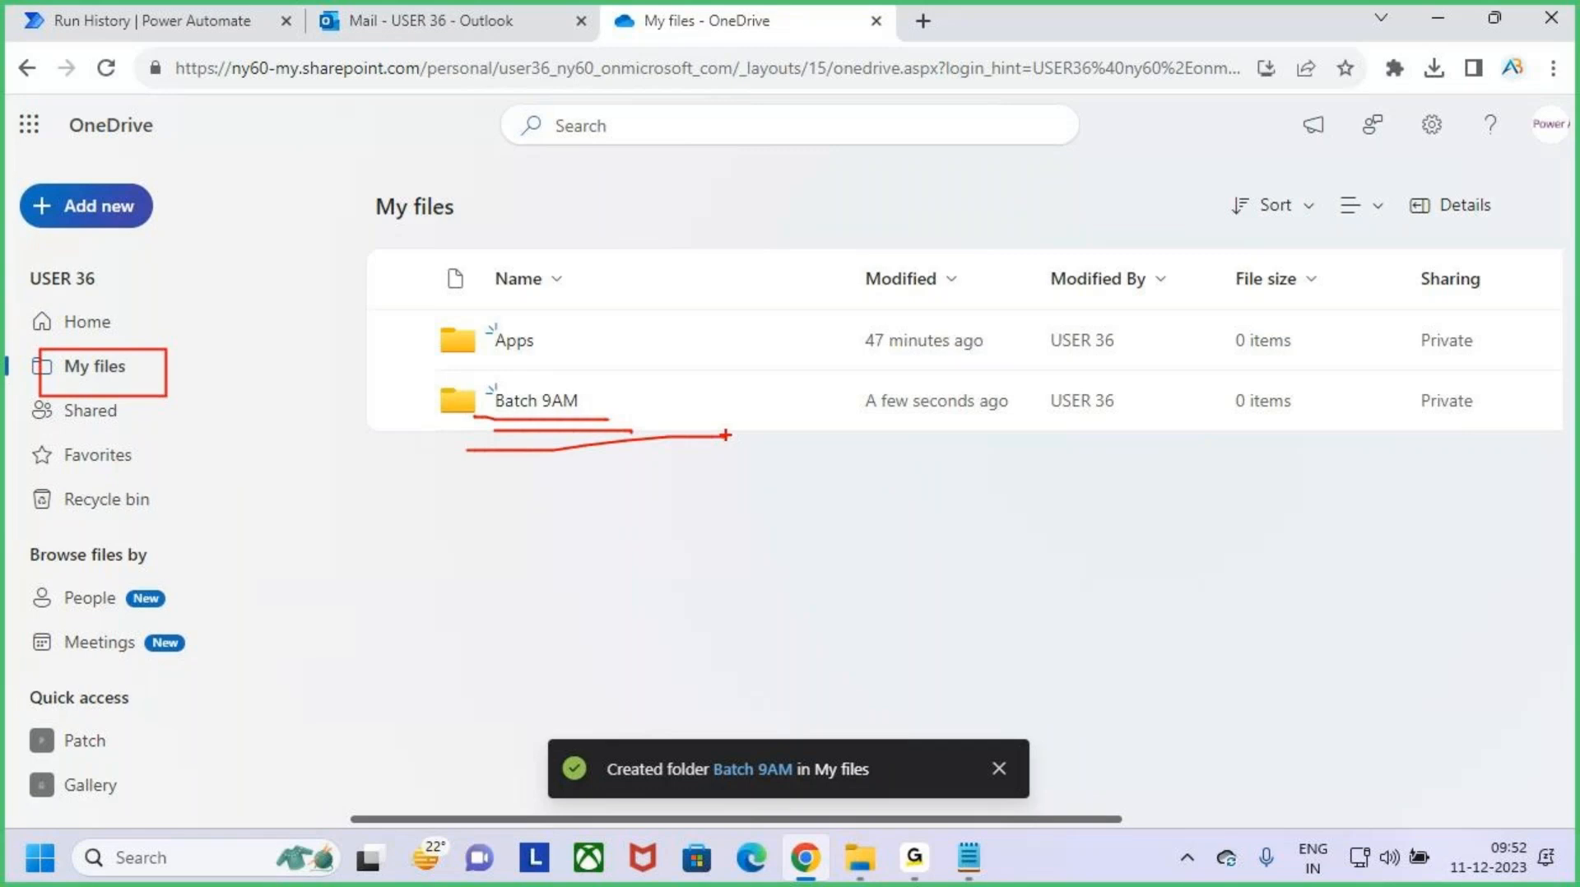
{"action": "key", "text": "Escape"}
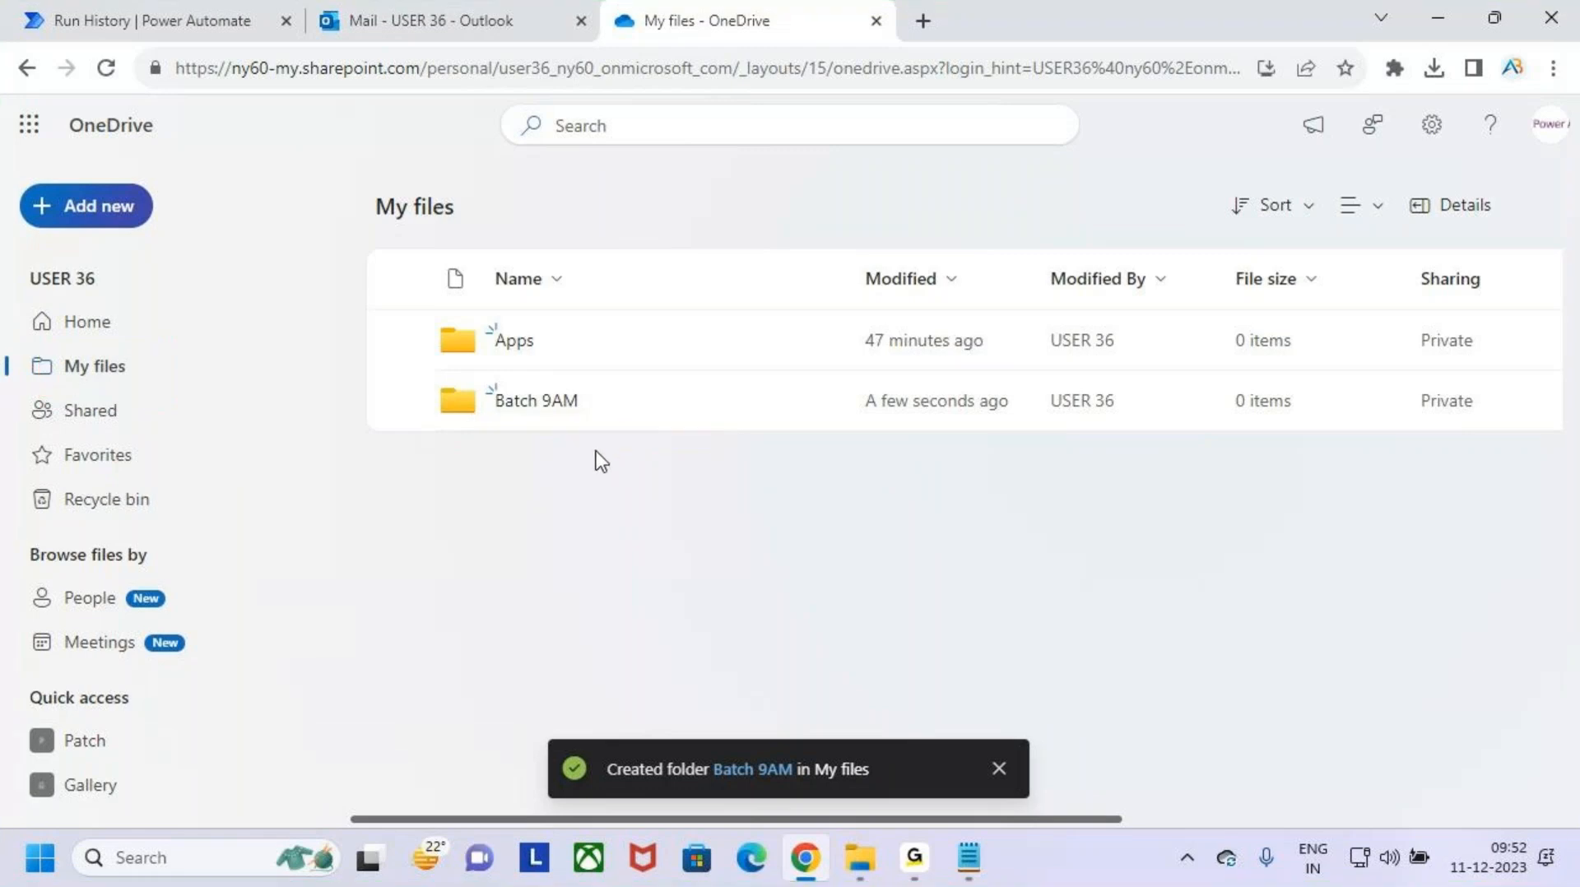
- Mark the inbox and the app name on screen in Outlook, clear the annotations, and return to the OneDrive folder list
{"action": "left_click", "coordinate": [451, 9]}
{"action": "key", "text": "ctrl+2"}
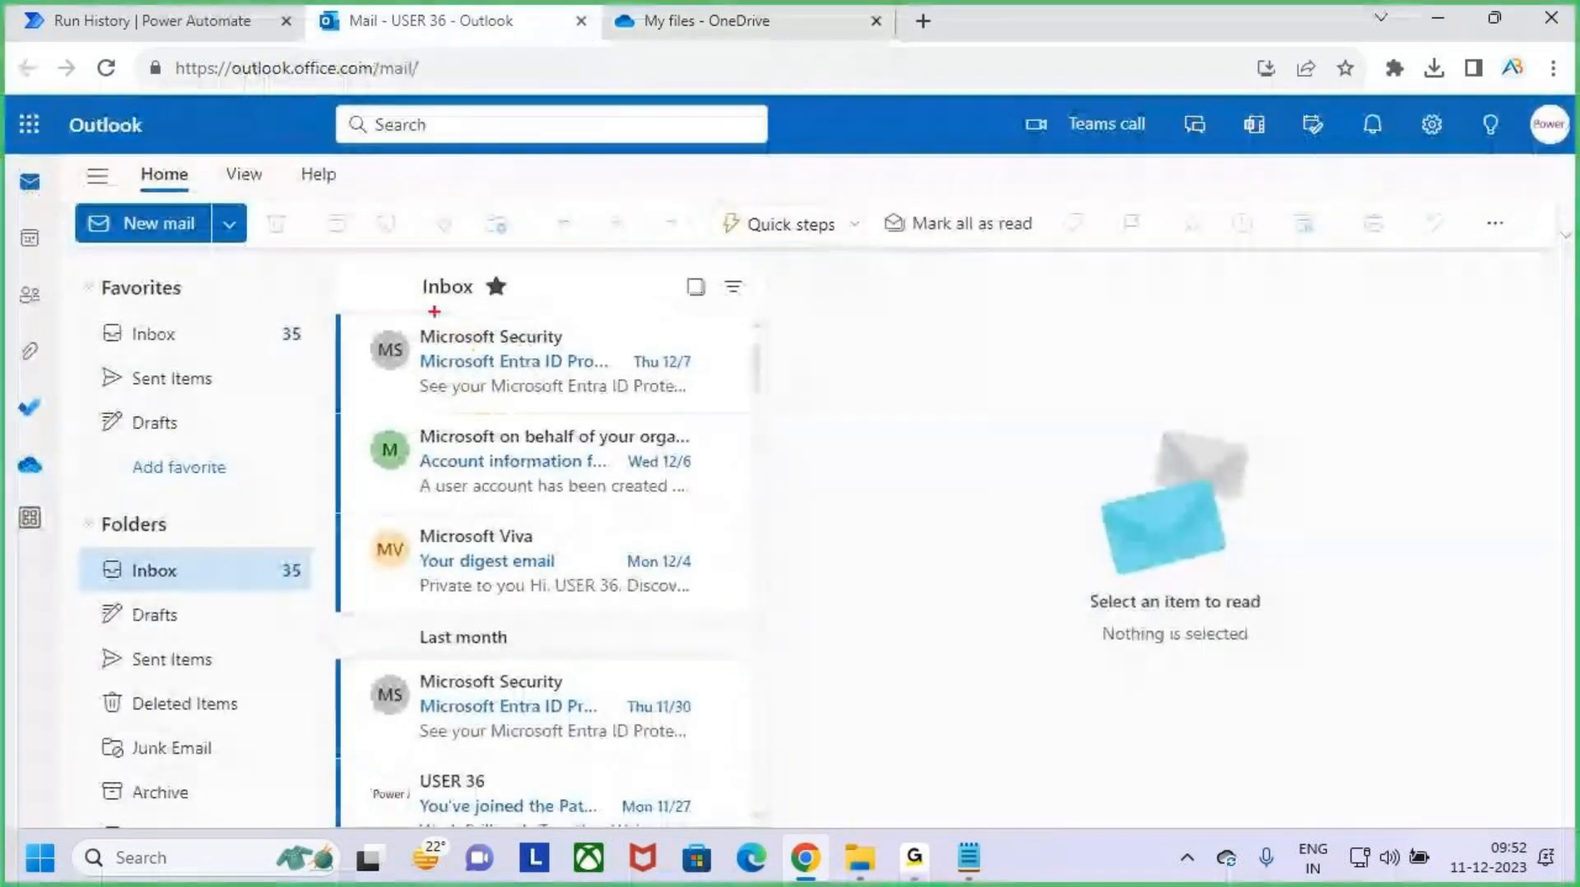
{"action": "left_click_drag", "start_coordinate": [298, 247], "coordinate": [943, 664]}
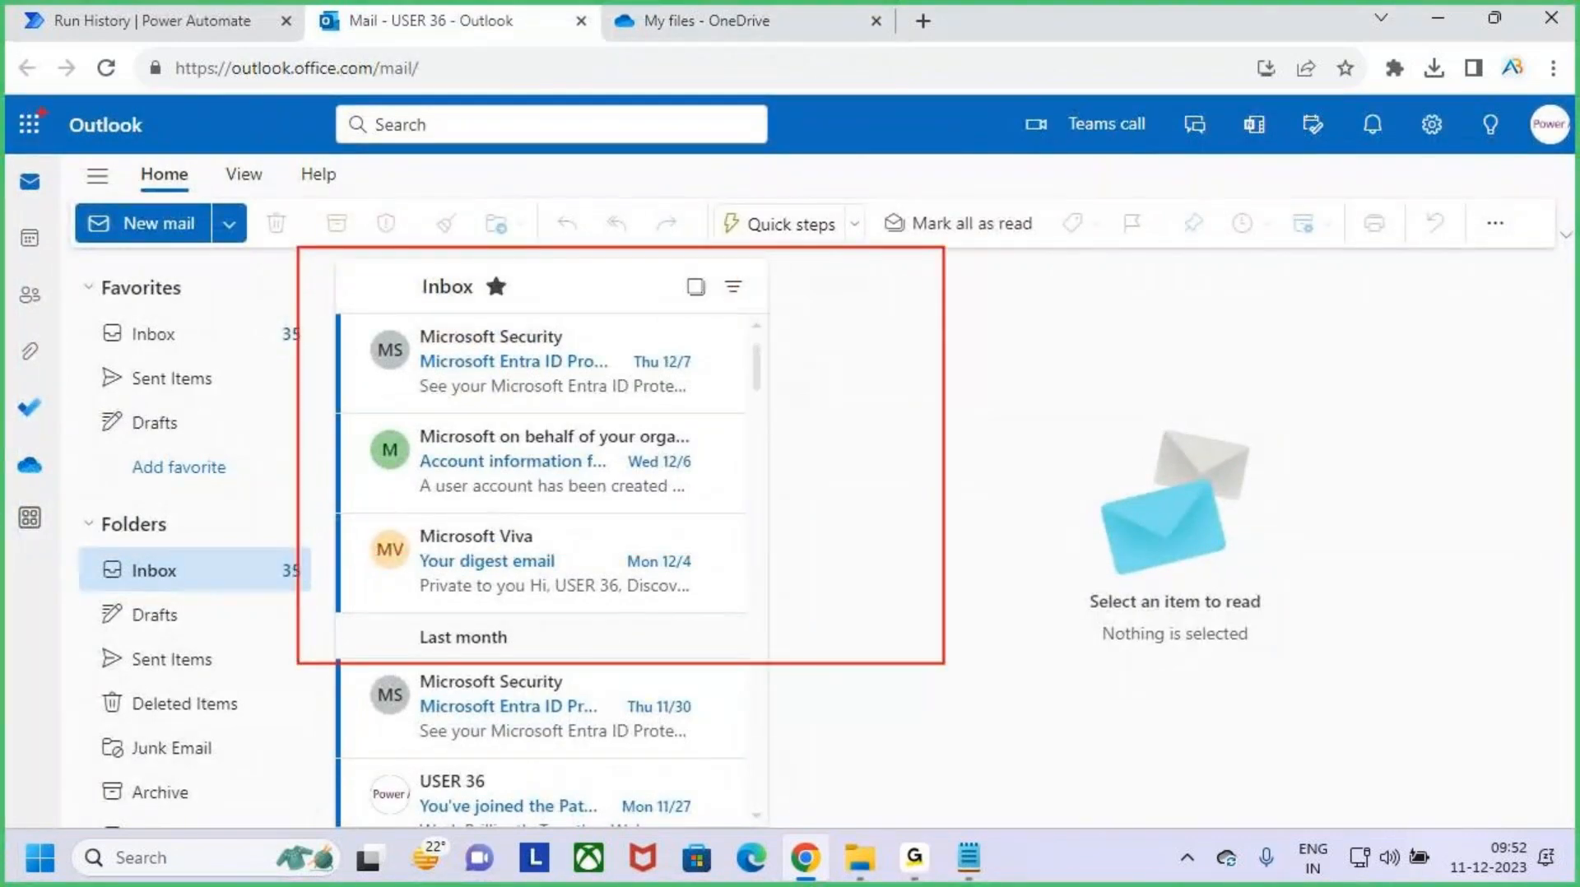
{"action": "left_click_drag", "start_coordinate": [91, 154], "coordinate": [198, 145]}
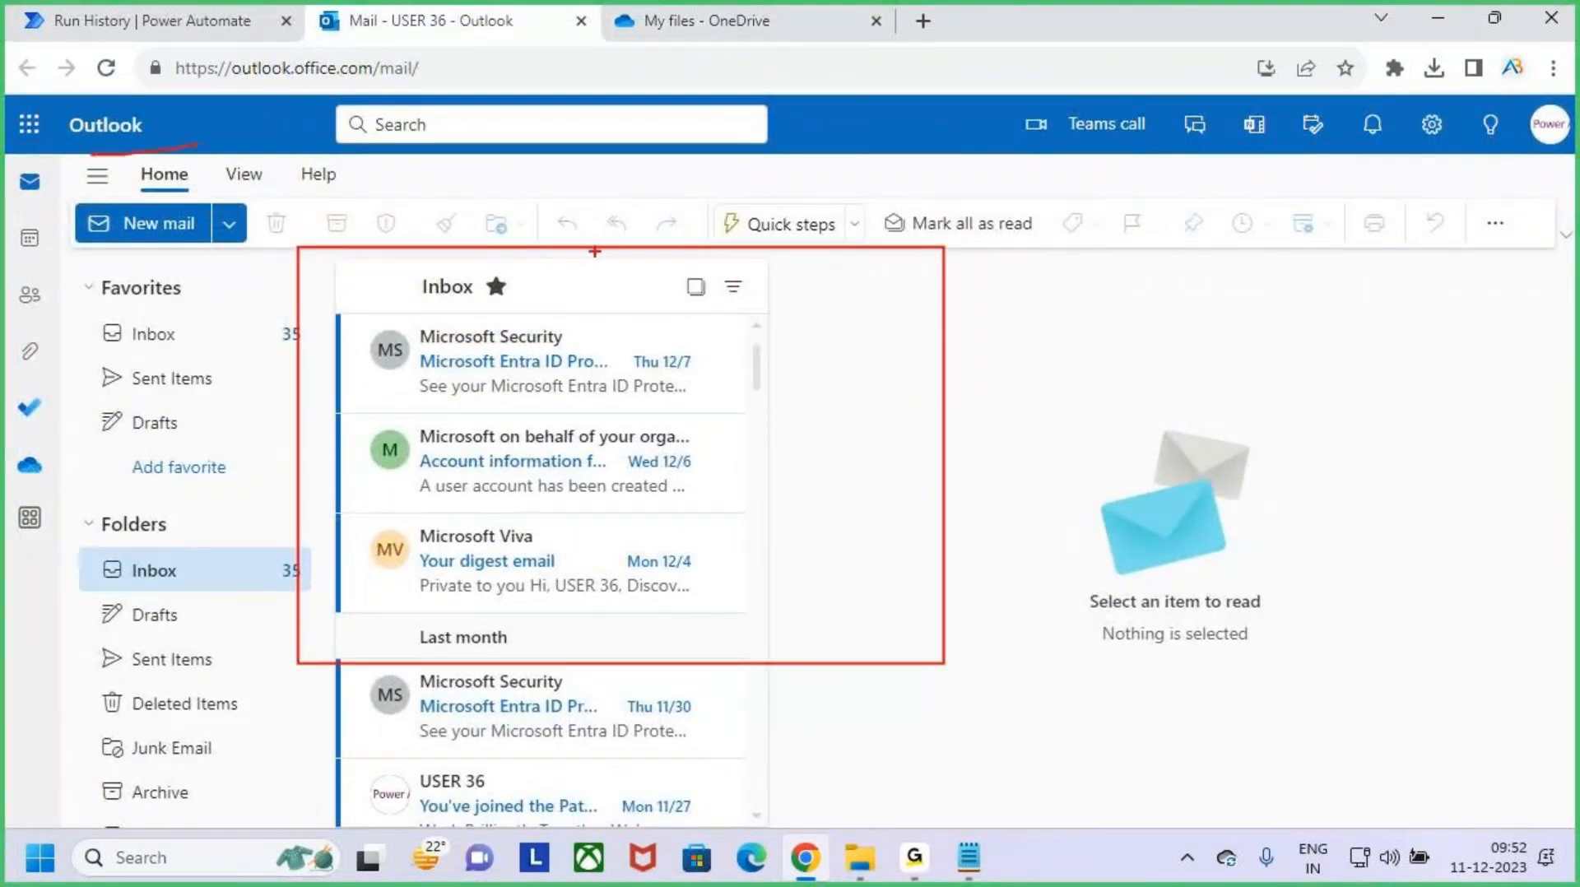
{"action": "key", "text": "Escape"}
{"action": "left_click", "coordinate": [713, 19]}
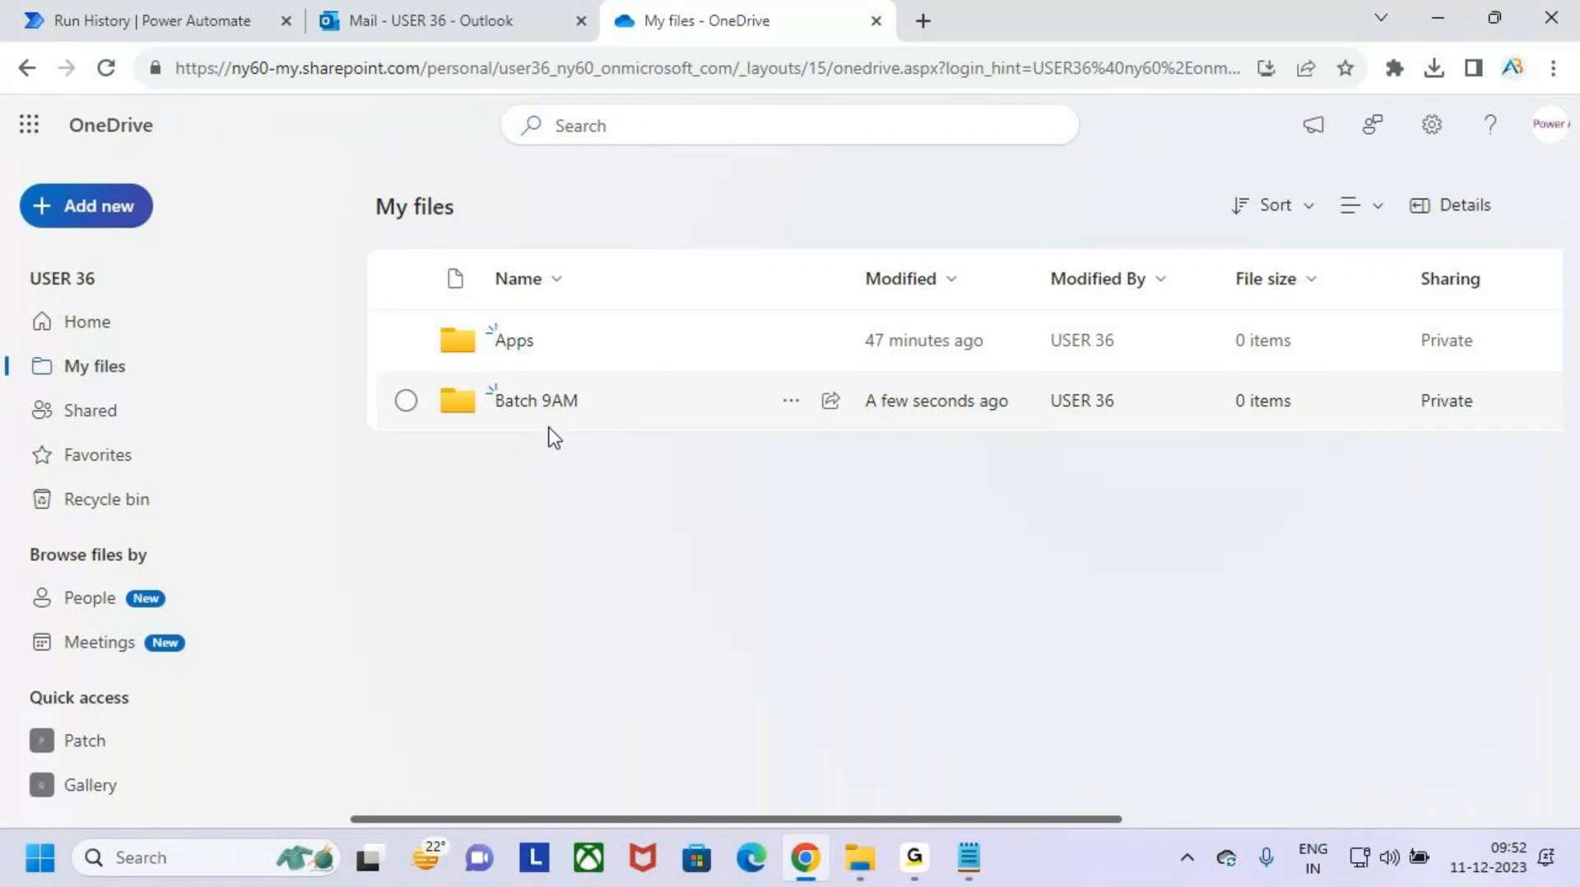
{"action": "mouse_move", "coordinate": [860, 872]}
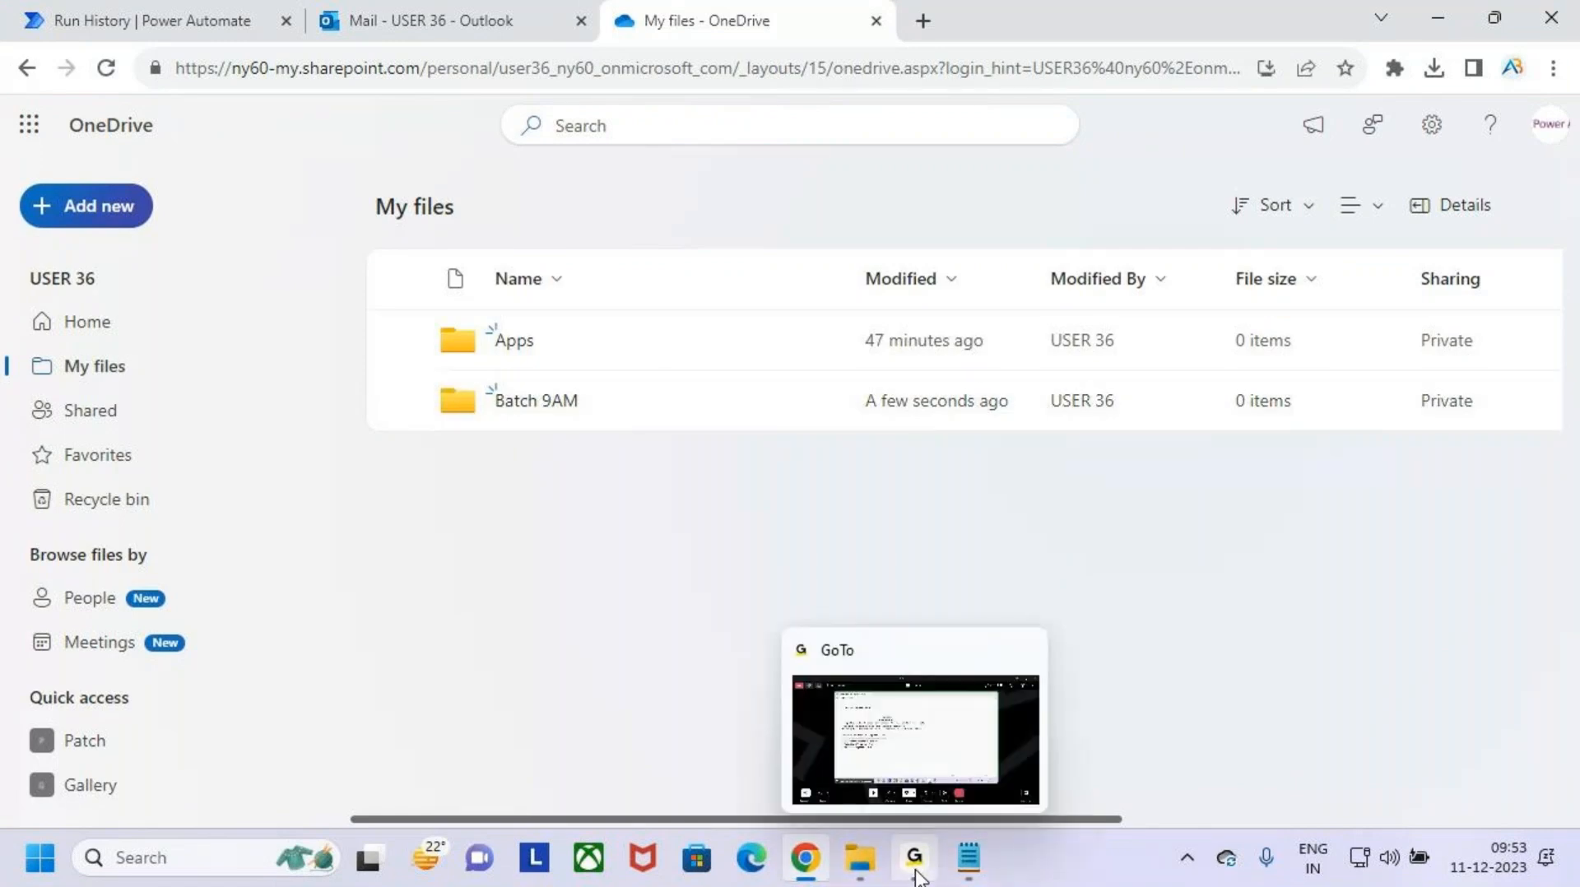
- Switch to Power Automate, open the templates gallery and search it for "OFFICE 356"
{"action": "left_click", "coordinate": [175, 10]}
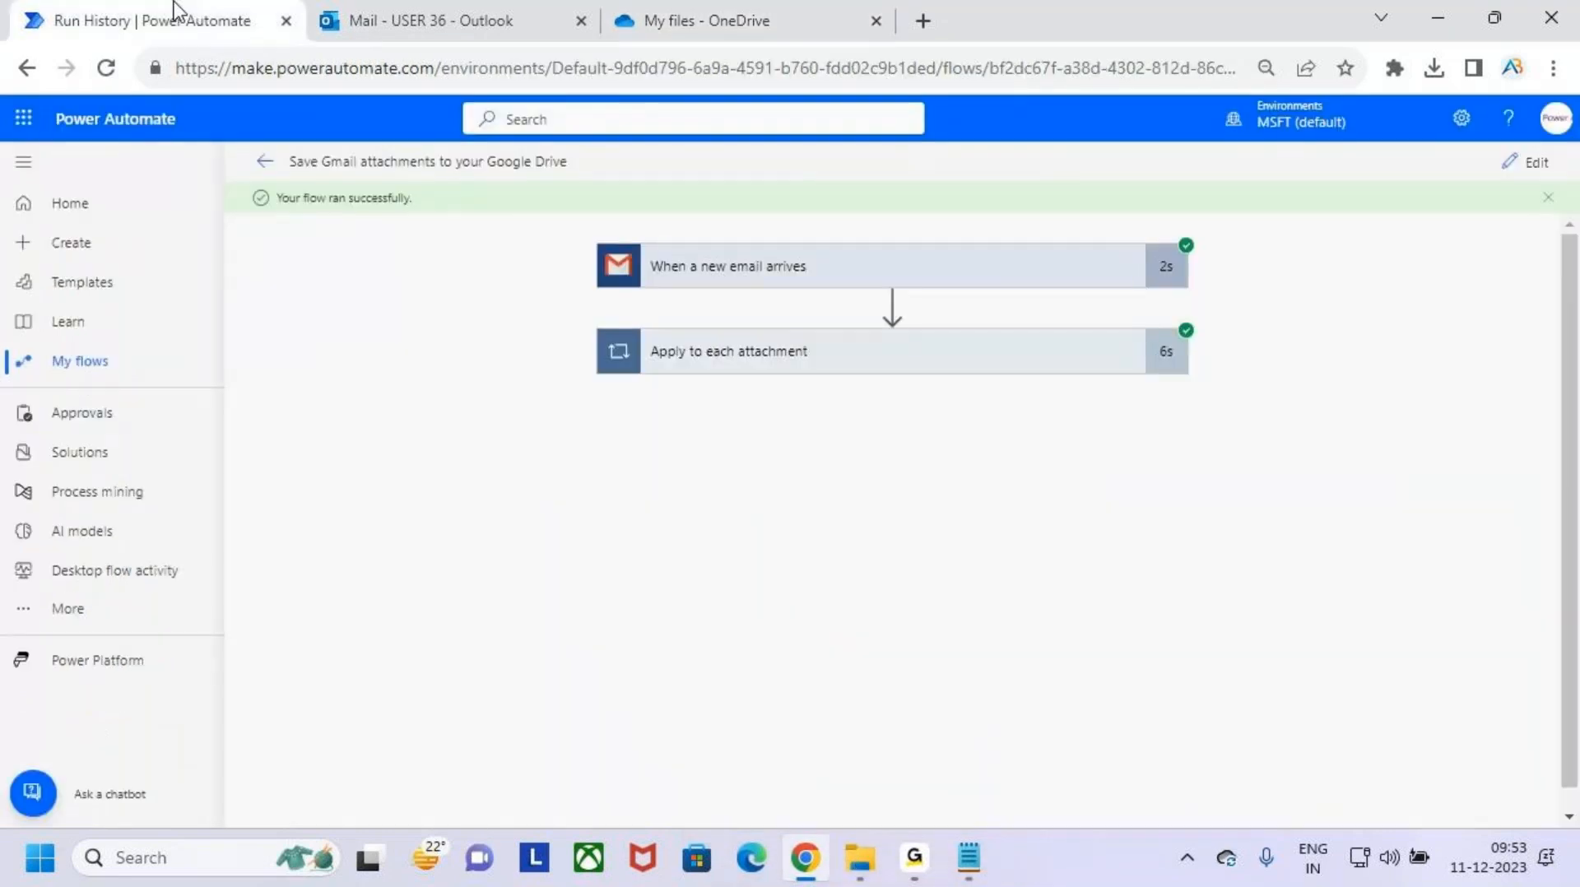
{"action": "left_click", "coordinate": [109, 288]}
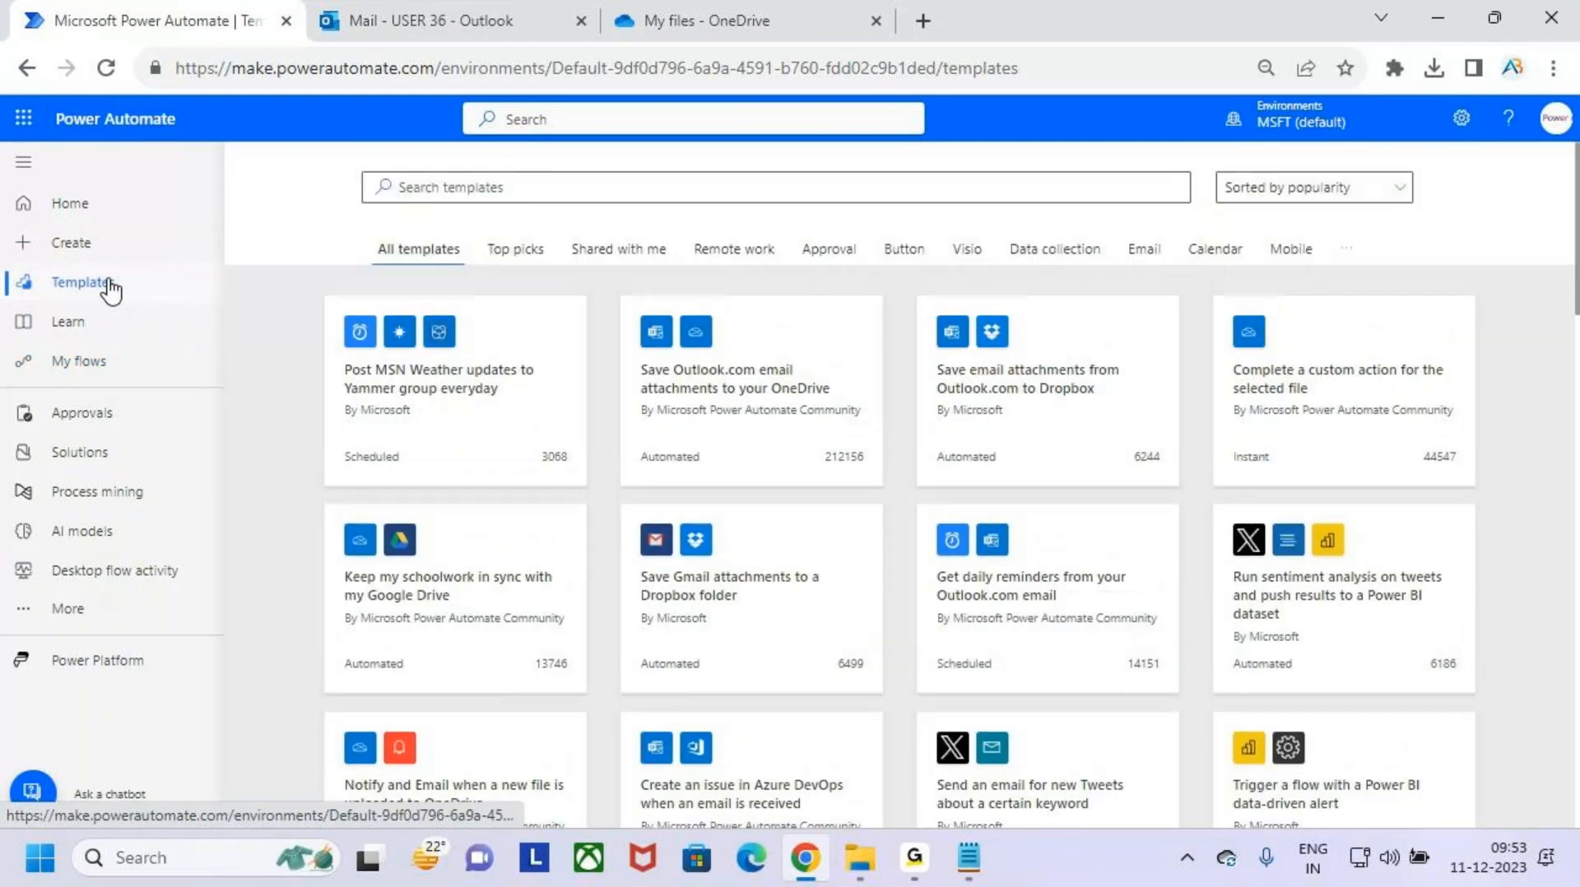
{"action": "left_click", "coordinate": [506, 189]}
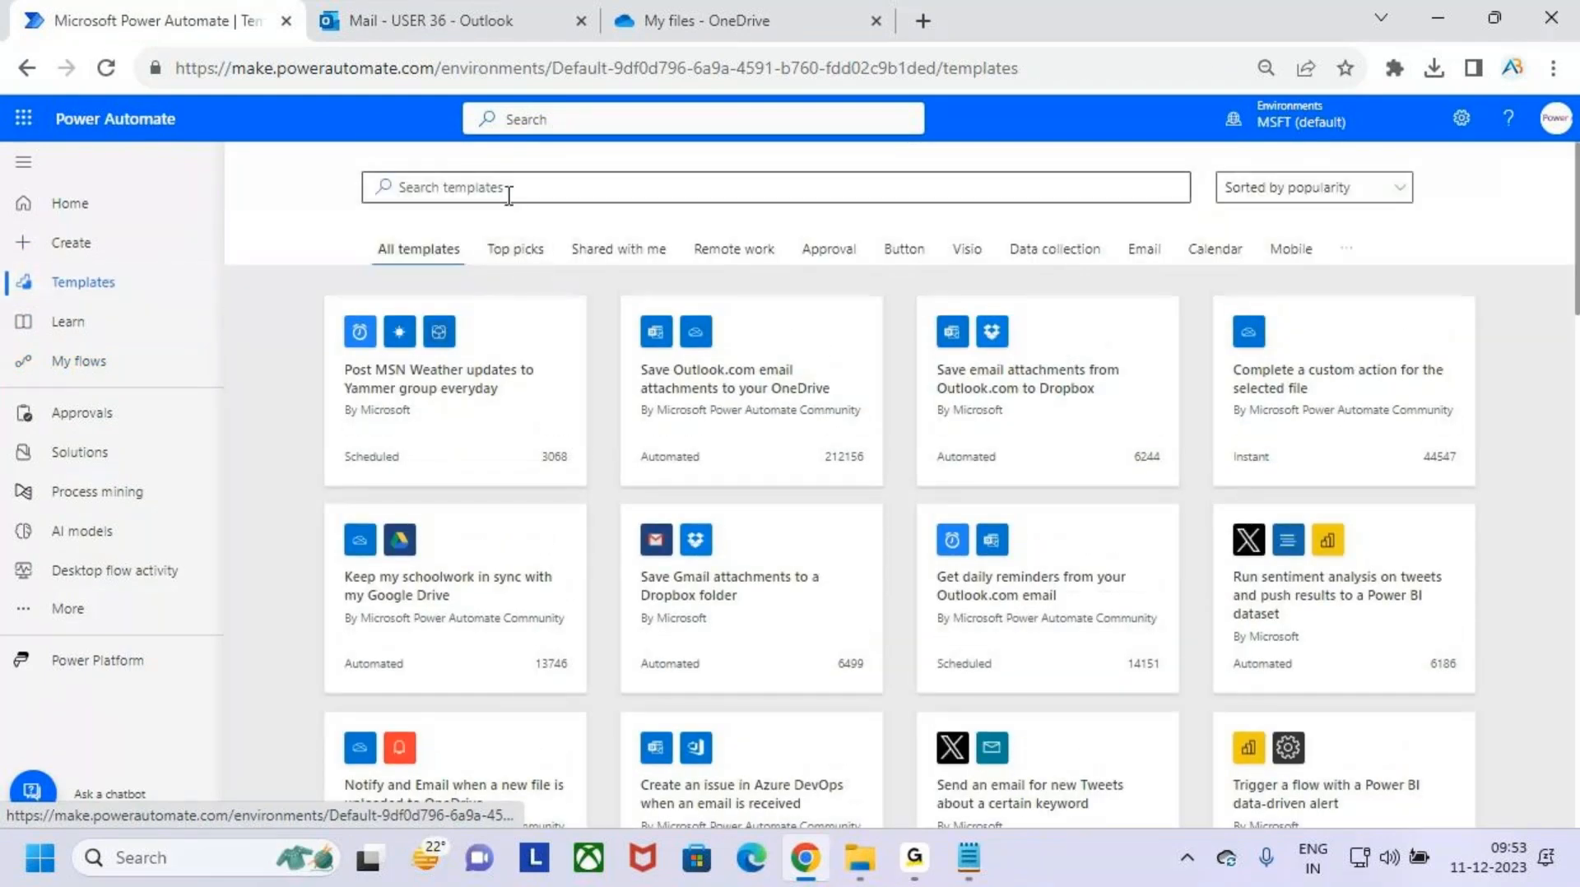
{"action": "type", "text": "OFFICE 356"}
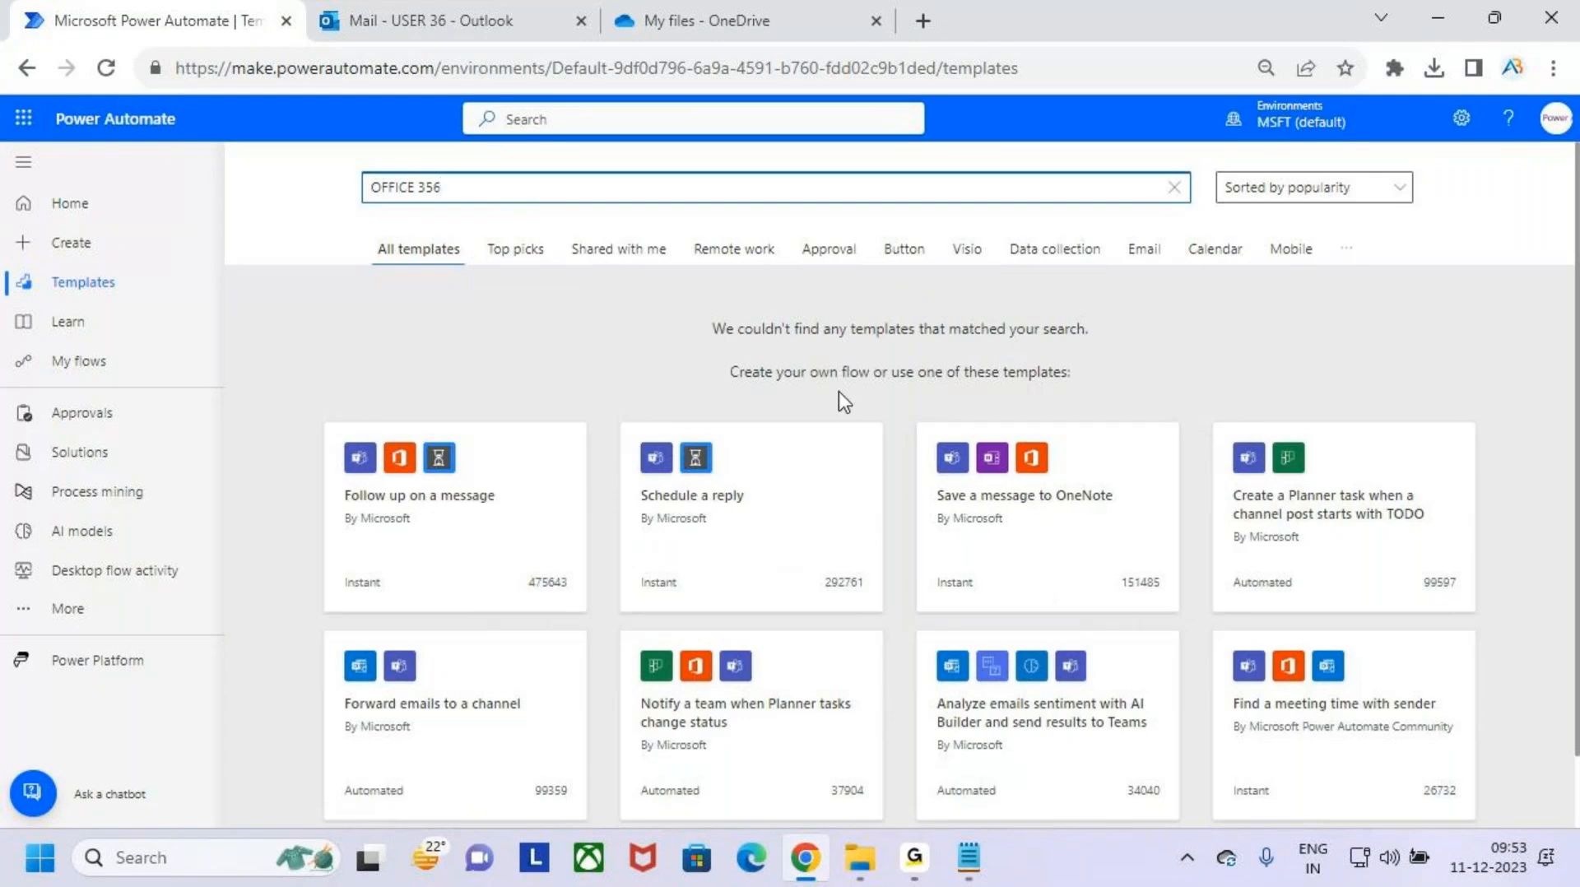
- Replace the template search text with "office"
{"action": "triple_click", "coordinate": [476, 186]}
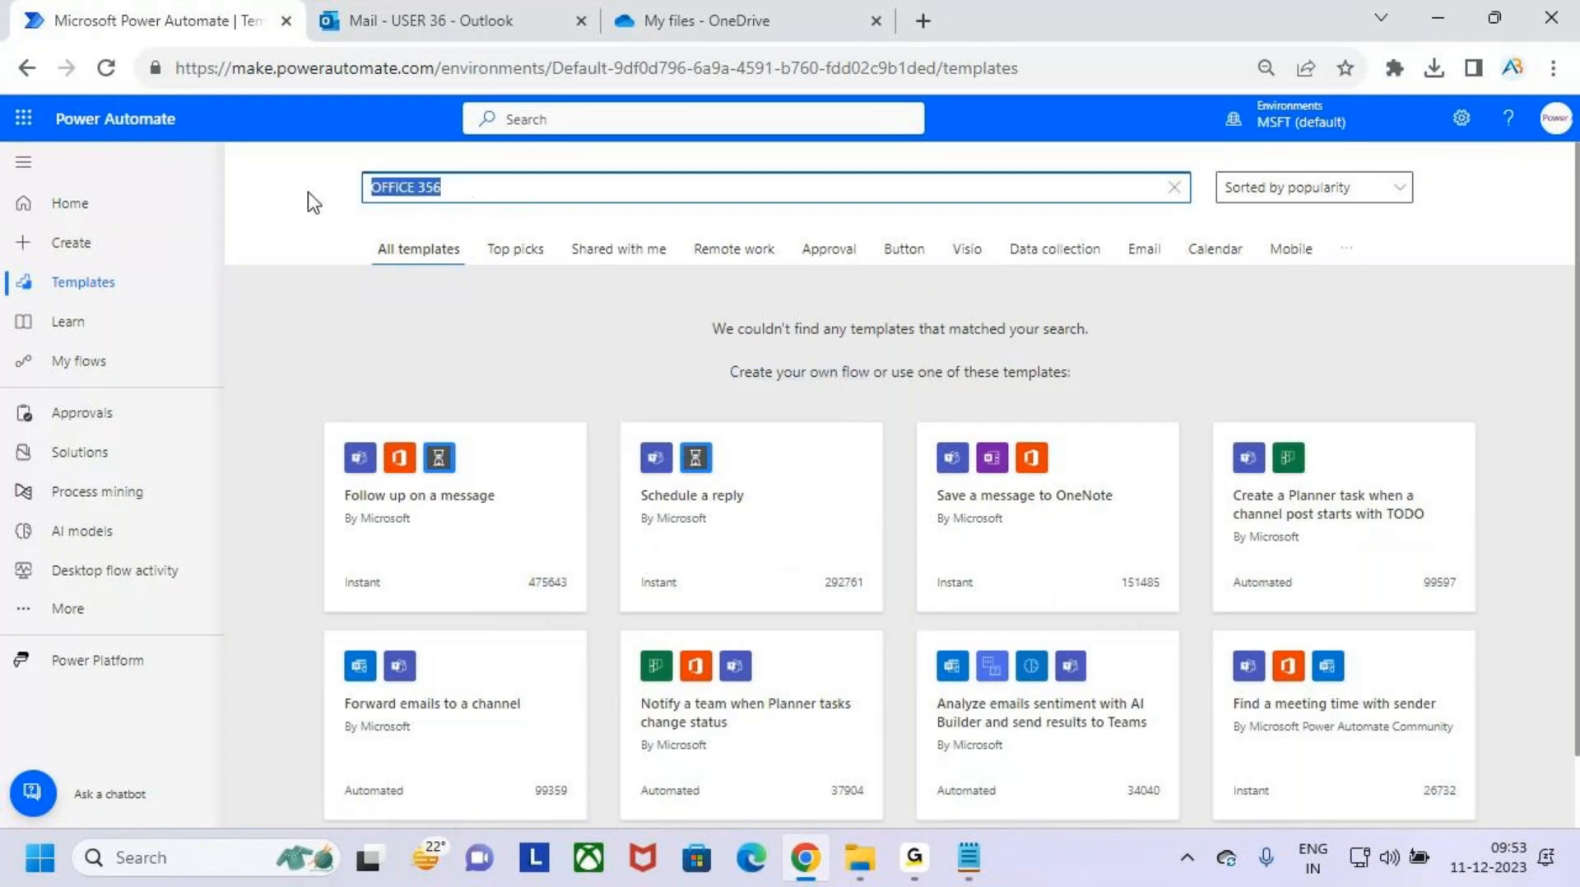
{"action": "key", "text": "BackSpace"}
{"action": "key", "text": "Caps_Lock"}
{"action": "type", "text": "o"}
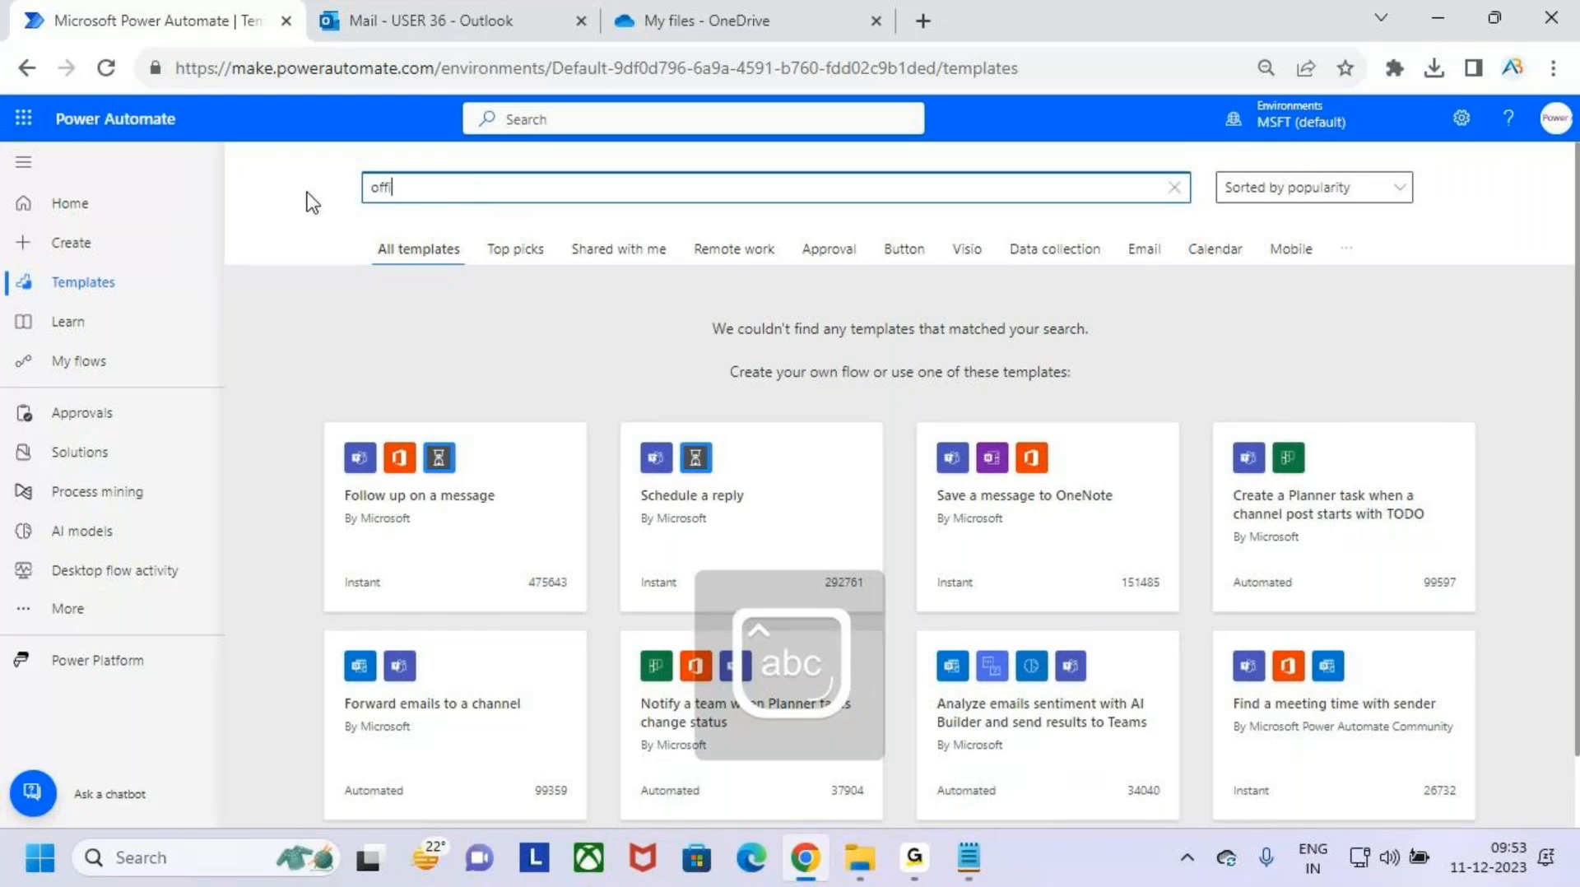
{"action": "key", "text": "BackSpace"}
{"action": "type", "text": "office"}
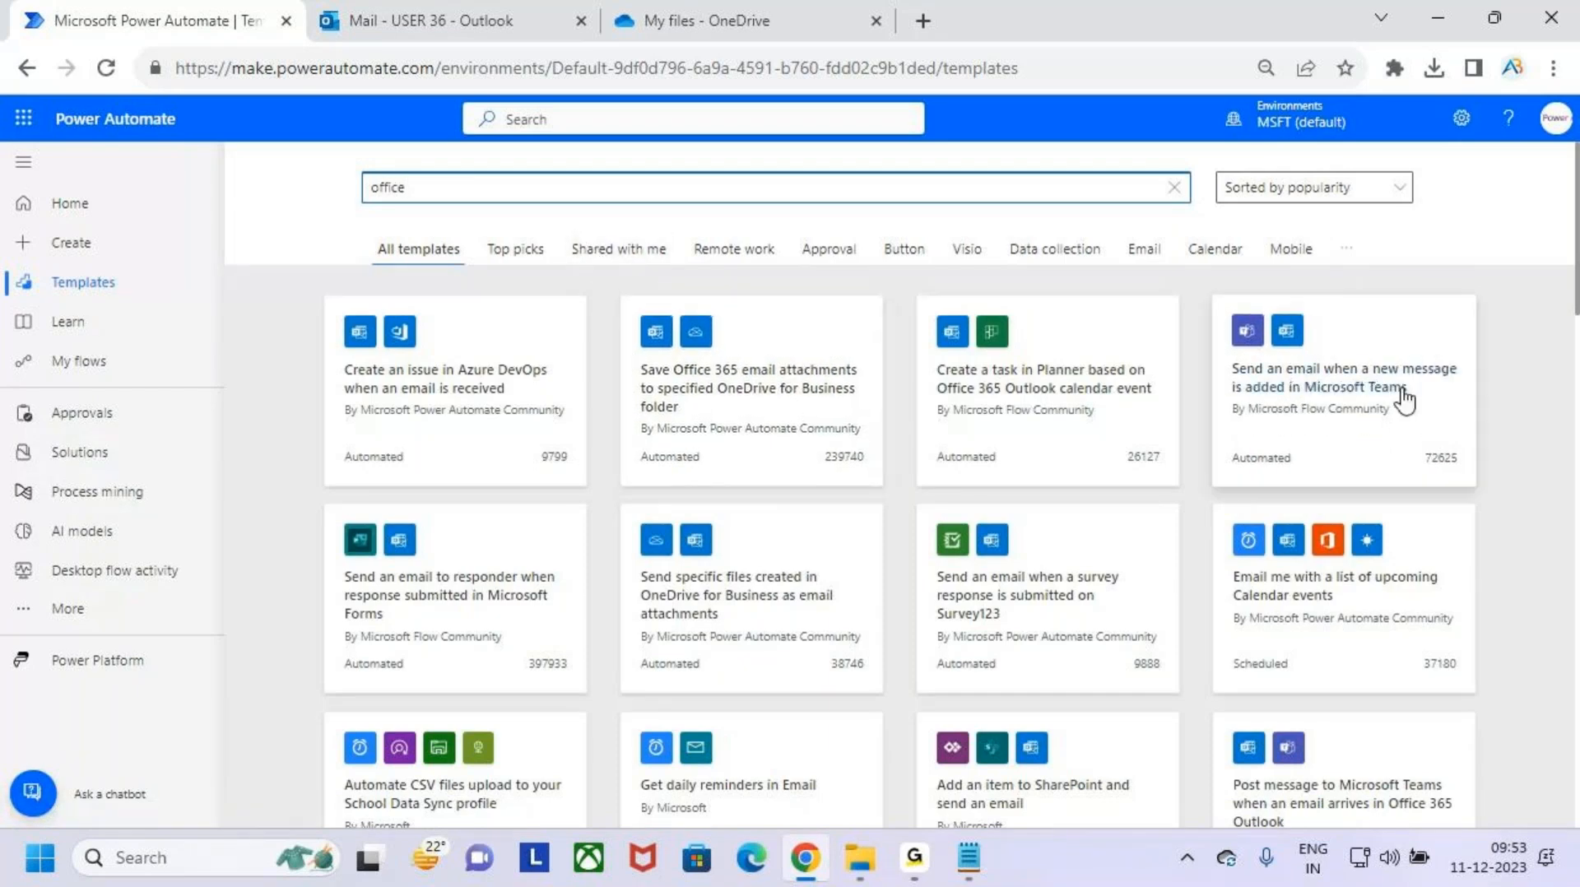
- Mark the "Save Office 365 email attachments to specified OneDrive for Business folder" template on screen
{"action": "key", "text": "ctrl+2"}
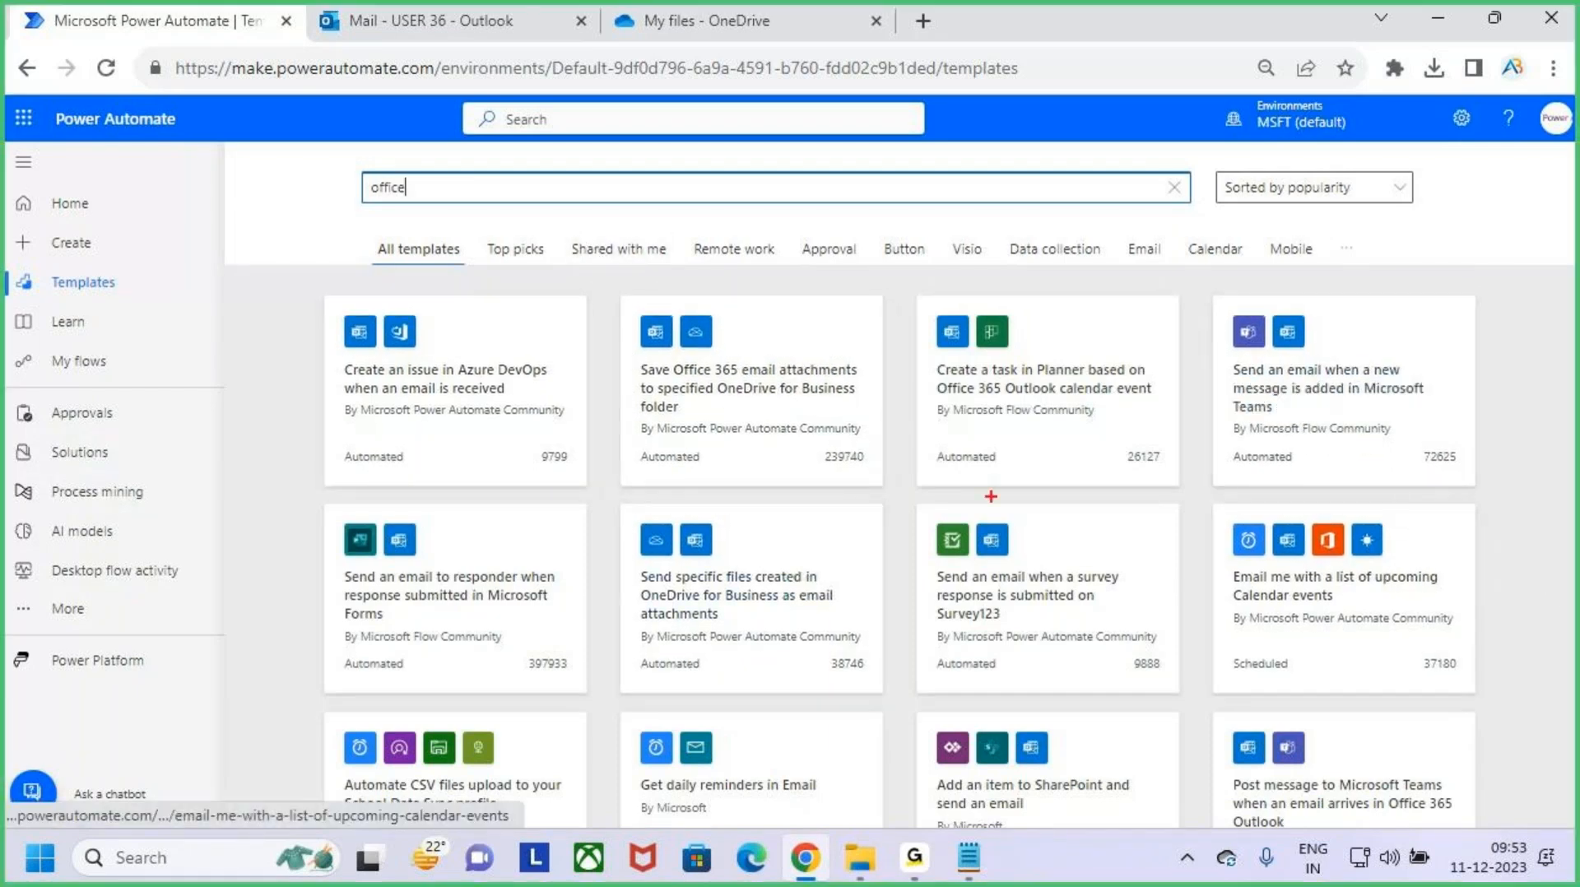
{"action": "mouse_move", "coordinate": [627, 354]}
{"action": "left_mouse_down"}
{"action": "mouse_move", "coordinate": [871, 385]}
{"action": "mouse_move", "coordinate": [839, 406]}
{"action": "mouse_move", "coordinate": [688, 405]}
{"action": "mouse_move", "coordinate": [867, 399]}
{"action": "mouse_move", "coordinate": [871, 421]}
{"action": "left_mouse_up"}
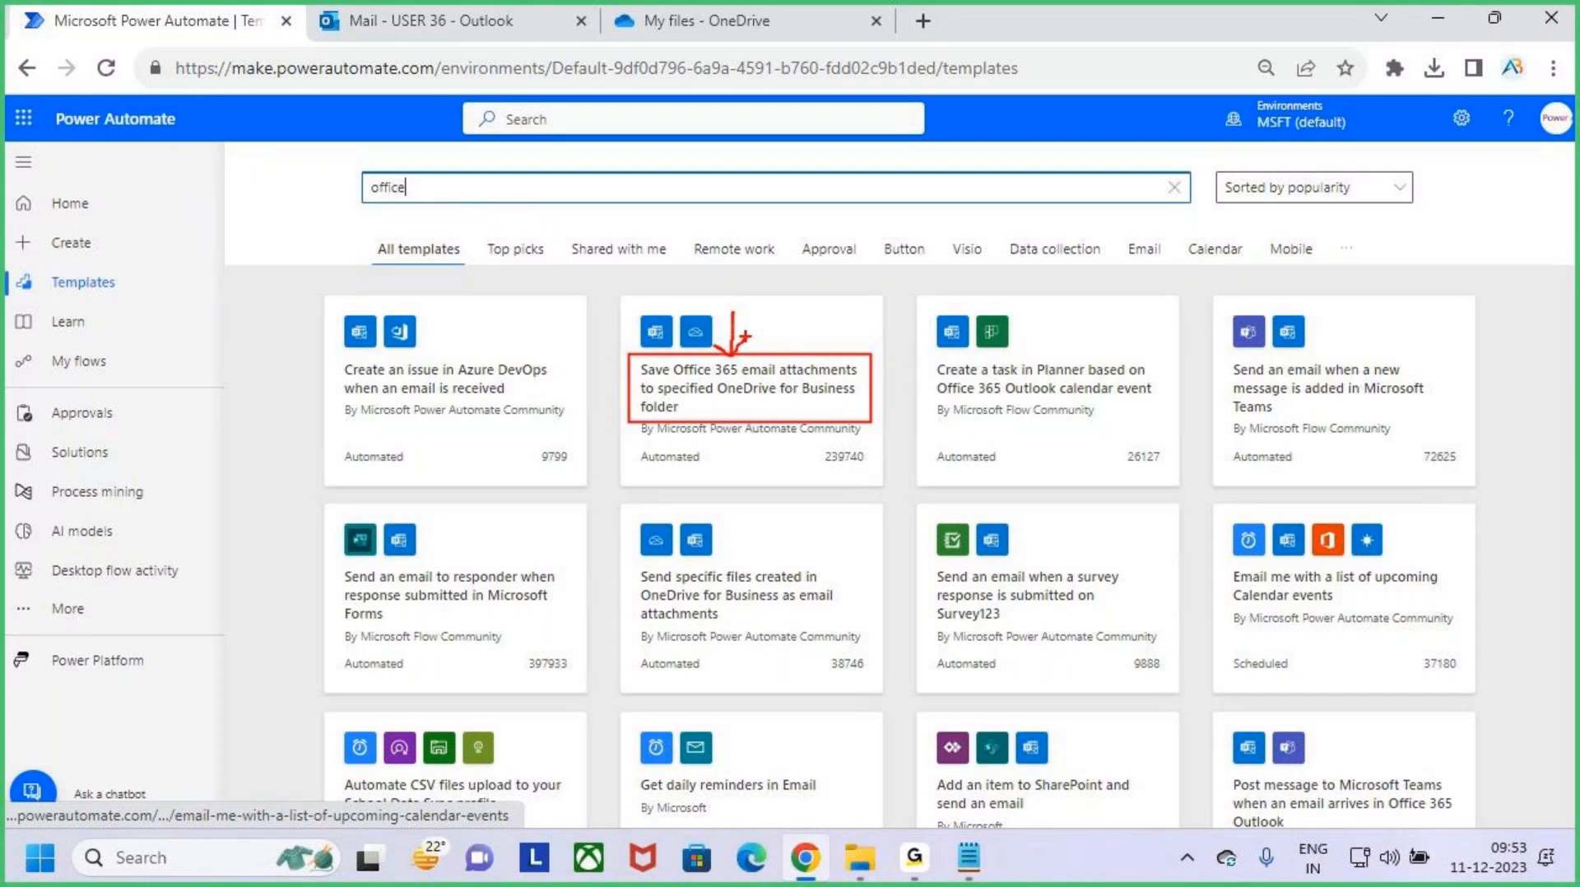
{"action": "left_click_drag", "start_coordinate": [705, 400], "coordinate": [763, 404]}
- Review the Batch 9AM folder in OneDrive and the Outlook inbox that the template will connect
{"action": "left_click", "coordinate": [712, 21]}
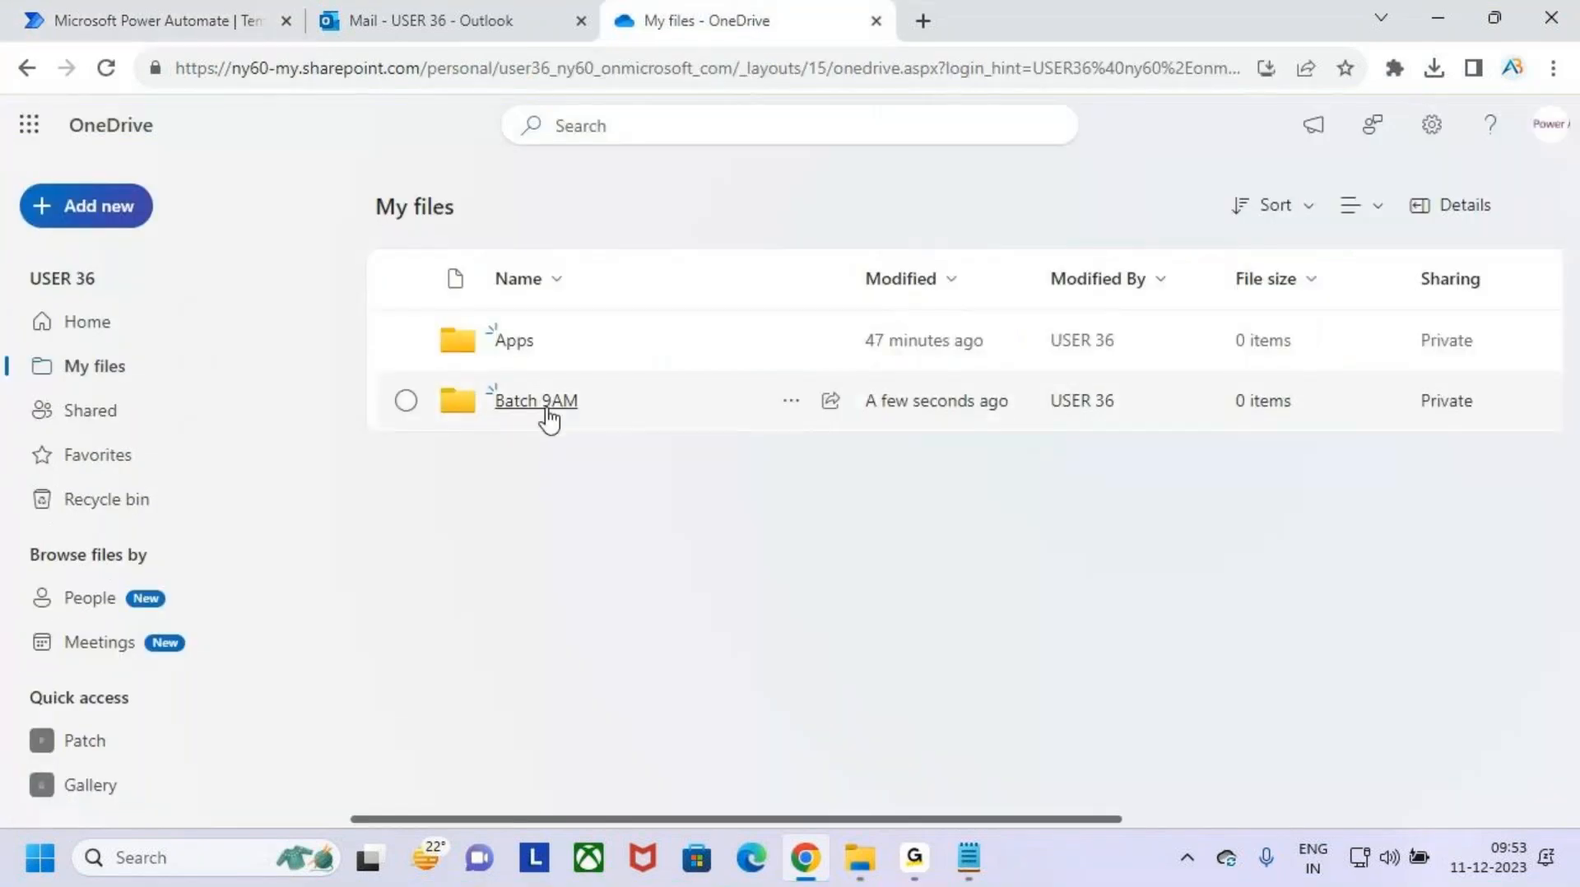
{"action": "left_click", "coordinate": [418, 18]}
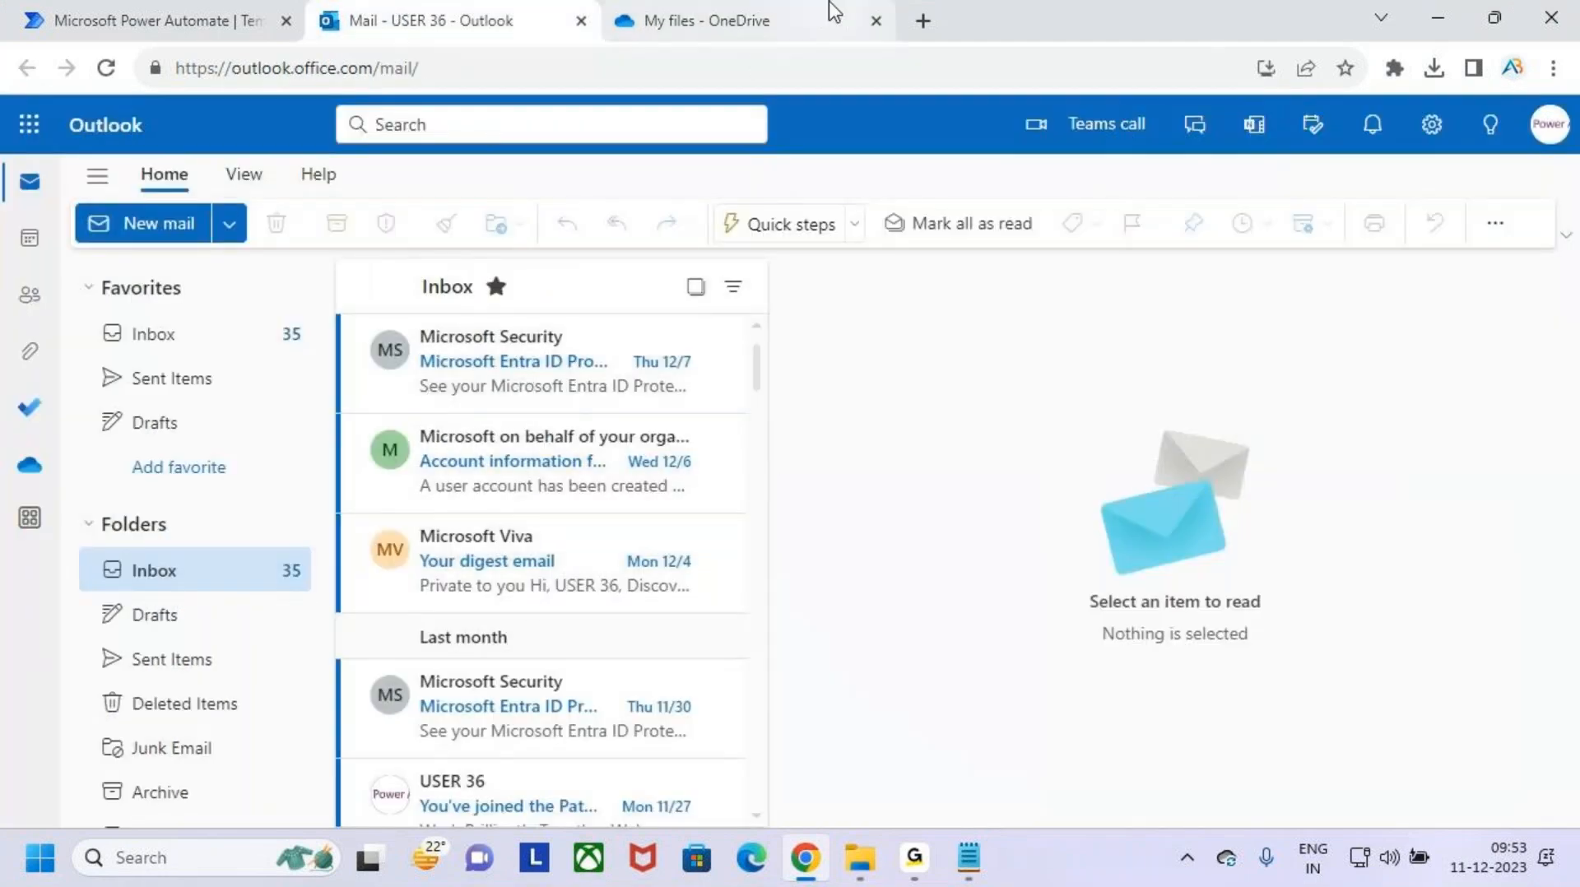
{"action": "left_click", "coordinate": [758, 5]}
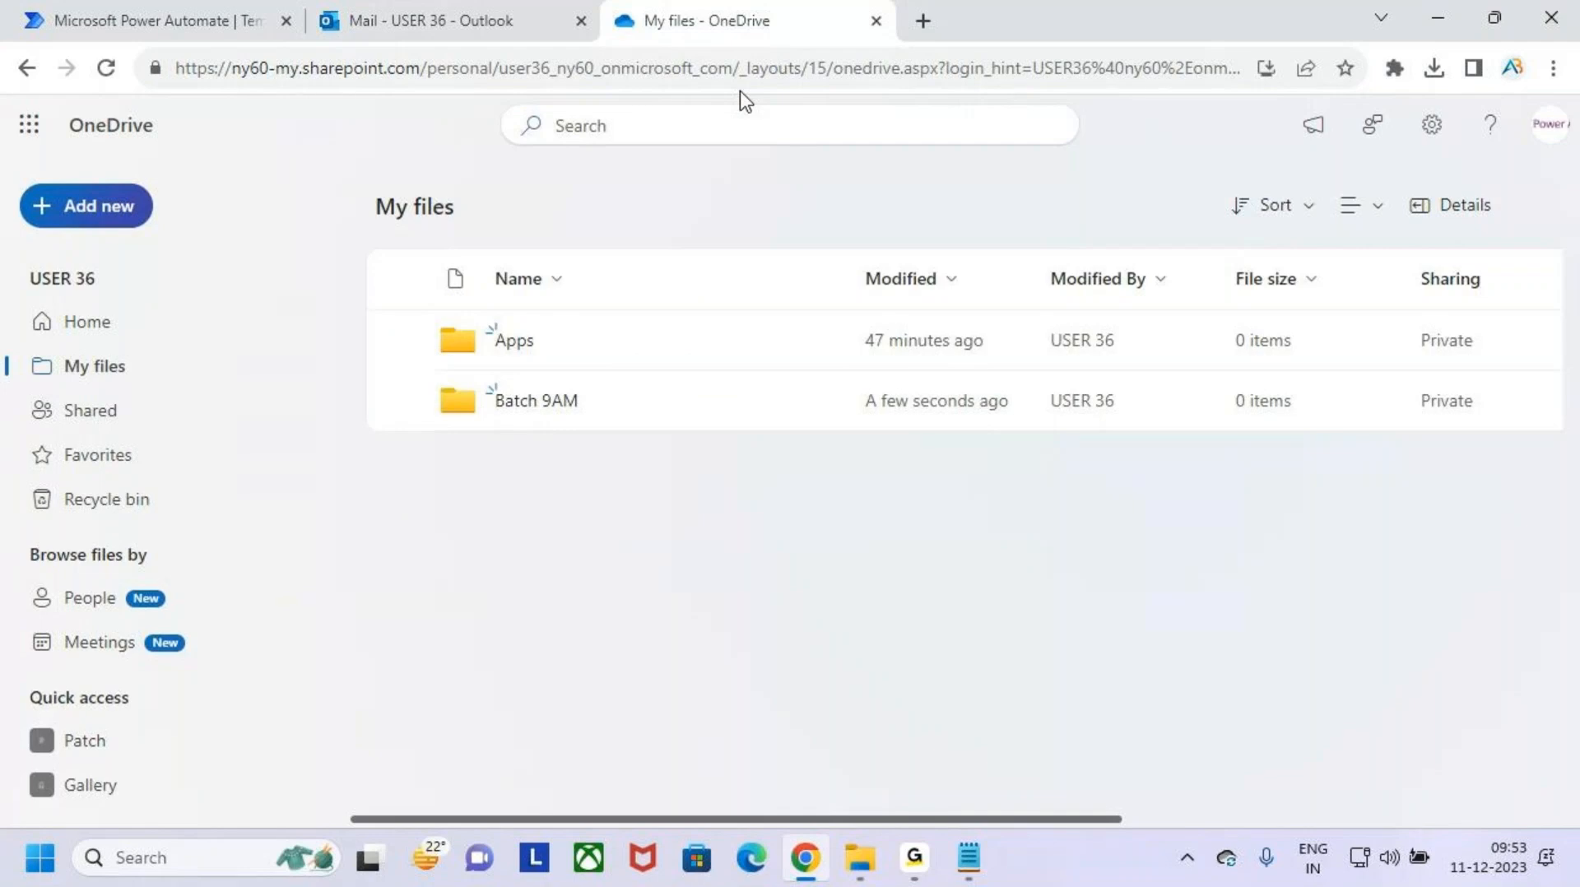
- Open Gmail in a new tab, and display the signed-in account's details in Outlook
{"action": "left_click", "coordinate": [924, 21]}
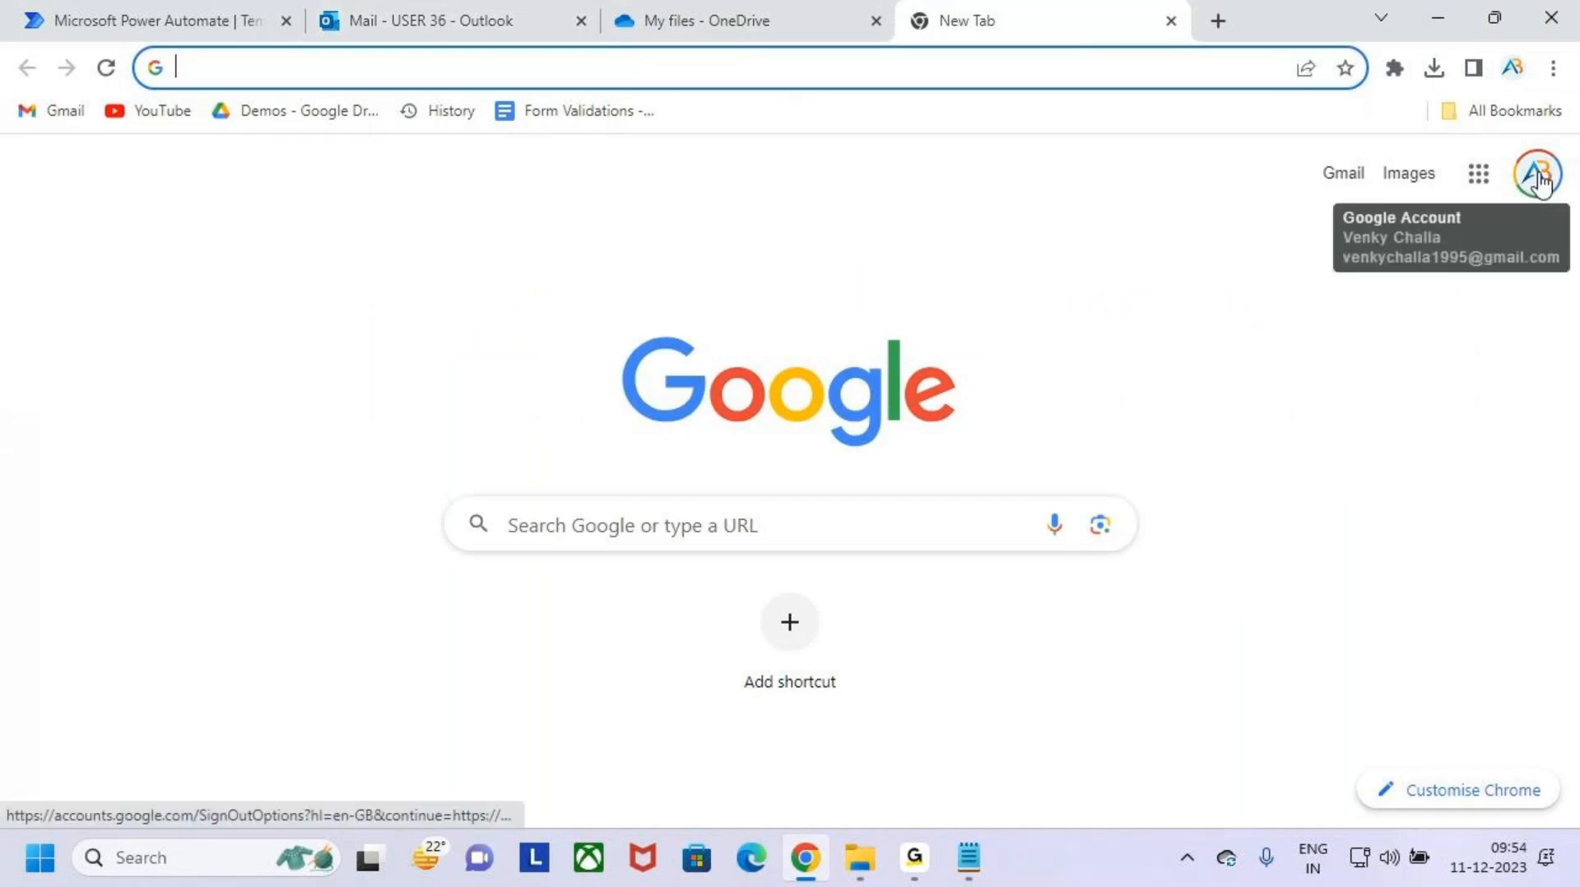
{"action": "left_click", "coordinate": [1356, 188]}
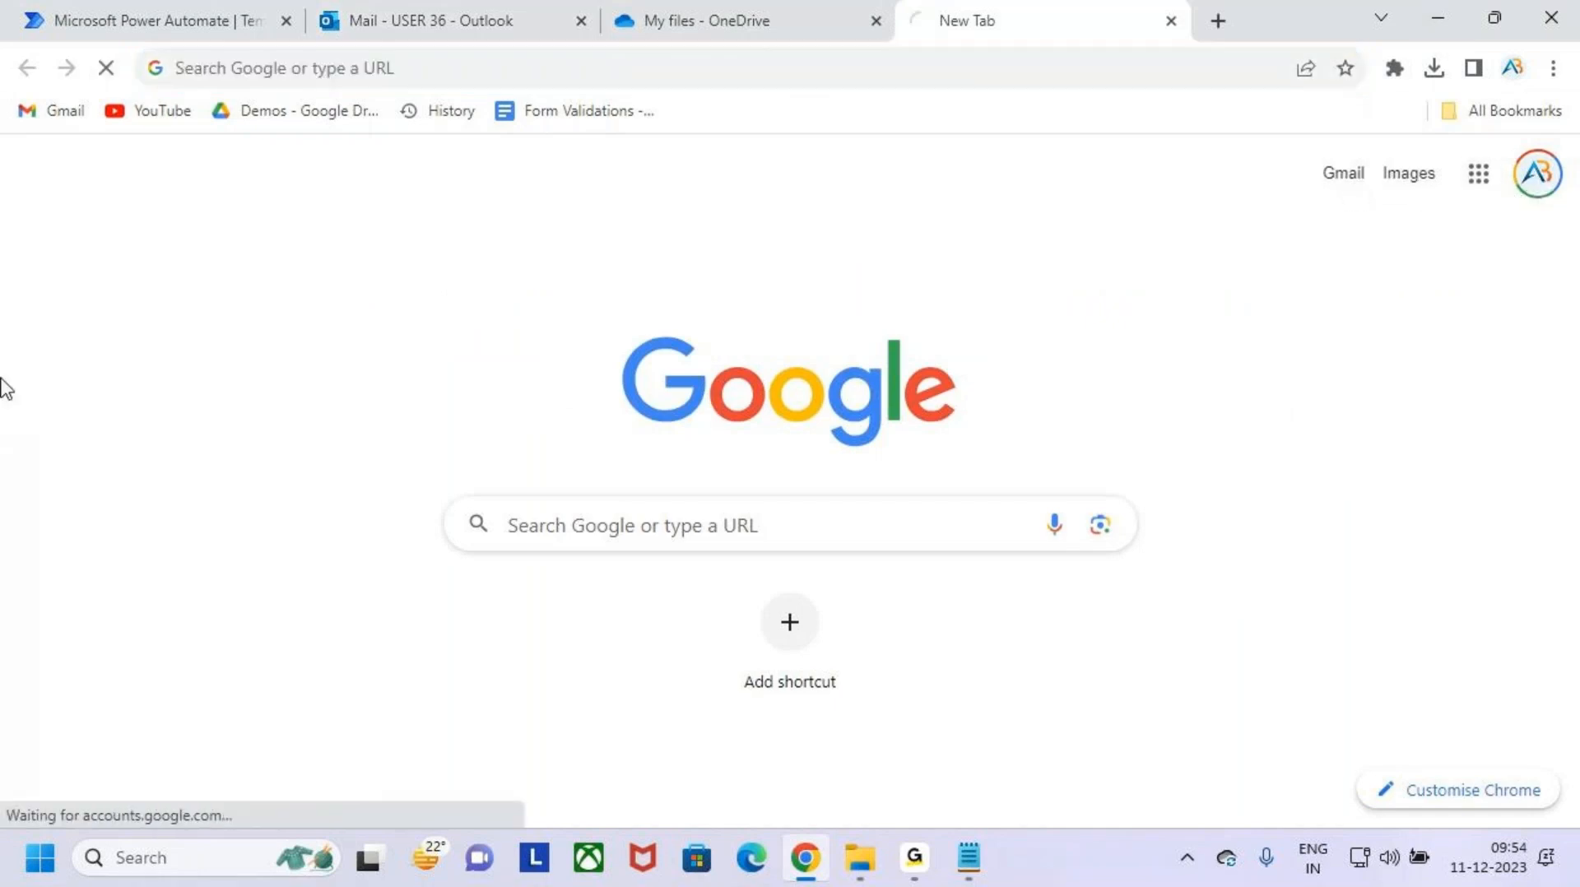
{"action": "left_click", "coordinate": [424, 10]}
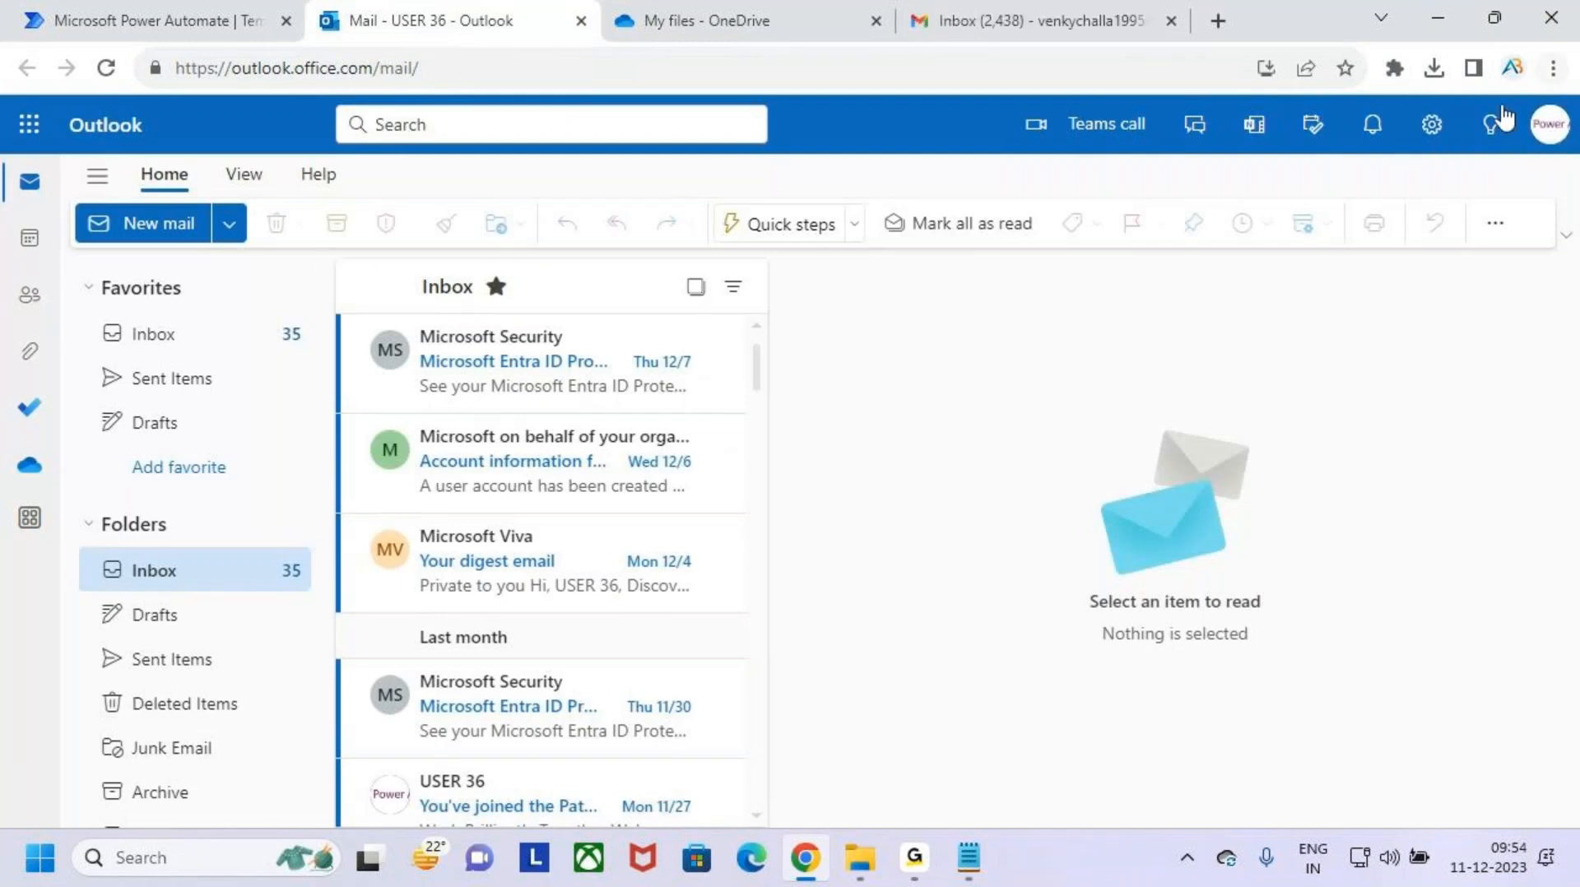
{"action": "left_click", "coordinate": [1549, 124]}
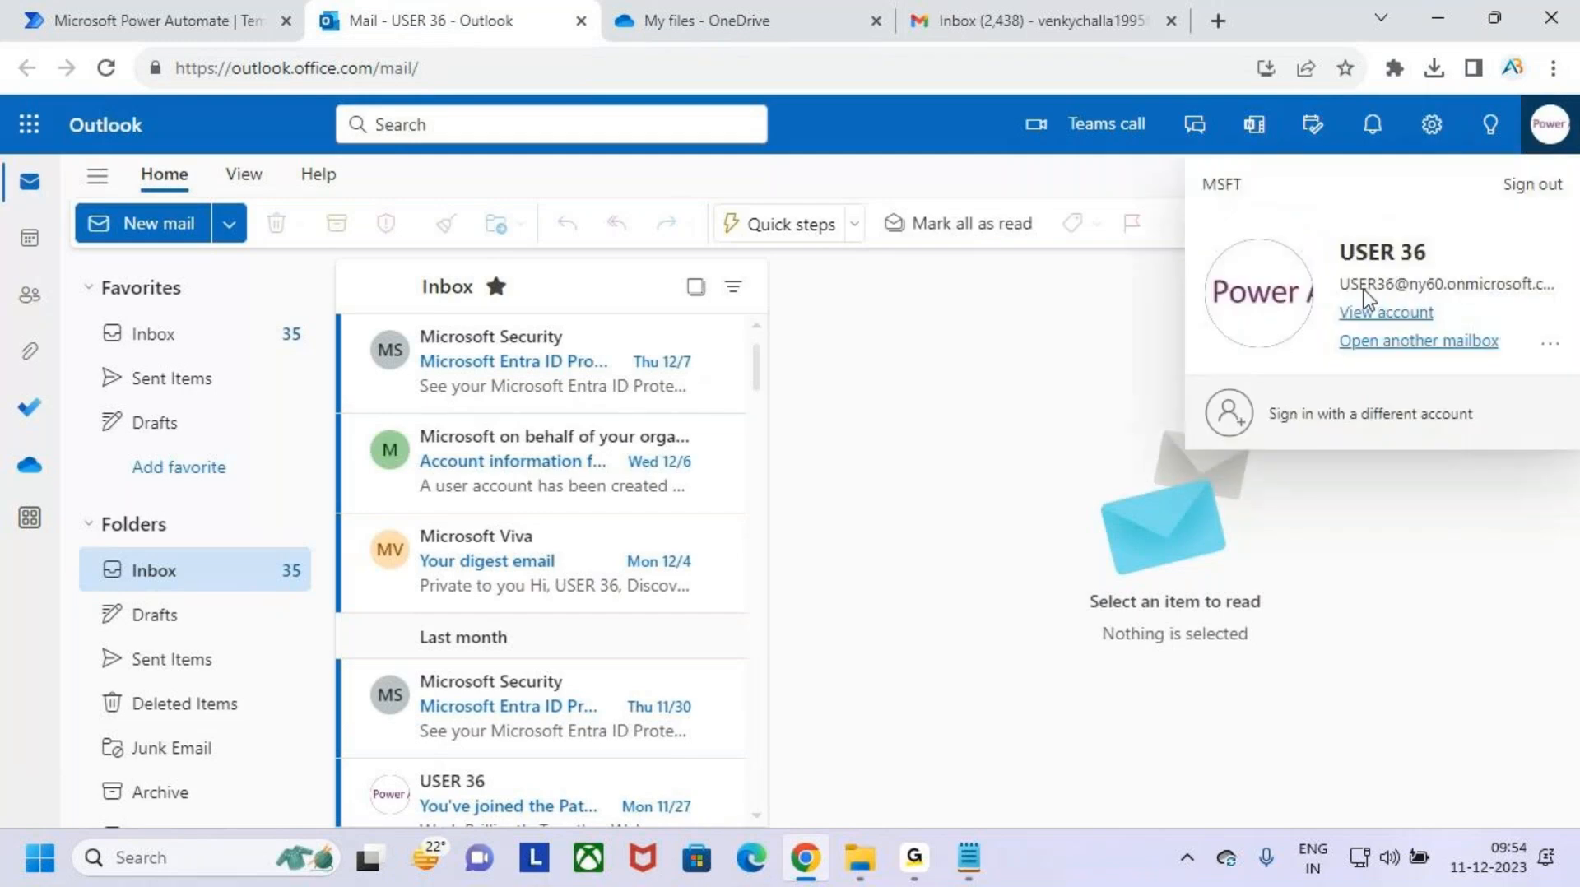
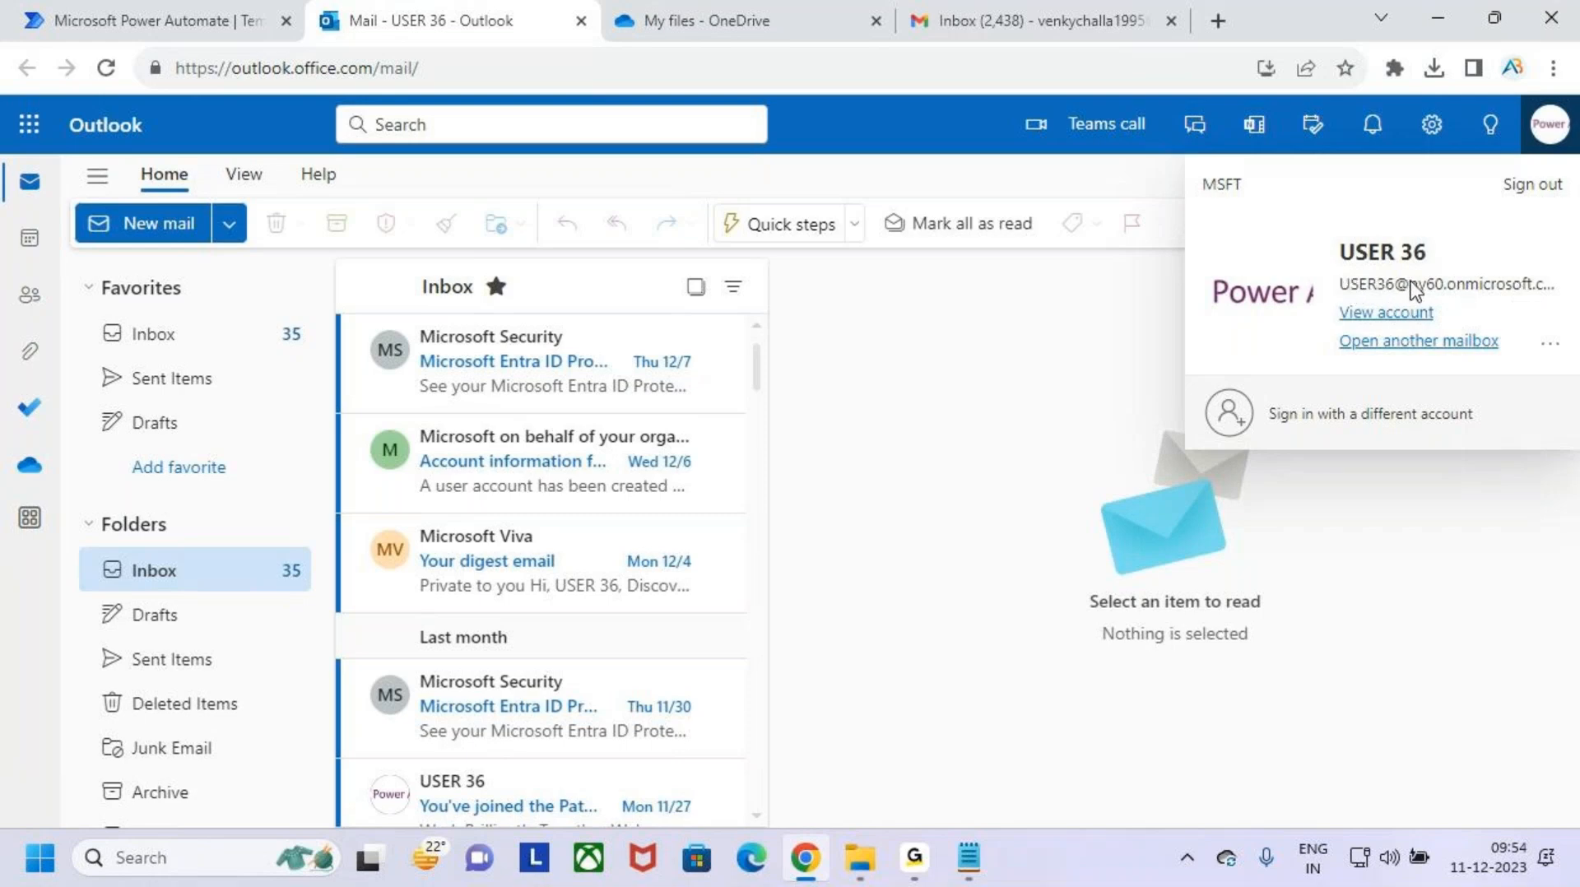
- Switch to Gmail, start a new message and begin entering the Outlook account's e-mail address as the recipient
{"action": "left_click", "coordinate": [1456, 546]}
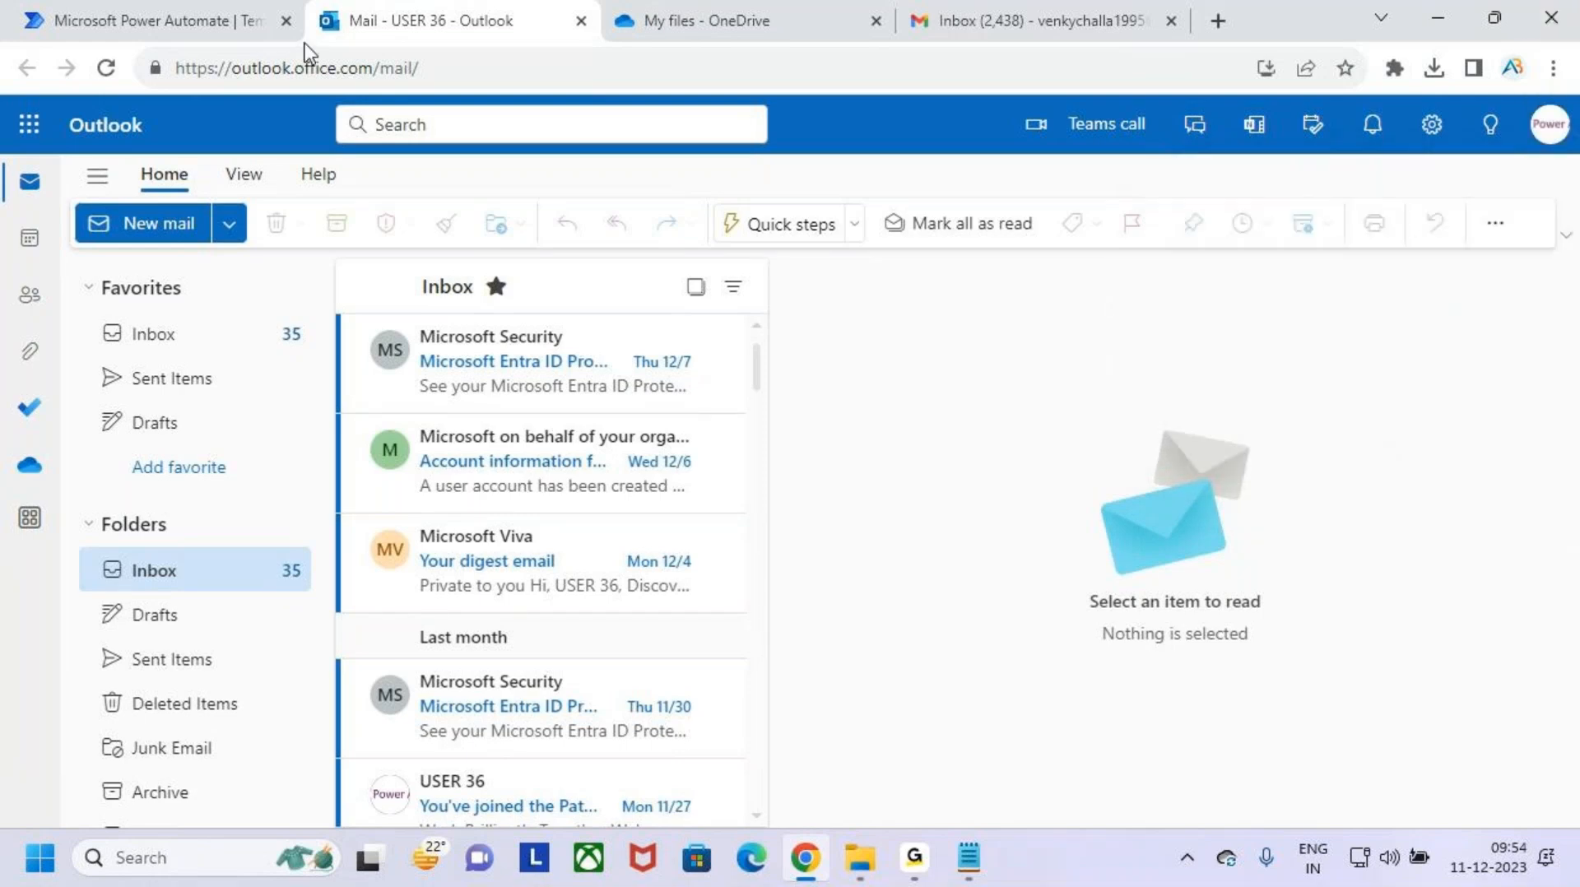
{"action": "left_click", "coordinate": [1007, 17]}
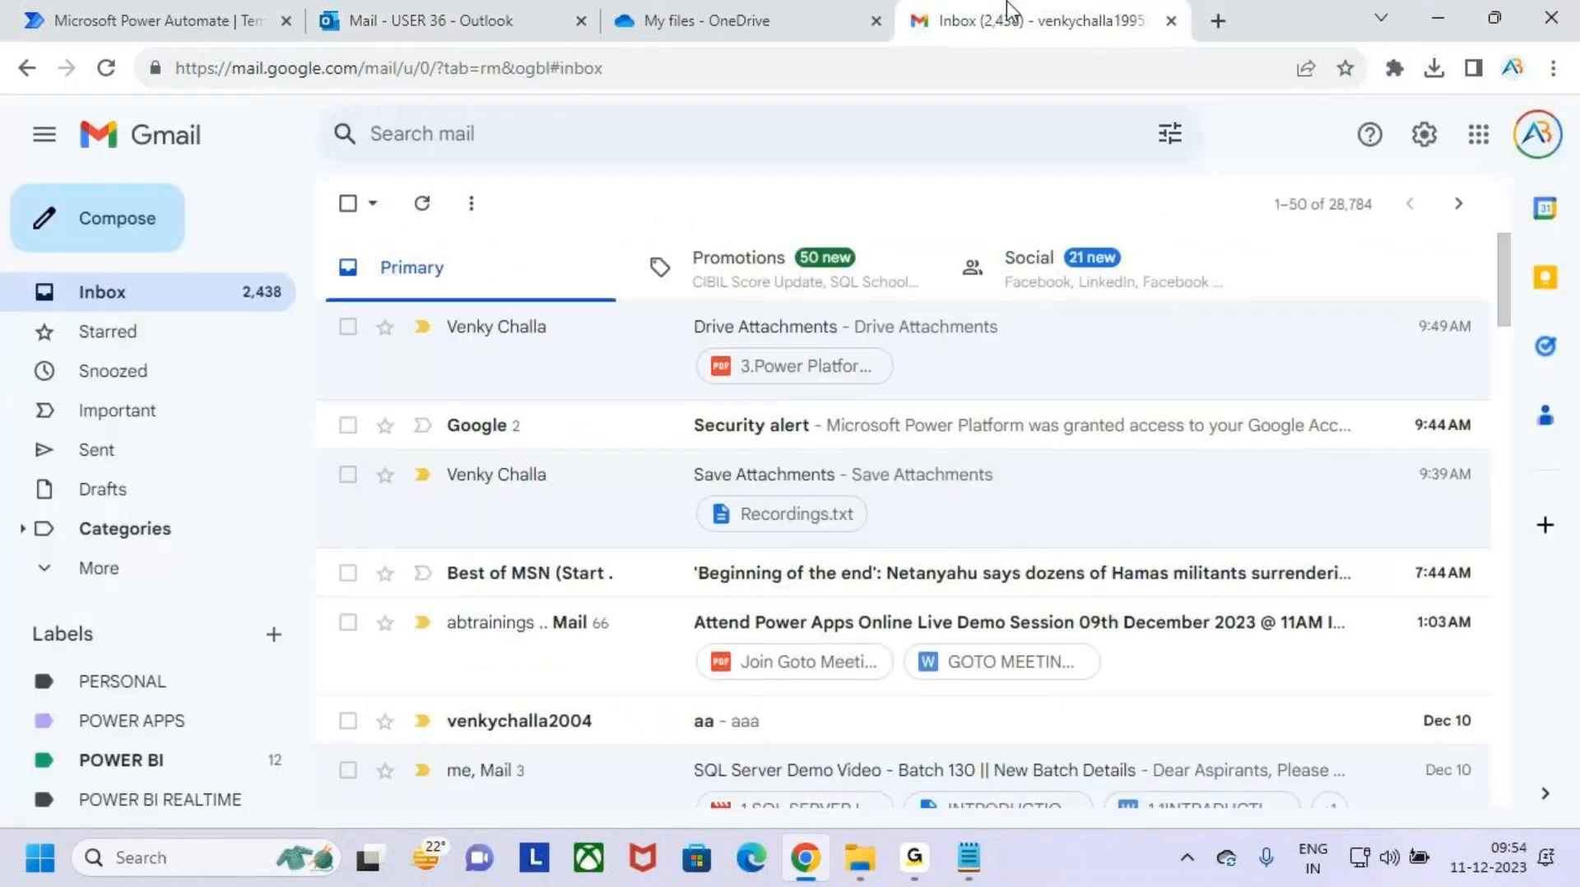
{"action": "left_click", "coordinate": [140, 232]}
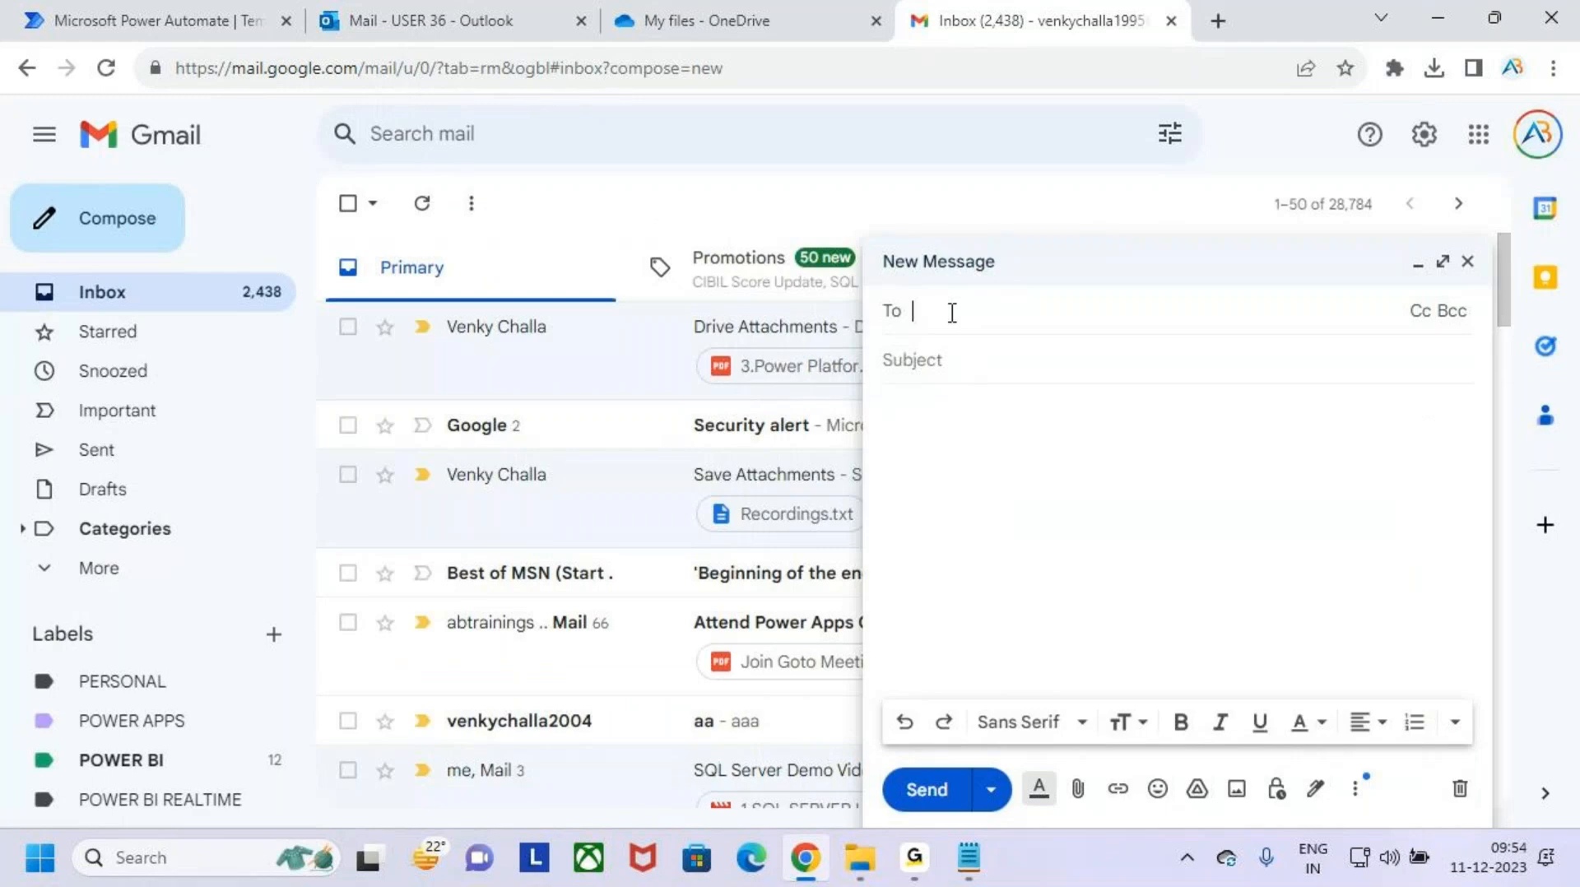
{"action": "left_click", "coordinate": [952, 313]}
- Check the signed-in account's details in OneDrive and continue the recipient address in the Gmail draft up to its domain
{"action": "left_click", "coordinate": [724, 20]}
{"action": "left_click", "coordinate": [1549, 125]}
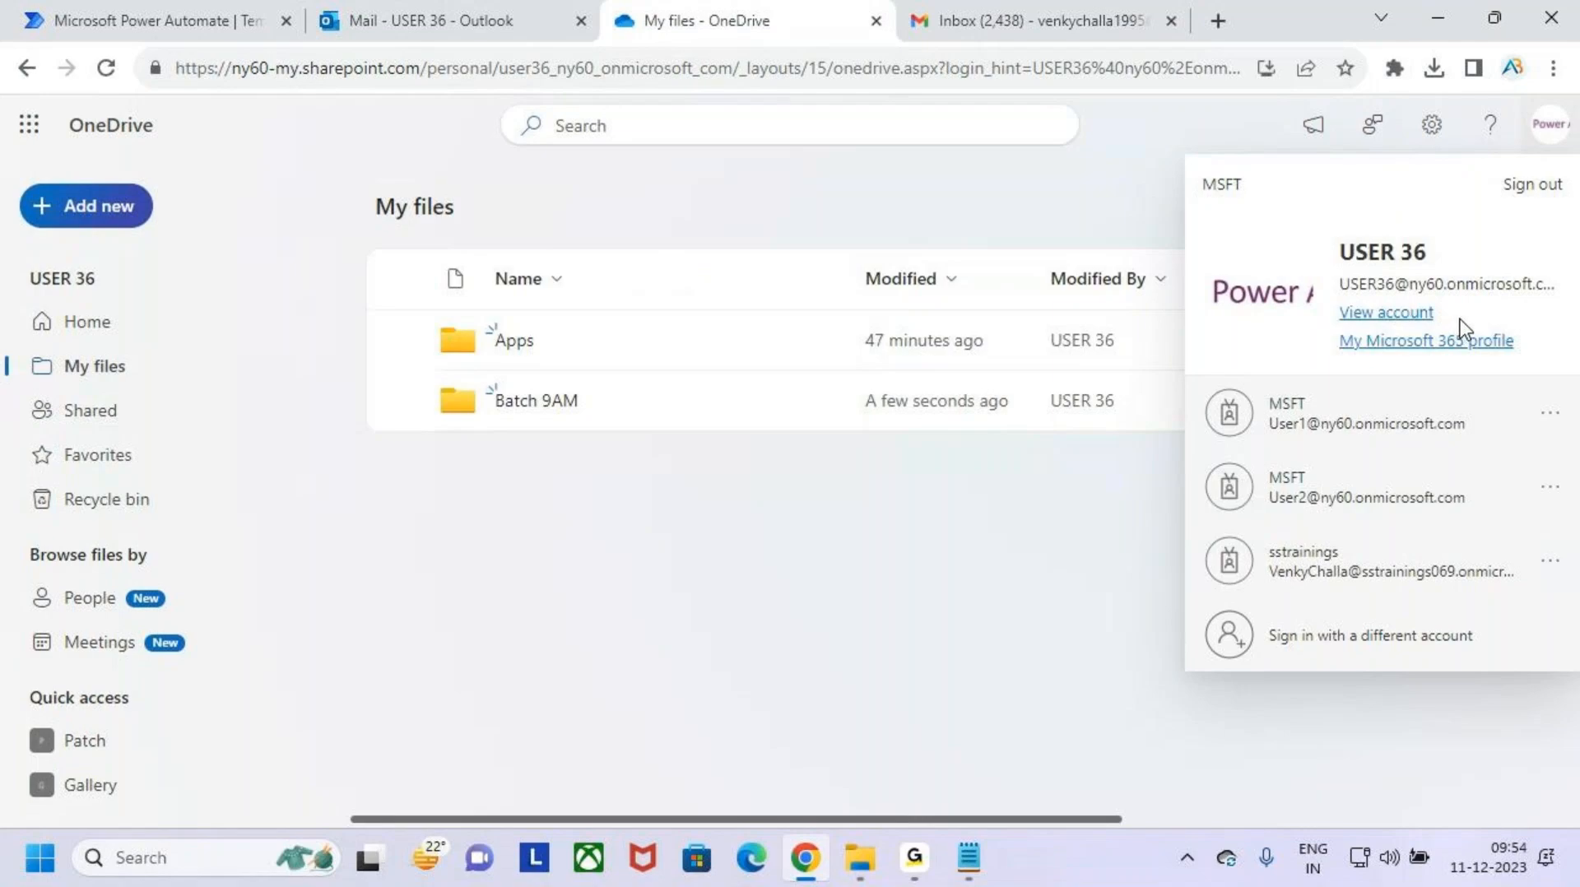
{"action": "key", "text": "alt+Tab"}
{"action": "key", "text": "alt+Tab"}
{"action": "left_click", "coordinate": [958, 25]}
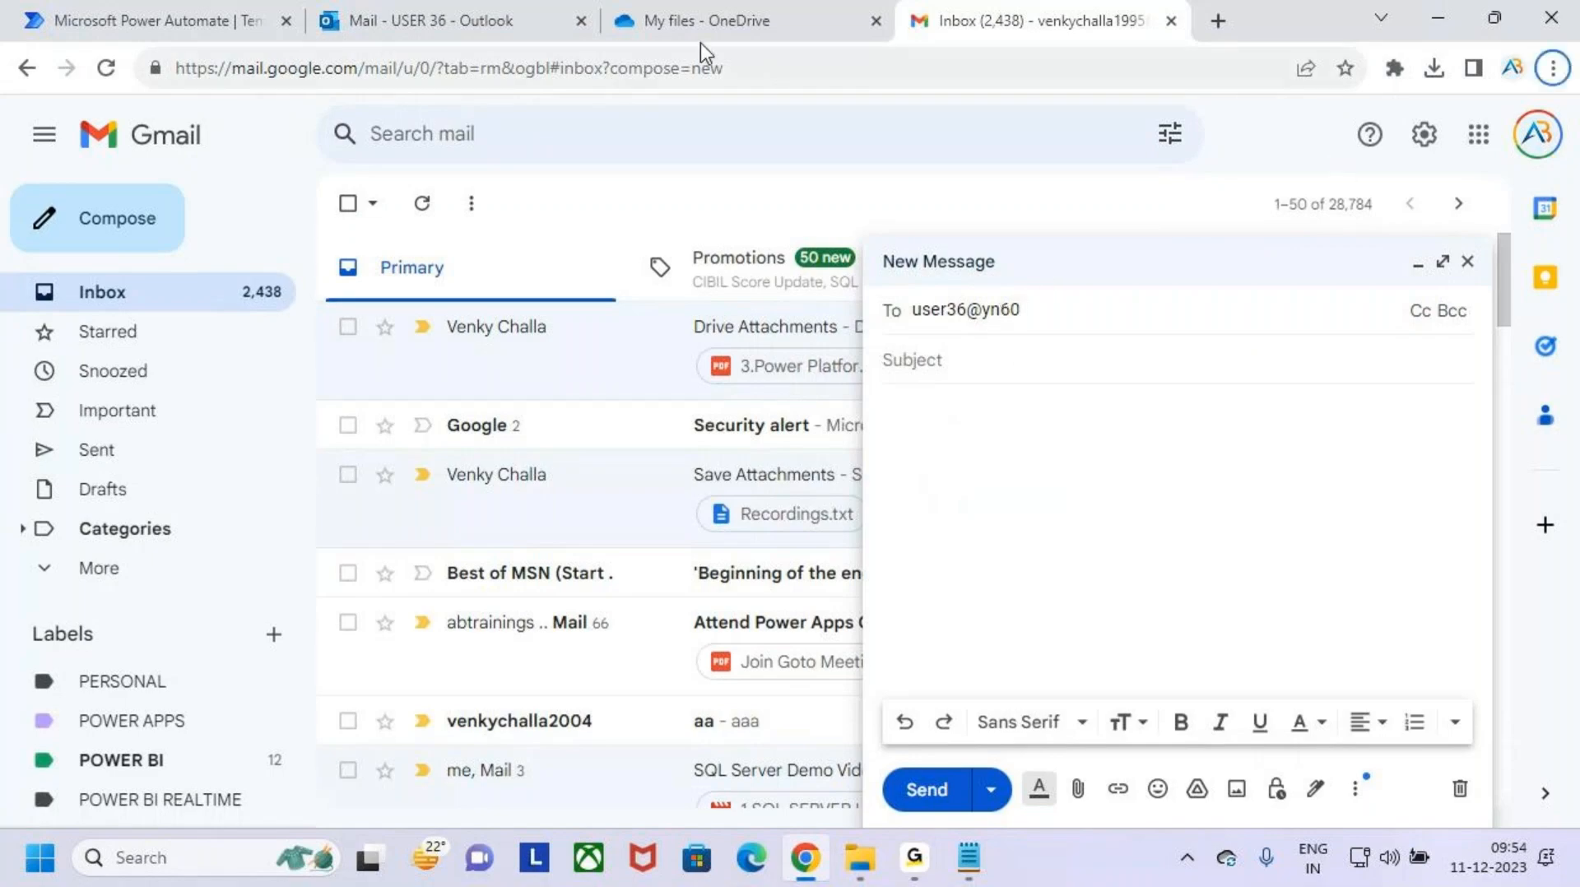
- Consult the account details in Outlook, then complete the recipient's e-mail address in the Gmail draft and accept the suggested recipient
{"action": "left_click", "coordinate": [496, 17]}
{"action": "left_click", "coordinate": [1549, 124]}
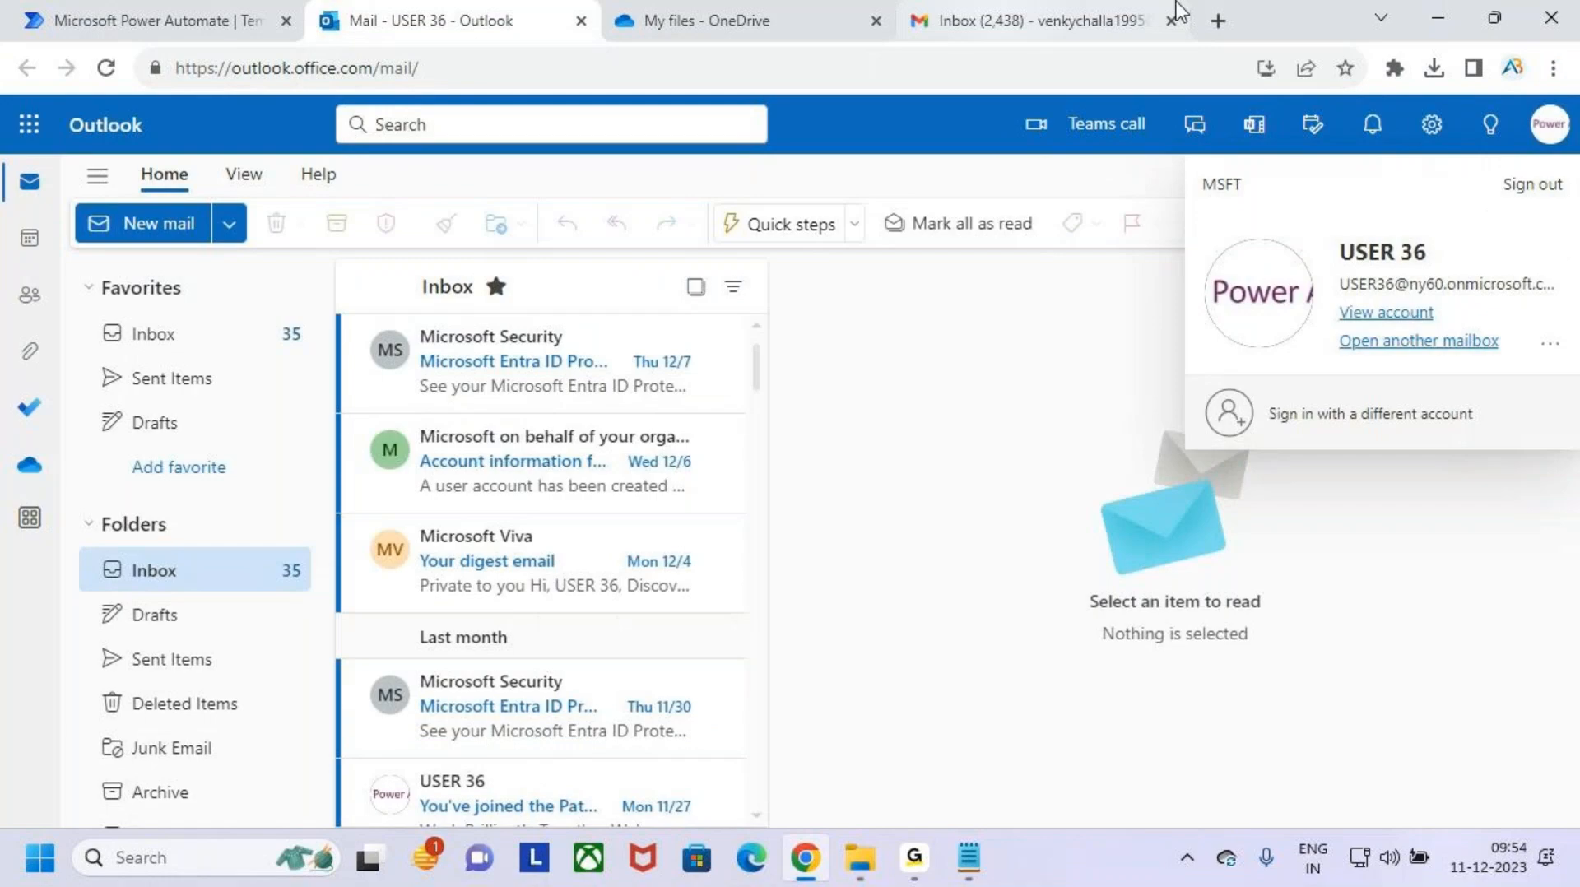
{"action": "left_click", "coordinate": [1099, 29]}
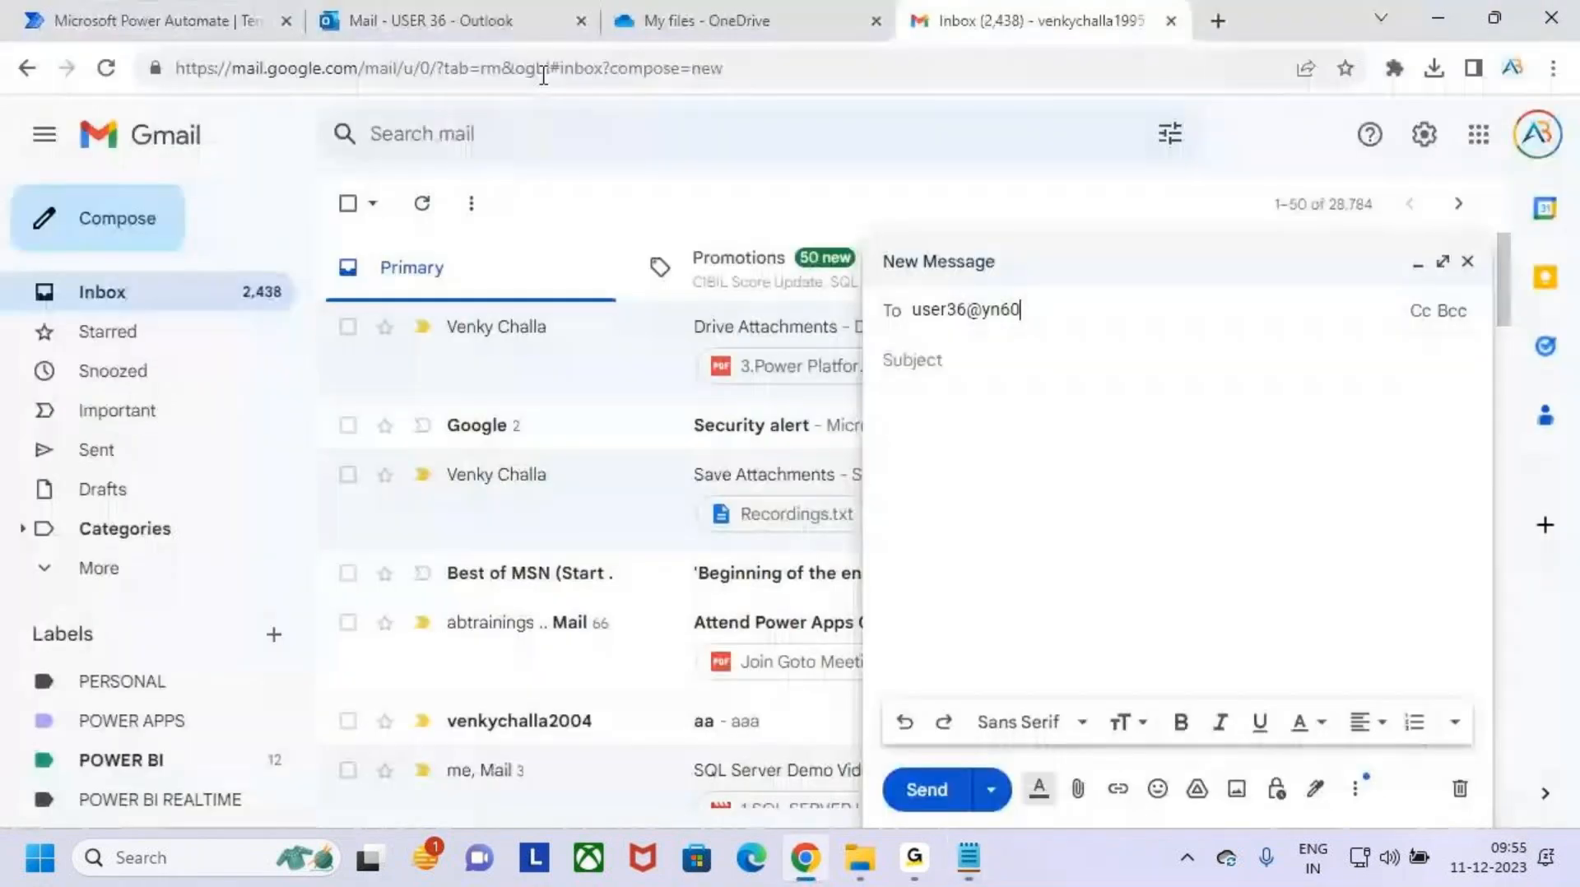
{"action": "left_click", "coordinate": [466, 28]}
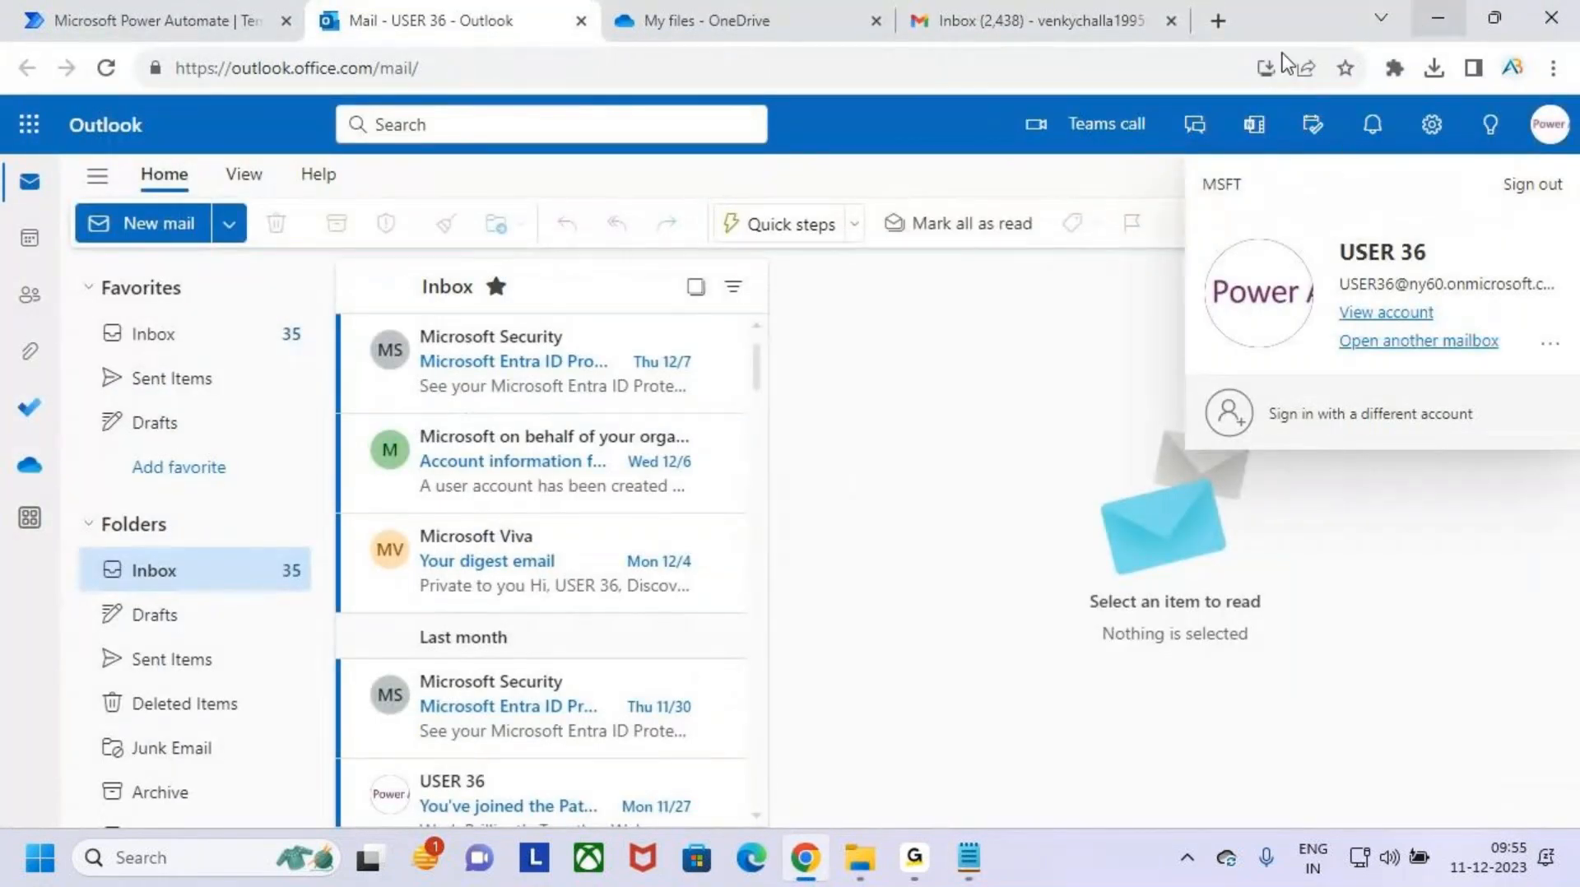
{"action": "left_click", "coordinate": [954, 21]}
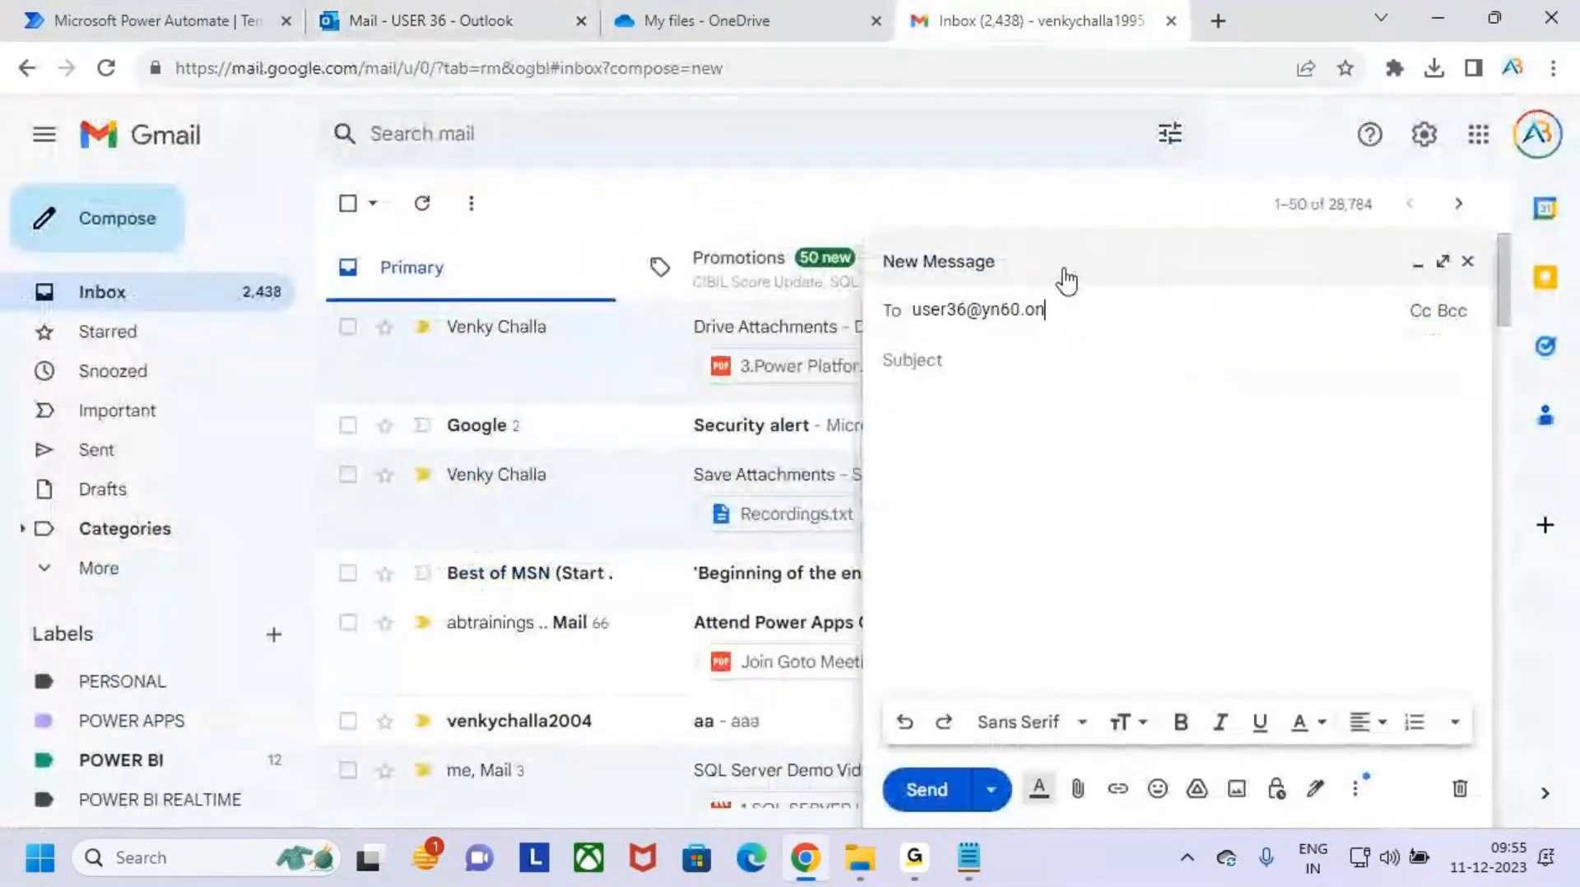
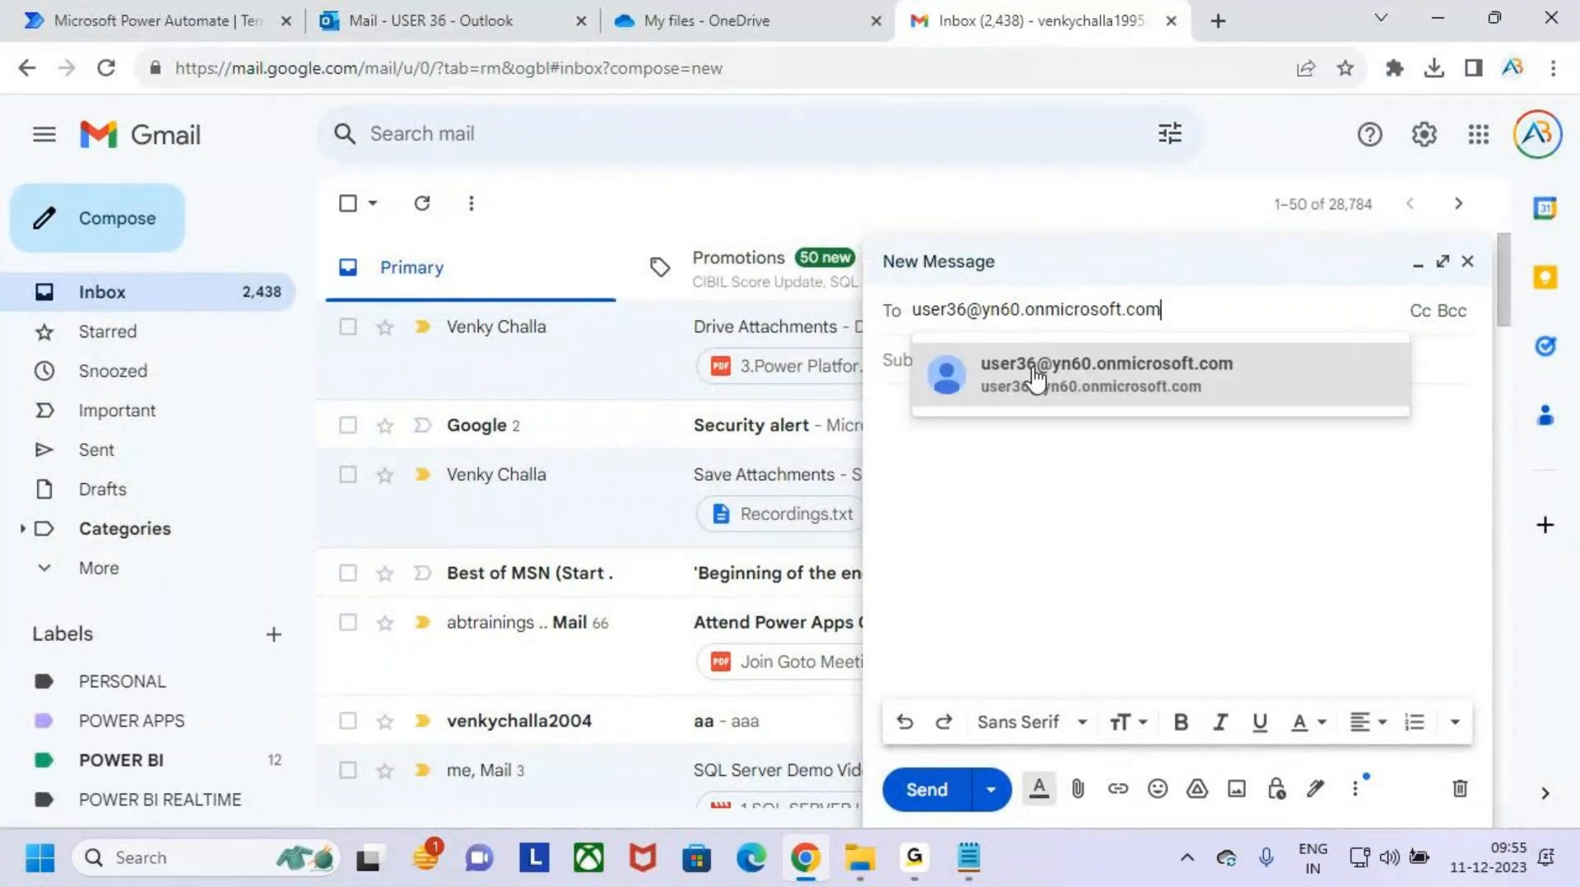
{"action": "left_click", "coordinate": [1078, 381]}
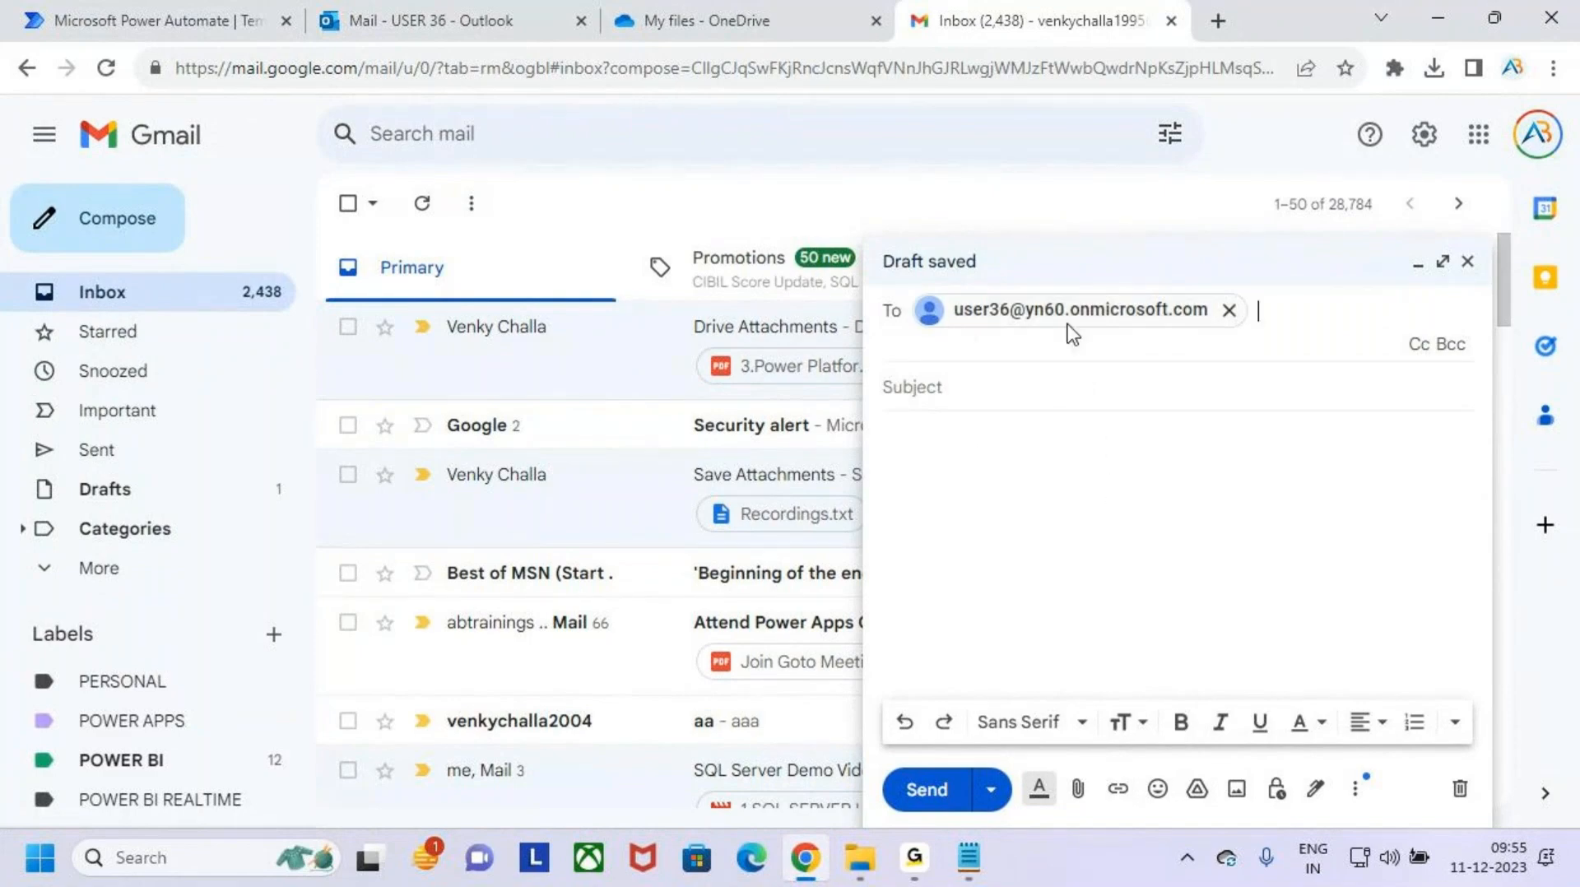
- Set the message subject to "Save Attachments on One Drive for Business"
{"action": "left_click", "coordinate": [994, 385]}
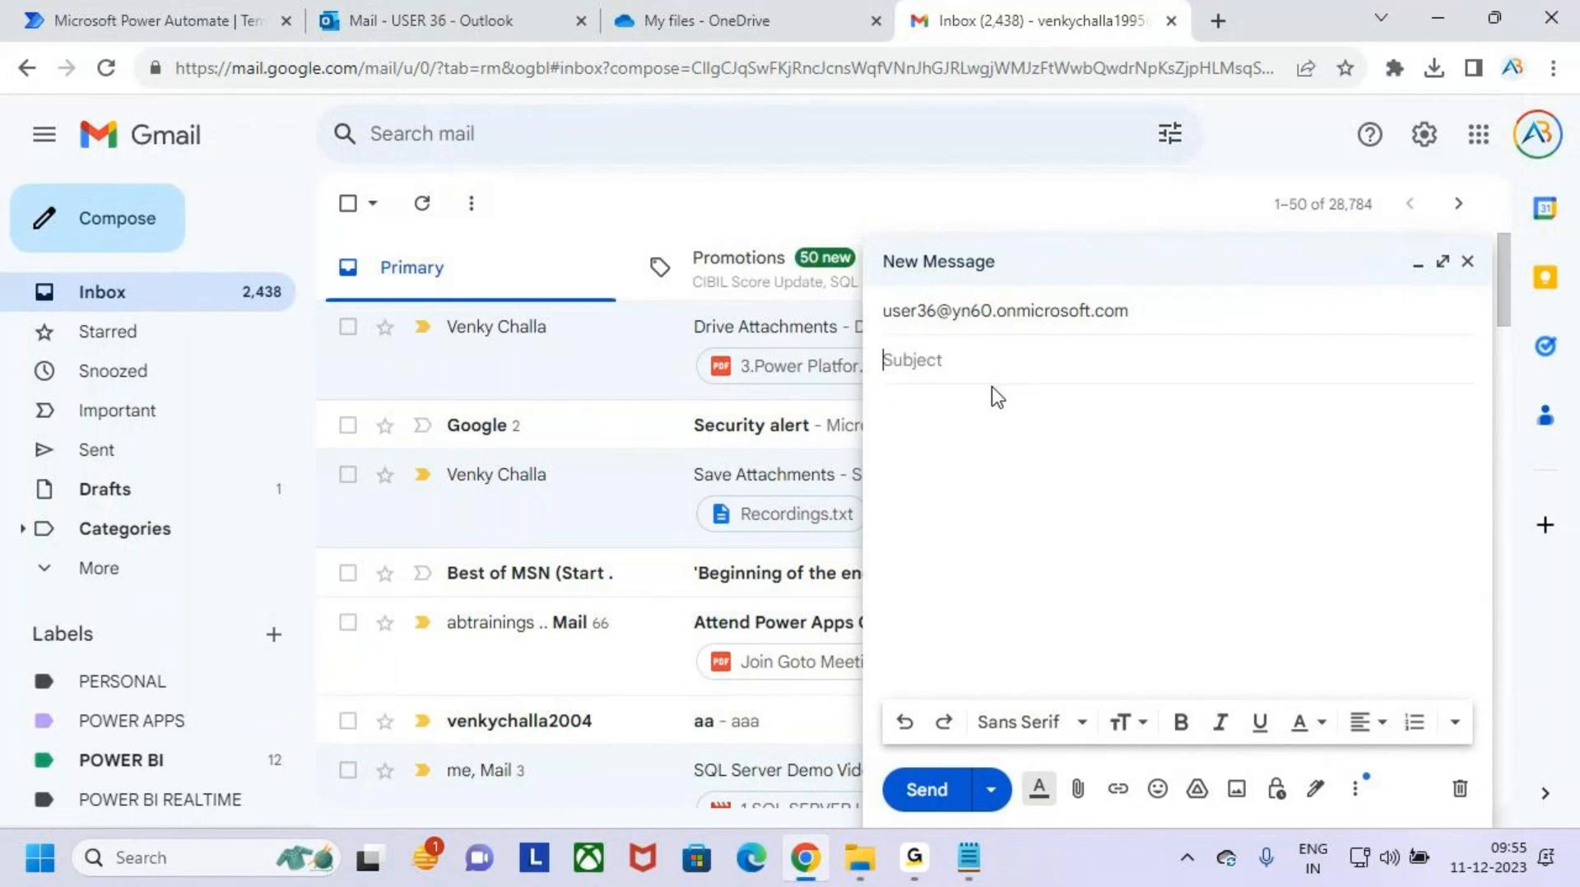
{"action": "type", "text": "Sa"}
{"action": "type", "text": "ve Attachmen"}
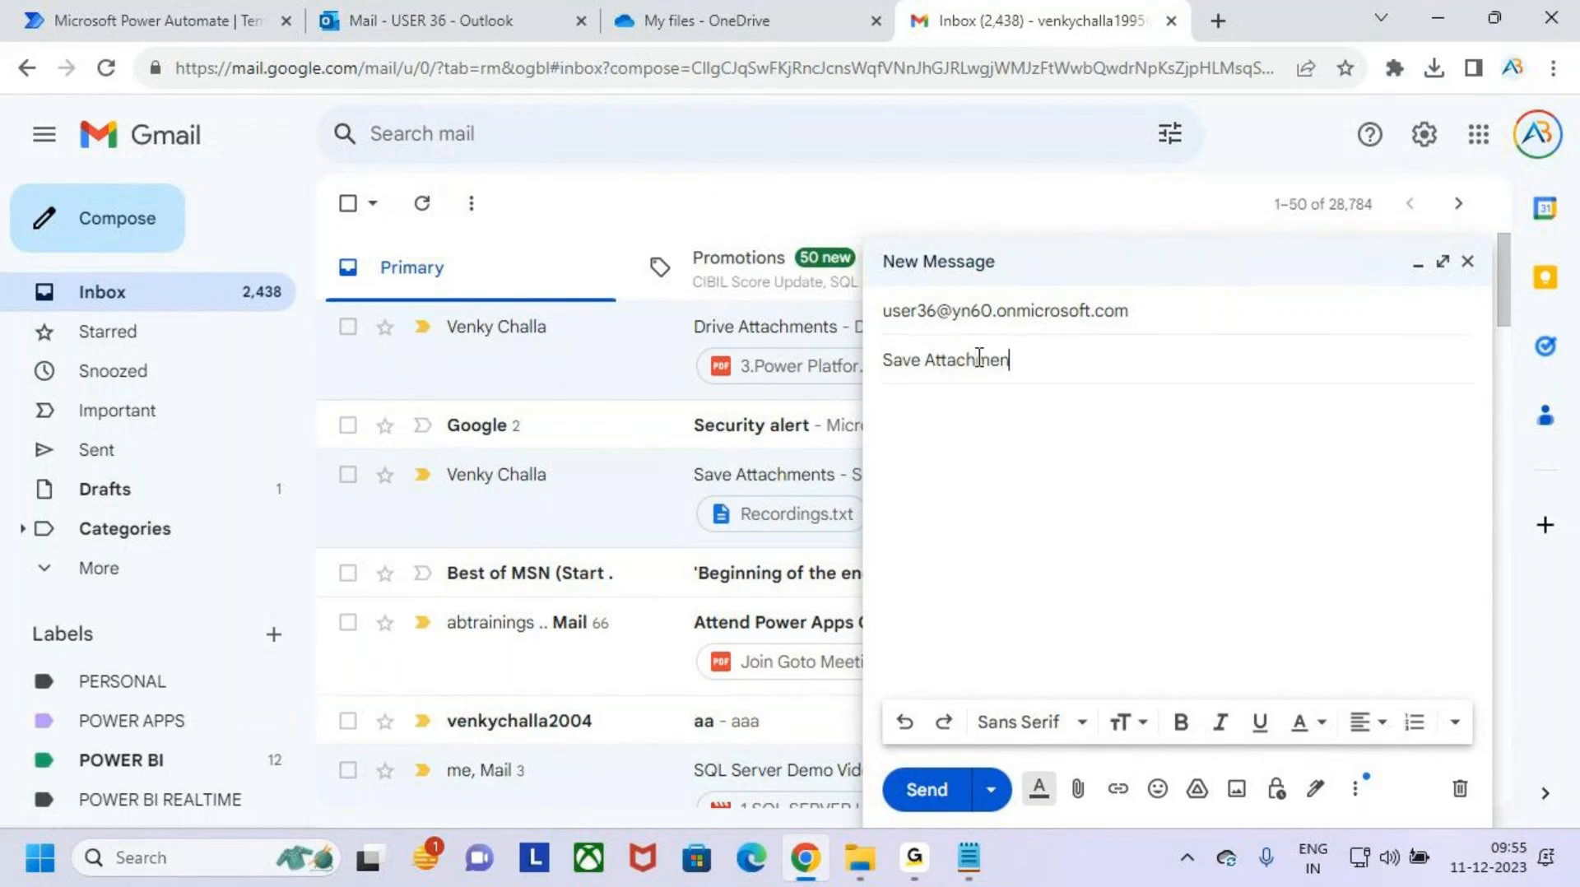
{"action": "type", "text": "ts on One Drive fo"}
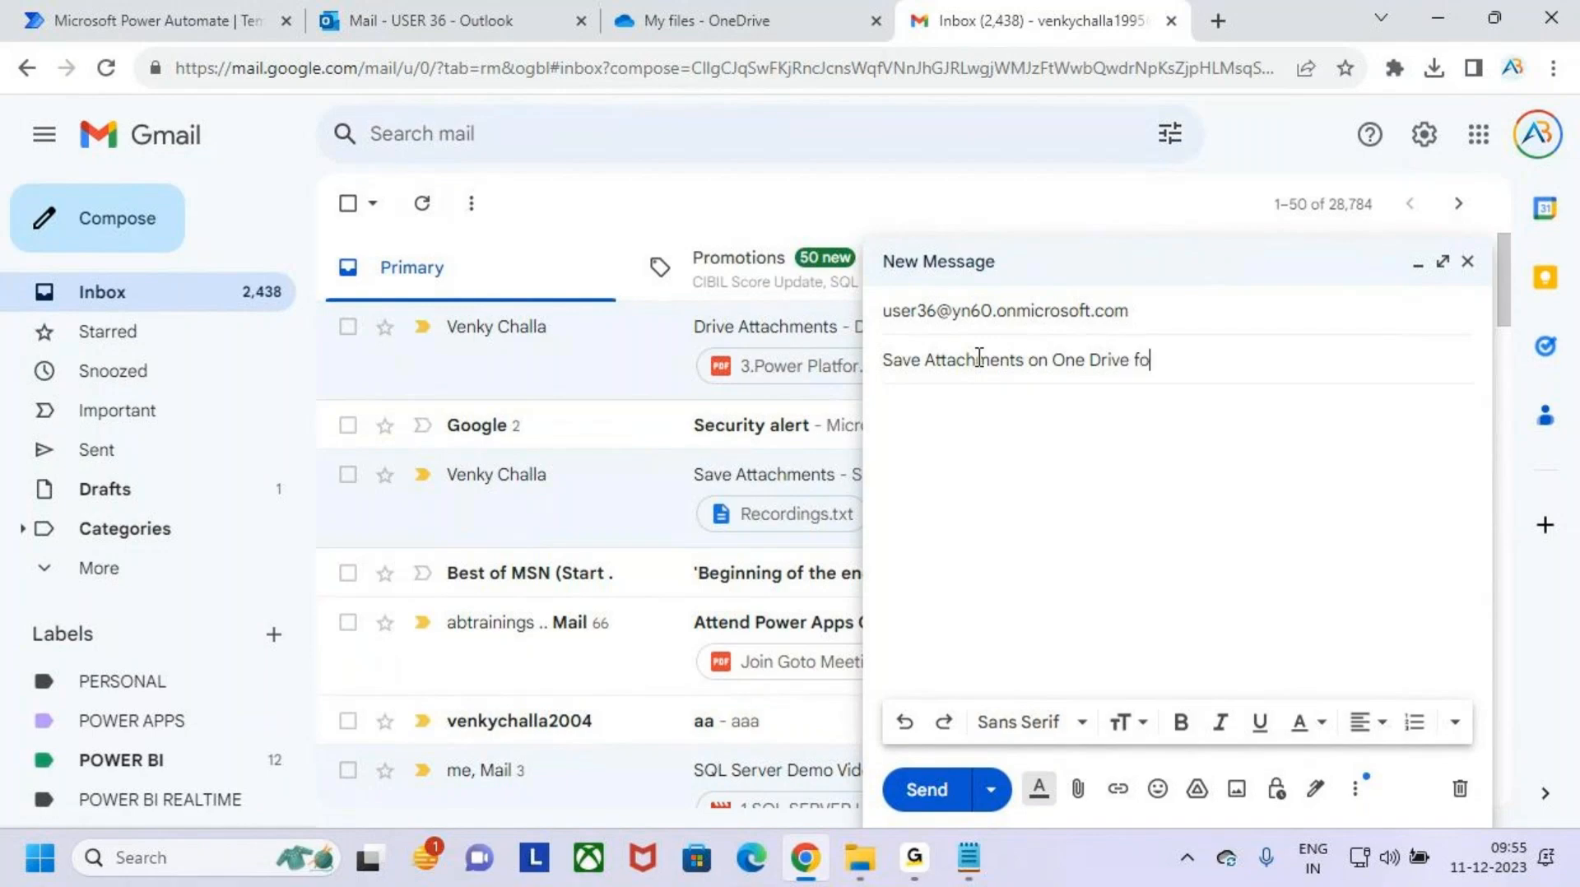
{"action": "type", "text": "r Business"}
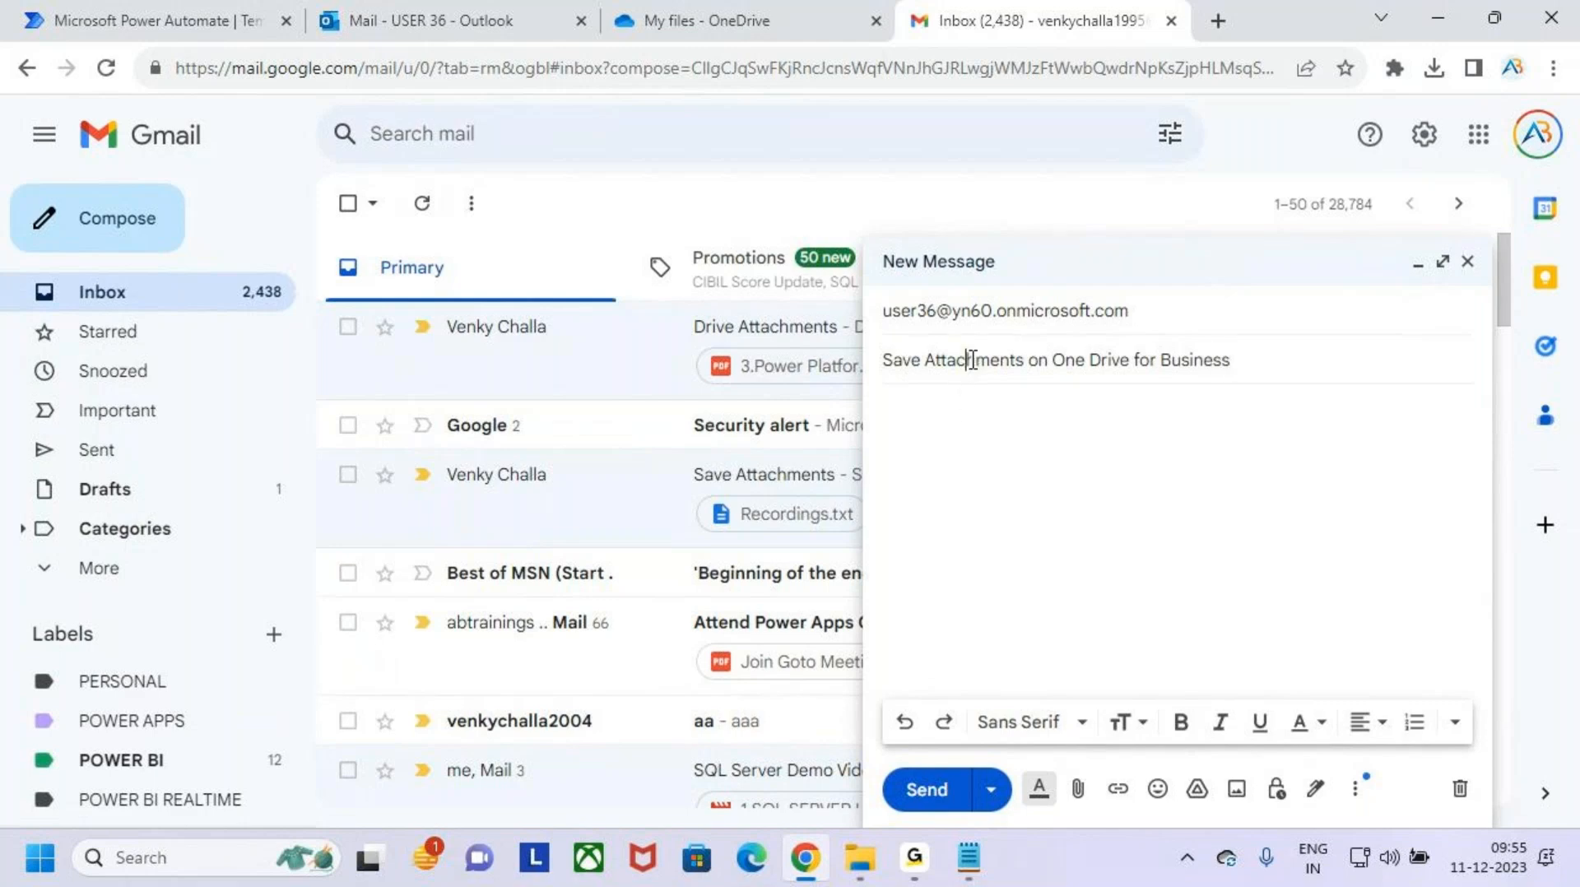
- Copy the subject text into the message body and attach the PDF "3.Power Platform Arichitecture" from the Demo folder
{"action": "triple_click", "coordinate": [971, 359]}
{"action": "key", "text": "ctrl+c"}
{"action": "left_click", "coordinate": [1005, 425]}
{"action": "key", "text": "ctrl+v"}
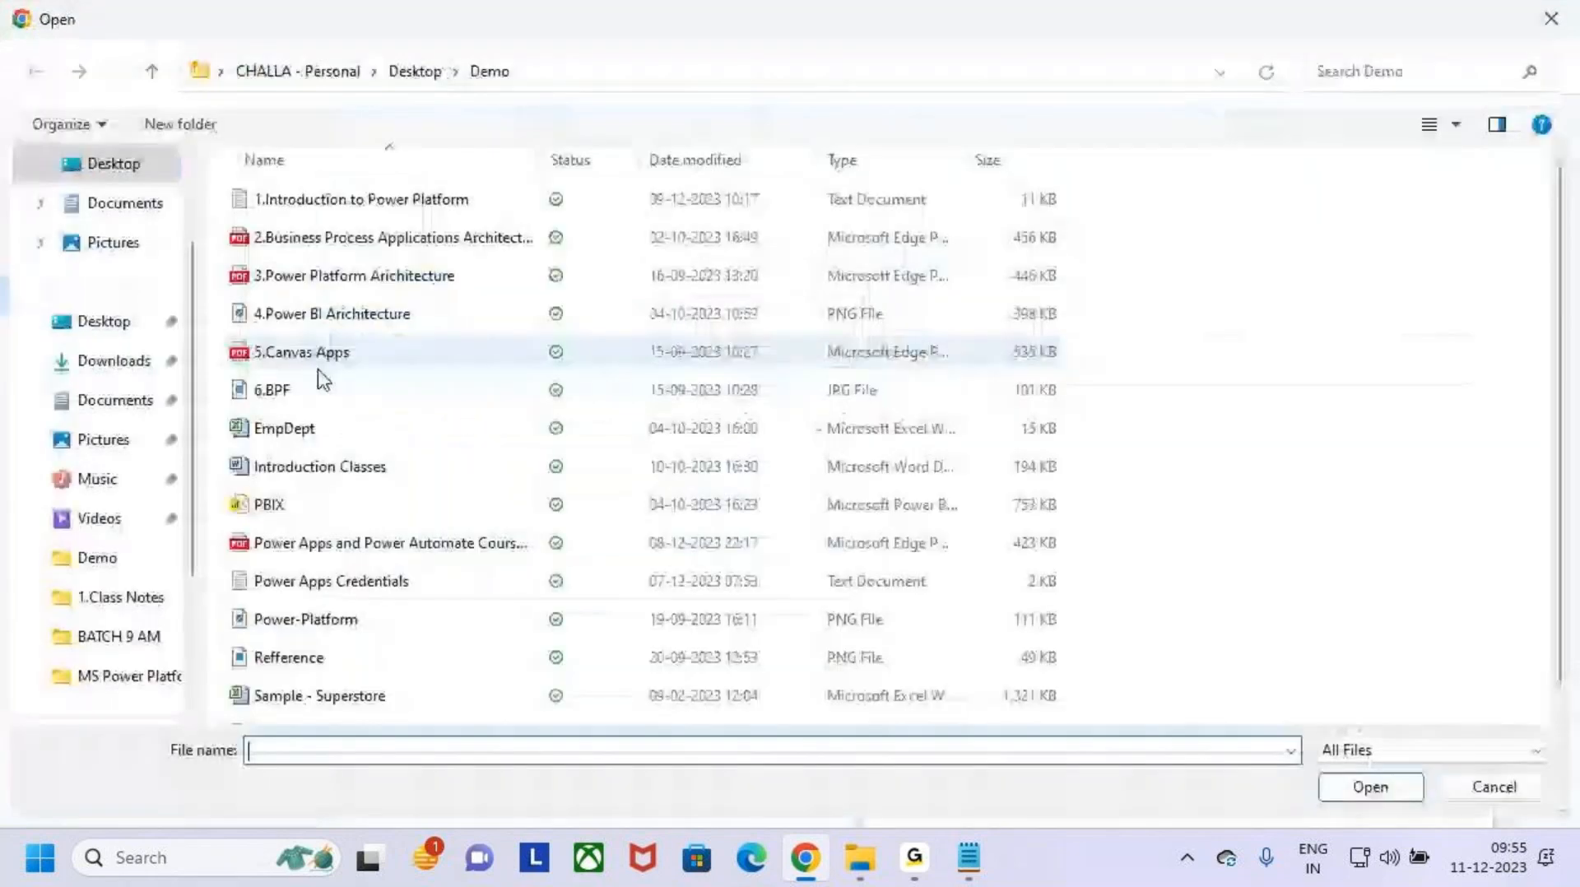
{"action": "left_click", "coordinate": [362, 279]}
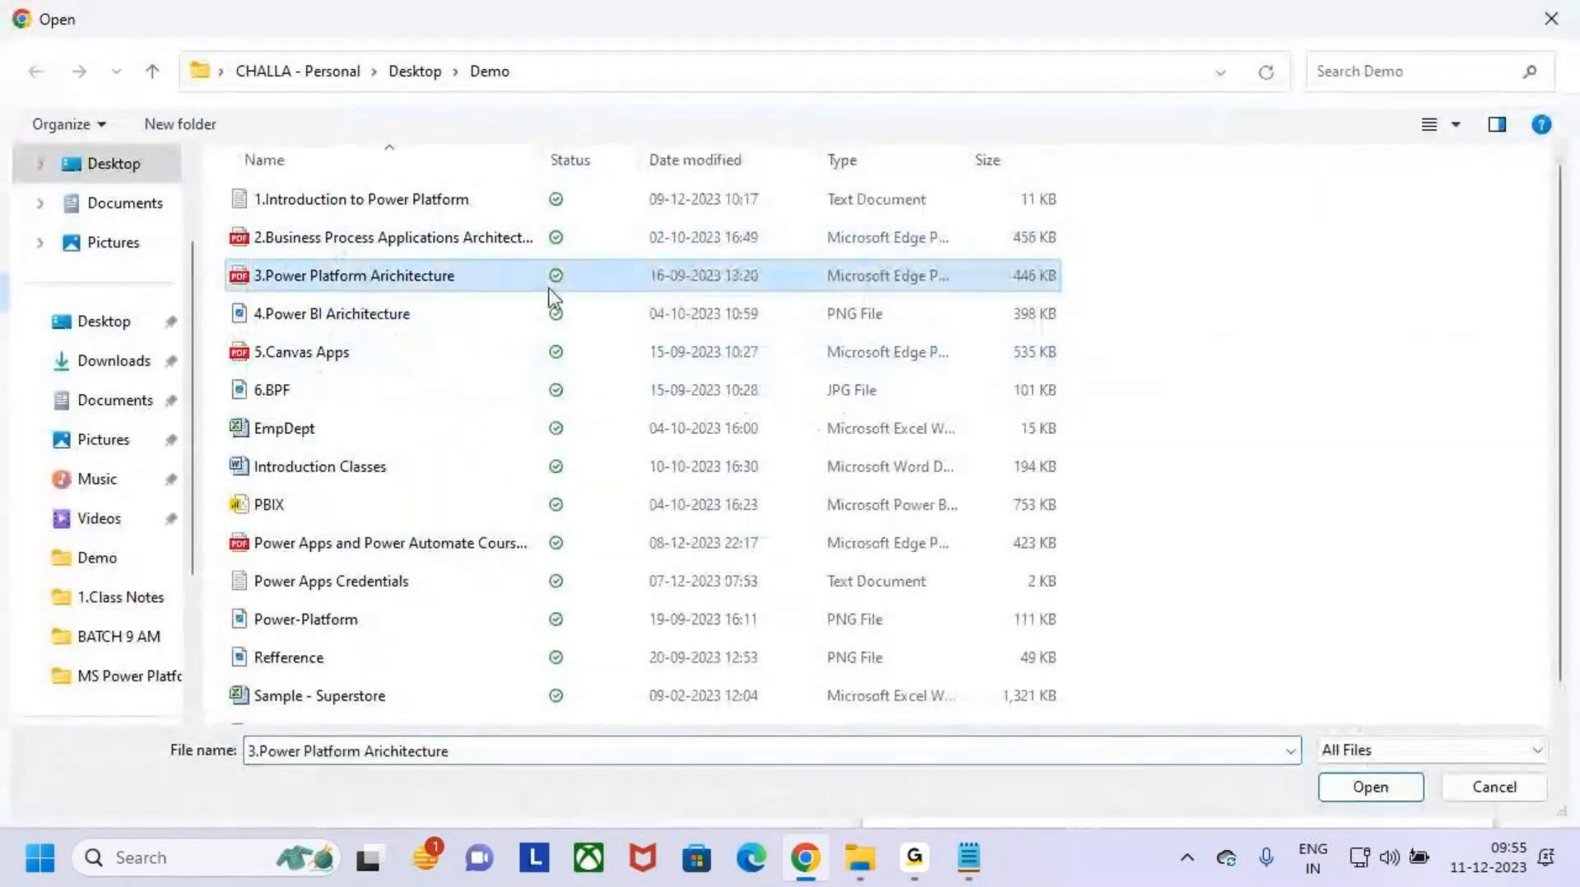
{"action": "left_click", "coordinate": [1395, 788]}
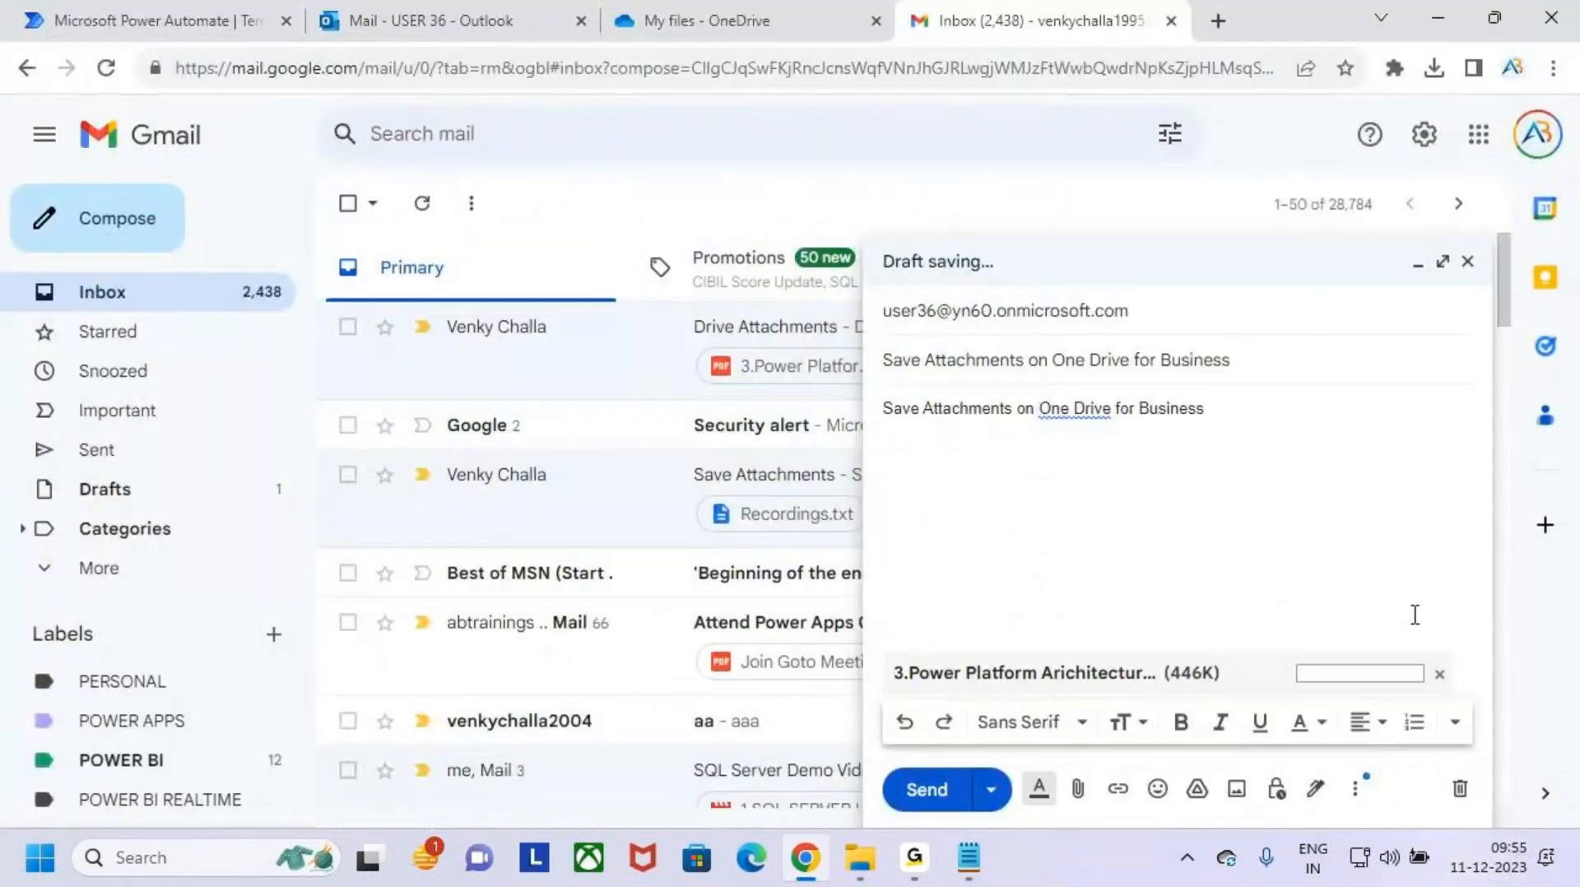
- Correct "One Drive" to "Onedrive" in the message body and check the recipient line, leaving the draft unsent
{"action": "left_click", "coordinate": [1086, 416]}
{"action": "left_click", "coordinate": [1112, 450]}
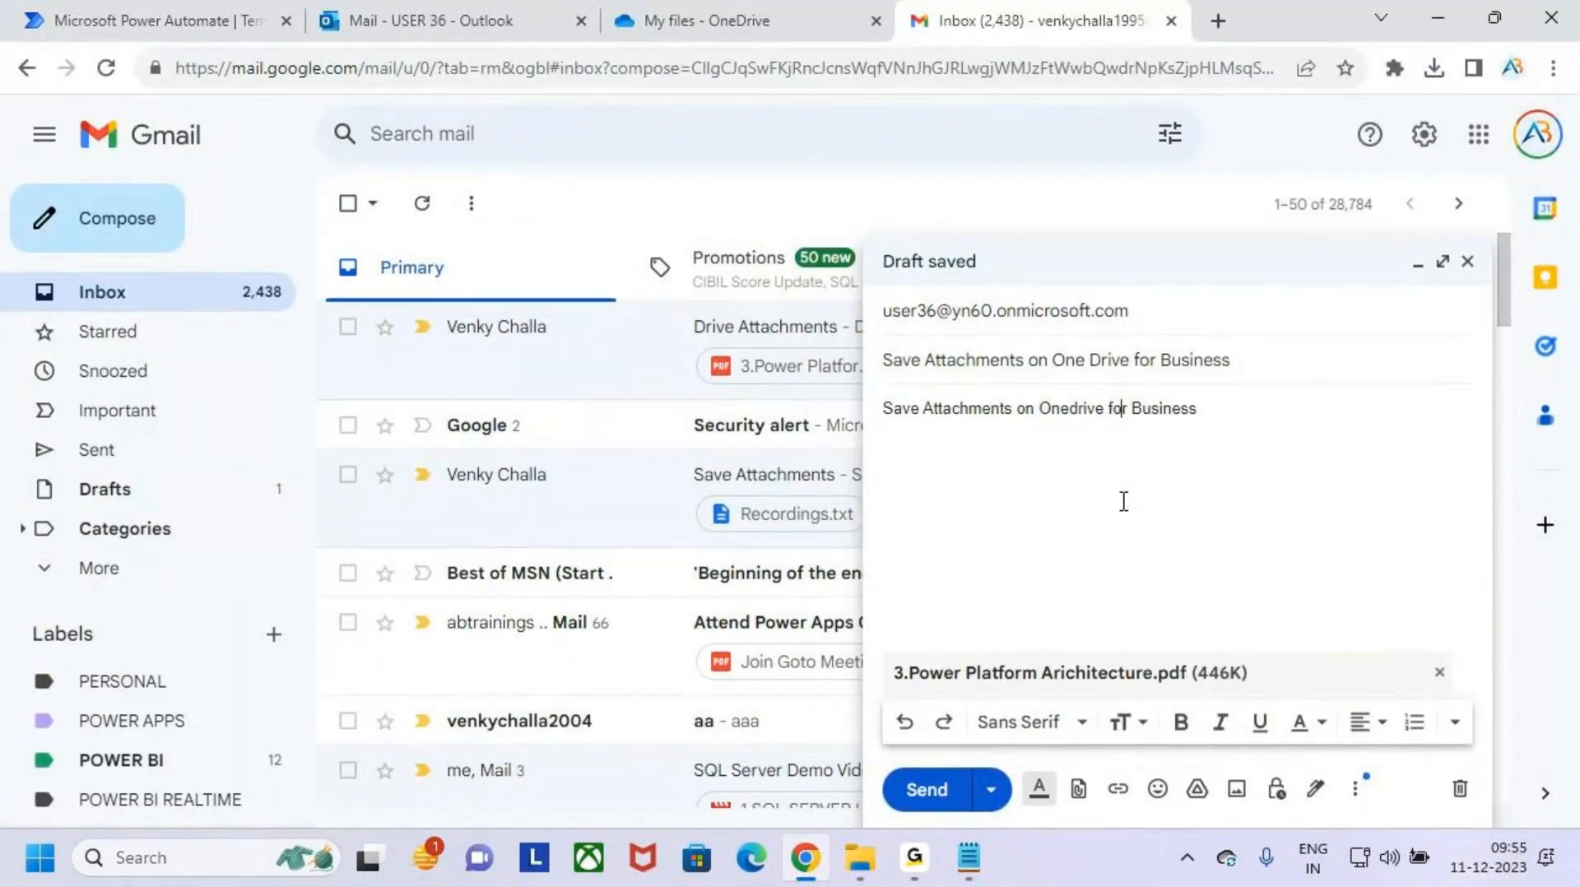
{"action": "left_click_drag", "start_coordinate": [876, 298], "coordinate": [1072, 323]}
{"action": "key", "text": "Escape"}
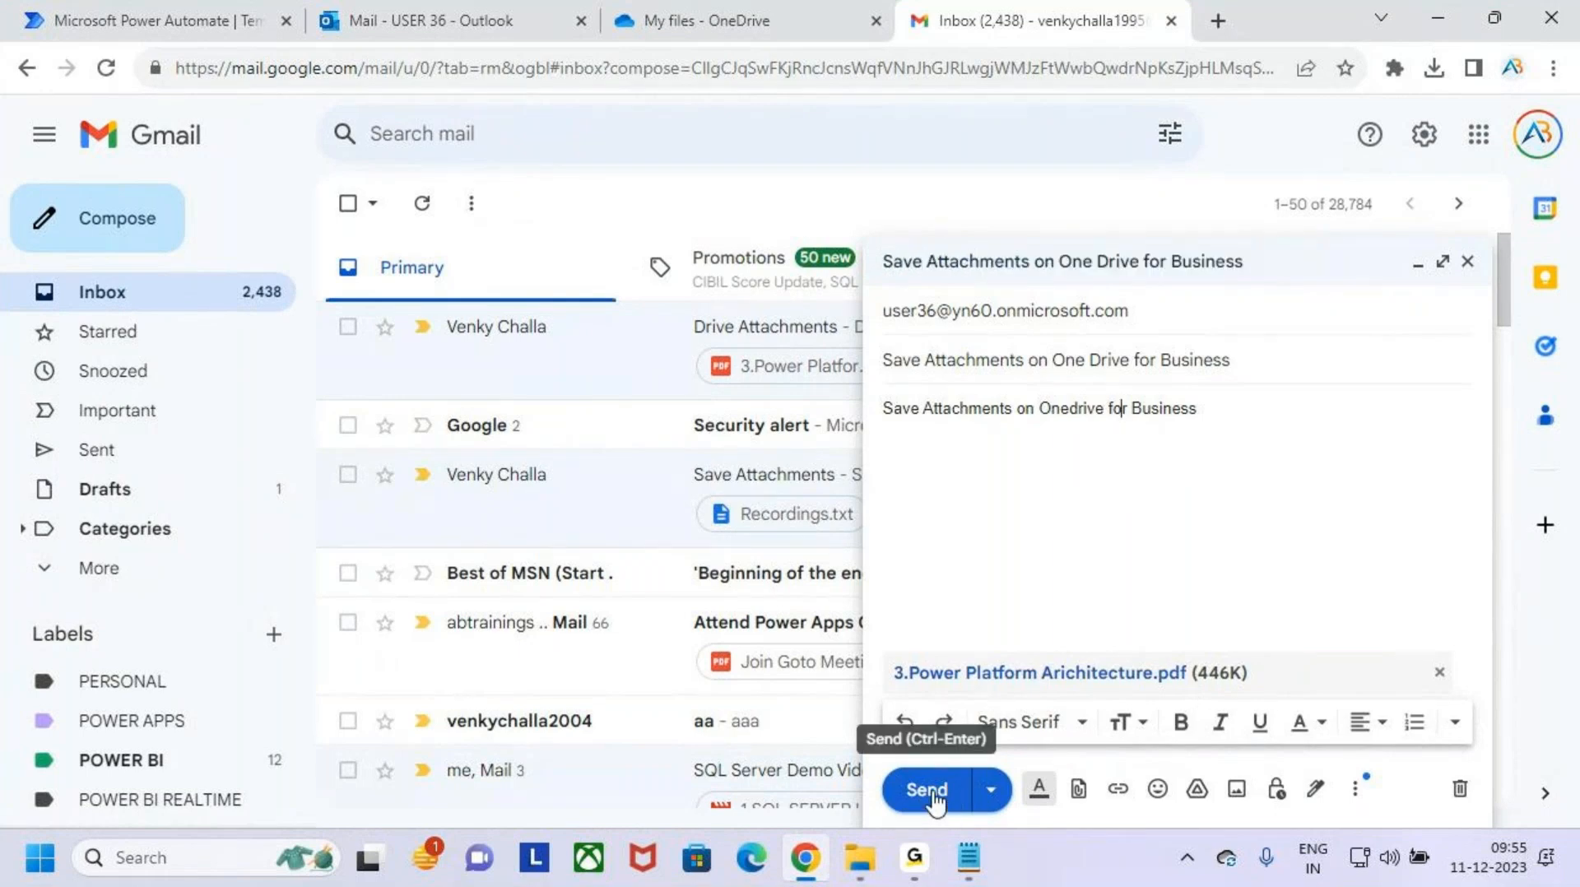
- Check the folders in OneDrive, and mark the "Send an email to responder when response submitted in Microsoft Forms" template in Power Automate
{"action": "left_click", "coordinate": [717, 20]}
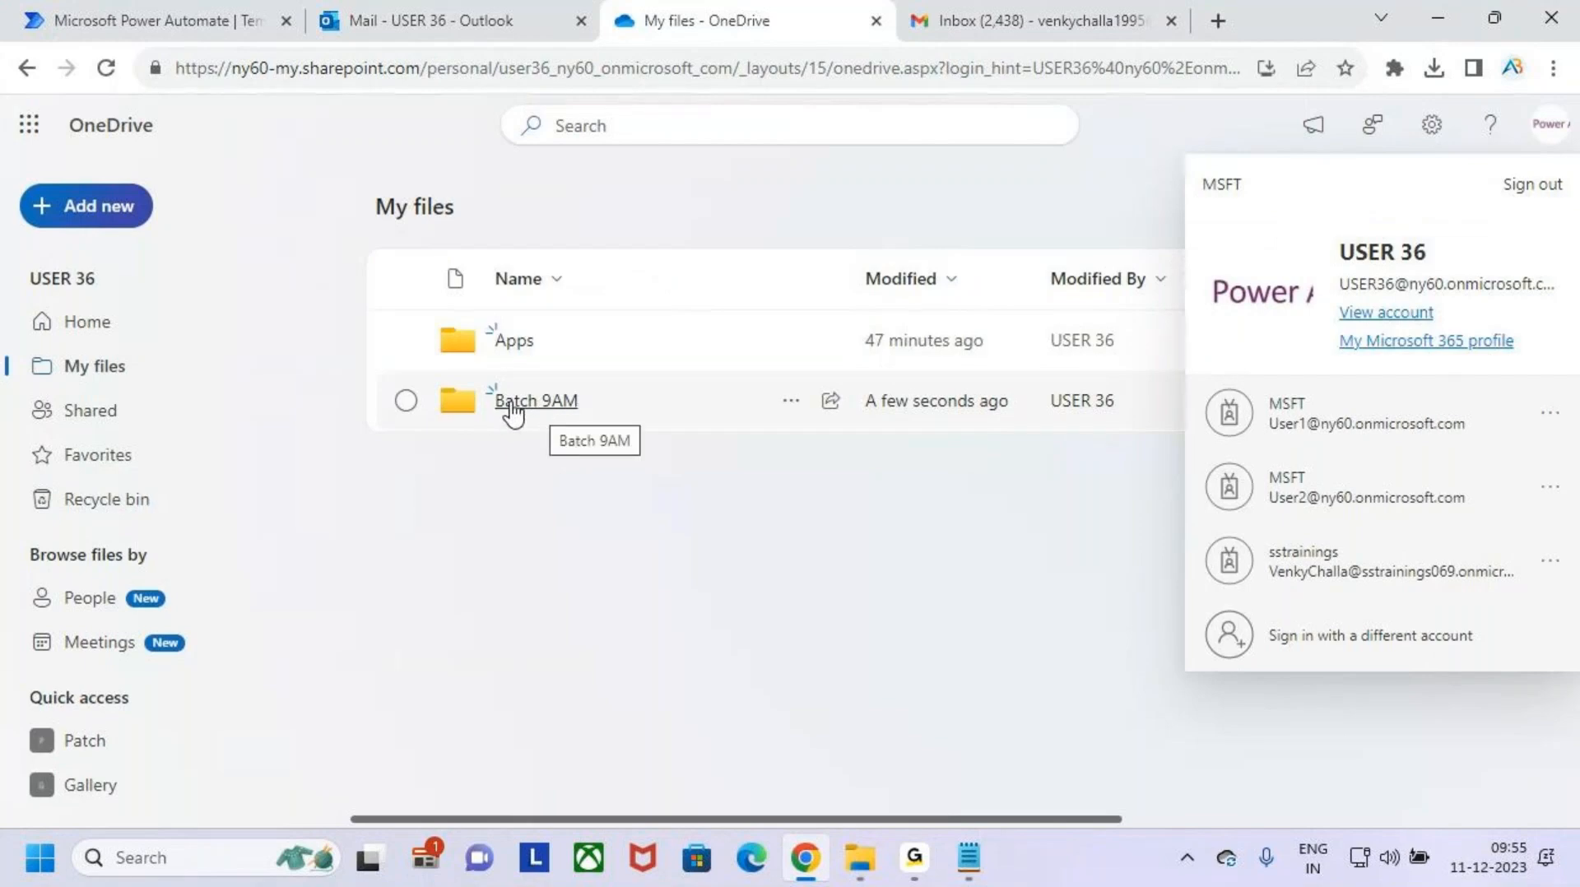
{"action": "left_click", "coordinate": [952, 467]}
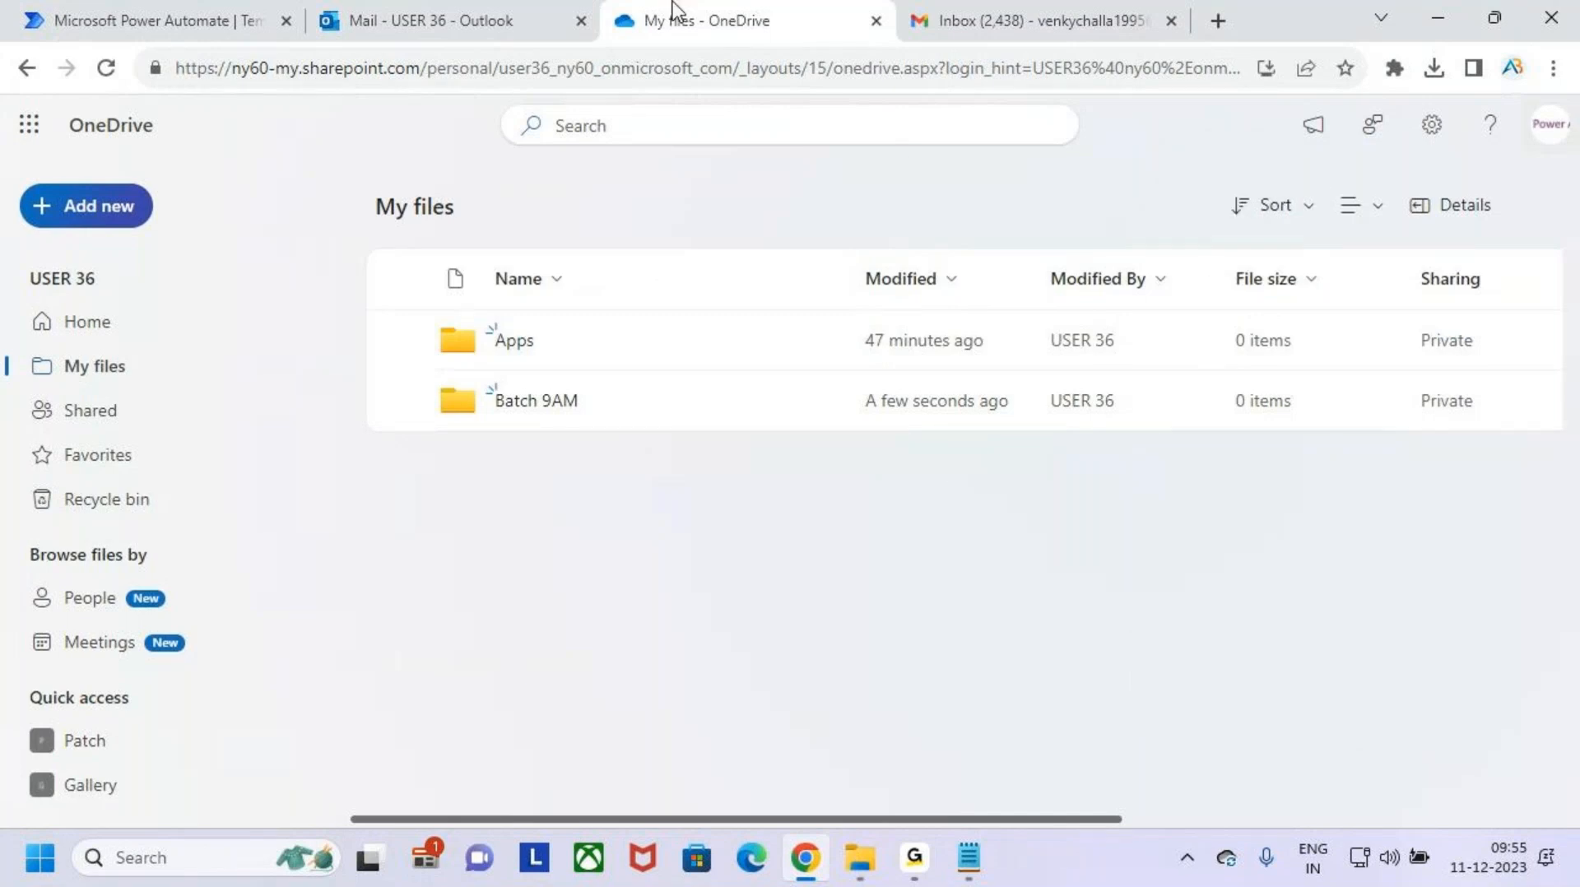
{"action": "left_click", "coordinate": [82, 24]}
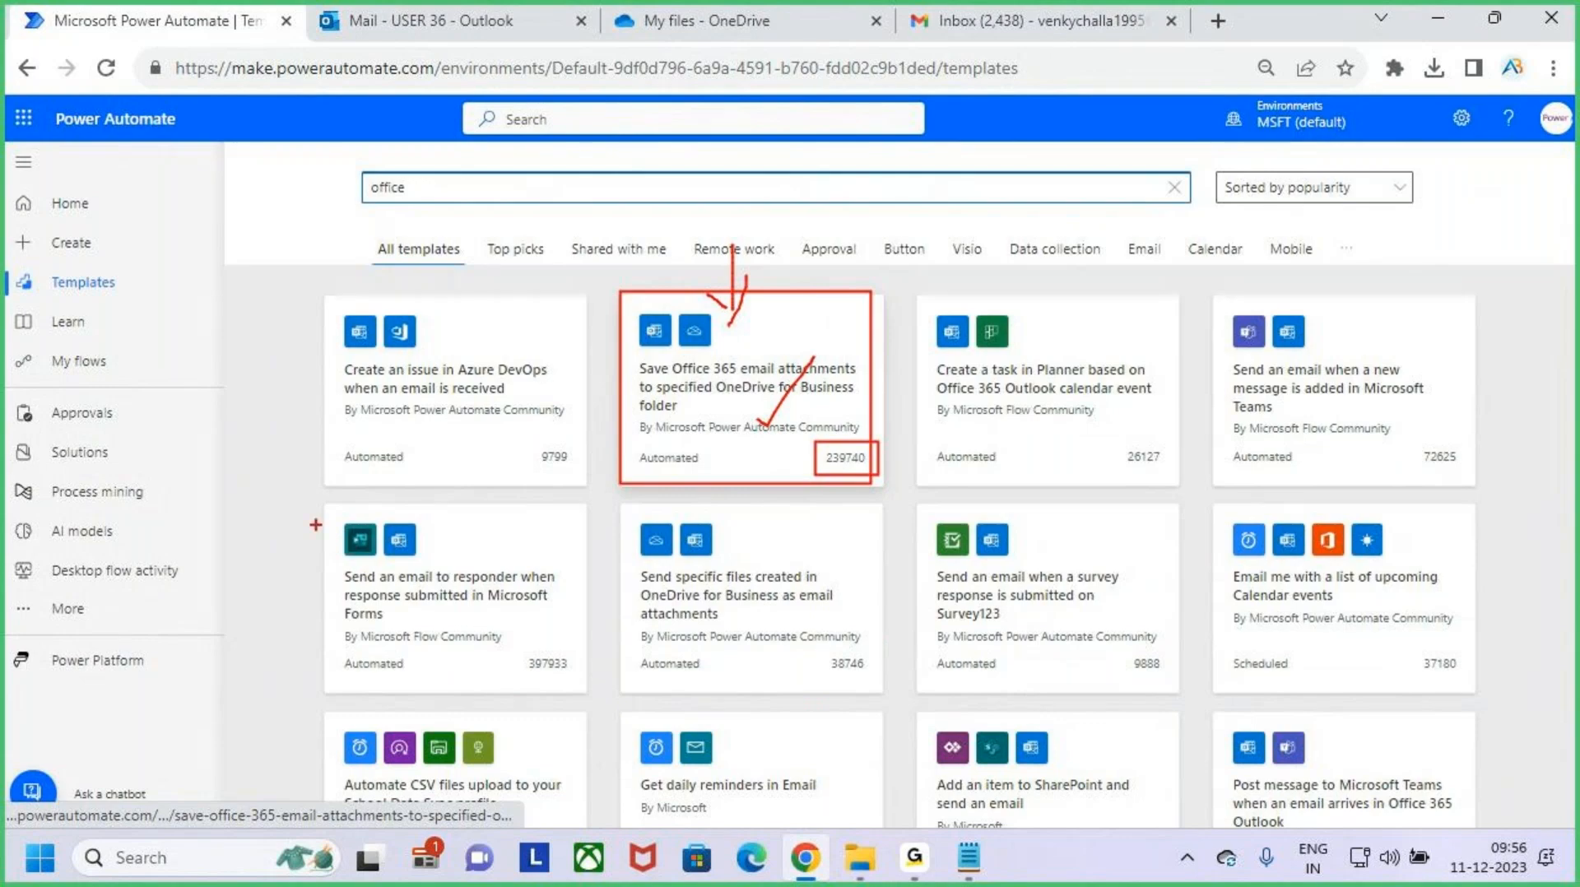
{"action": "mouse_move", "coordinate": [311, 512]}
{"action": "left_mouse_down"}
{"action": "mouse_move", "coordinate": [557, 680]}
{"action": "mouse_move", "coordinate": [599, 683]}
{"action": "left_mouse_up"}
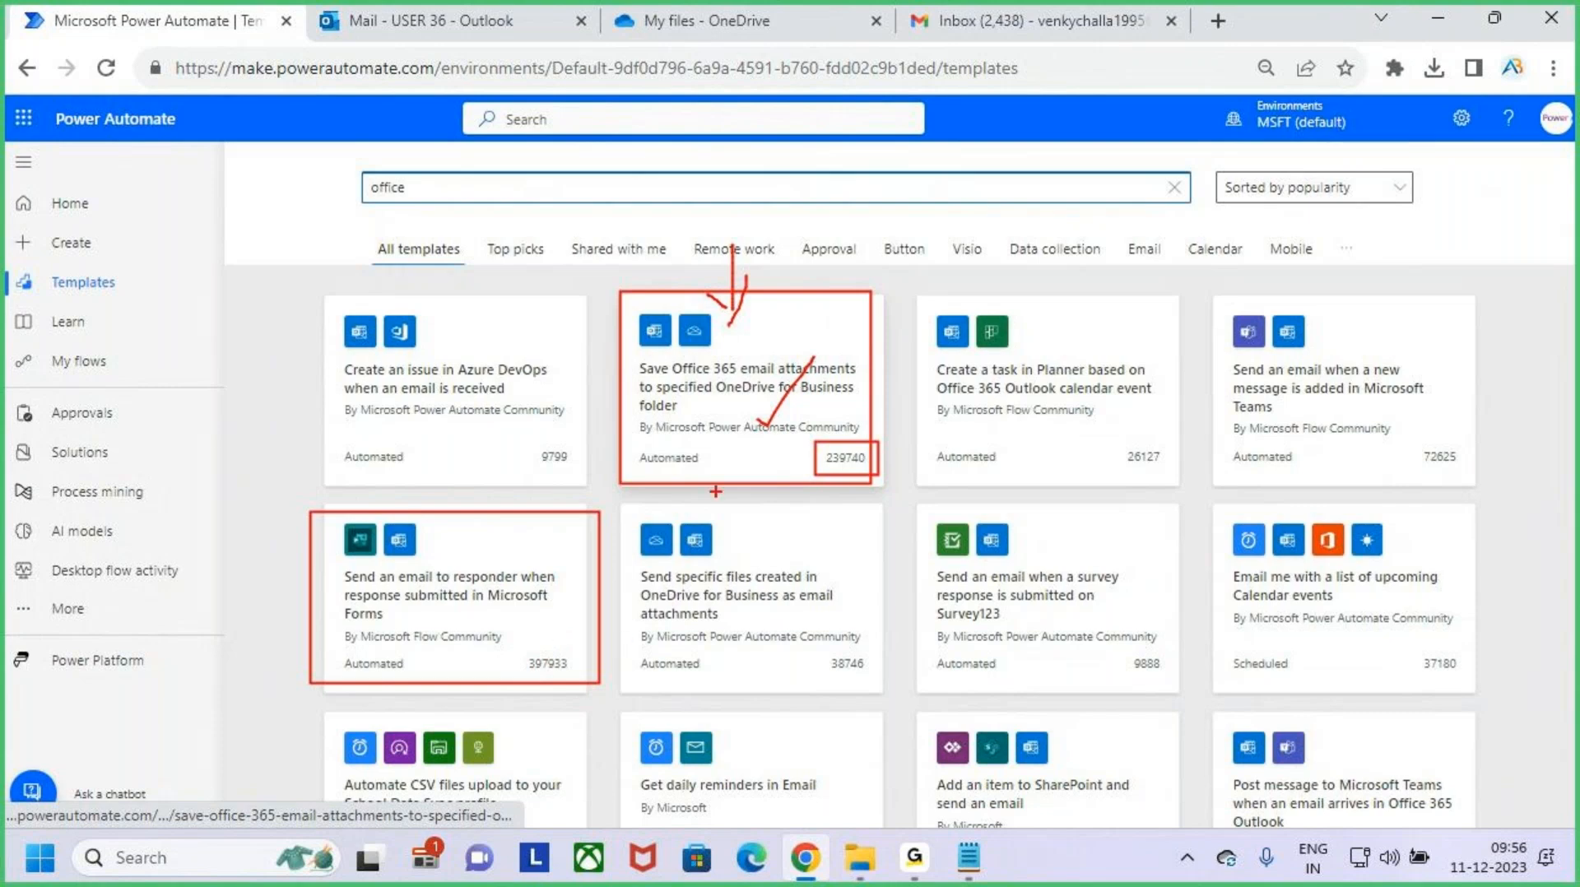
{"action": "key", "text": "Escape"}
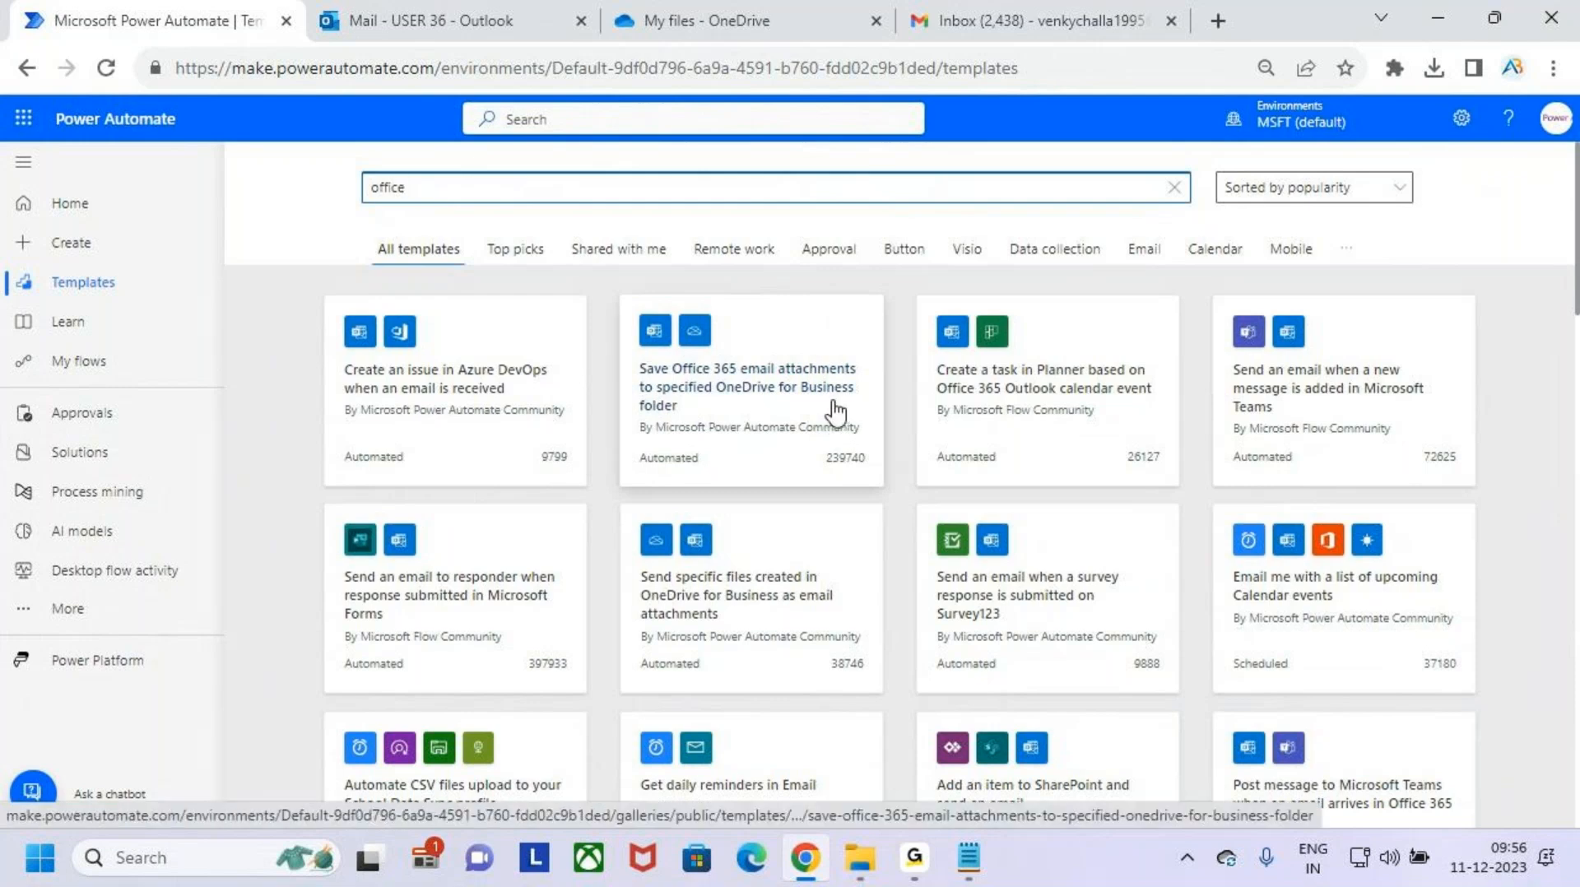
- Open the "Save Office 365 email attachments to specified OneDrive for Business folder" template and mark its Office 365 Outlook and OneDrive for Business connections
{"action": "left_click", "coordinate": [817, 370]}
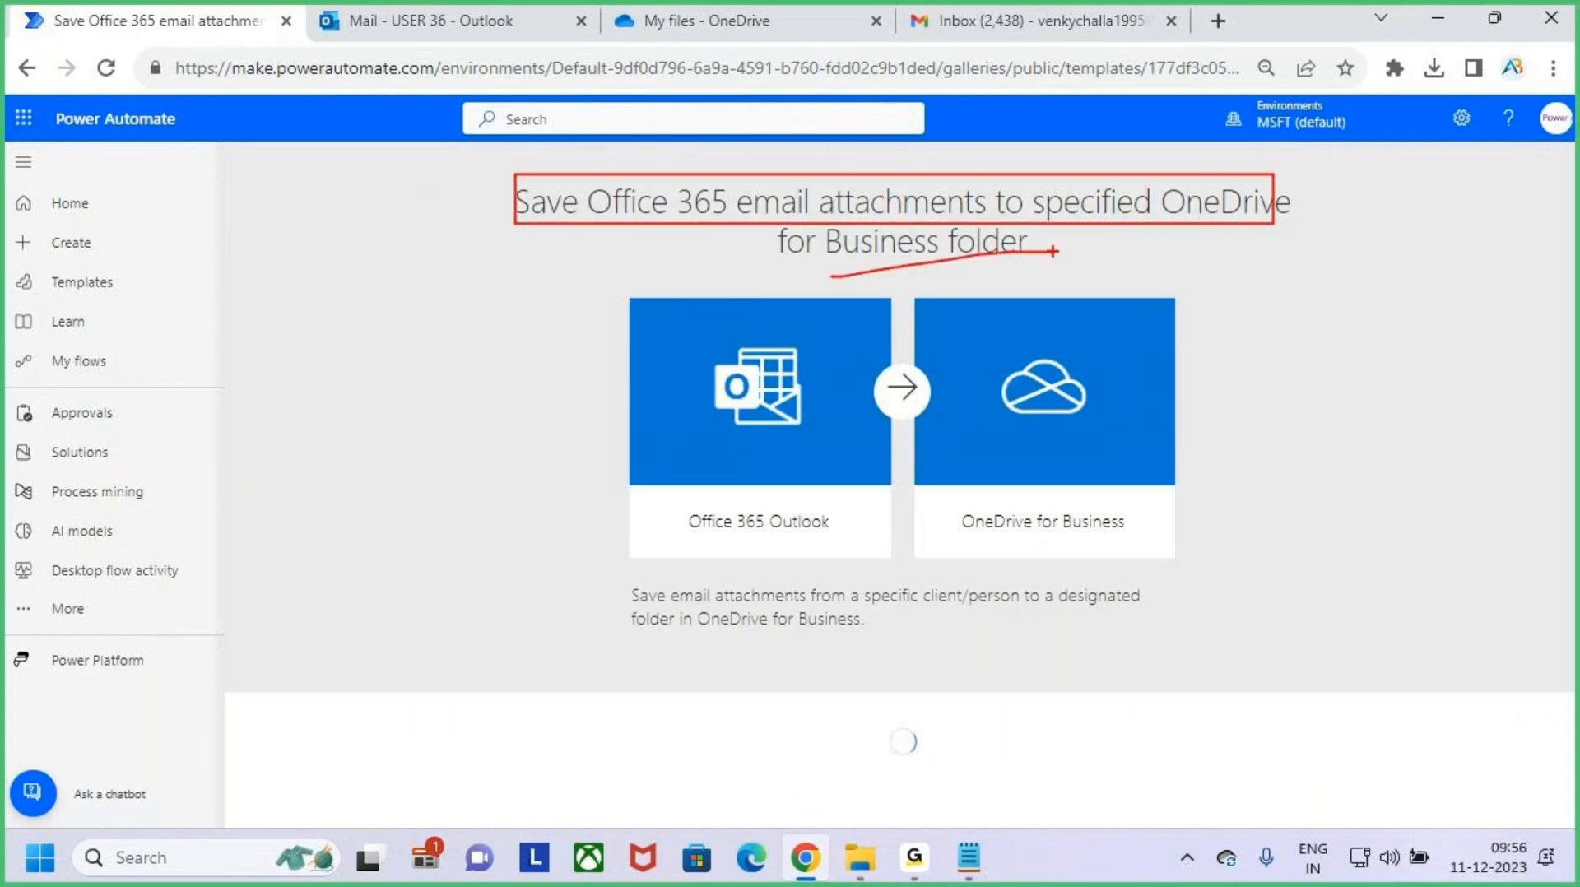
{"action": "scroll", "coordinate": [934, 701], "scroll_direction": "down", "scroll_amount": 2}
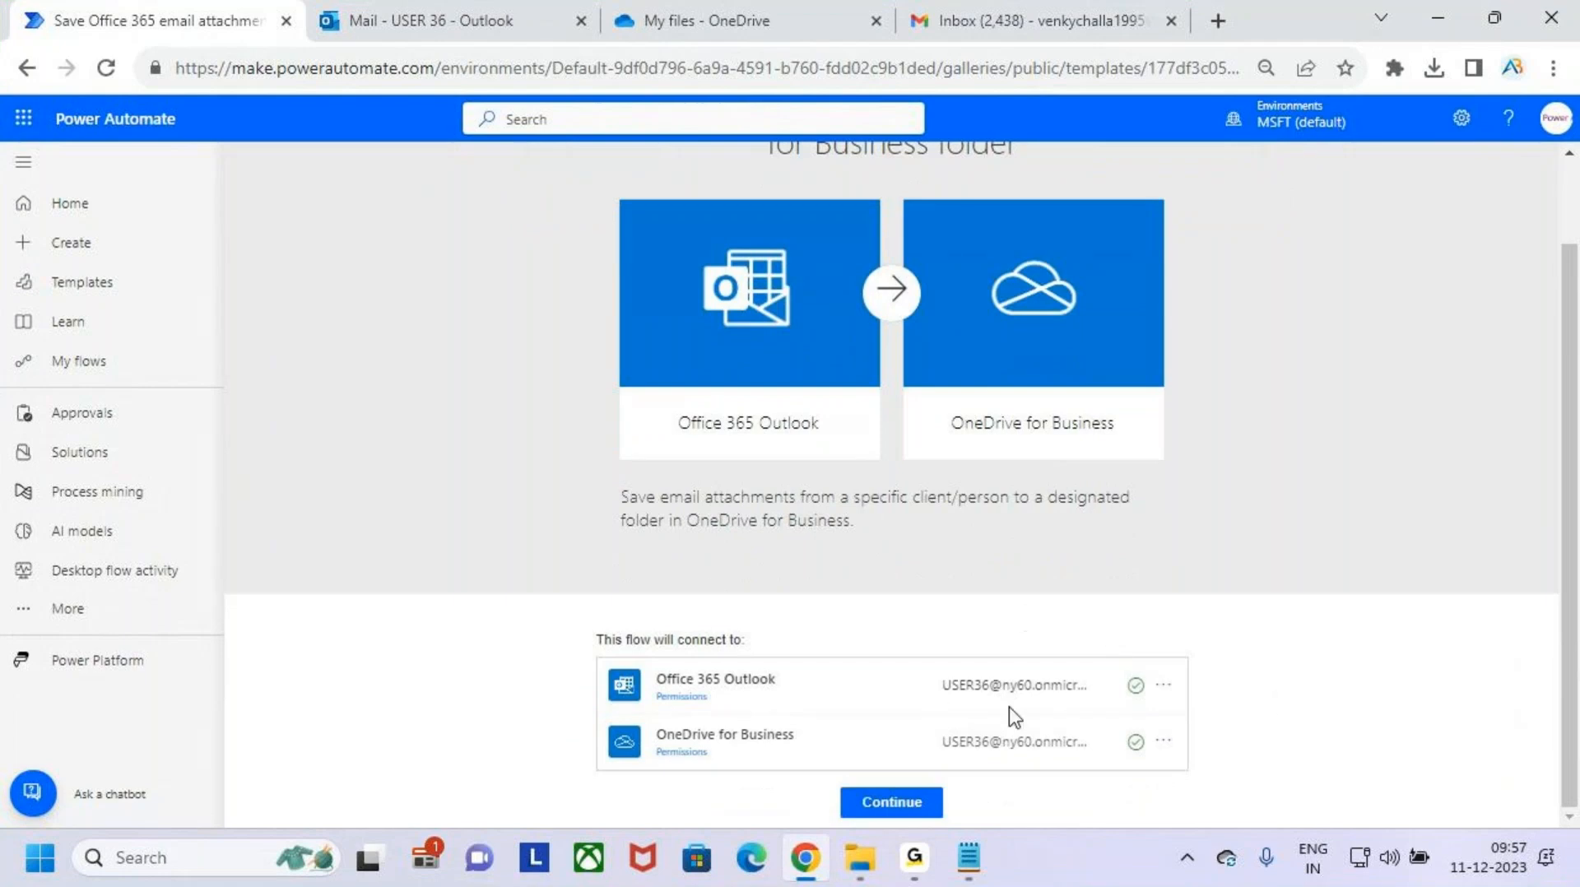
{"action": "key", "text": "ctrl+2"}
{"action": "left_click_drag", "start_coordinate": [692, 697], "coordinate": [760, 697]}
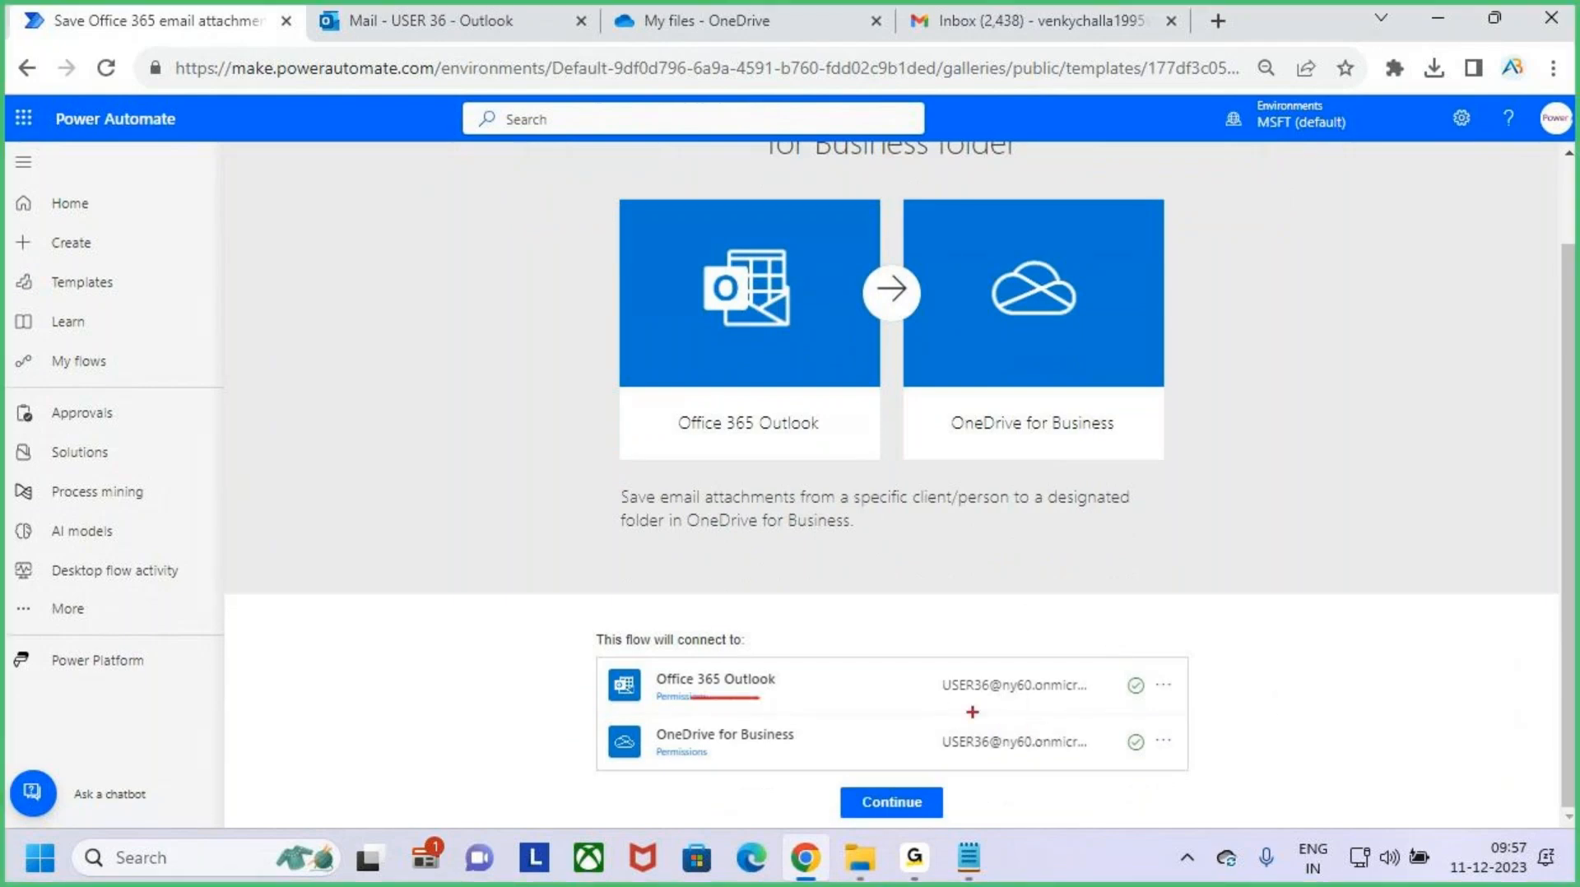
{"action": "left_click_drag", "start_coordinate": [947, 704], "coordinate": [1048, 701]}
{"action": "left_click_drag", "start_coordinate": [728, 751], "coordinate": [762, 751]}
{"action": "left_click_drag", "start_coordinate": [958, 761], "coordinate": [1041, 760]}
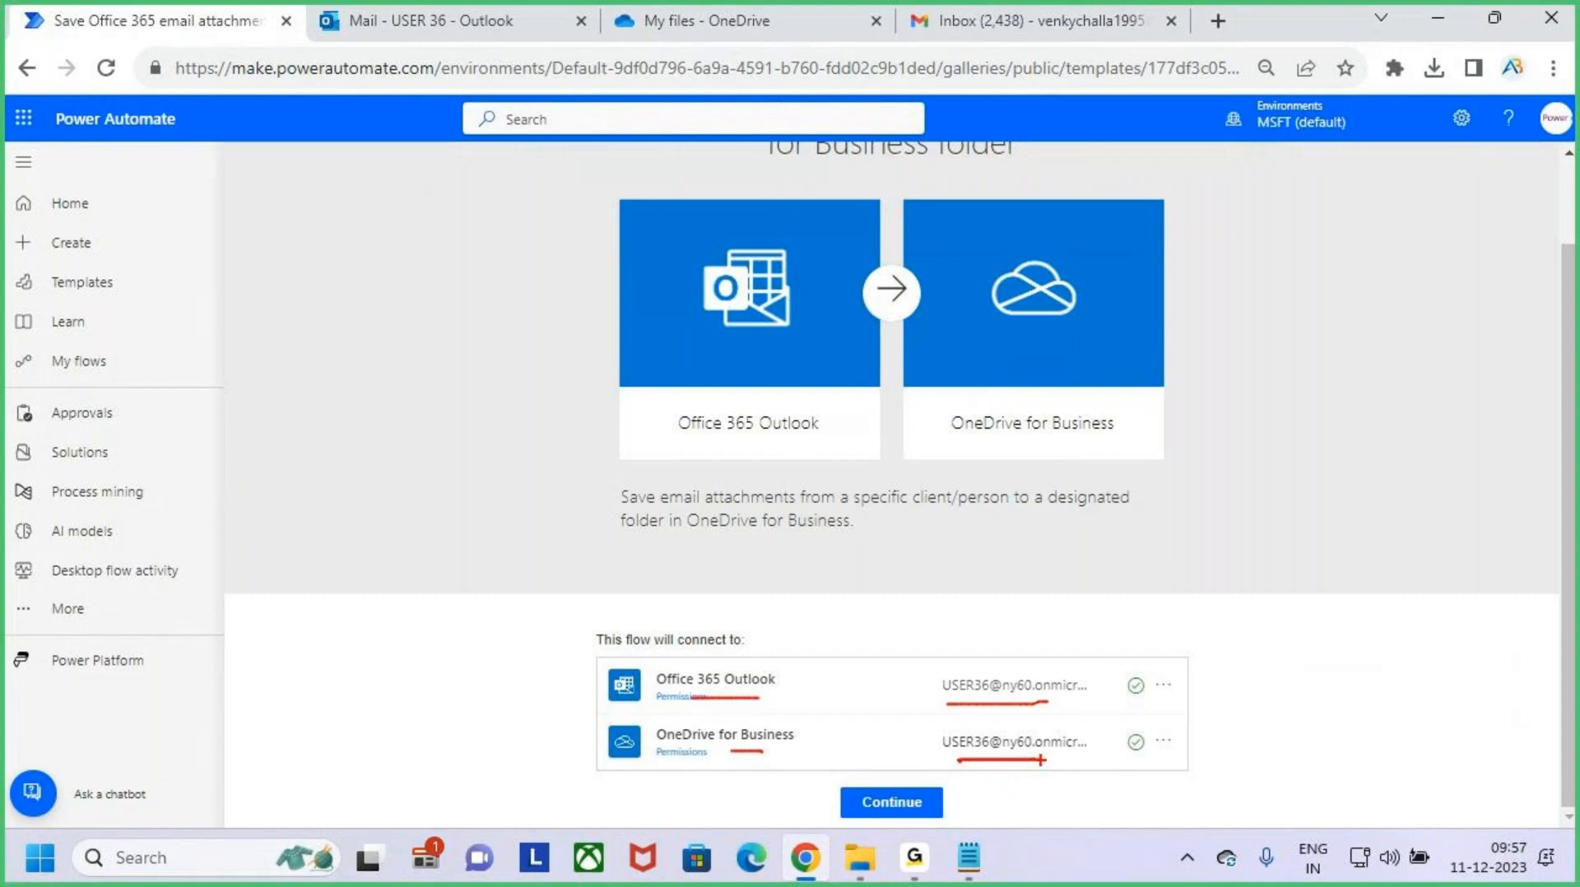
{"action": "key", "text": "Escape"}
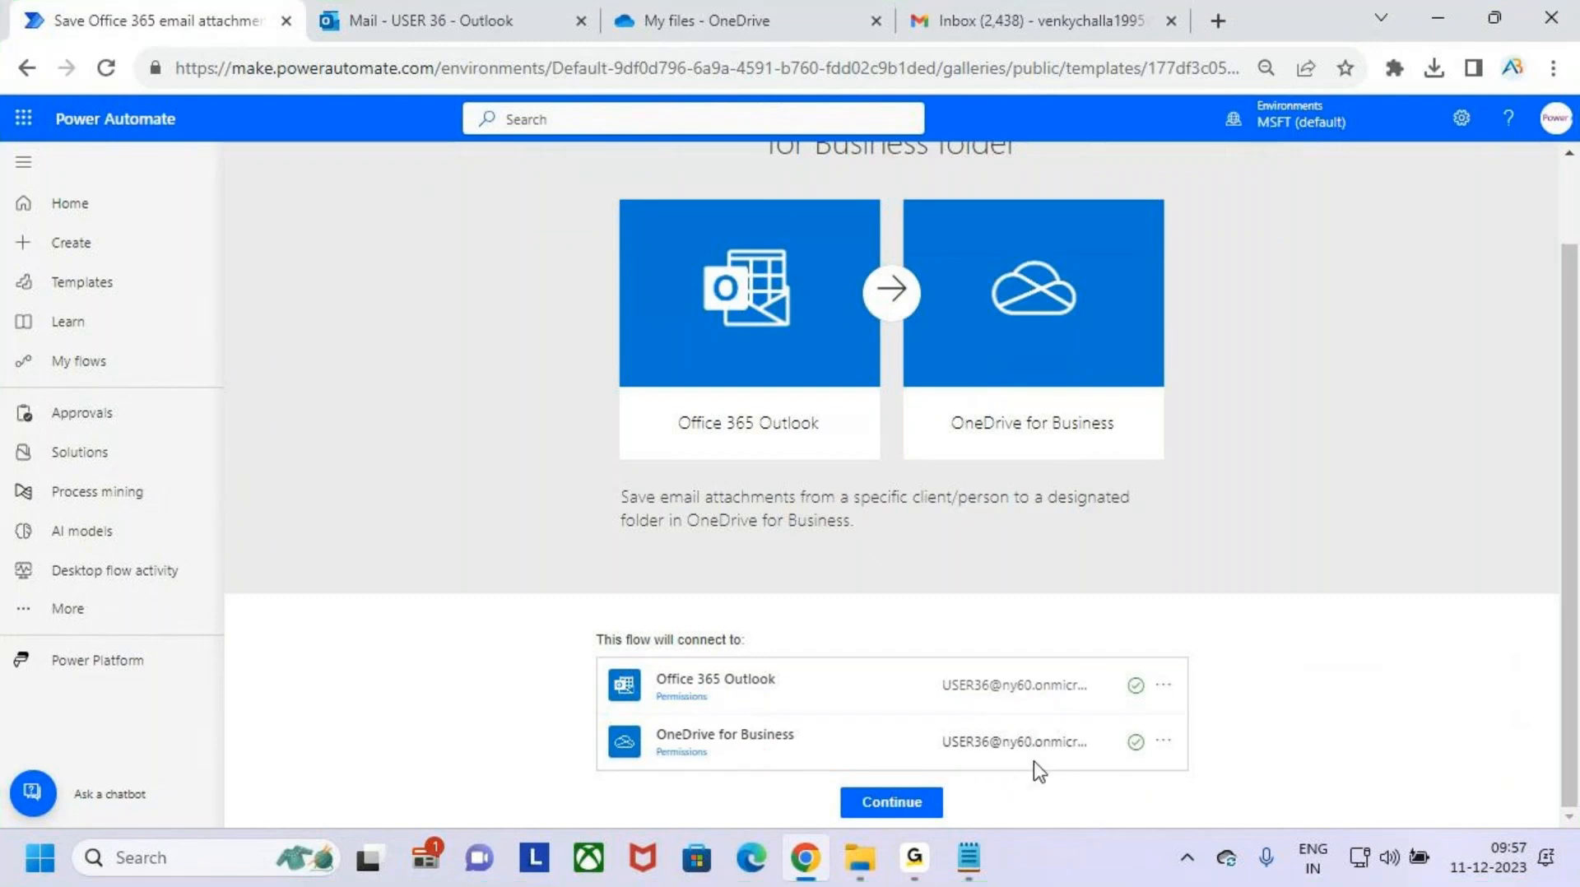
- Continue with the connected accounts into the flow designer and review the trigger, condition and both branches
{"action": "left_click", "coordinate": [913, 810]}
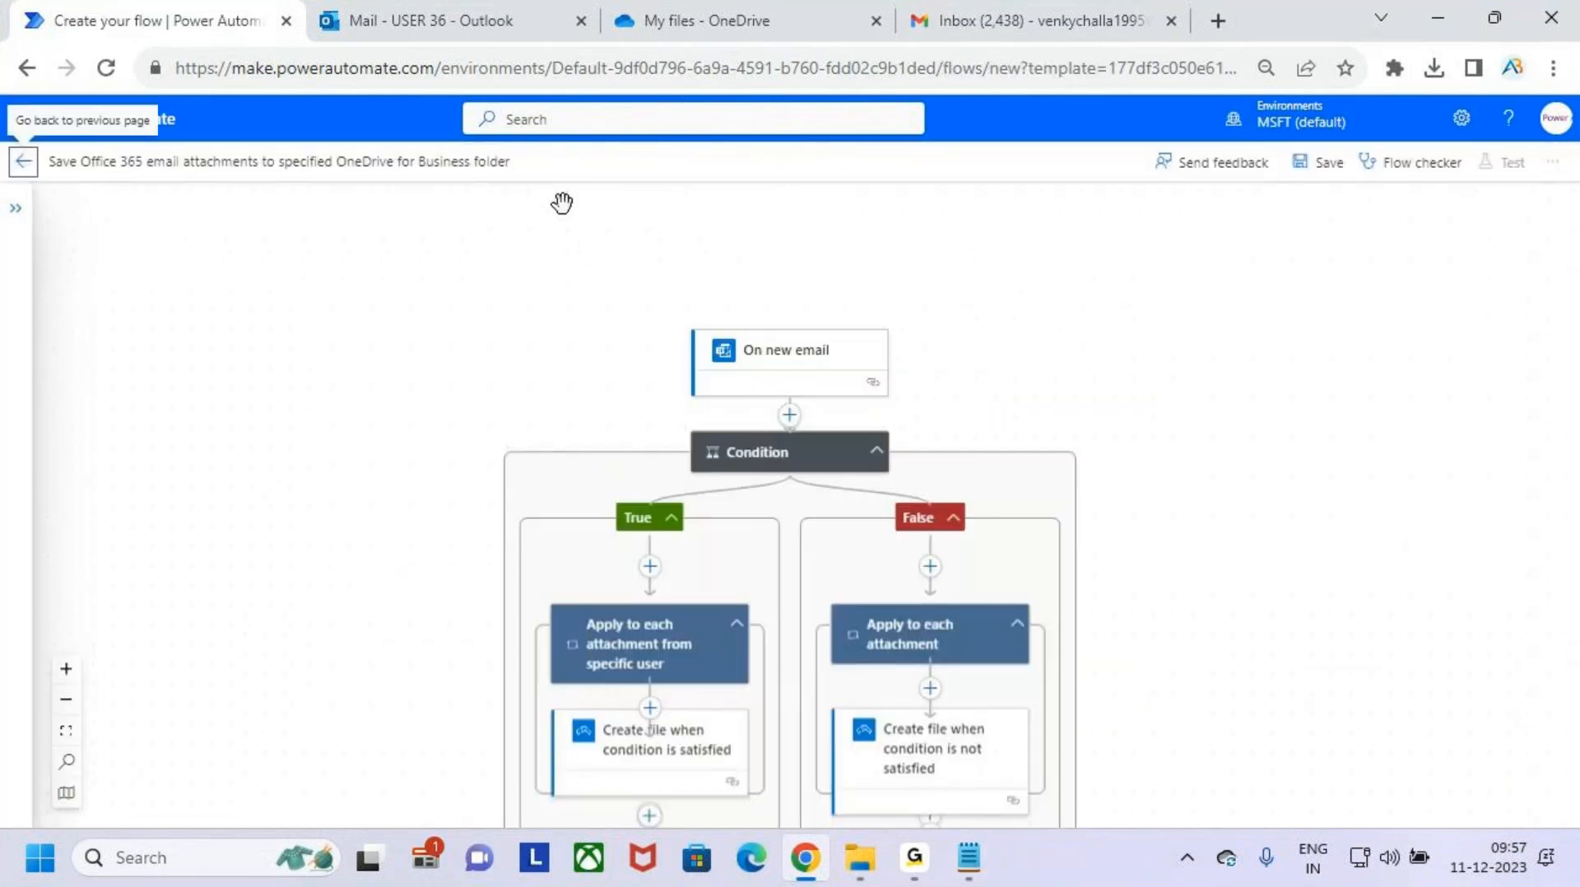
{"action": "scroll", "coordinate": [1066, 624], "scroll_direction": "down", "scroll_amount": 3}
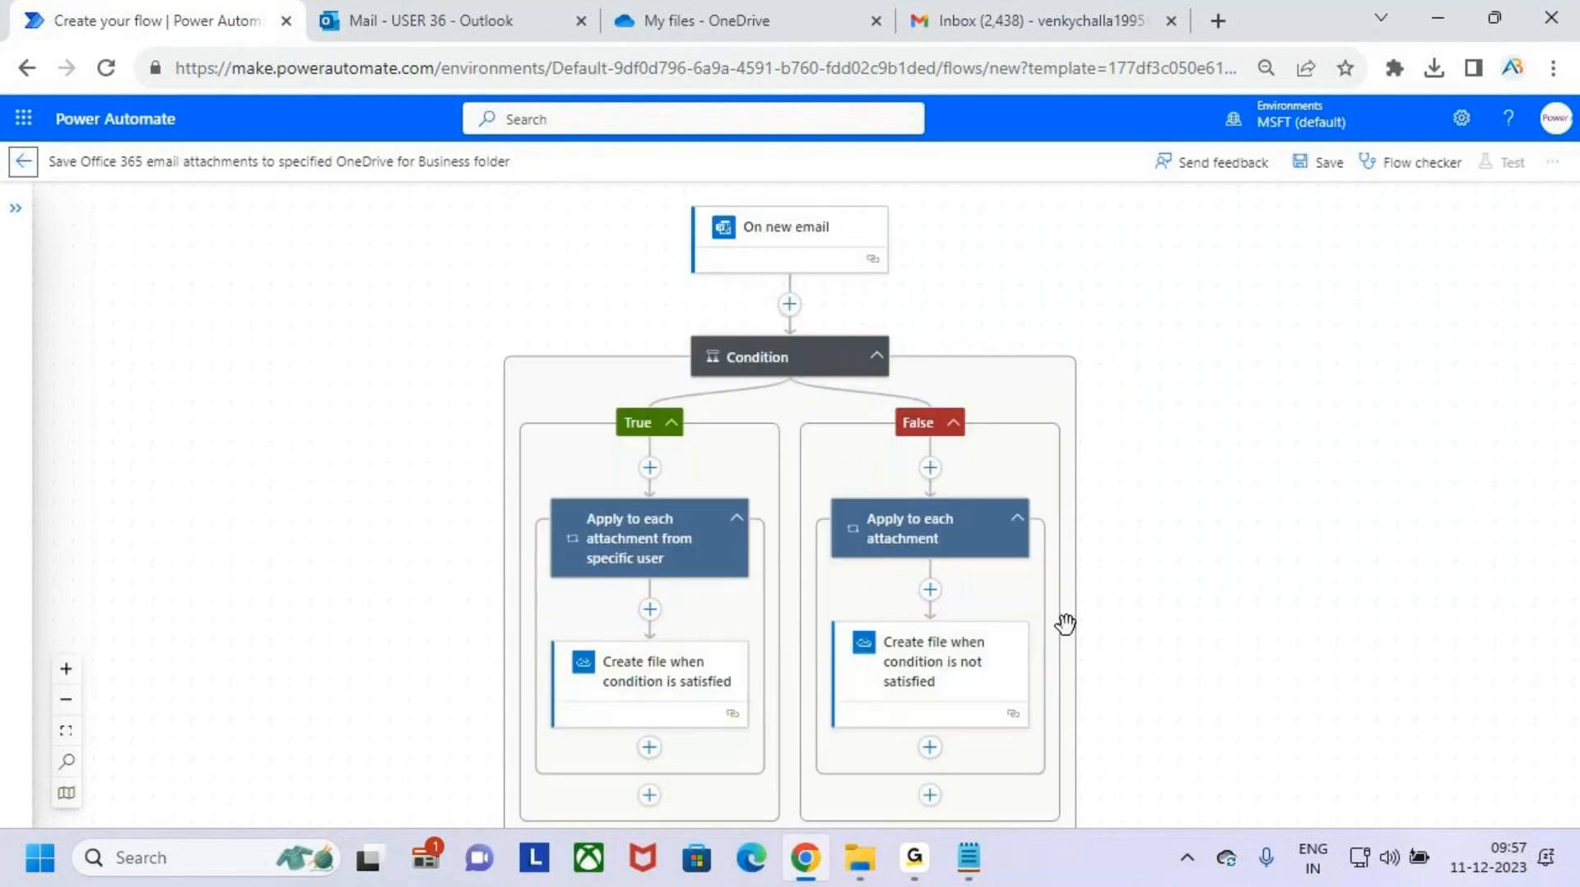
{"action": "scroll", "coordinate": [1065, 624], "scroll_direction": "up", "scroll_amount": 5}
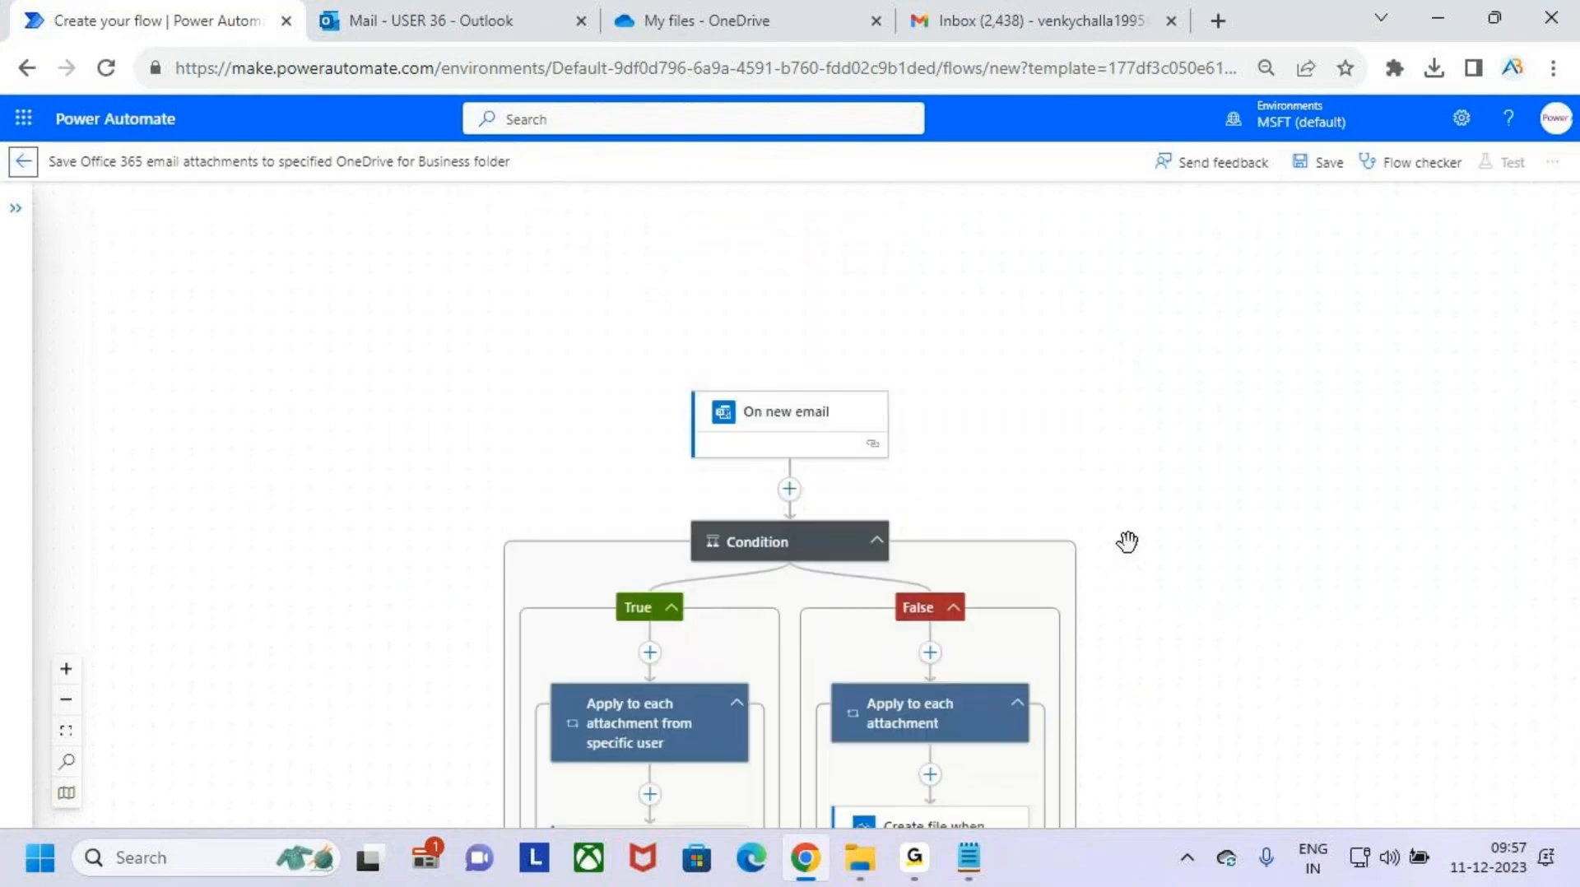
- Switch the attachment-saving flow from the new designer to the classic designer
{"action": "left_click", "coordinate": [1561, 181]}
{"action": "left_click", "coordinate": [1557, 168]}
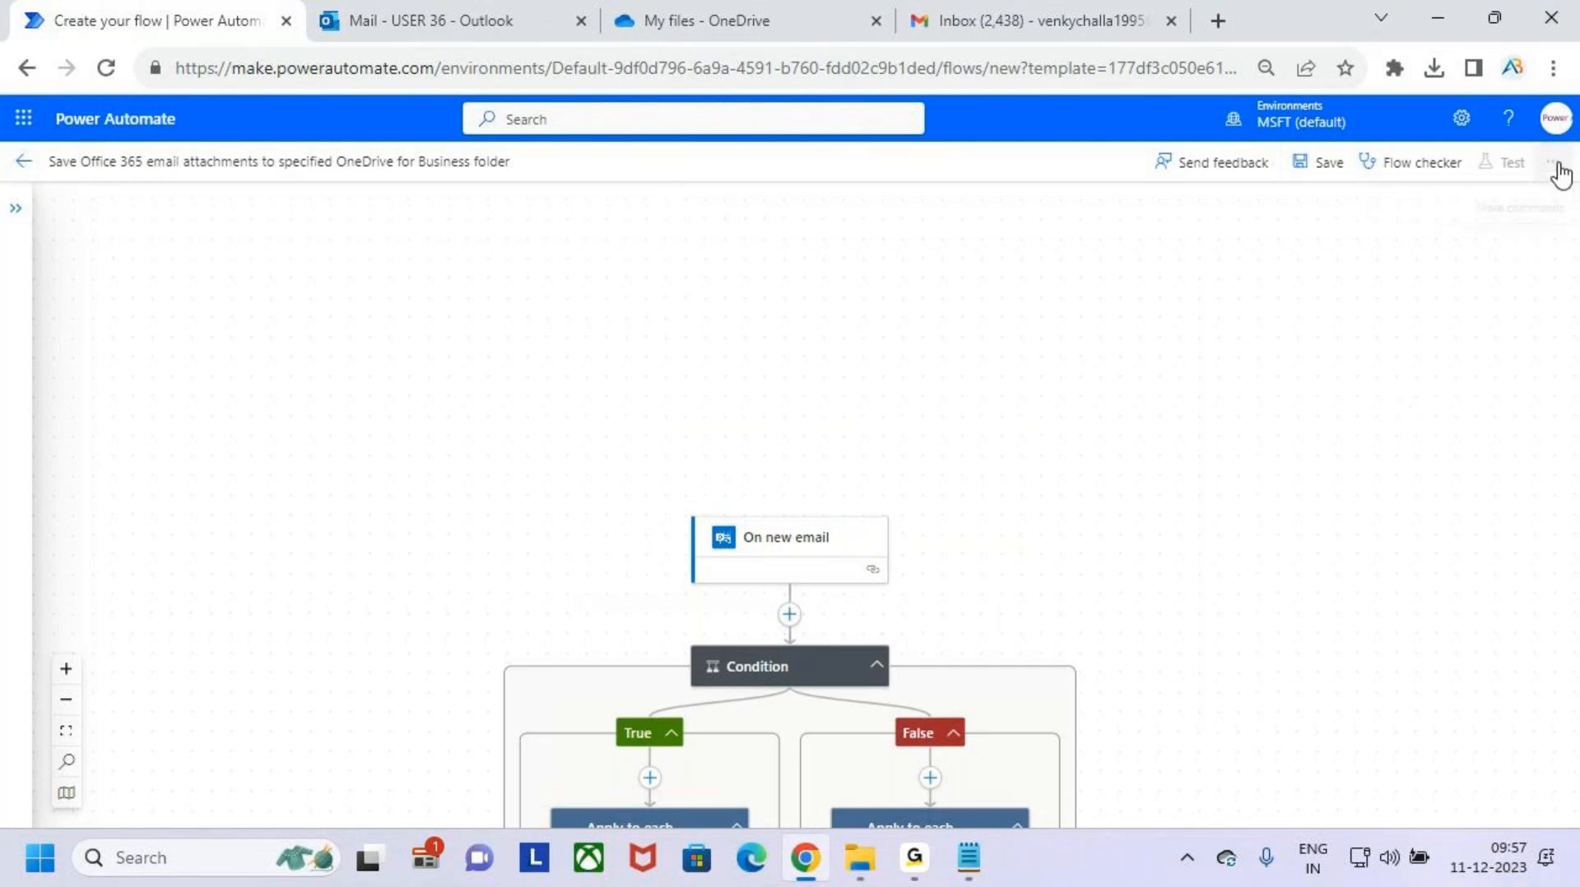
{"action": "left_click", "coordinate": [1557, 167]}
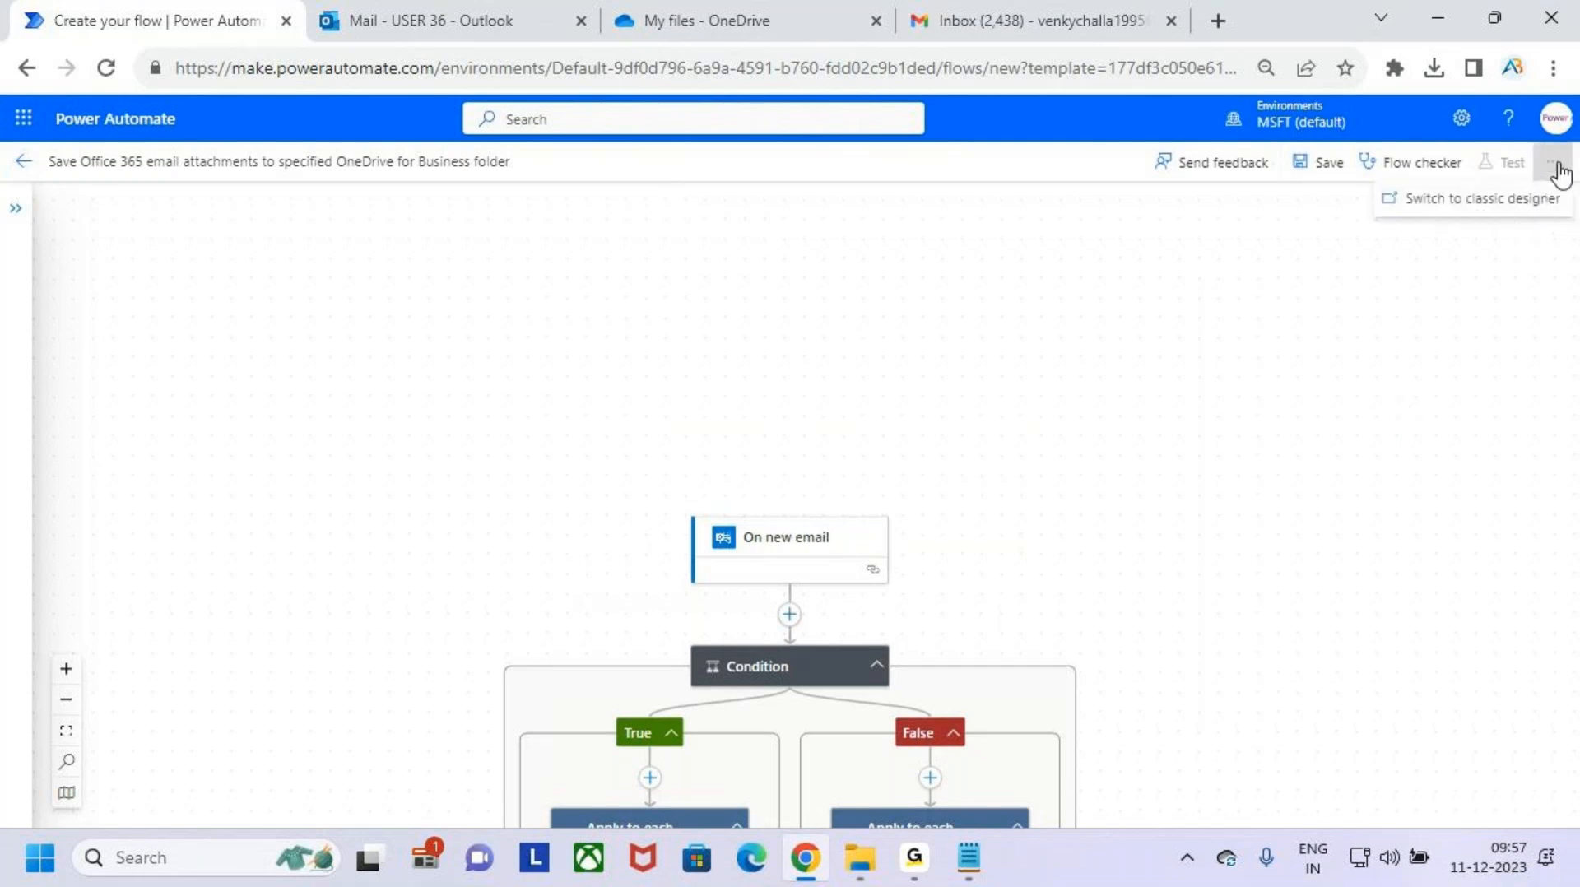
{"action": "left_click", "coordinate": [1499, 204]}
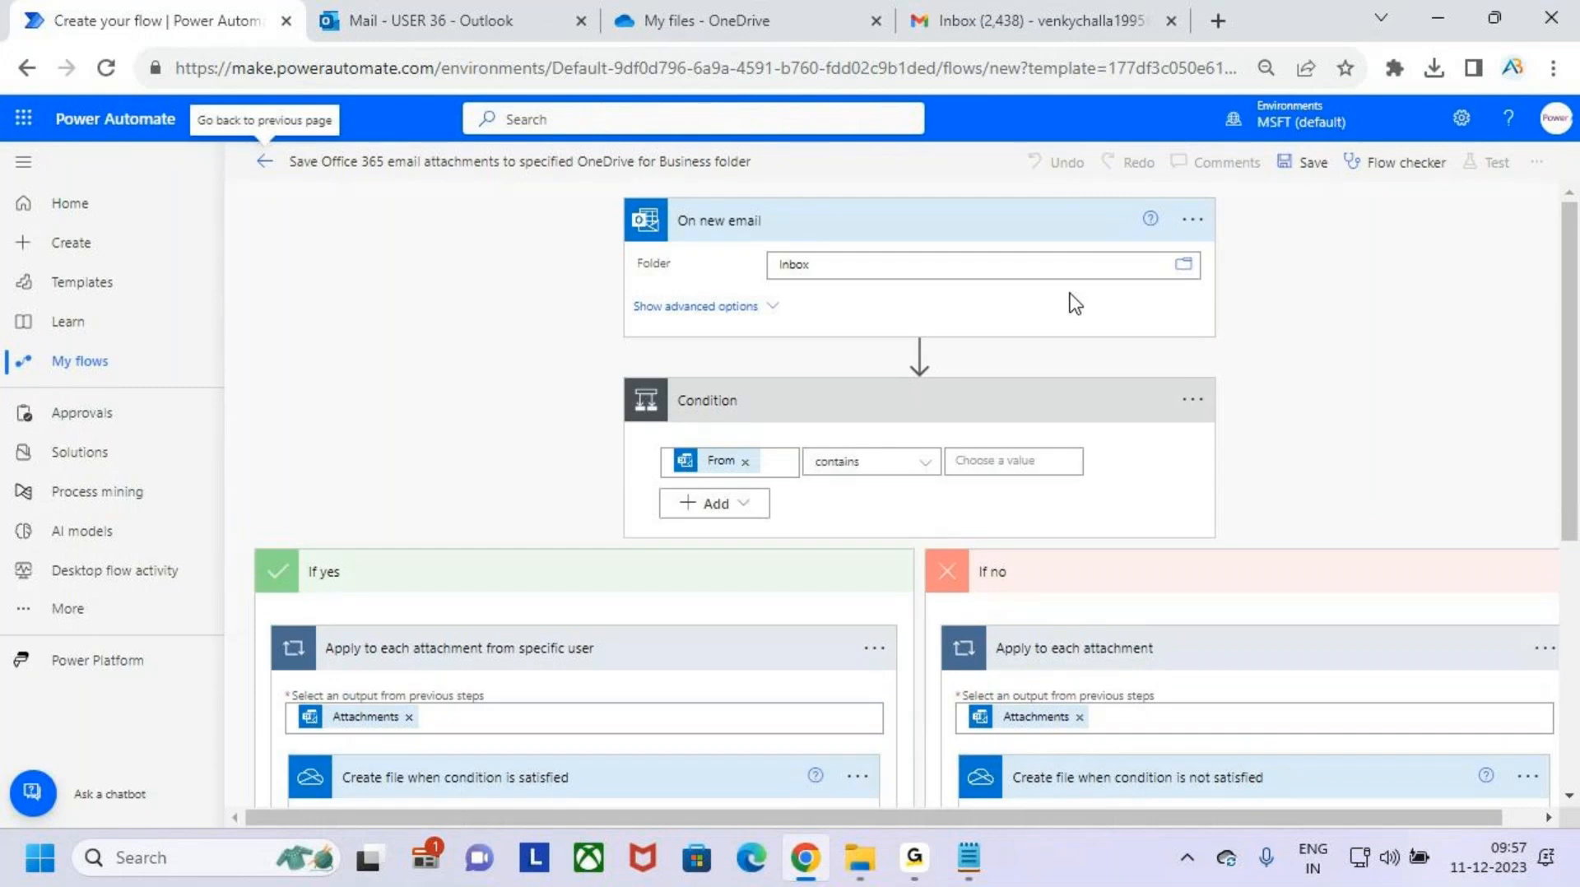
- Review the trigger and condition in the classic designer and mark the On new email trigger's Inbox folder
{"action": "scroll", "coordinate": [1049, 362], "scroll_direction": "down", "scroll_amount": 2}
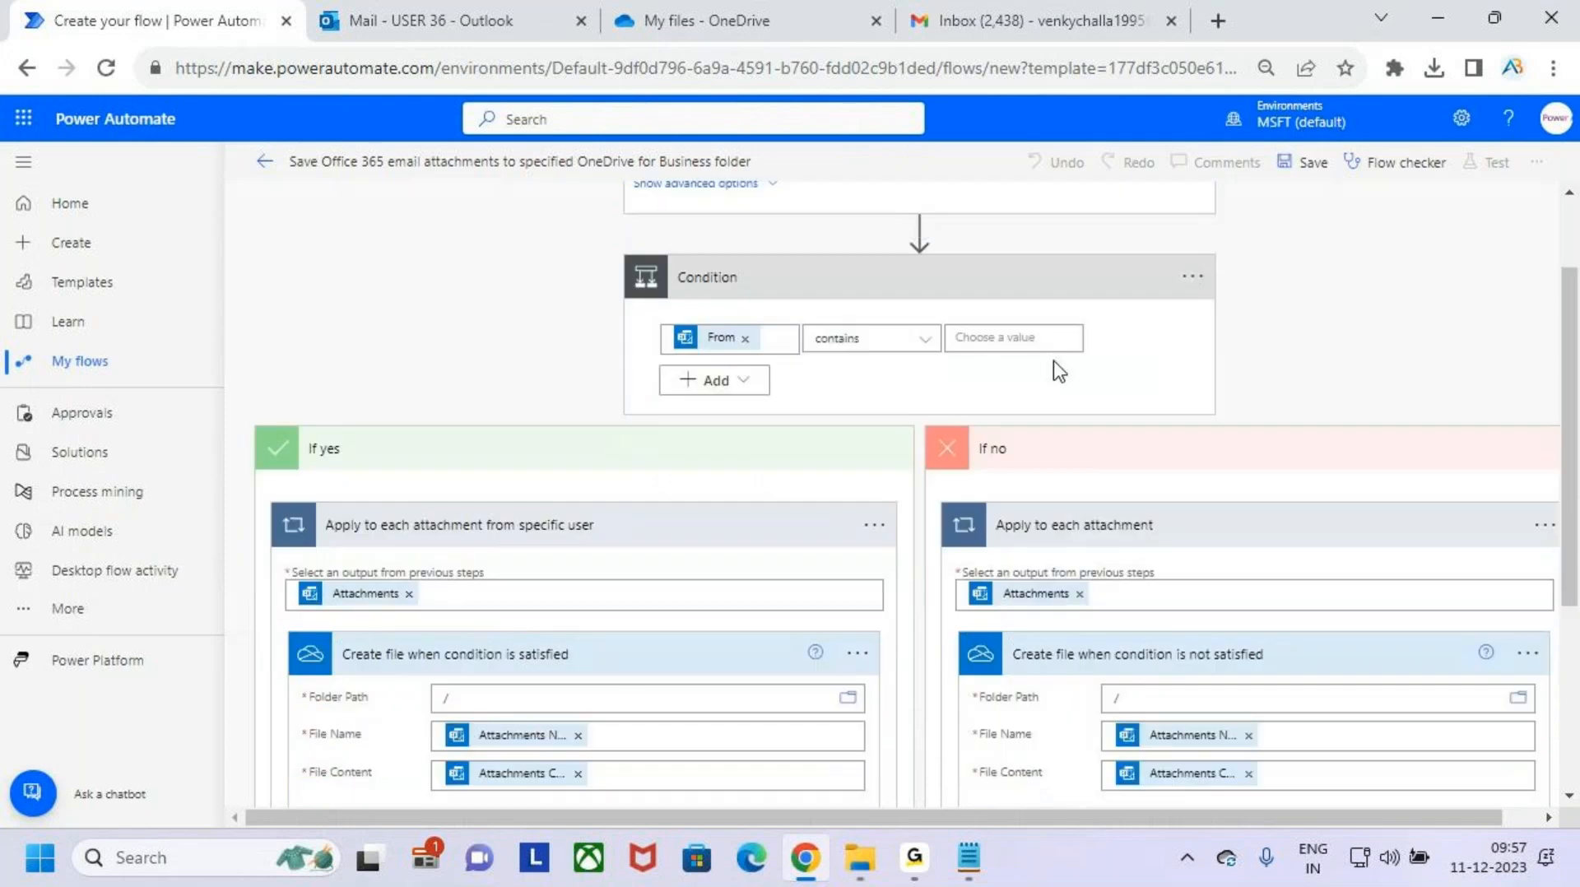
{"action": "scroll", "coordinate": [1054, 360], "scroll_direction": "up", "scroll_amount": 2}
{"action": "key", "text": "ctrl+2"}
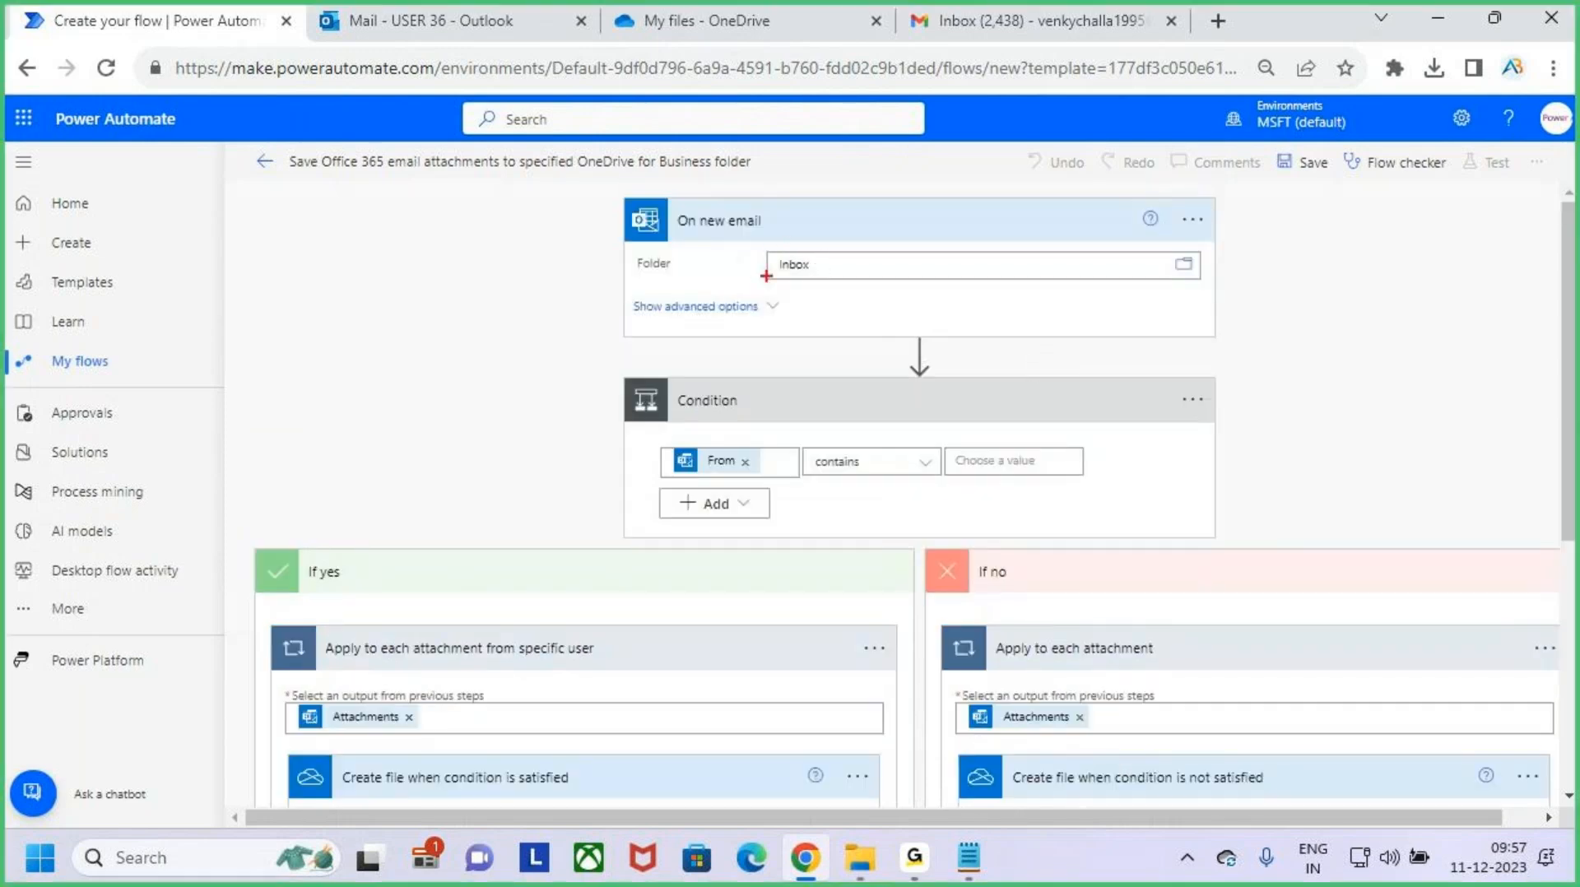
{"action": "left_click_drag", "start_coordinate": [753, 238], "coordinate": [879, 296]}
{"action": "key", "text": "Escape"}
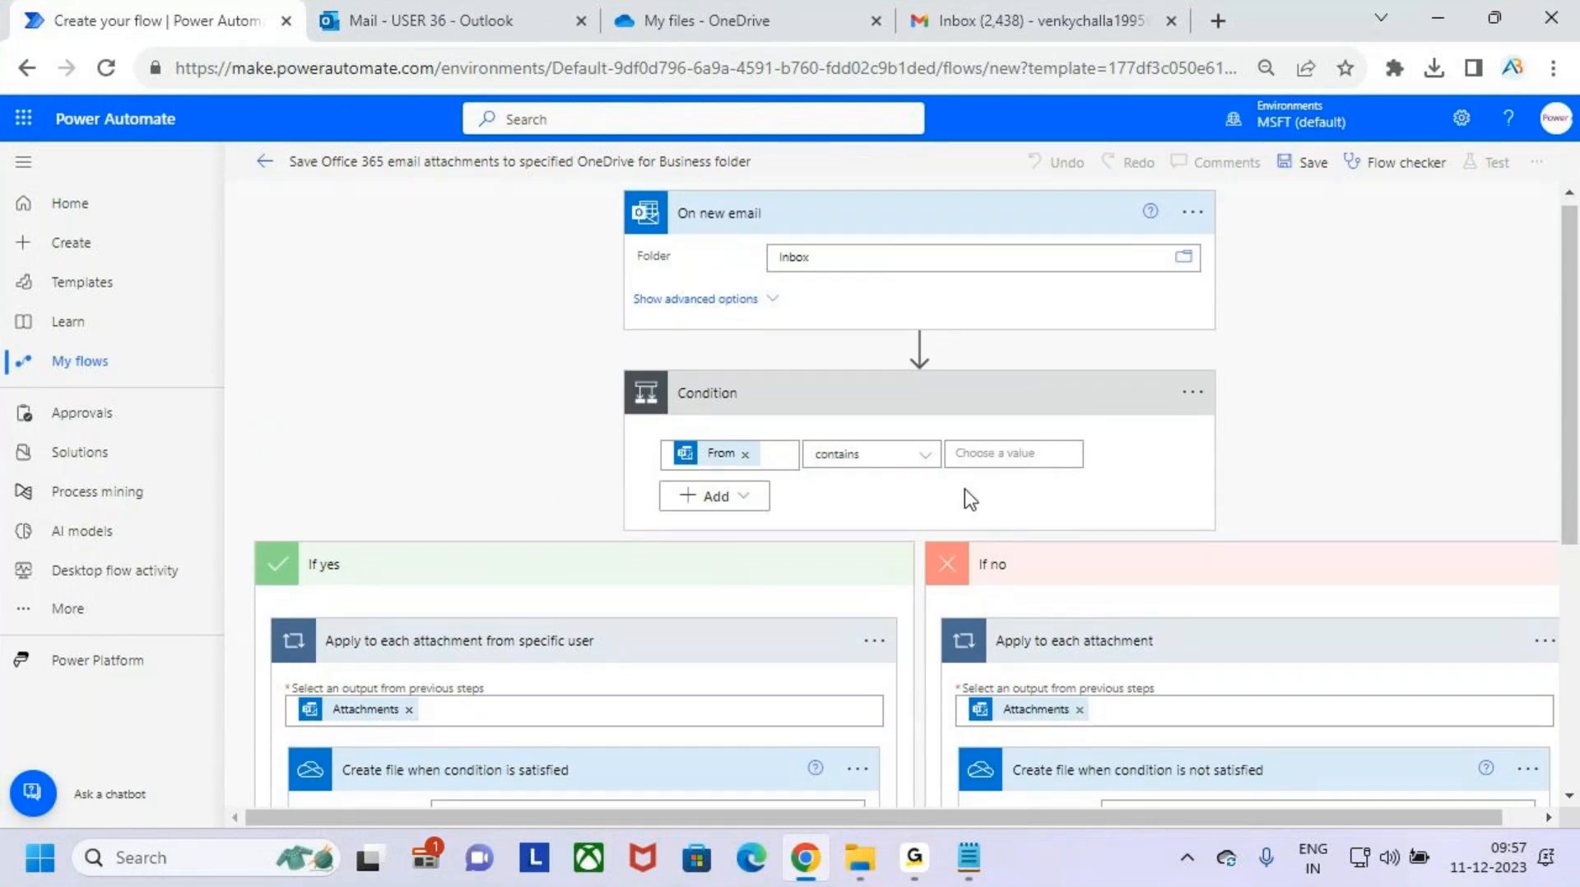
- Mark the Folder Path field of "Create file when condition is satisfied" and set it to the OneDrive folder /Batch 9AM
{"action": "scroll", "coordinate": [966, 502], "scroll_direction": "down", "scroll_amount": 3}
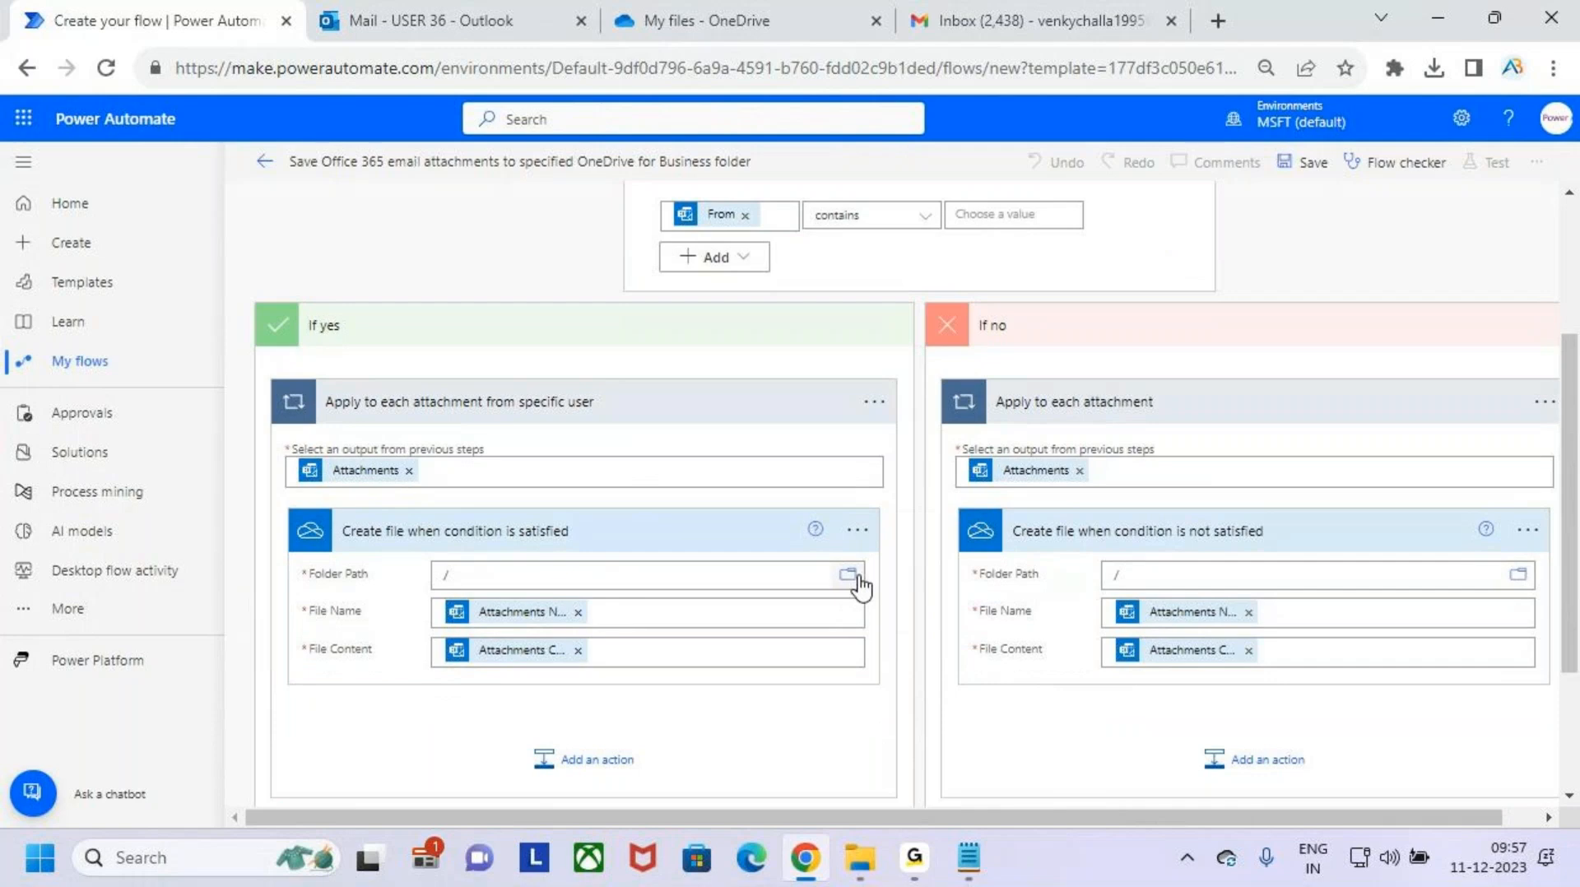
{"action": "key", "text": "ctrl+2"}
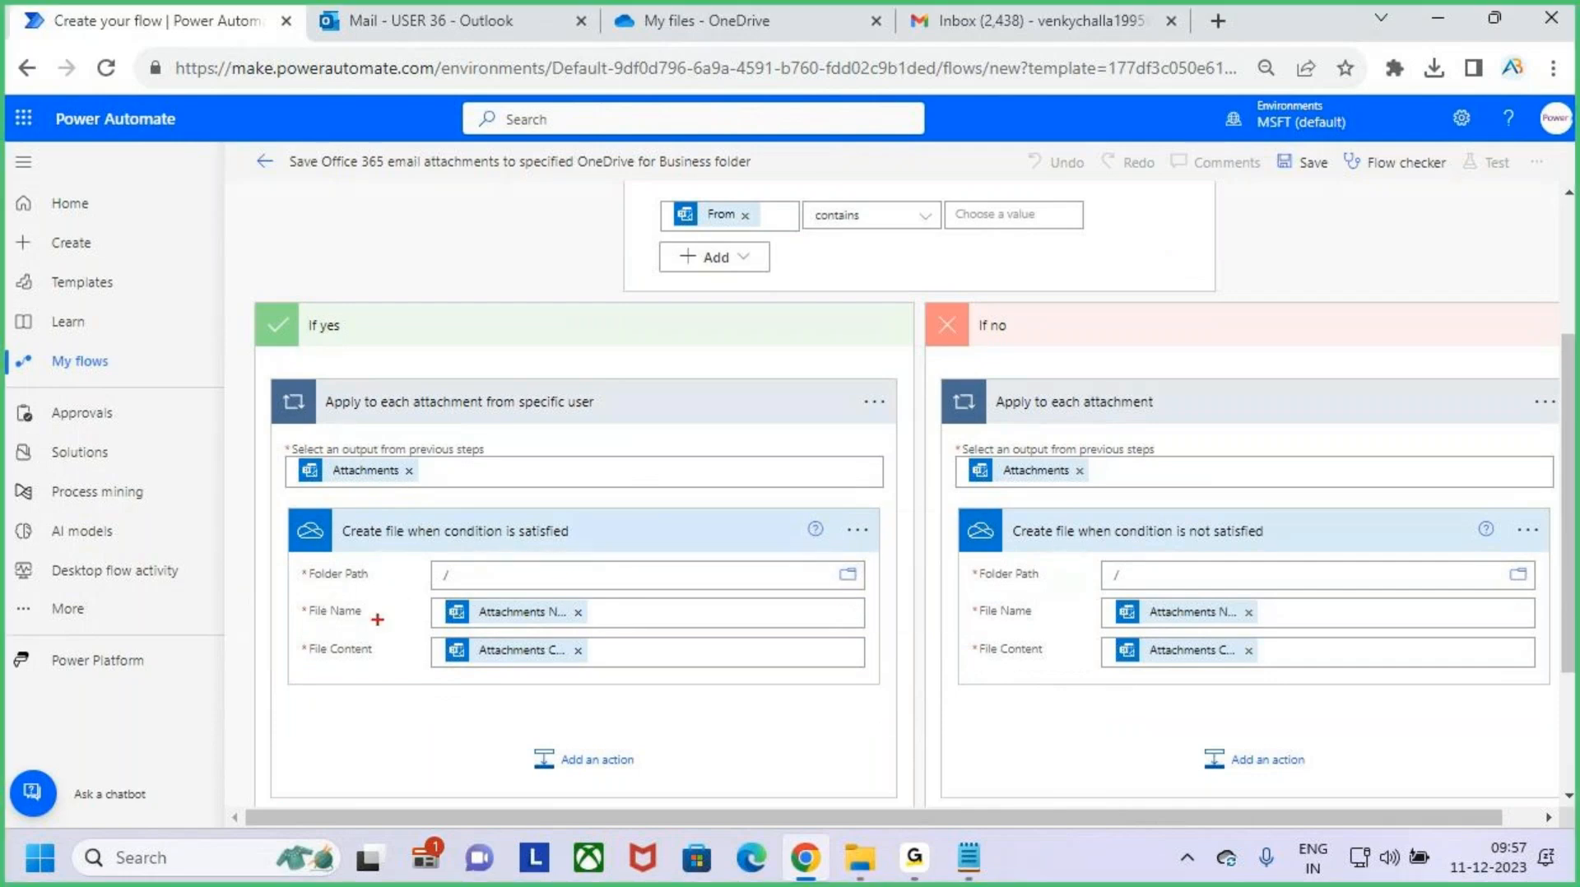
{"action": "left_click_drag", "start_coordinate": [280, 555], "coordinate": [409, 593]}
{"action": "left_click_drag", "start_coordinate": [817, 553], "coordinate": [879, 591]}
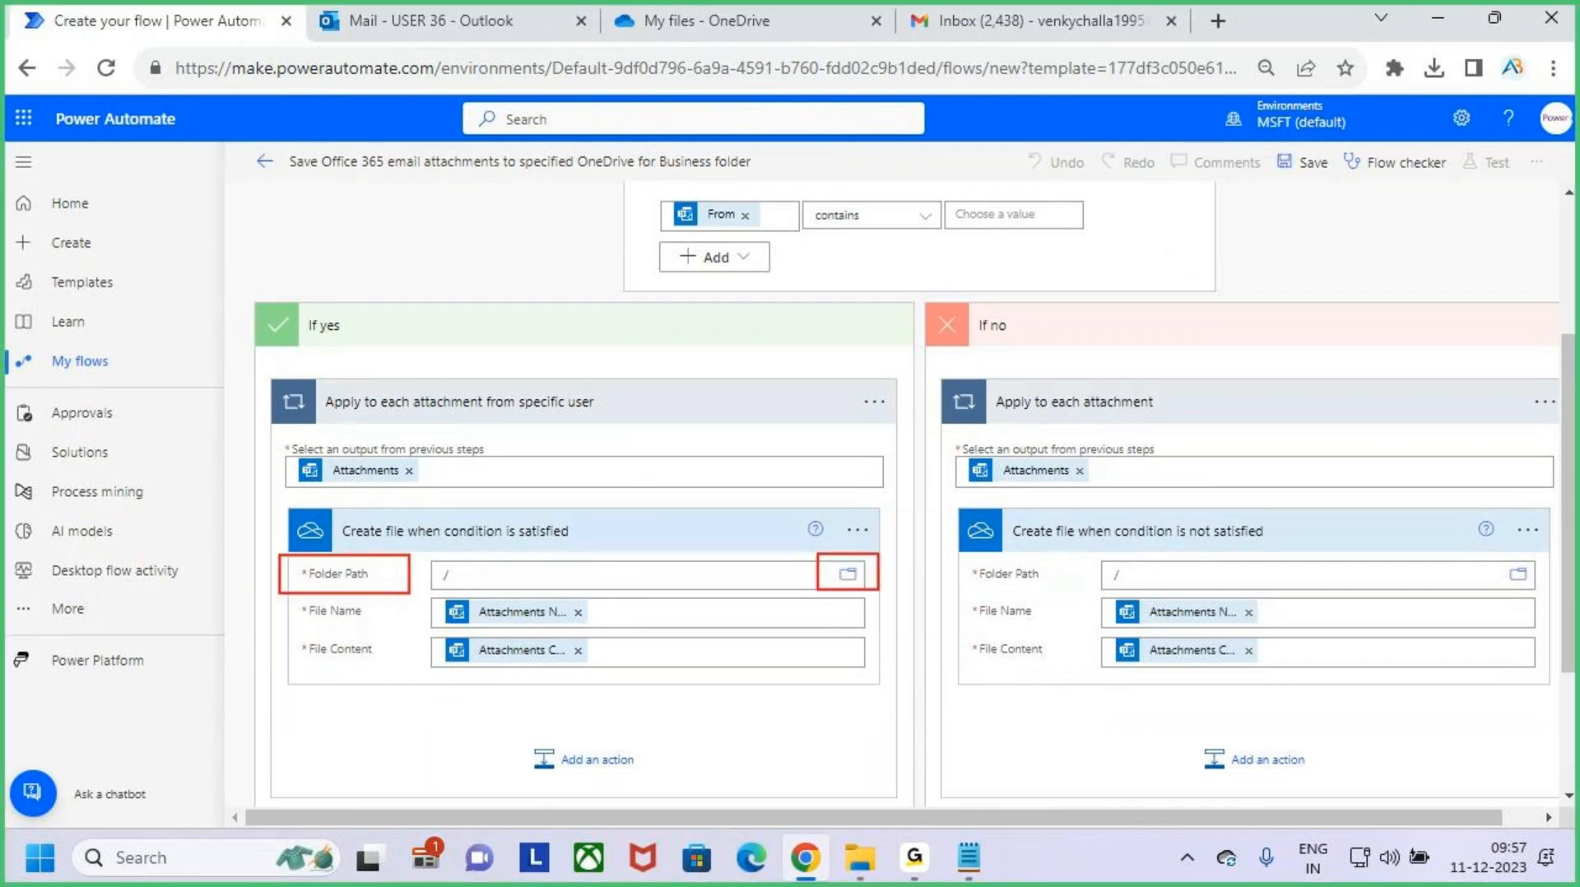
{"action": "key", "text": "Escape"}
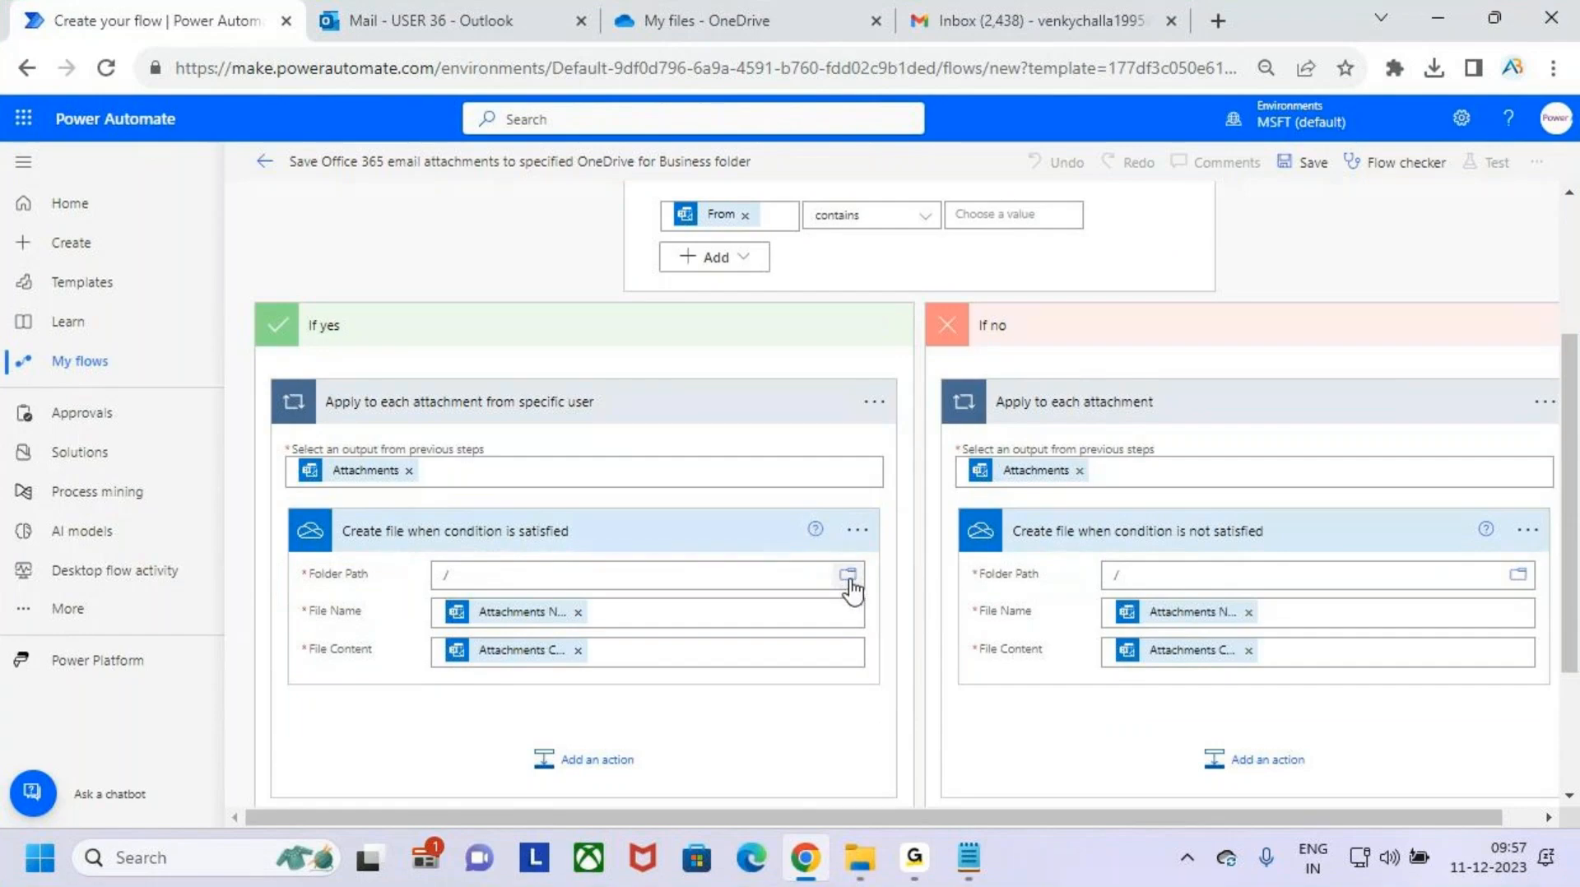
{"action": "left_click", "coordinate": [848, 576]}
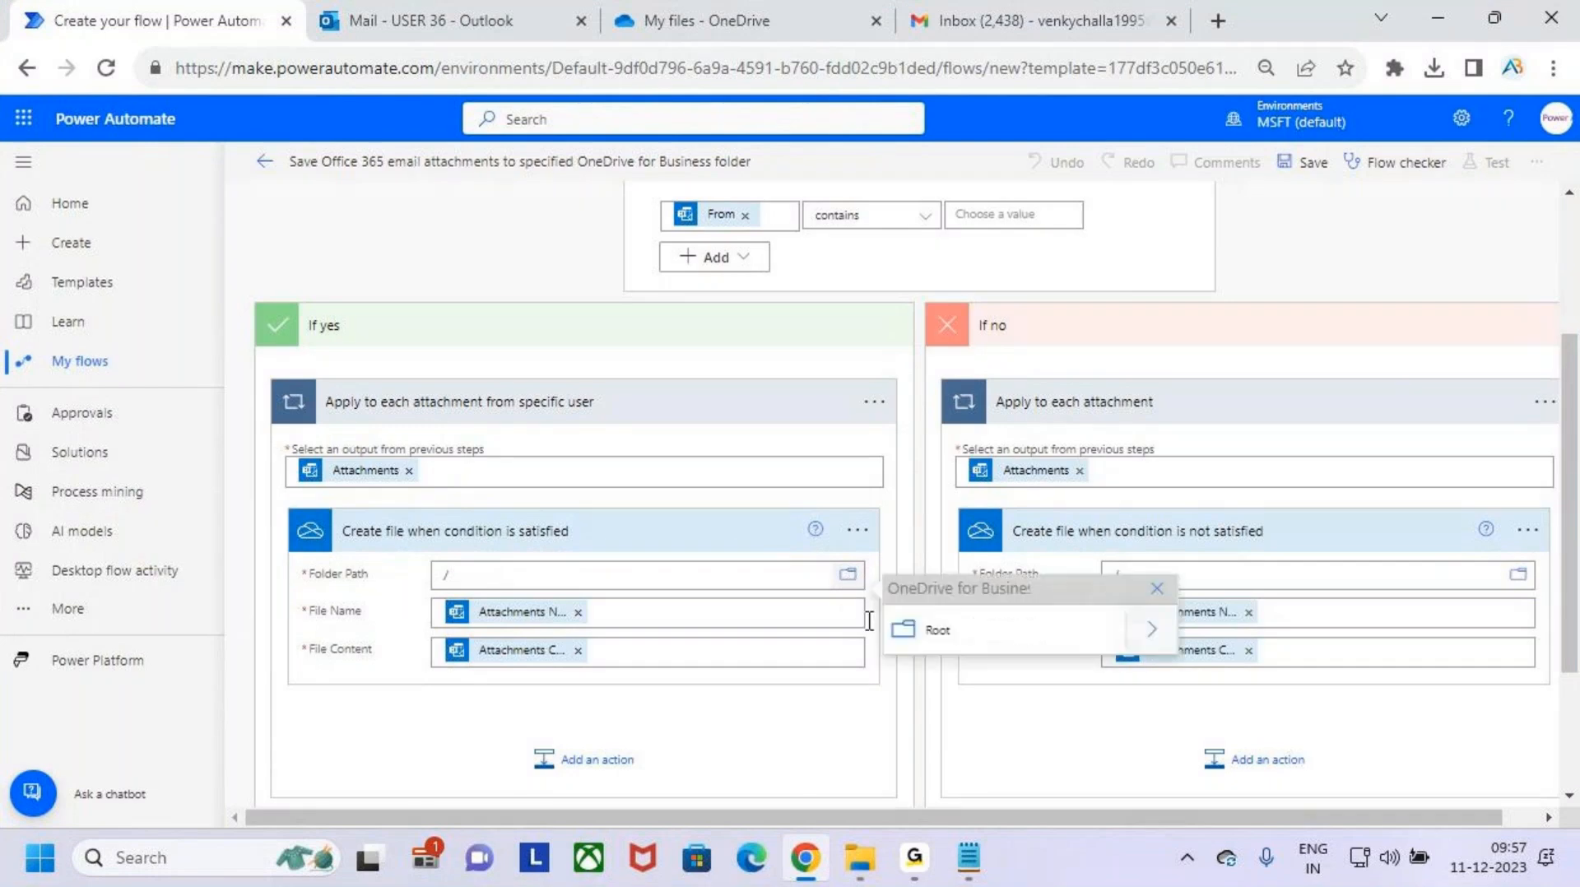
{"action": "left_click", "coordinate": [1153, 633]}
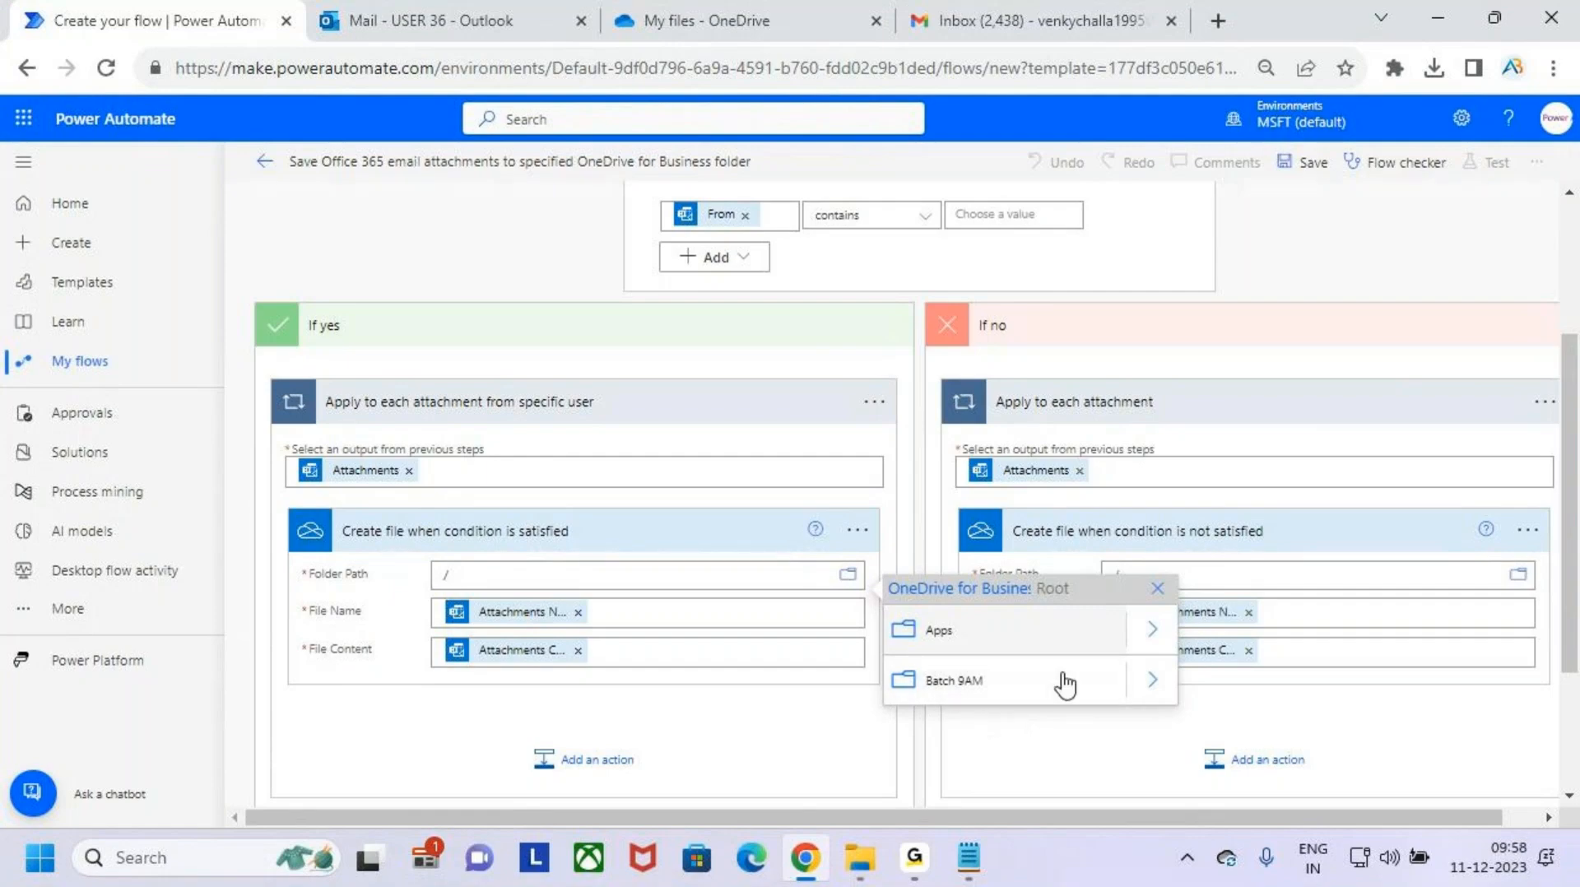
{"action": "left_click", "coordinate": [1016, 688]}
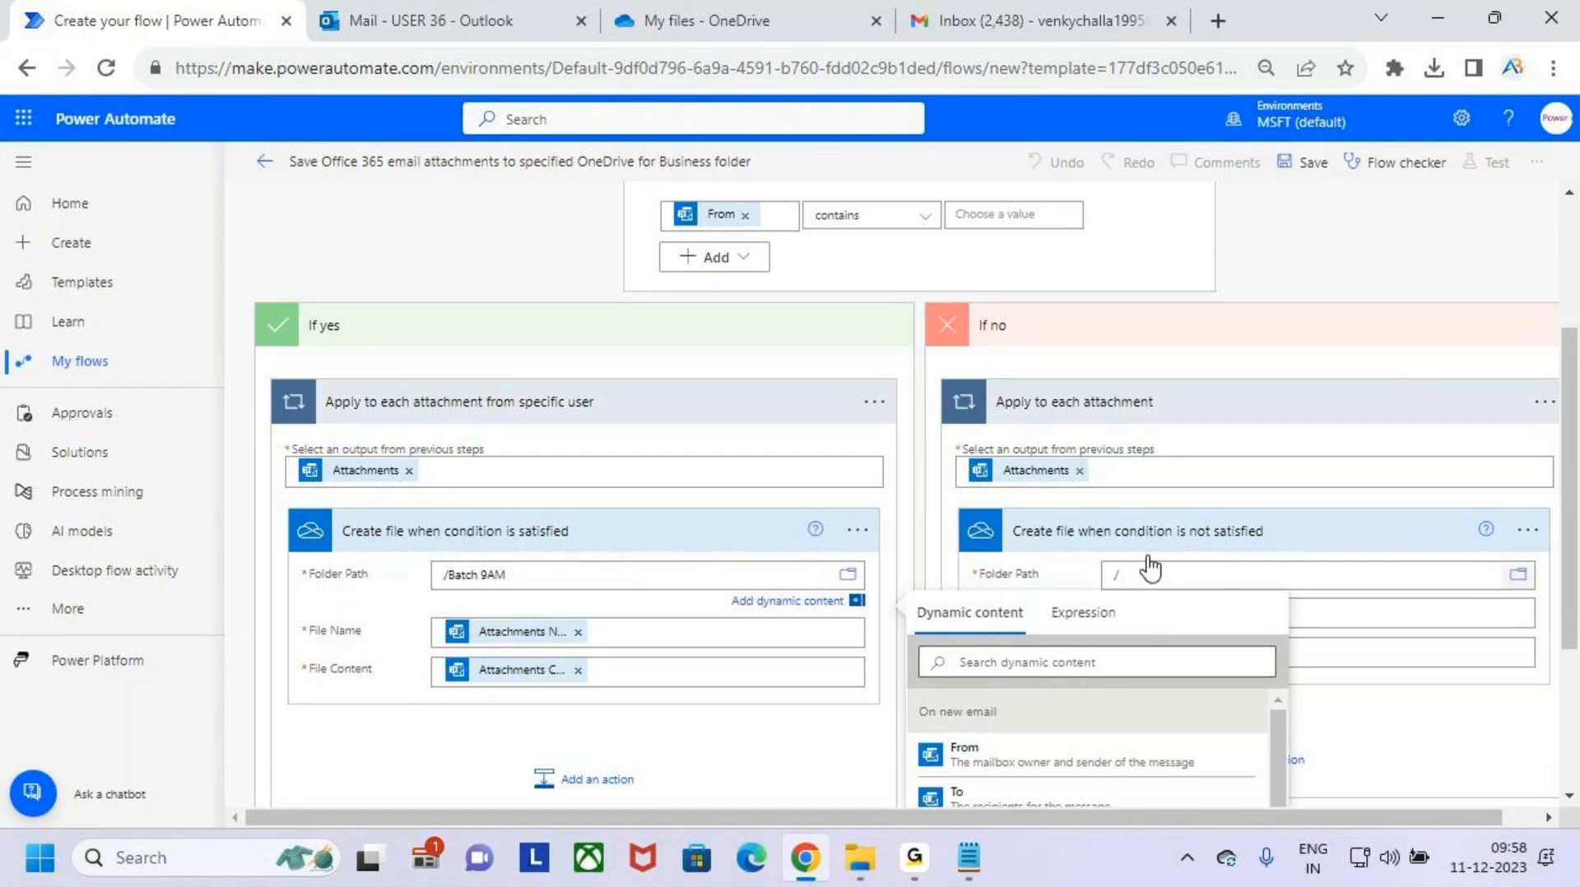
- Set the Folder Path of "Create file when condition is not satisfied" to the OneDrive folder /Batch 9AM
{"action": "left_click", "coordinate": [1518, 574]}
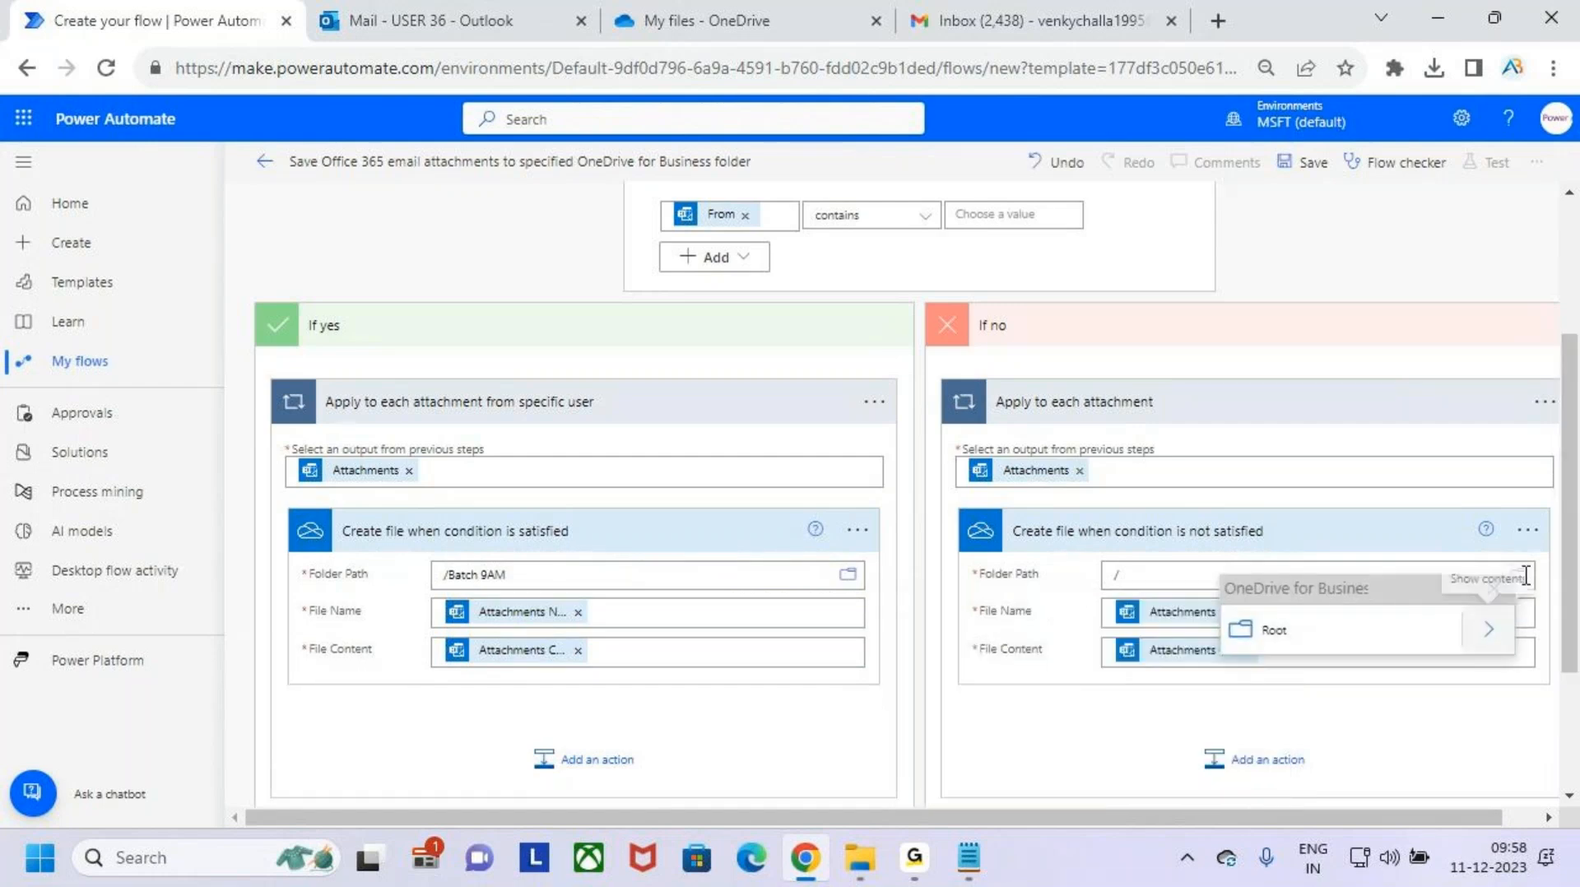
{"action": "left_click", "coordinate": [1490, 631]}
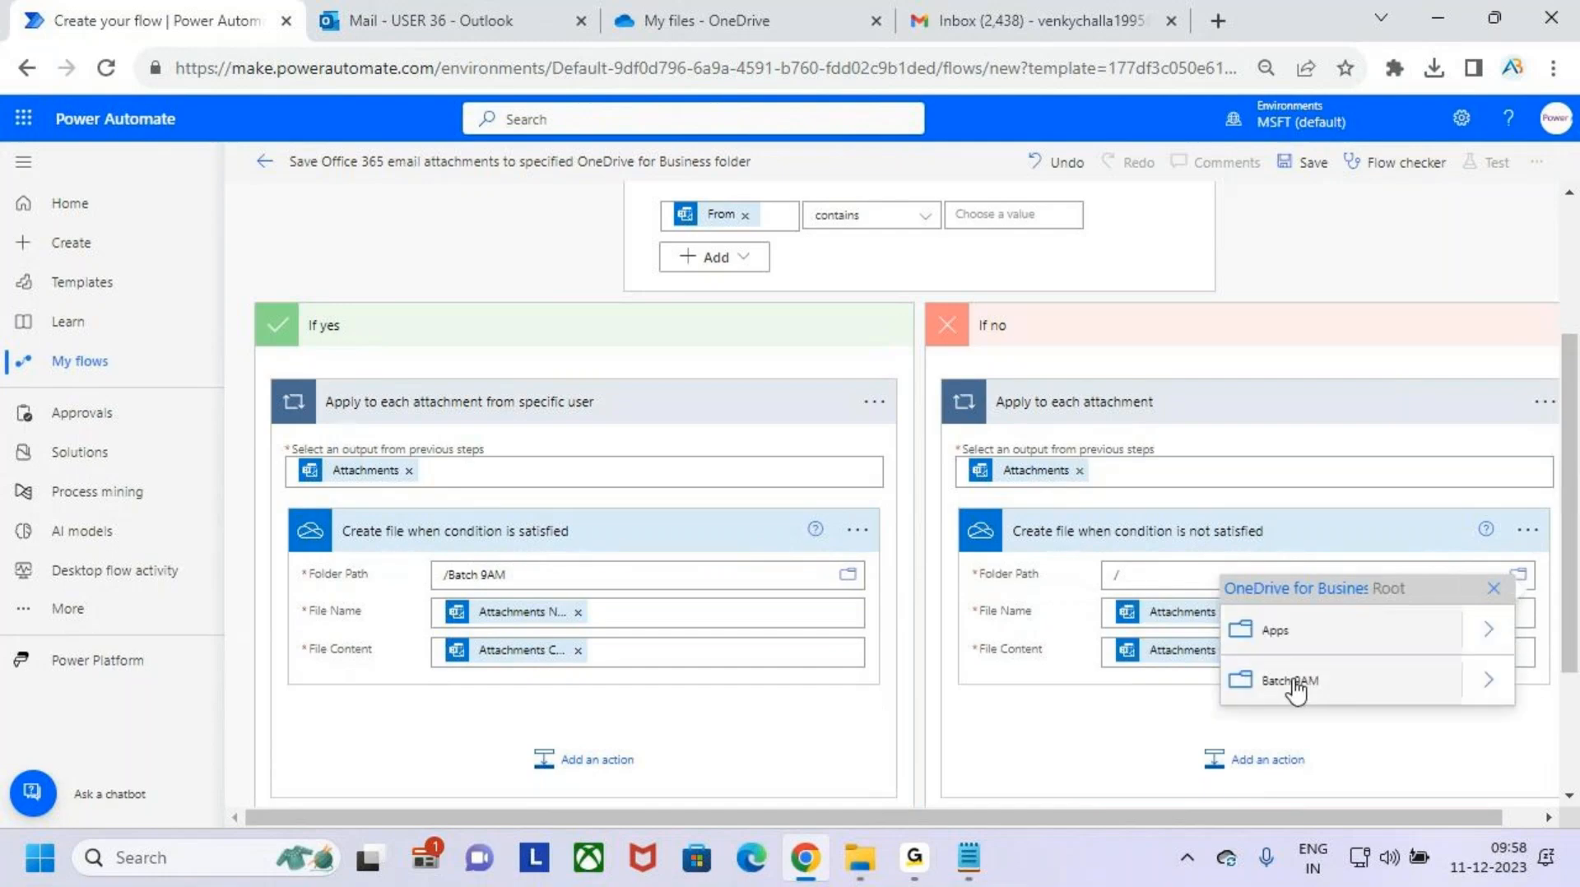
{"action": "left_click", "coordinate": [1292, 679]}
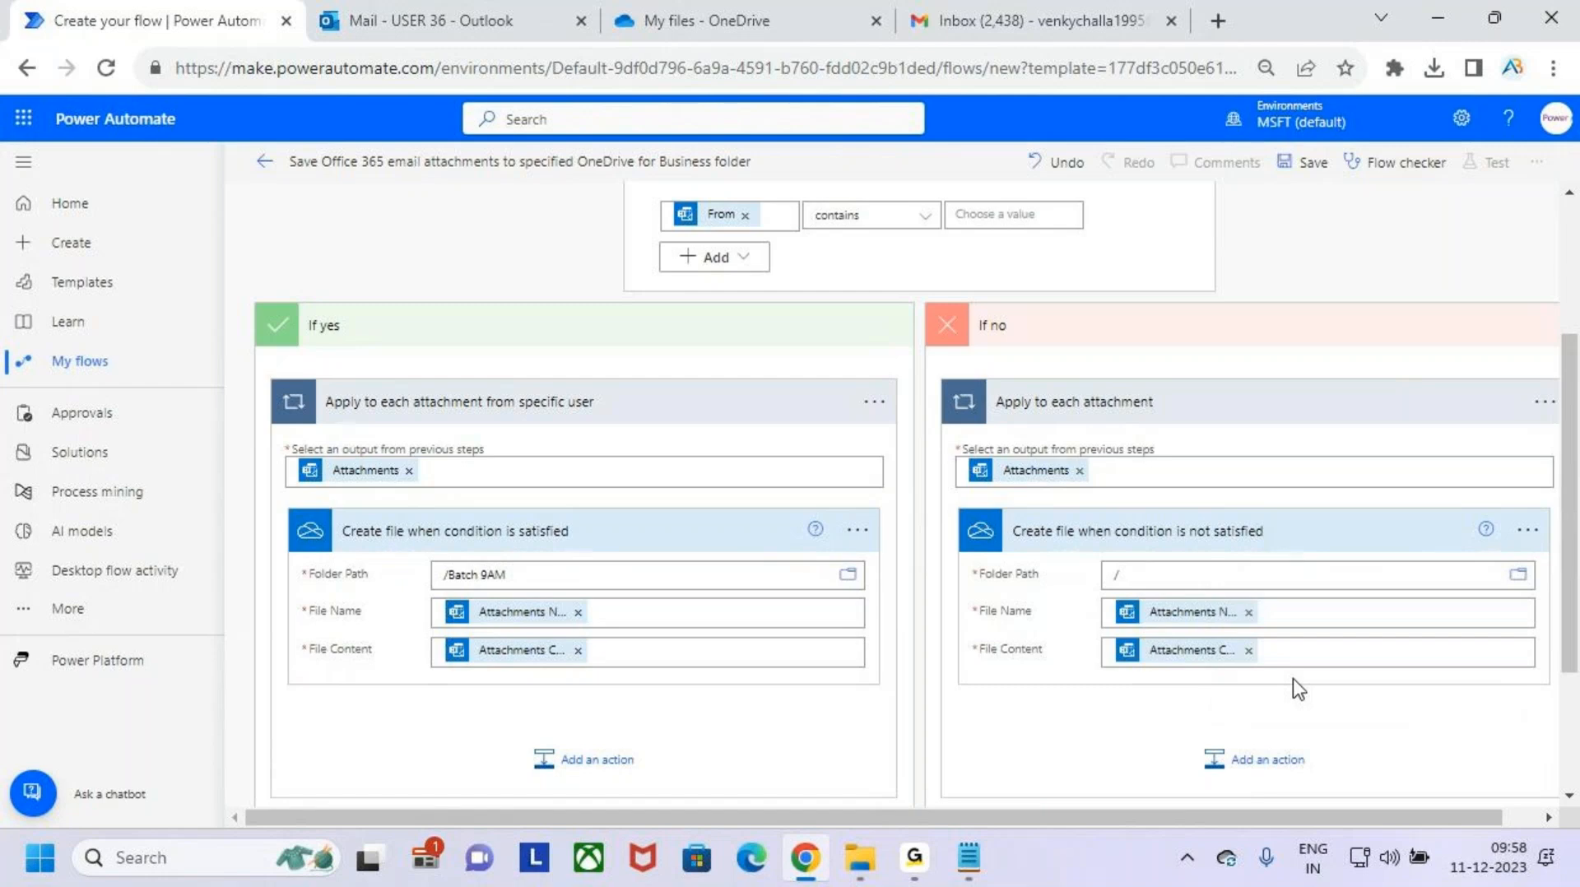
{"action": "left_click", "coordinate": [1157, 624]}
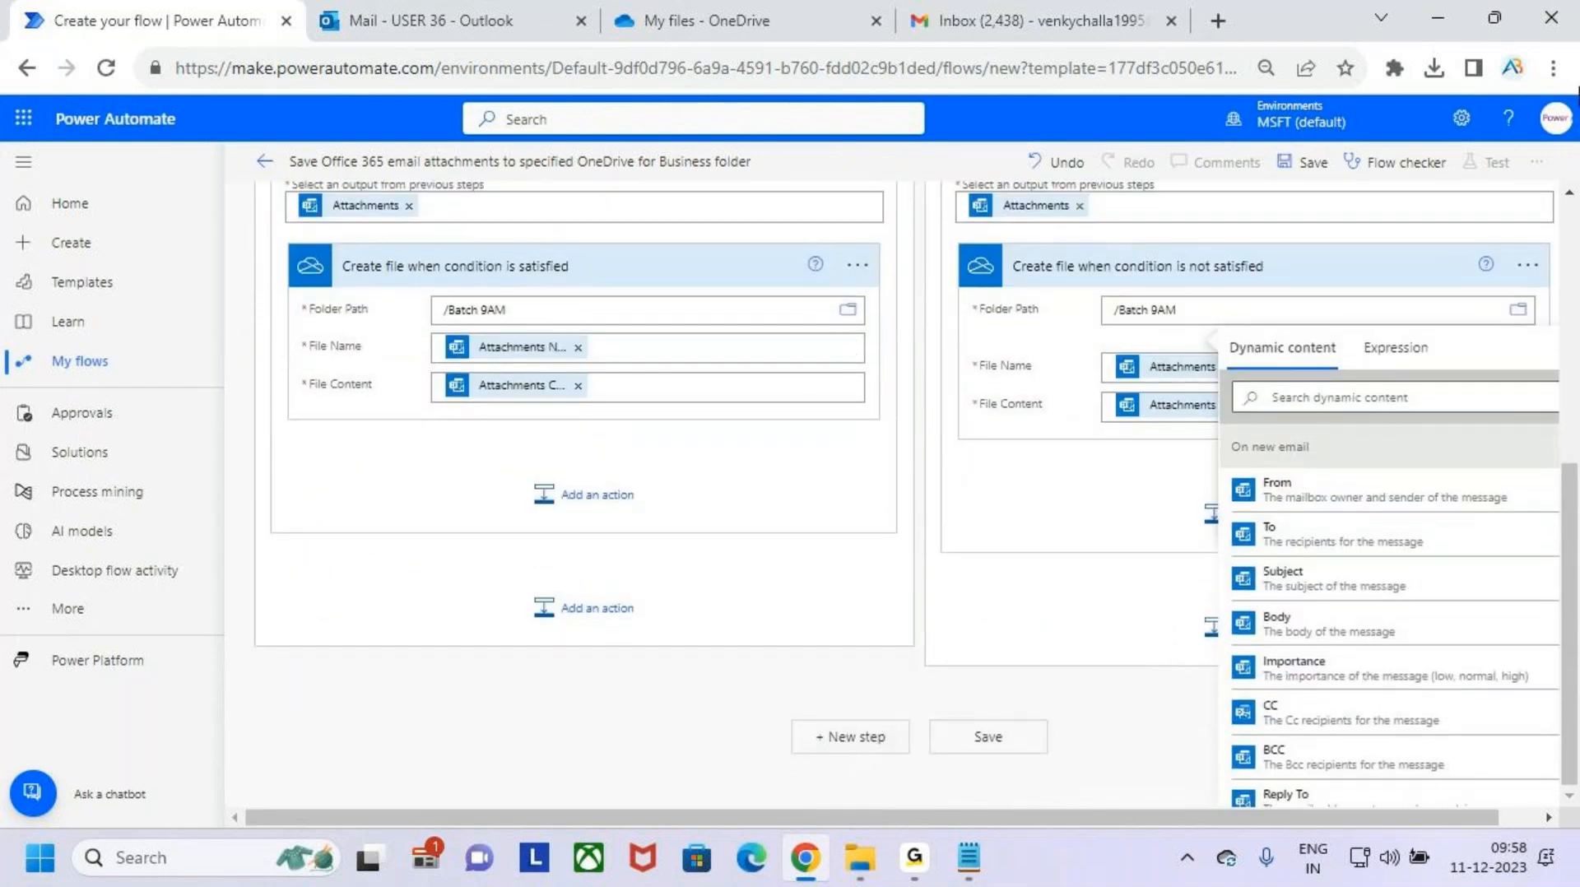
- Collapse the On new email and Condition cards and save the flow
{"action": "scroll", "coordinate": [1084, 353], "scroll_direction": "up", "scroll_amount": 6}
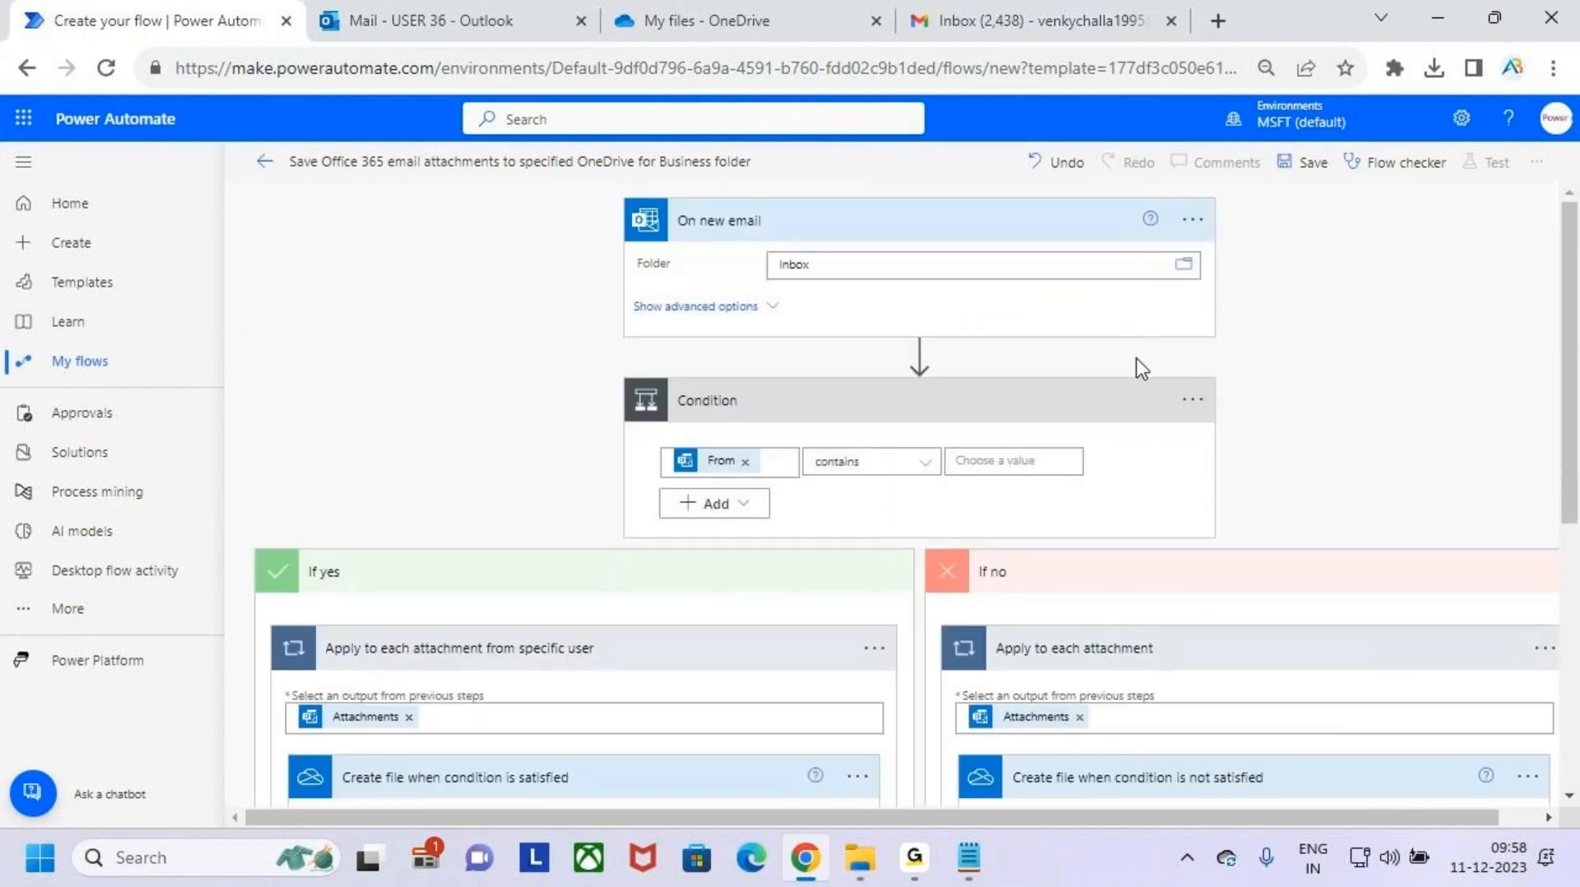
{"action": "left_click", "coordinate": [1068, 228]}
{"action": "left_click", "coordinate": [1070, 311]}
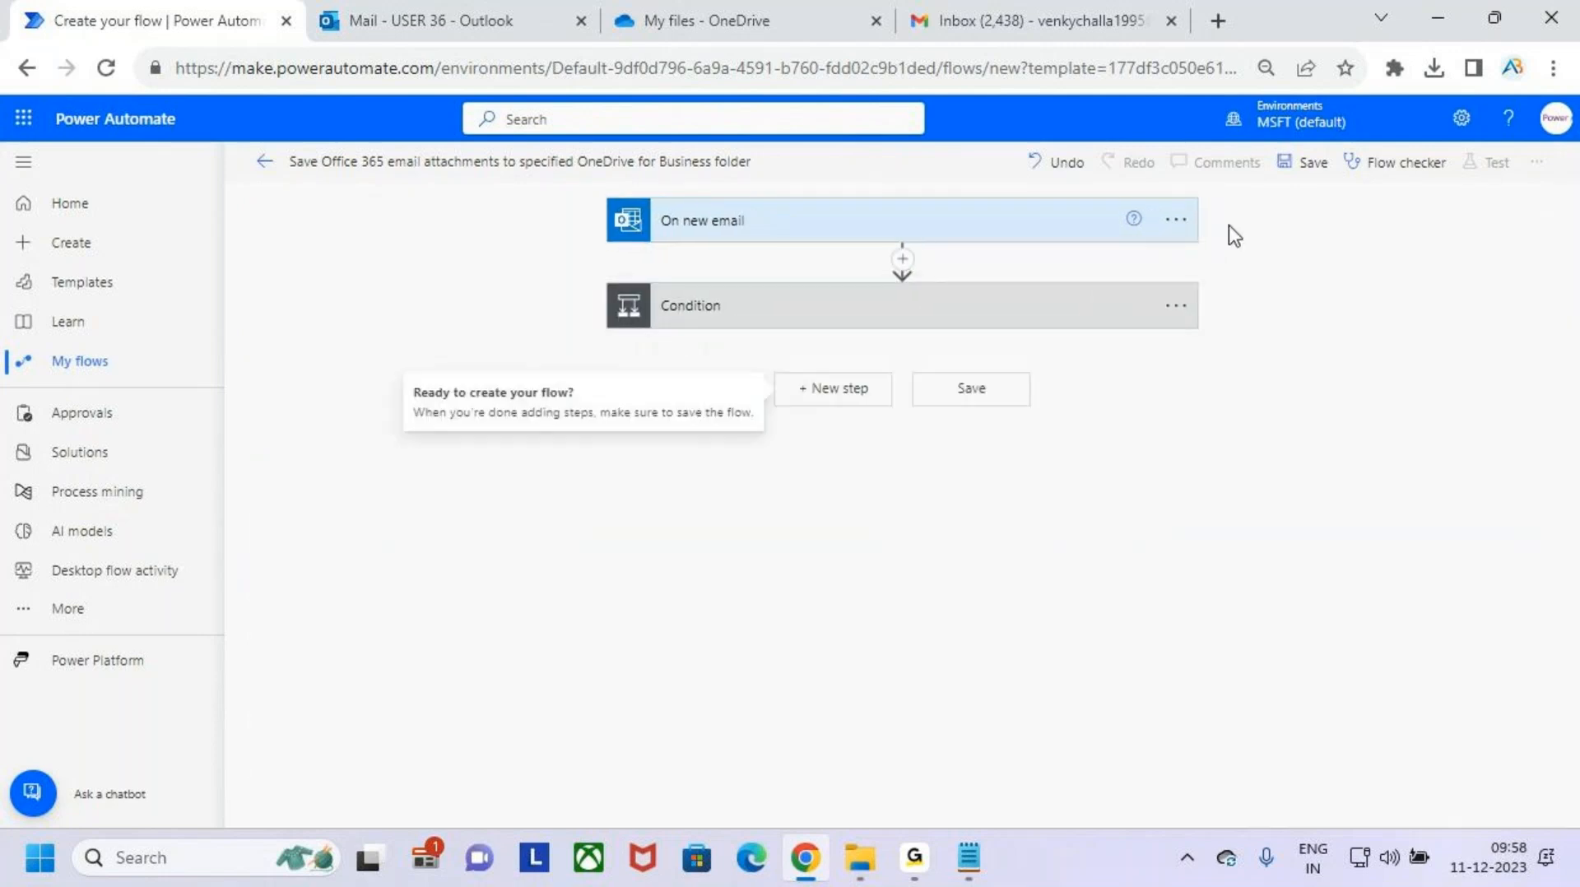
{"action": "left_click", "coordinate": [1308, 165]}
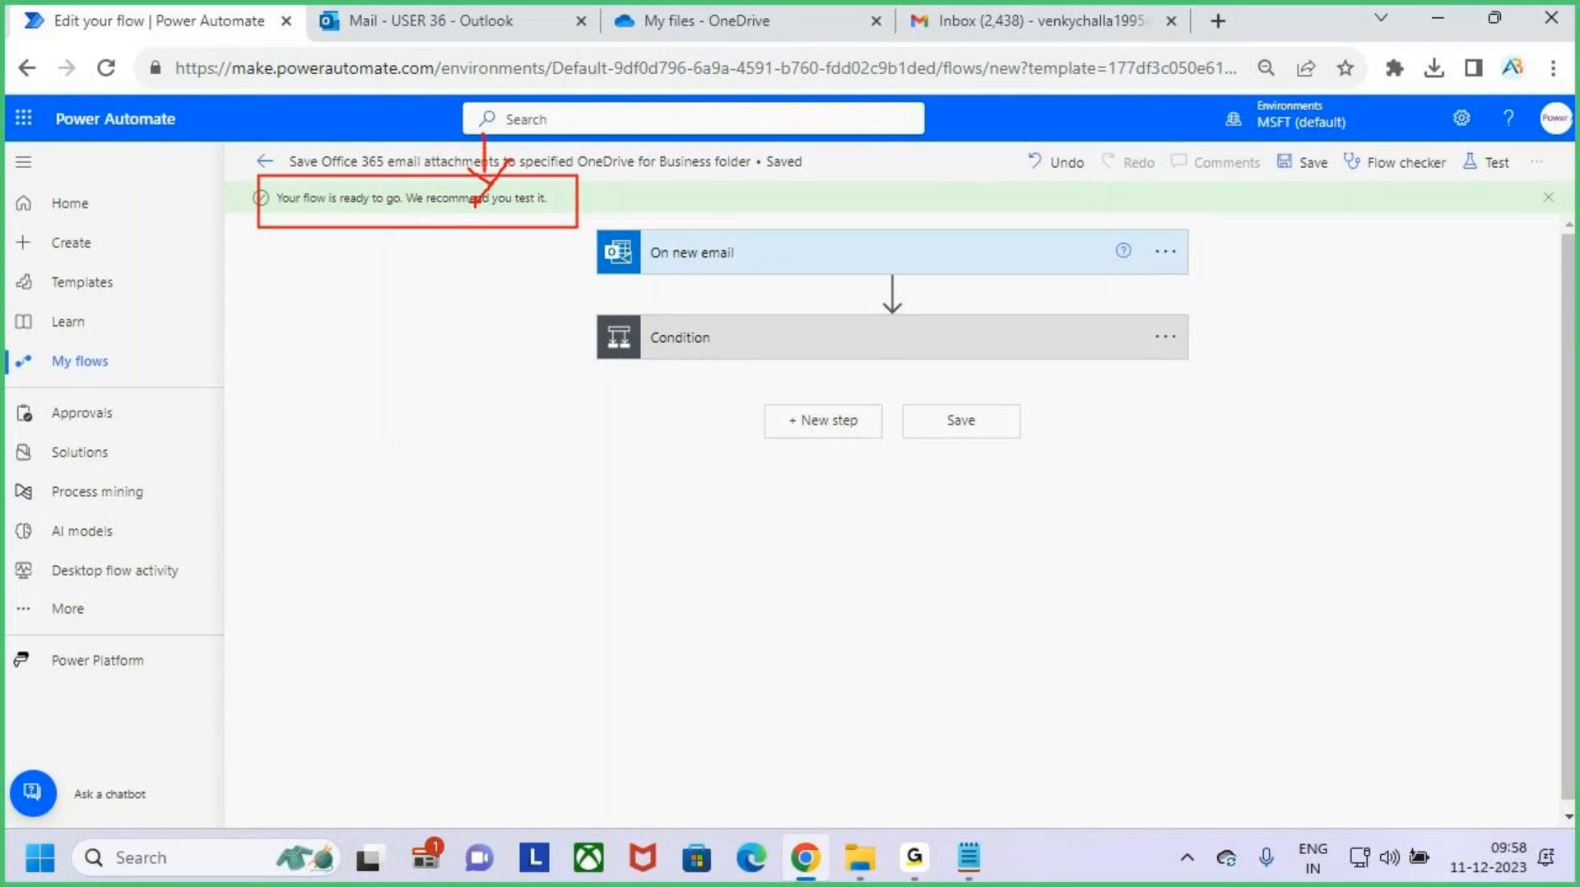
- Mark the Test command and start a manual test of the saved flow
{"action": "key", "text": "ctrl+2"}
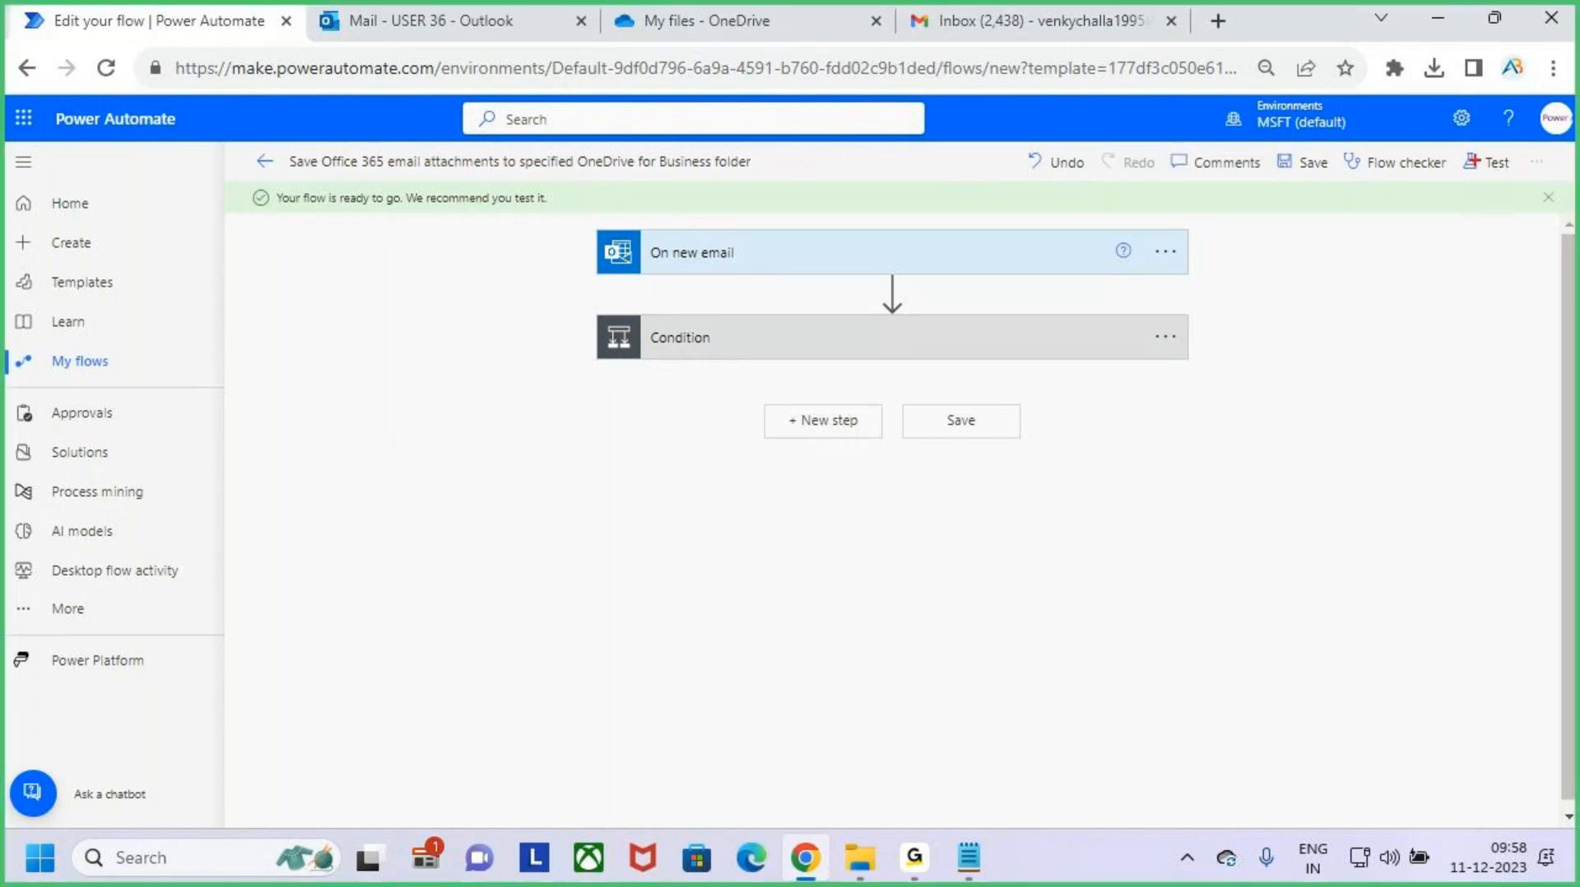
{"action": "left_click_drag", "start_coordinate": [1462, 148], "coordinate": [1515, 190]}
{"action": "key", "text": "Escape"}
{"action": "left_click", "coordinate": [1487, 166]}
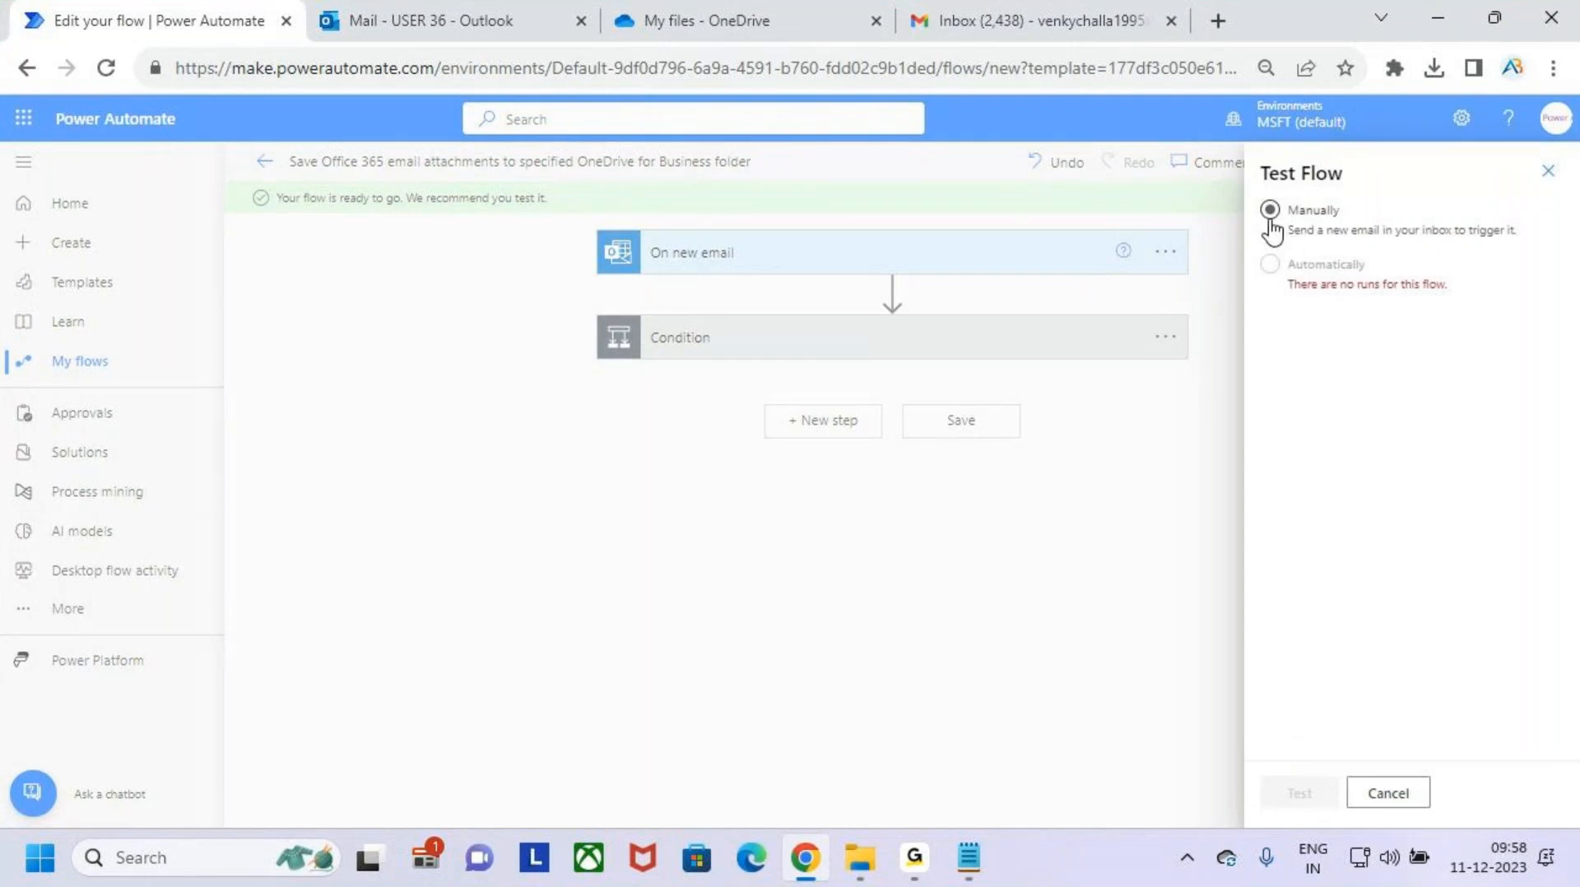
{"action": "left_click", "coordinate": [1270, 221]}
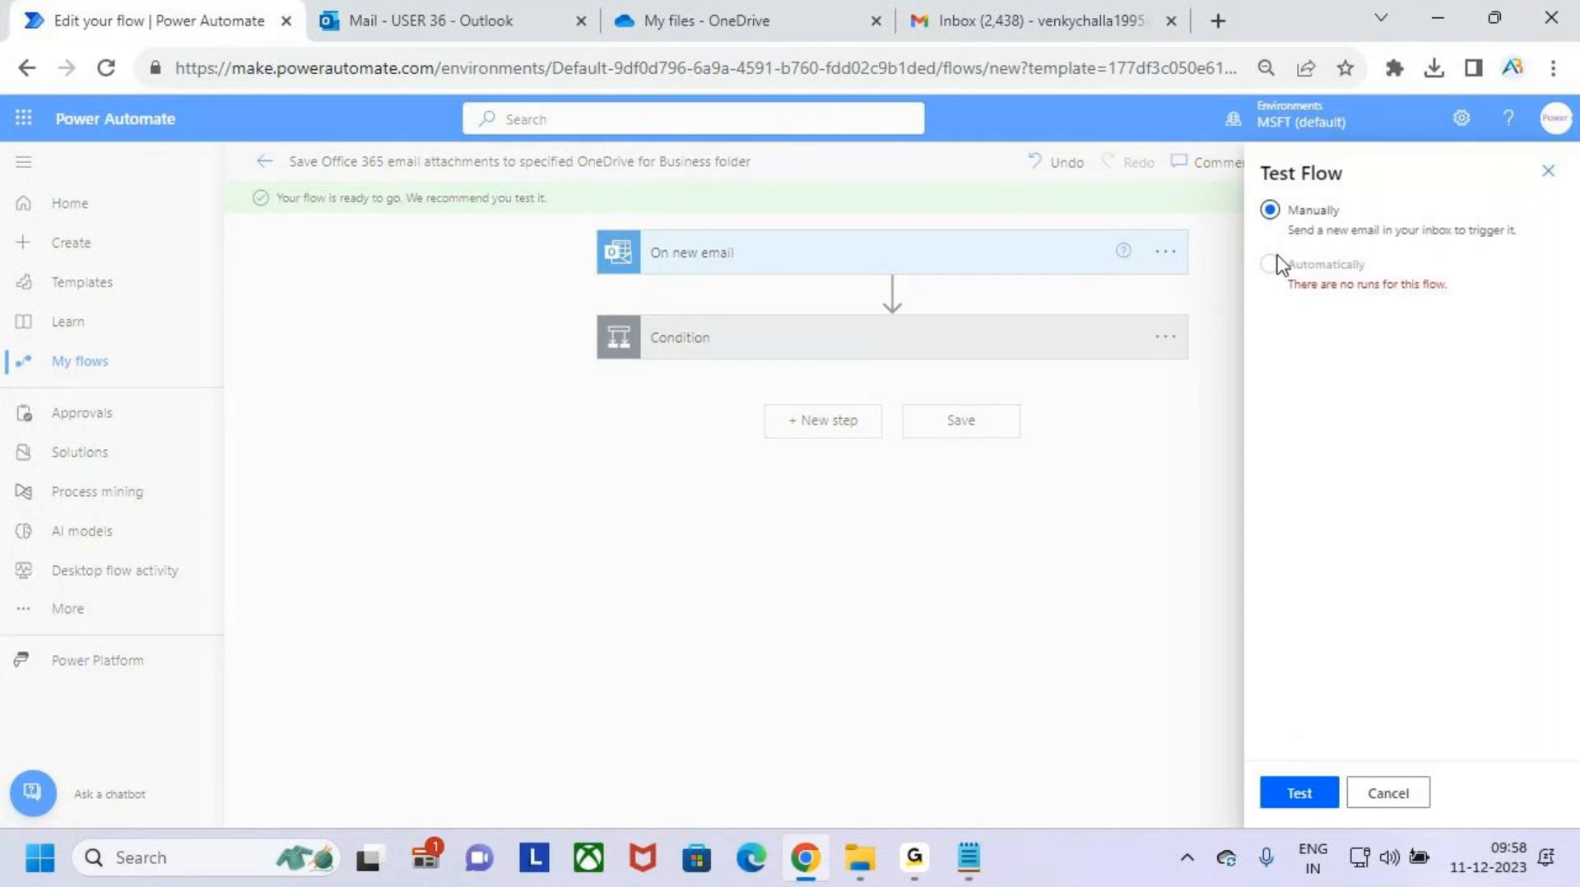
{"action": "left_click", "coordinate": [1310, 794]}
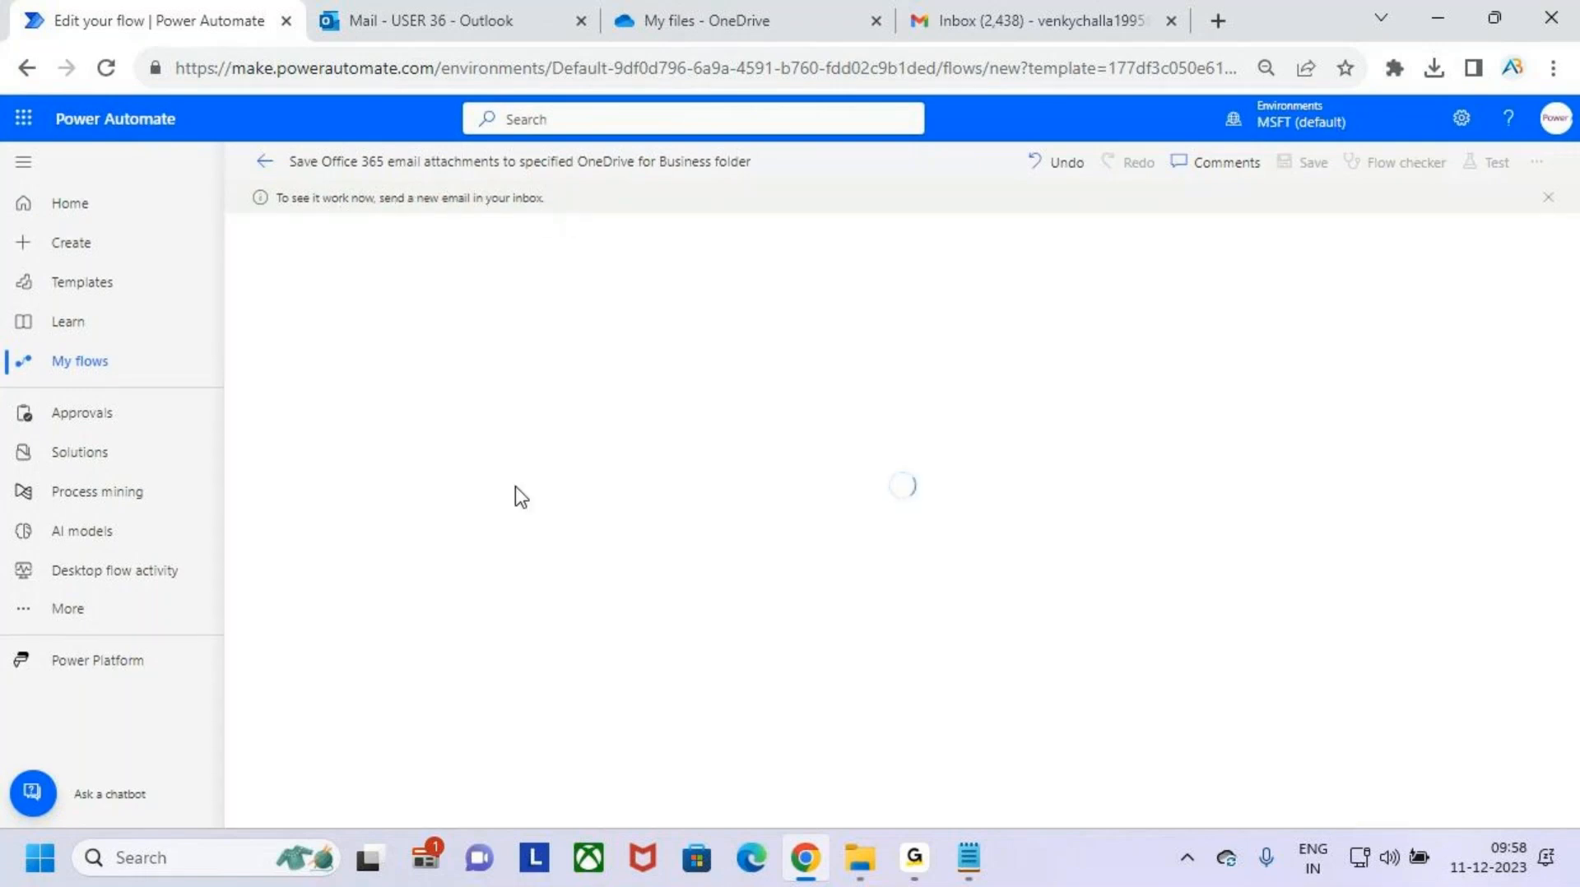
- Switch to Gmail, check the prepared draft's recipient and PDF attachment, and send the message
{"action": "left_click", "coordinate": [1102, 12]}
{"action": "left_click", "coordinate": [1188, 324]}
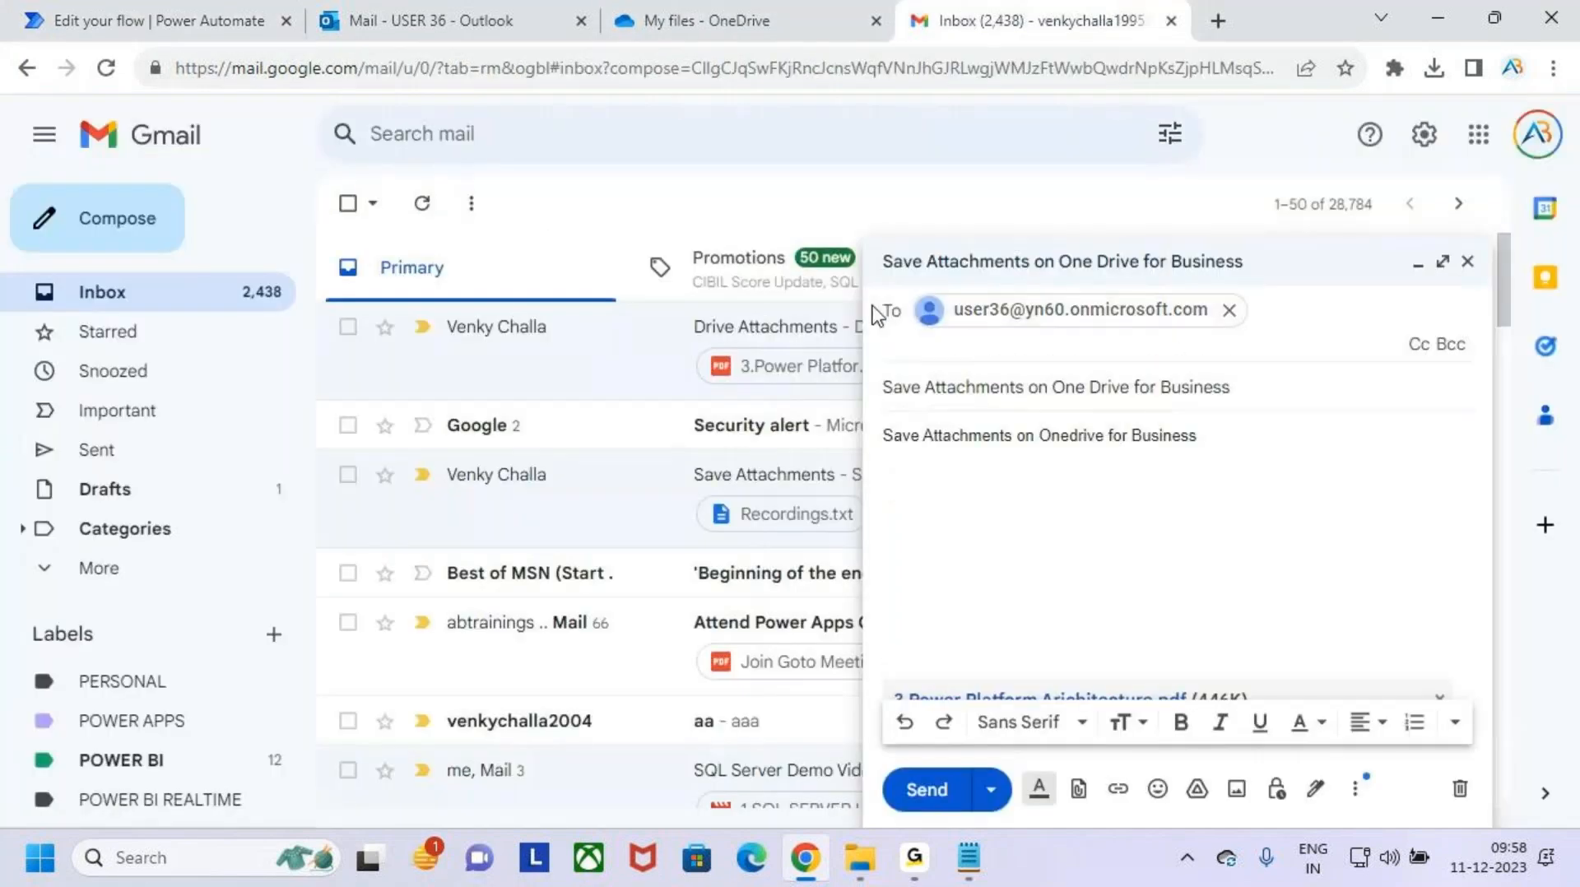
{"action": "left_click", "coordinate": [1139, 547]}
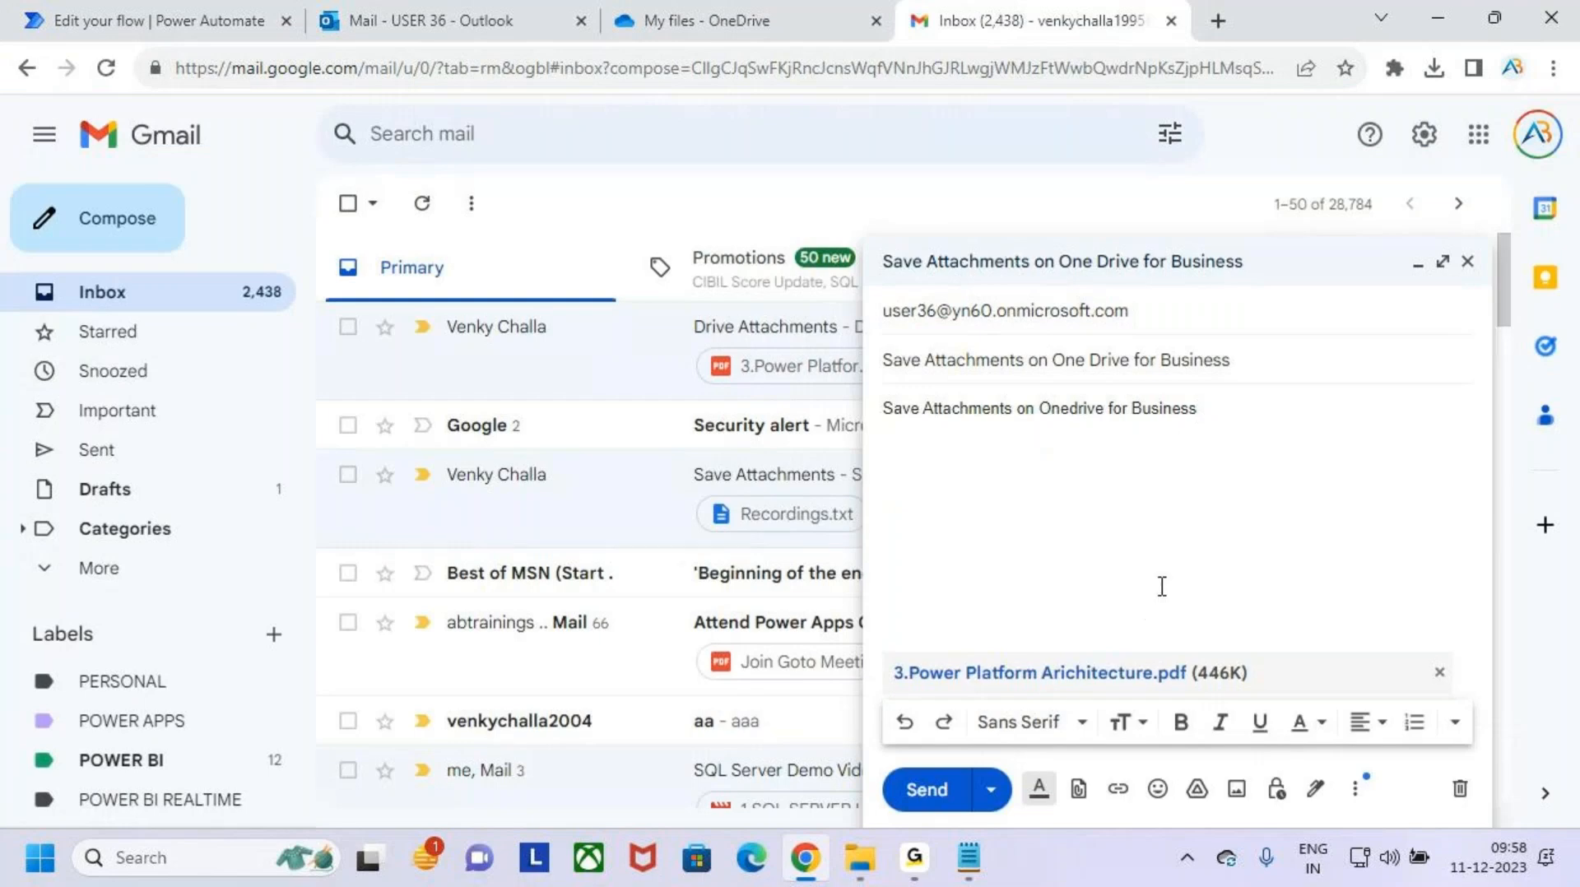
{"action": "left_click", "coordinate": [926, 791]}
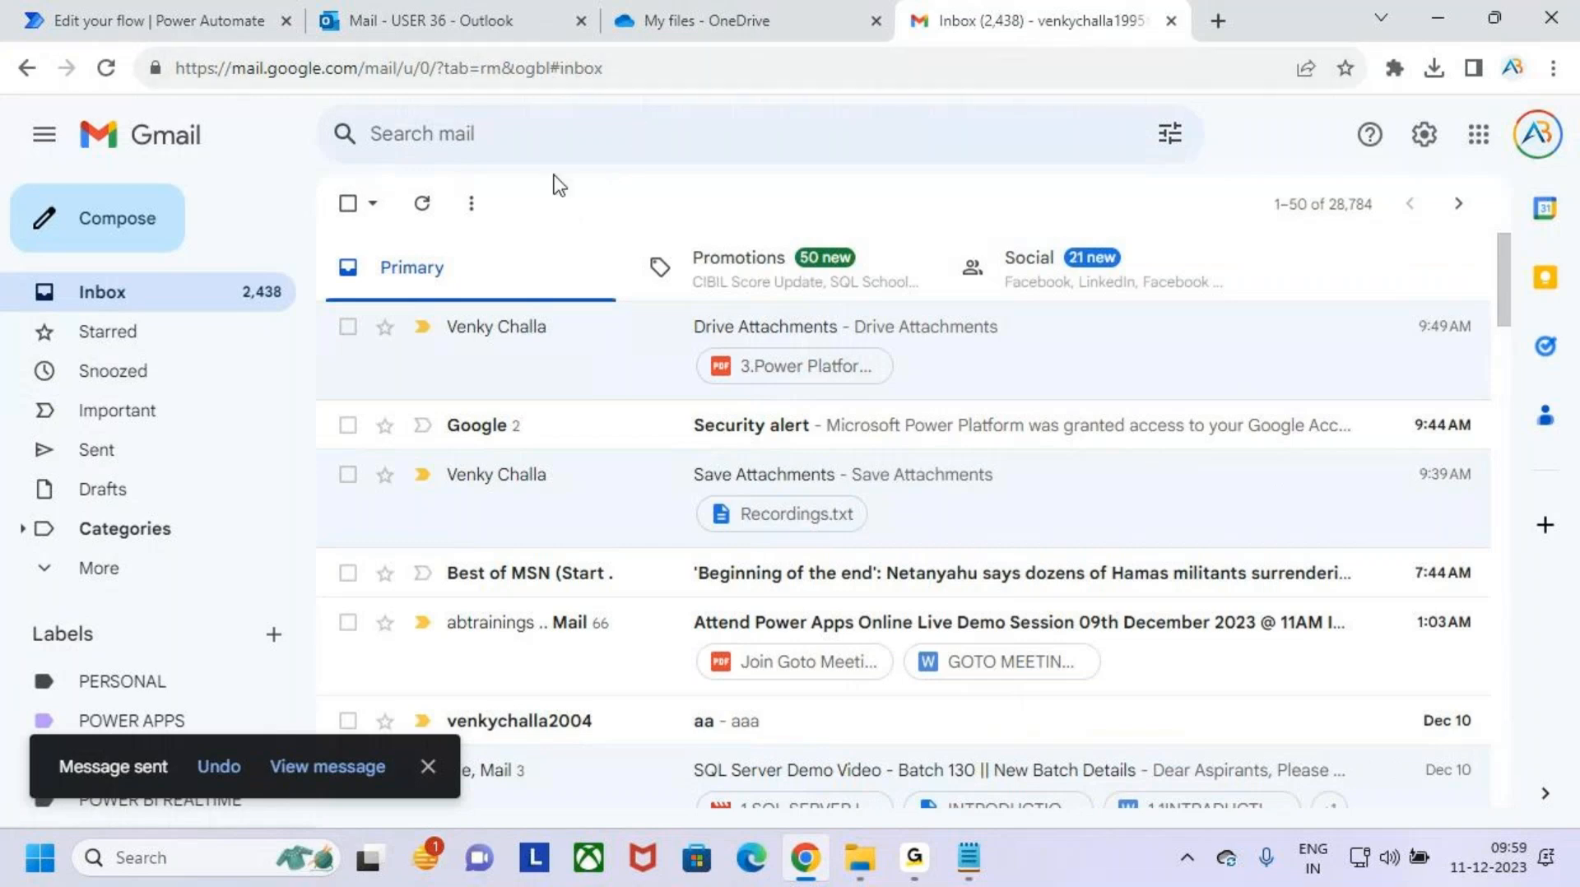
- Check the signed-in account in Outlook and refresh the inbox to look for the test message
{"action": "left_click", "coordinate": [452, 13]}
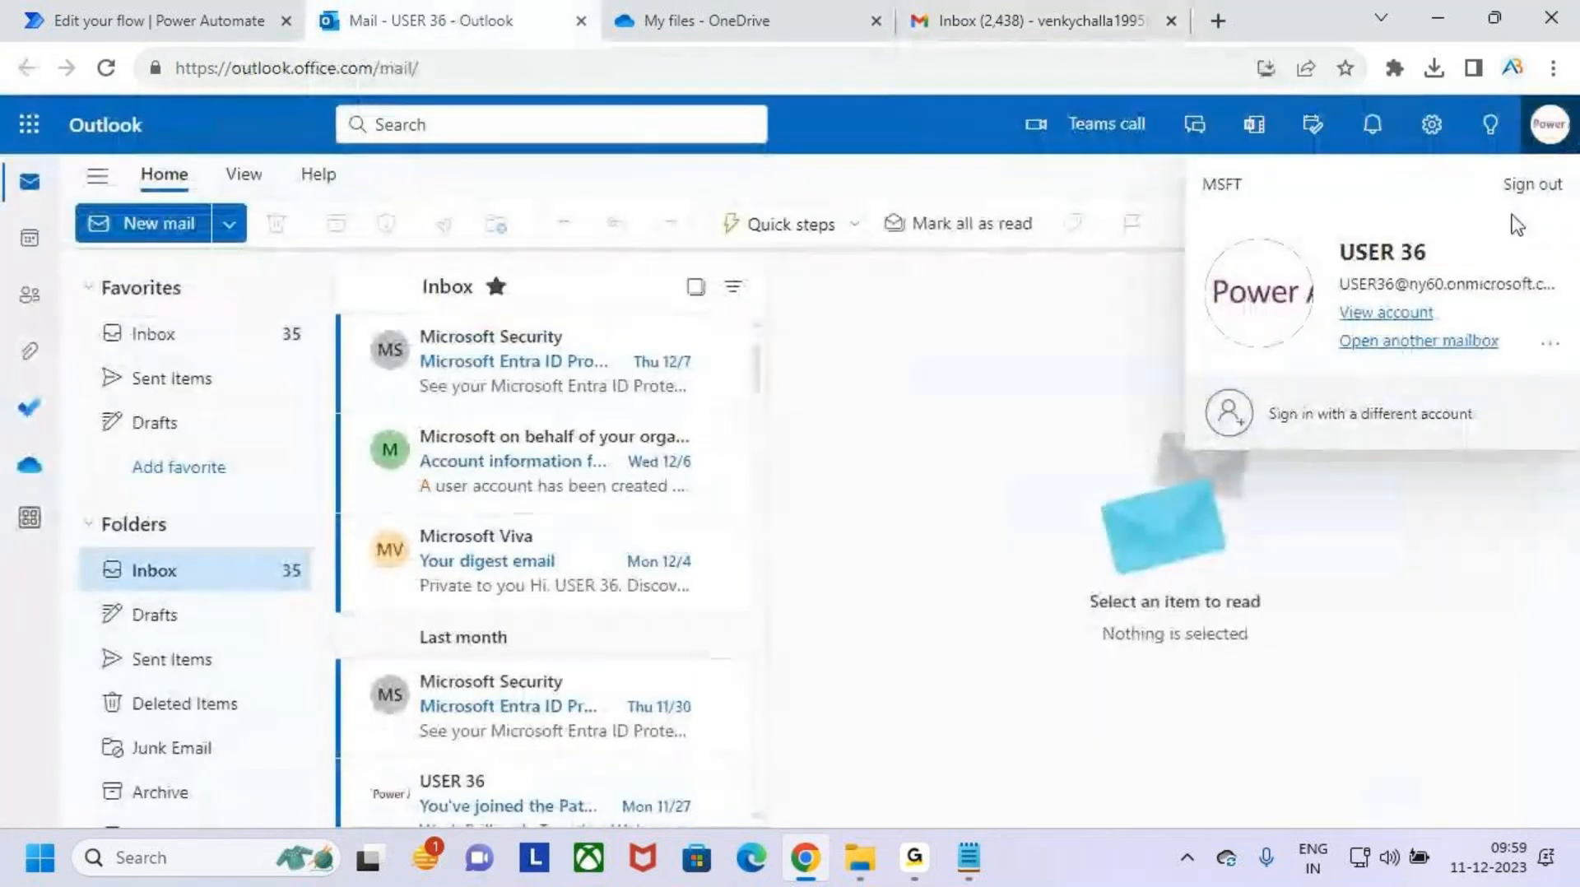
{"action": "left_click", "coordinate": [1381, 614]}
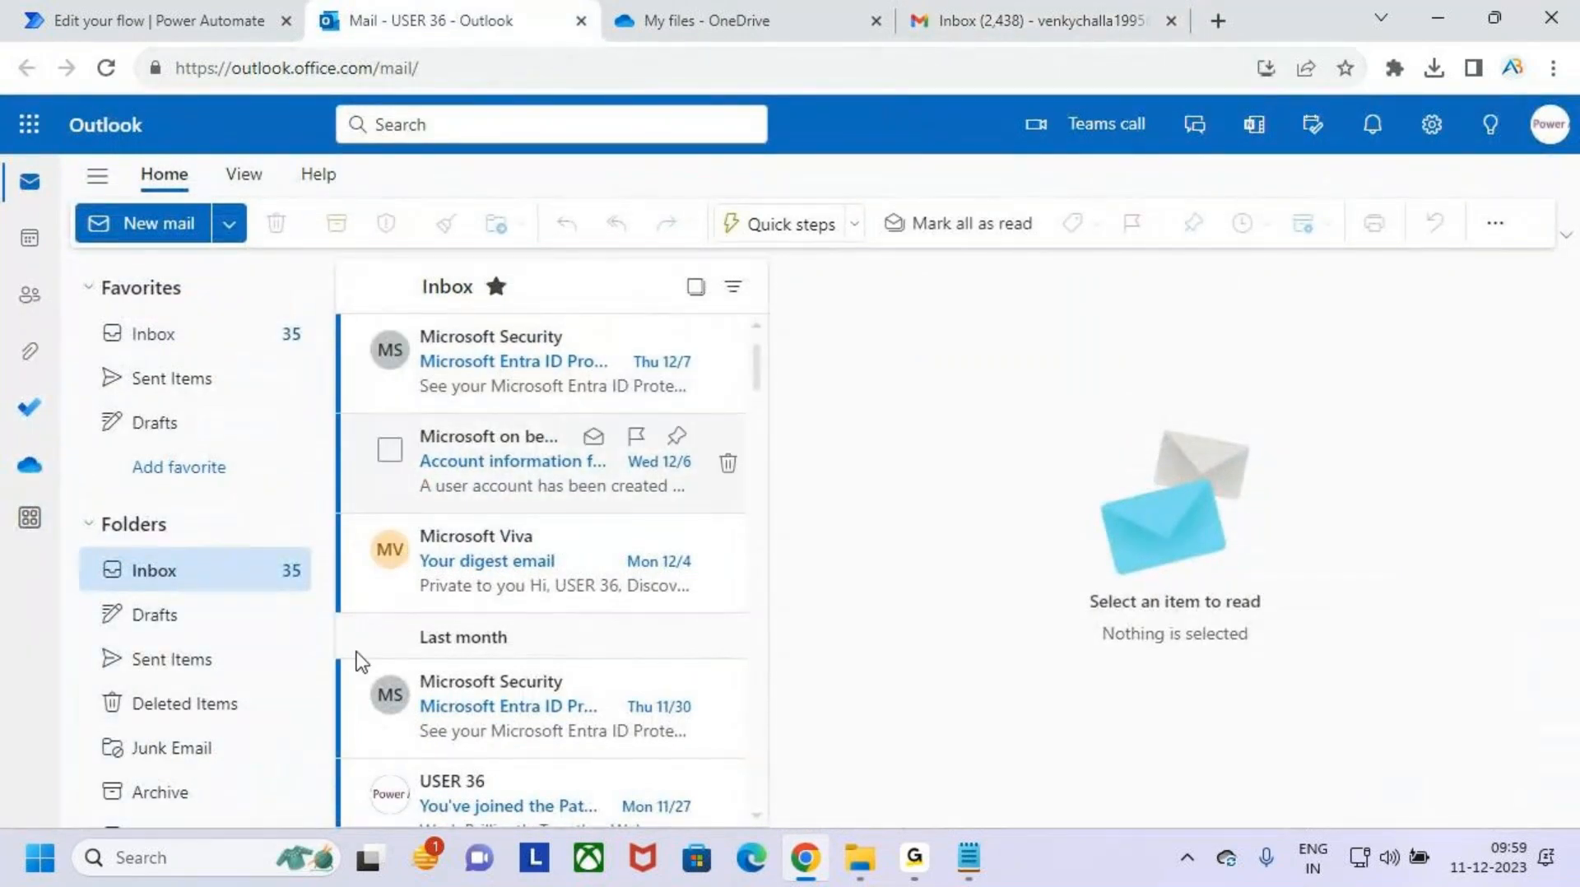
{"action": "left_click", "coordinate": [106, 68]}
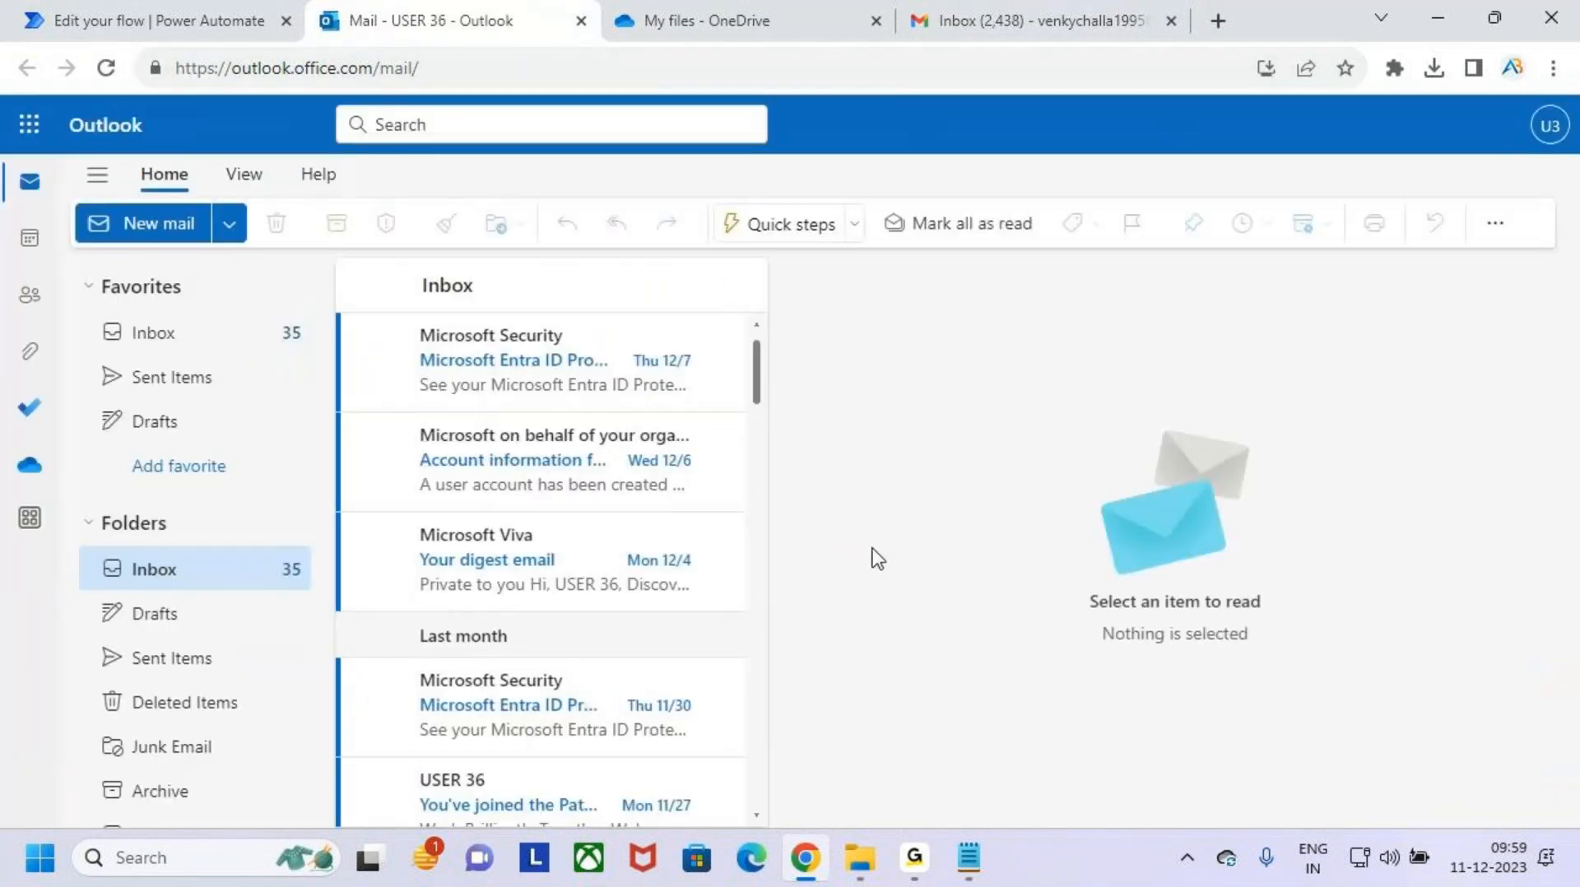
- Return to Gmail and open the "Save Attachments on One Drive for Business" conversation to read the delivery reply
{"action": "left_click", "coordinate": [1028, 20]}
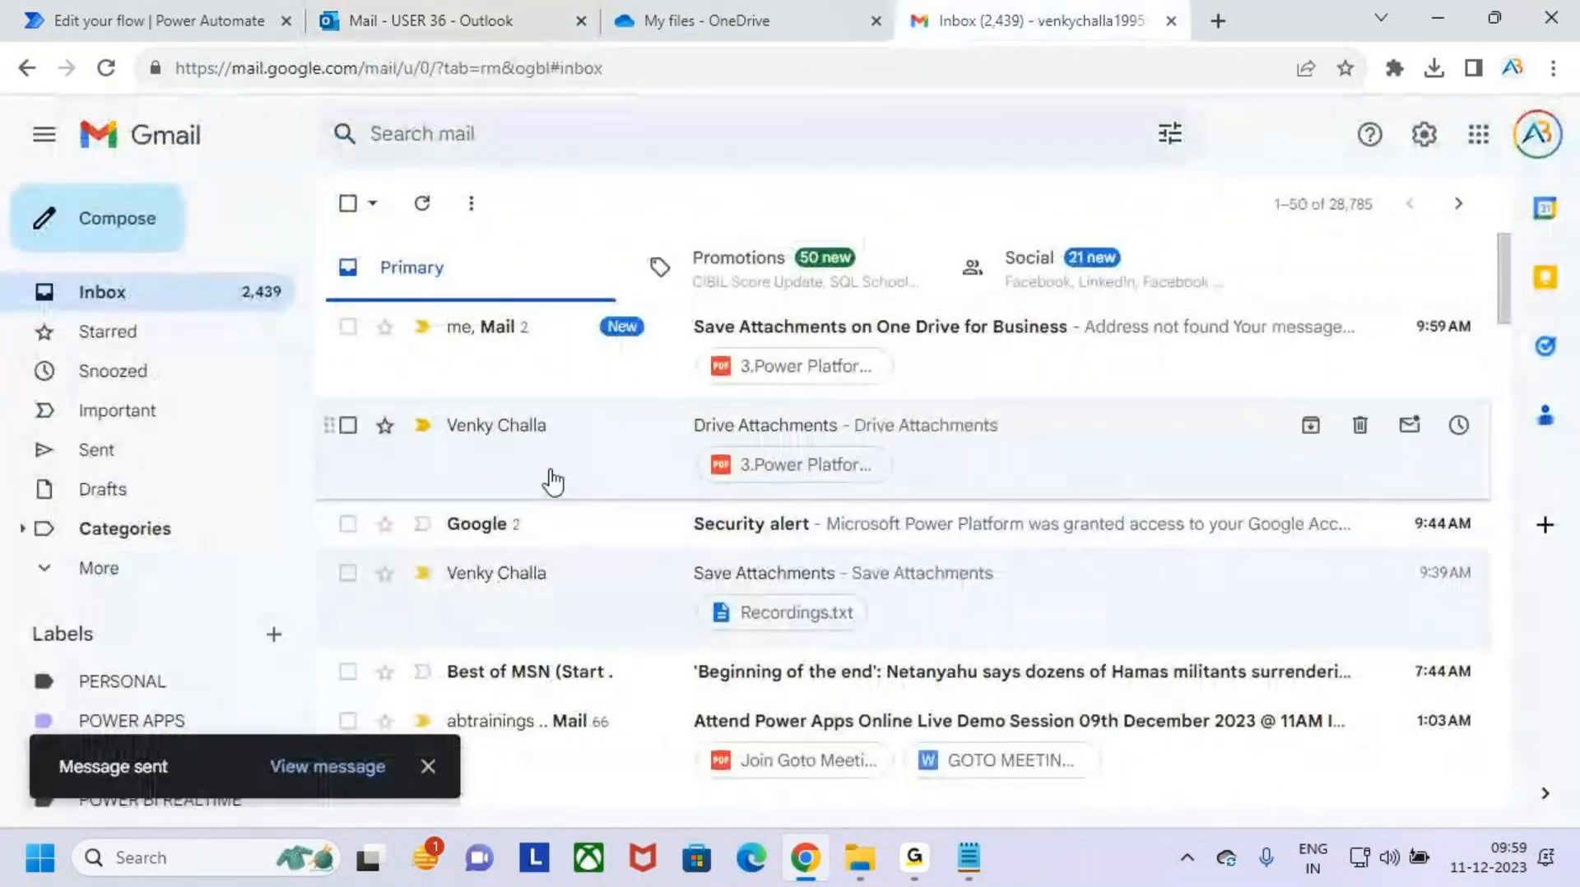
{"action": "scroll", "coordinate": [613, 482], "scroll_direction": "down", "scroll_amount": 1}
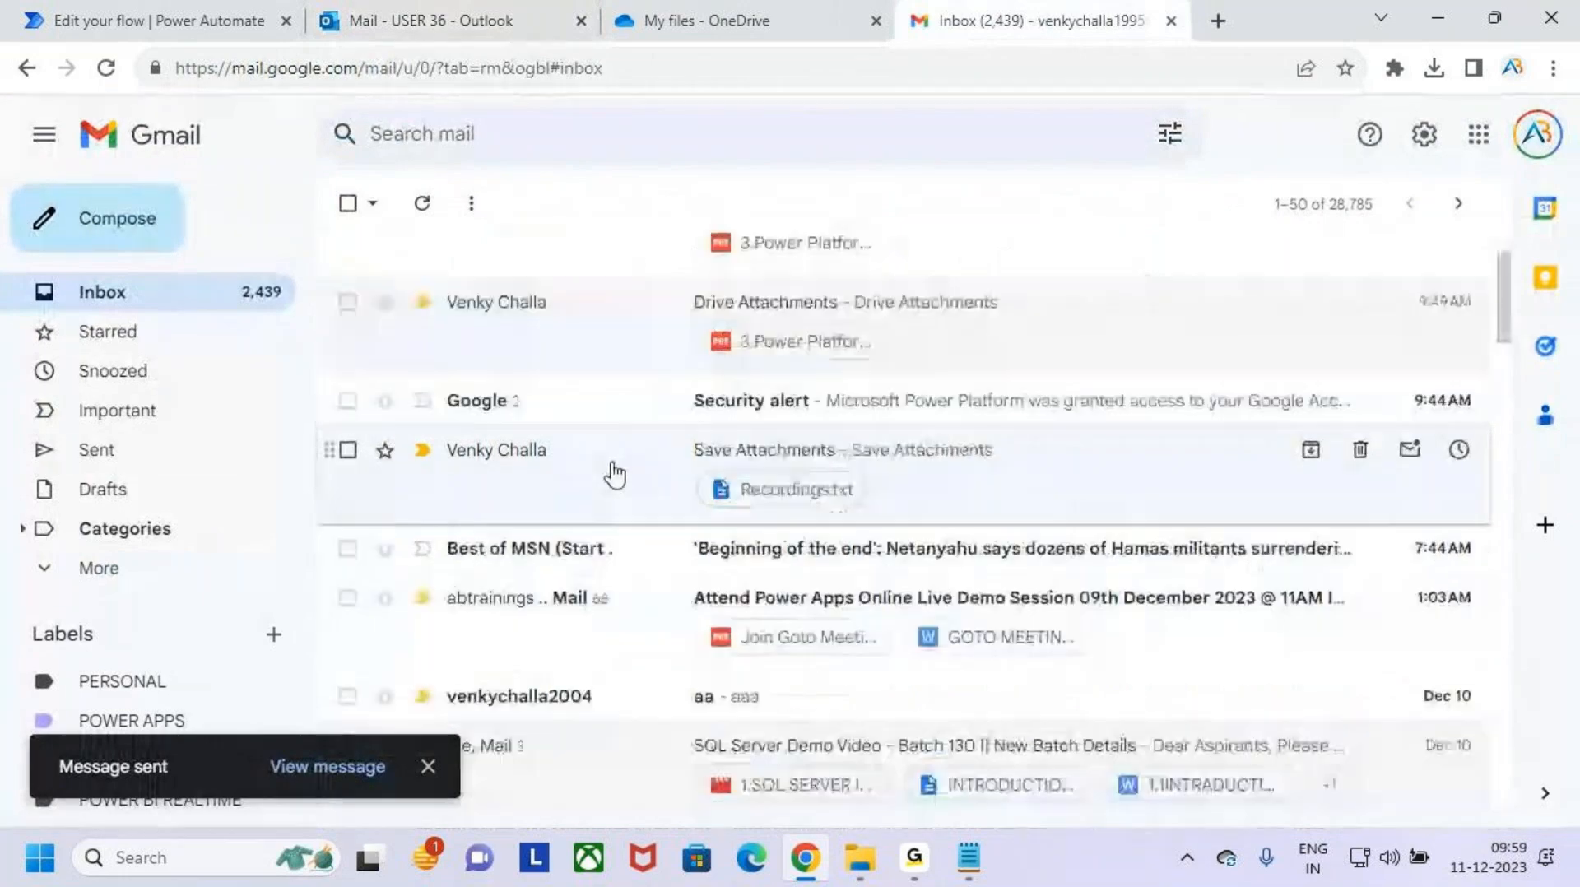
{"action": "scroll", "coordinate": [609, 486], "scroll_direction": "up", "scroll_amount": 1}
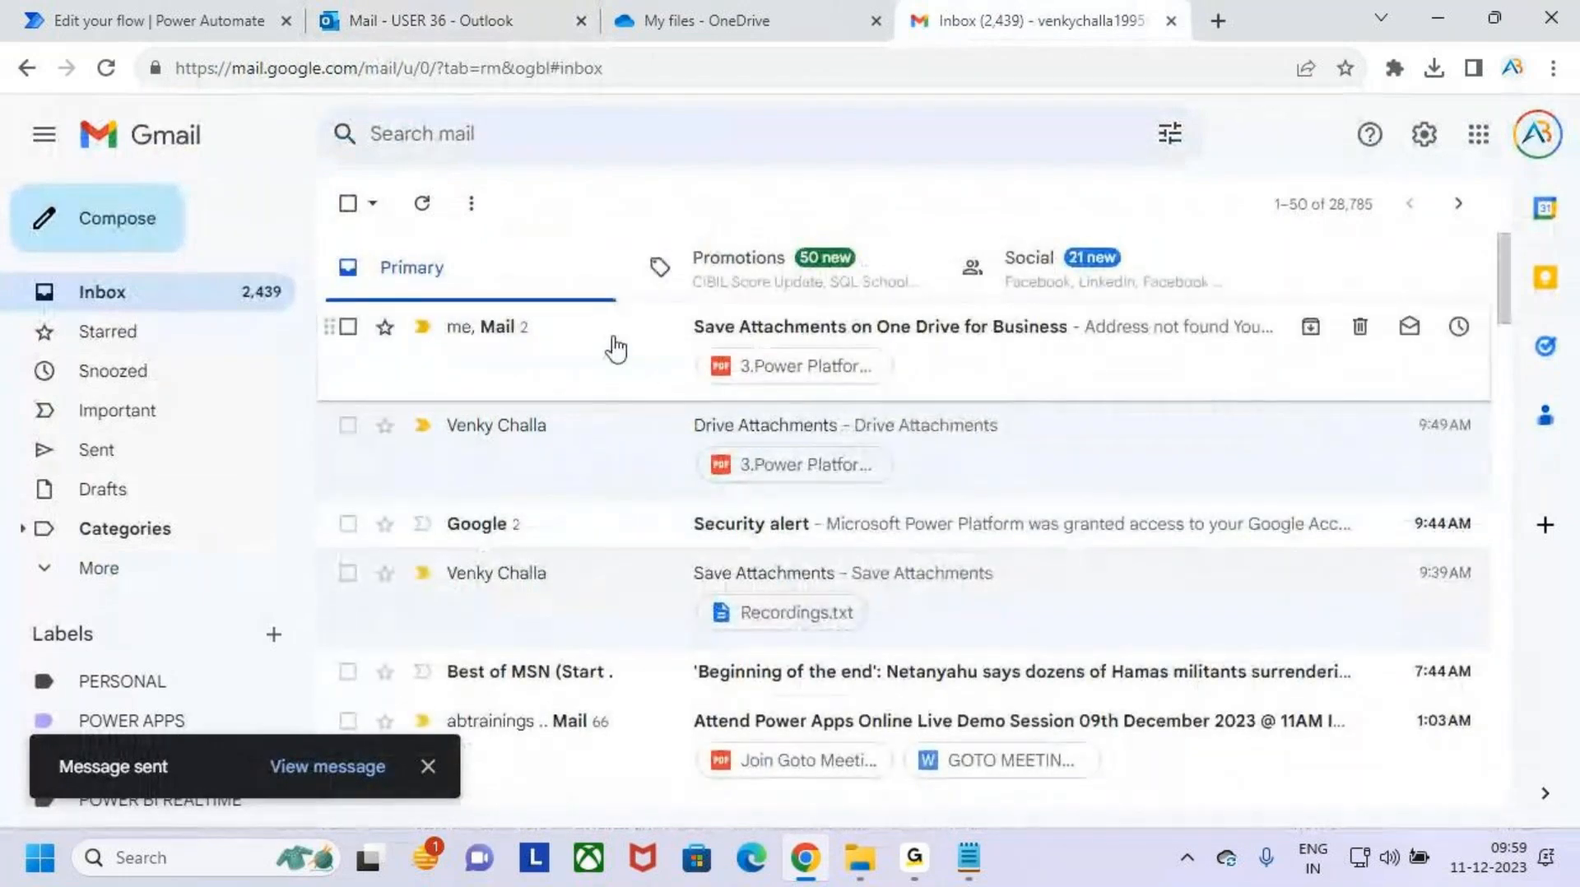
{"action": "left_click", "coordinate": [616, 349]}
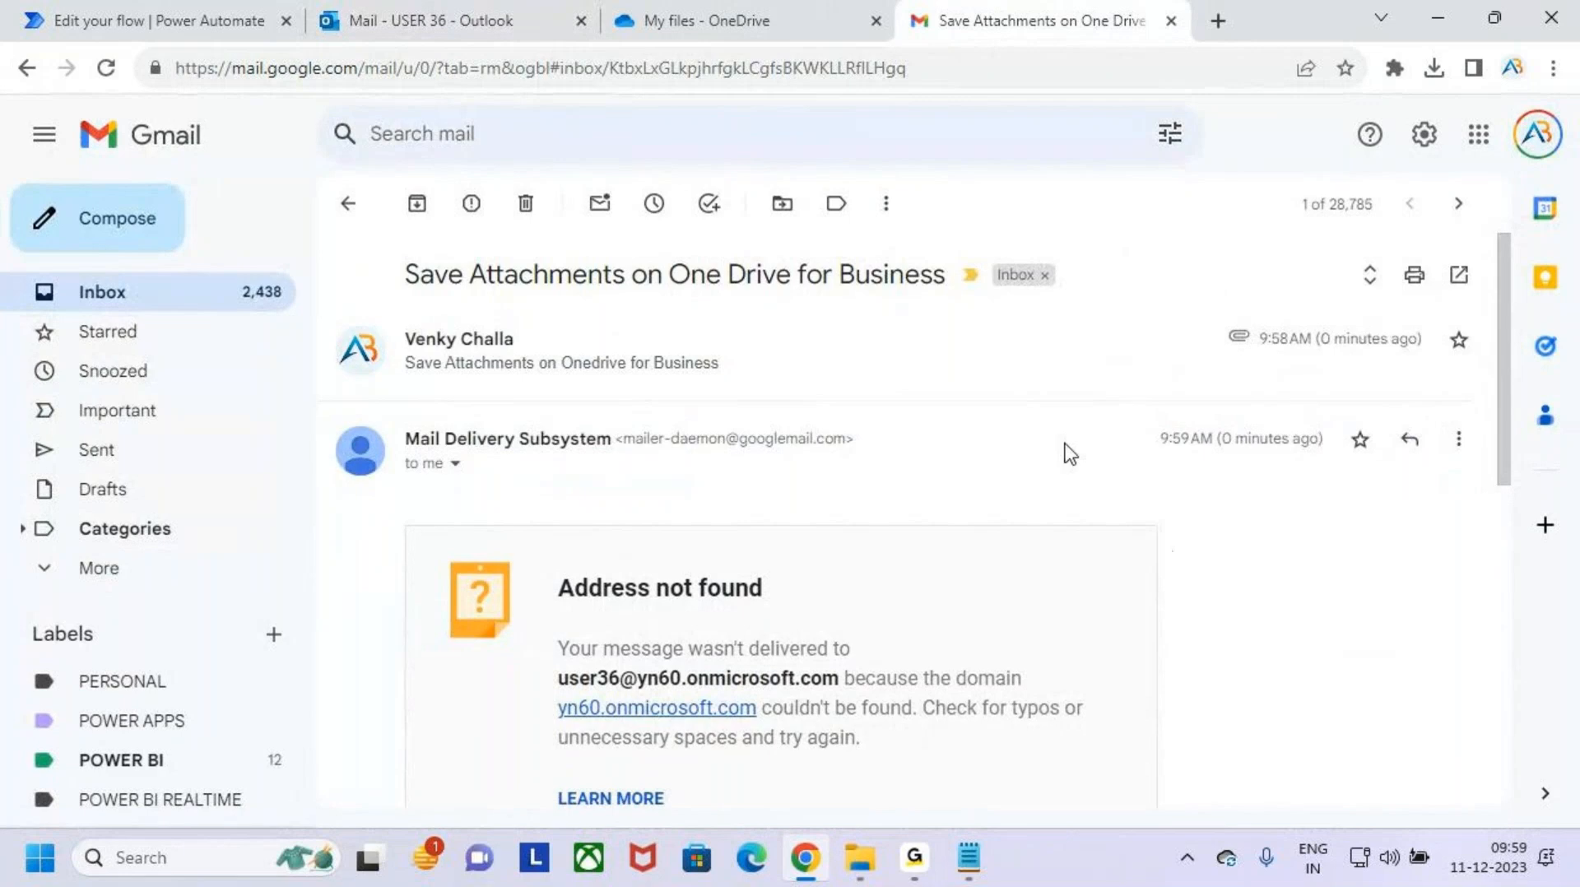
- Switch to File Explorer and open the Power Apps Credentials text file from the Demo folder on the Desktop
{"action": "left_click", "coordinate": [971, 855]}
{"action": "left_click", "coordinate": [859, 862]}
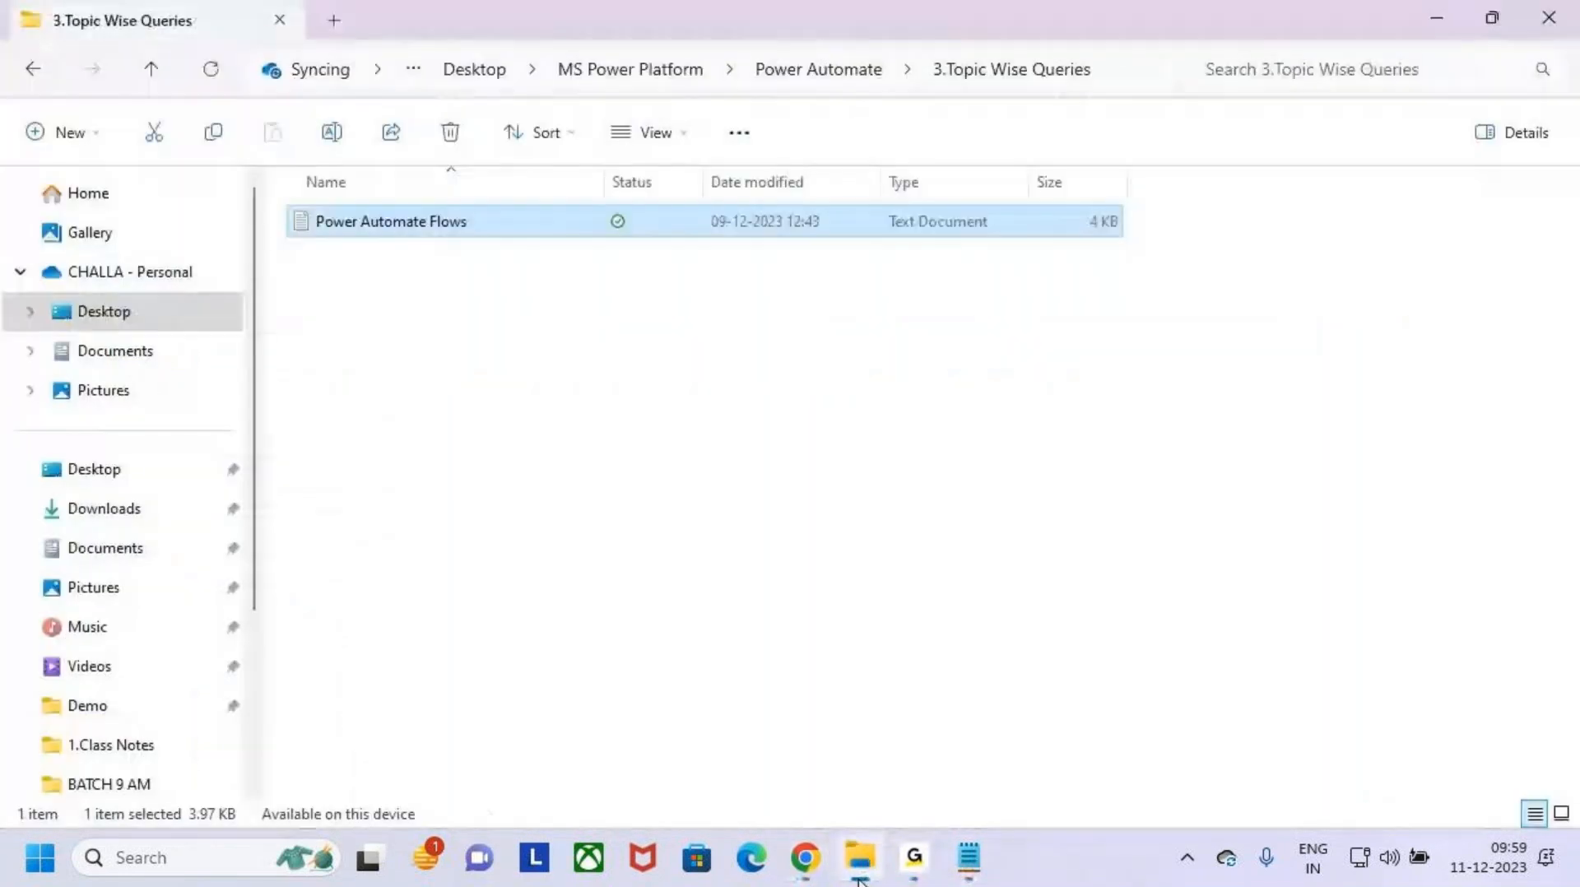
{"action": "left_click", "coordinate": [1438, 21]}
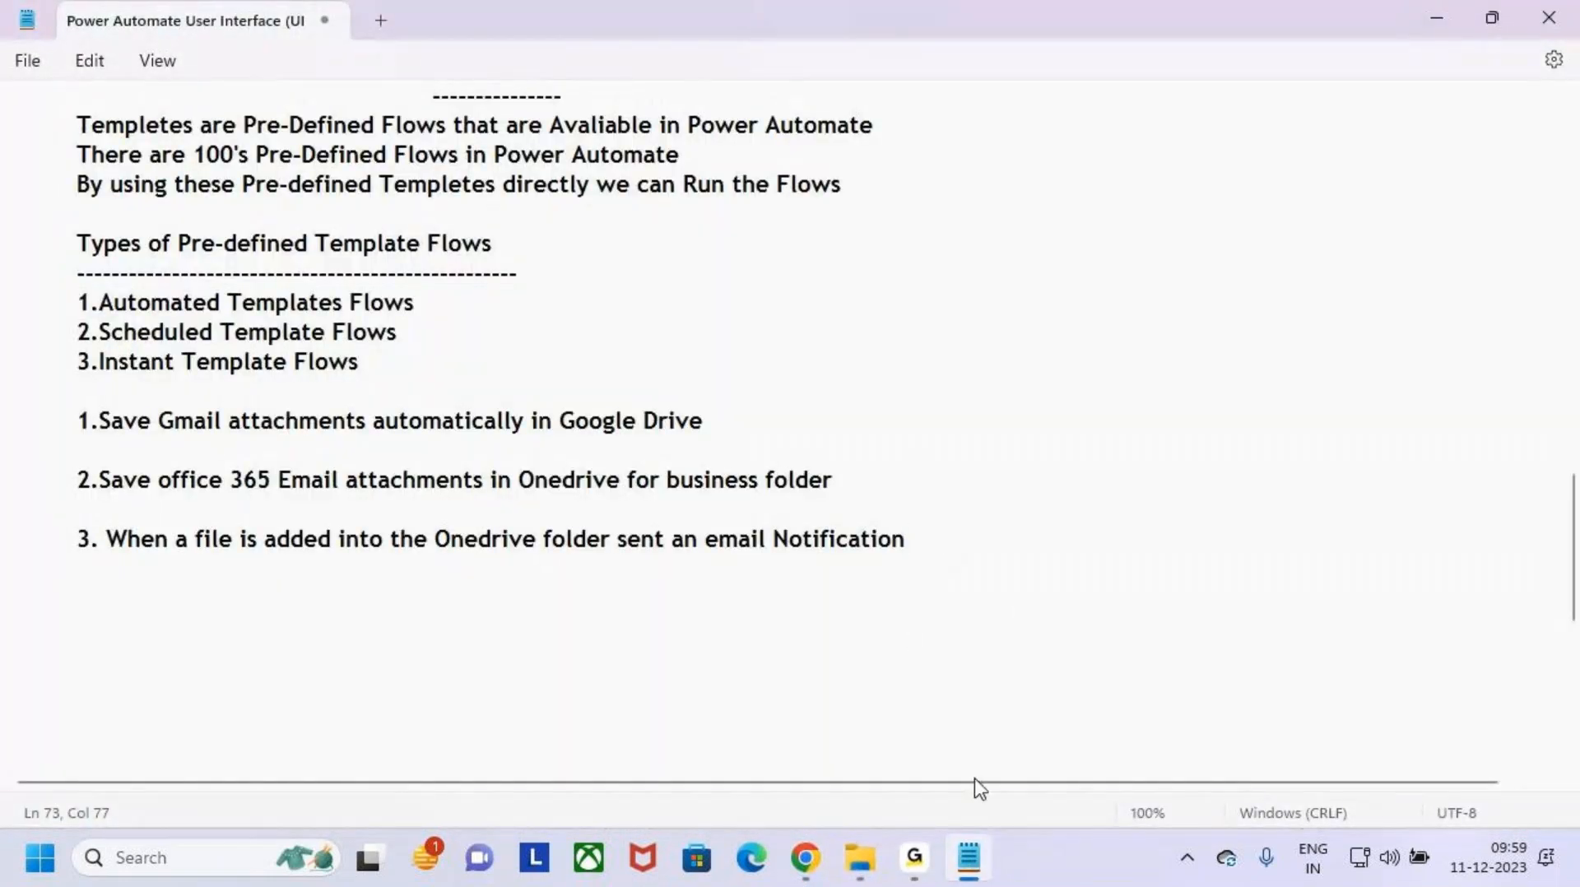
{"action": "mouse_move", "coordinate": [819, 878]}
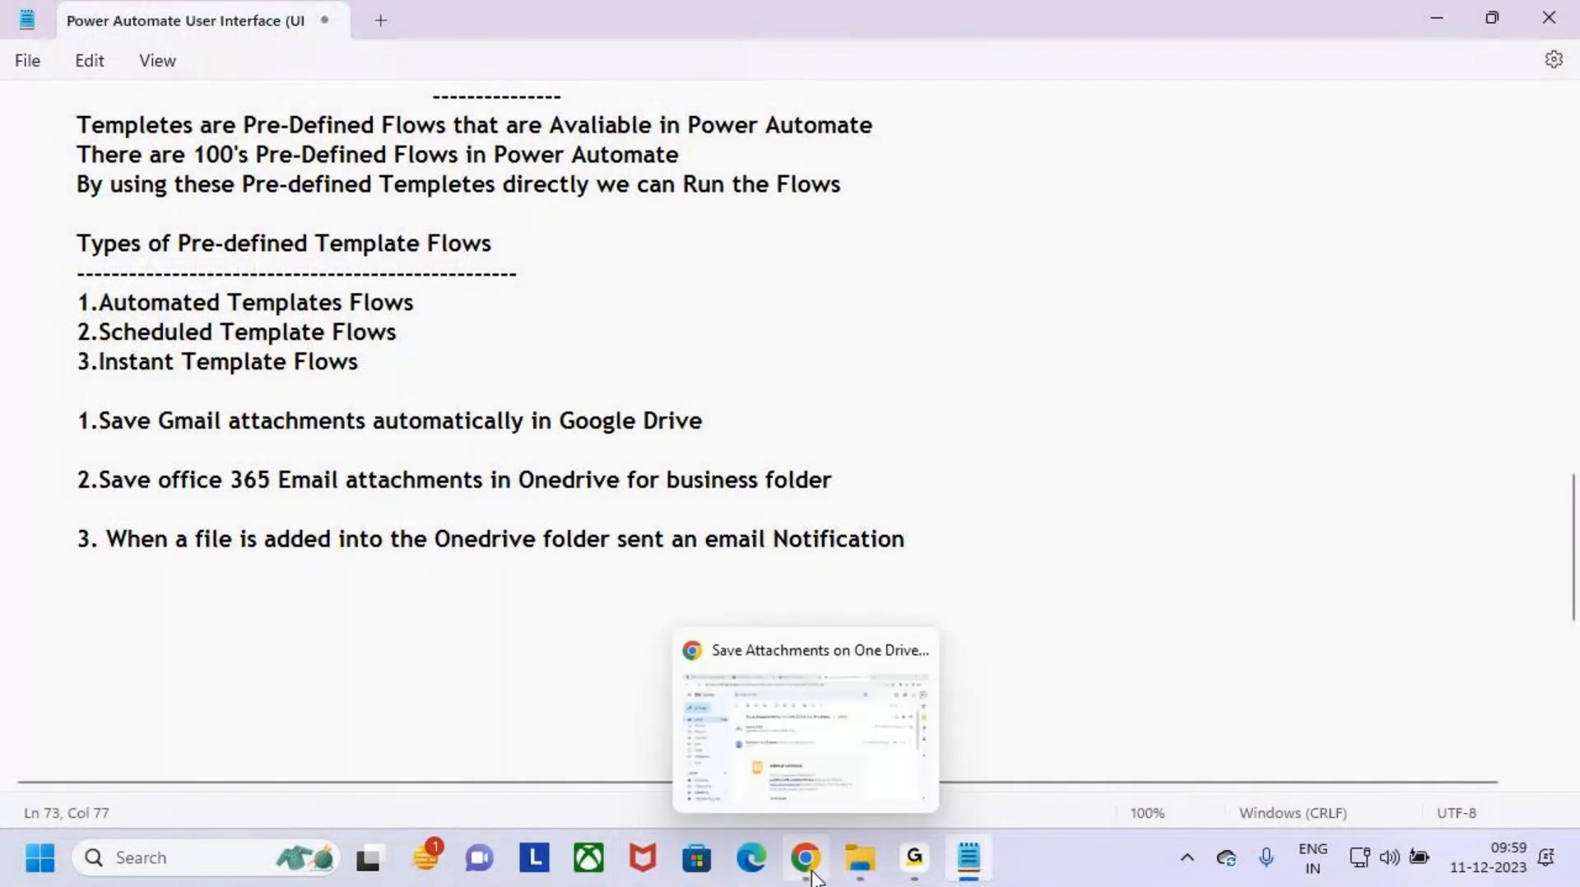
{"action": "left_click", "coordinate": [860, 858]}
{"action": "left_click", "coordinate": [113, 327]}
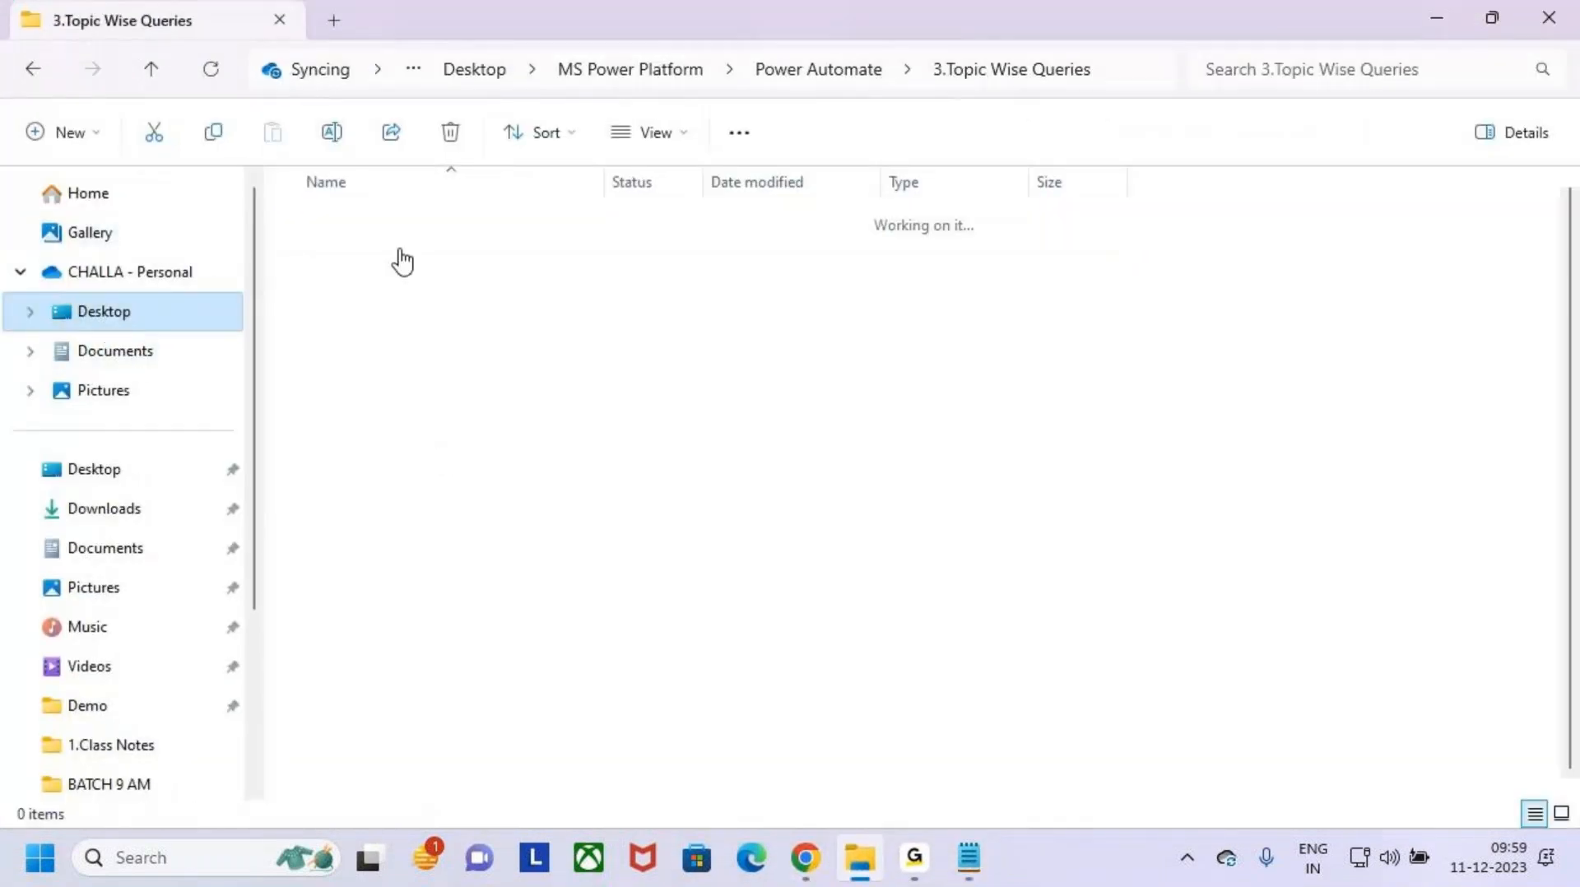
{"action": "left_click", "coordinate": [313, 224]}
{"action": "double_click", "coordinate": [313, 224]}
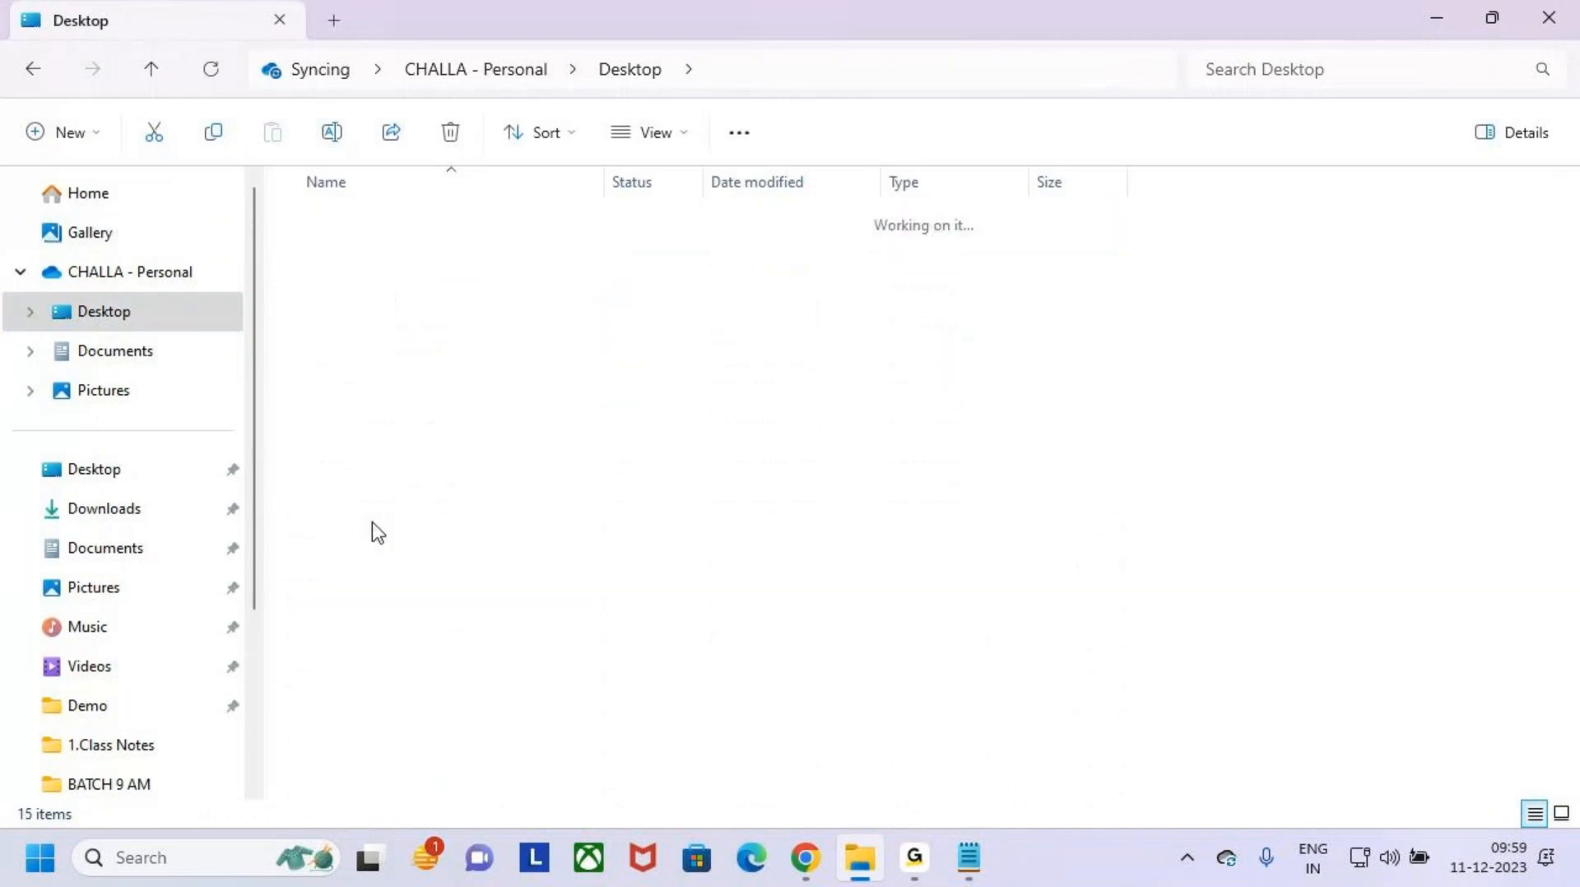
{"action": "left_click", "coordinate": [362, 609]}
{"action": "double_click", "coordinate": [362, 609]}
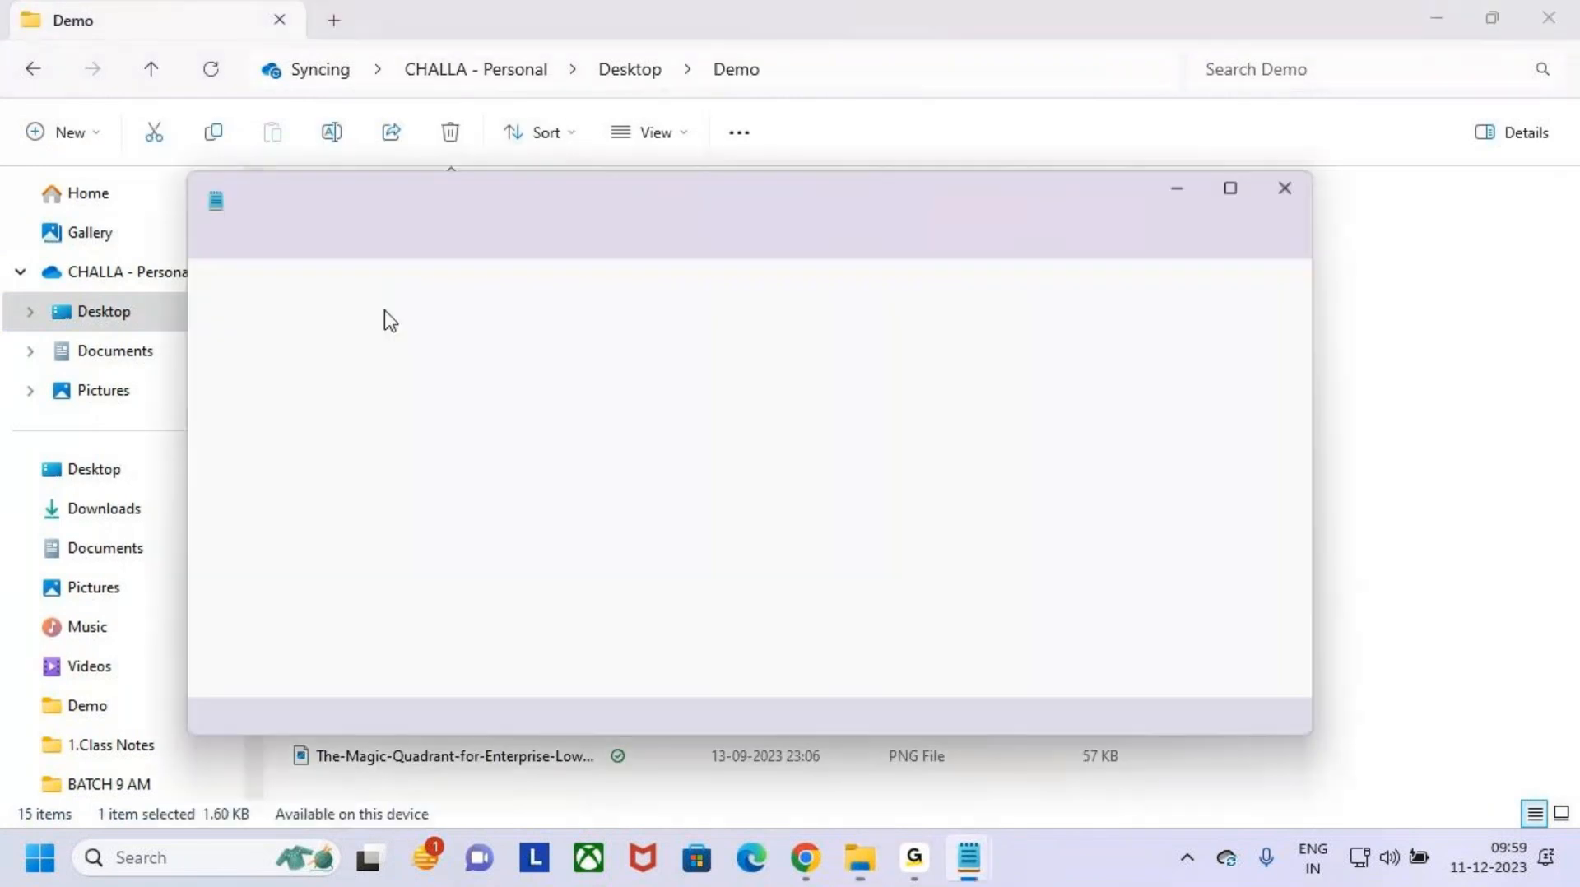
- Copy the admin account's username from the credentials file and return to the Gmail conversation in the browser
{"action": "left_click_drag", "start_coordinate": [662, 376], "coordinate": [322, 372]}
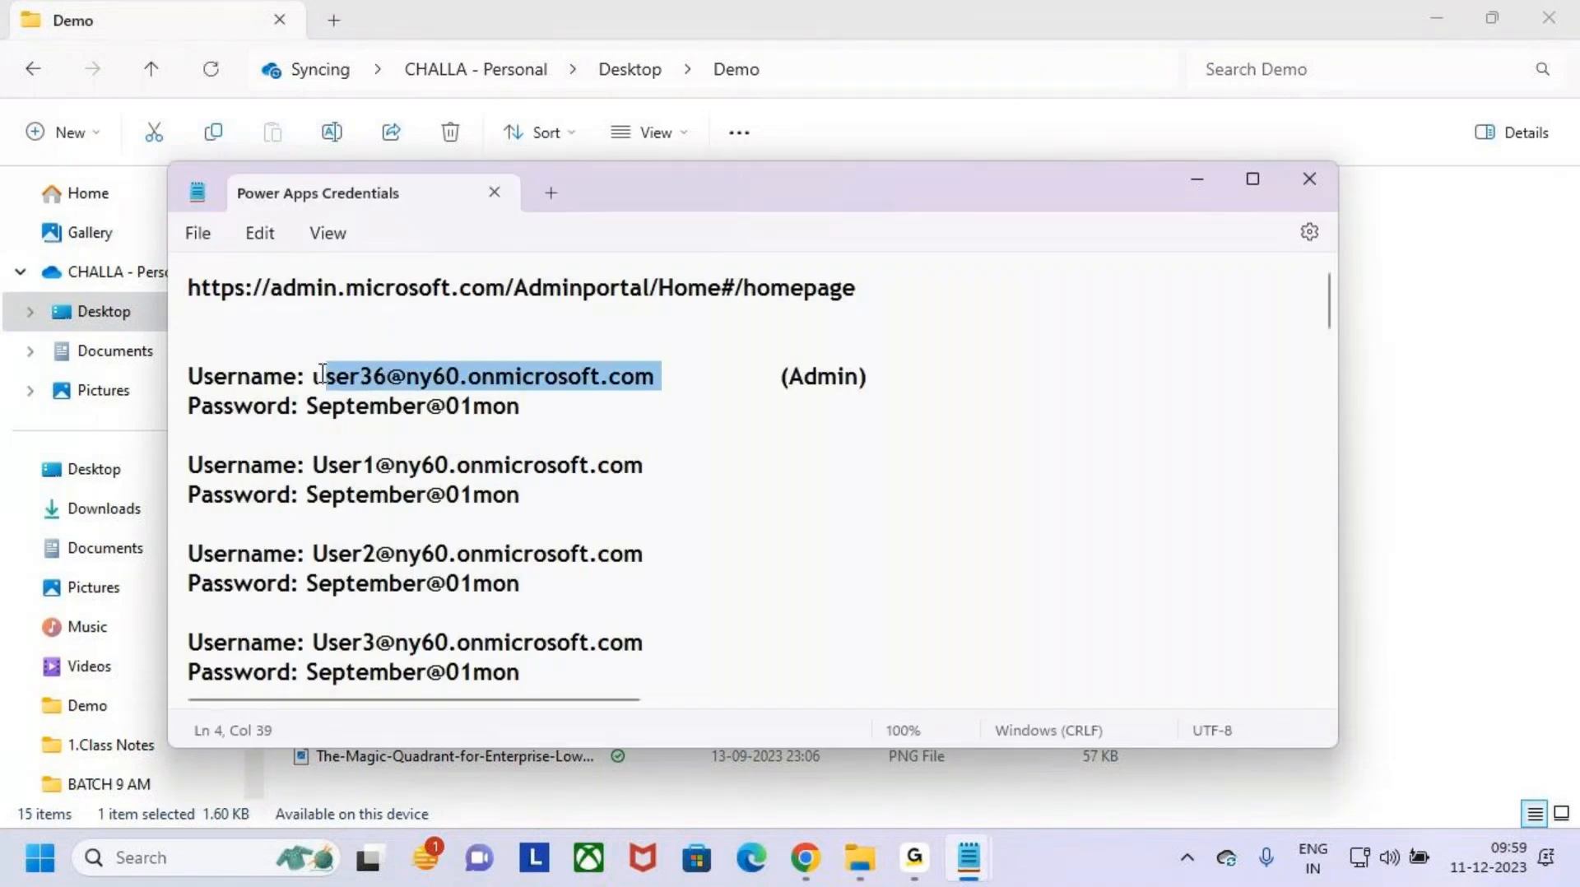
{"action": "left_click", "coordinate": [1206, 183]}
{"action": "left_click", "coordinate": [1431, 16]}
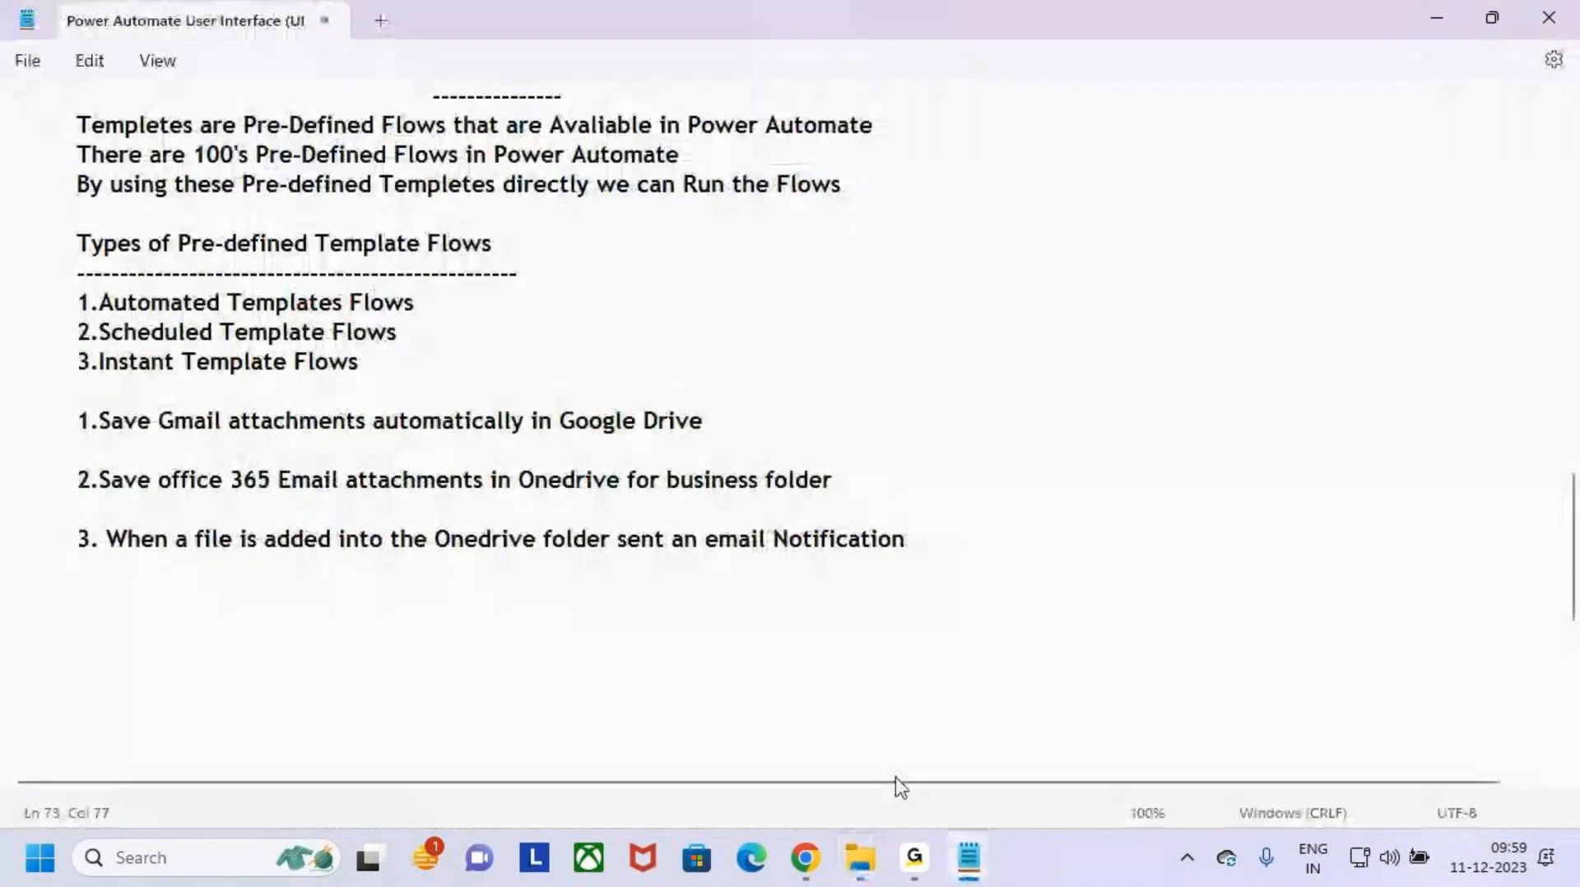
{"action": "left_click", "coordinate": [806, 857]}
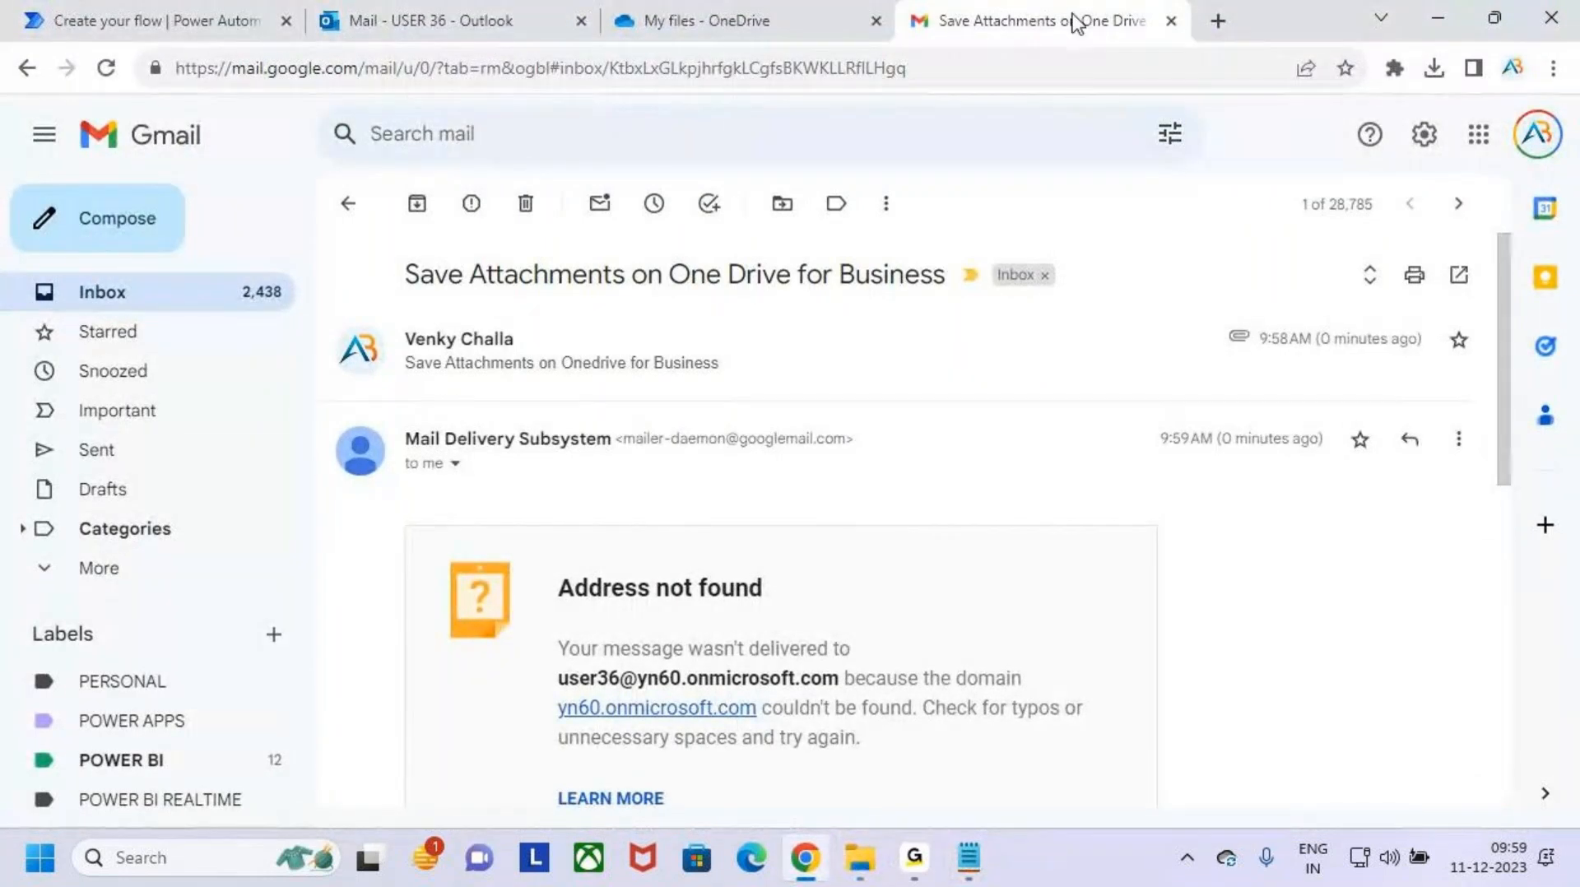
- Forward the original message with its PDF attachment and open the forward in a full-size compose window
{"action": "left_click", "coordinate": [896, 374]}
{"action": "left_click", "coordinate": [1453, 340]}
{"action": "left_click", "coordinate": [1259, 415]}
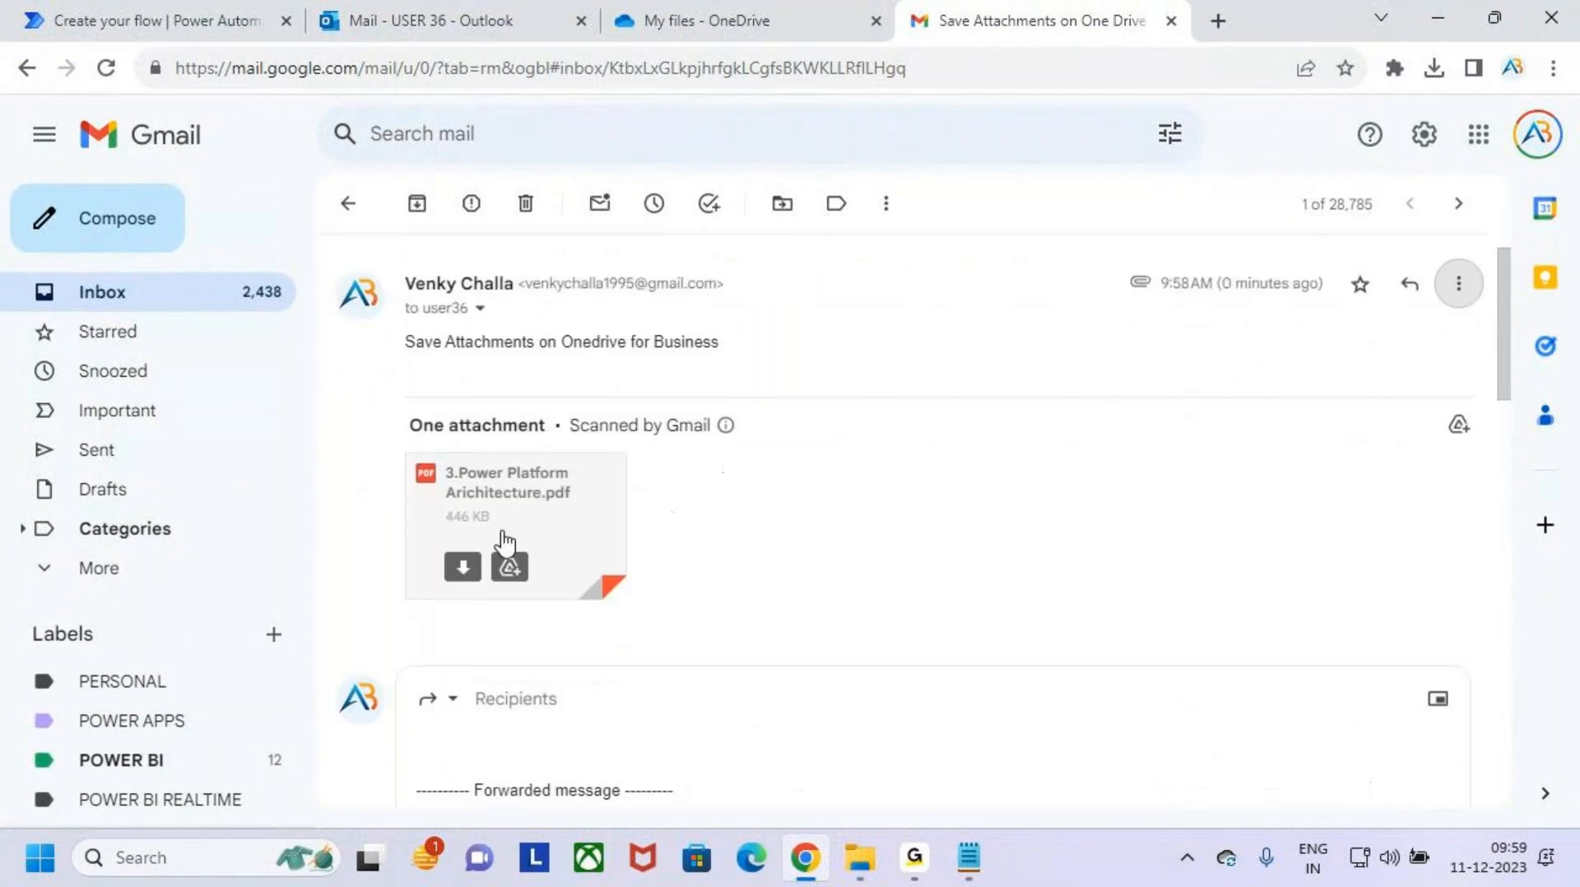
{"action": "left_click", "coordinate": [441, 698]}
{"action": "left_click", "coordinate": [518, 614]}
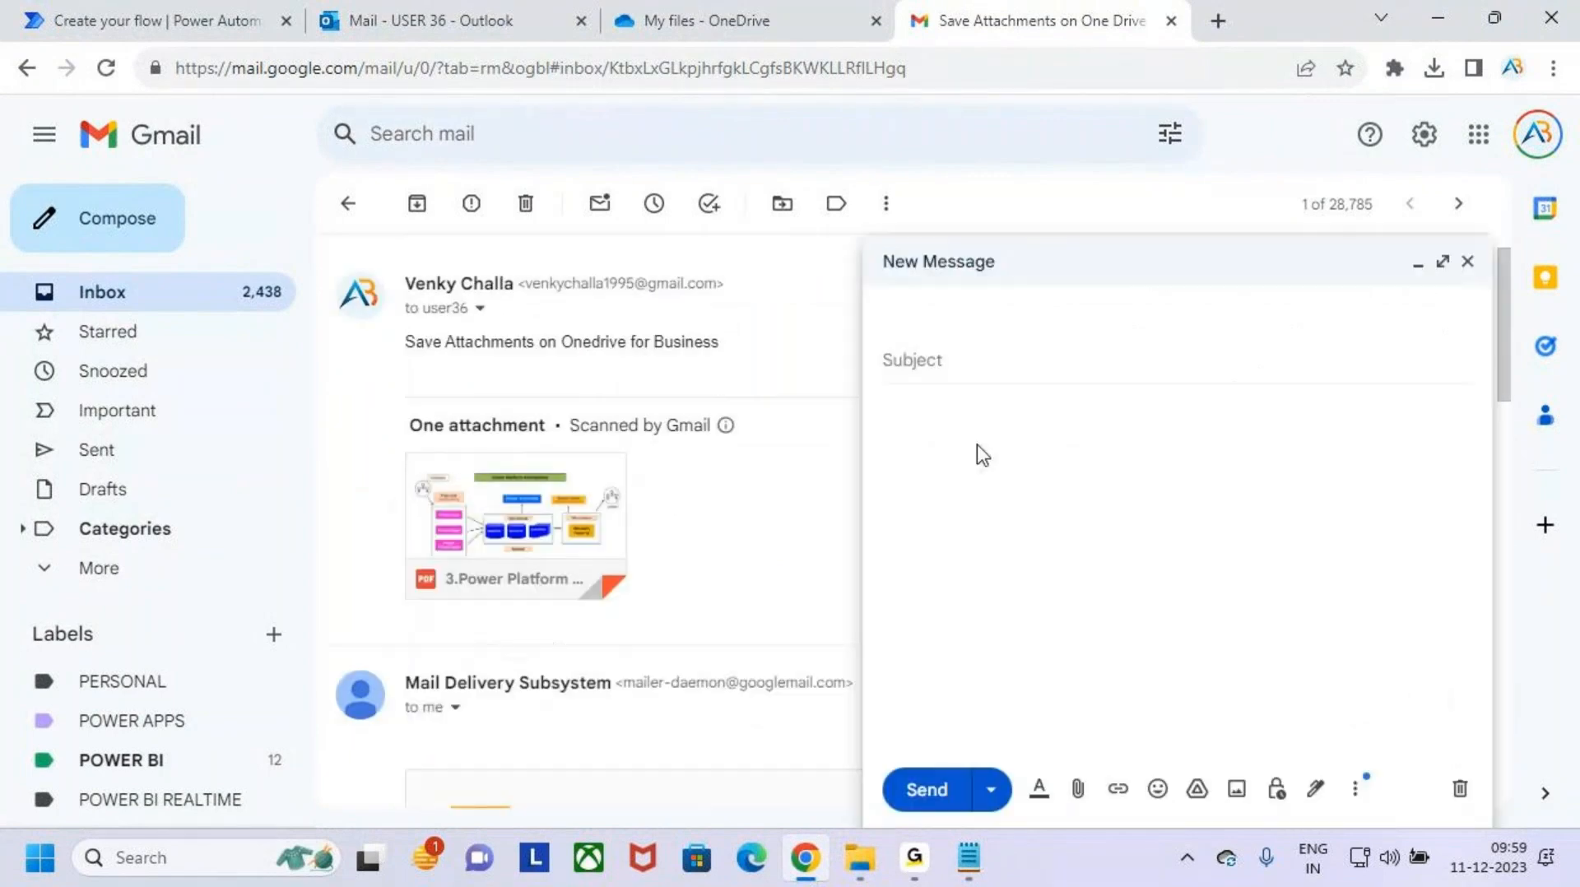
{"action": "left_click", "coordinate": [1443, 262]}
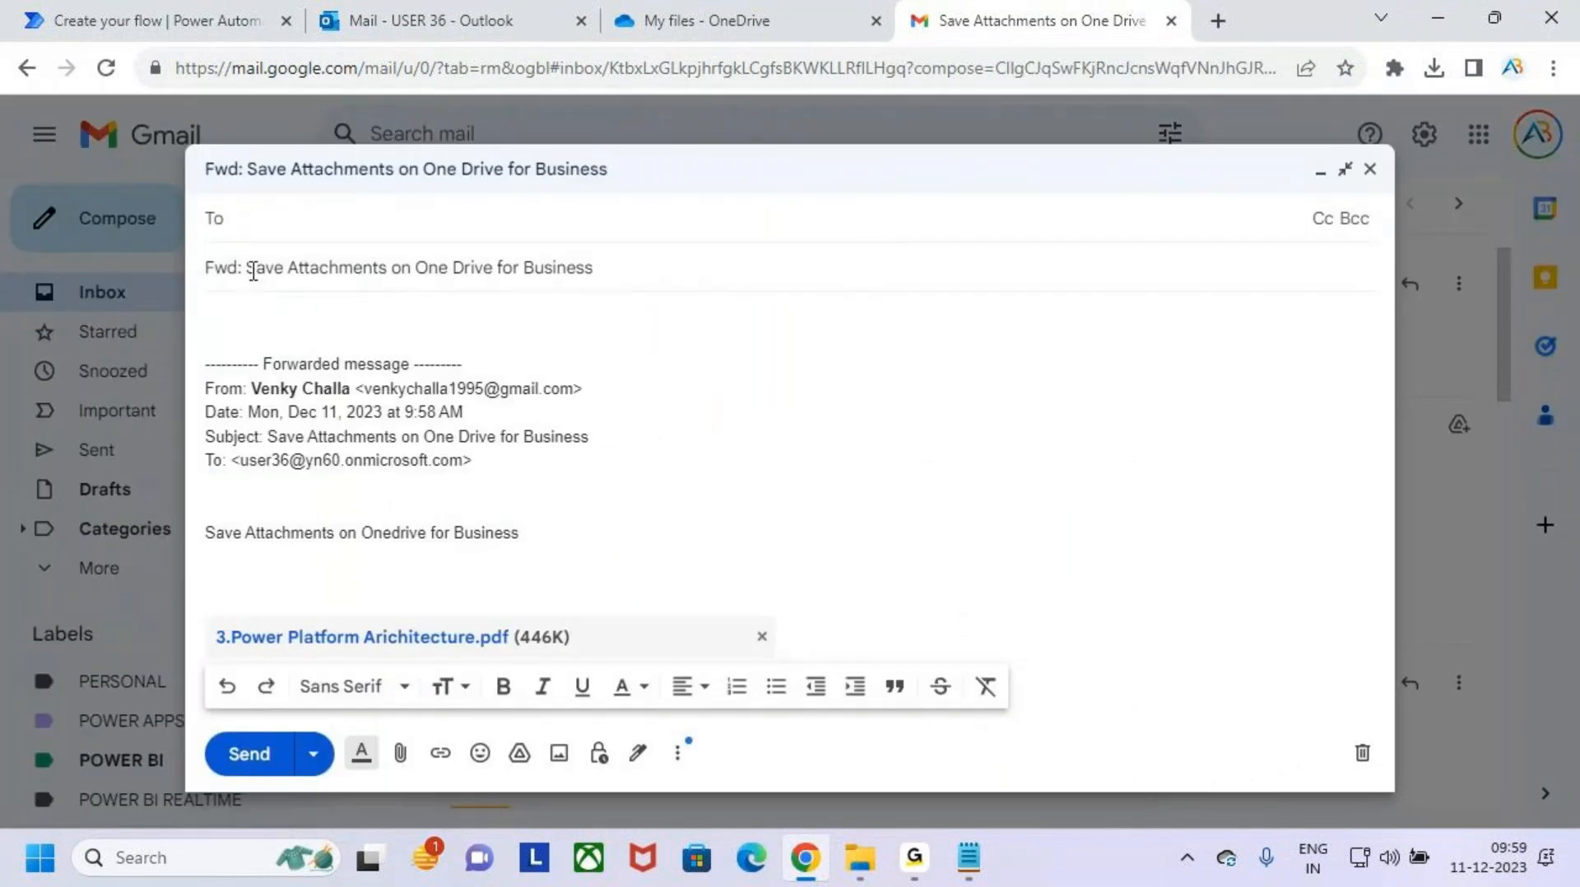
- Remove the "Fwd:" prefix from the subject and the forwarded-message header and blank lines from the body
{"action": "left_click_drag", "start_coordinate": [253, 271], "coordinate": [209, 239]}
{"action": "key", "text": "BackSpace"}
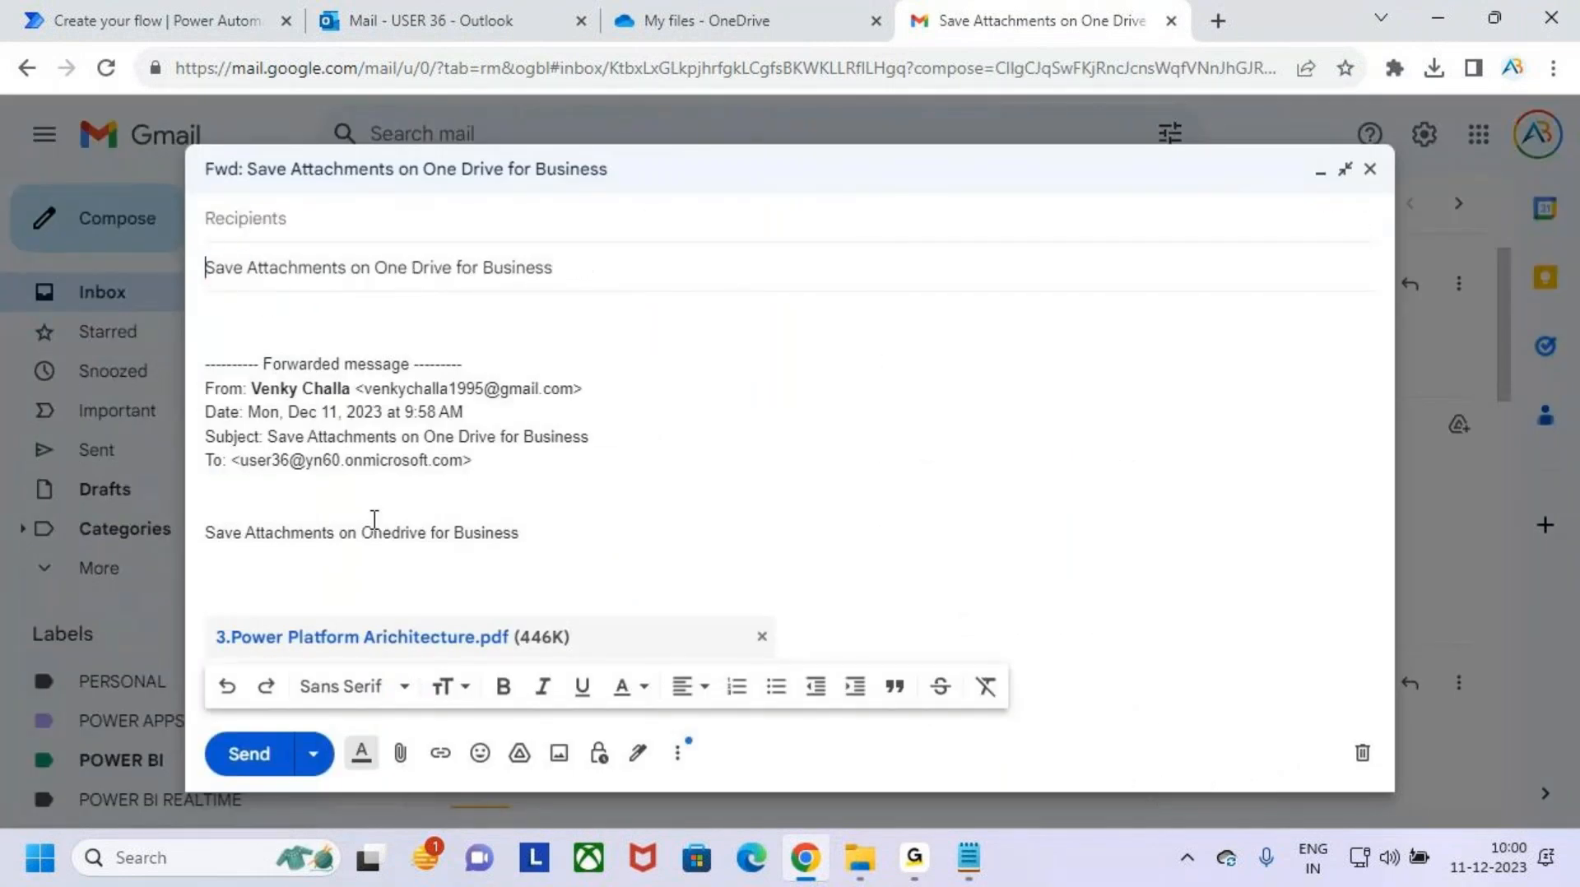
{"action": "left_click_drag", "start_coordinate": [544, 469], "coordinate": [275, 362]}
{"action": "key", "text": "BackSpace"}
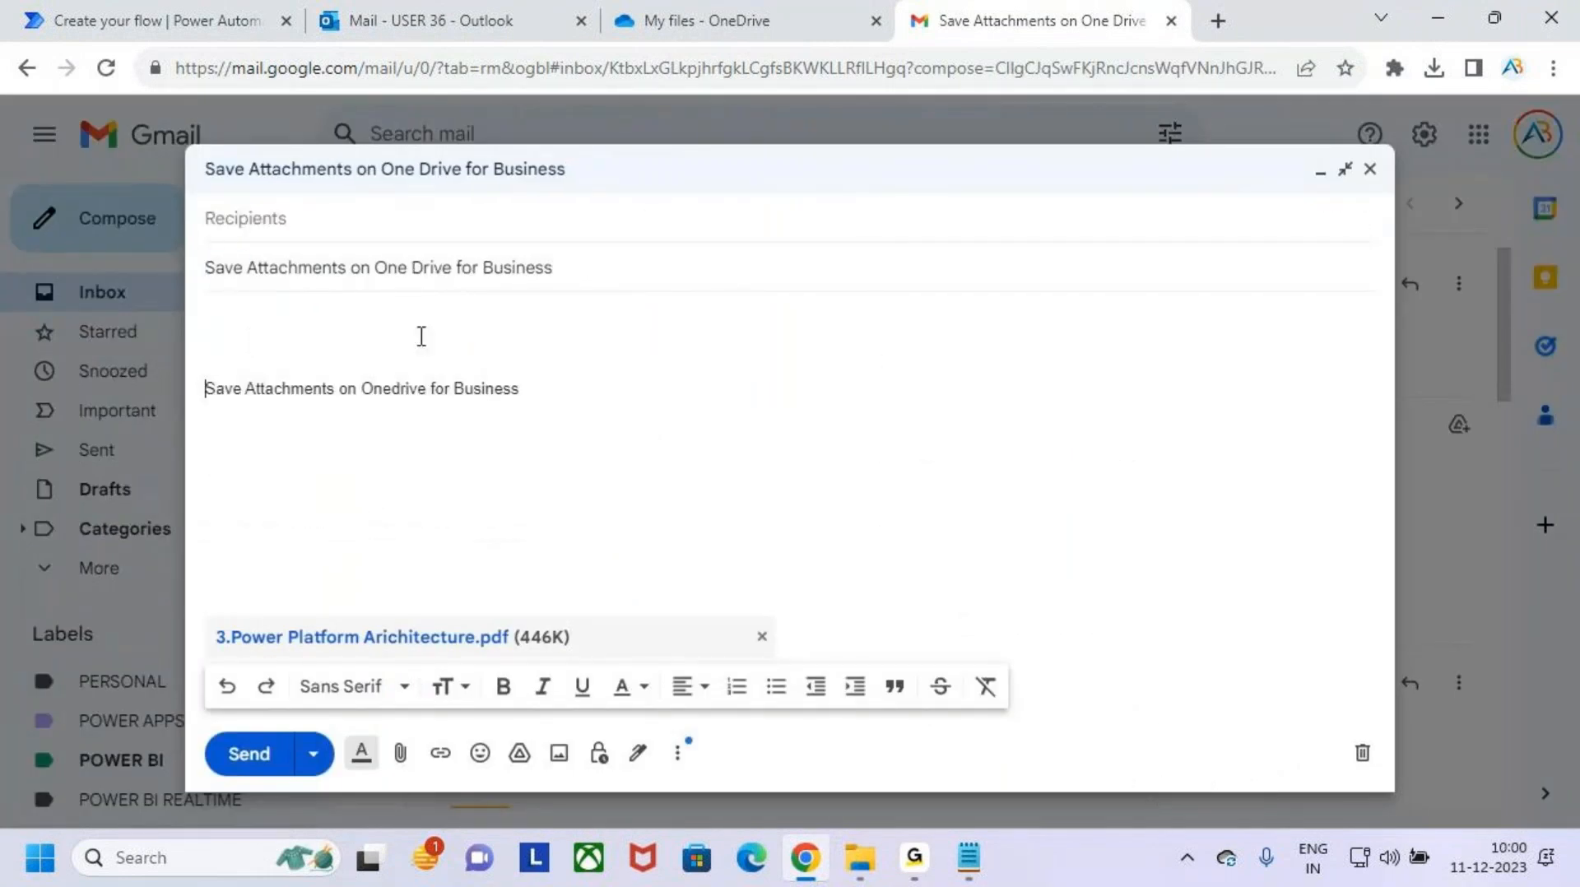
{"action": "key", "text": "BackSpace"}
{"action": "key", "text": "BackSpace"}
{"action": "key", "text": "BackSpace"}
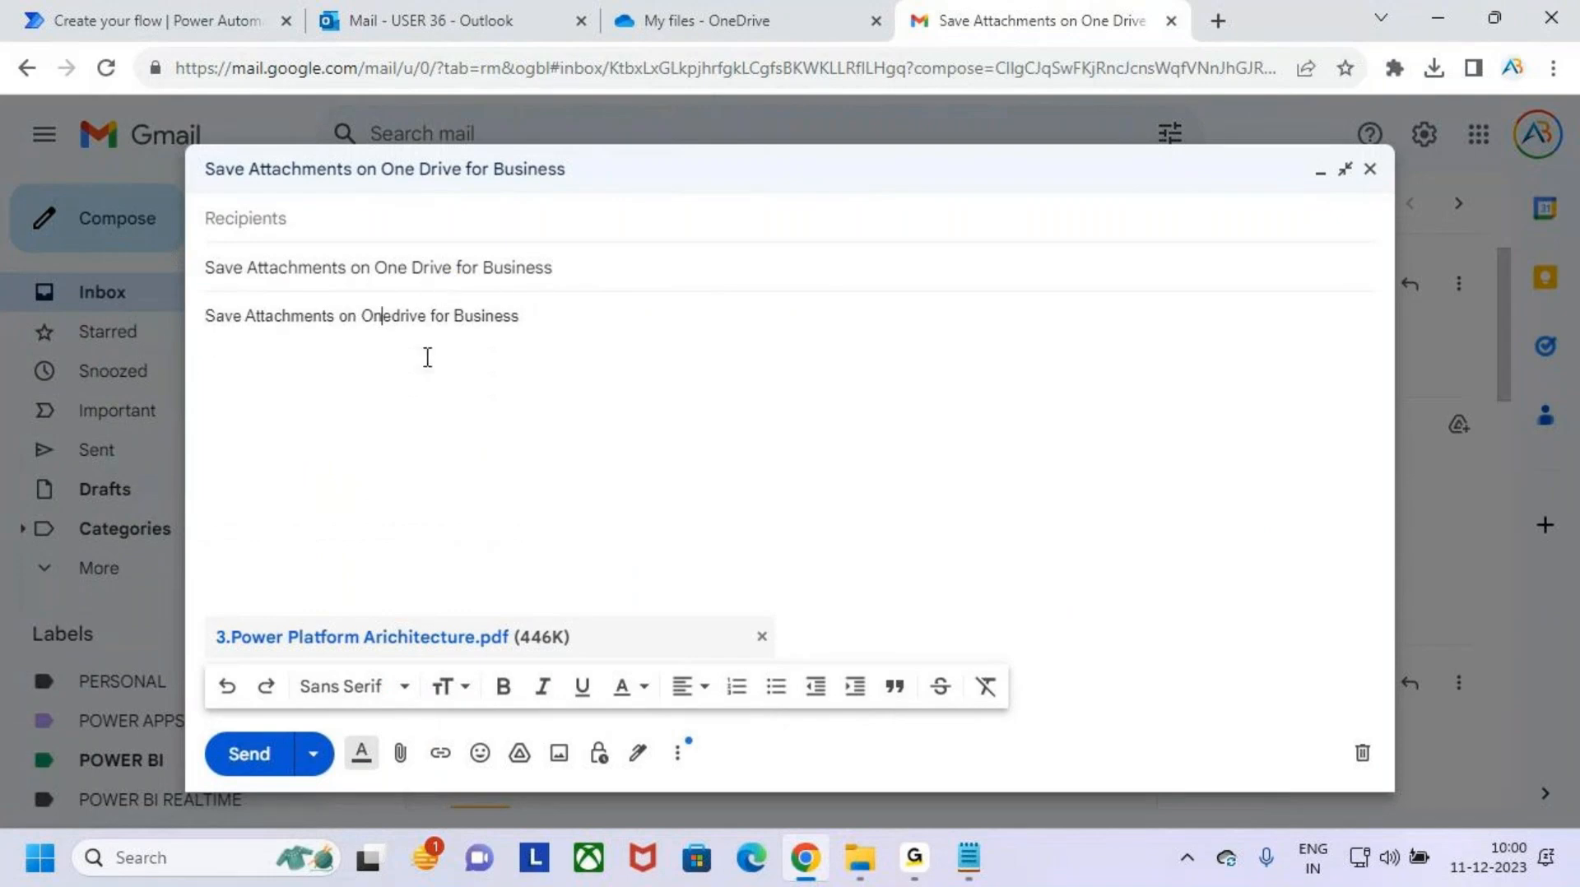
- Paste the copied account address as the recipient, send the message, and check it in the Sent mail
{"action": "left_click", "coordinate": [333, 212]}
{"action": "key", "text": "ctrl+v"}
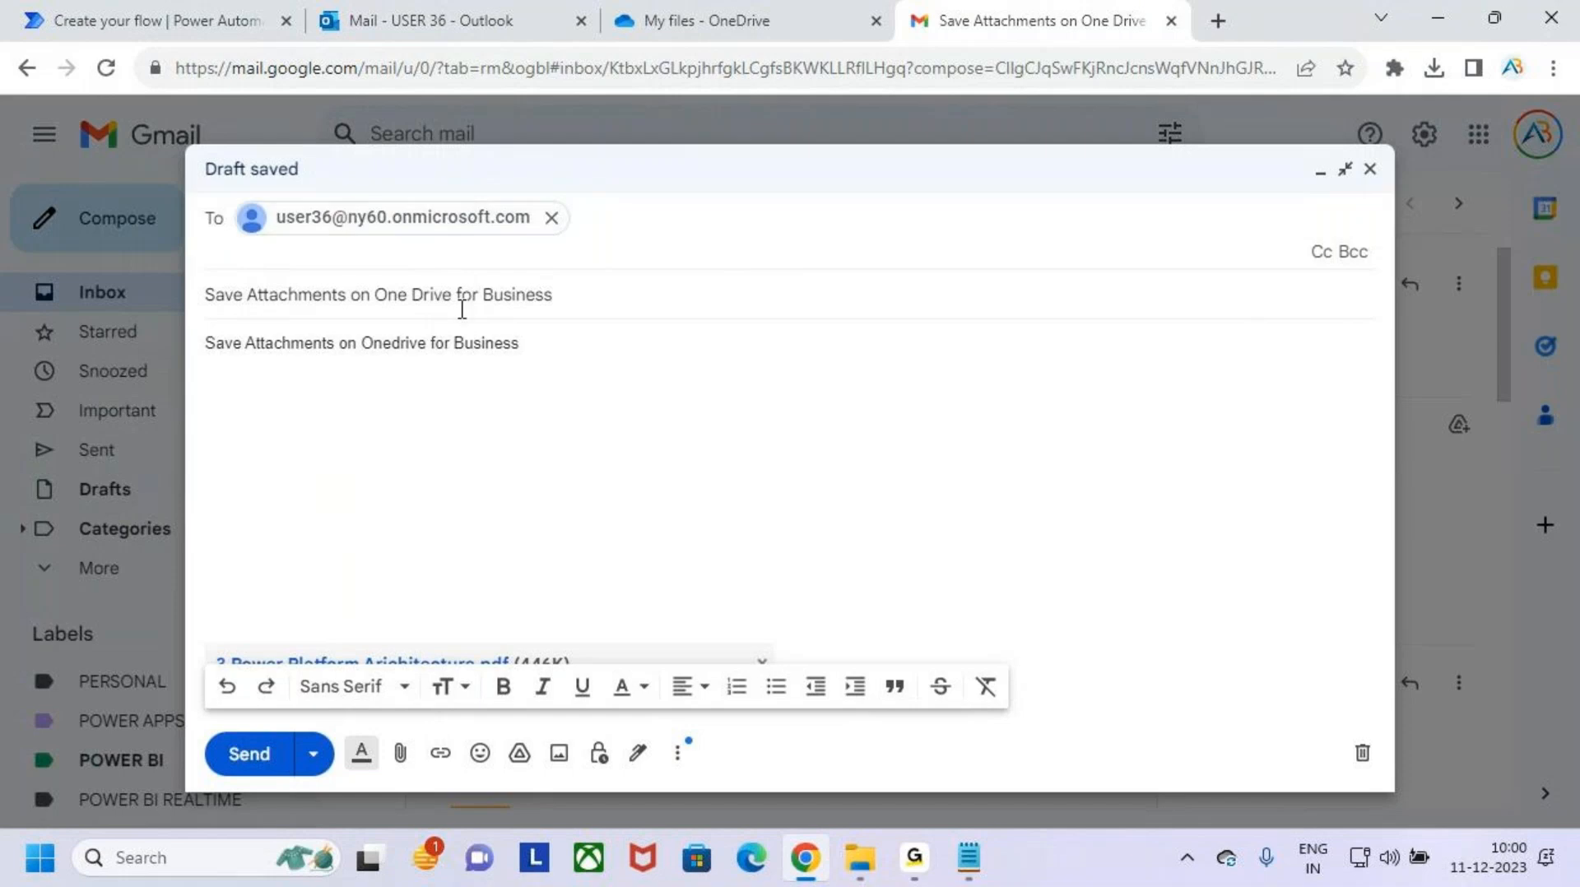
{"action": "left_click", "coordinate": [662, 426]}
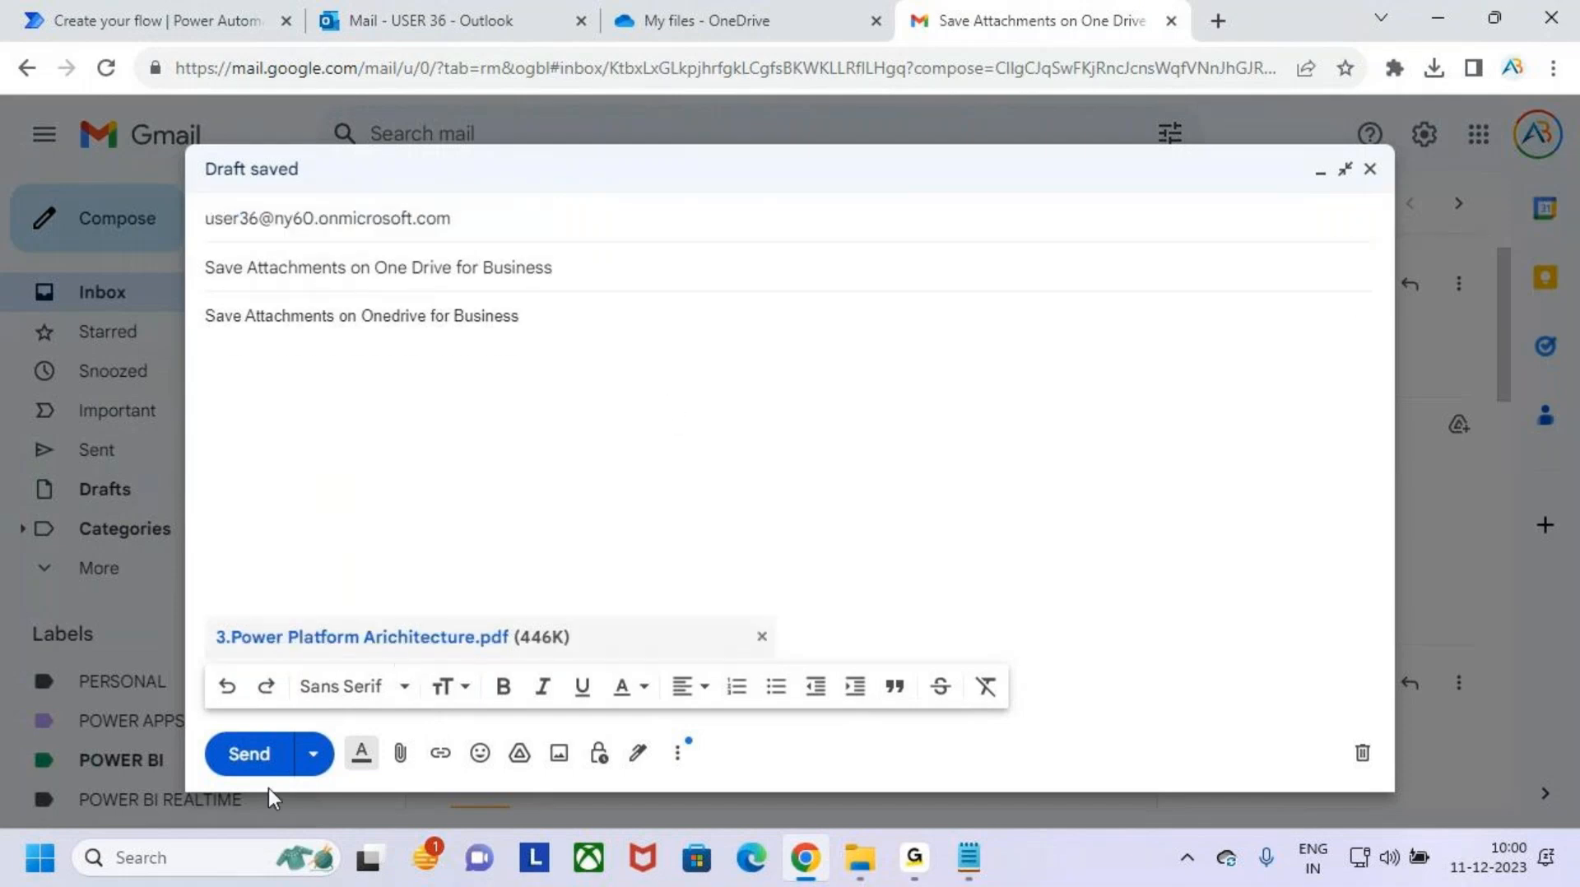
{"action": "left_click", "coordinate": [265, 753]}
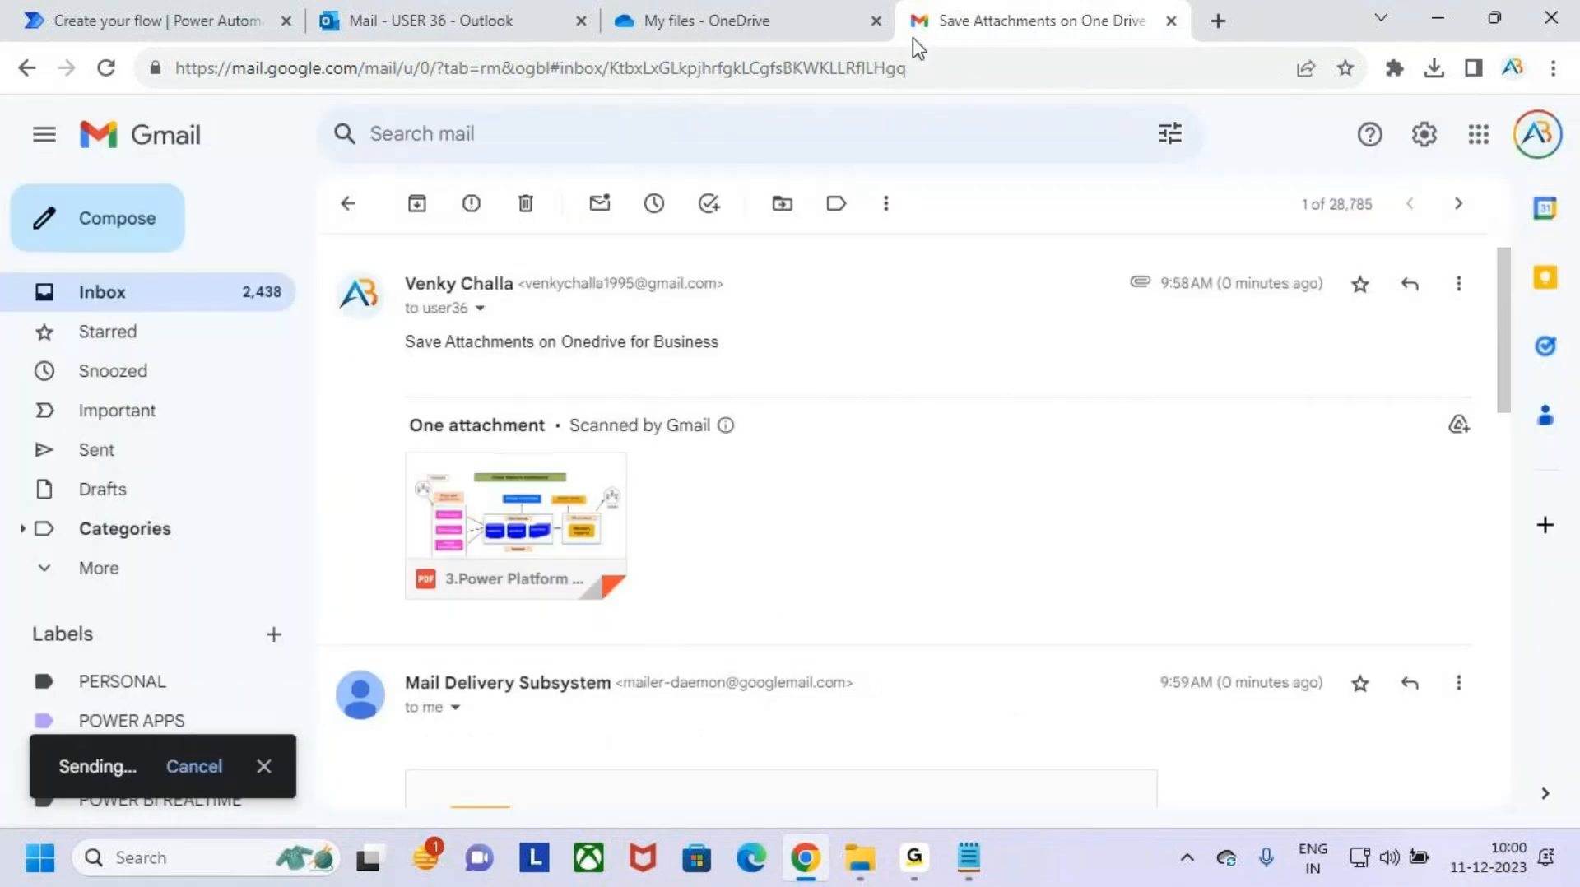
{"action": "left_click", "coordinate": [149, 305]}
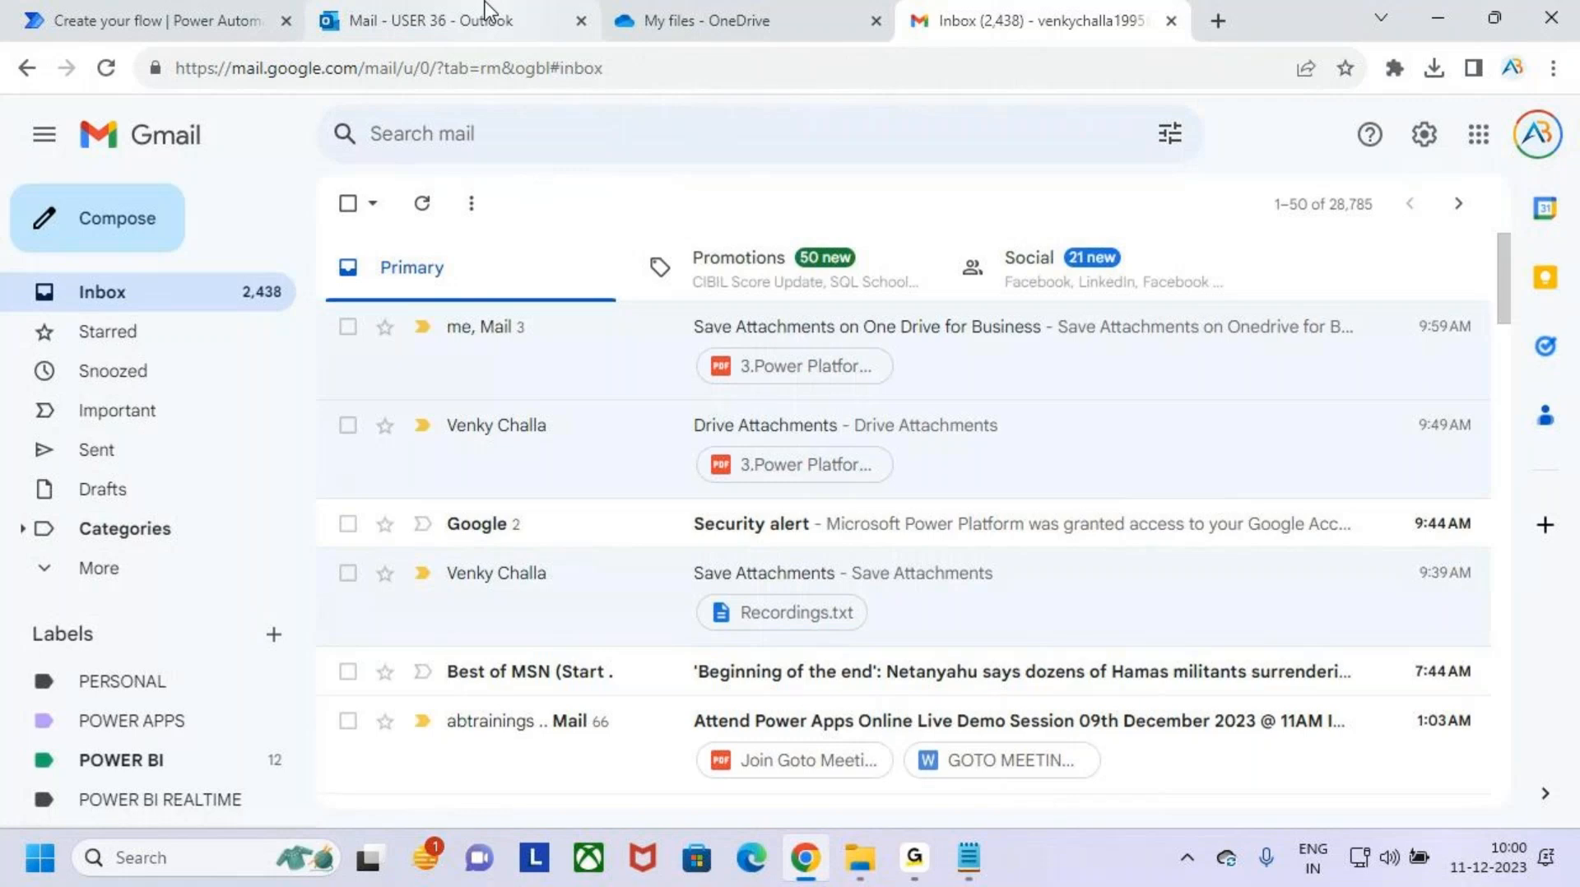
{"action": "left_click", "coordinate": [150, 449]}
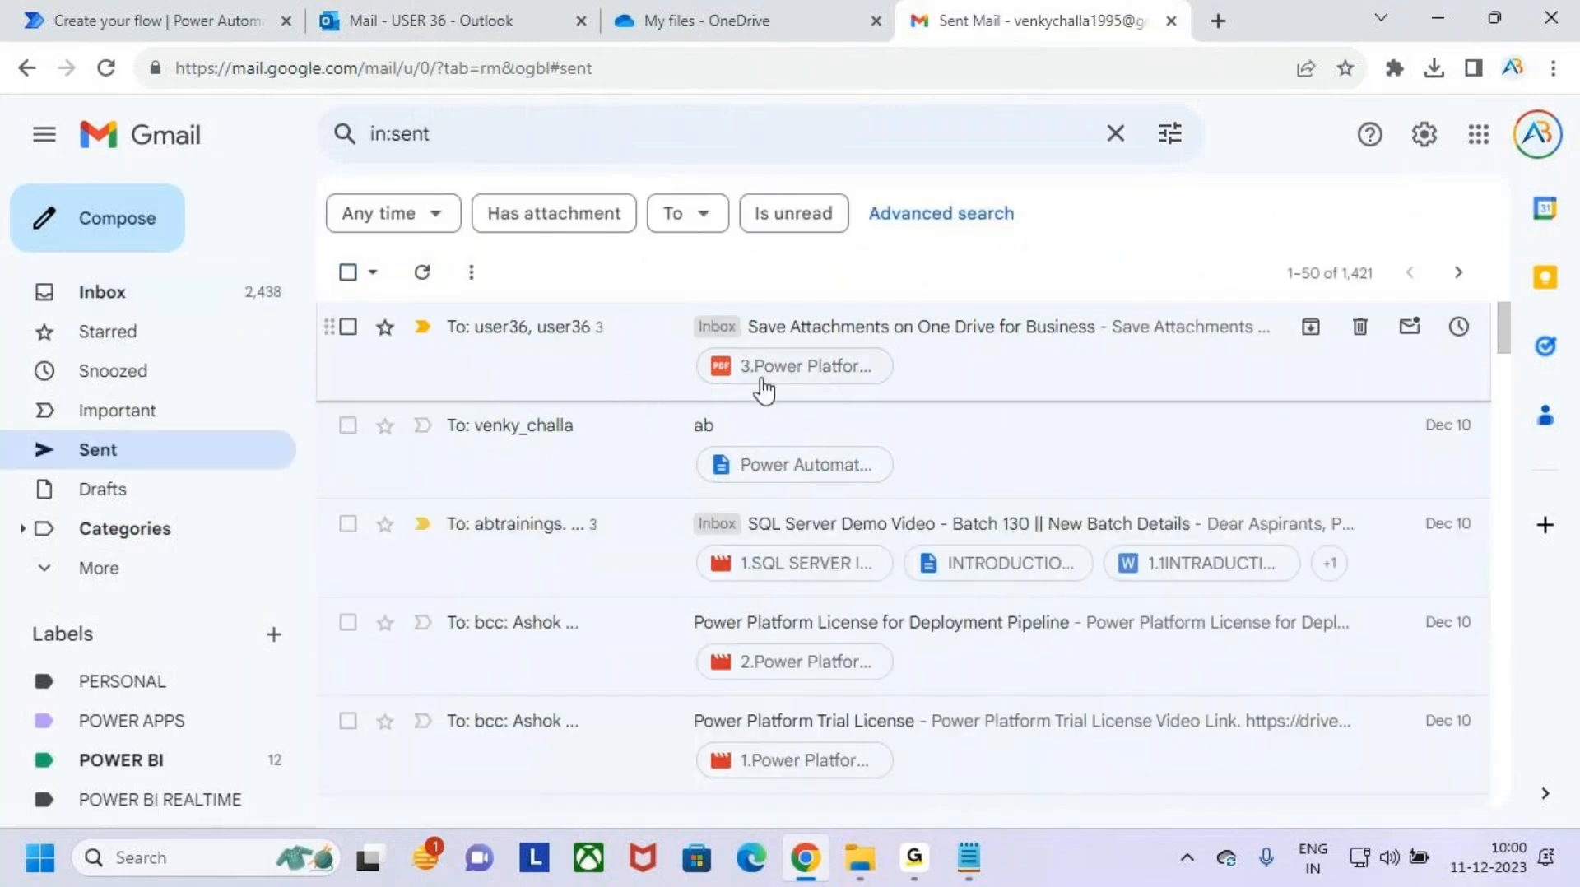
- Switch to Outlook, refresh the inbox, and open the new "Save Attachments on One Drive for Business" message to check its sender and attachment
{"action": "left_click", "coordinate": [458, 18]}
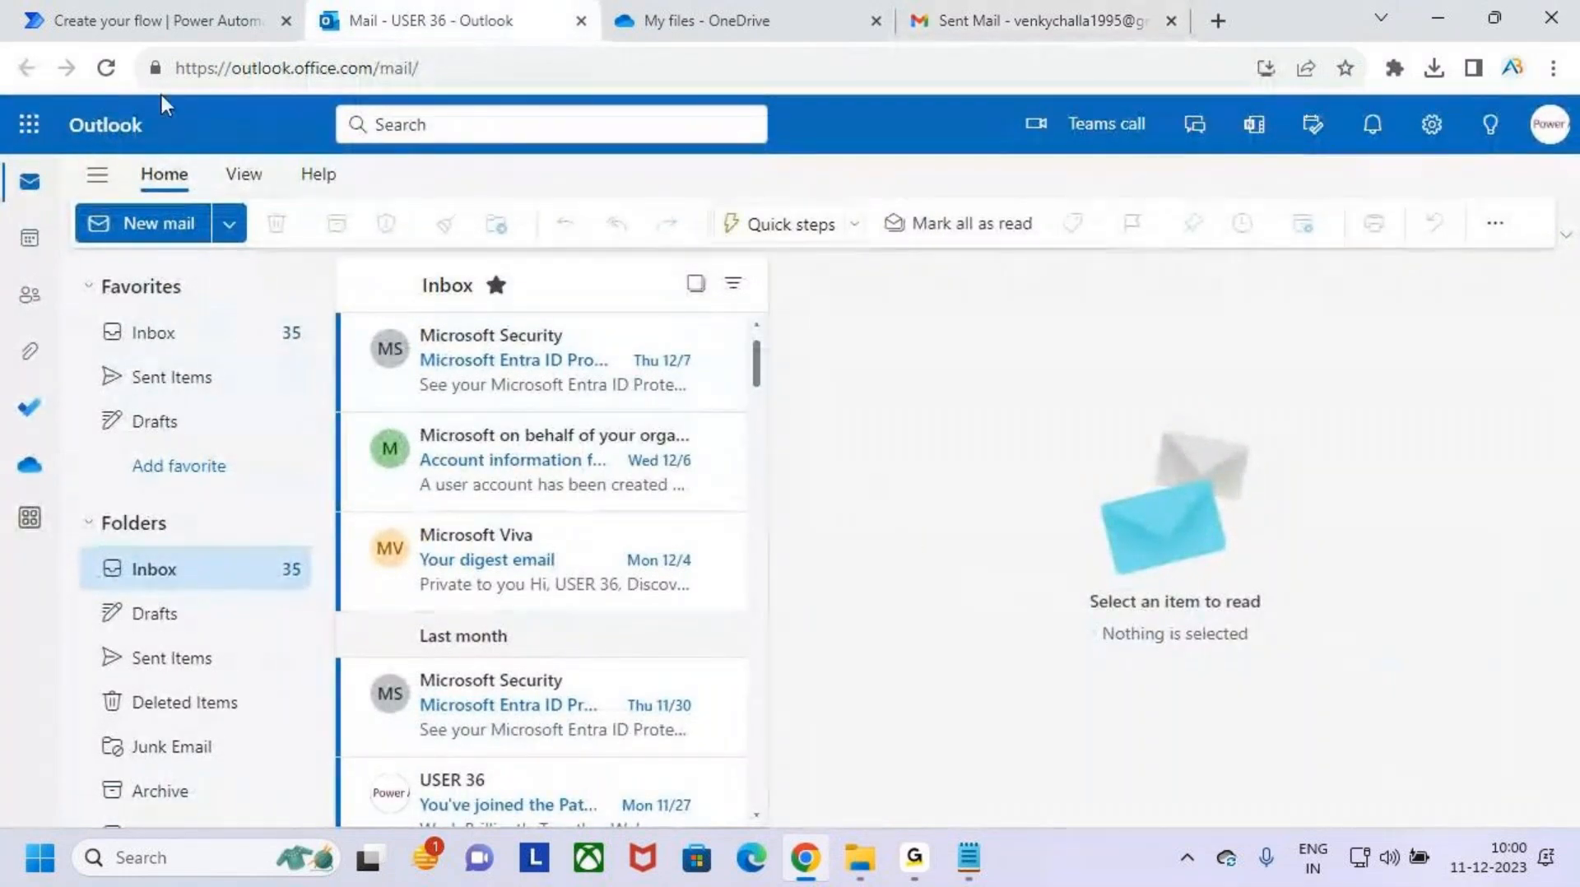
{"action": "left_click", "coordinate": [106, 68]}
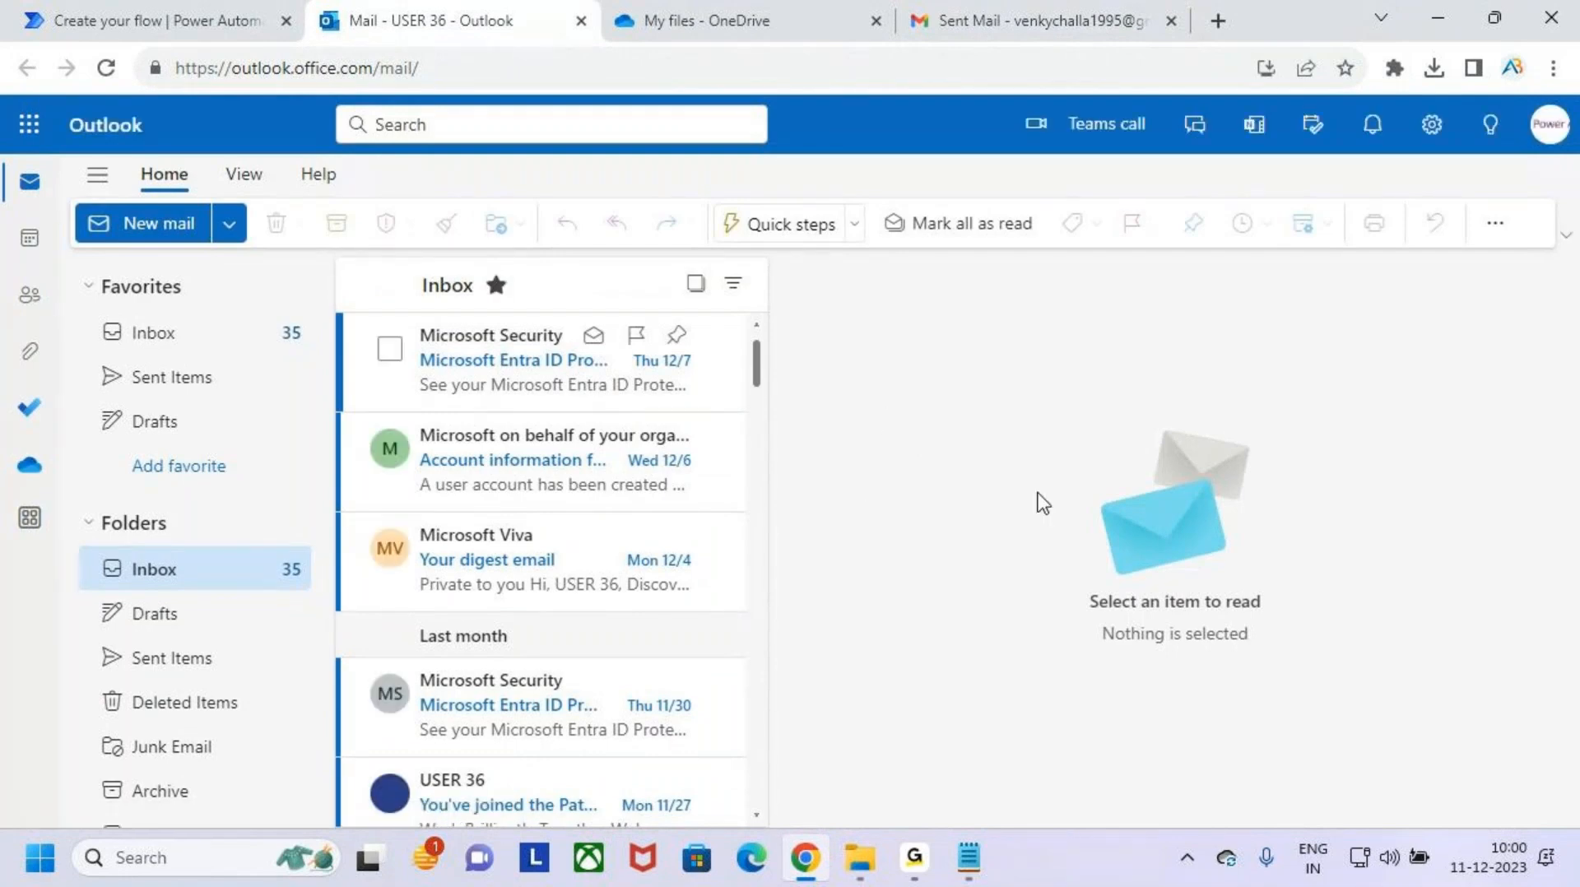
{"action": "scroll", "coordinate": [641, 611], "scroll_direction": "down", "scroll_amount": 3}
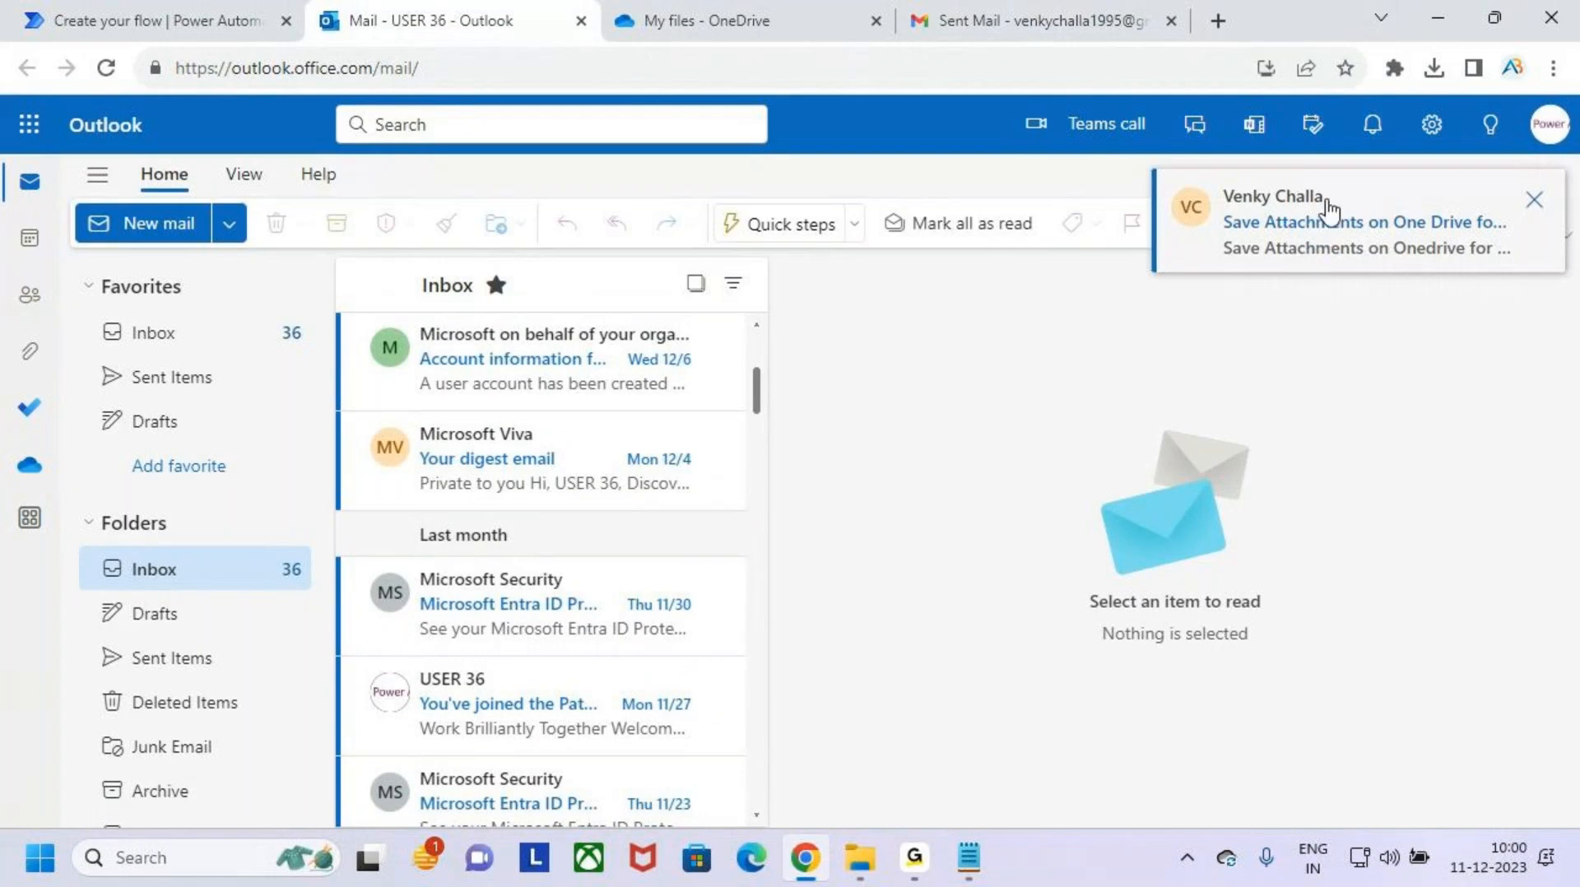
{"action": "left_click", "coordinate": [1319, 200]}
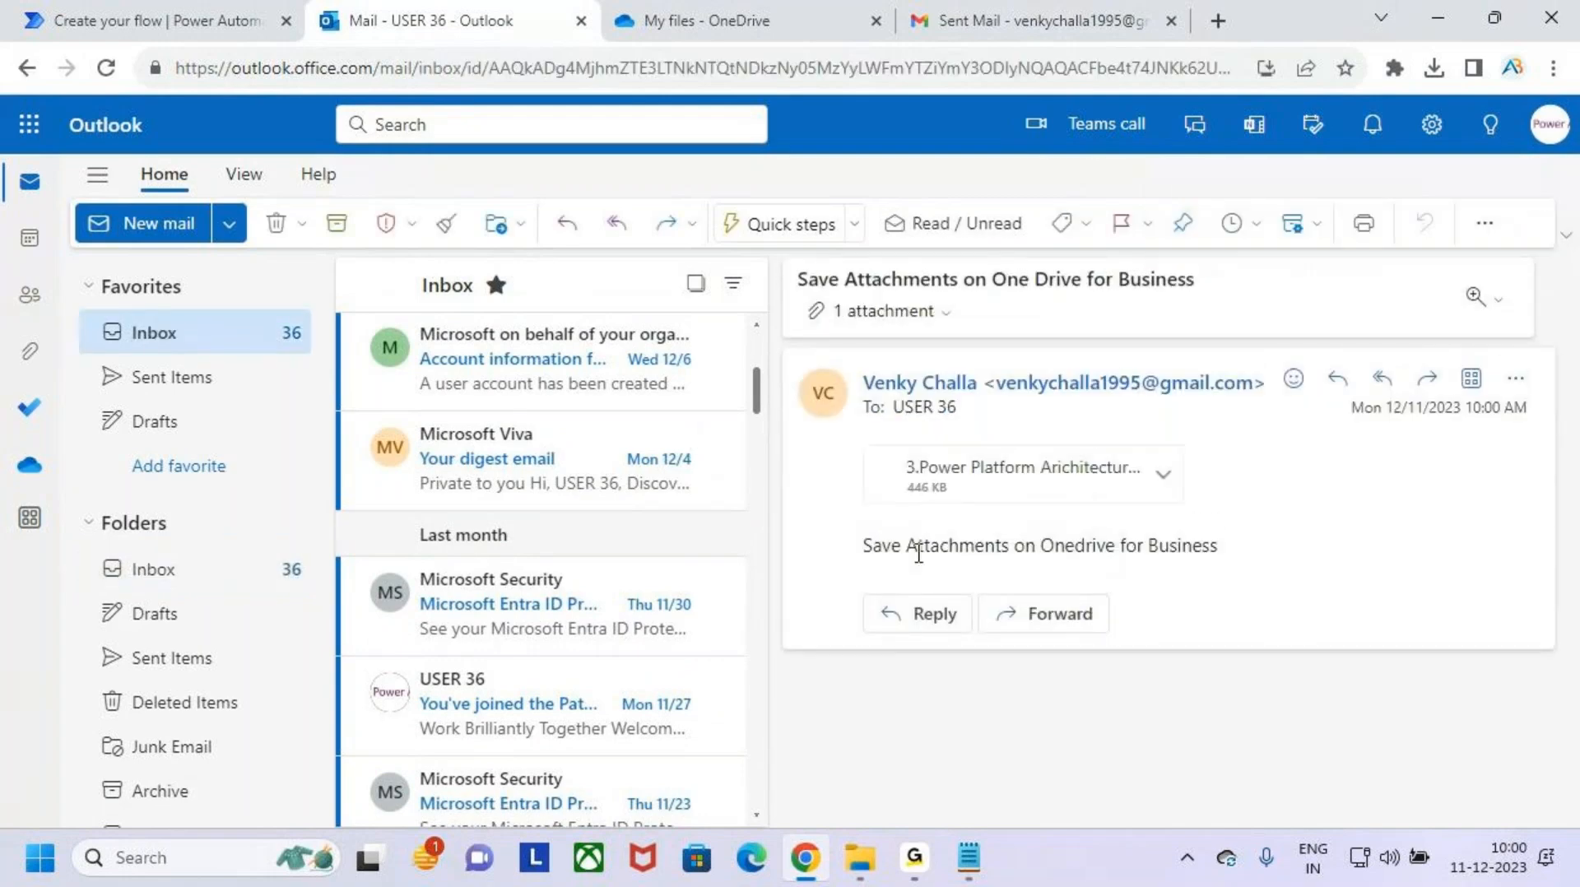
{"action": "key", "text": "ctrl+2"}
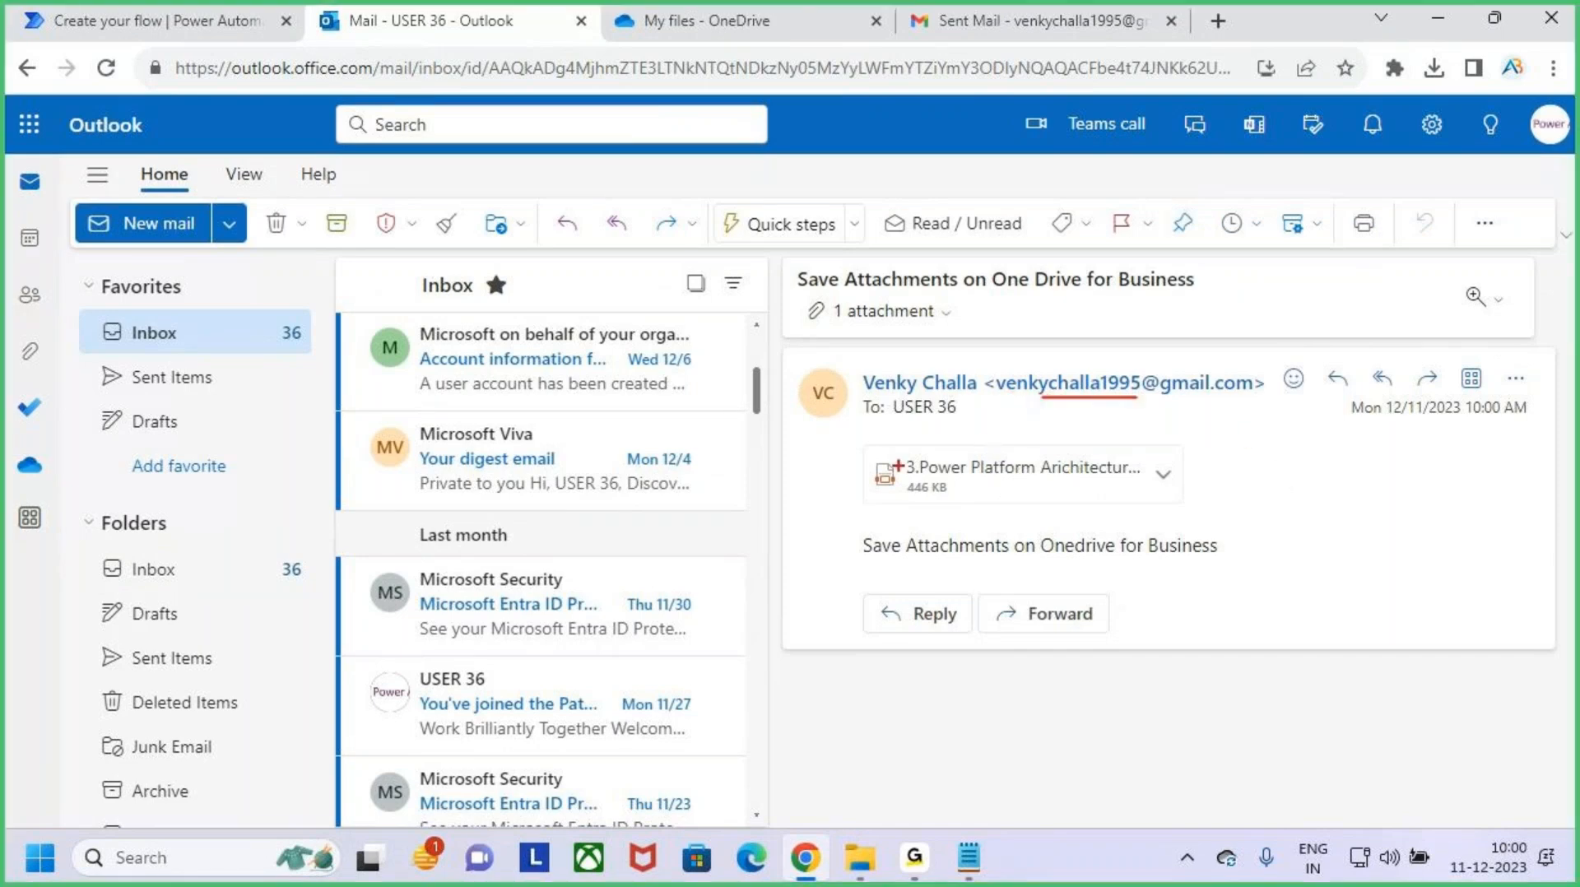
{"action": "left_click_drag", "start_coordinate": [867, 441], "coordinate": [1184, 521]}
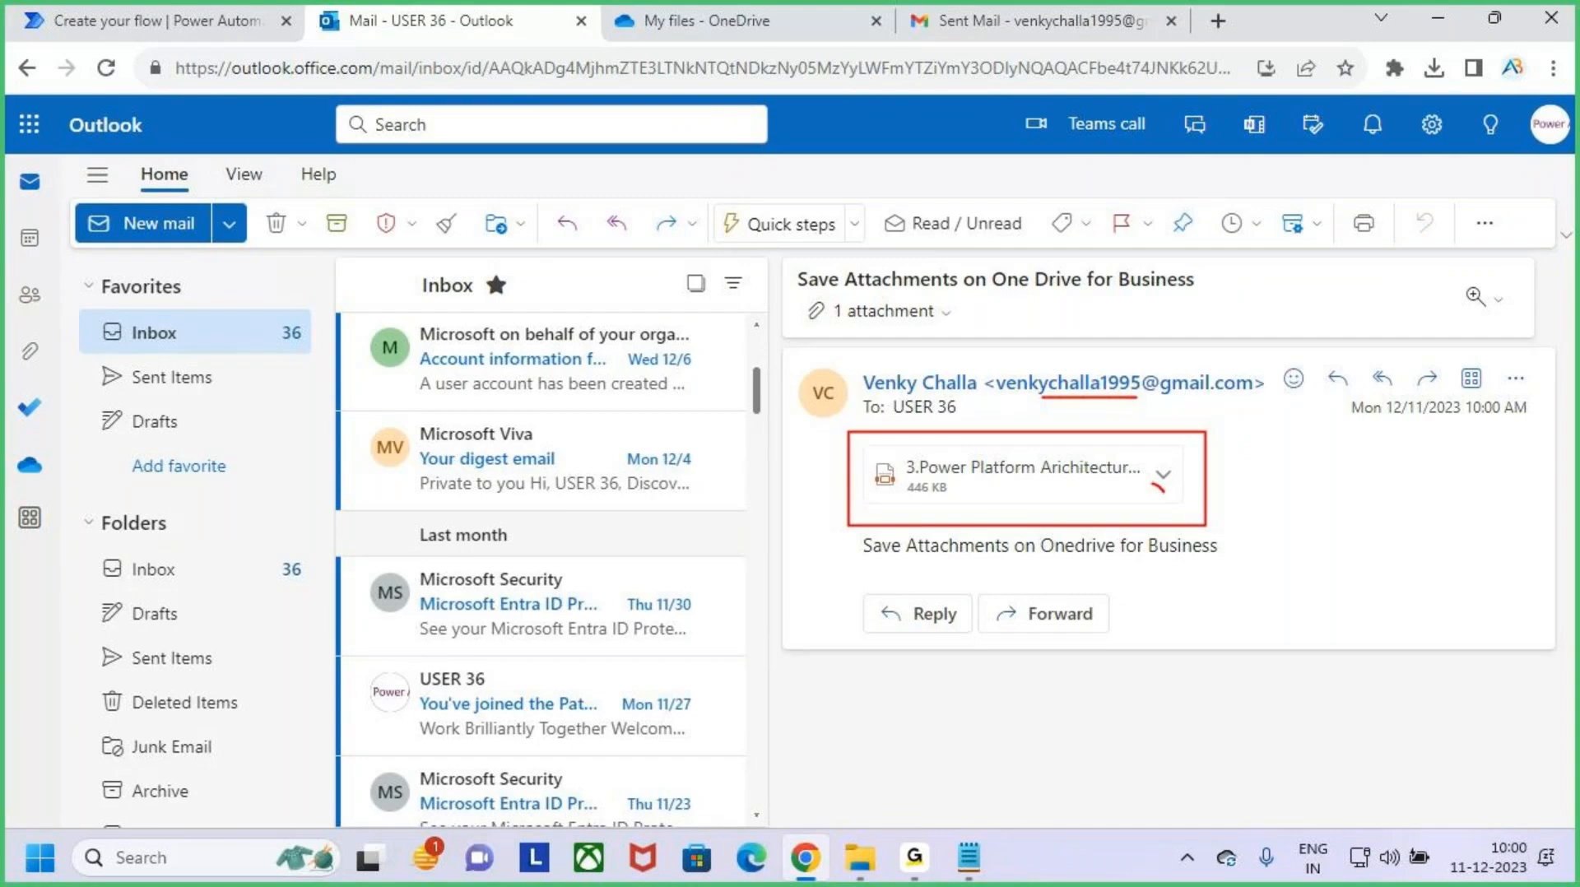
{"action": "key", "text": "Escape"}
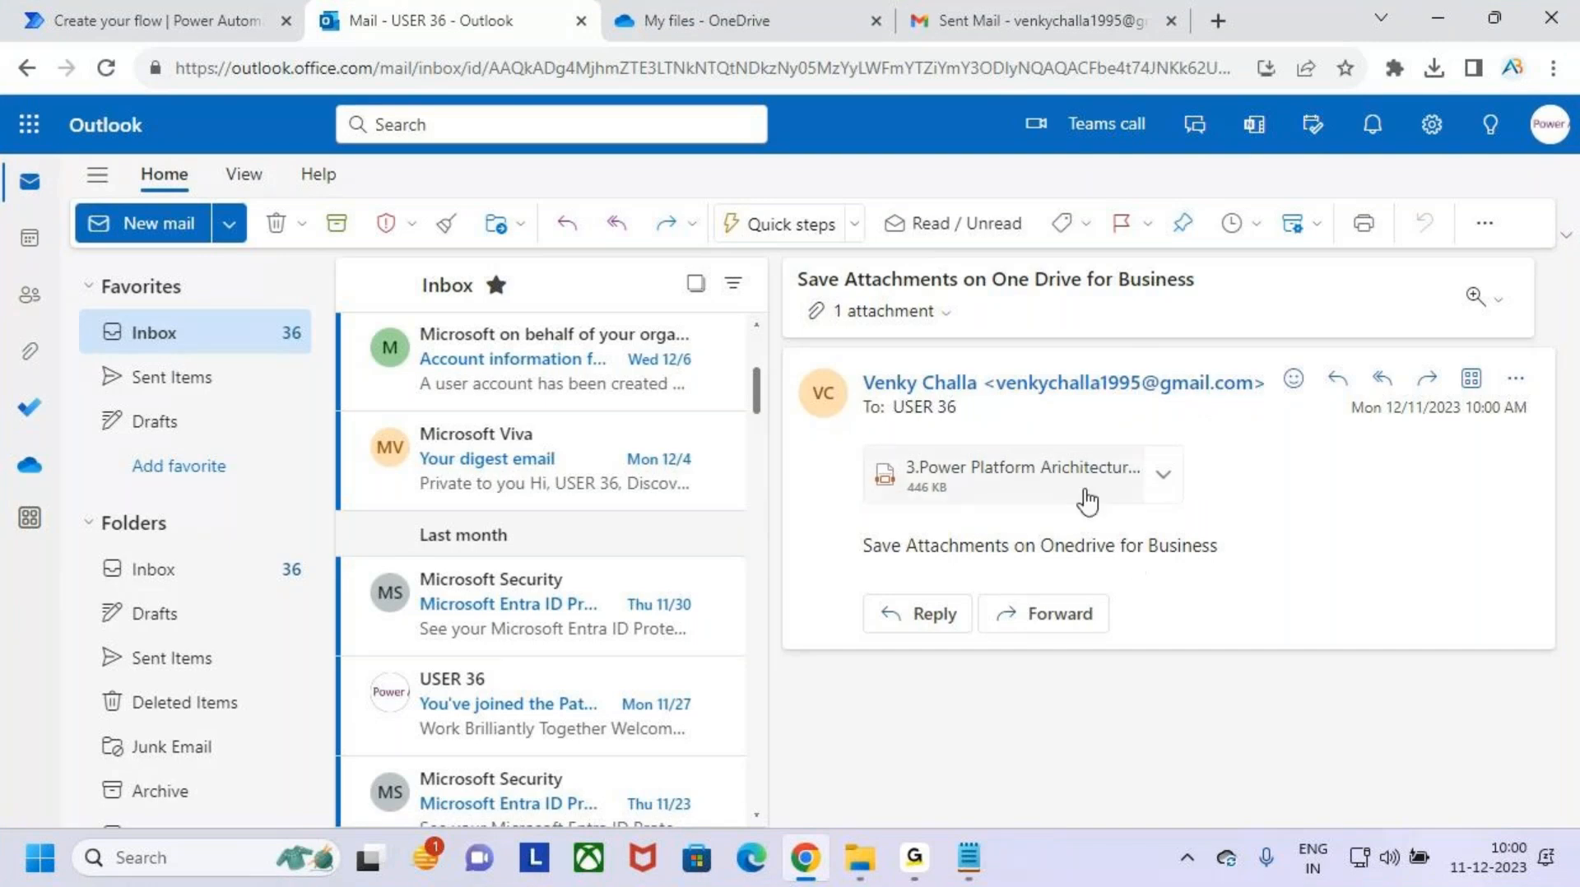
- Refresh the OneDrive file list and reload the flow's page in Power Automate
{"action": "left_click", "coordinate": [719, 11]}
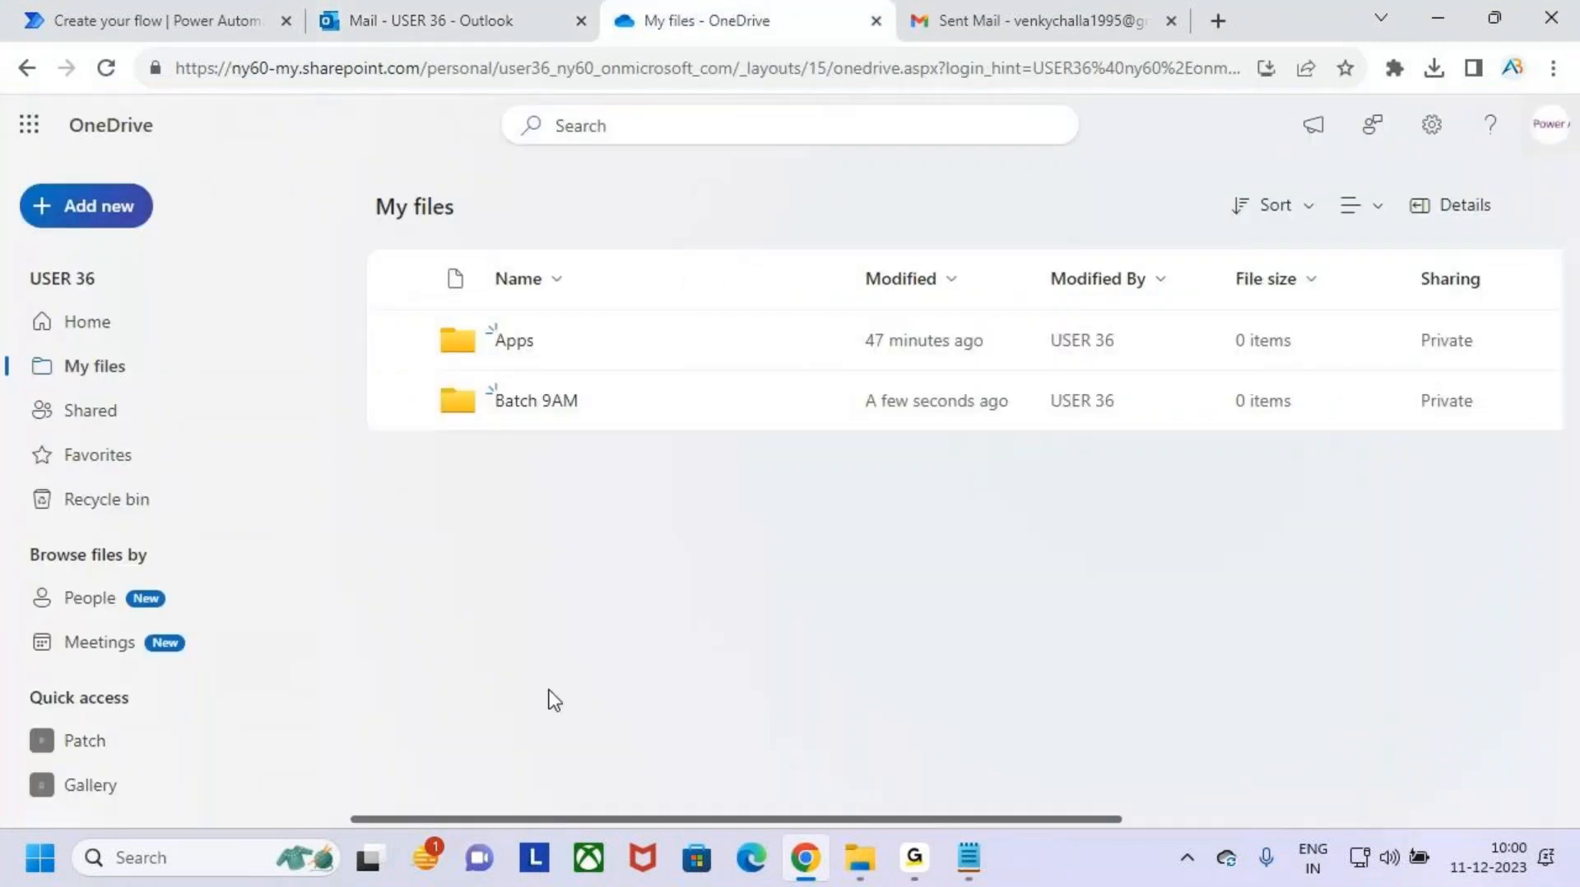
{"action": "left_click", "coordinate": [106, 67]}
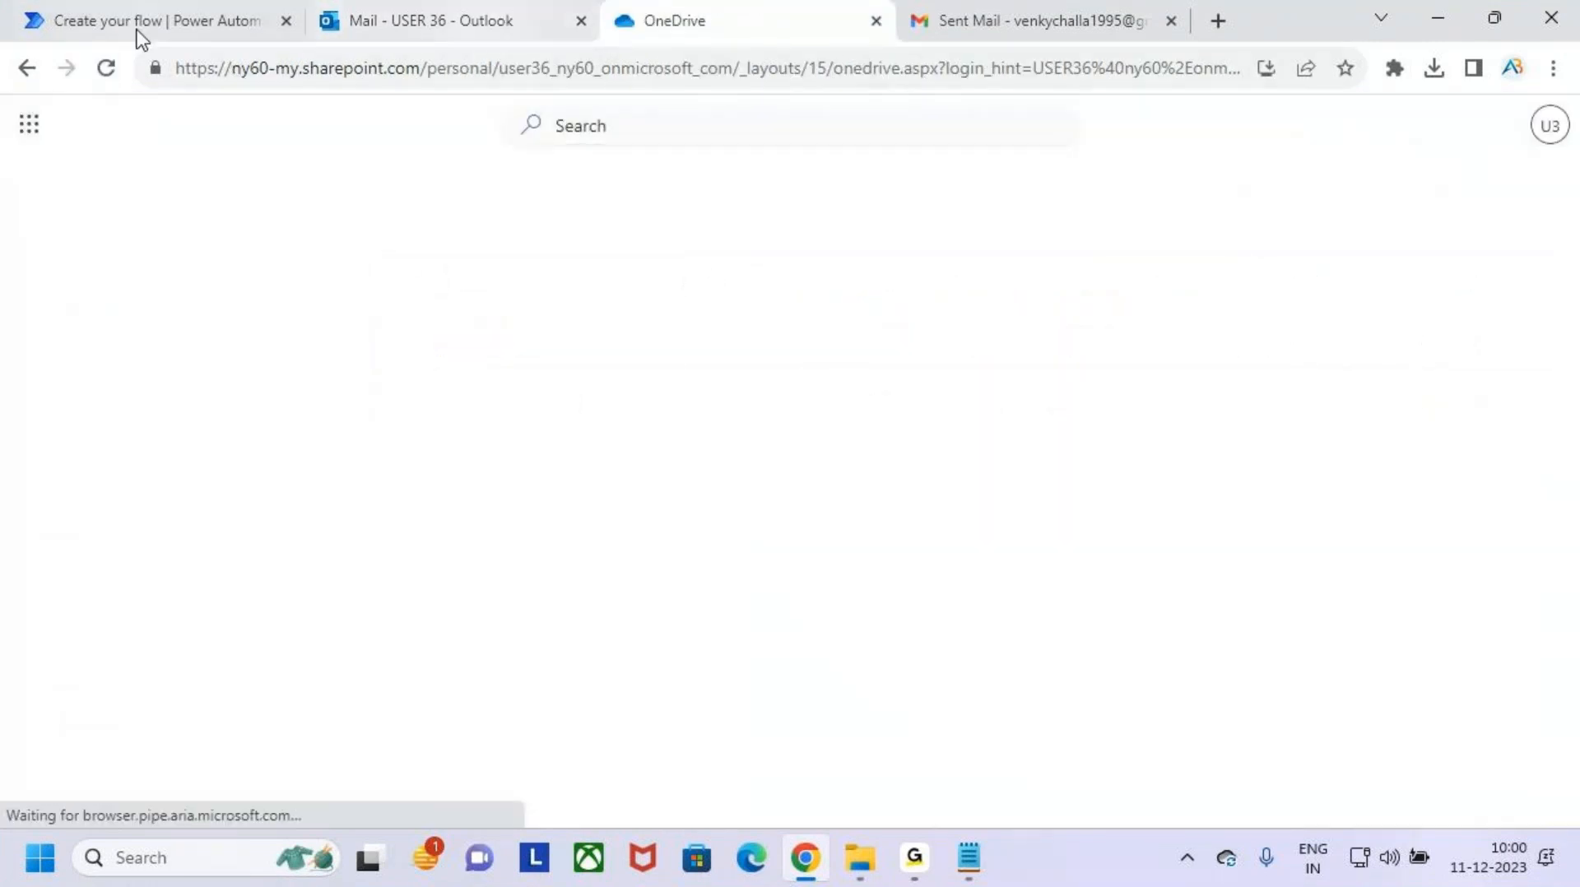
{"action": "left_click", "coordinate": [194, 16]}
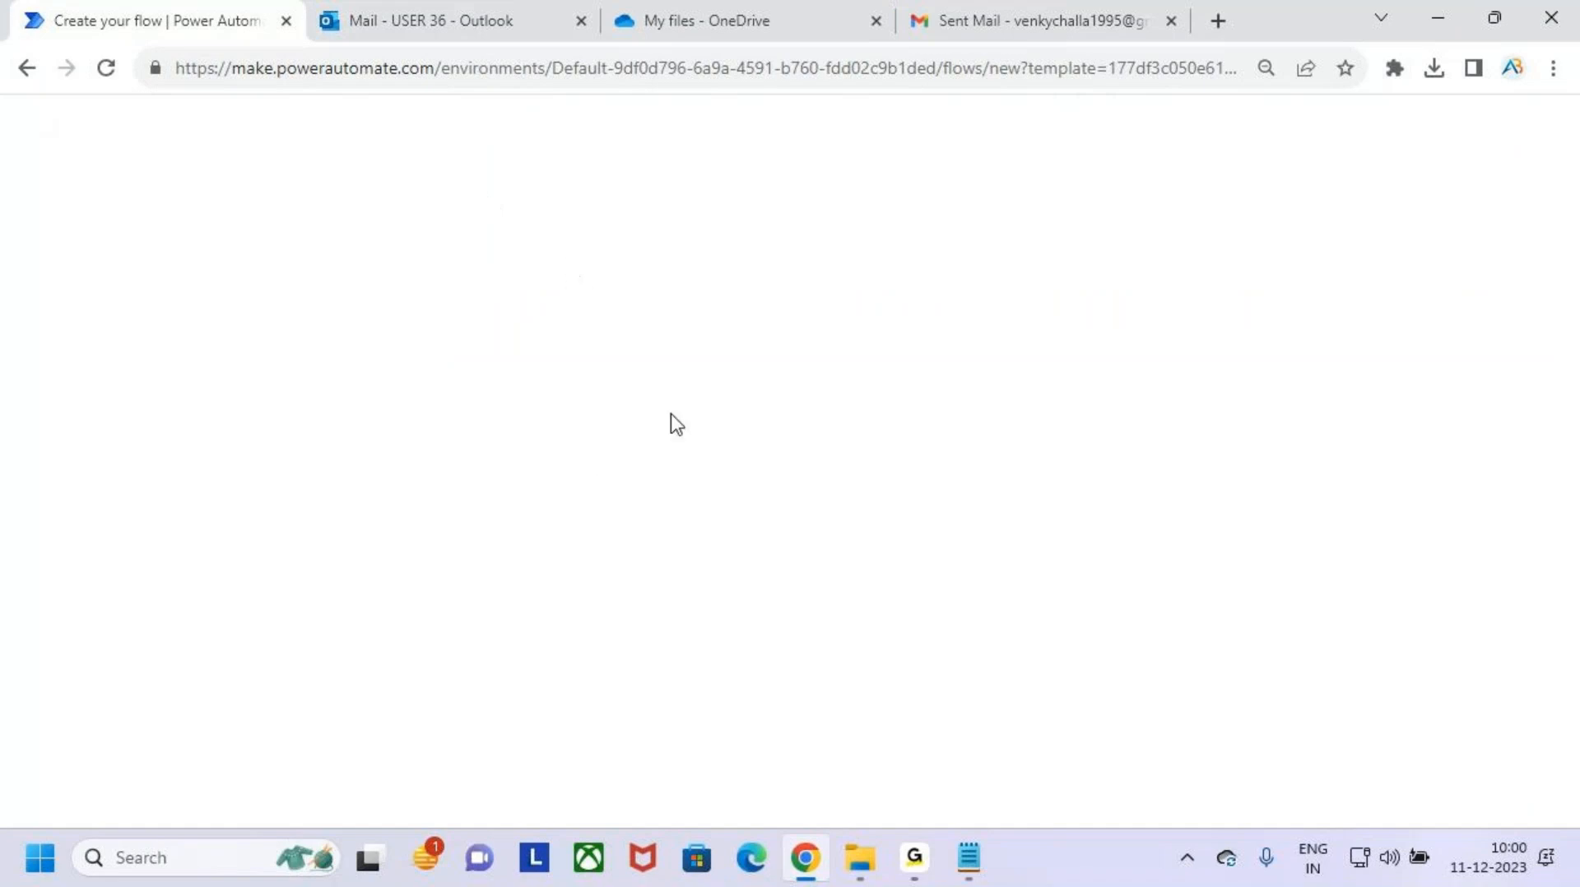
{"action": "left_click", "coordinate": [106, 67]}
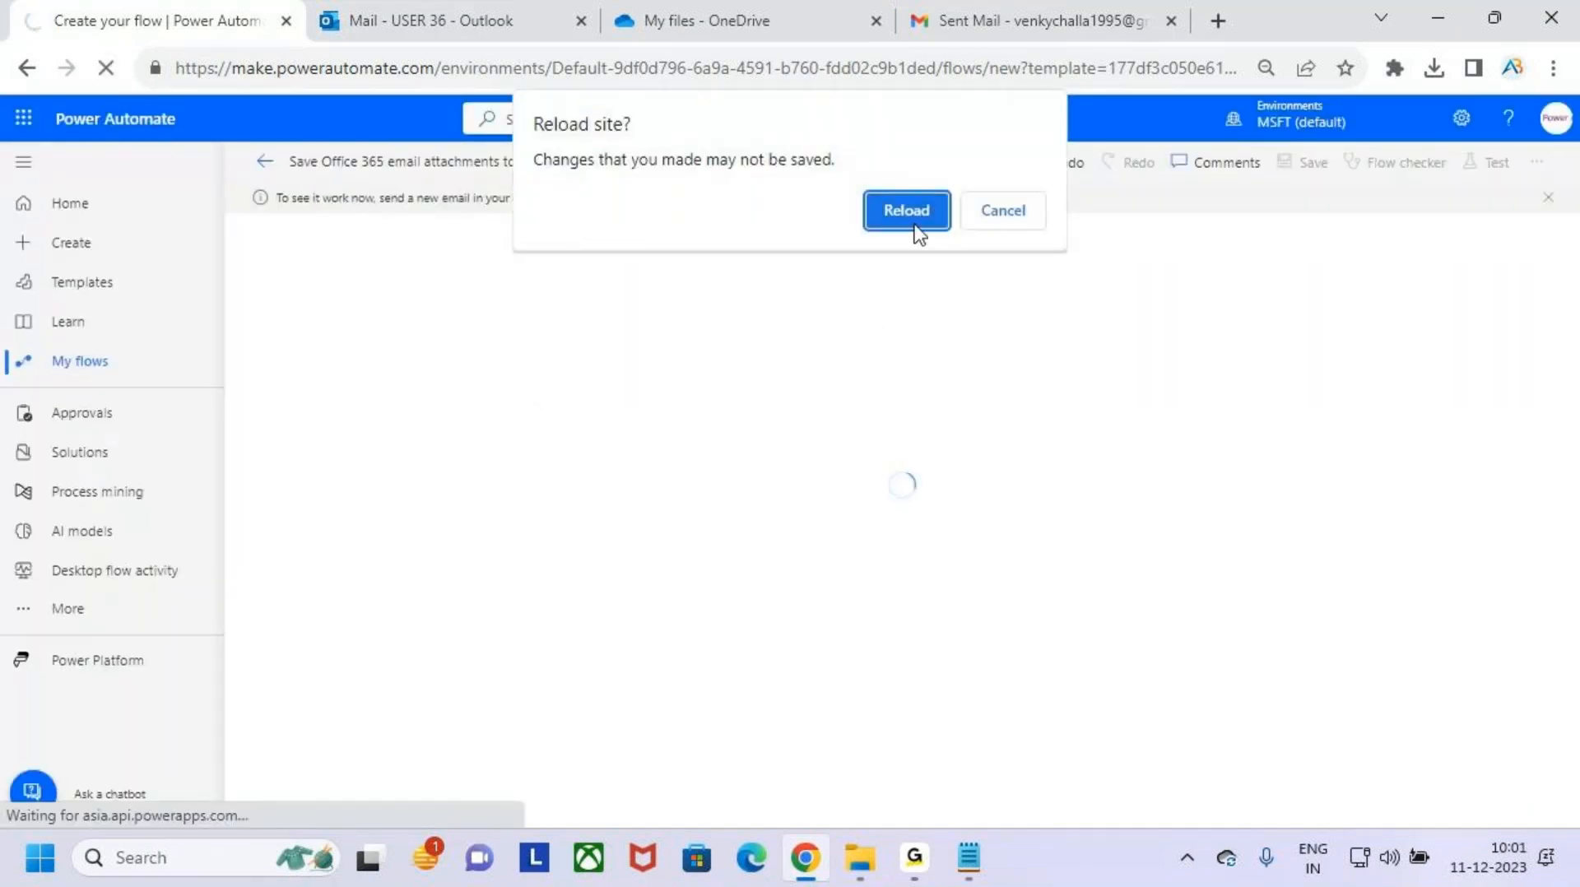
{"action": "left_click", "coordinate": [1004, 211]}
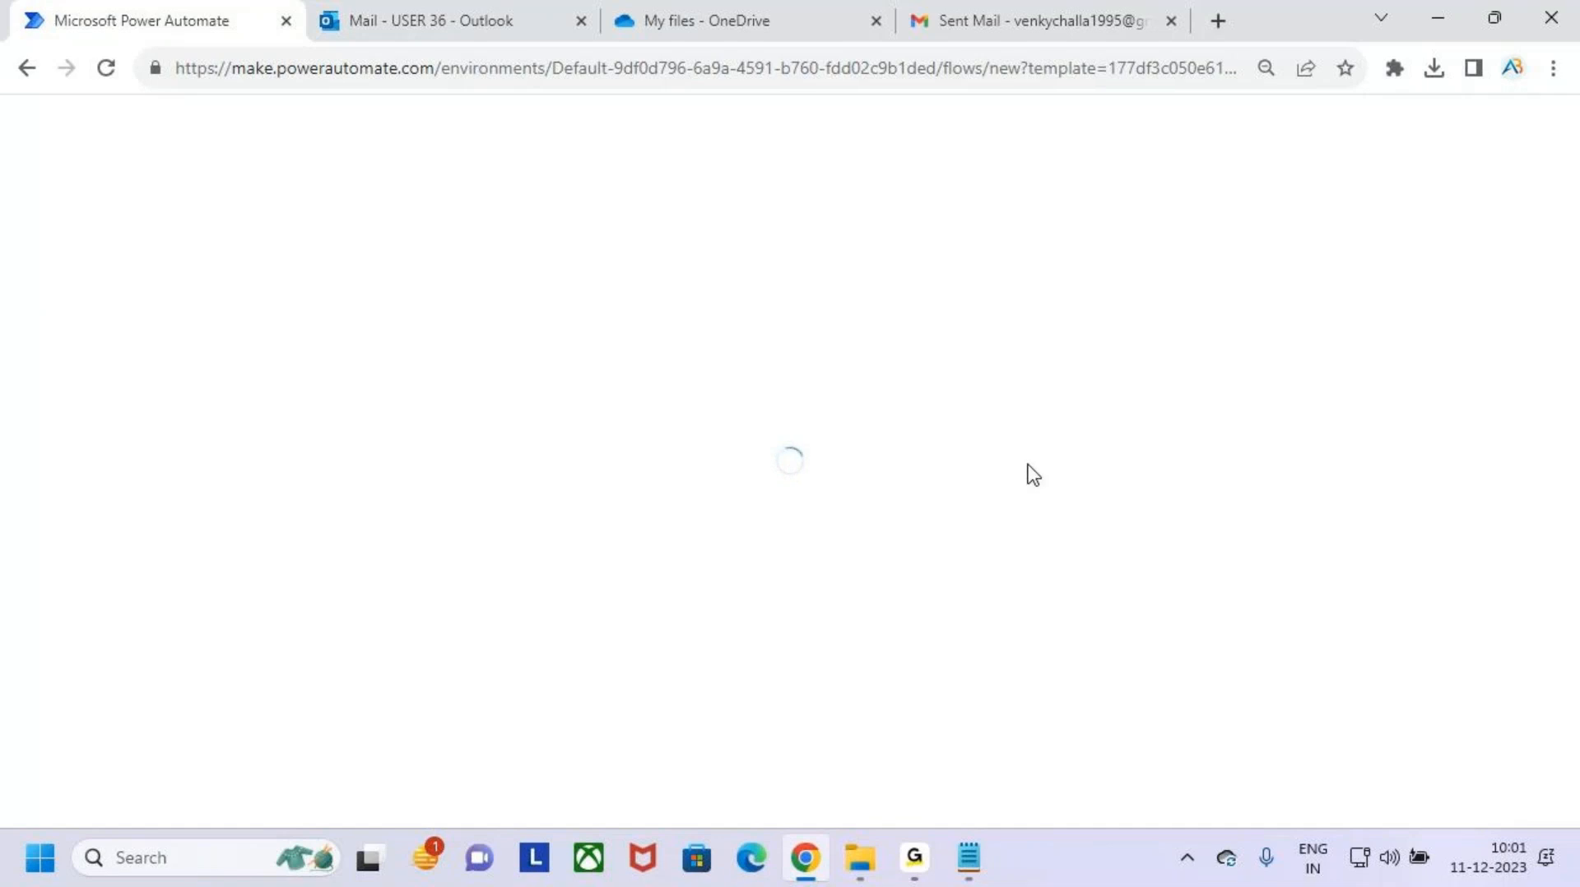
- Return to OneDrive and open the Batch 9AM folder to check for the saved PDF attachment
{"action": "left_click", "coordinate": [740, 10]}
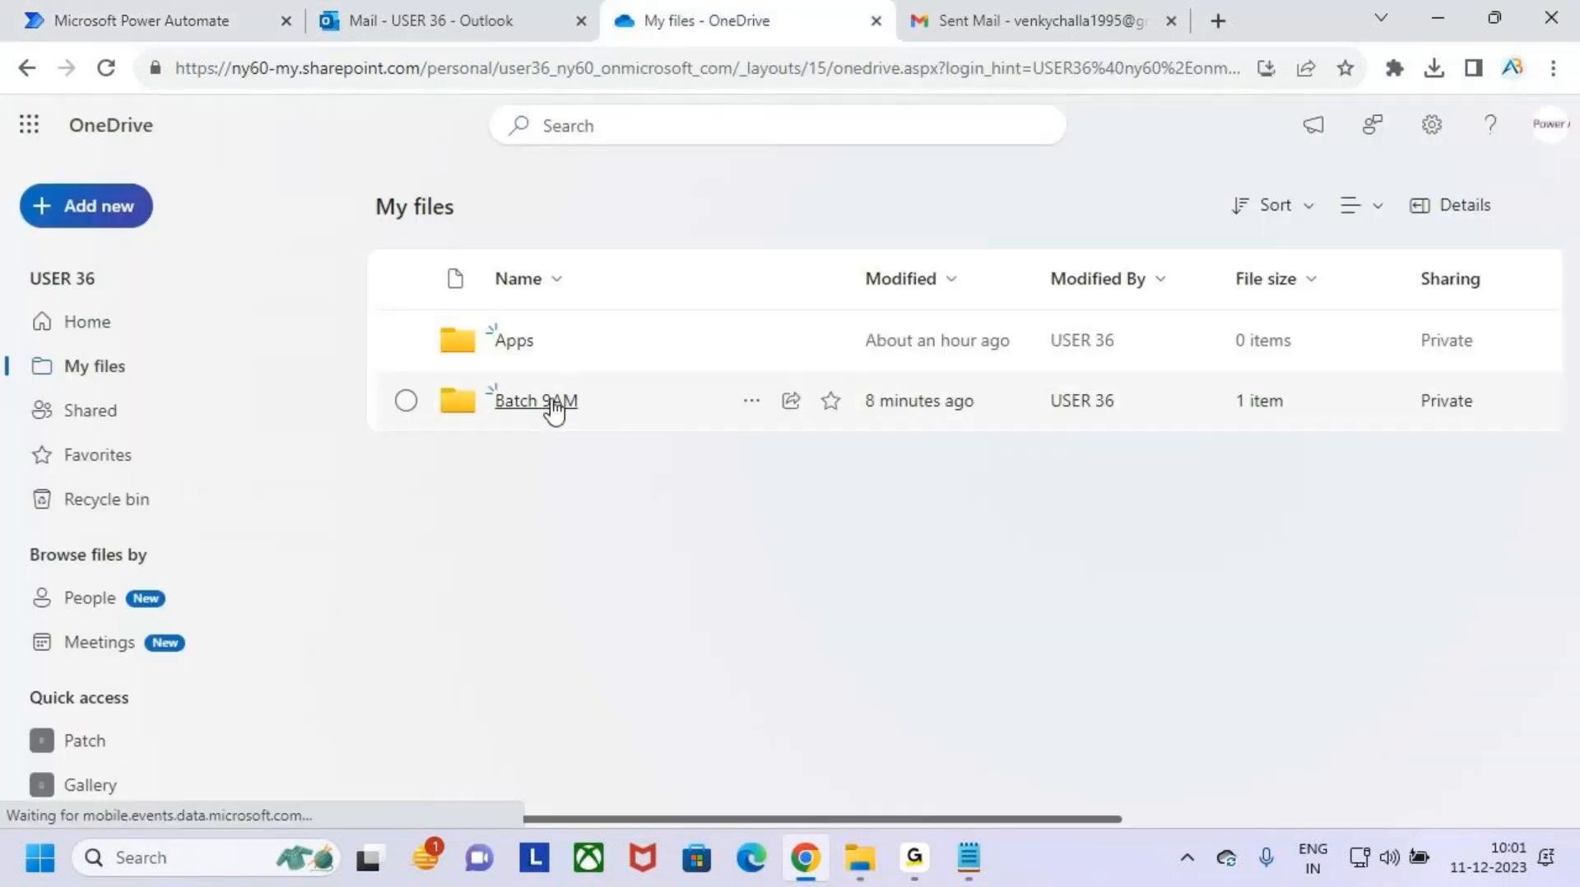
{"action": "left_click", "coordinate": [551, 401]}
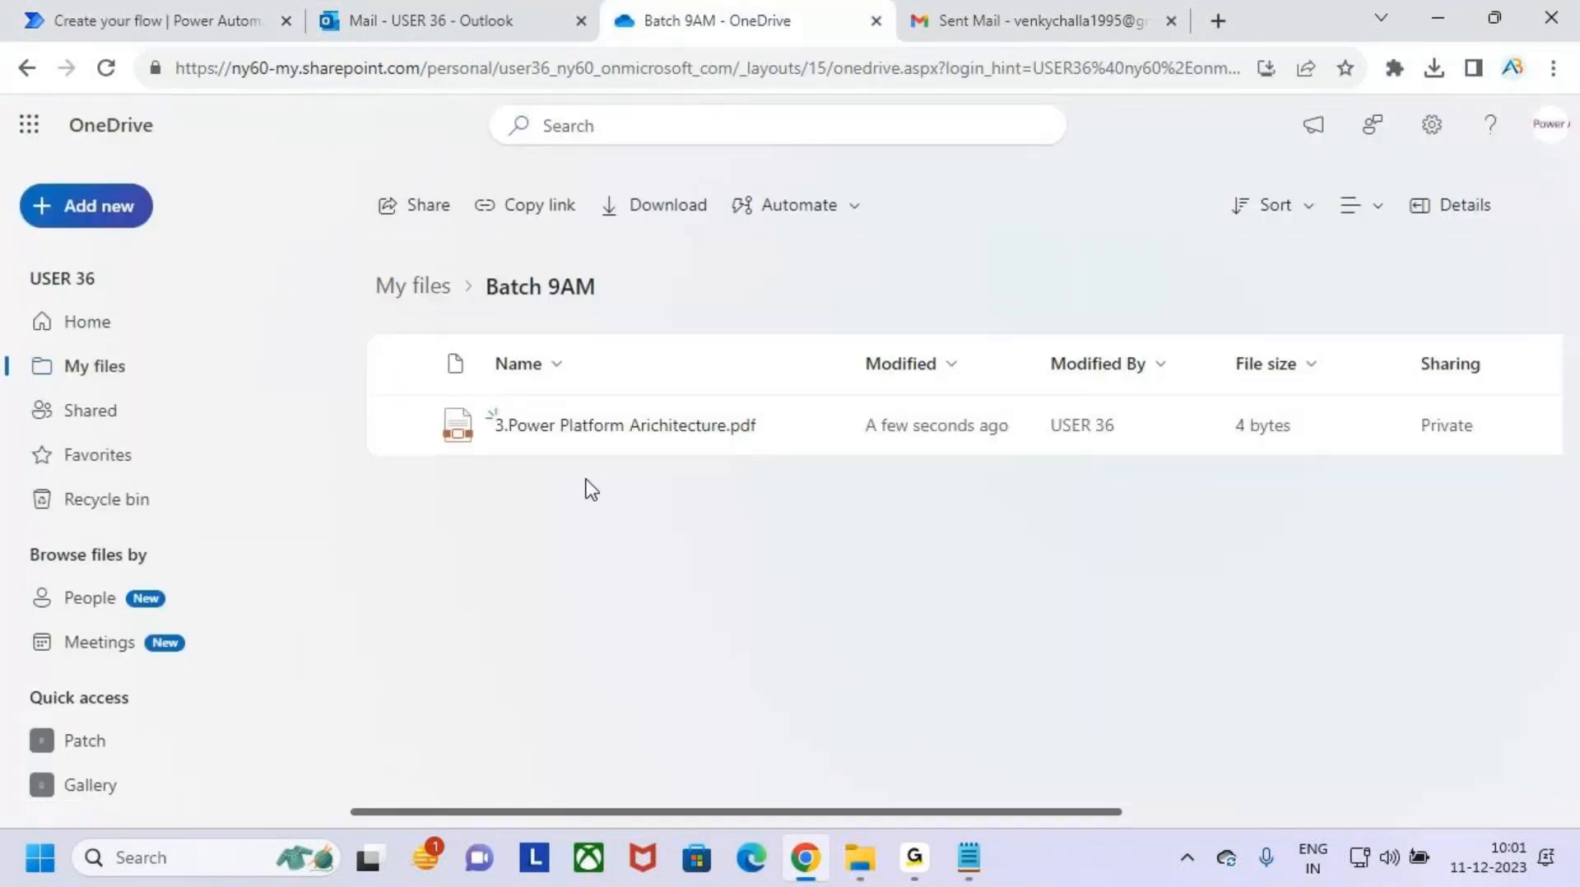
{"action": "key", "text": "ctrl+2"}
{"action": "left_click_drag", "start_coordinate": [481, 403], "coordinate": [702, 446]}
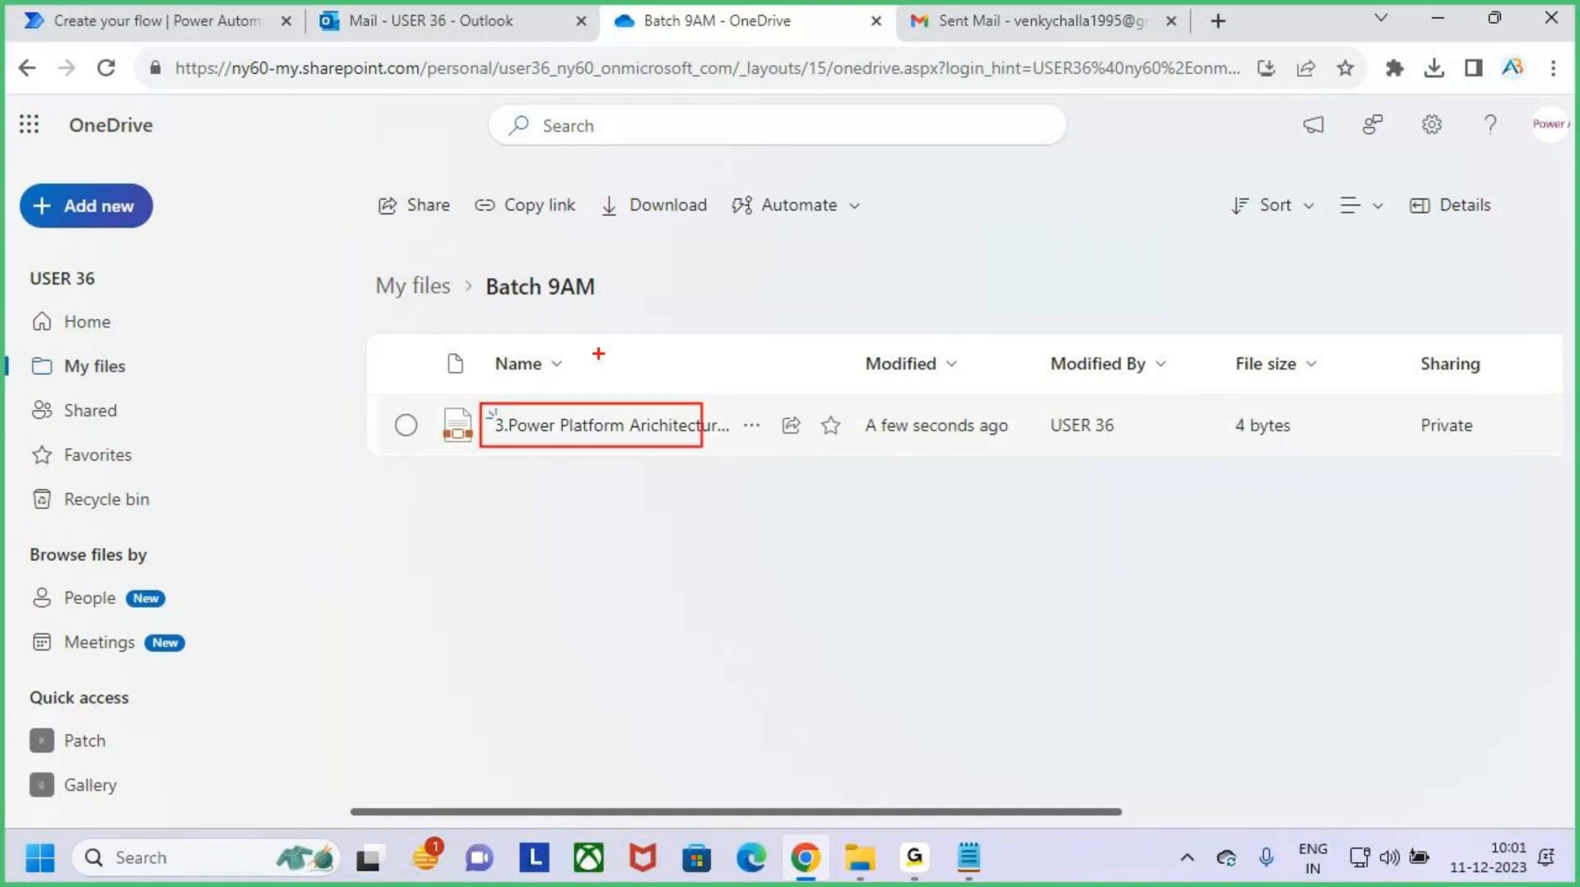
- Point out the saved PDF in the Batch 9AM folder with screen markings and clear them
{"action": "left_click_drag", "start_coordinate": [599, 355], "coordinate": [599, 404]}
{"action": "left_click_drag", "start_coordinate": [574, 385], "coordinate": [634, 376]}
{"action": "key", "text": "Escape"}
- Return to Power Automate, save the email attachments flow, and go back to its details page
{"action": "left_click", "coordinate": [152, 15]}
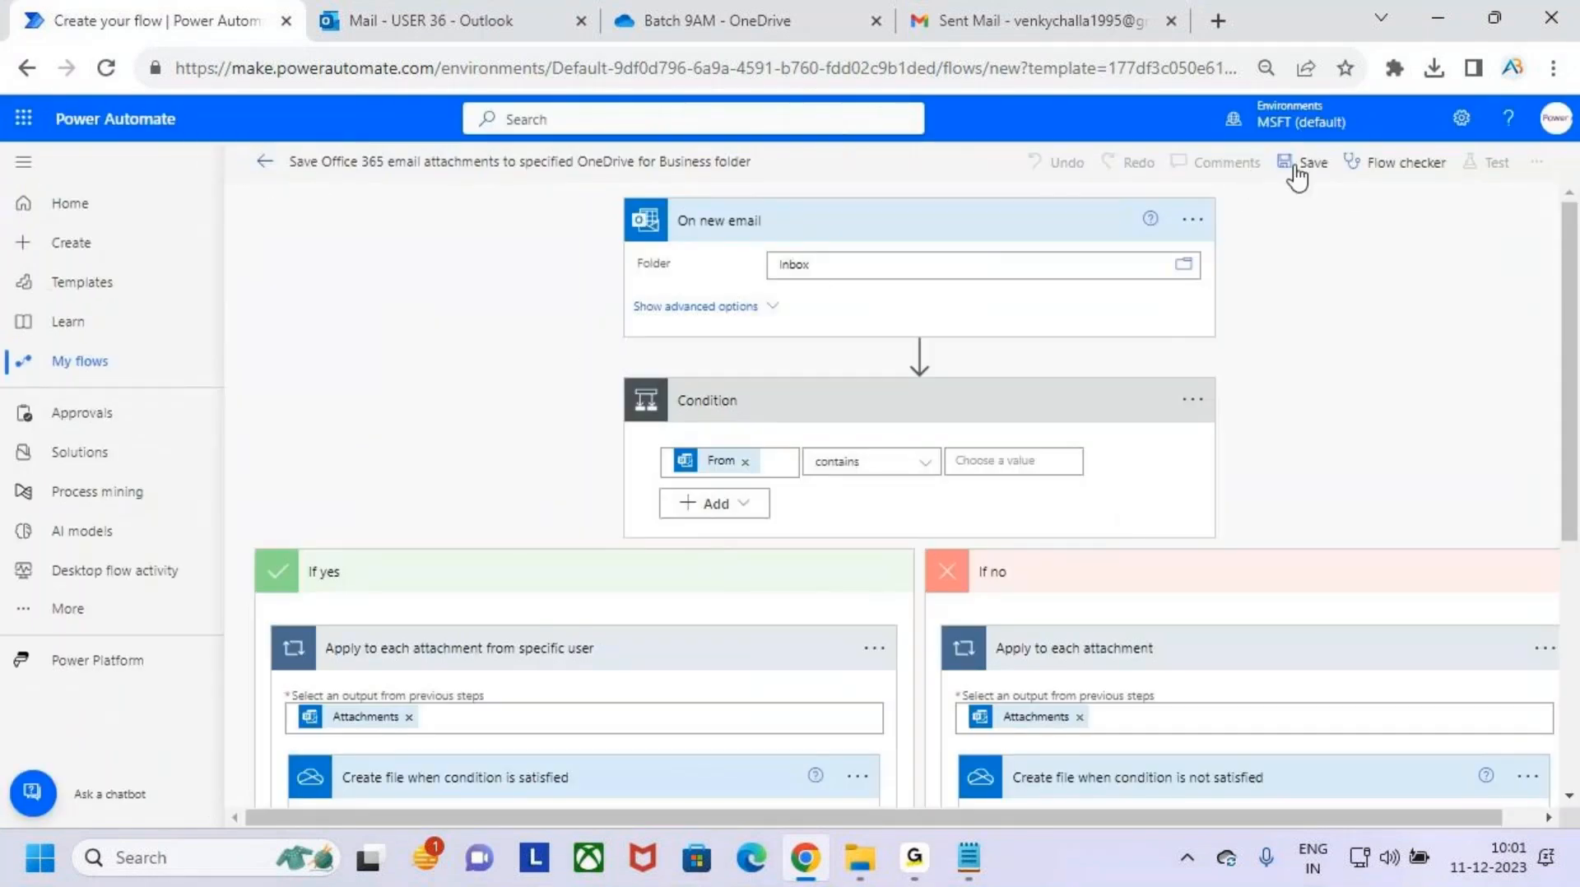
{"action": "left_click", "coordinate": [265, 162]}
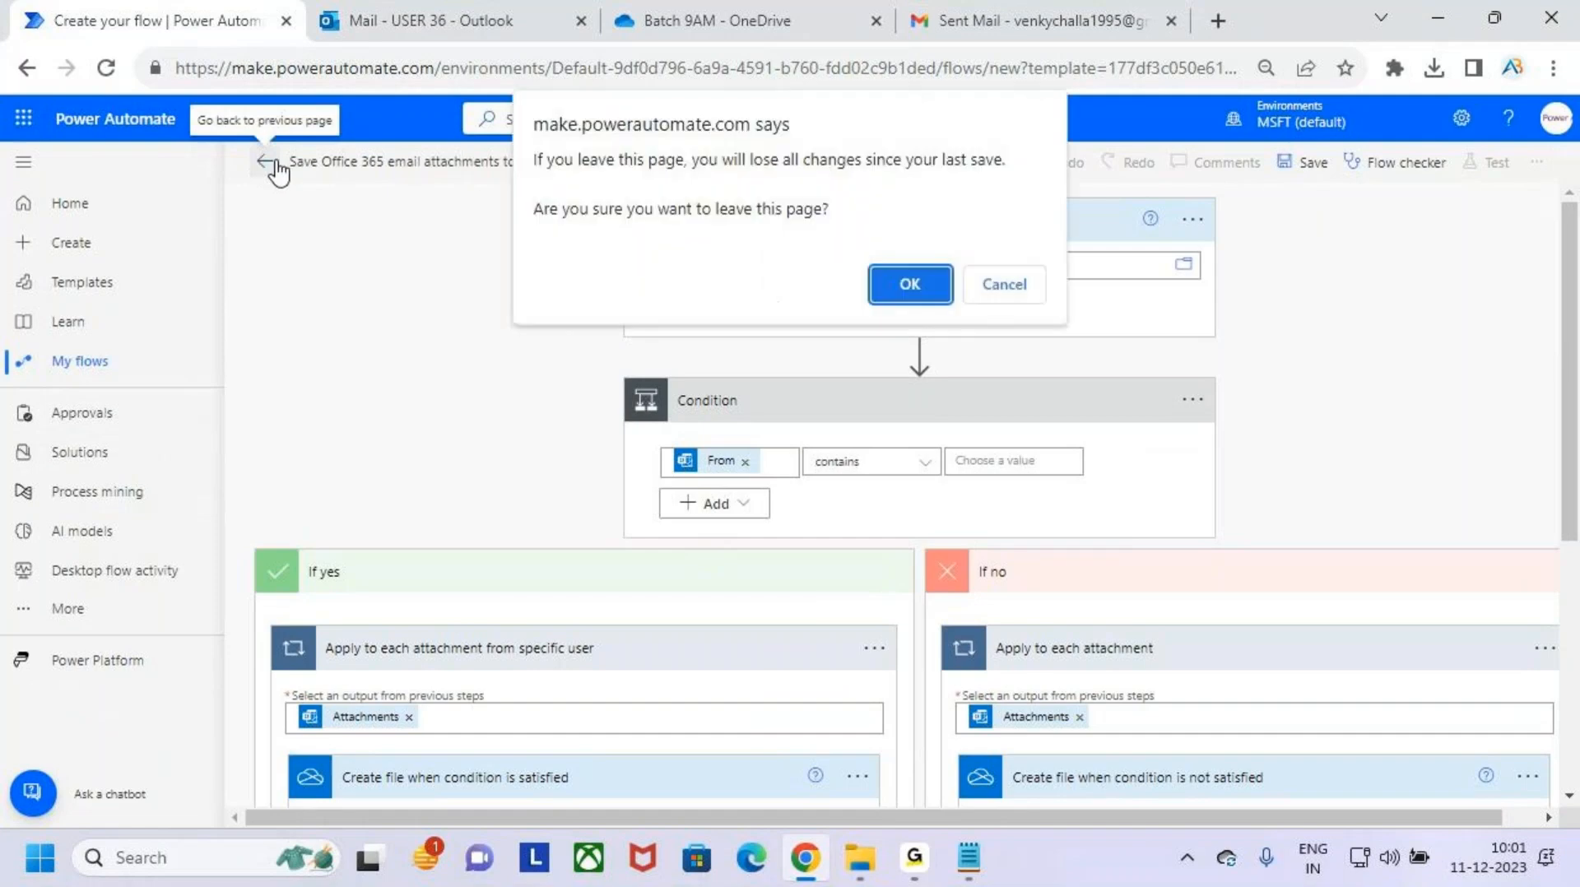
{"action": "left_click", "coordinate": [1020, 284]}
{"action": "left_click", "coordinate": [1300, 162]}
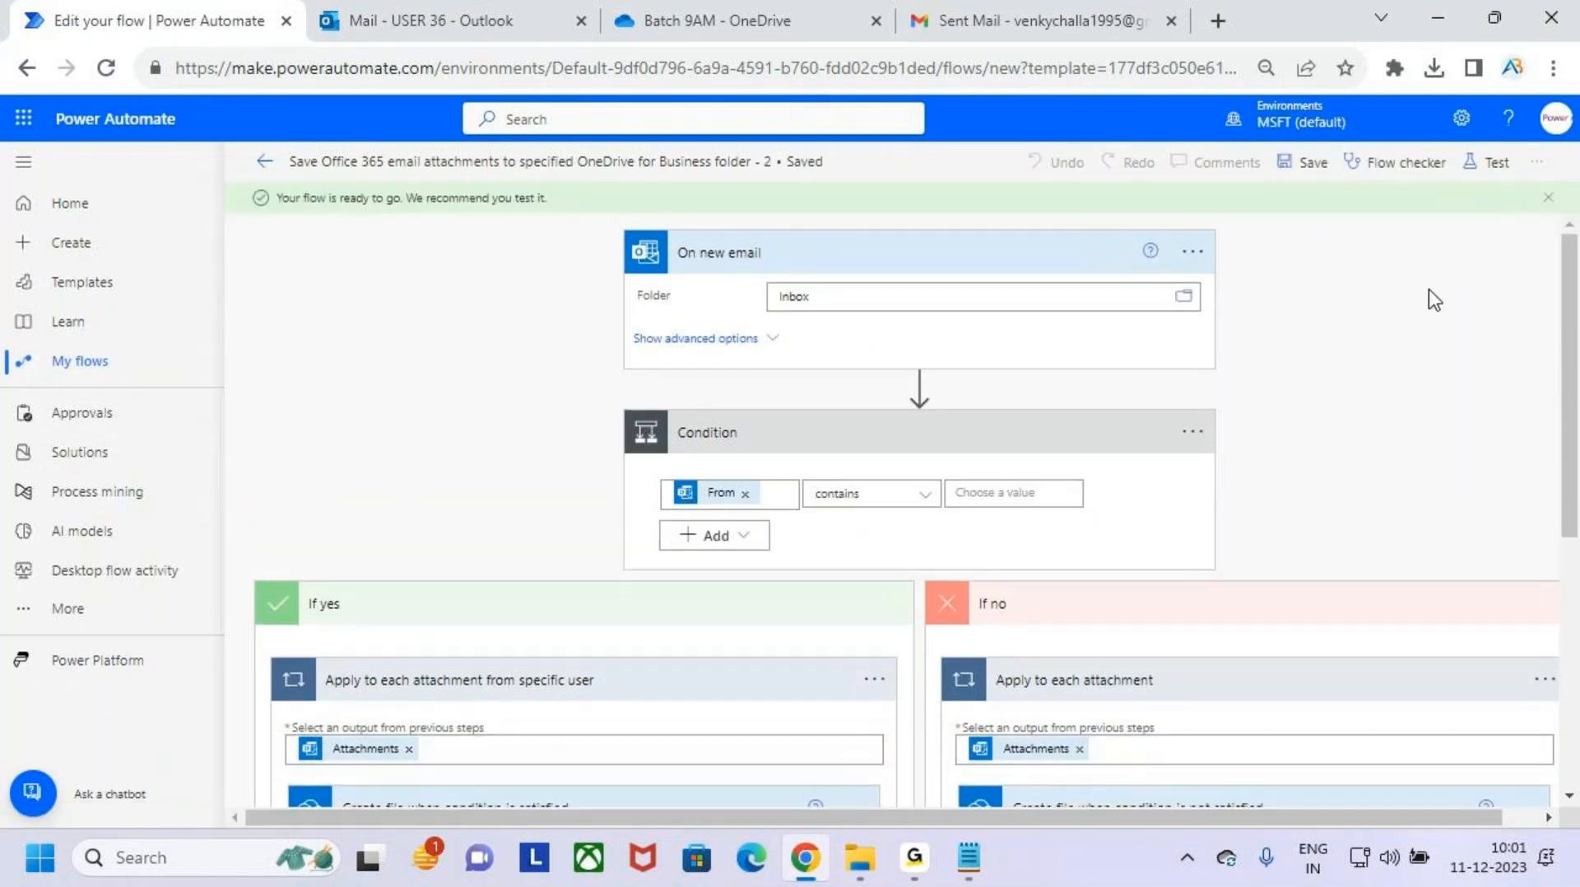
{"action": "left_click", "coordinate": [264, 162]}
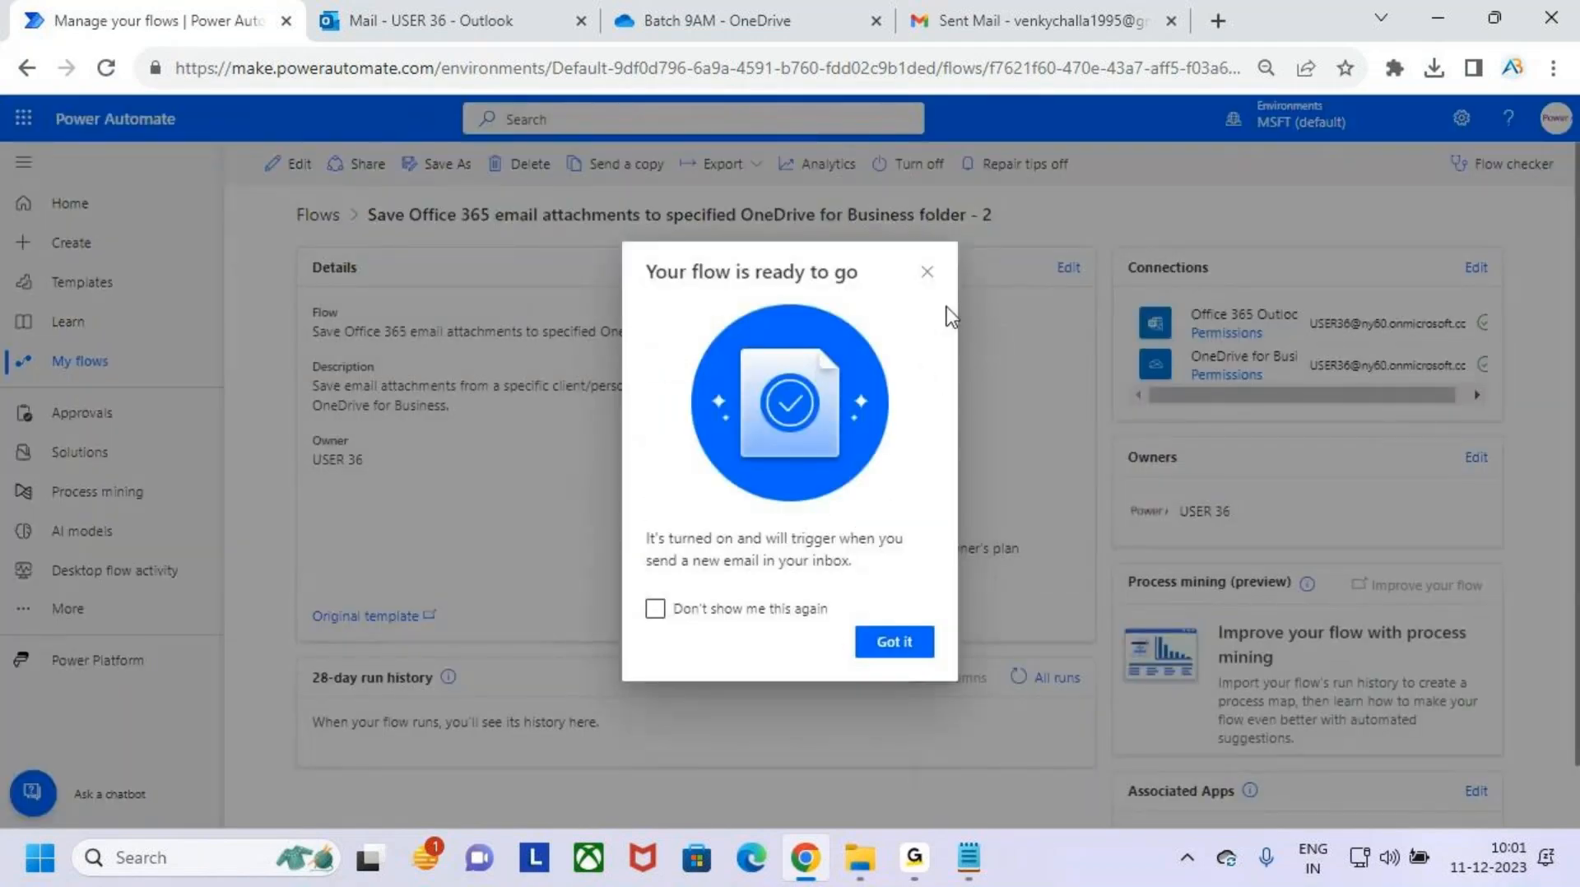
{"action": "left_click", "coordinate": [925, 273]}
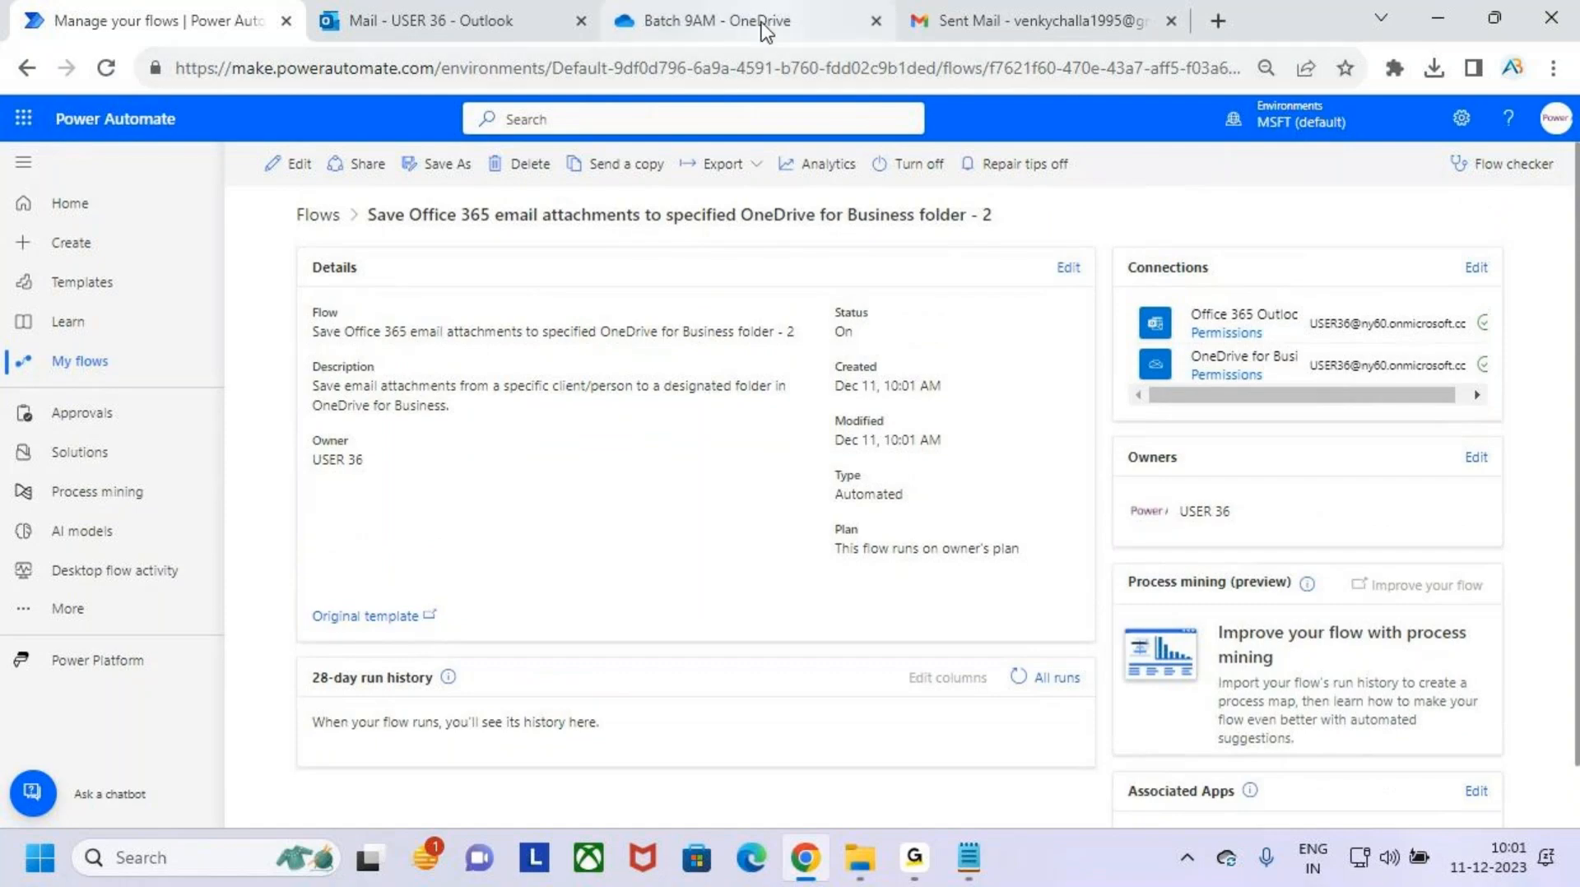
- Compare the PDF saved in the OneDrive Batch 9AM folder with the attachment of the test message in Outlook
{"action": "left_click", "coordinate": [738, 11]}
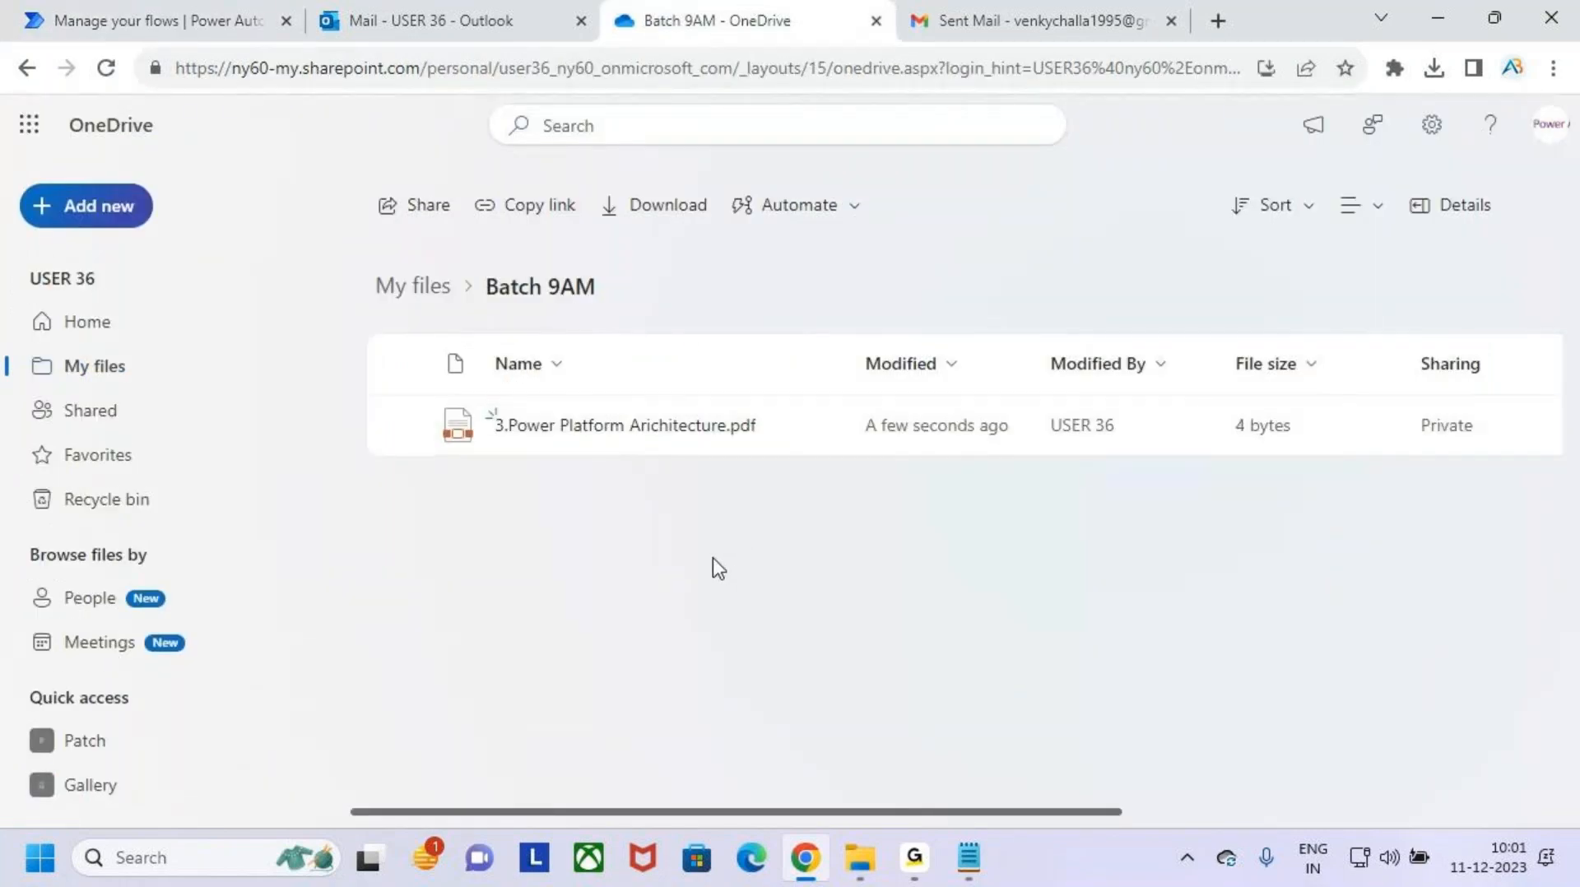
{"action": "key", "text": "ctrl+2"}
{"action": "left_click_drag", "start_coordinate": [481, 403], "coordinate": [777, 451]}
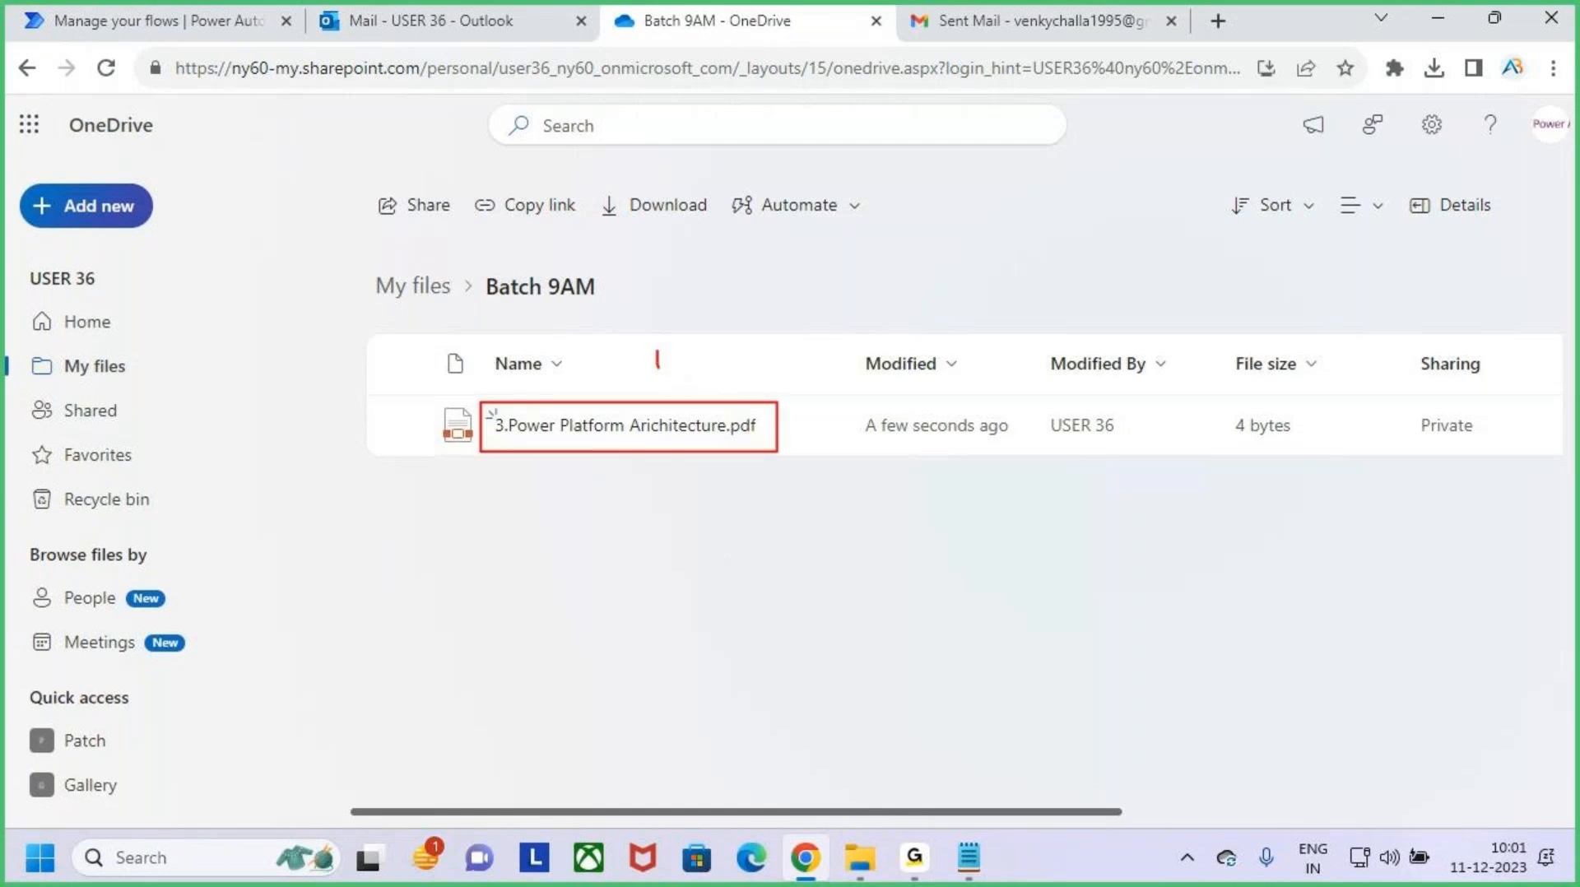
{"action": "left_click_drag", "start_coordinate": [645, 377], "coordinate": [511, 553]}
{"action": "key", "text": "Escape"}
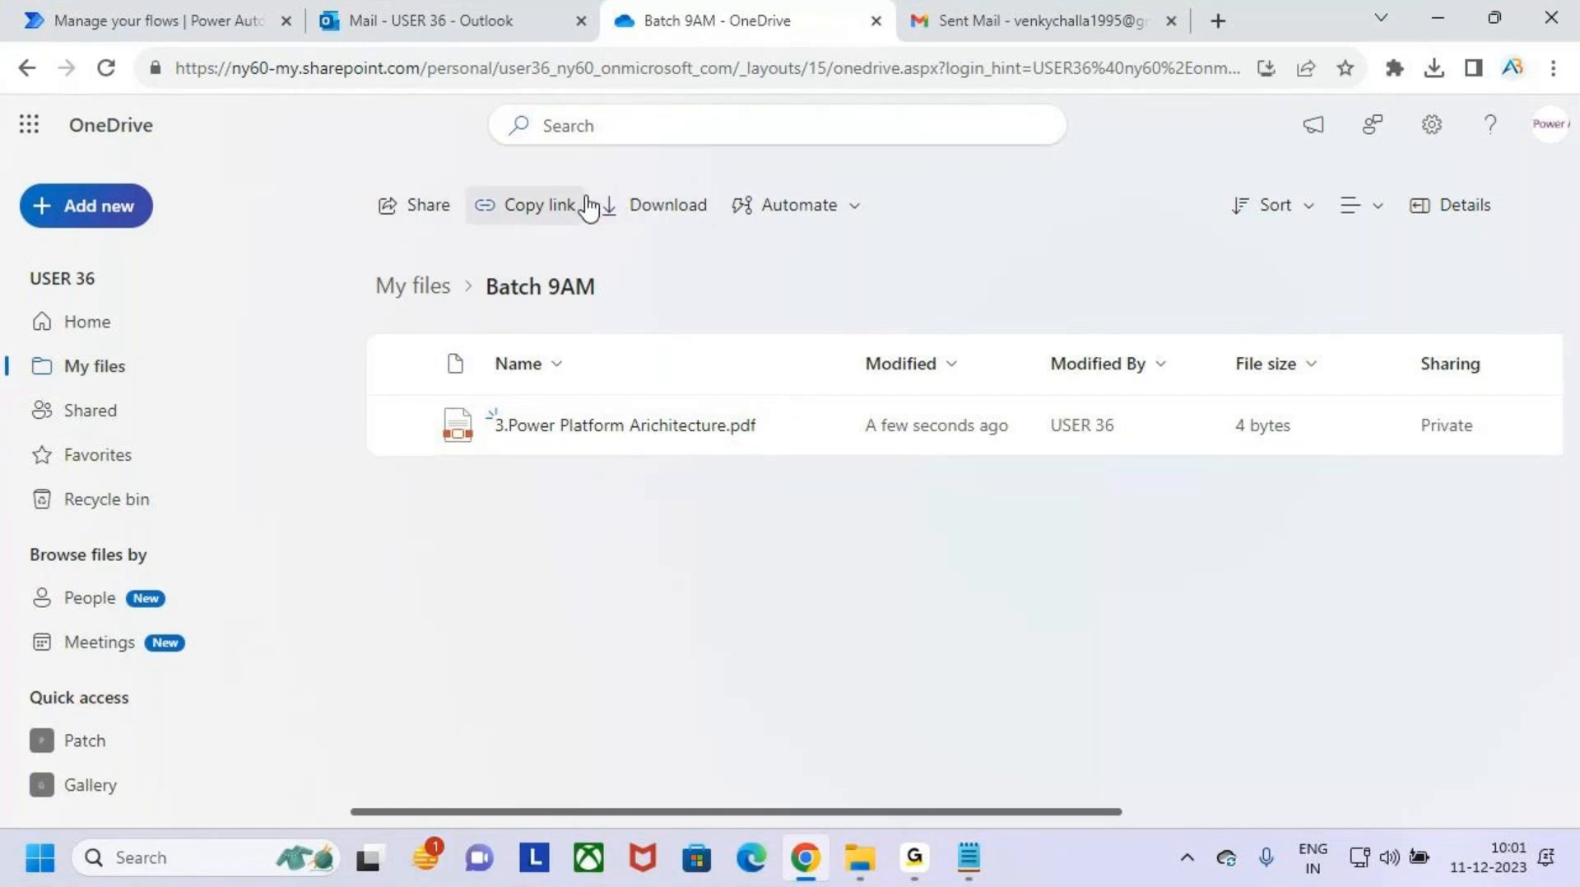
{"action": "left_click", "coordinate": [444, 12]}
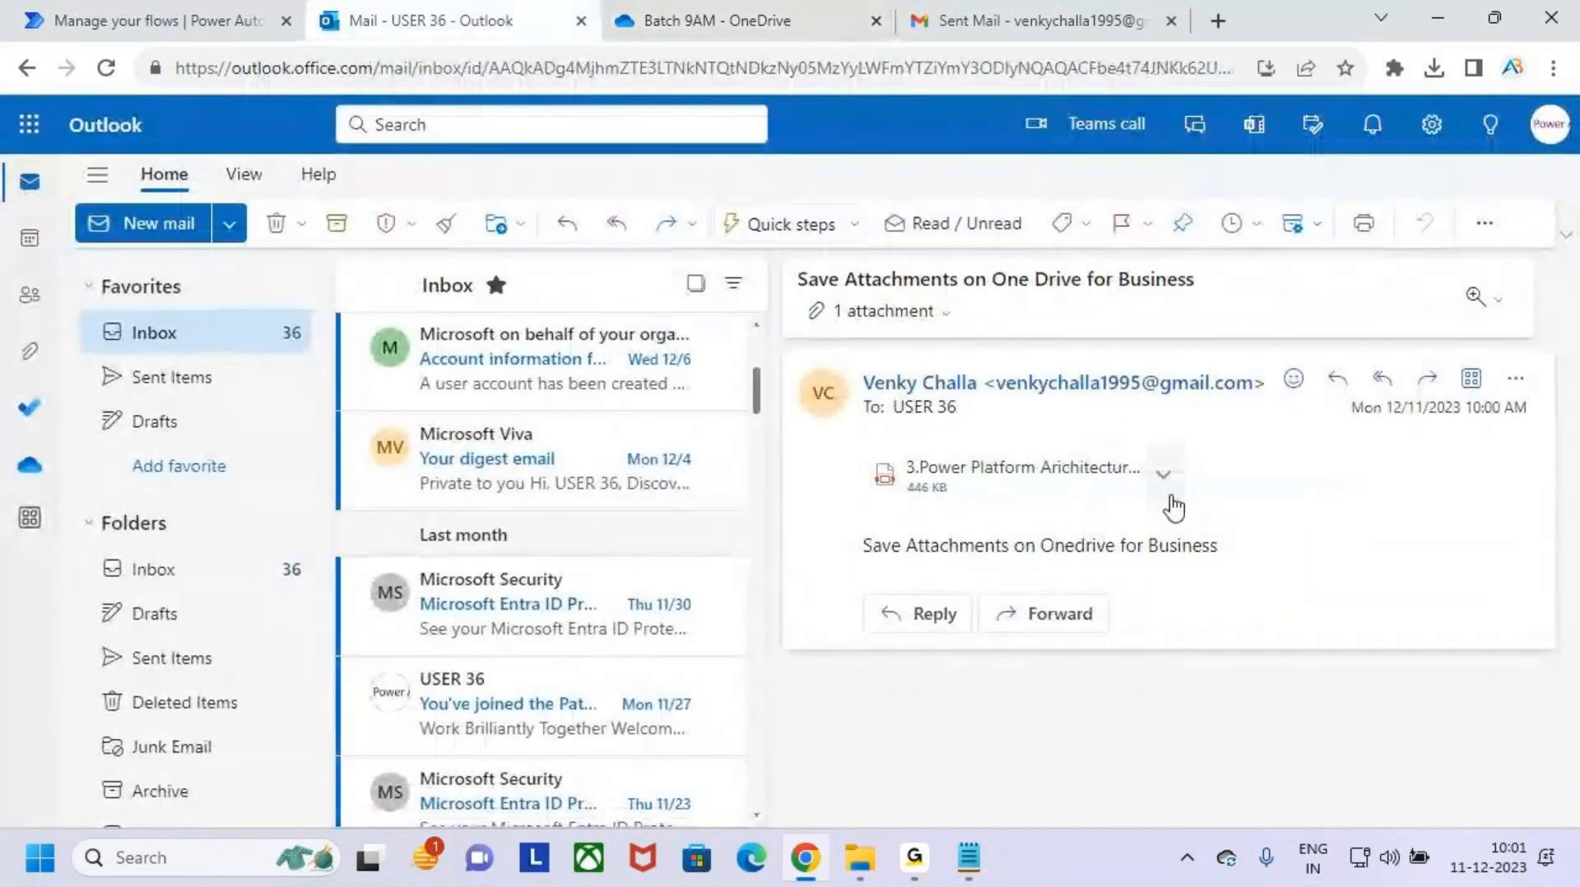
{"action": "left_click_drag", "start_coordinate": [951, 517], "coordinate": [1005, 475]}
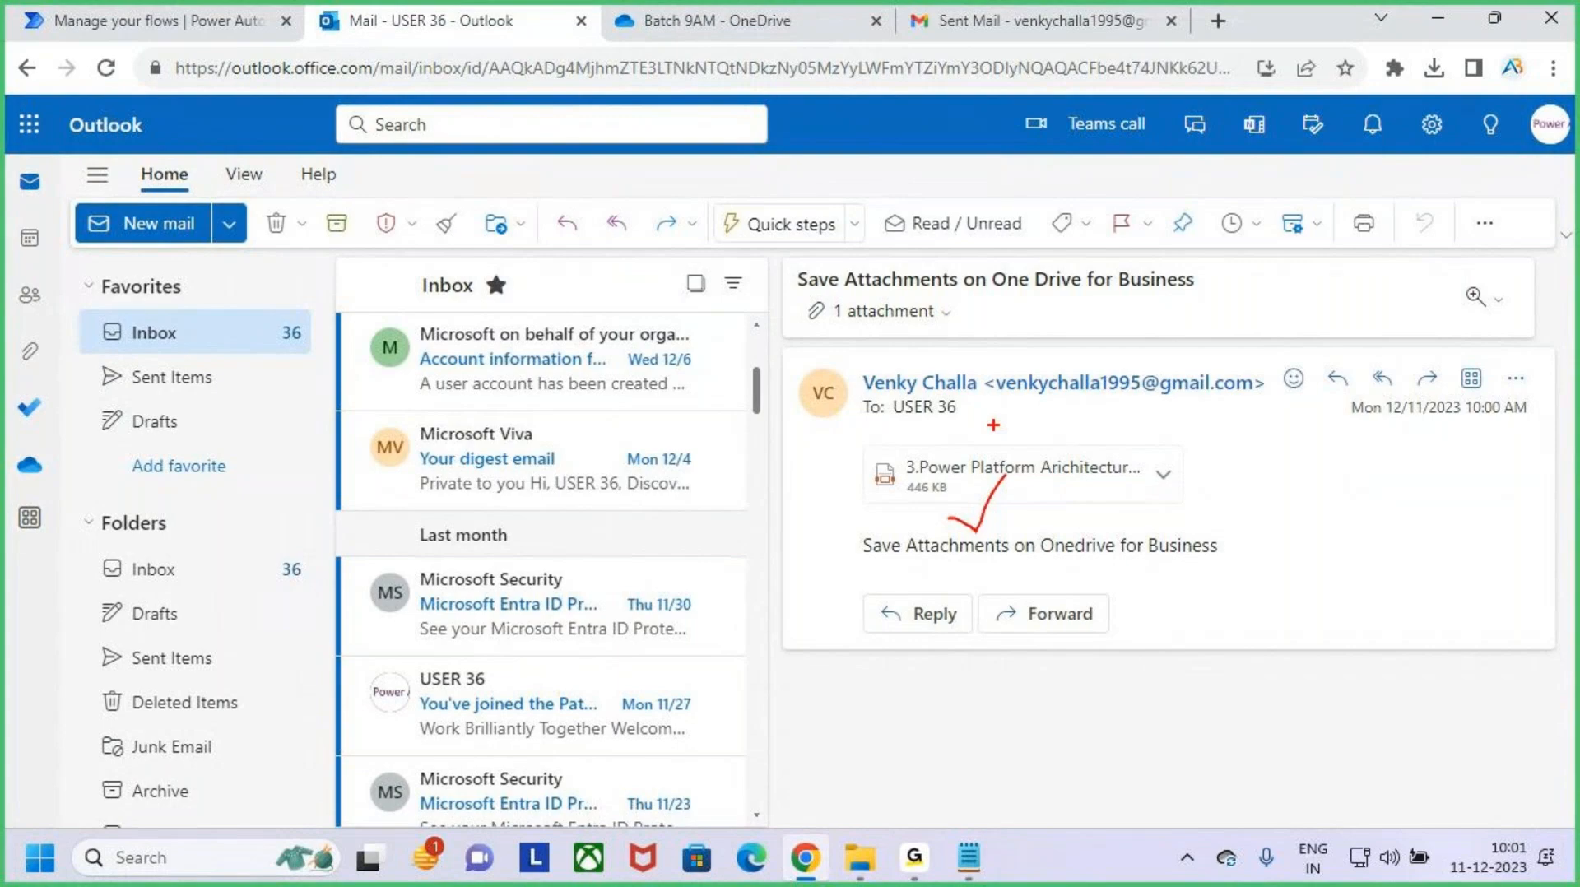
- Search the Power Automate templates for "office", browse the matching flows, and clear the search
{"action": "left_click", "coordinate": [202, 16]}
{"action": "left_click", "coordinate": [127, 297]}
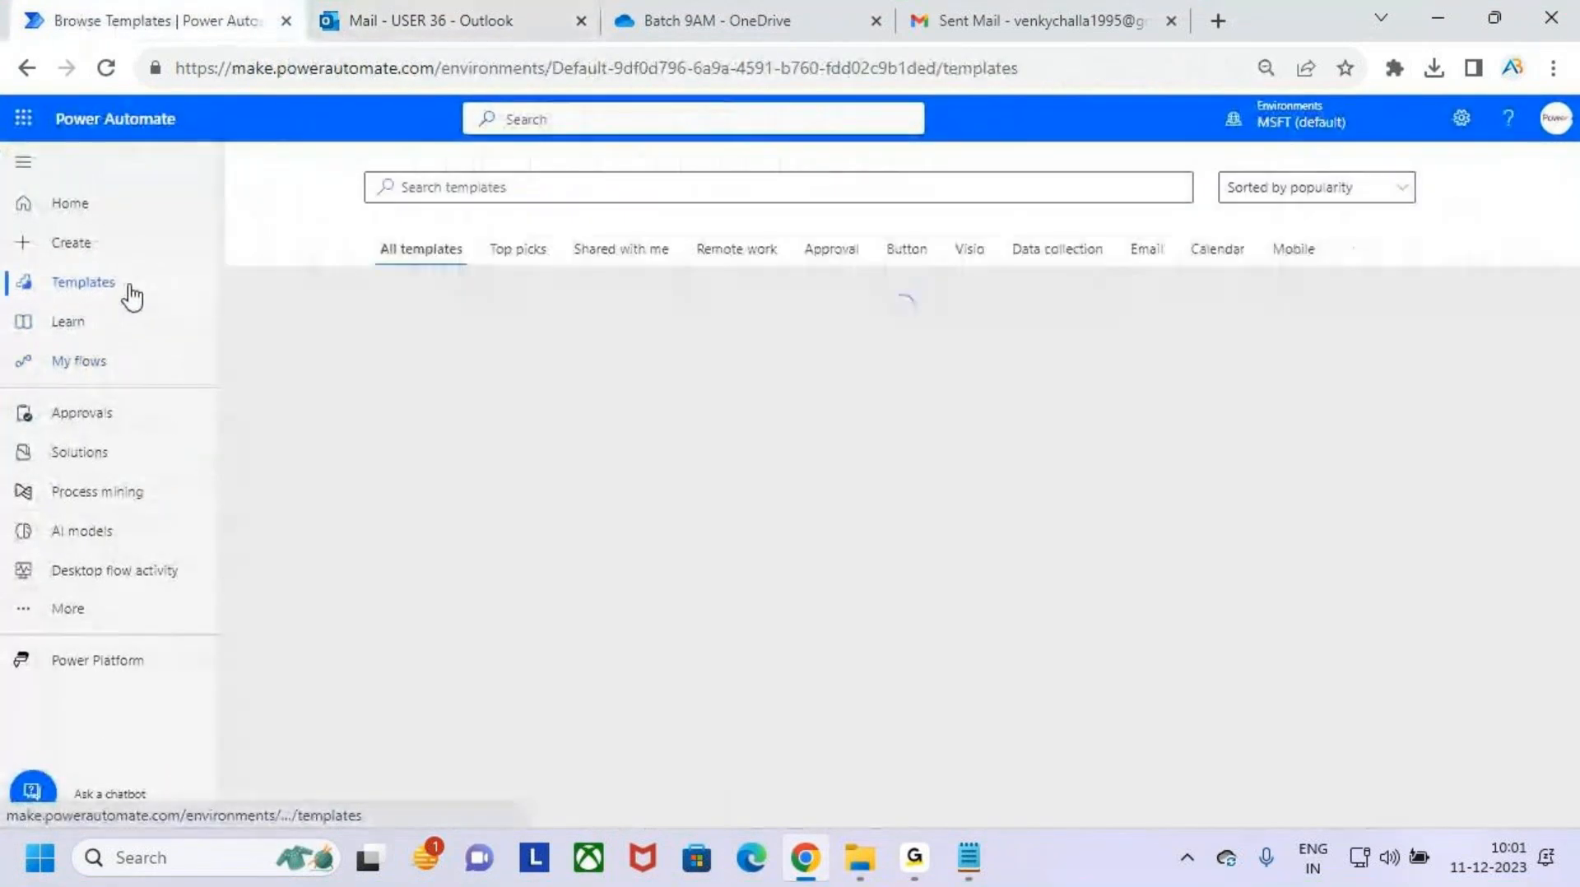
{"action": "left_click", "coordinate": [536, 187]}
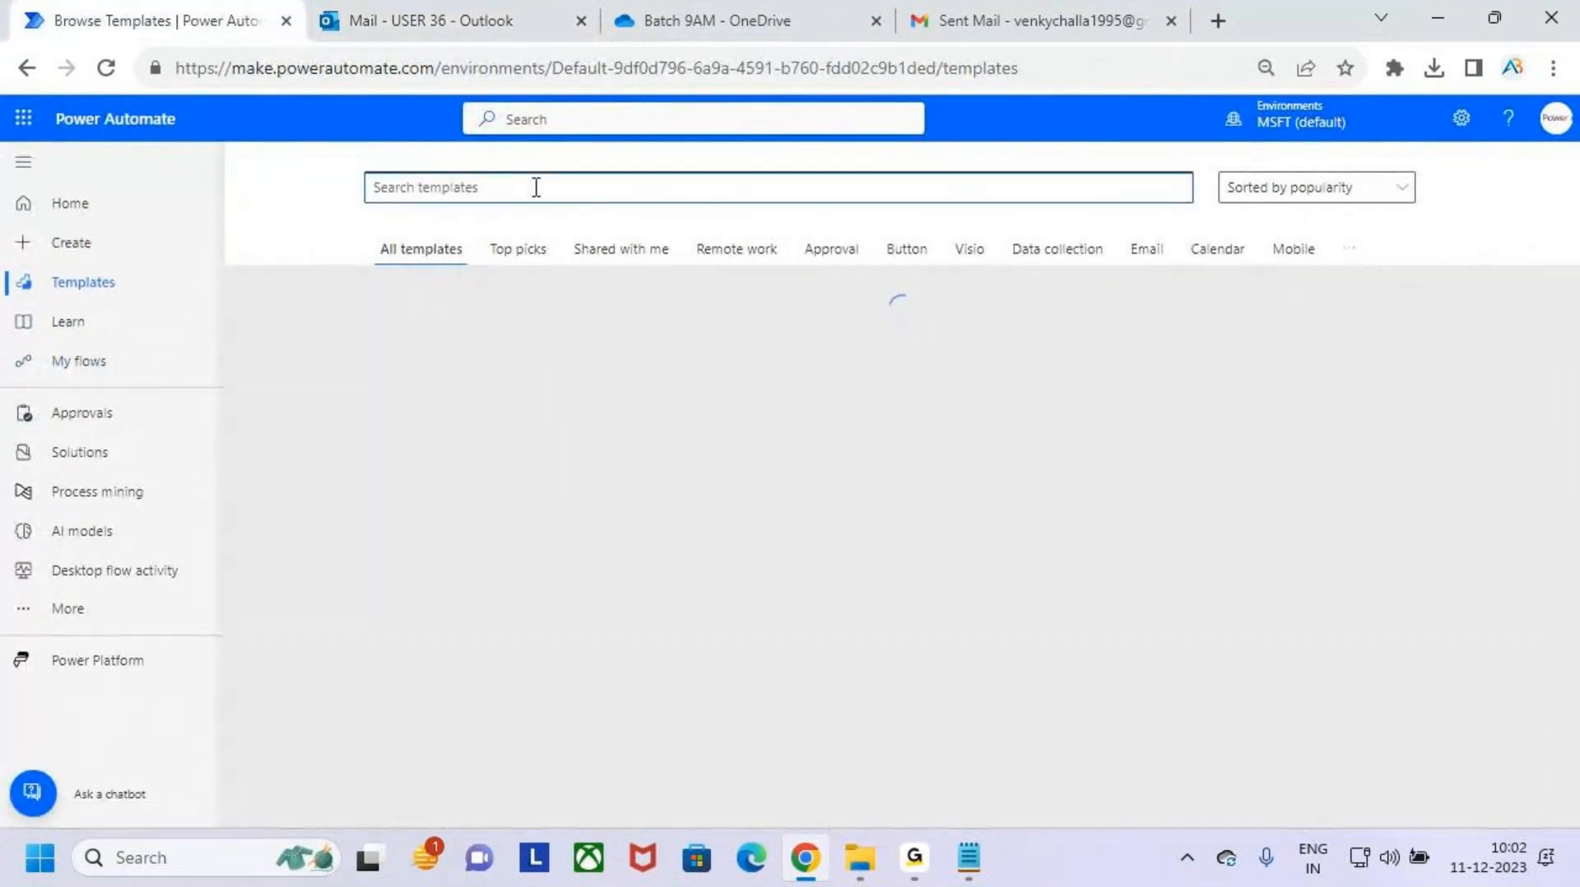
{"action": "type", "text": "office"}
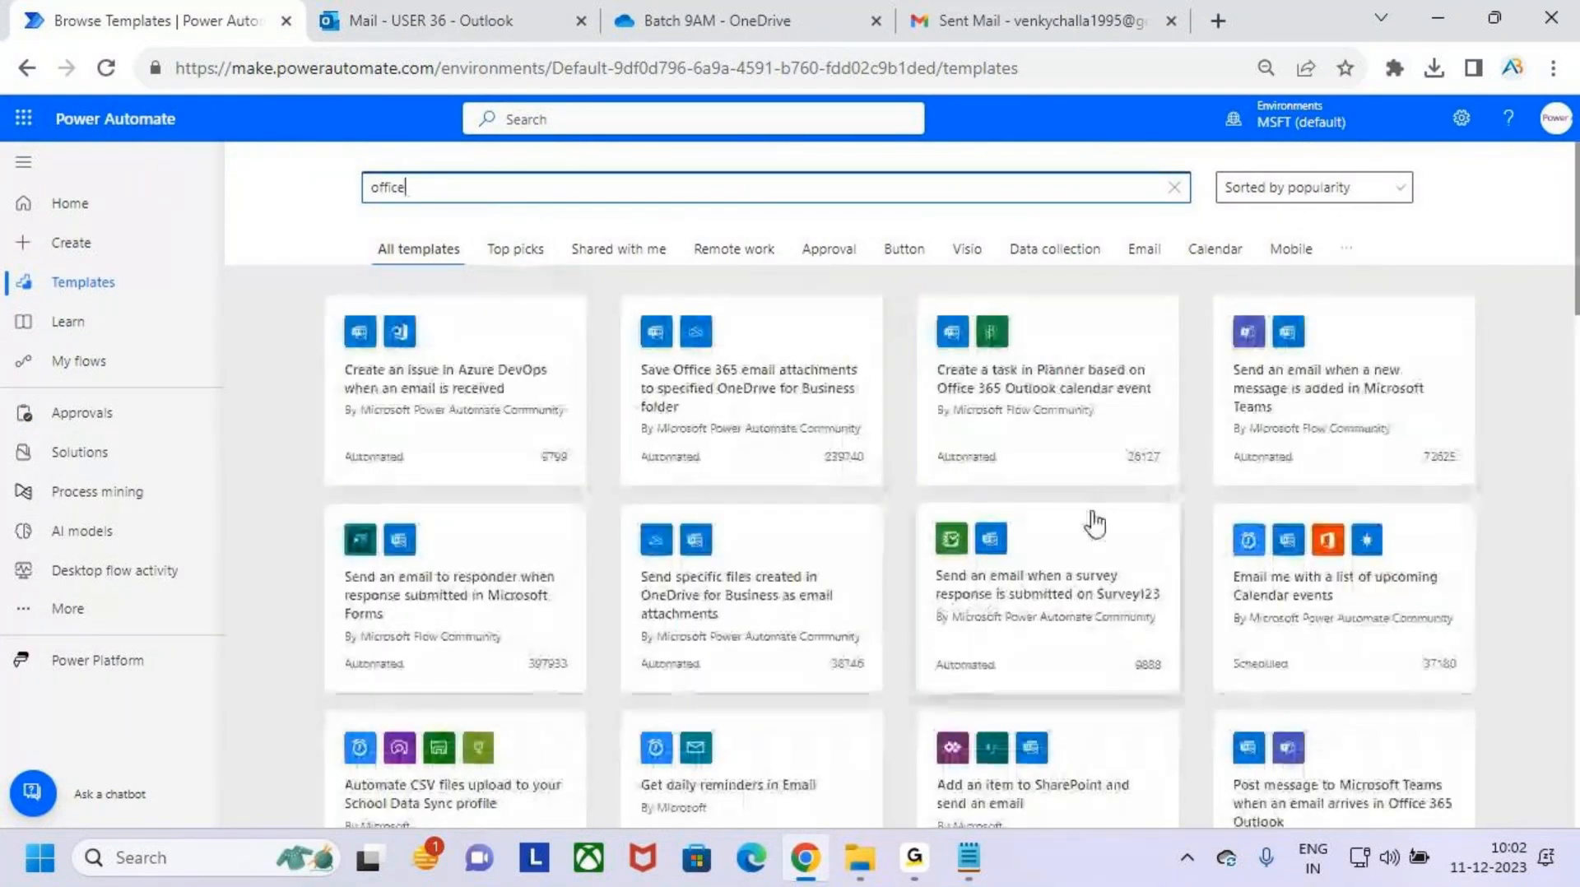
{"action": "scroll", "coordinate": [1103, 497], "scroll_direction": "down", "scroll_amount": 8}
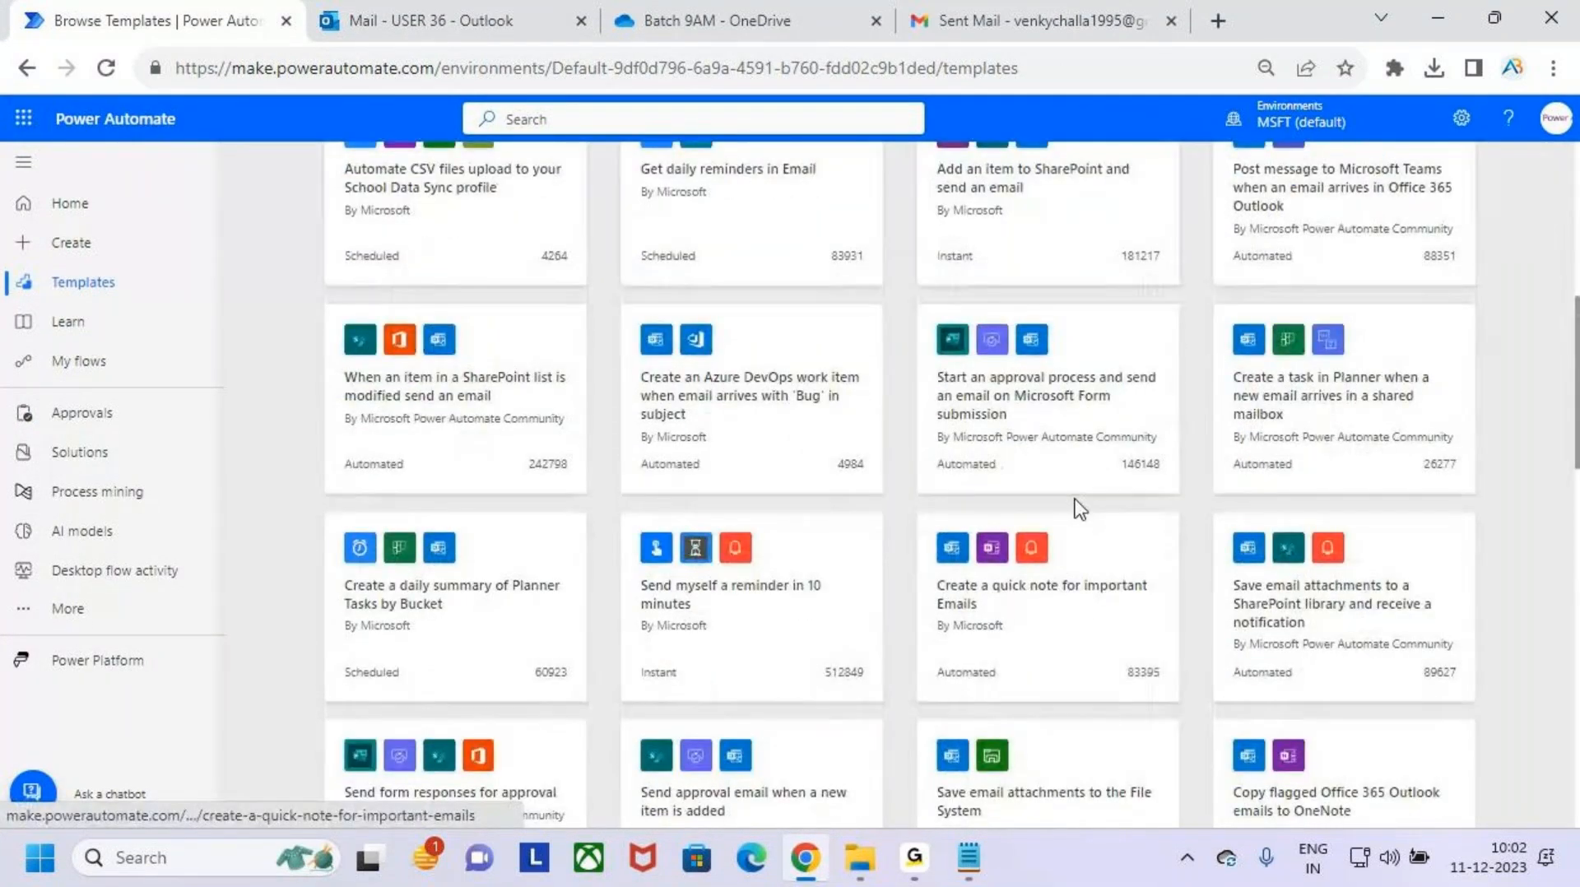
{"action": "scroll", "coordinate": [1085, 503], "scroll_direction": "up", "scroll_amount": 8}
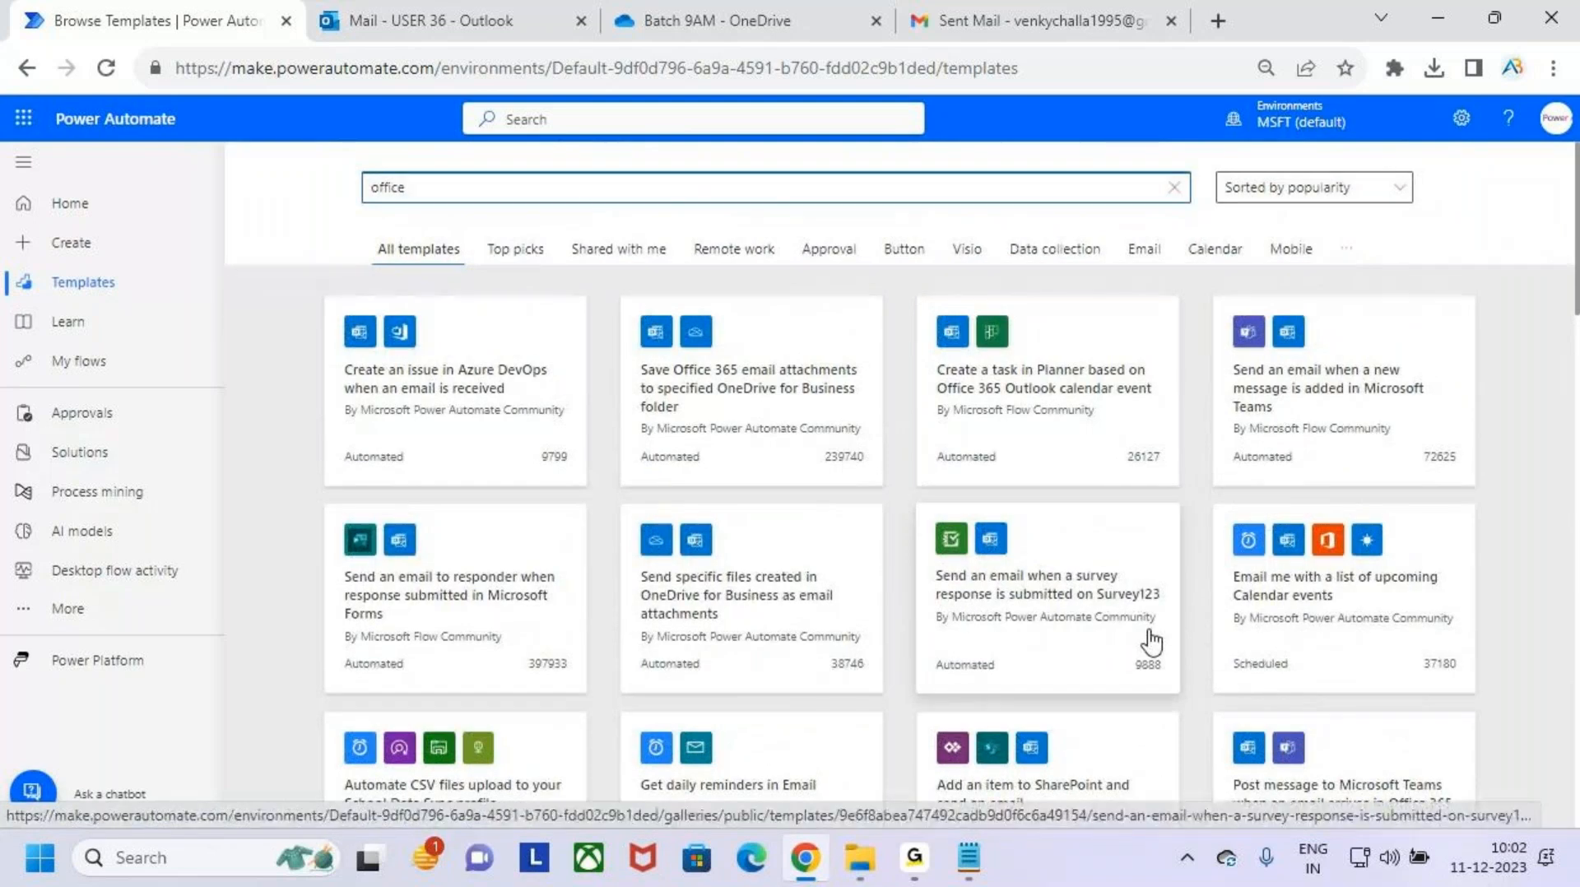
{"action": "left_click_drag", "start_coordinate": [378, 186], "coordinate": [336, 191]}
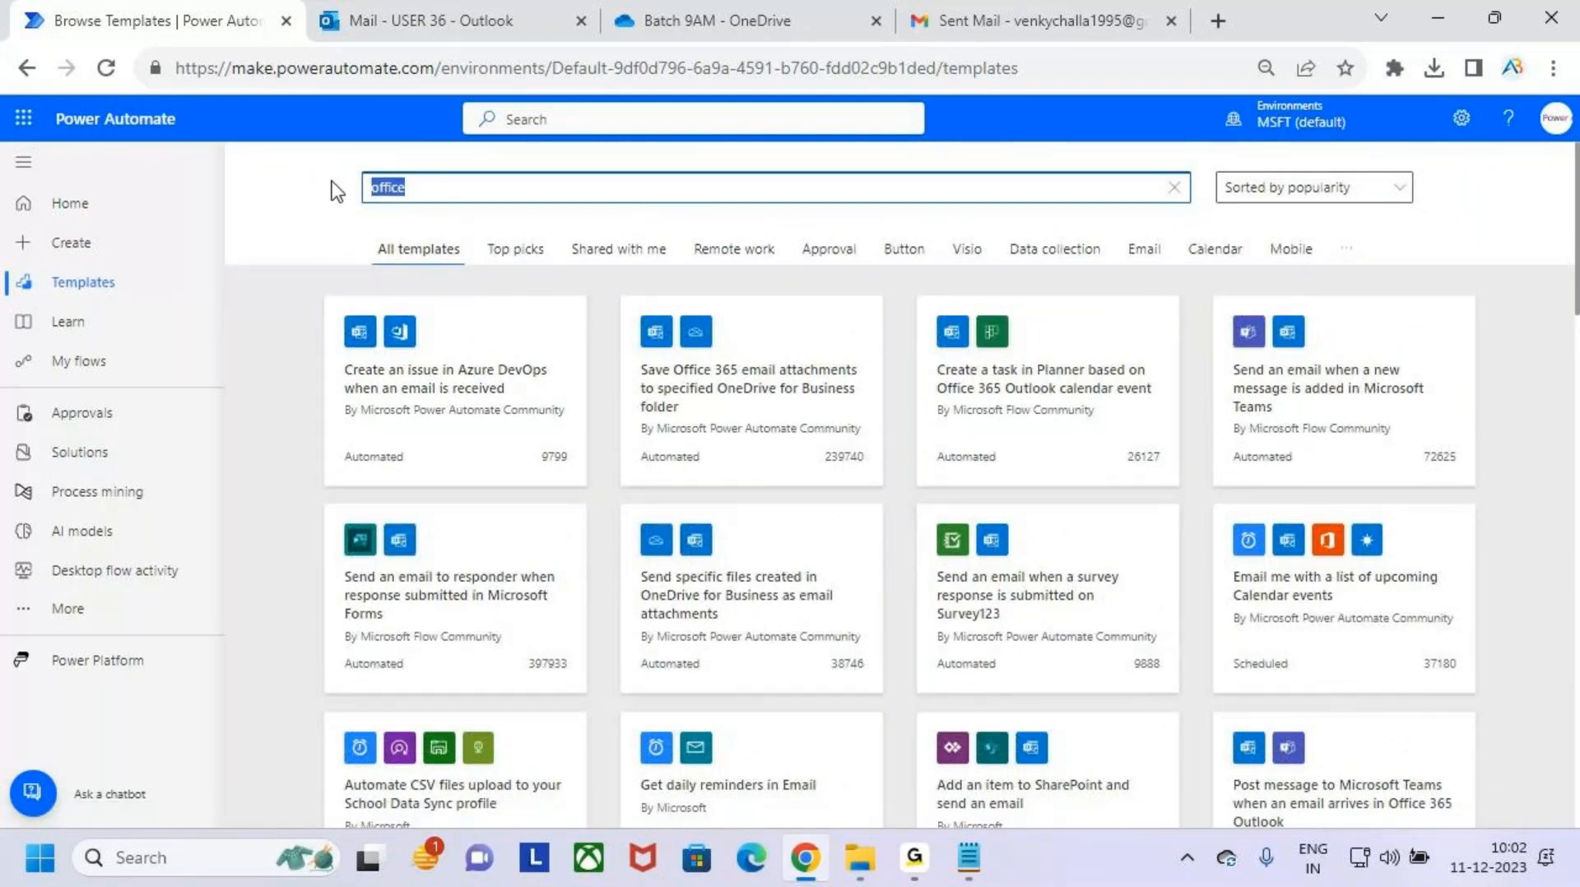
{"action": "key", "text": "BackSpace"}
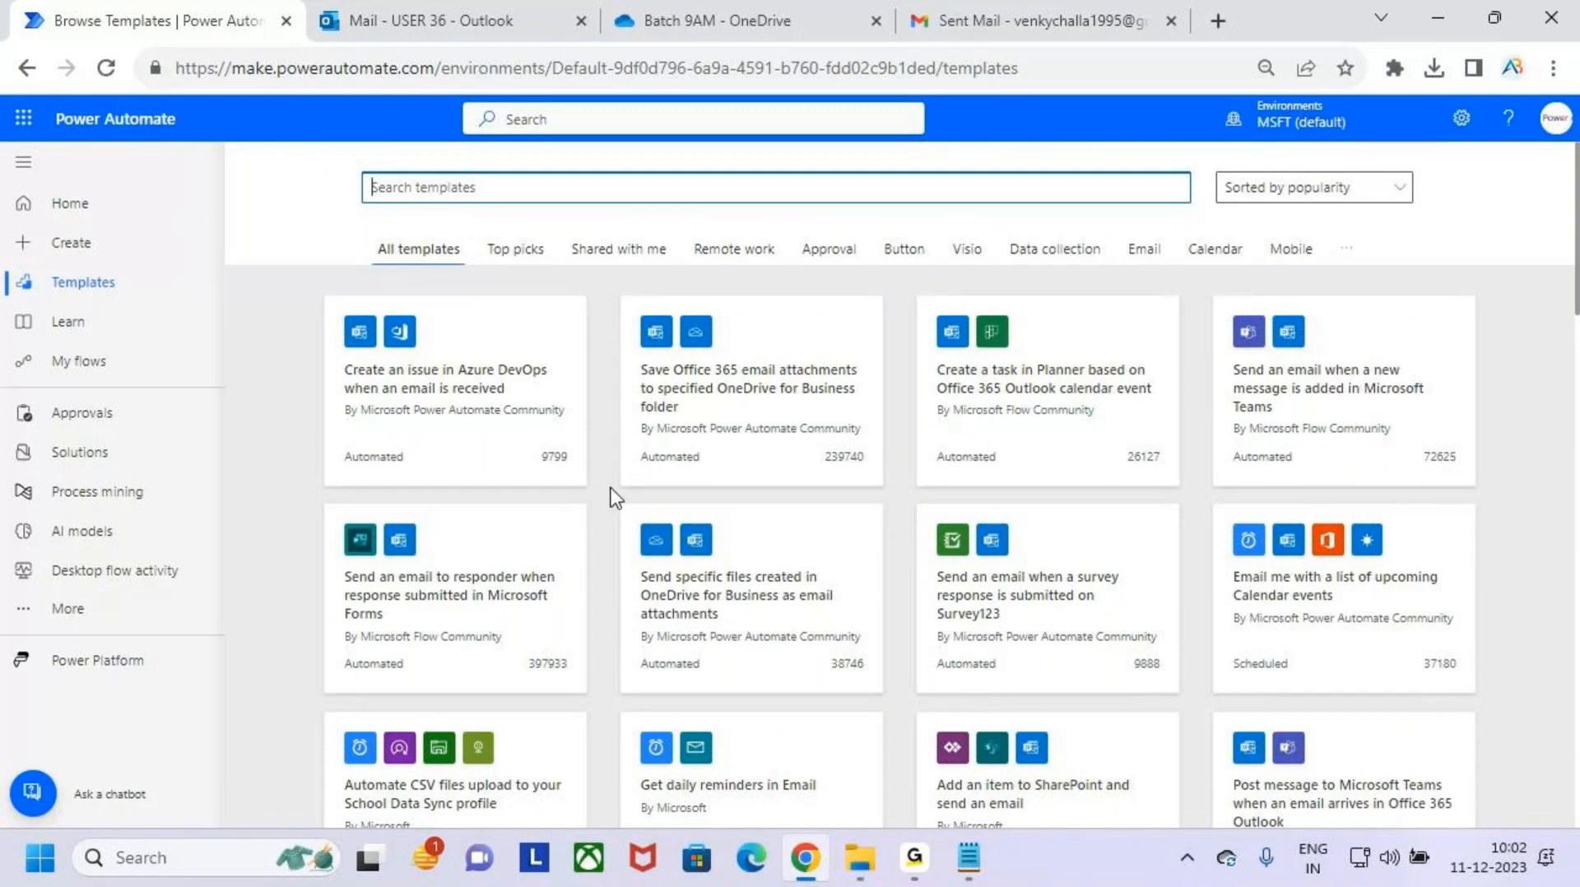
- Switch to the Power Automate User Interface notes and close the gap after the number of item 3, giving "3.When a file is added"
{"action": "left_click", "coordinate": [969, 857]}
{"action": "left_click", "coordinate": [1040, 800]}
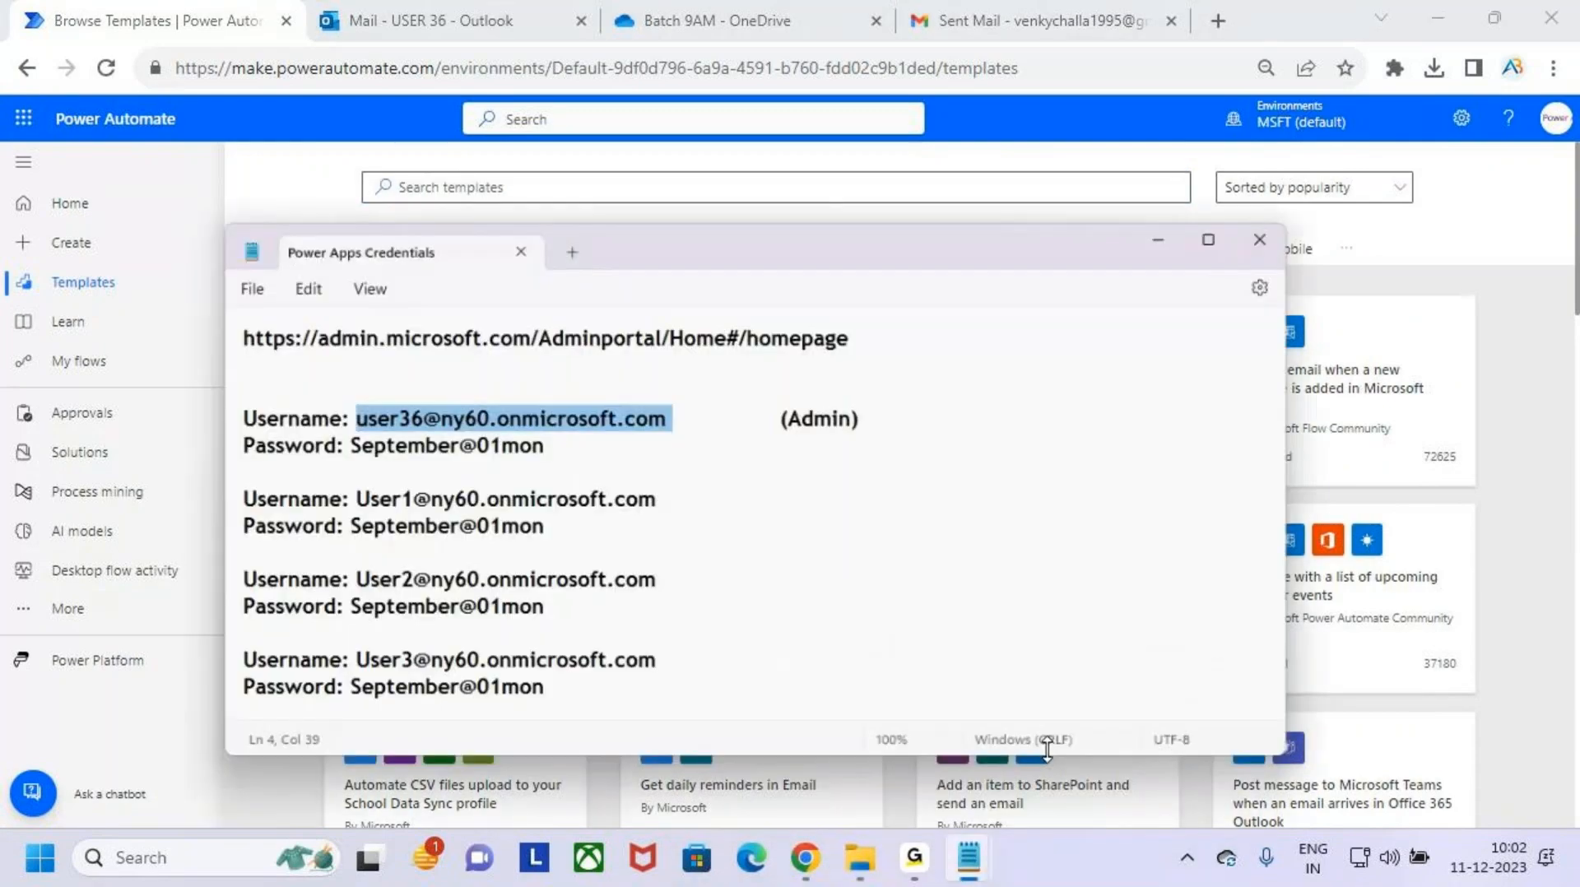
{"action": "left_click", "coordinate": [1300, 180]}
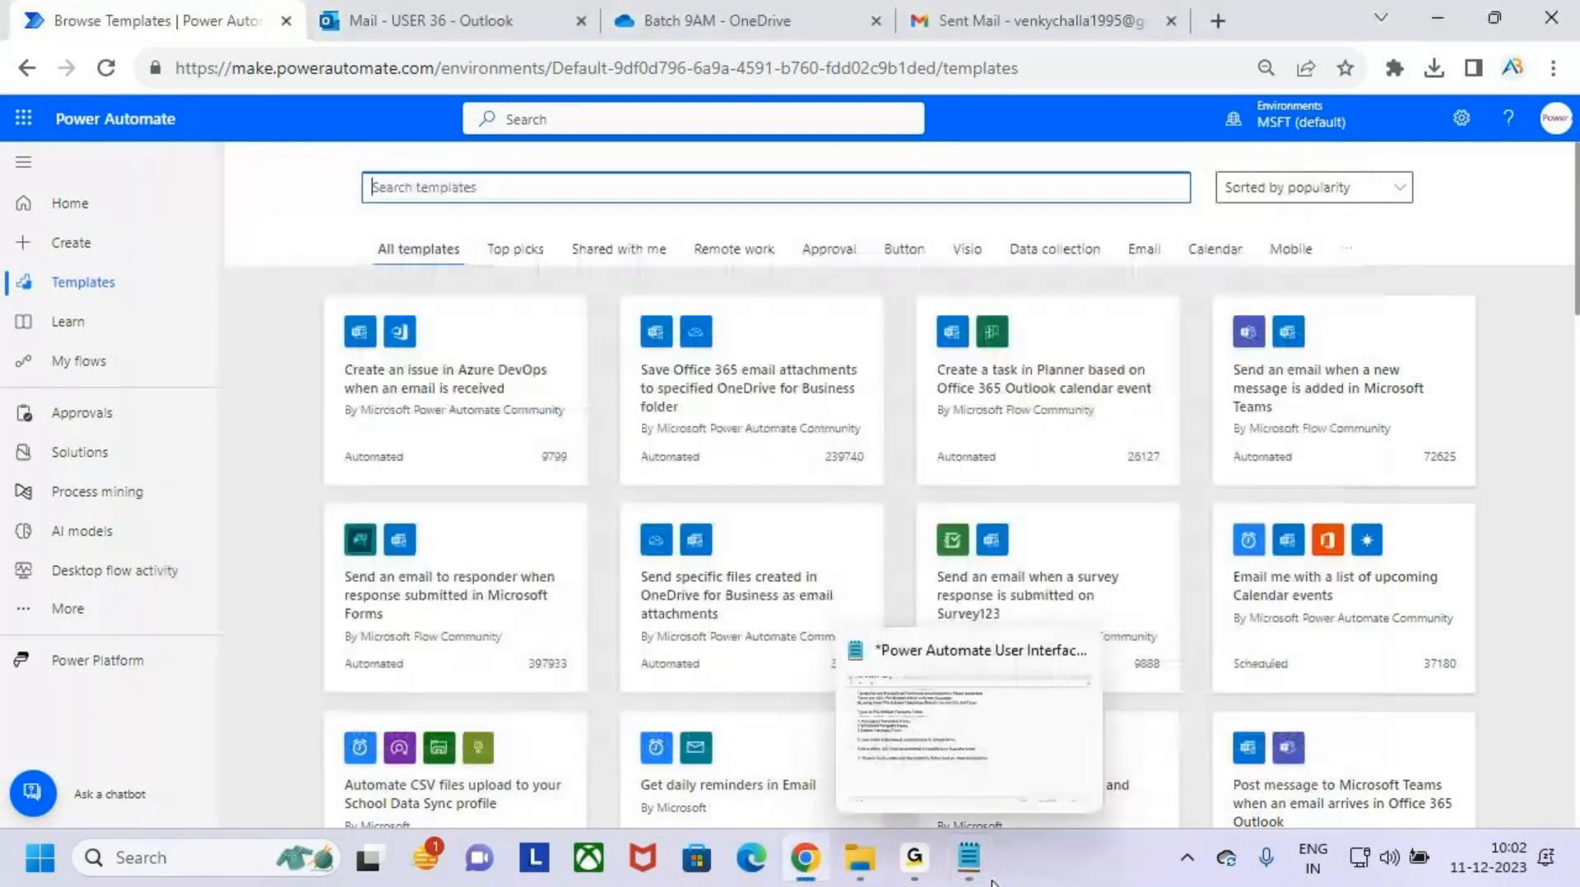
{"action": "left_click", "coordinate": [987, 691]}
{"action": "left_click", "coordinate": [111, 539]}
{"action": "key", "text": "BackSpace"}
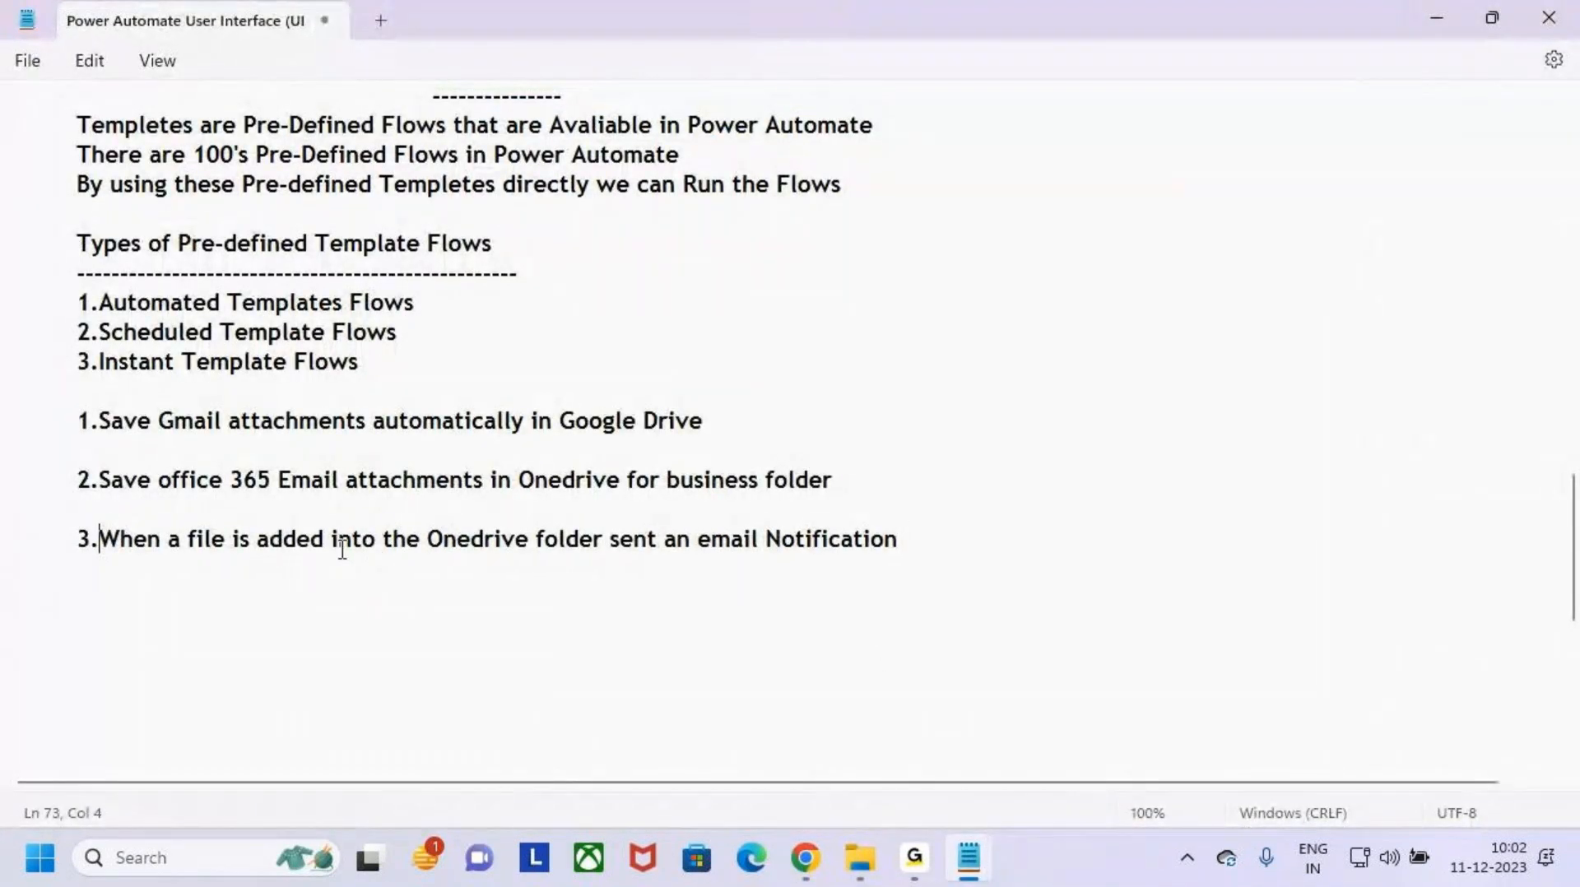
- Go through item 3 of the notes, marking the file added to the Onedrive folder and the email notification
{"action": "left_click_drag", "start_coordinate": [236, 539], "coordinate": [604, 540]}
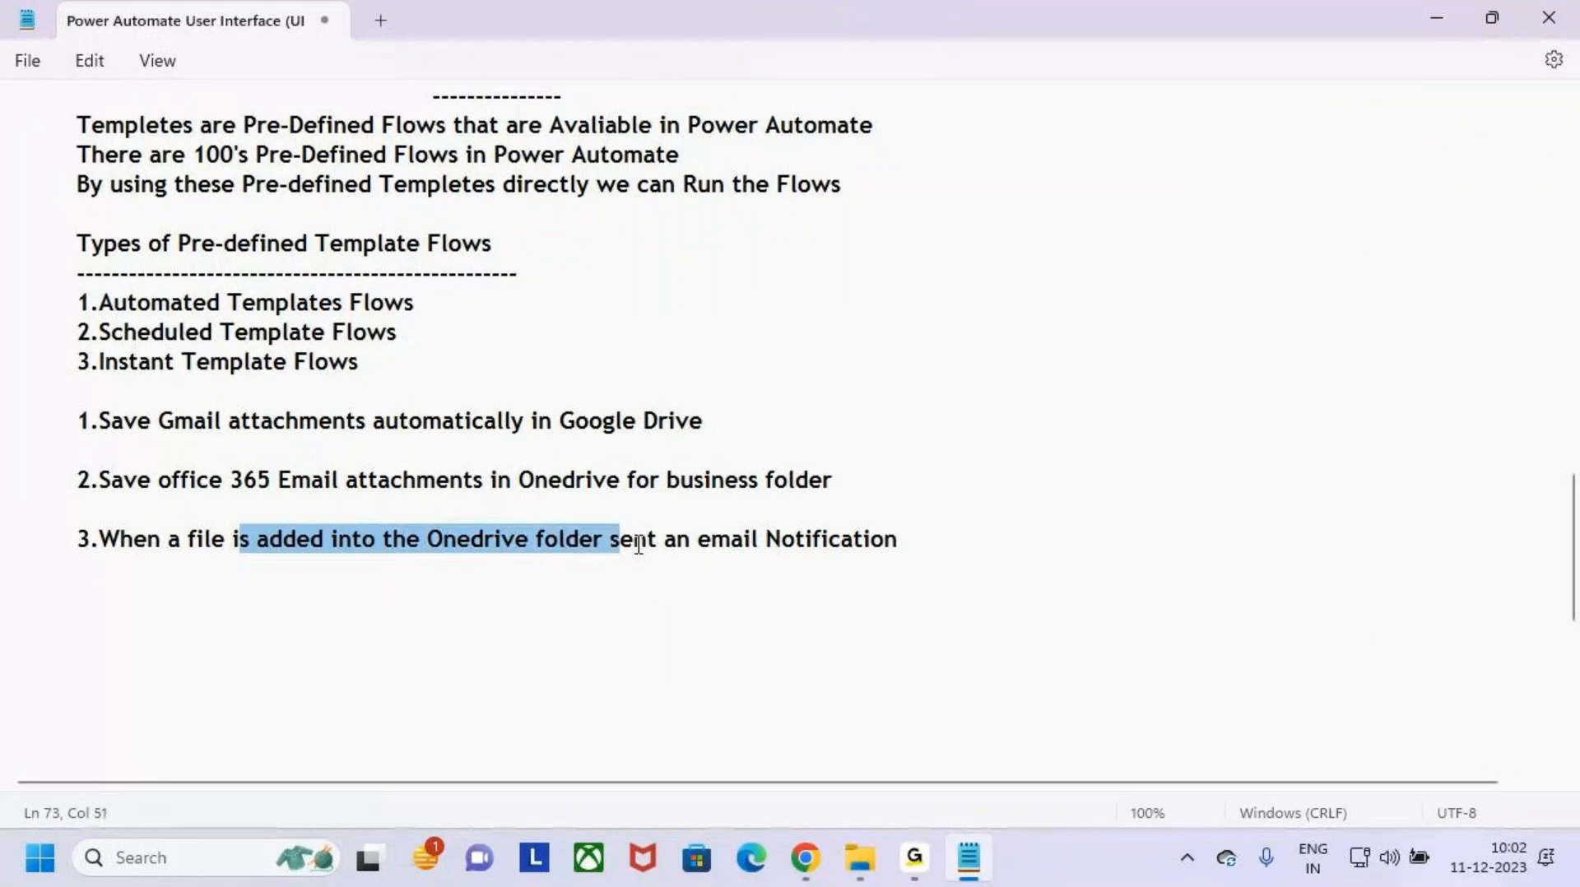
{"action": "left_click", "coordinate": [699, 539]}
{"action": "left_click", "coordinate": [989, 535]}
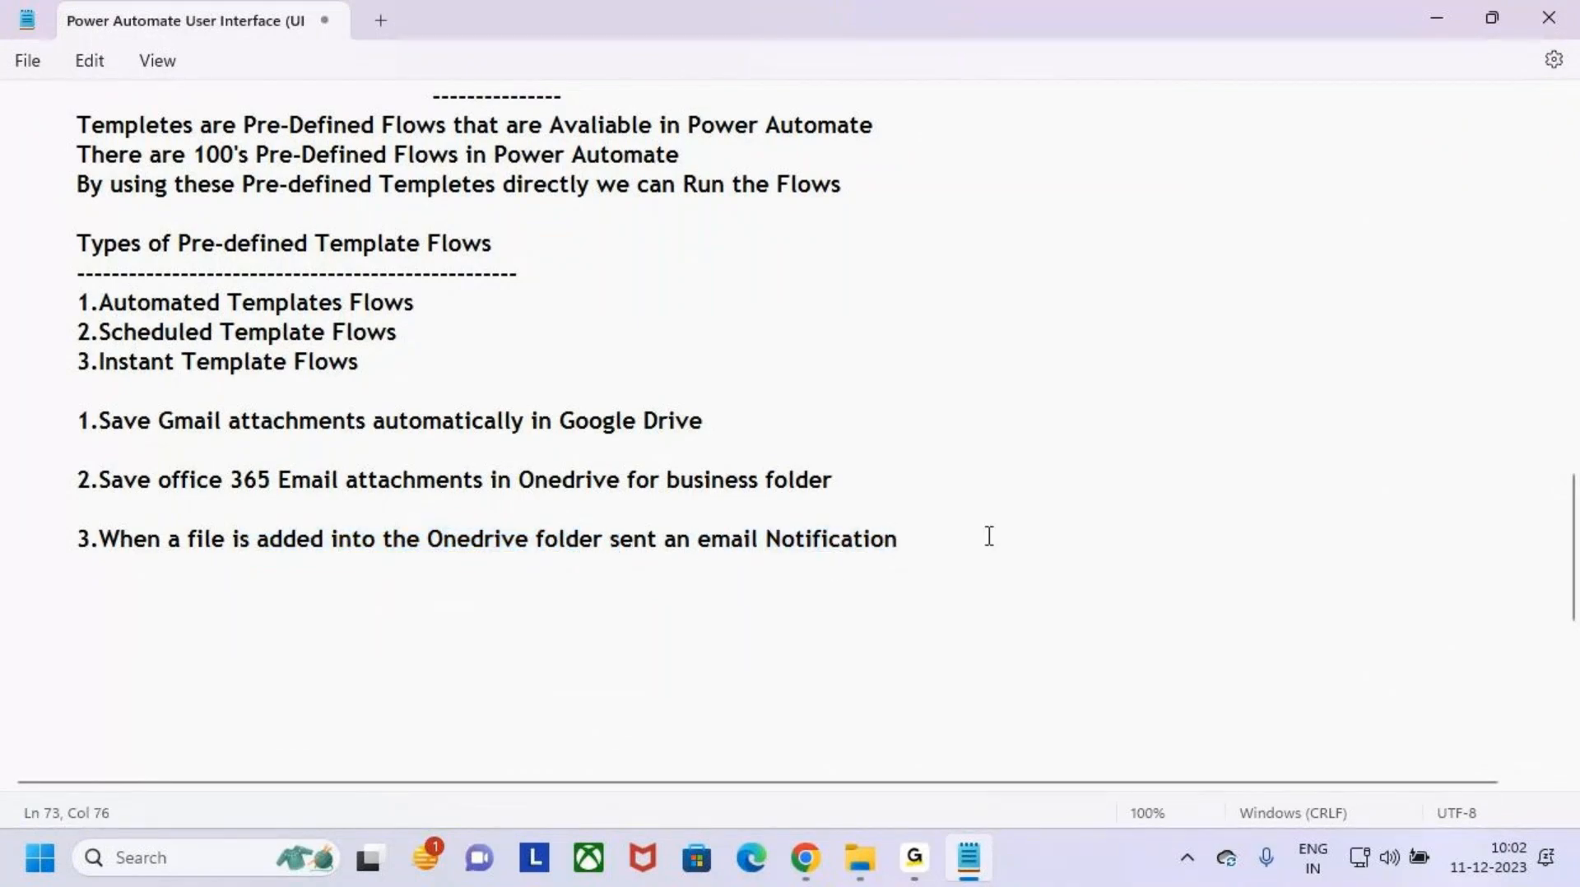
{"action": "key", "text": "ctrl+2"}
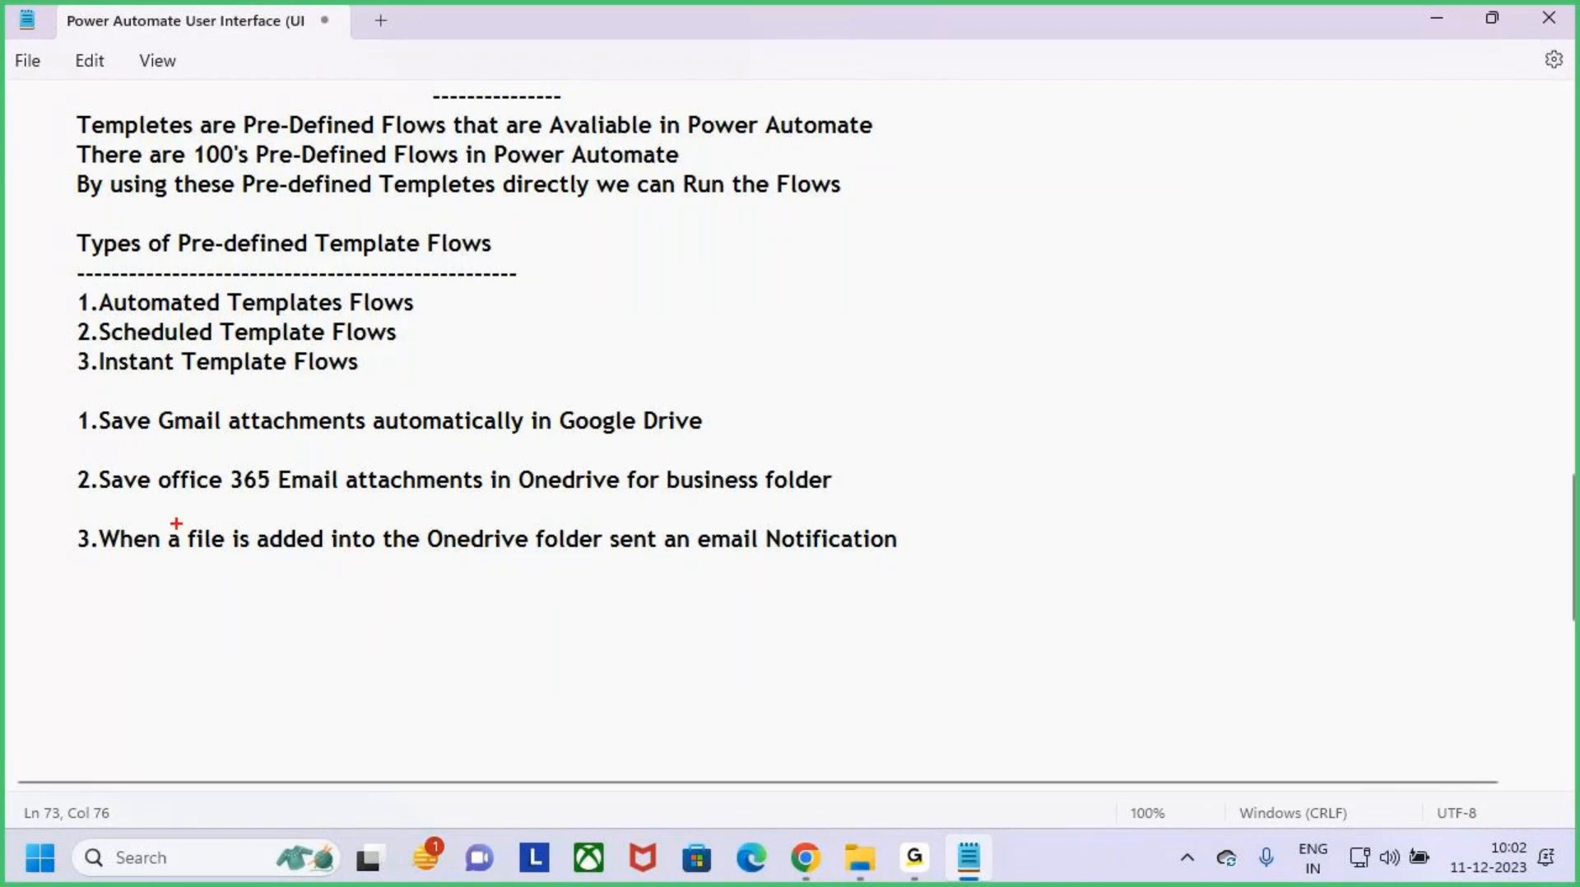
{"action": "mouse_move", "coordinate": [176, 523]}
{"action": "left_mouse_down"}
{"action": "mouse_move", "coordinate": [635, 556]}
{"action": "mouse_move", "coordinate": [609, 558]}
{"action": "left_mouse_up"}
{"action": "mouse_move", "coordinate": [480, 488]}
{"action": "left_mouse_down"}
{"action": "mouse_move", "coordinate": [477, 523]}
{"action": "mouse_move", "coordinate": [497, 519]}
{"action": "left_mouse_up"}
{"action": "left_click_drag", "start_coordinate": [709, 560], "coordinate": [891, 569]}
{"action": "left_click_drag", "start_coordinate": [785, 567], "coordinate": [864, 566]}
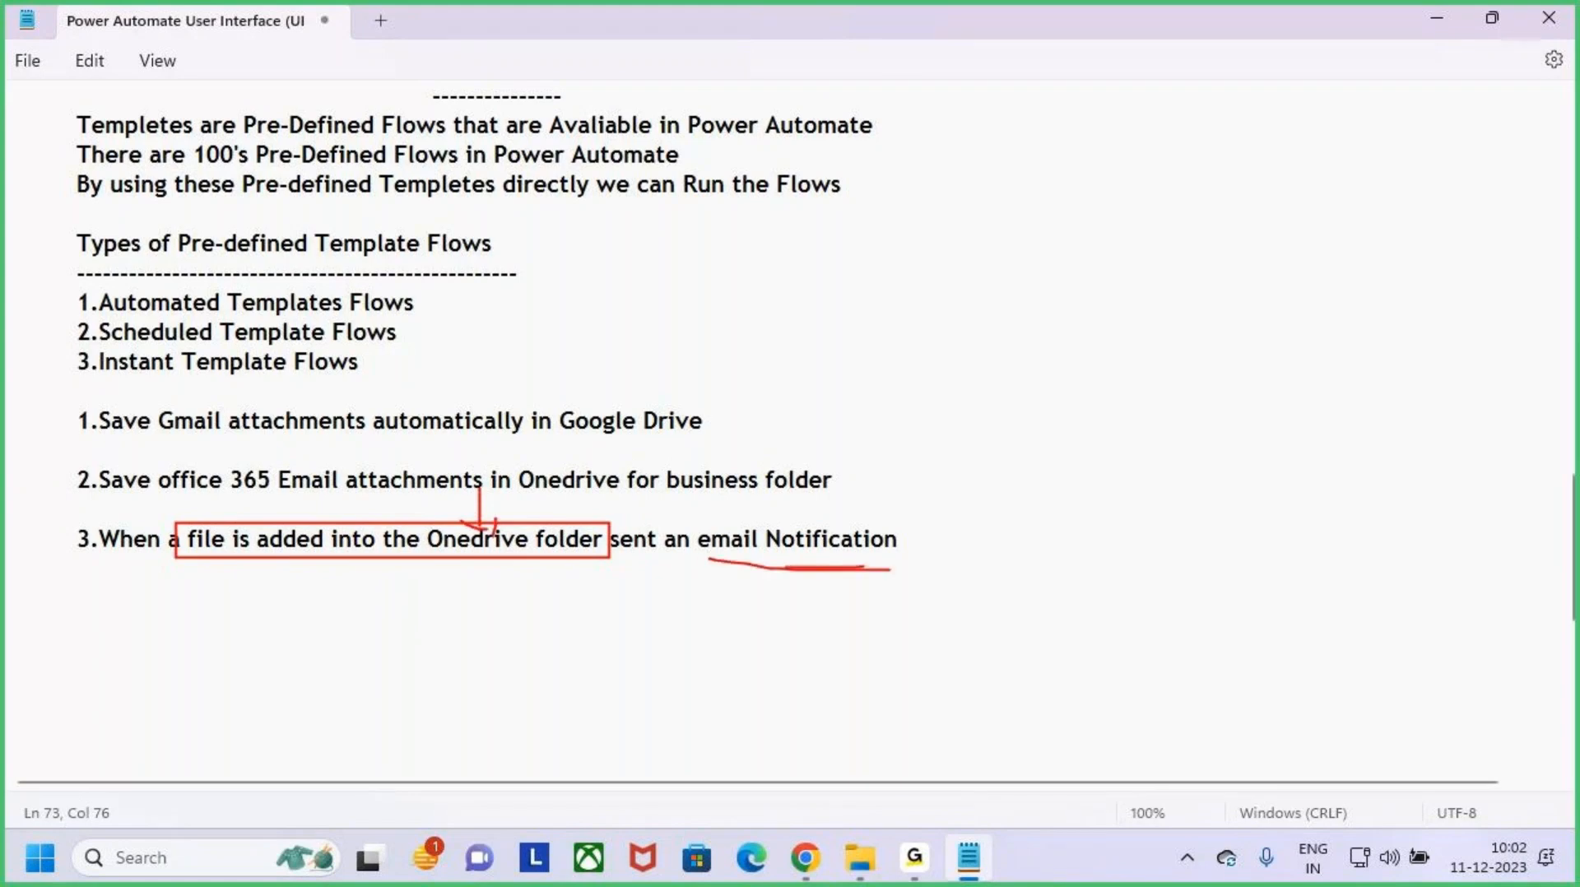
{"action": "key", "text": "Escape"}
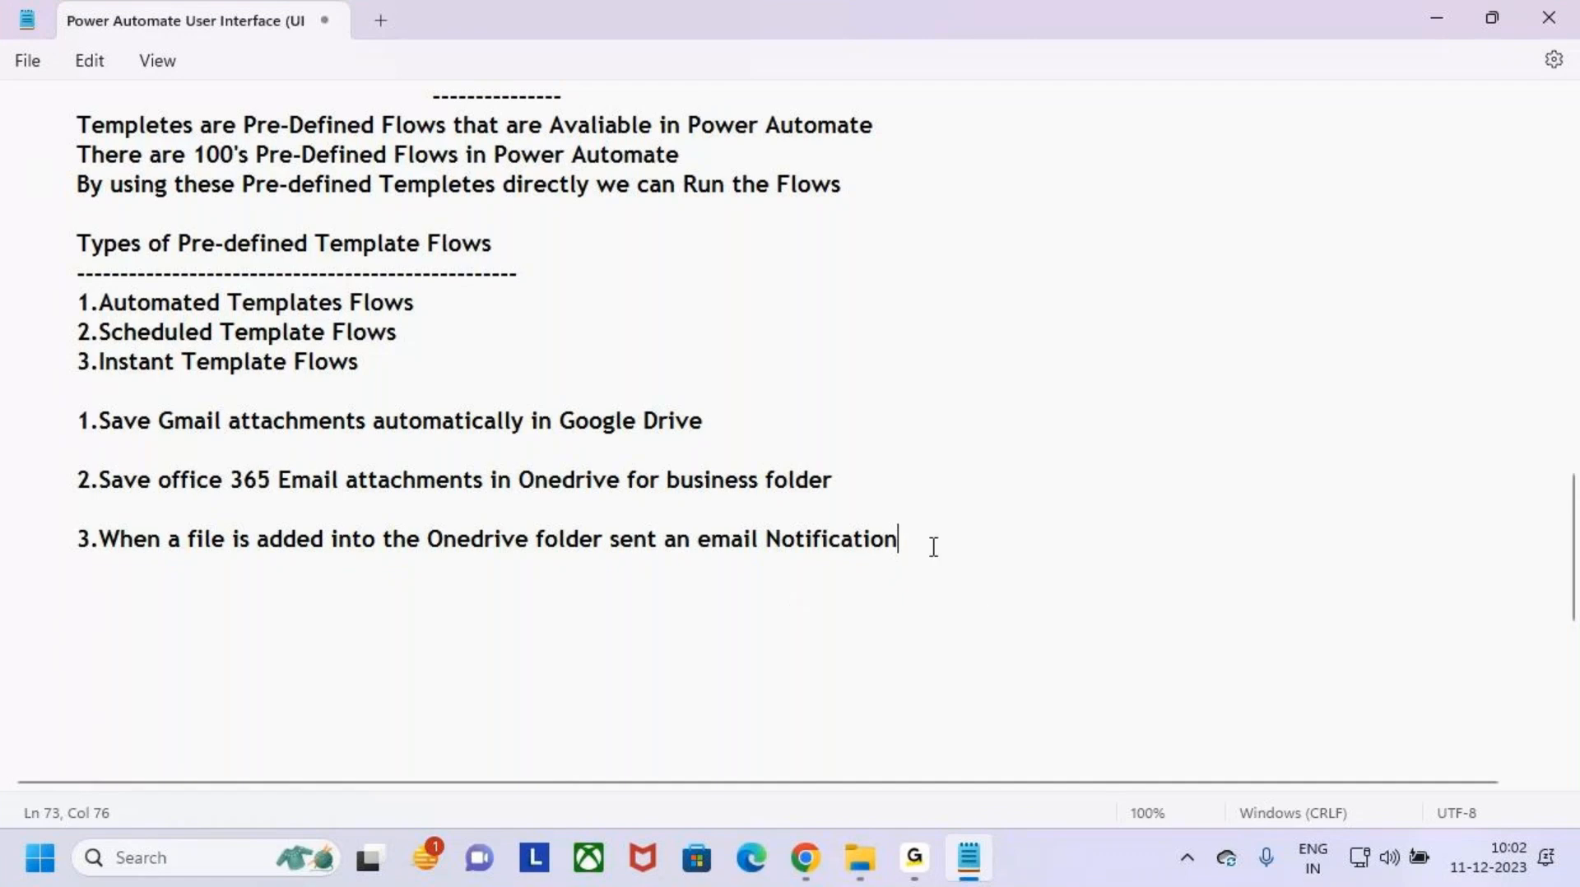
{"action": "left_click_drag", "start_coordinate": [427, 539], "coordinate": [567, 539]}
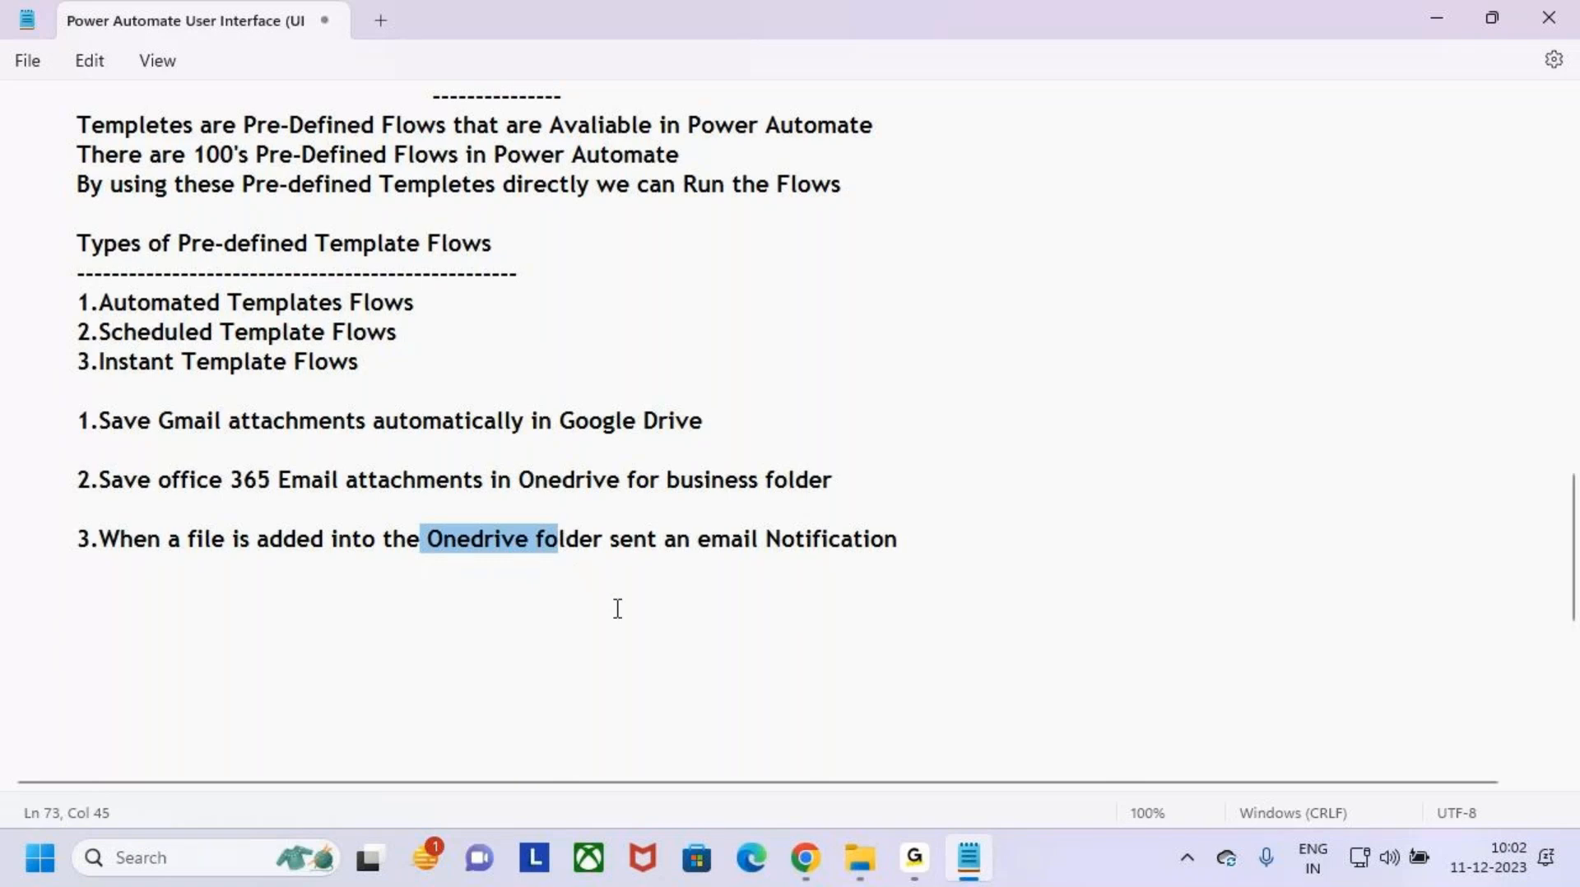
{"action": "left_click", "coordinate": [781, 675]}
- Switch to File Explorer and open the MS Power Platform folder on the Desktop of the personal OneDrive
{"action": "mouse_move", "coordinate": [925, 855]}
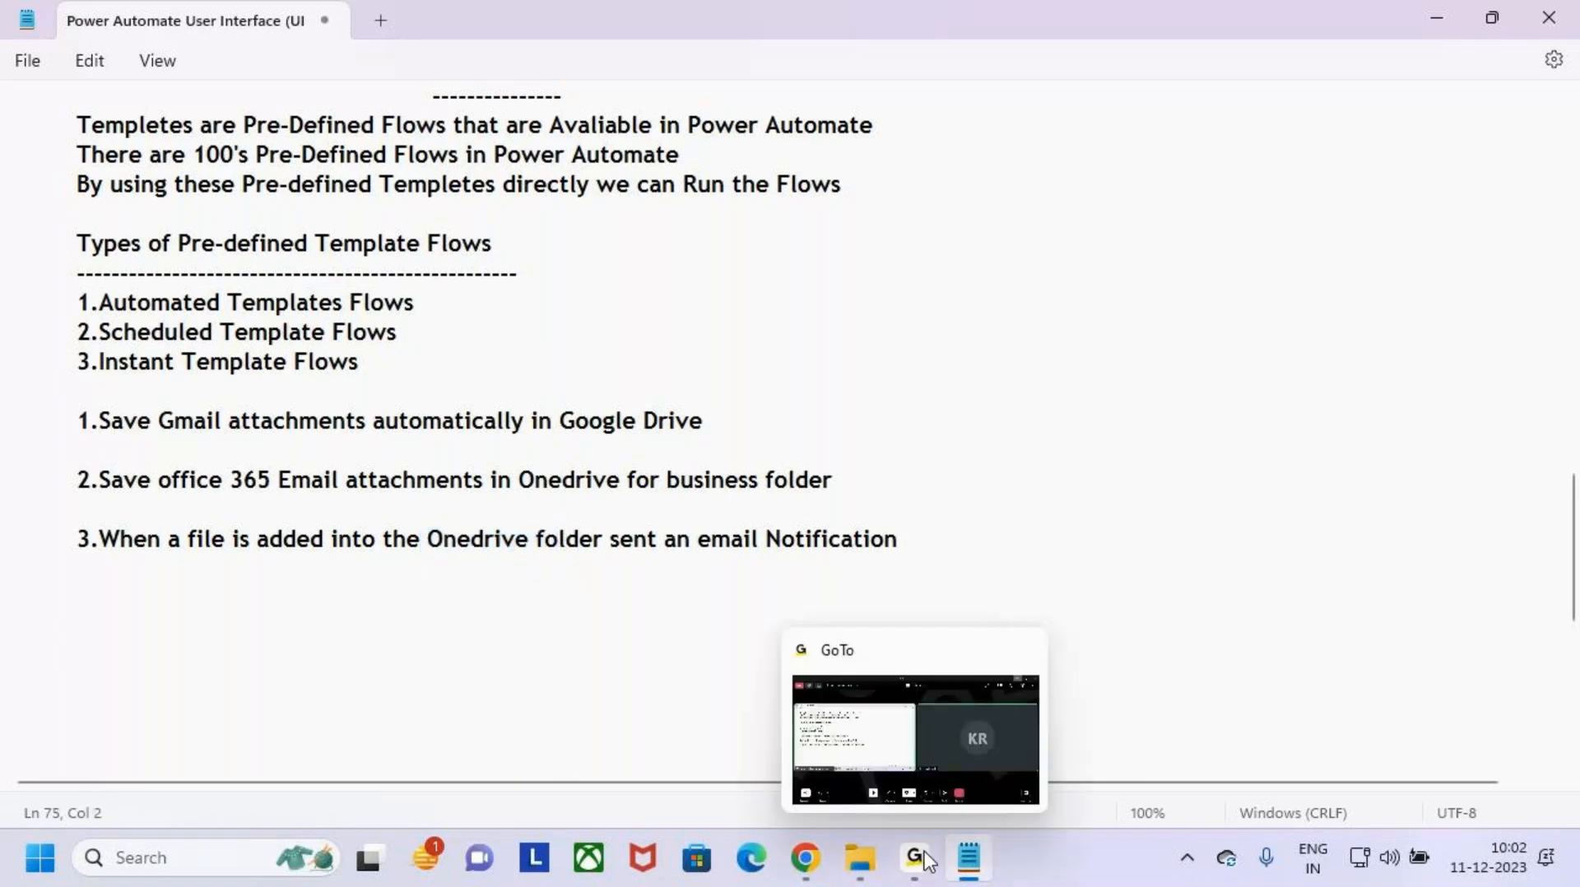
{"action": "left_click", "coordinate": [864, 870]}
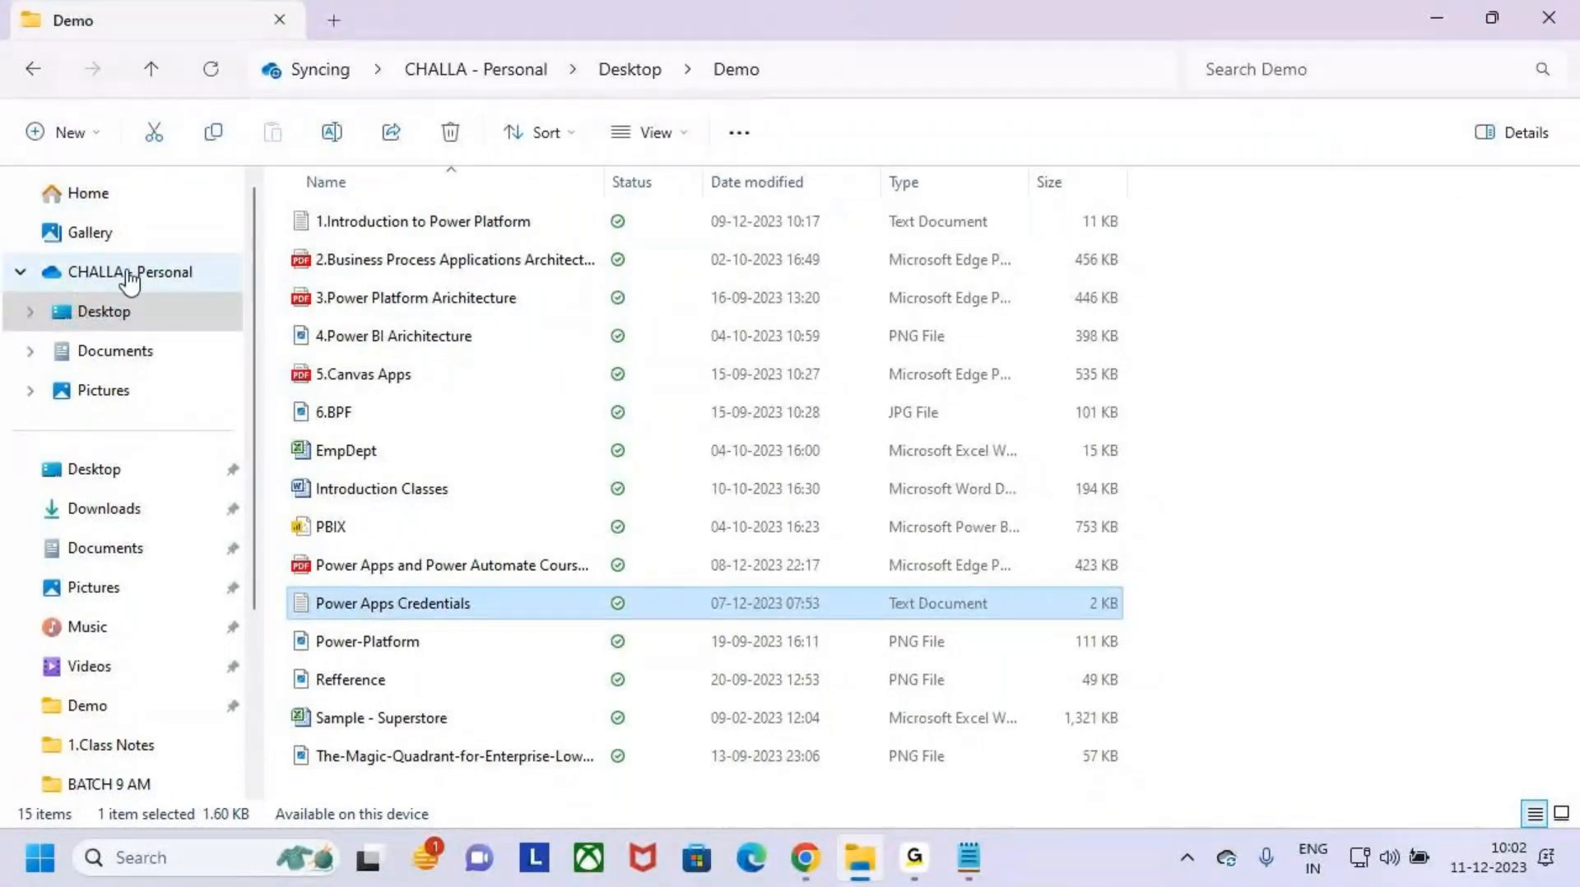
{"action": "left_click", "coordinate": [156, 271]}
{"action": "left_click_drag", "start_coordinate": [41, 254], "coordinate": [153, 265]}
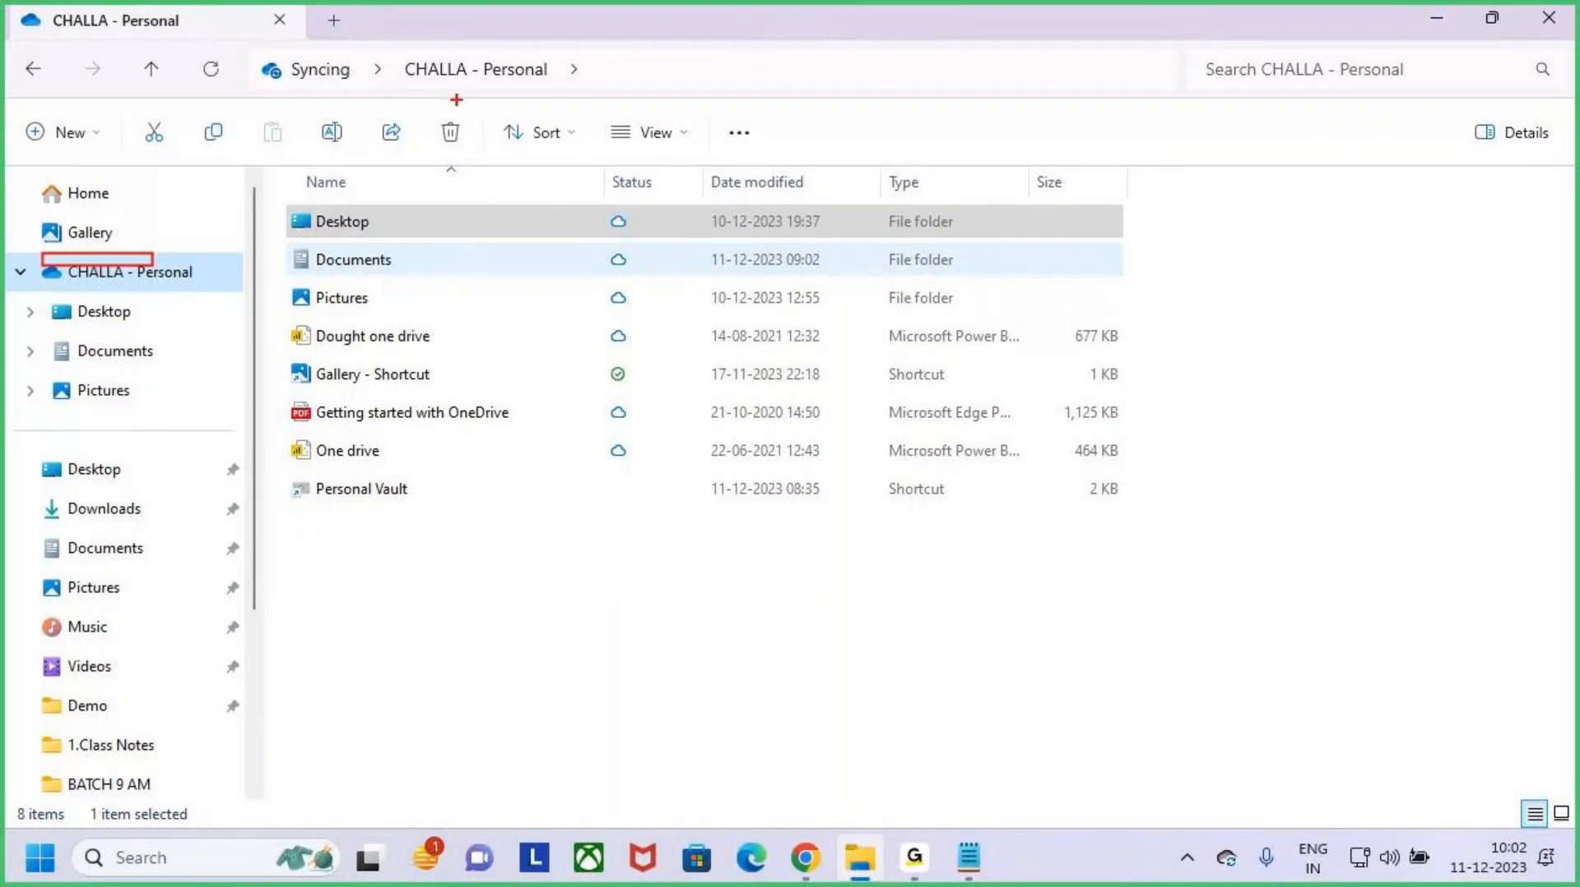
{"action": "key", "text": "Escape"}
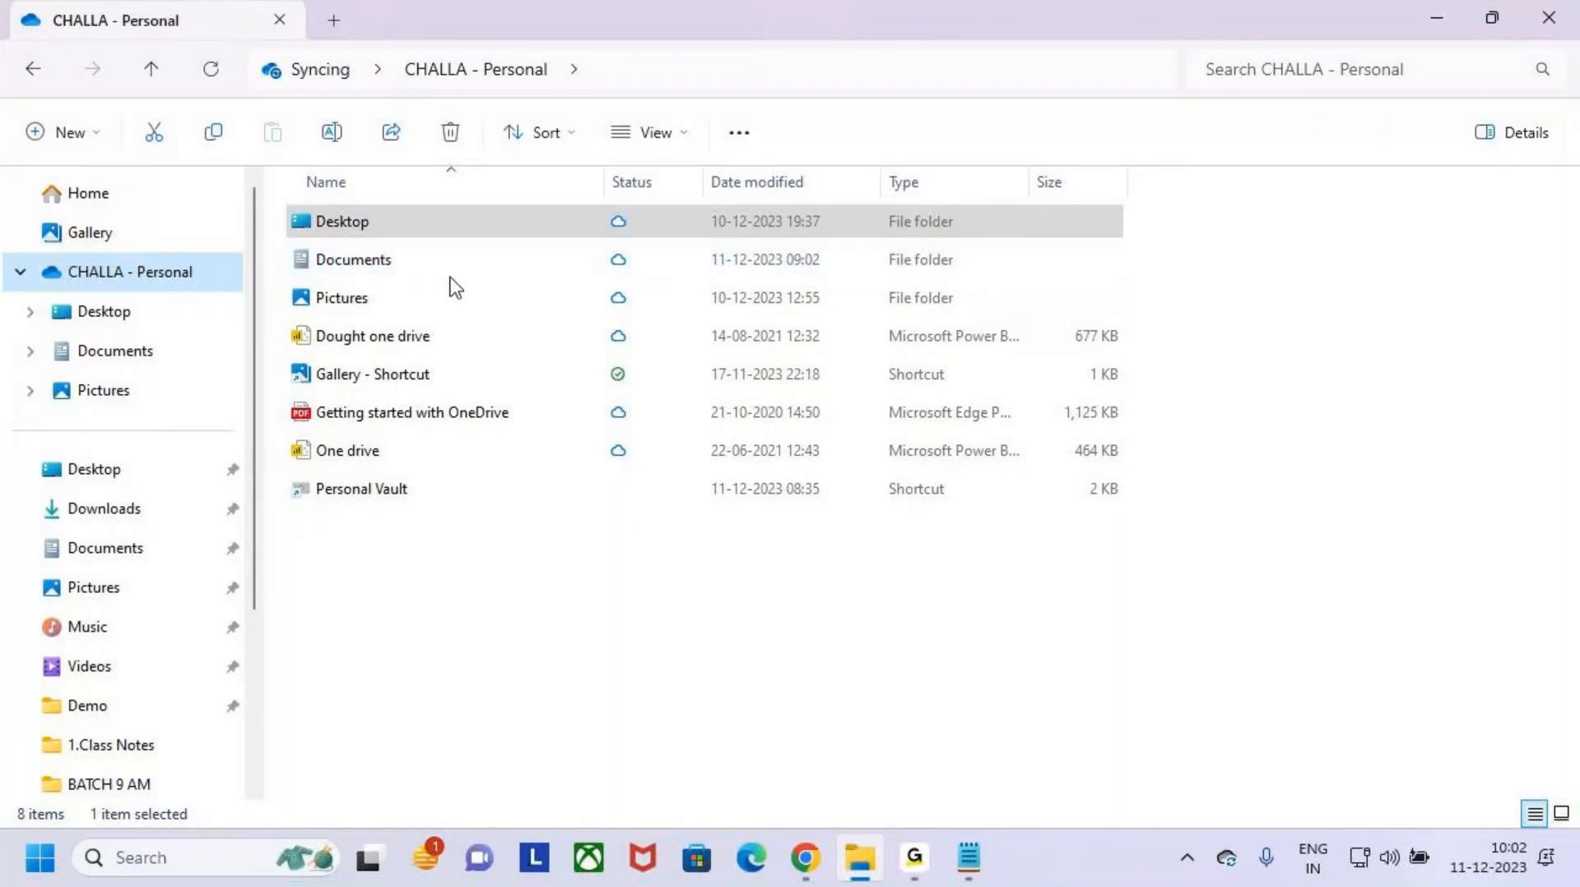
{"action": "left_click", "coordinate": [108, 323]}
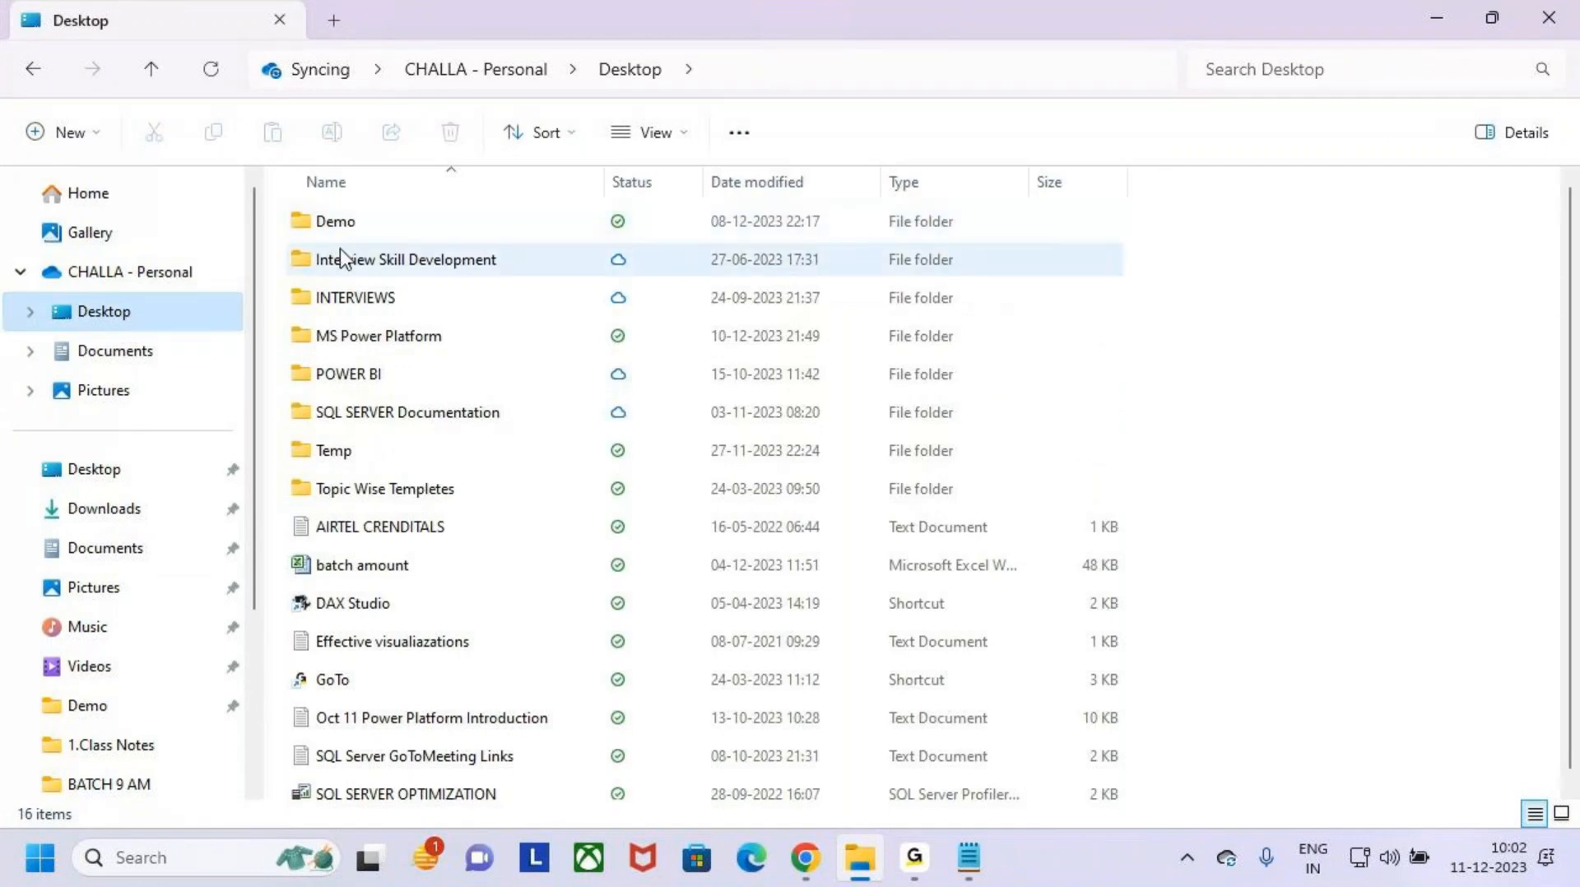
{"action": "double_click", "coordinate": [333, 339]}
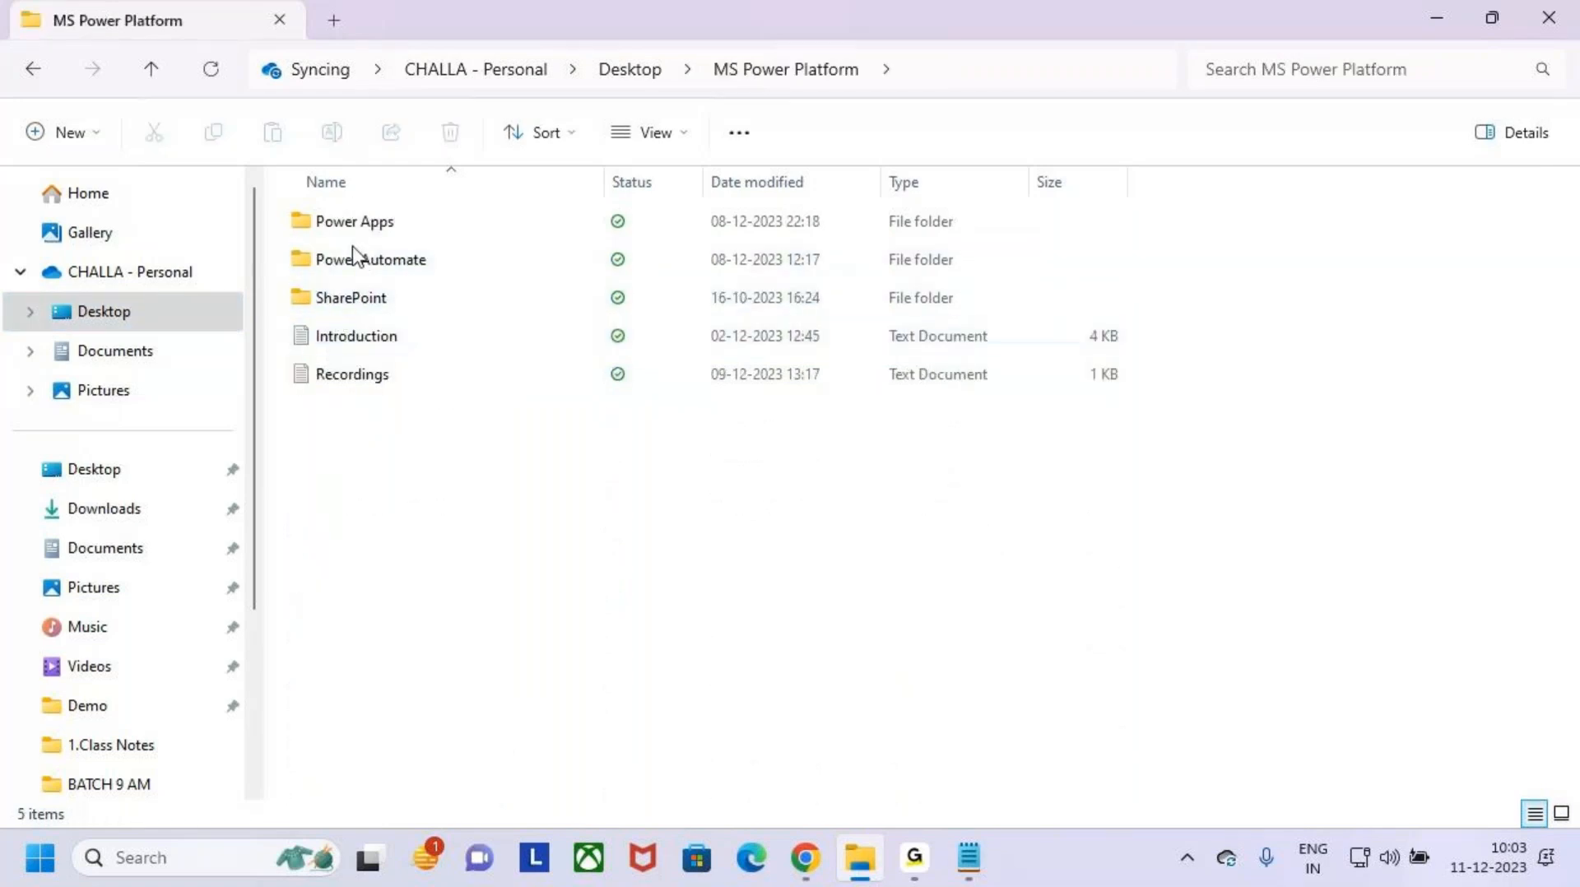
- Mark the empty area below the Recordings file and the MS Power Platform folder name to illustrate adding a file
{"action": "key", "text": "ctrl+2"}
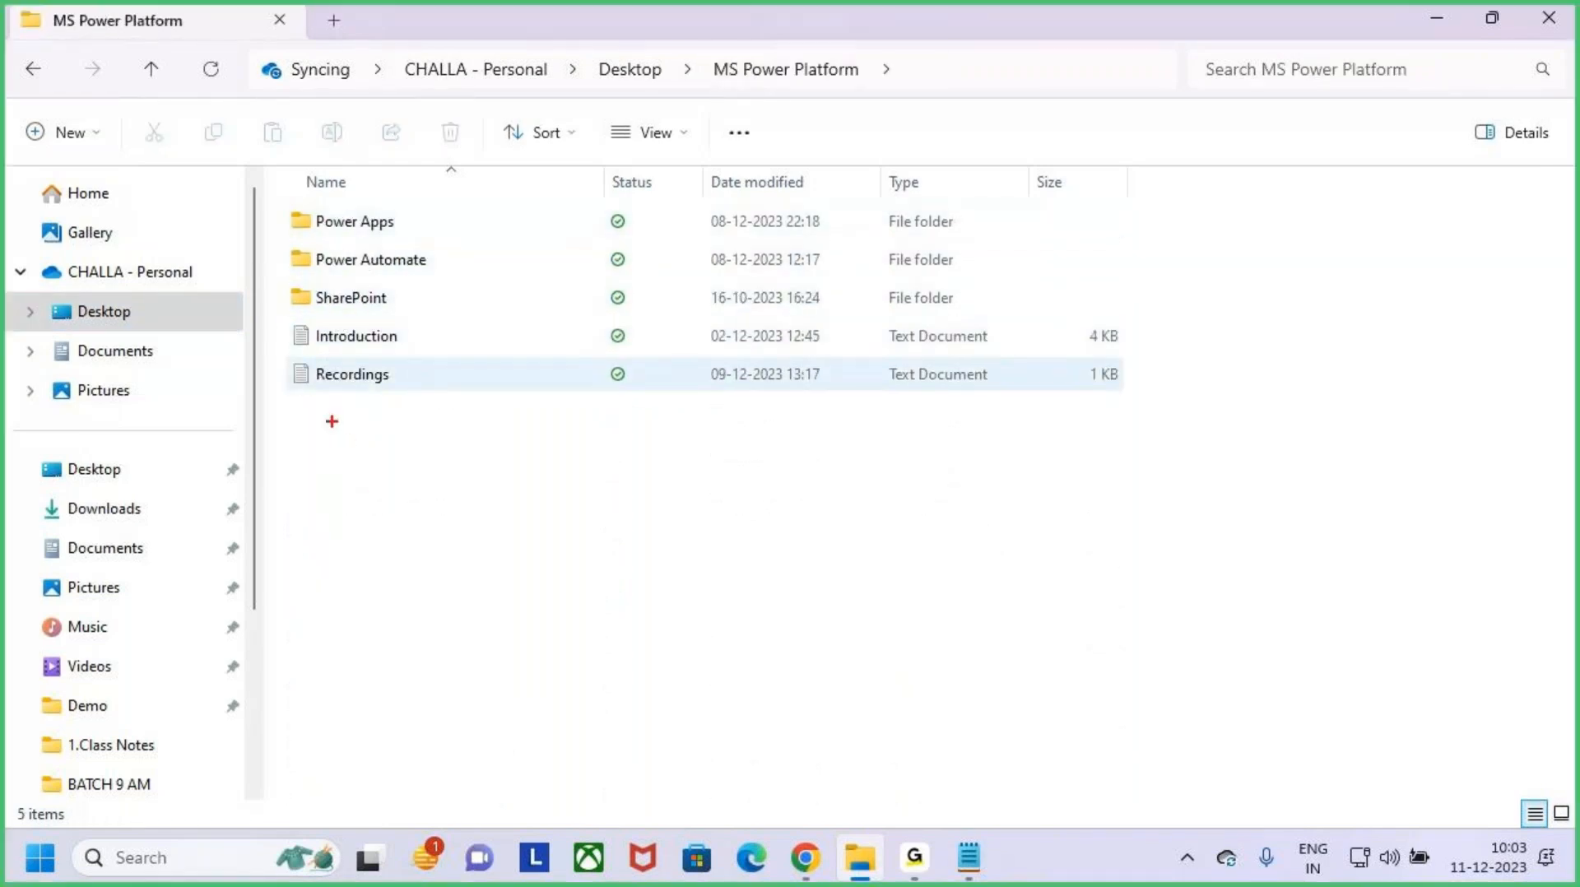
{"action": "mouse_move", "coordinate": [326, 410]}
{"action": "left_mouse_down"}
{"action": "mouse_move", "coordinate": [578, 449]}
{"action": "mouse_move", "coordinate": [739, 453]}
{"action": "left_mouse_up"}
{"action": "left_click_drag", "start_coordinate": [541, 357], "coordinate": [544, 410]}
{"action": "mouse_move", "coordinate": [533, 398]}
{"action": "left_mouse_down"}
{"action": "mouse_move", "coordinate": [540, 414]}
{"action": "mouse_move", "coordinate": [568, 384]}
{"action": "left_mouse_up"}
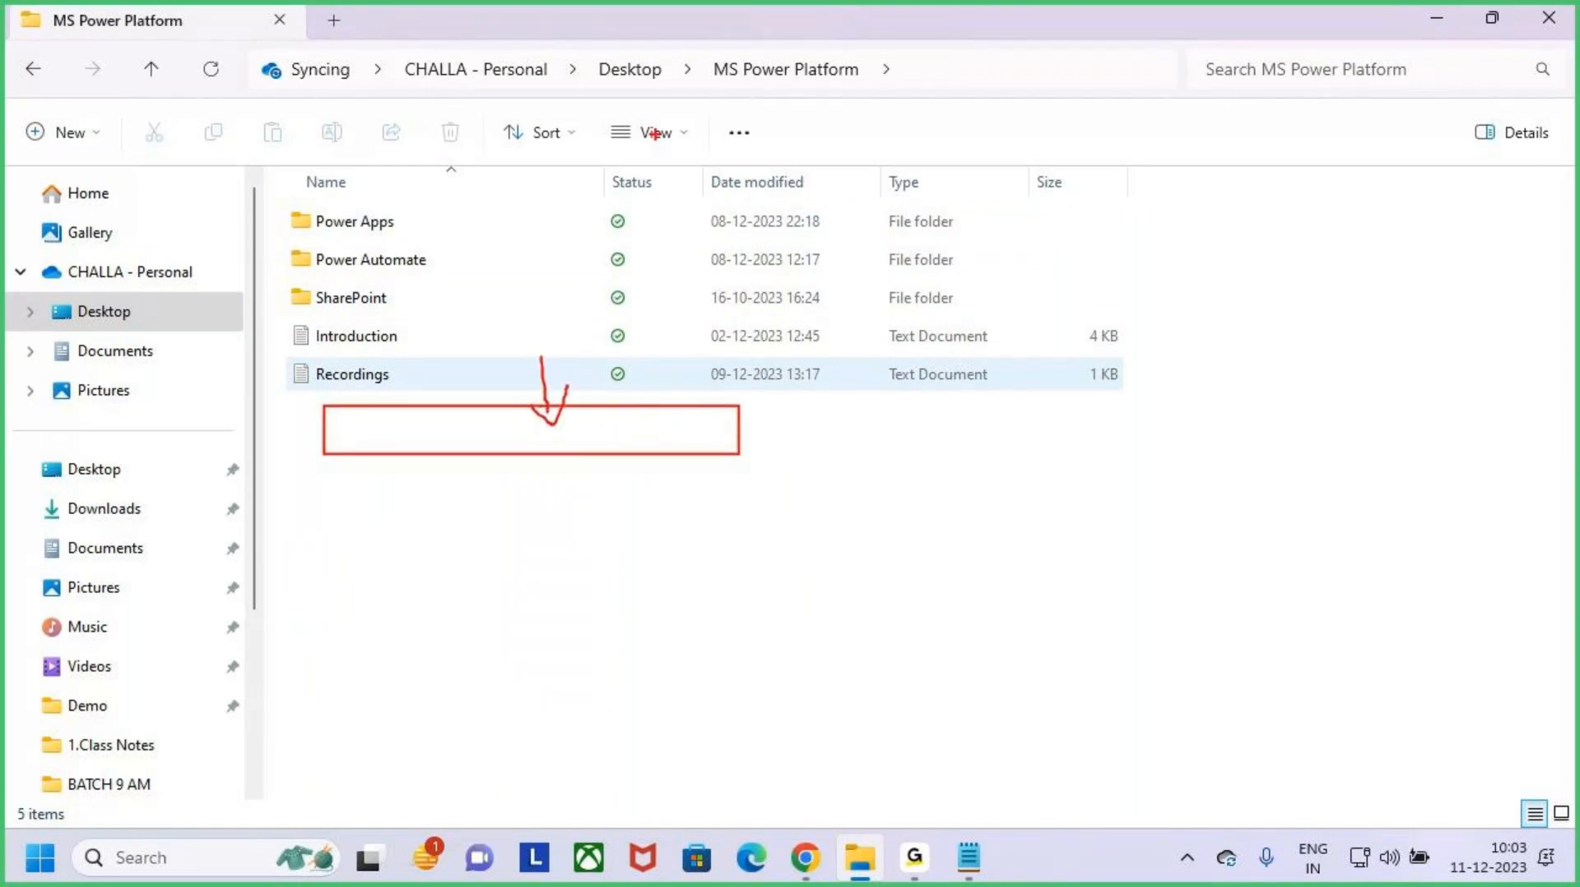
{"action": "left_click_drag", "start_coordinate": [711, 45], "coordinate": [891, 98]}
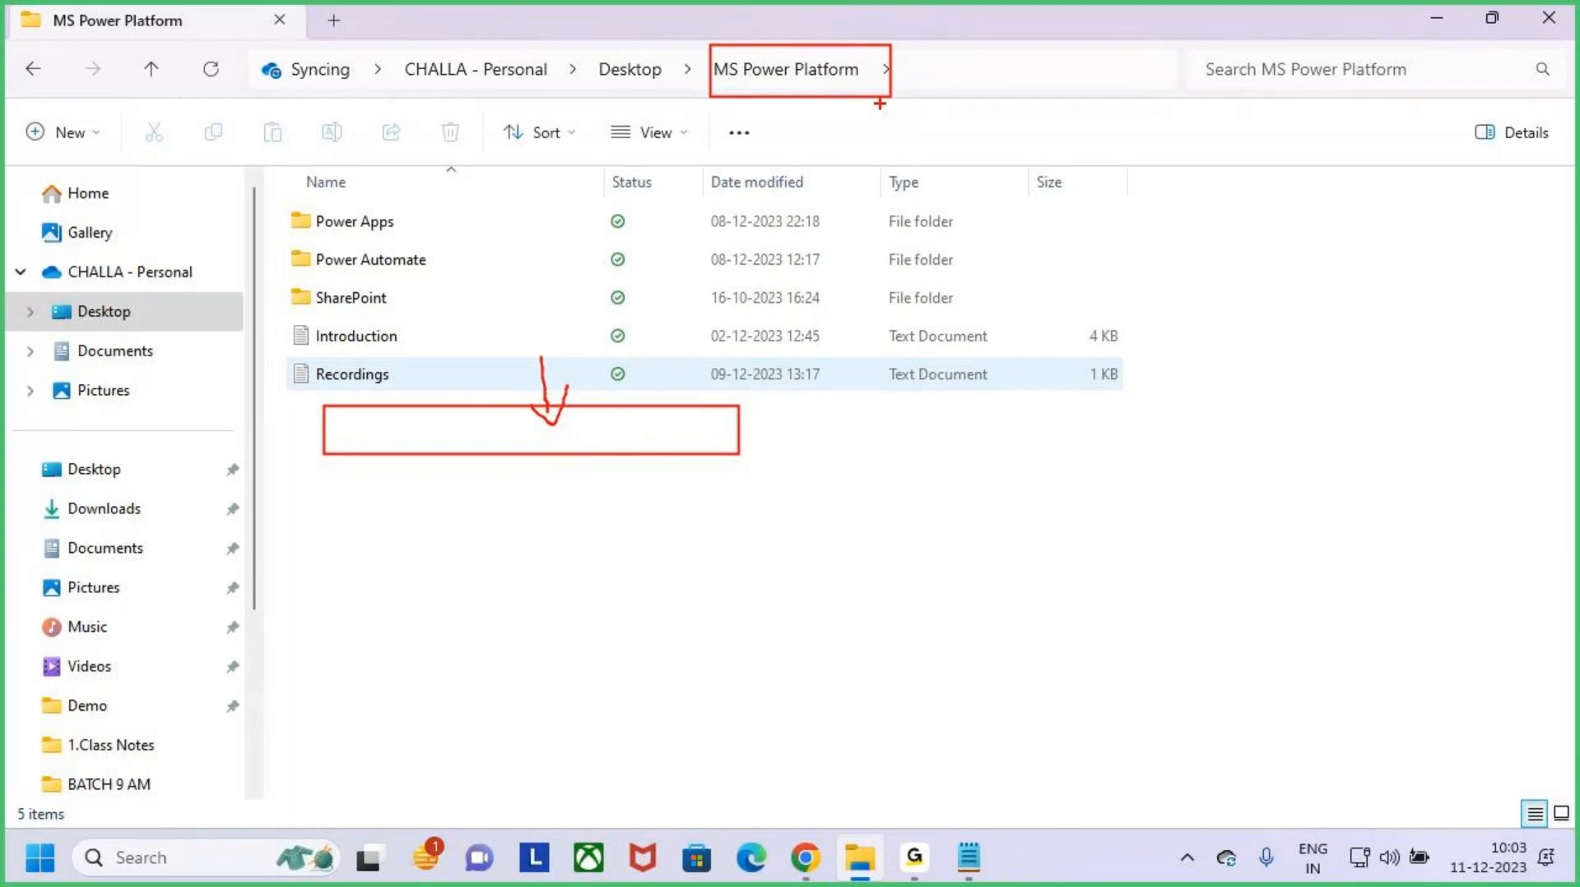
- Clear the markings, switch to Power Automate in Chrome and search the templates for "onedrive"
{"action": "mouse_move", "coordinate": [820, 10]}
{"action": "left_mouse_down"}
{"action": "mouse_move", "coordinate": [820, 46]}
{"action": "mouse_move", "coordinate": [847, 25]}
{"action": "left_mouse_up"}
{"action": "key", "text": "Escape"}
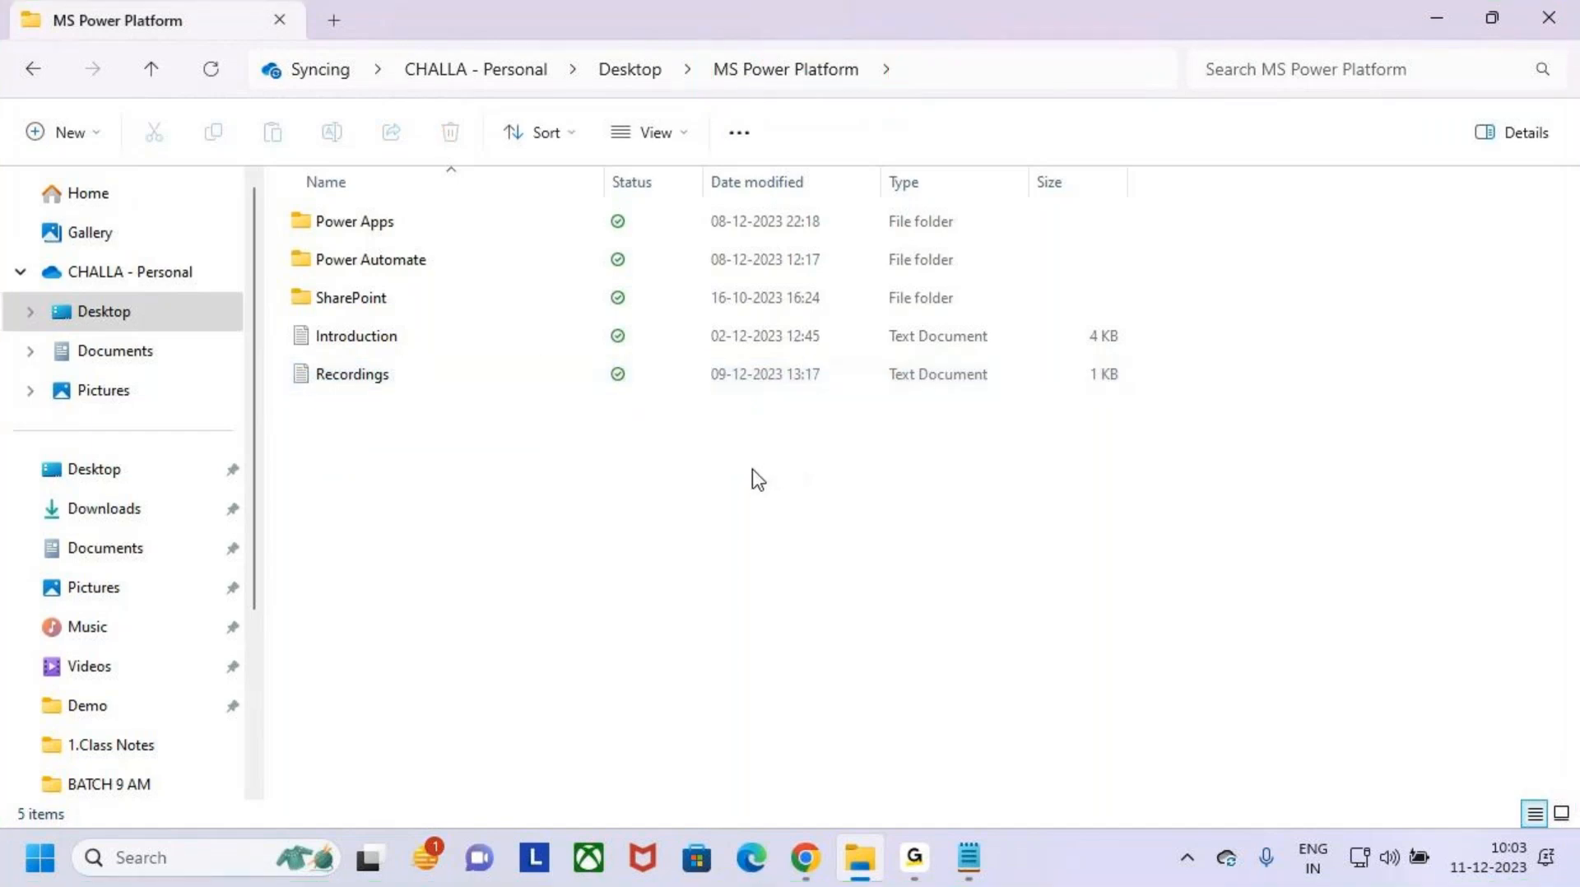
{"action": "left_click", "coordinate": [806, 858]}
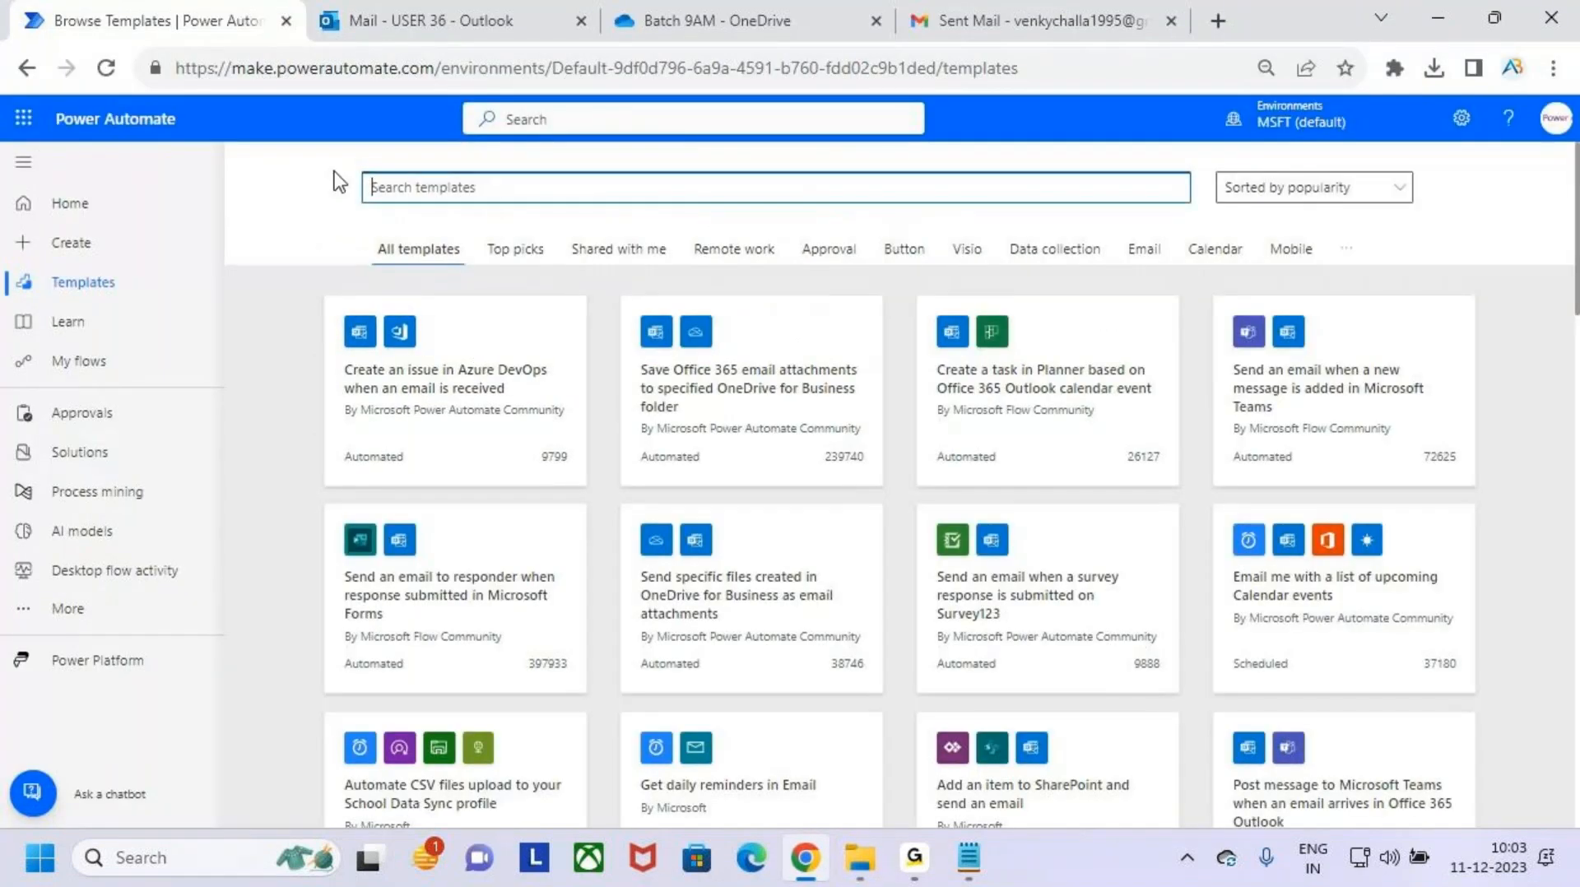
{"action": "left_click", "coordinate": [416, 185]}
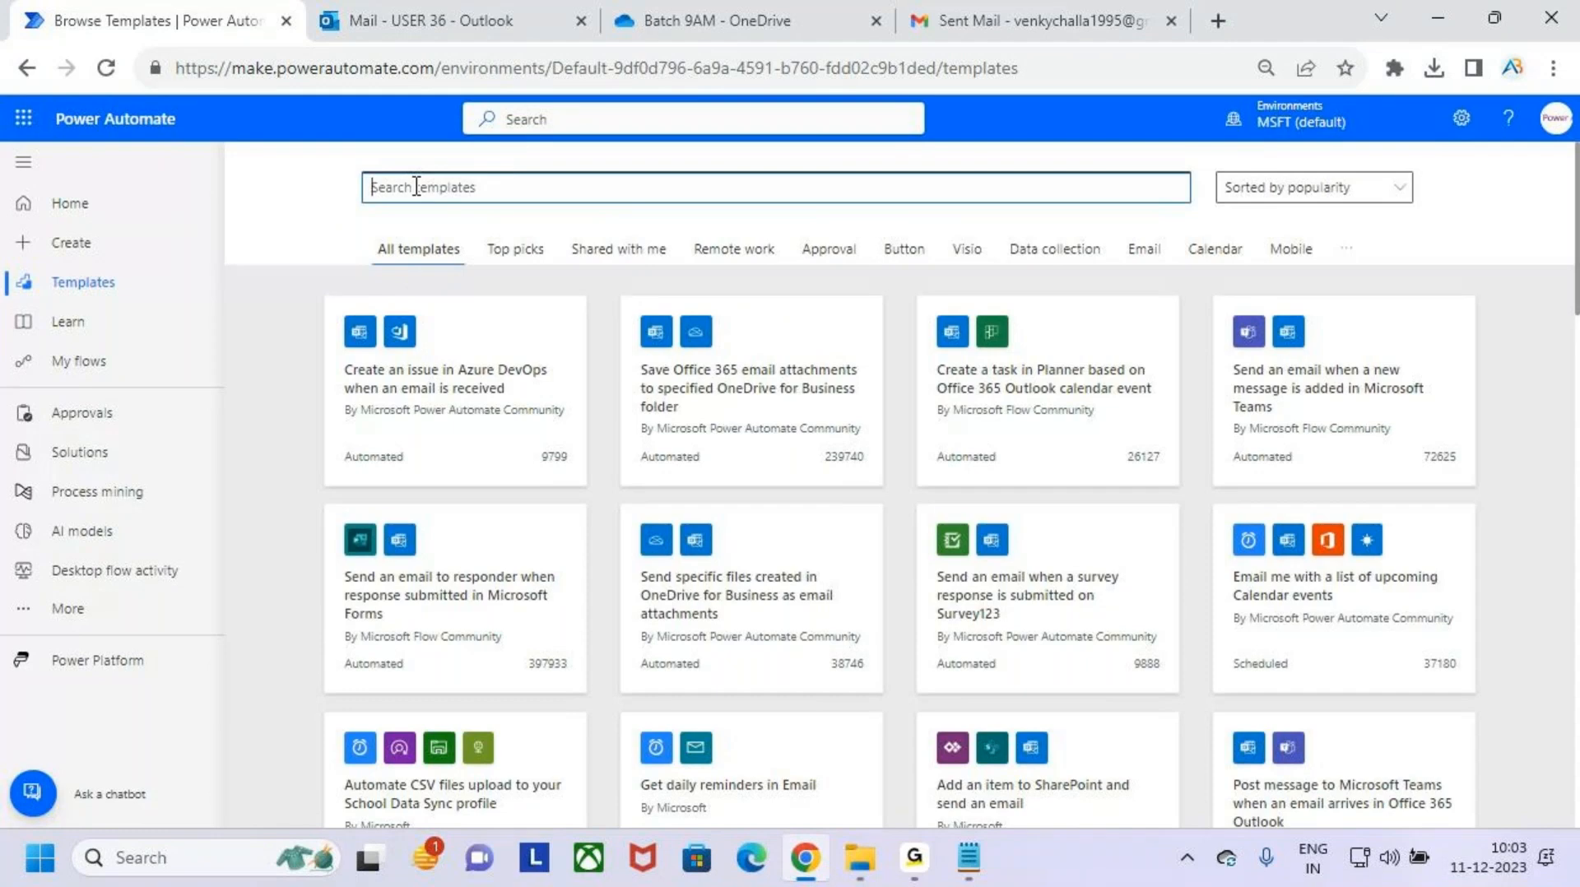
{"action": "type", "text": "onedrive"}
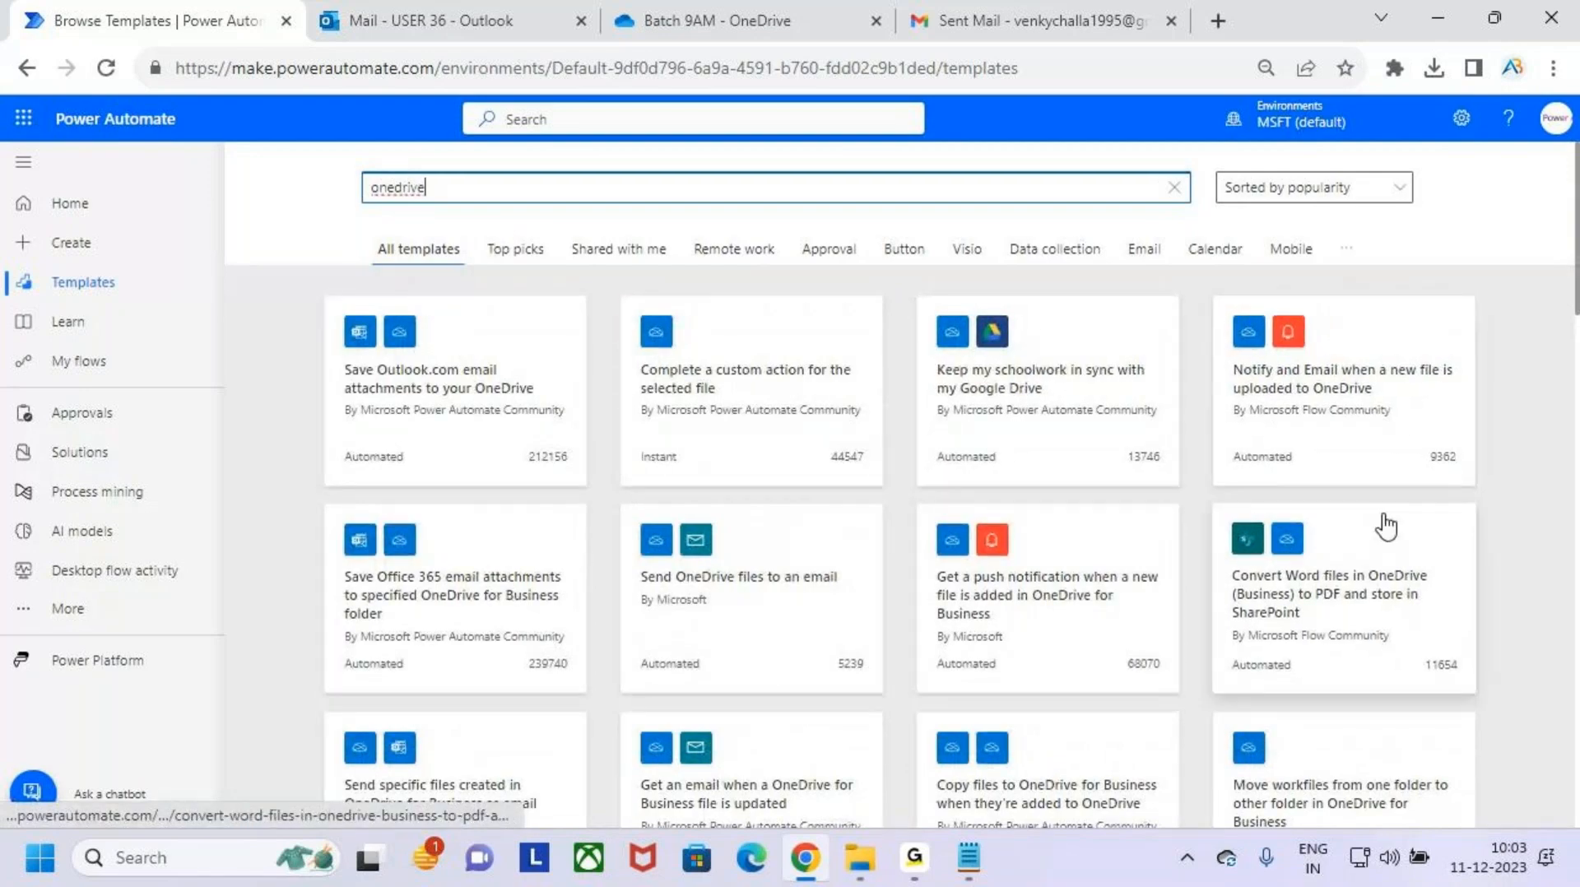
- Mark the "Notify and Email when a new file is uploaded to OneDrive" template and open it
{"action": "key", "text": "ctrl+2"}
{"action": "mouse_move", "coordinate": [1225, 352]}
{"action": "left_mouse_down"}
{"action": "mouse_move", "coordinate": [1458, 378]}
{"action": "mouse_move", "coordinate": [1464, 430]}
{"action": "left_mouse_up"}
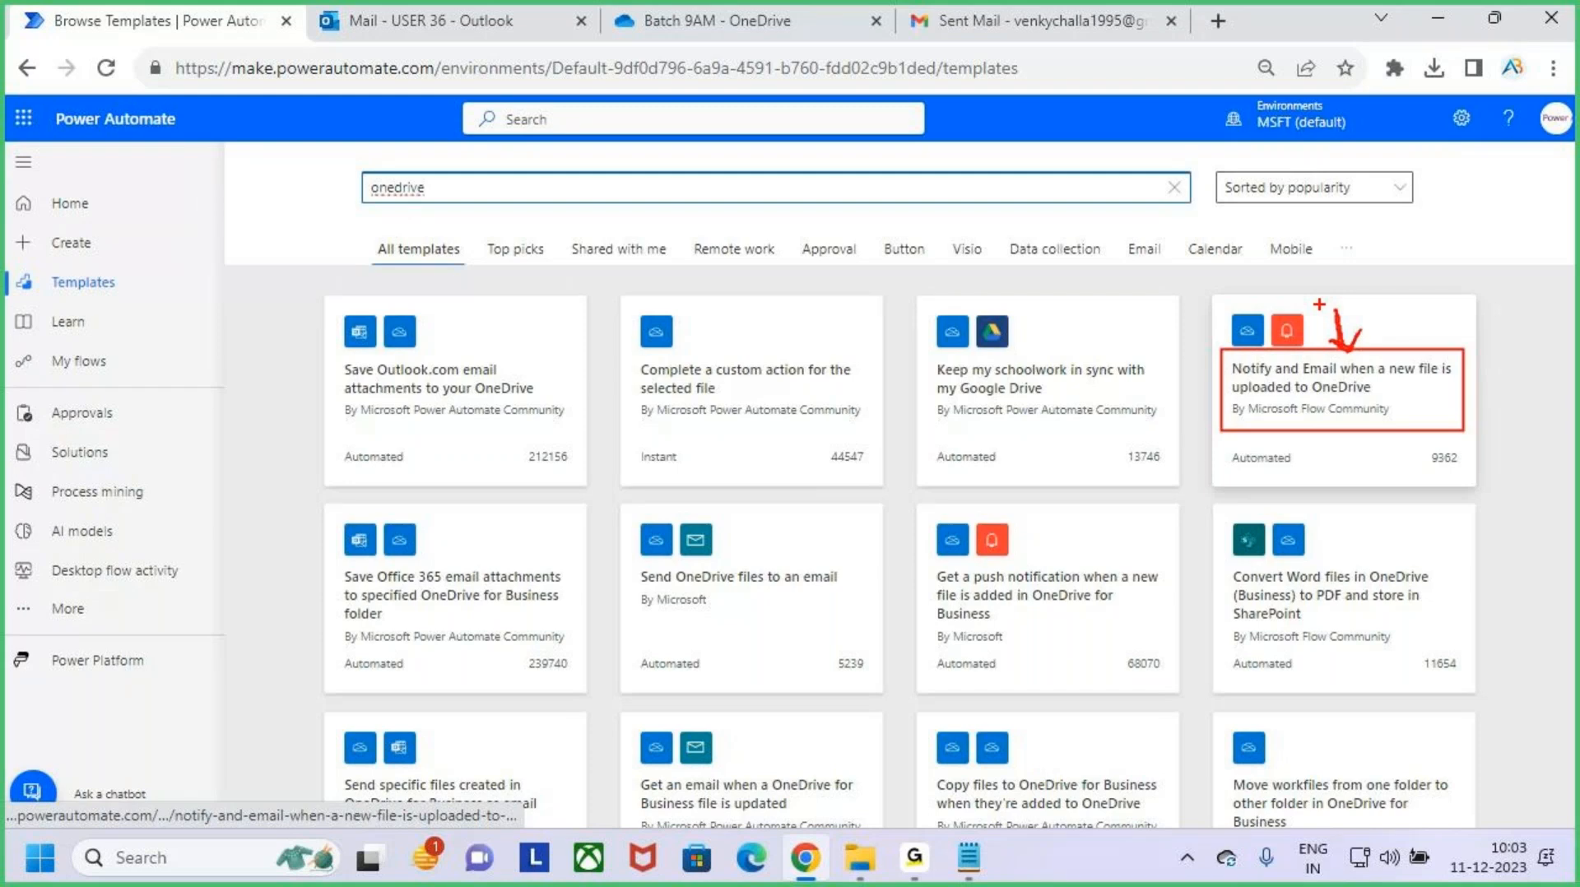
{"action": "left_click", "coordinate": [1333, 389]}
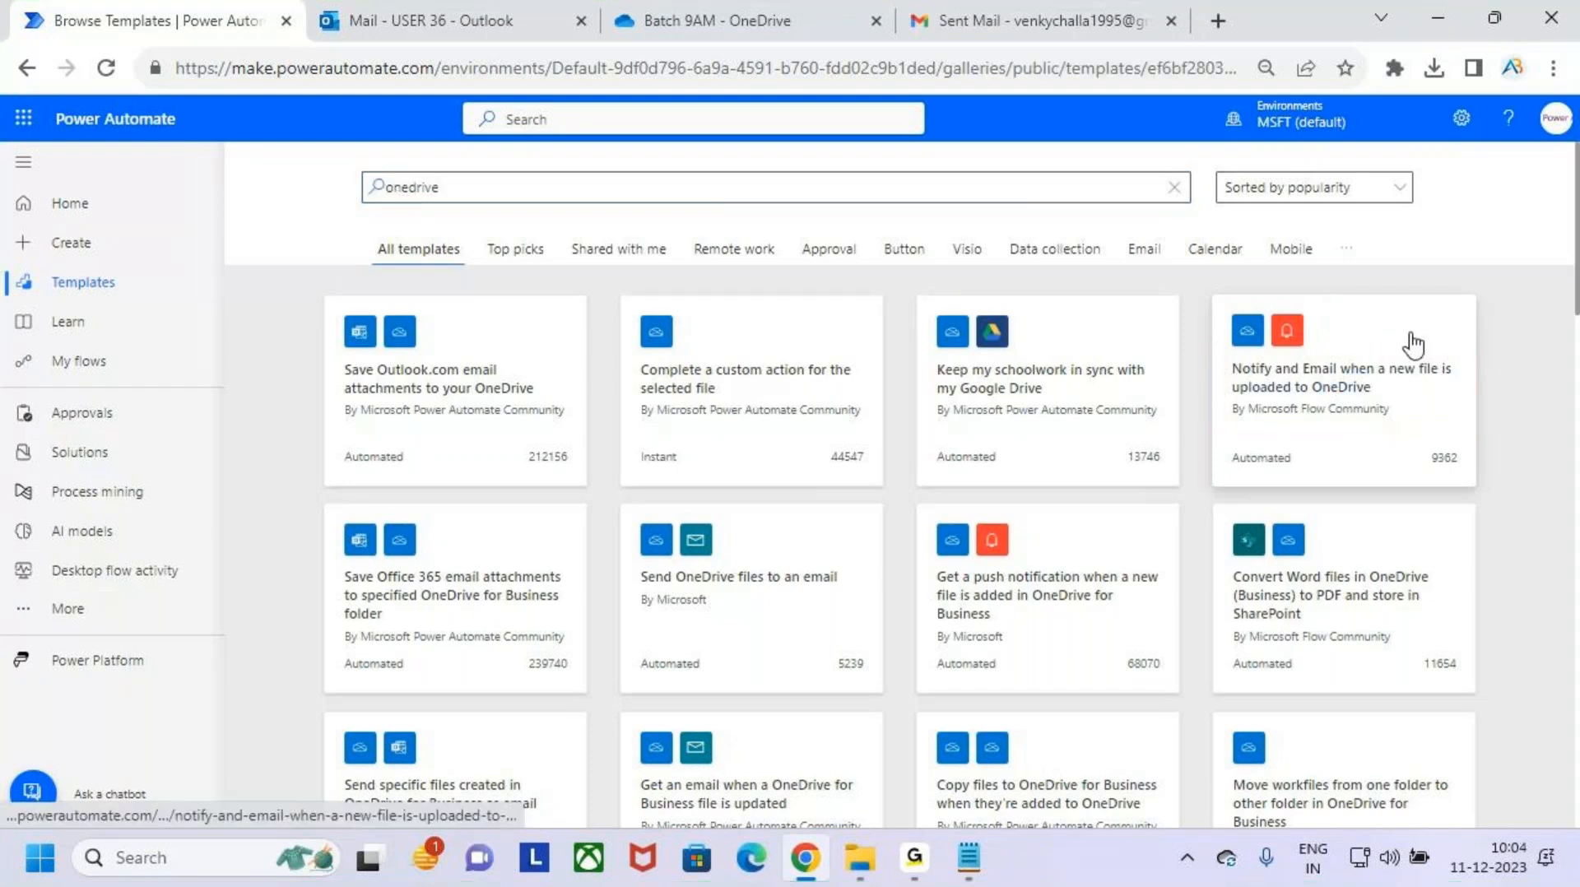
- Start the sign-in for the template's OneDrive connection and submit the Microsoft account's e-mail address
{"action": "scroll", "coordinate": [1096, 532], "scroll_direction": "down", "scroll_amount": 1}
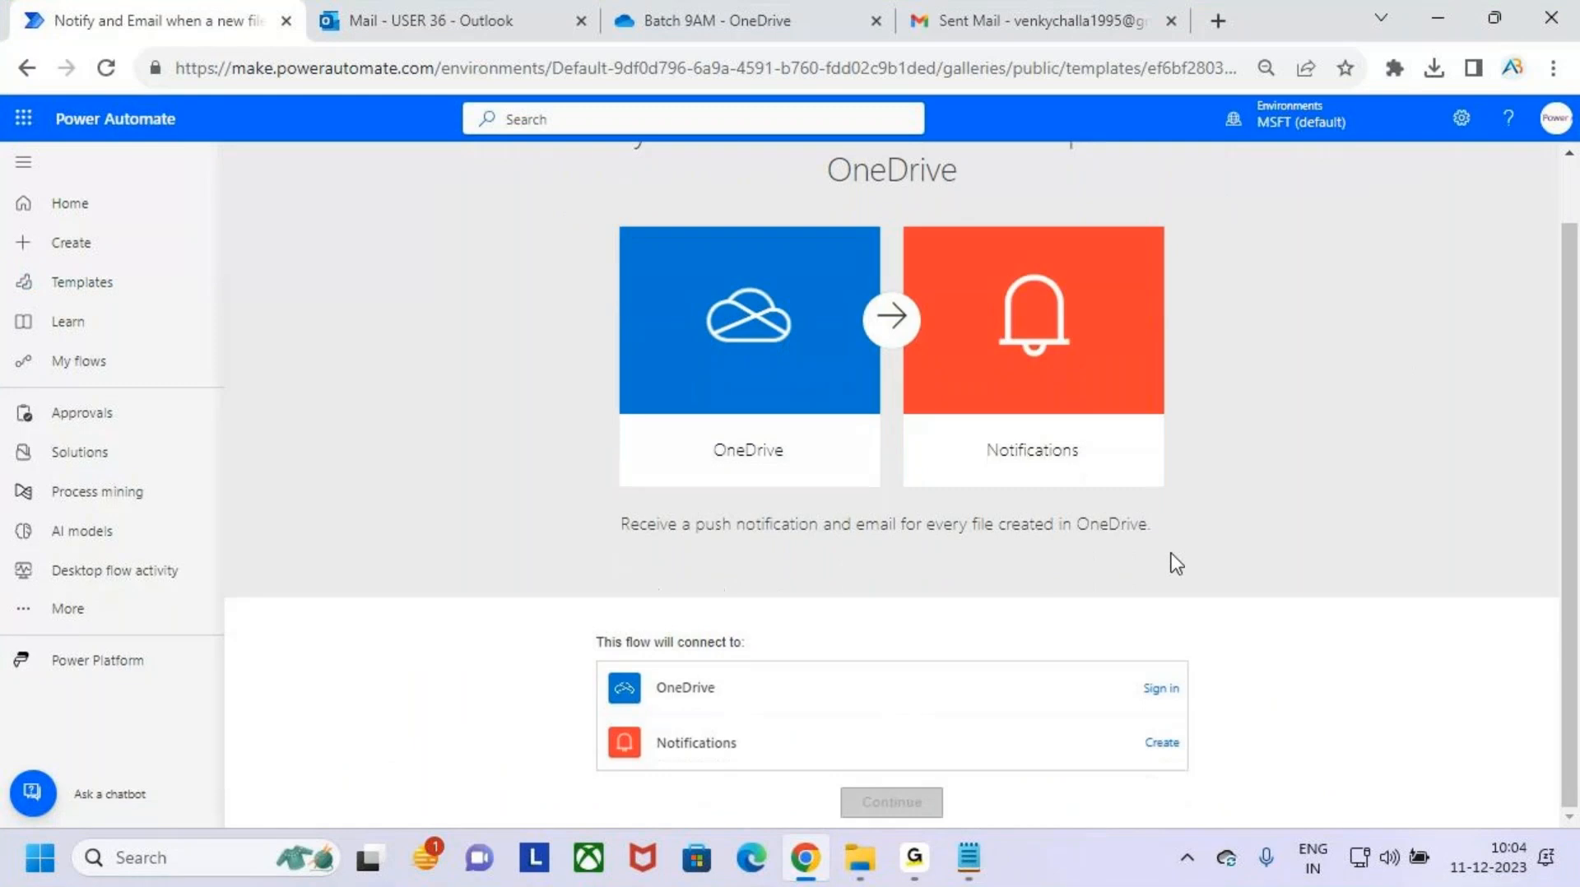
{"action": "left_click", "coordinate": [1161, 690]}
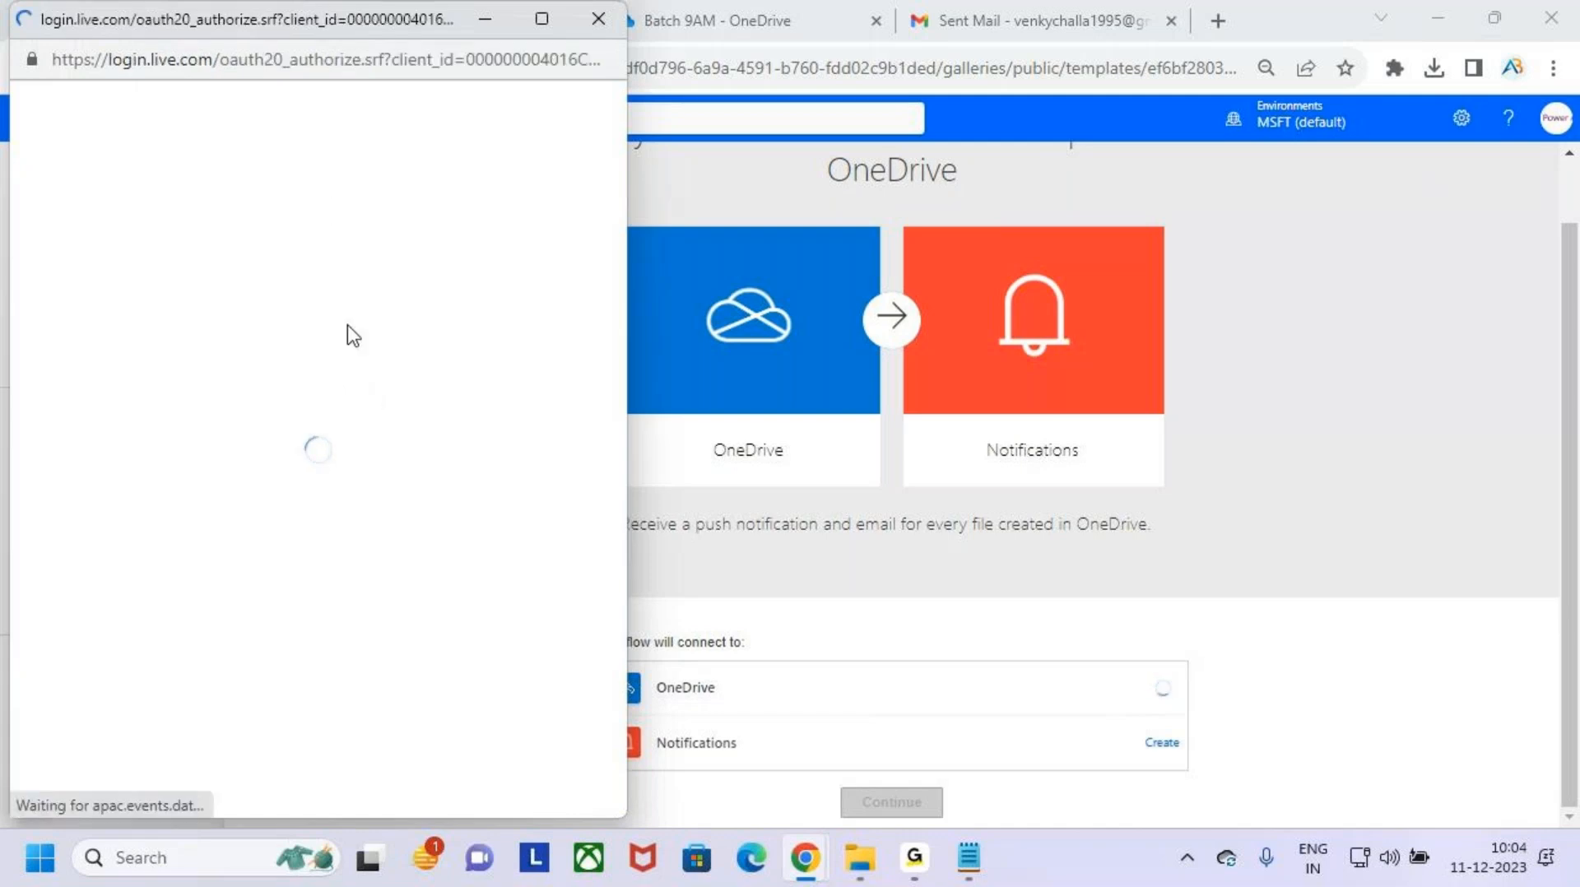
{"action": "left_click", "coordinate": [318, 232]}
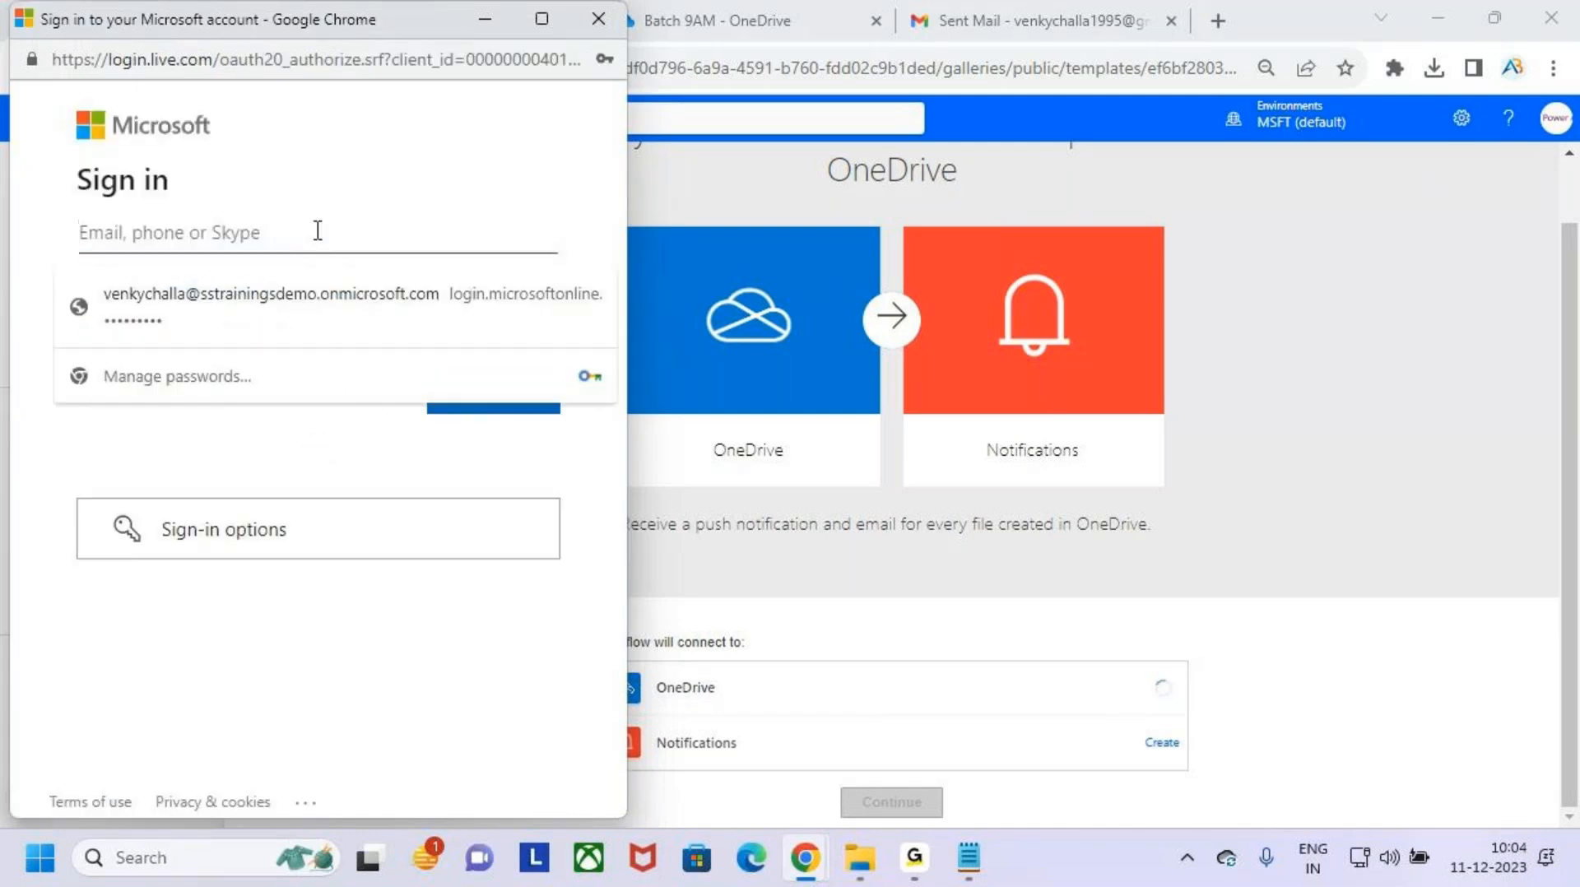
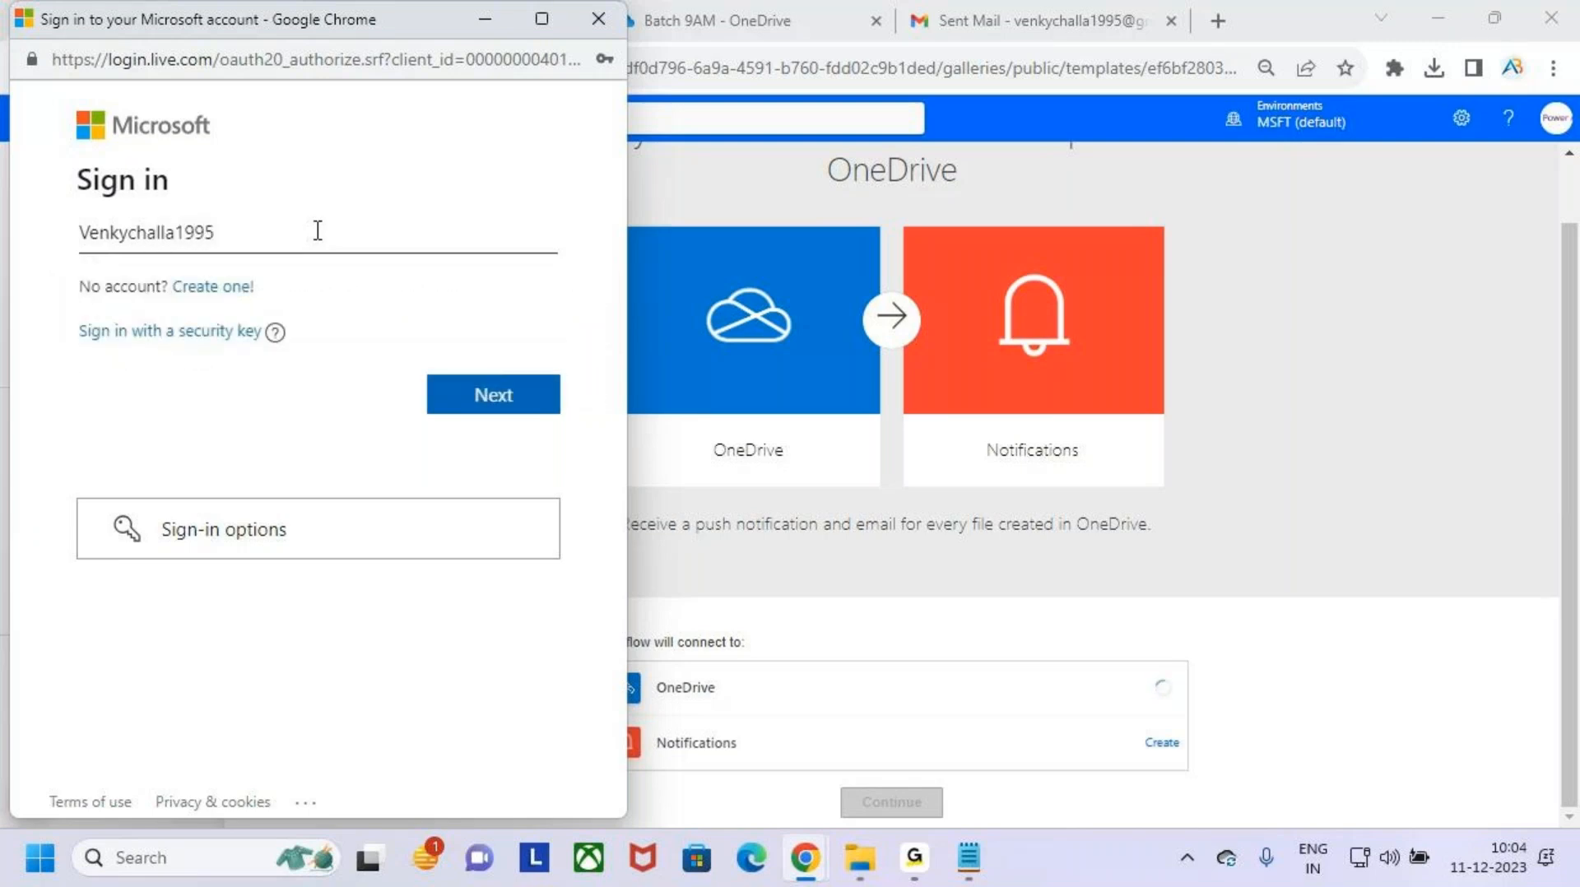
{"action": "left_click", "coordinate": [506, 404]}
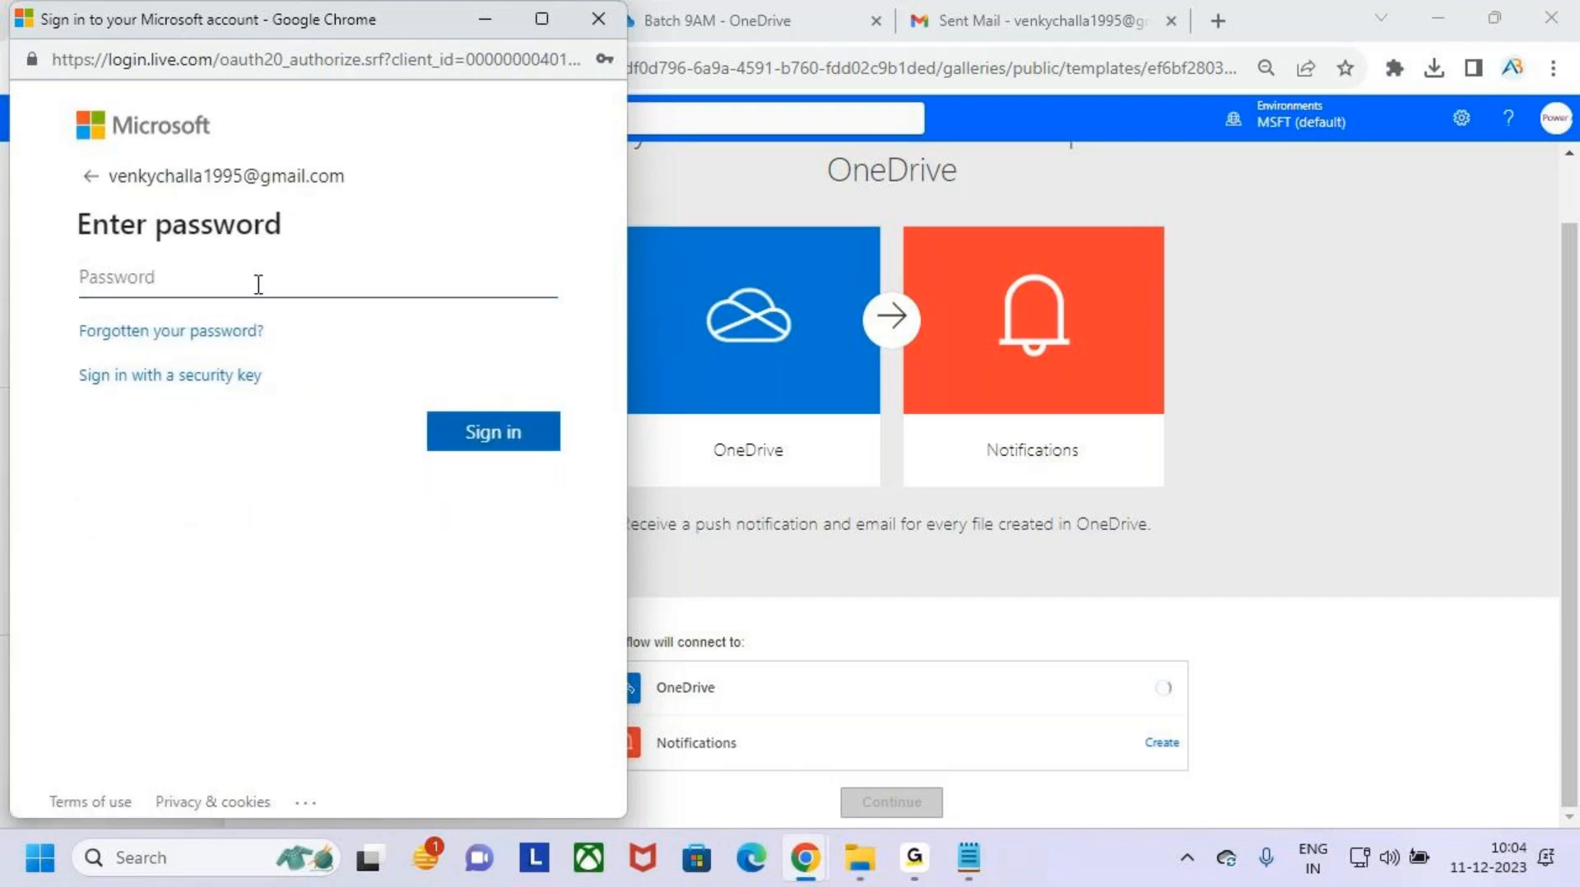
- Enter the Microsoft account password, sign in and agree to stay signed in
{"action": "left_click", "coordinate": [279, 279]}
{"action": "type", "text": "••••••••"}
{"action": "left_click", "coordinate": [505, 428]}
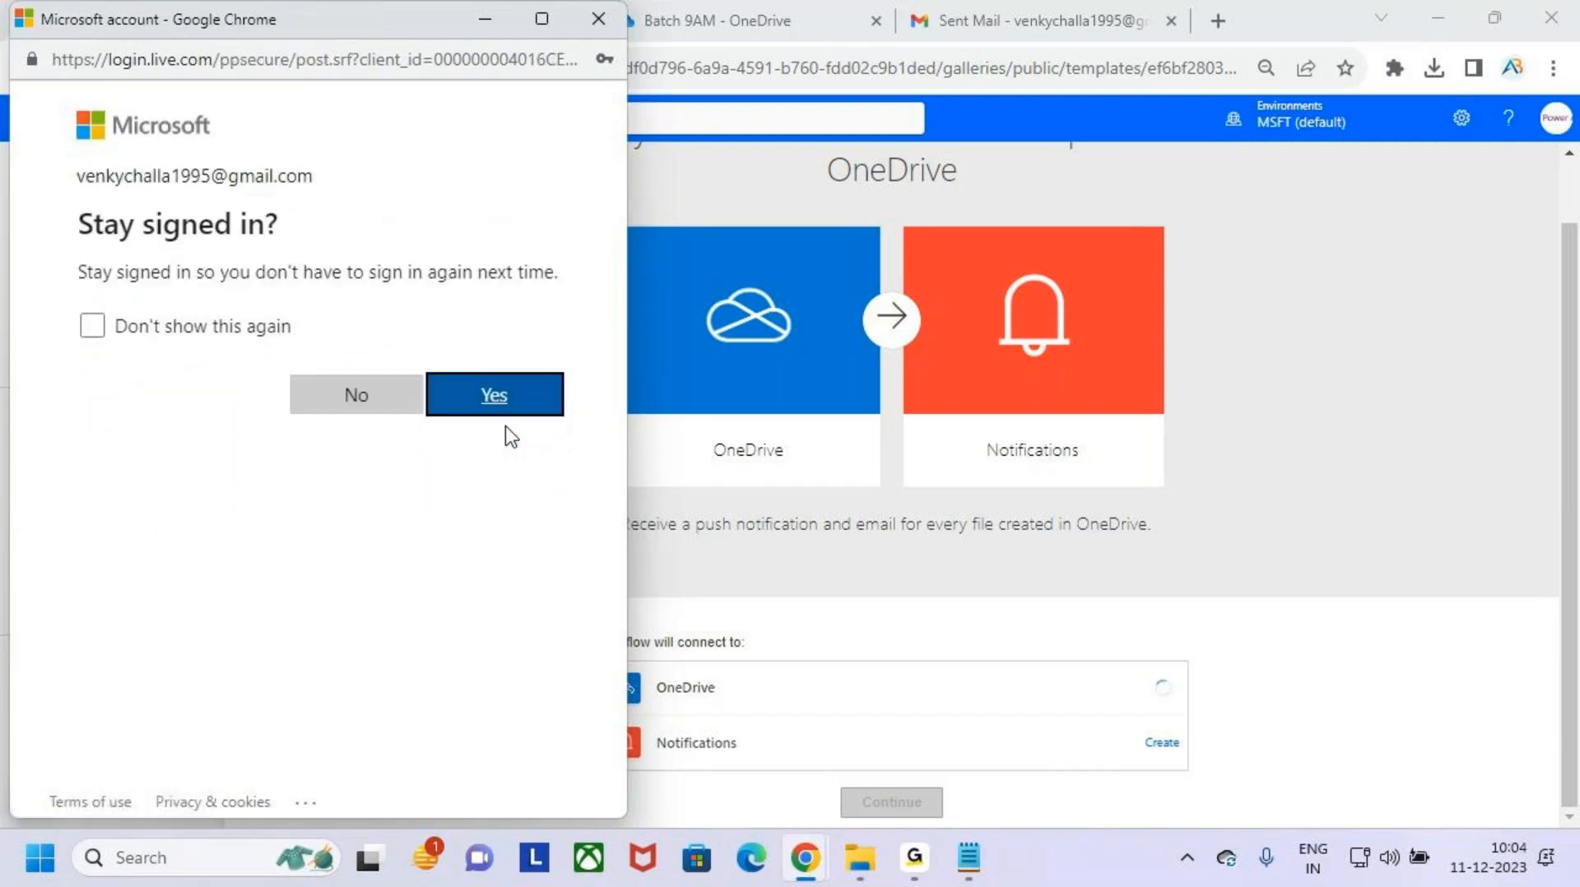
{"action": "left_click", "coordinate": [515, 403]}
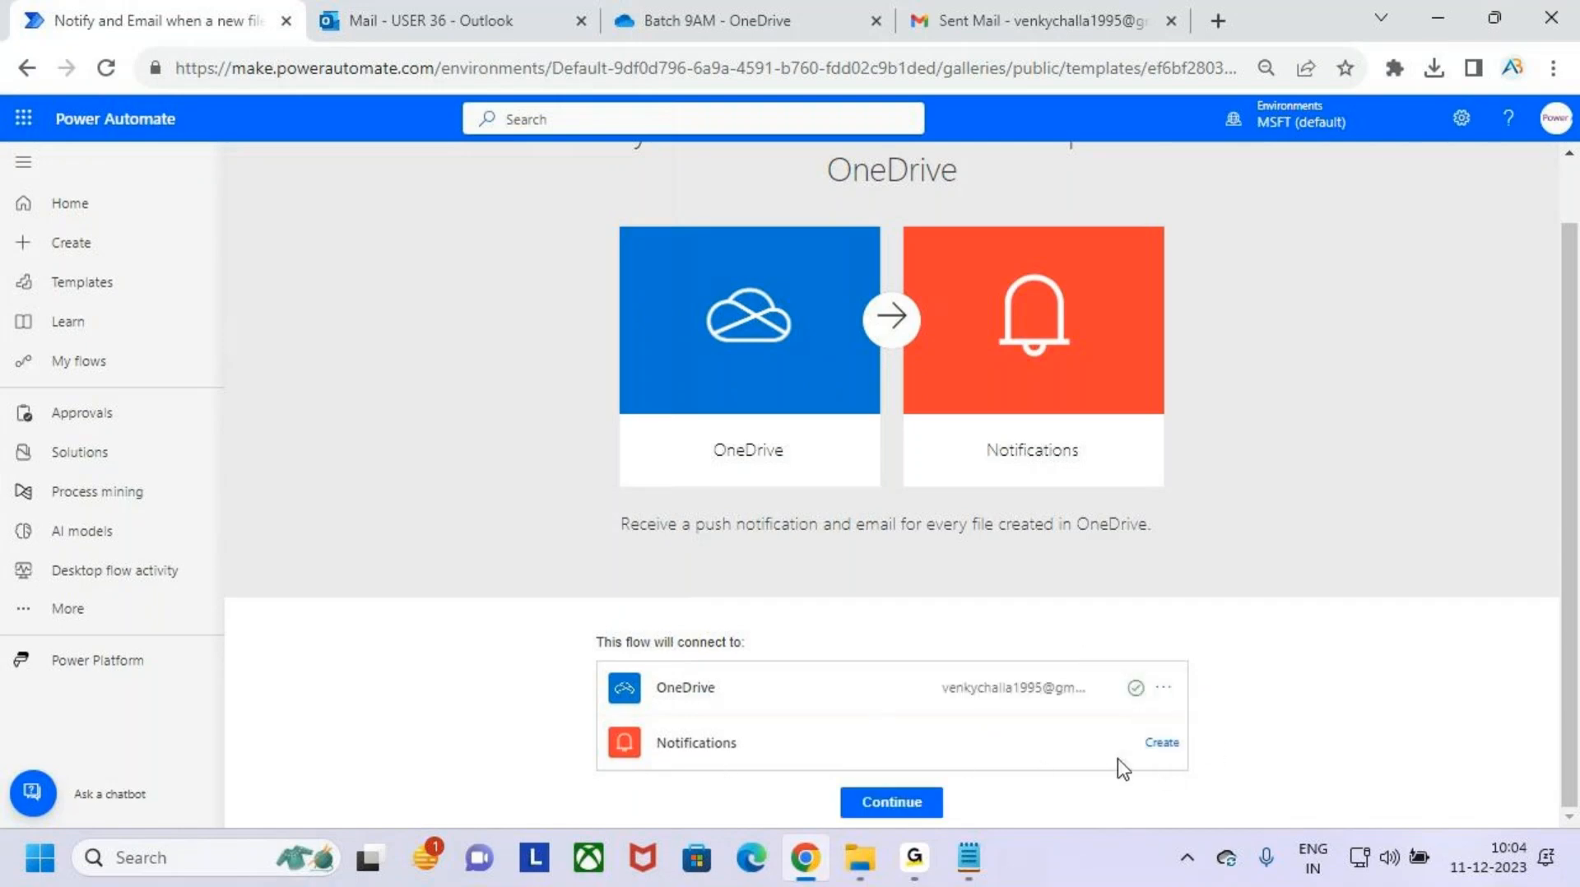
- Create the Notifications connection, continue to the flow editor and dismiss the AI-powered editing notice
{"action": "left_click", "coordinate": [1165, 744]}
{"action": "left_click", "coordinate": [905, 803]}
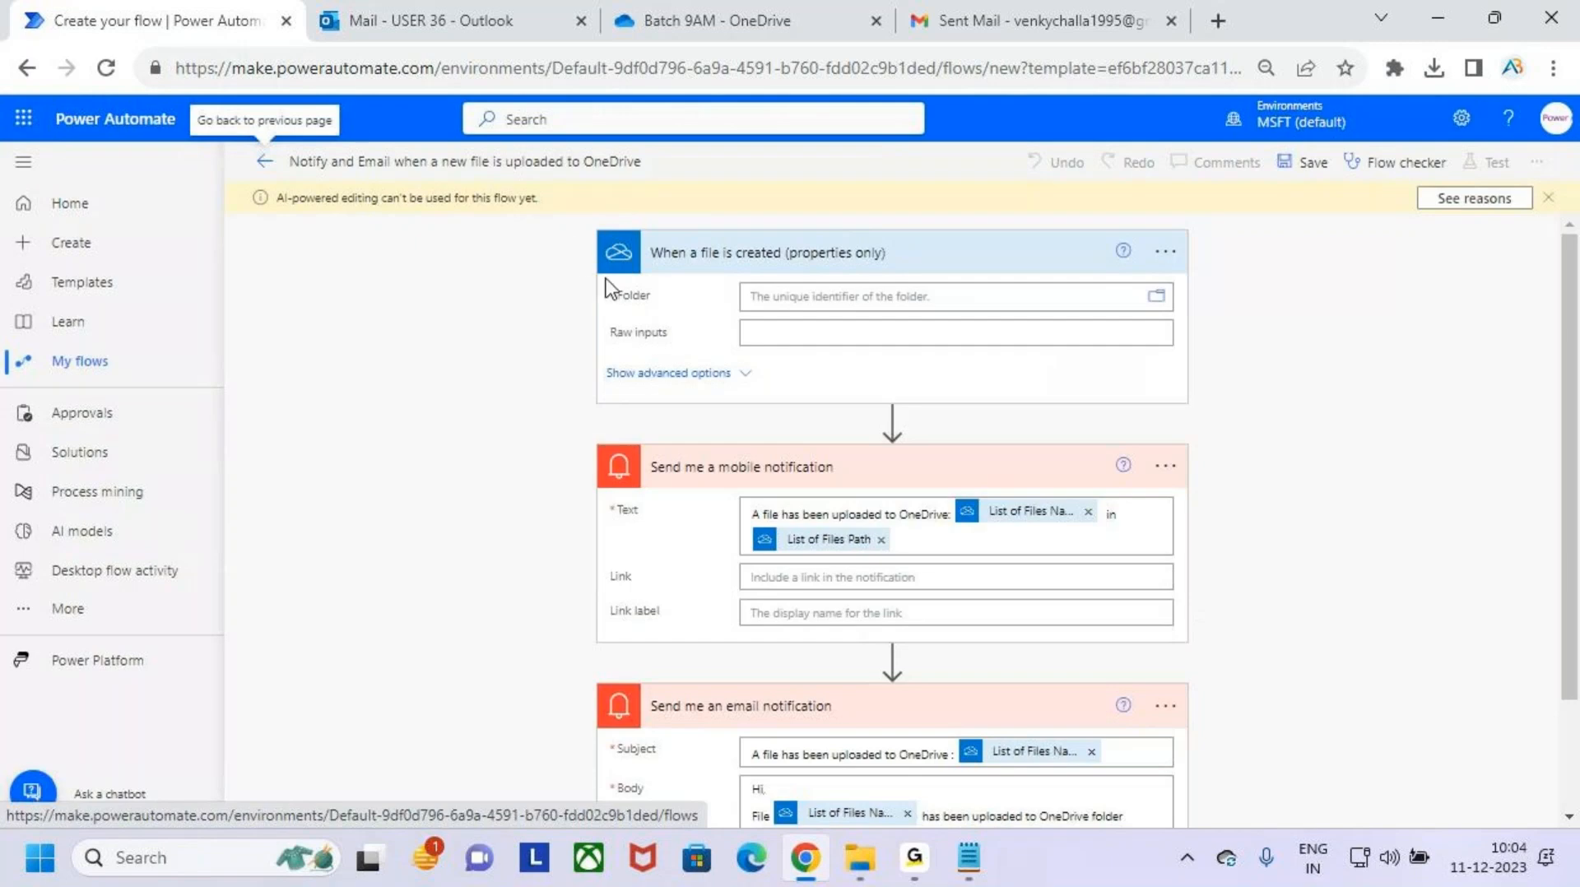
{"action": "left_click", "coordinate": [1548, 197]}
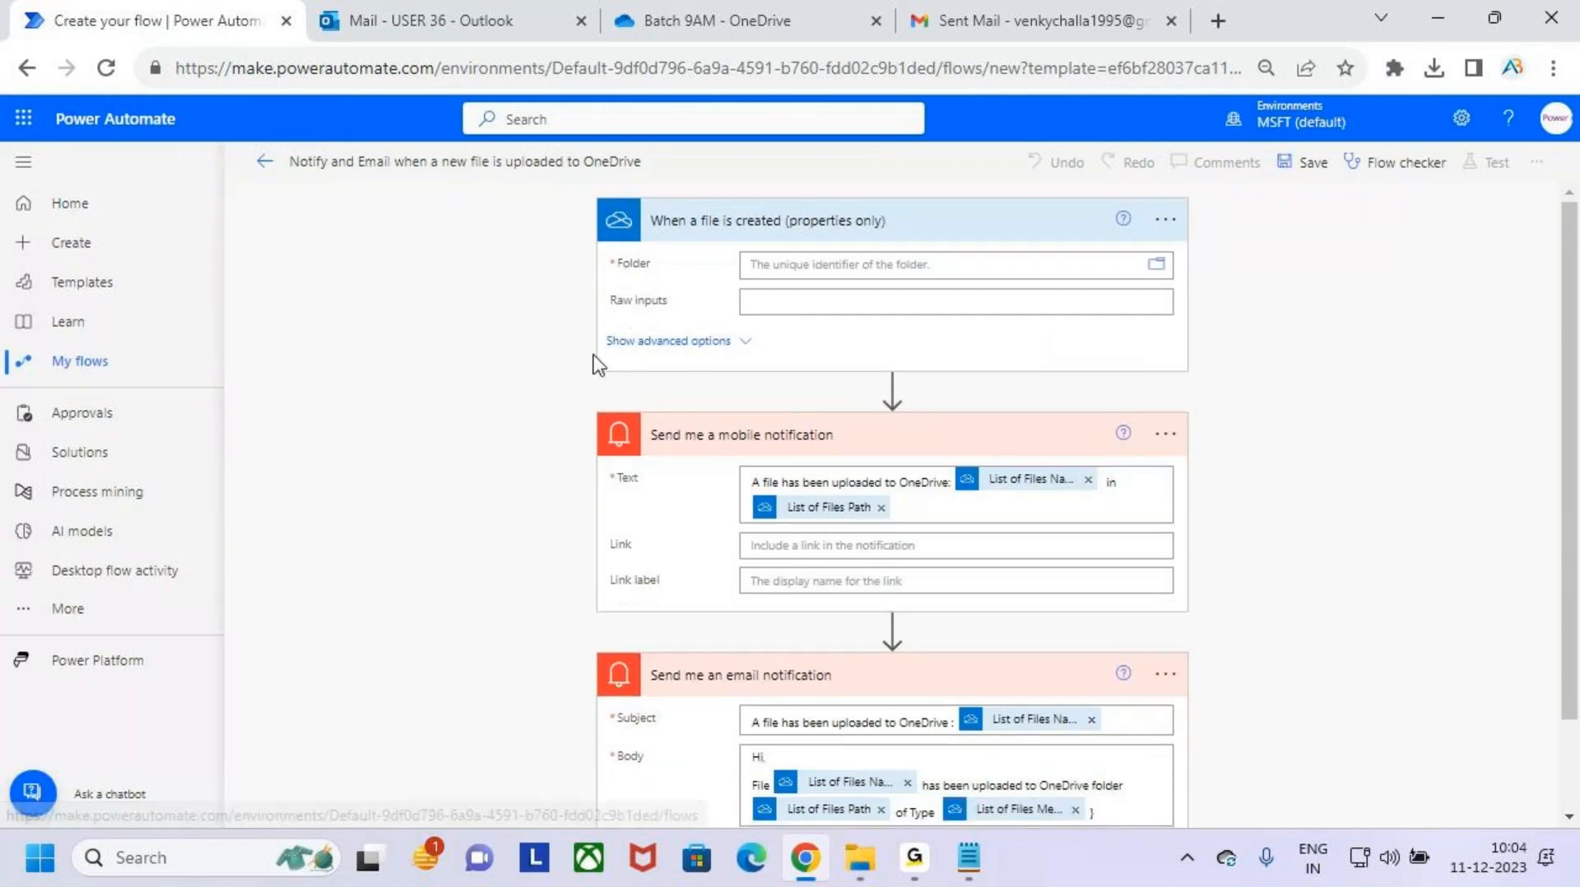
{"action": "scroll", "coordinate": [1028, 576], "scroll_direction": "down", "scroll_amount": 2}
{"action": "scroll", "coordinate": [1034, 609], "scroll_direction": "up", "scroll_amount": 2}
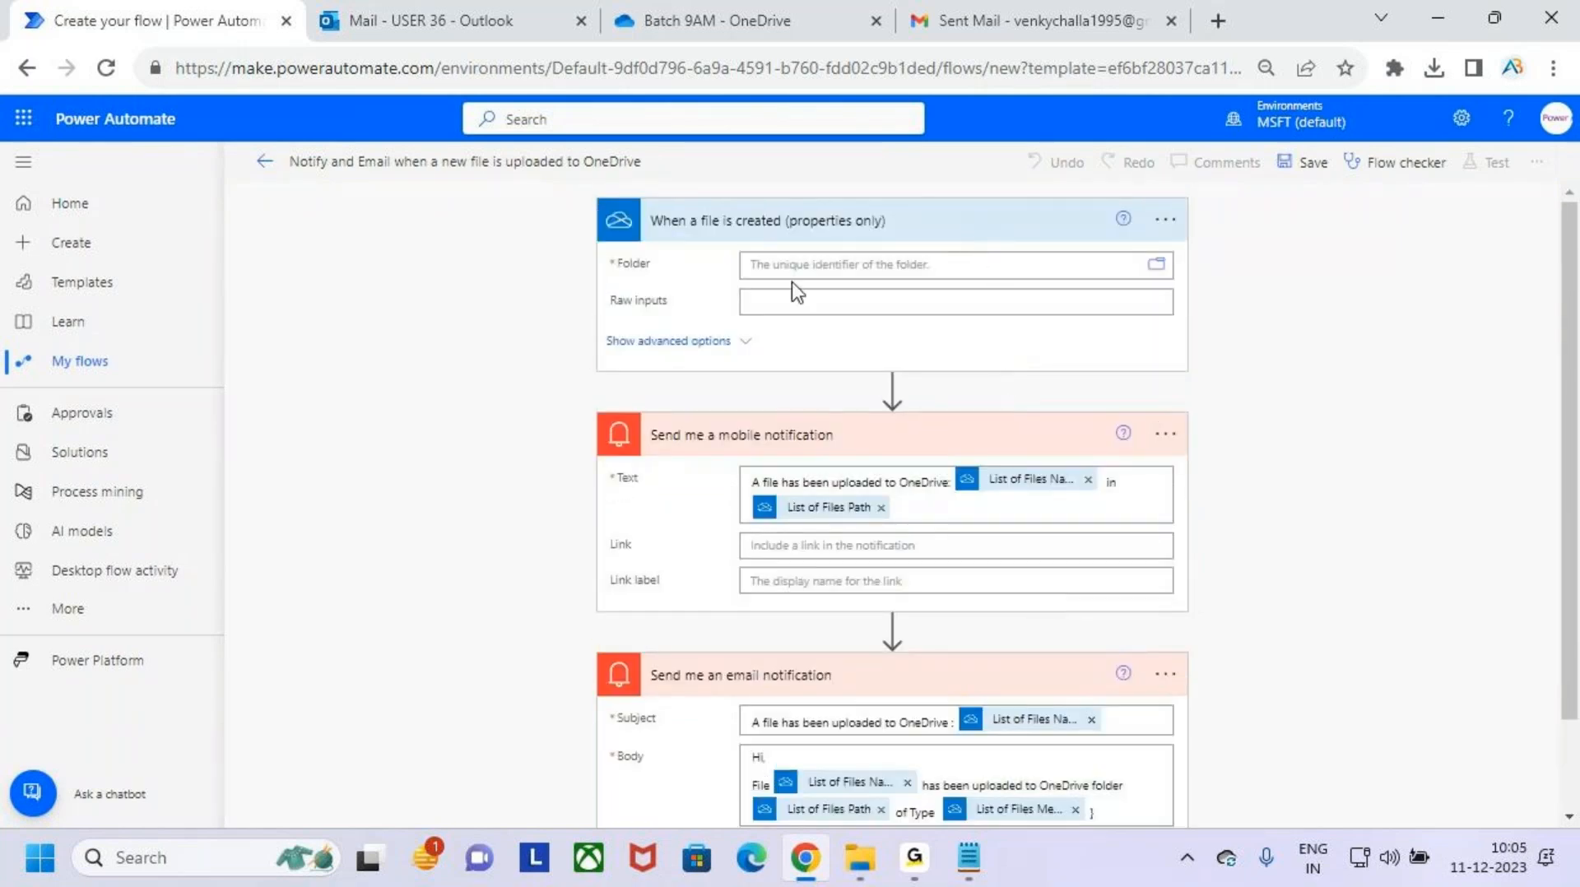
- Mark the title of the "When a file is created (properties only)" trigger, then clear the marking
{"action": "key", "text": "ctrl+2"}
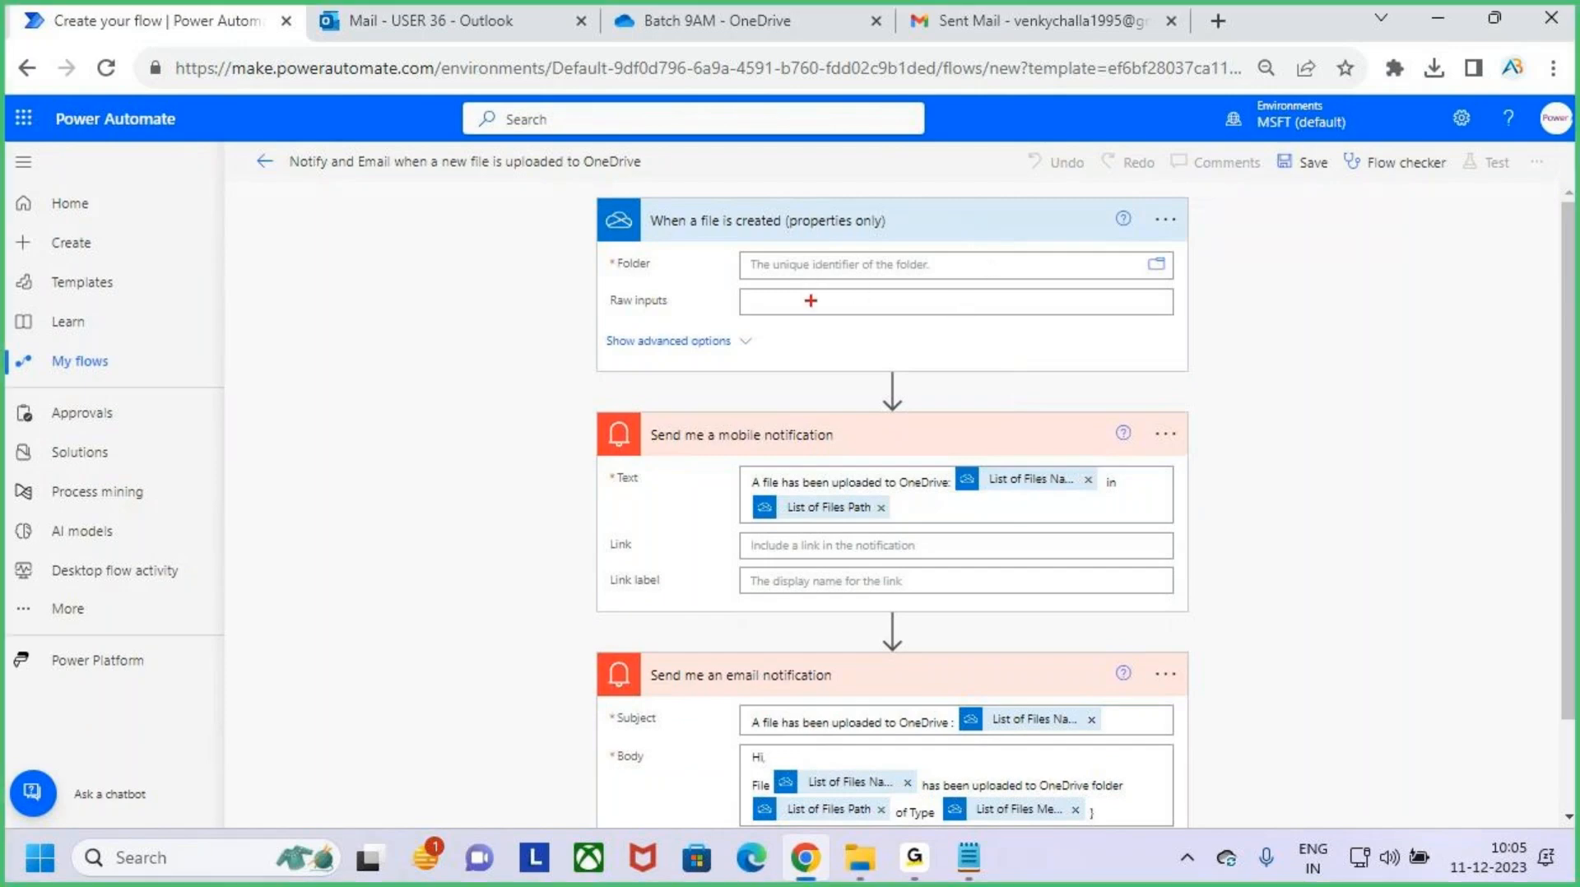
{"action": "left_click_drag", "start_coordinate": [618, 194], "coordinate": [892, 238]}
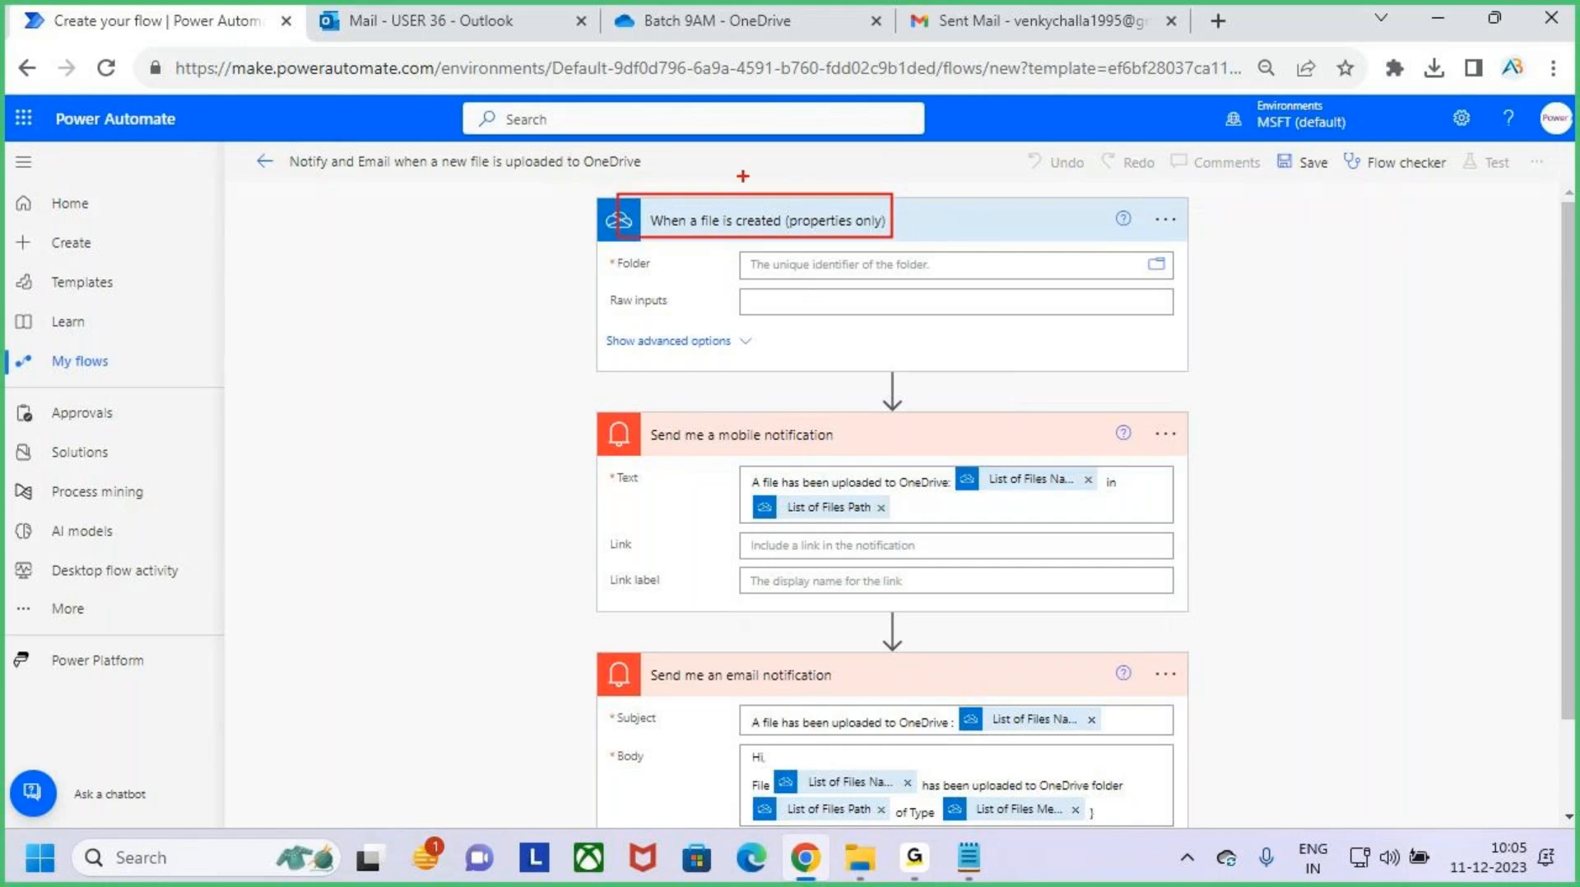
{"action": "left_click_drag", "start_coordinate": [744, 147], "coordinate": [756, 191]}
{"action": "key", "text": "Escape"}
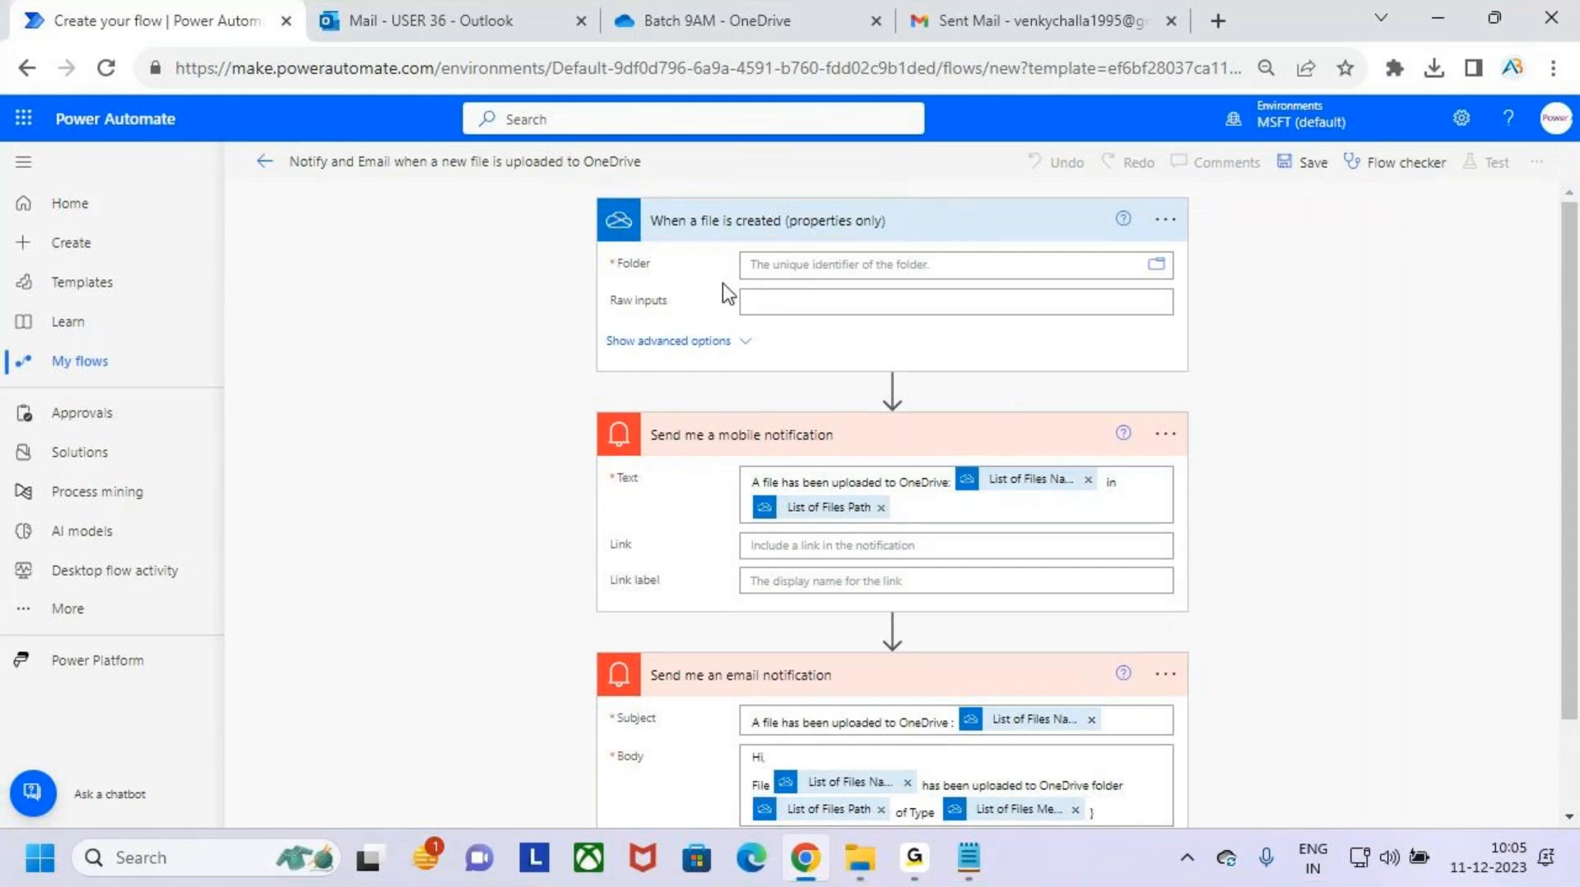
- Set the trigger's folder to /Desktop/MS Power Platform by browsing the OneDrive root
{"action": "left_click", "coordinate": [1158, 265]}
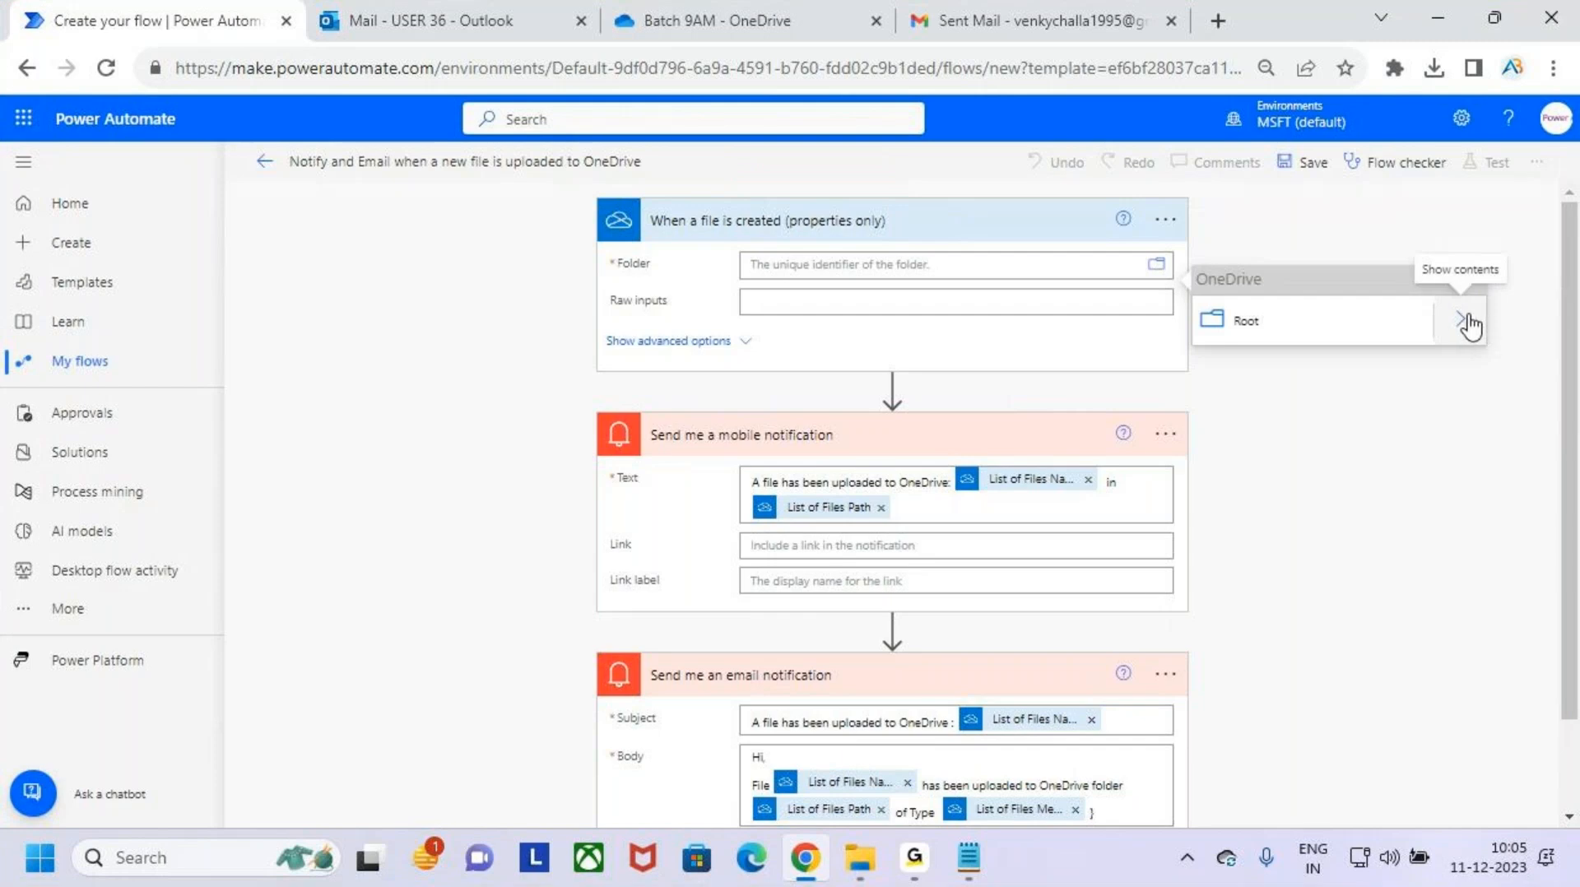
{"action": "left_click", "coordinate": [1466, 322]}
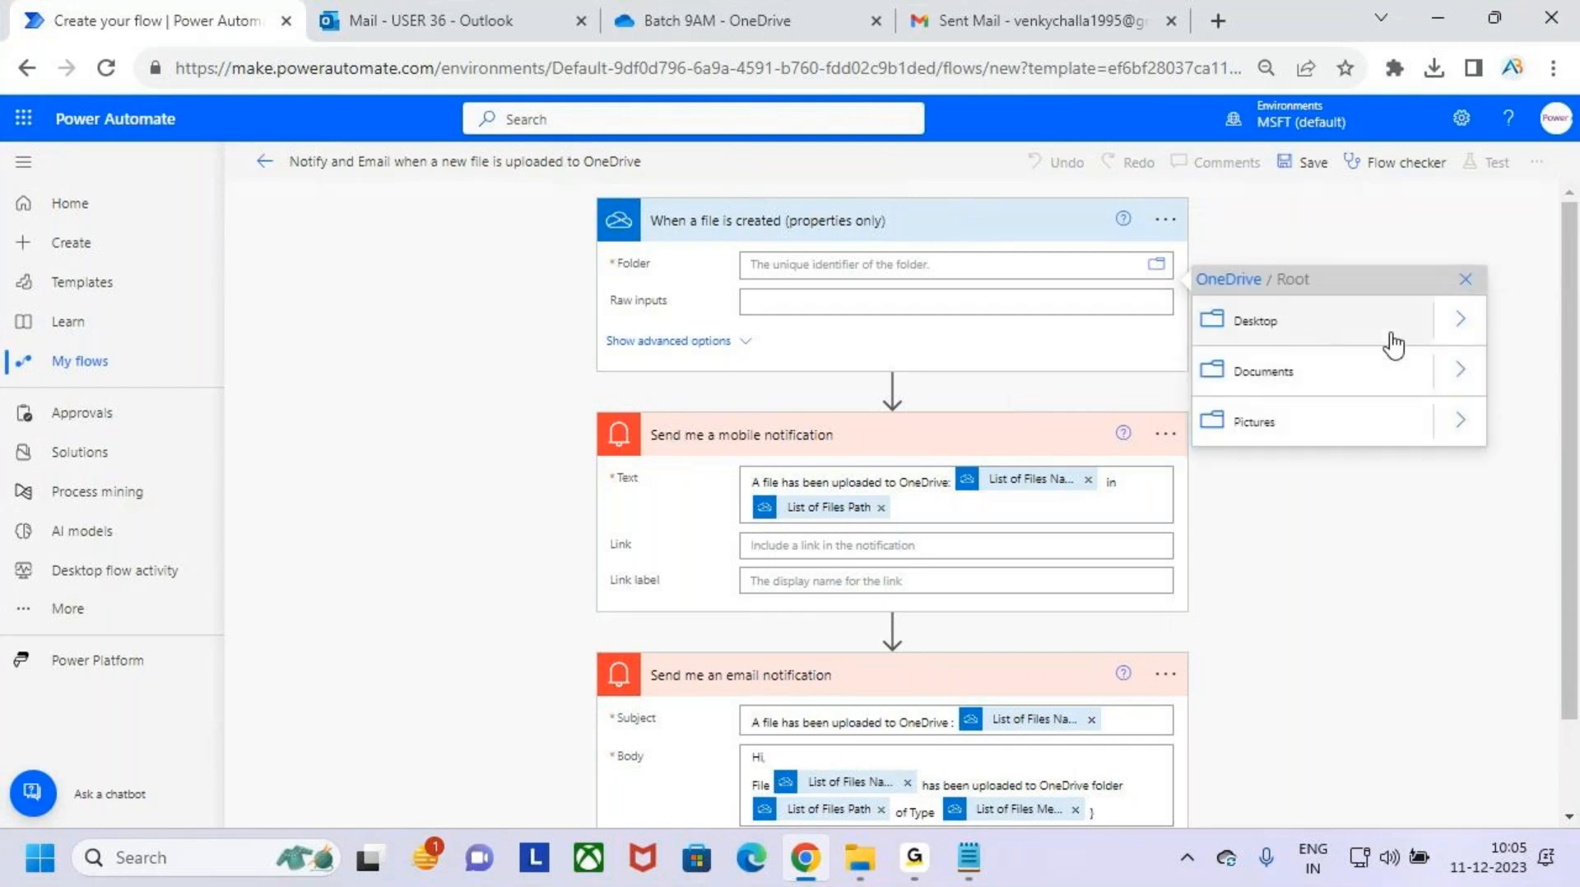
{"action": "left_click", "coordinate": [1459, 320]}
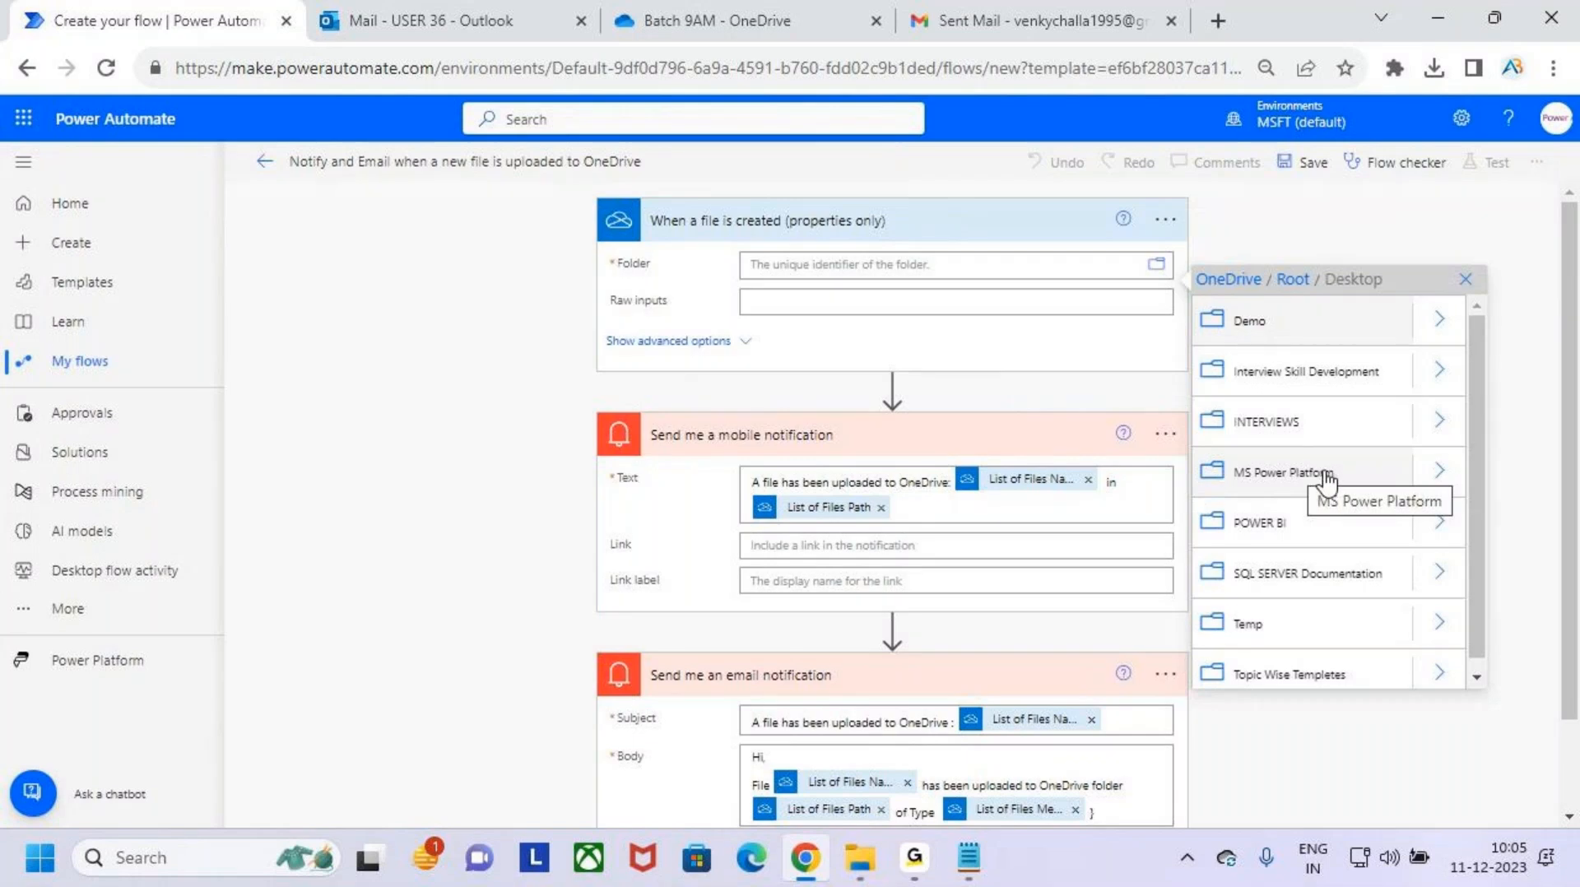
{"action": "left_click", "coordinate": [1325, 477]}
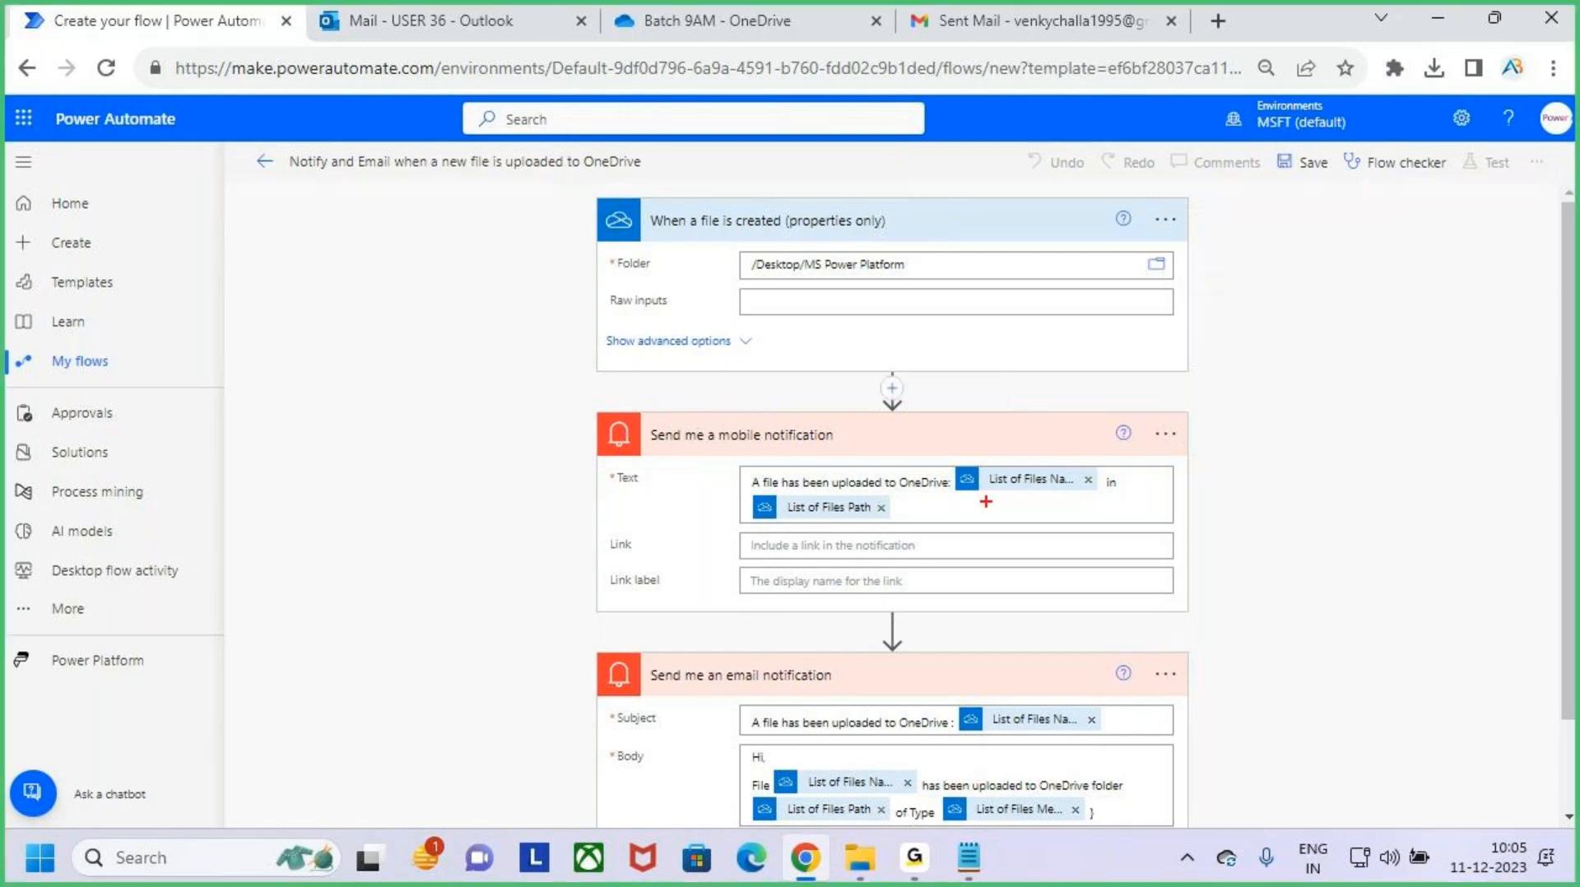
- Go through the mobile notification's text, marking the upload message, the file name and the file path
{"action": "left_click_drag", "start_coordinate": [734, 458], "coordinate": [1122, 550]}
{"action": "left_click_drag", "start_coordinate": [1043, 503], "coordinate": [1101, 477]}
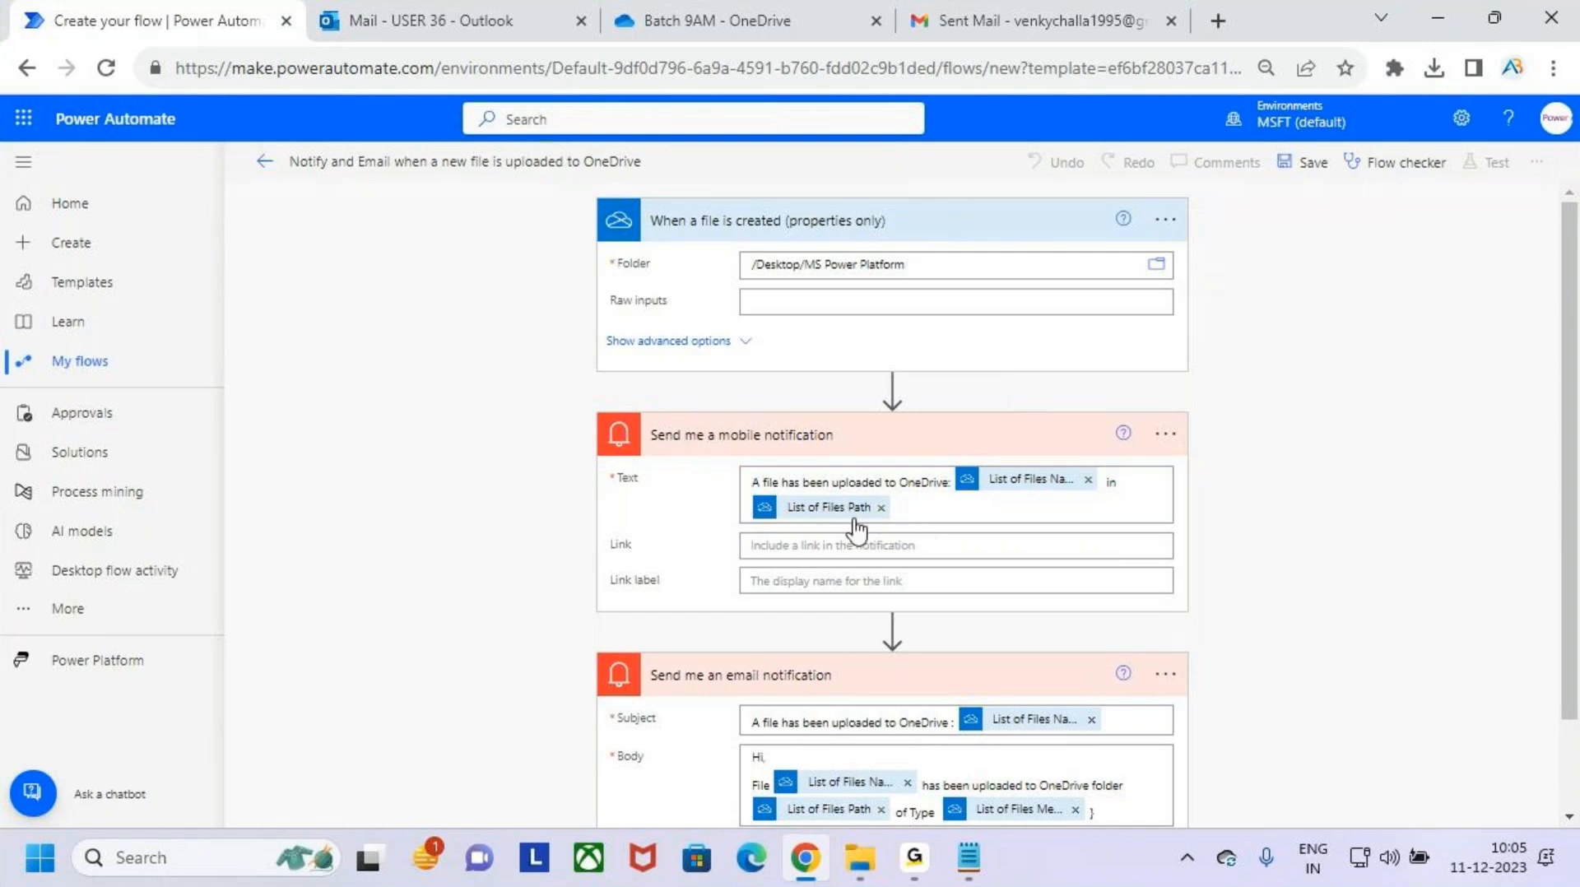
{"action": "key", "text": "ctrl+2"}
{"action": "left_click_drag", "start_coordinate": [795, 491], "coordinate": [1123, 500]}
{"action": "left_click_drag", "start_coordinate": [1044, 430], "coordinate": [1048, 465]}
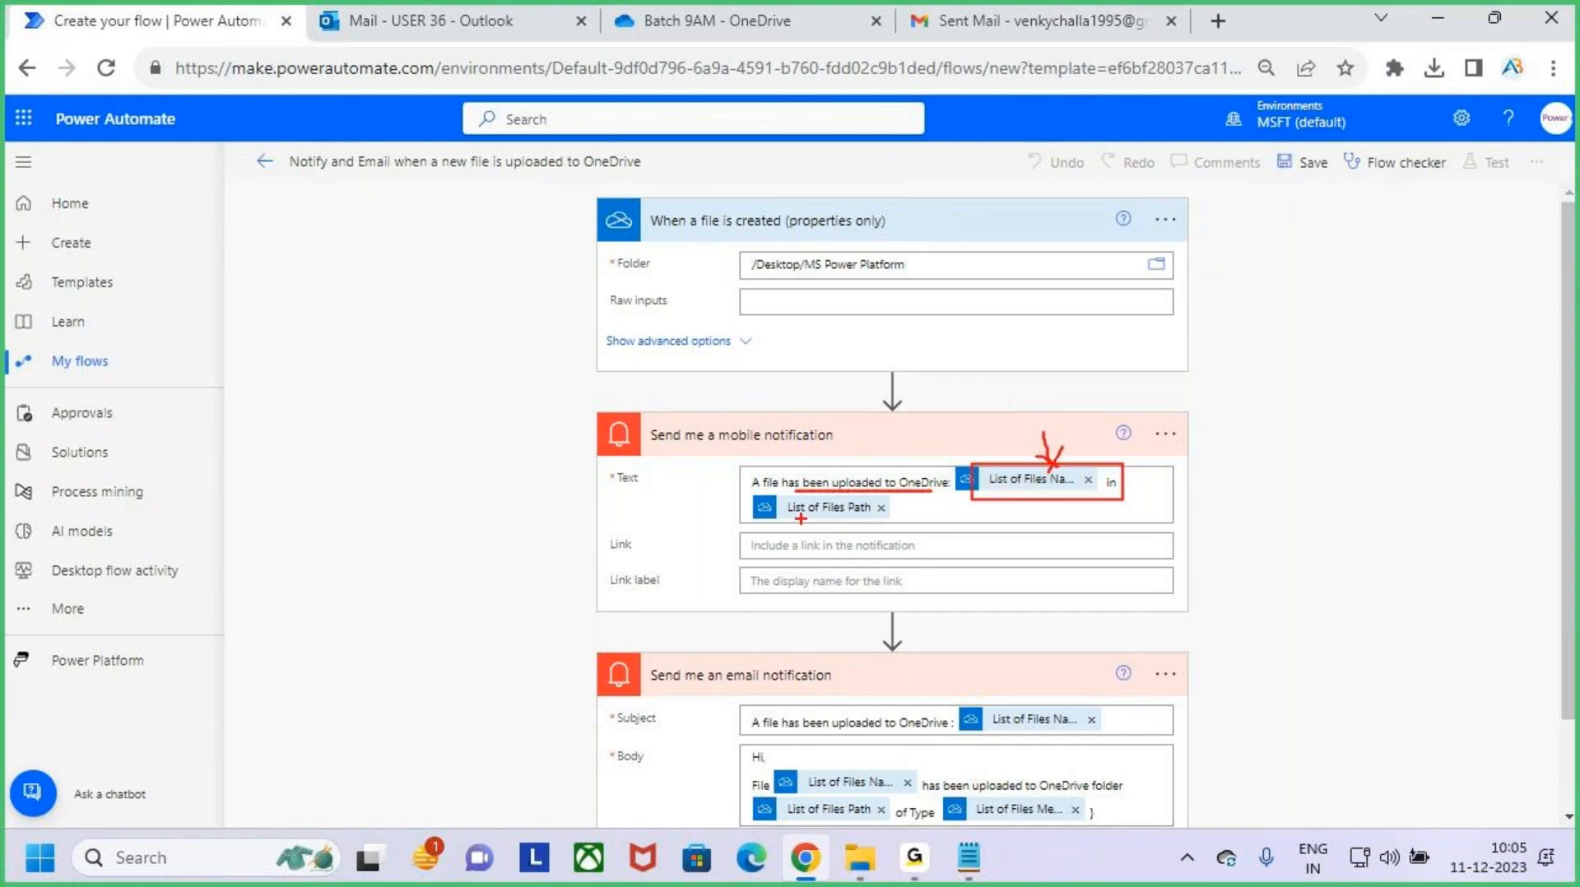
{"action": "left_click_drag", "start_coordinate": [786, 517], "coordinate": [859, 513]}
{"action": "key", "text": "Escape"}
- Go through the email notification's subject and body, marking the message text and the file name, path and type fields
{"action": "scroll", "coordinate": [944, 554], "scroll_direction": "down", "scroll_amount": 3}
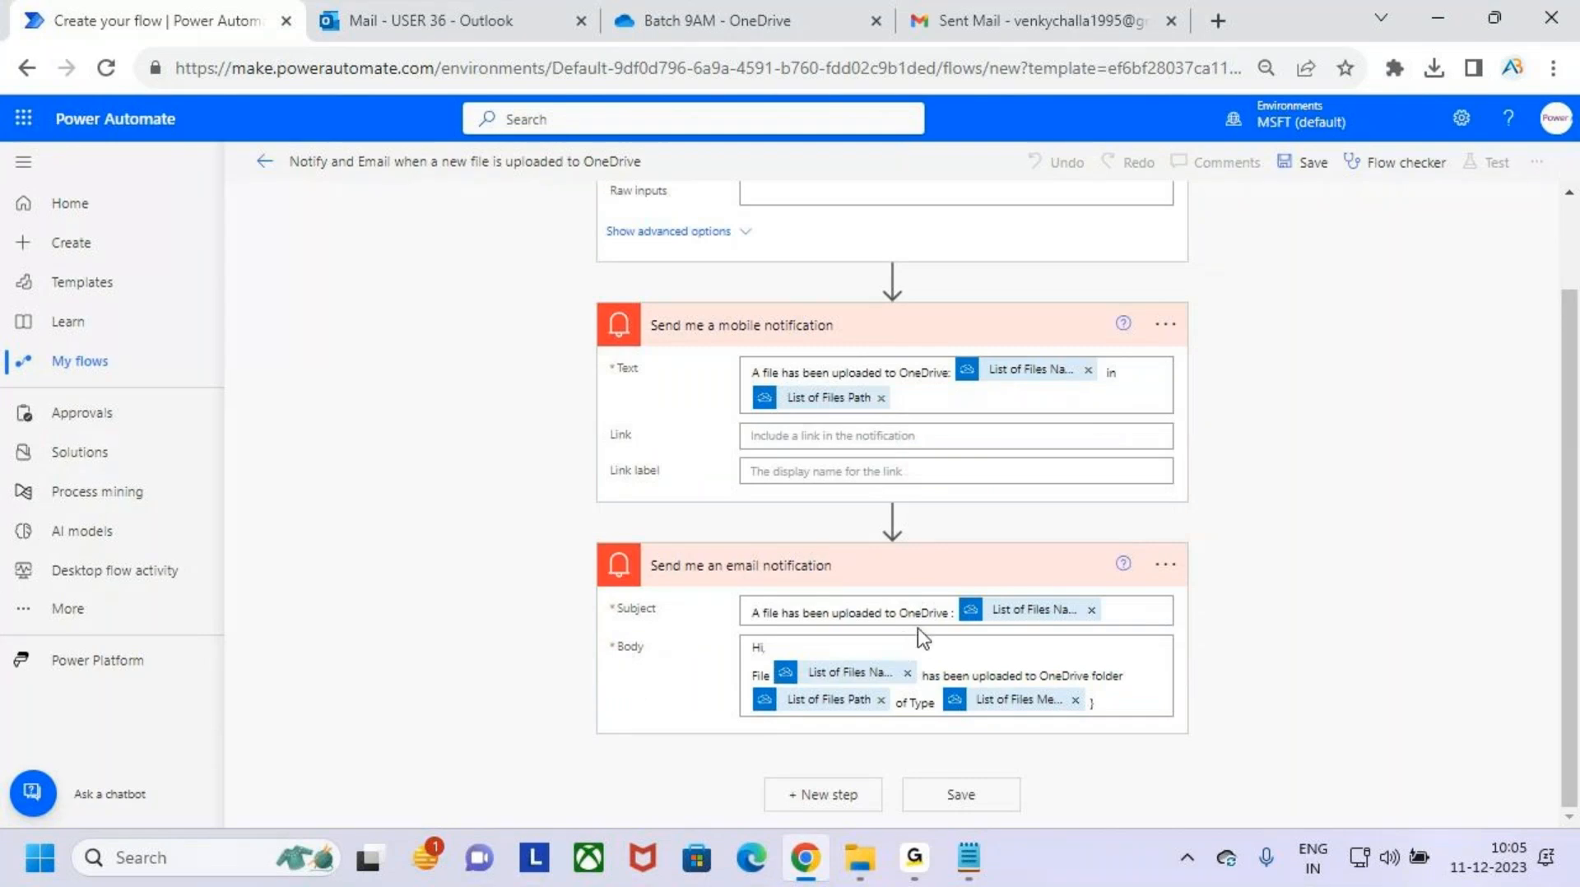
{"action": "key", "text": "ctrl+2"}
{"action": "mouse_move", "coordinate": [739, 595]}
{"action": "left_mouse_down"}
{"action": "mouse_move", "coordinate": [821, 622]}
{"action": "mouse_move", "coordinate": [957, 623]}
{"action": "left_mouse_up"}
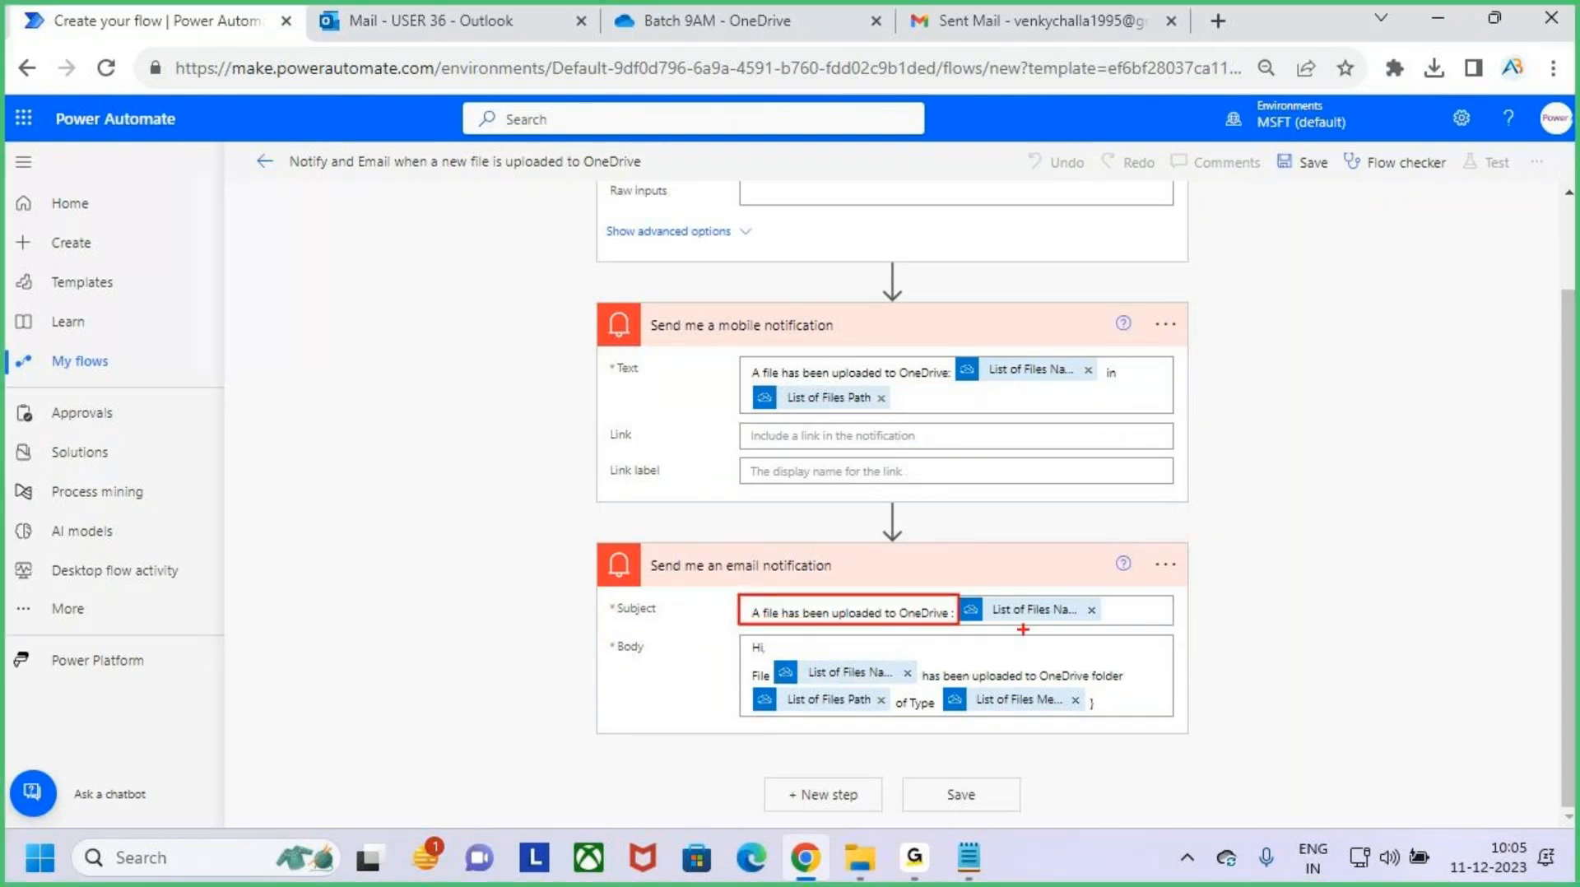
{"action": "mouse_move", "coordinate": [1023, 566]}
{"action": "left_mouse_down"}
{"action": "mouse_move", "coordinate": [1030, 599]}
{"action": "mouse_move", "coordinate": [1070, 624]}
{"action": "left_mouse_up"}
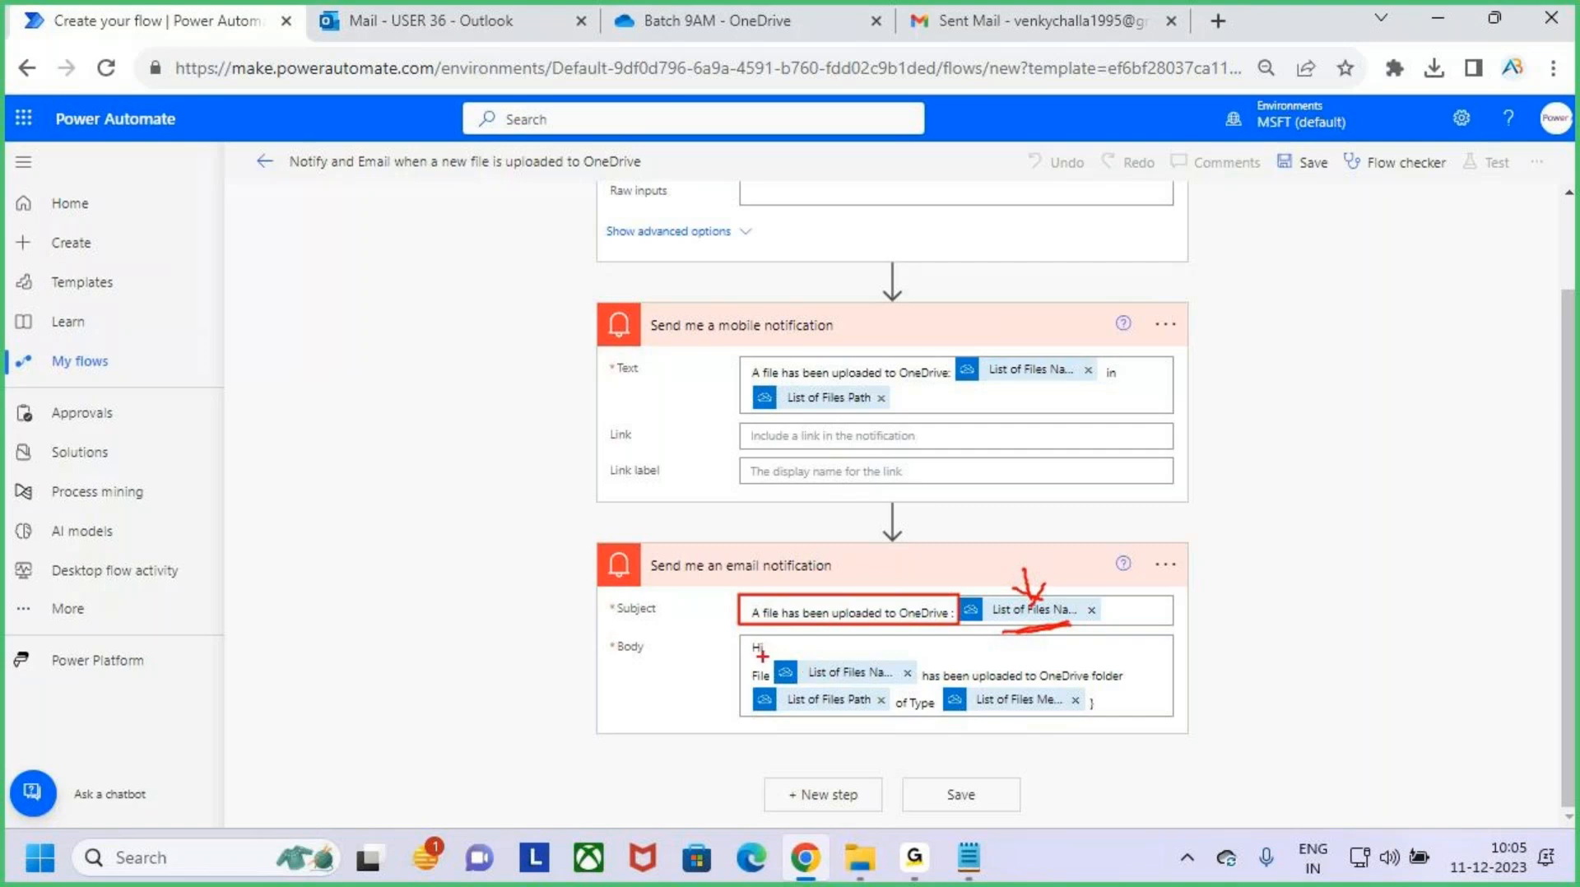
{"action": "mouse_move", "coordinate": [801, 655]}
{"action": "left_mouse_down"}
{"action": "mouse_move", "coordinate": [896, 680]}
{"action": "mouse_move", "coordinate": [1071, 683]}
{"action": "left_mouse_up"}
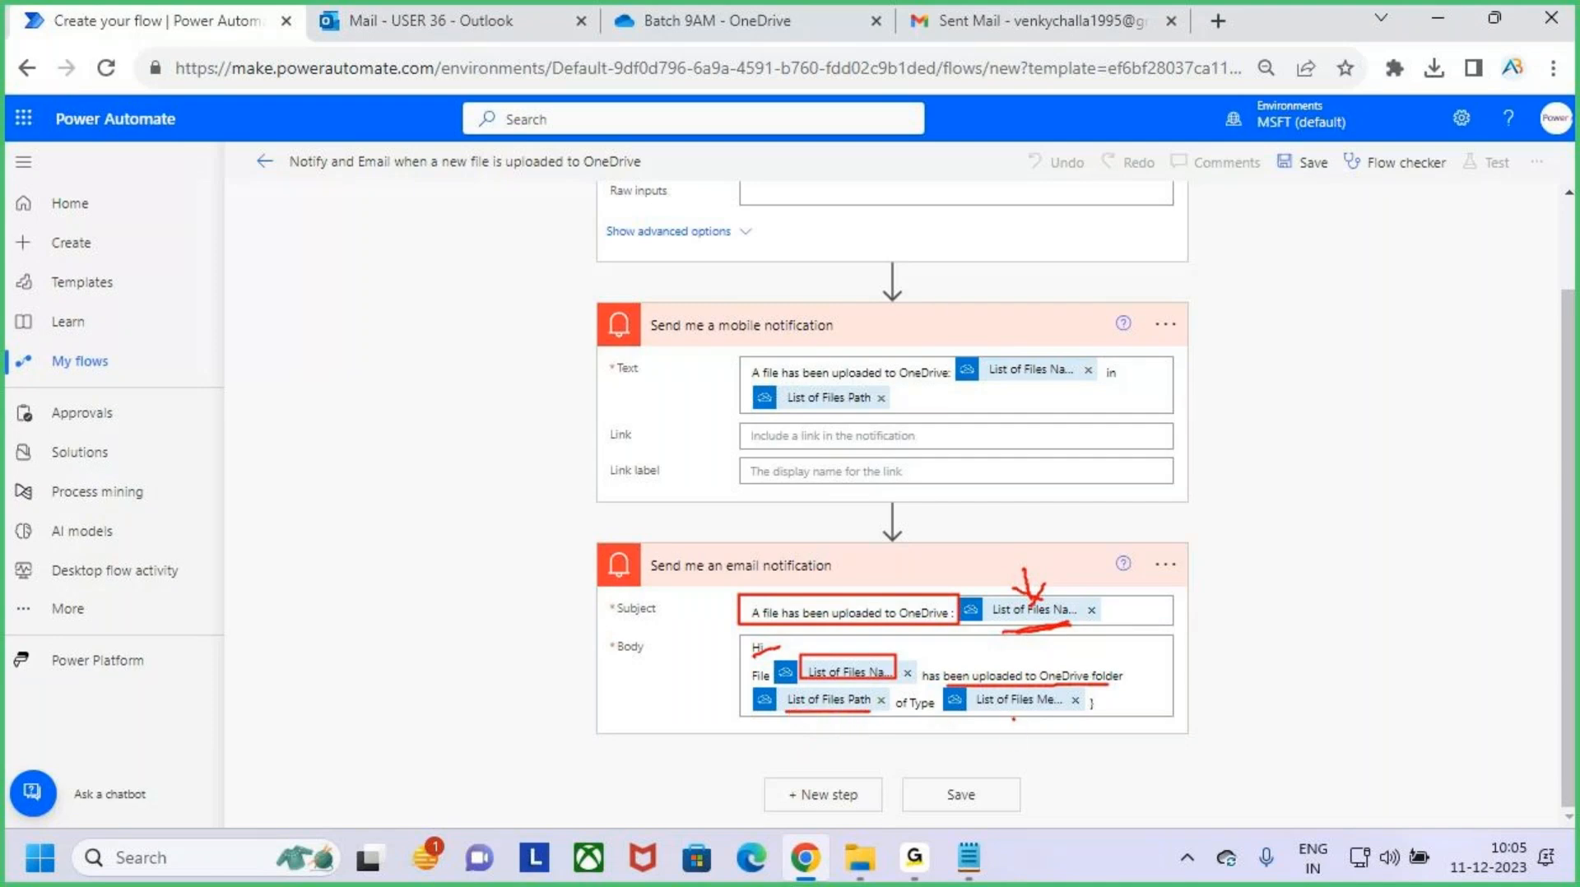
{"action": "left_click_drag", "start_coordinate": [1012, 716], "coordinate": [1047, 756]}
{"action": "key", "text": "Escape"}
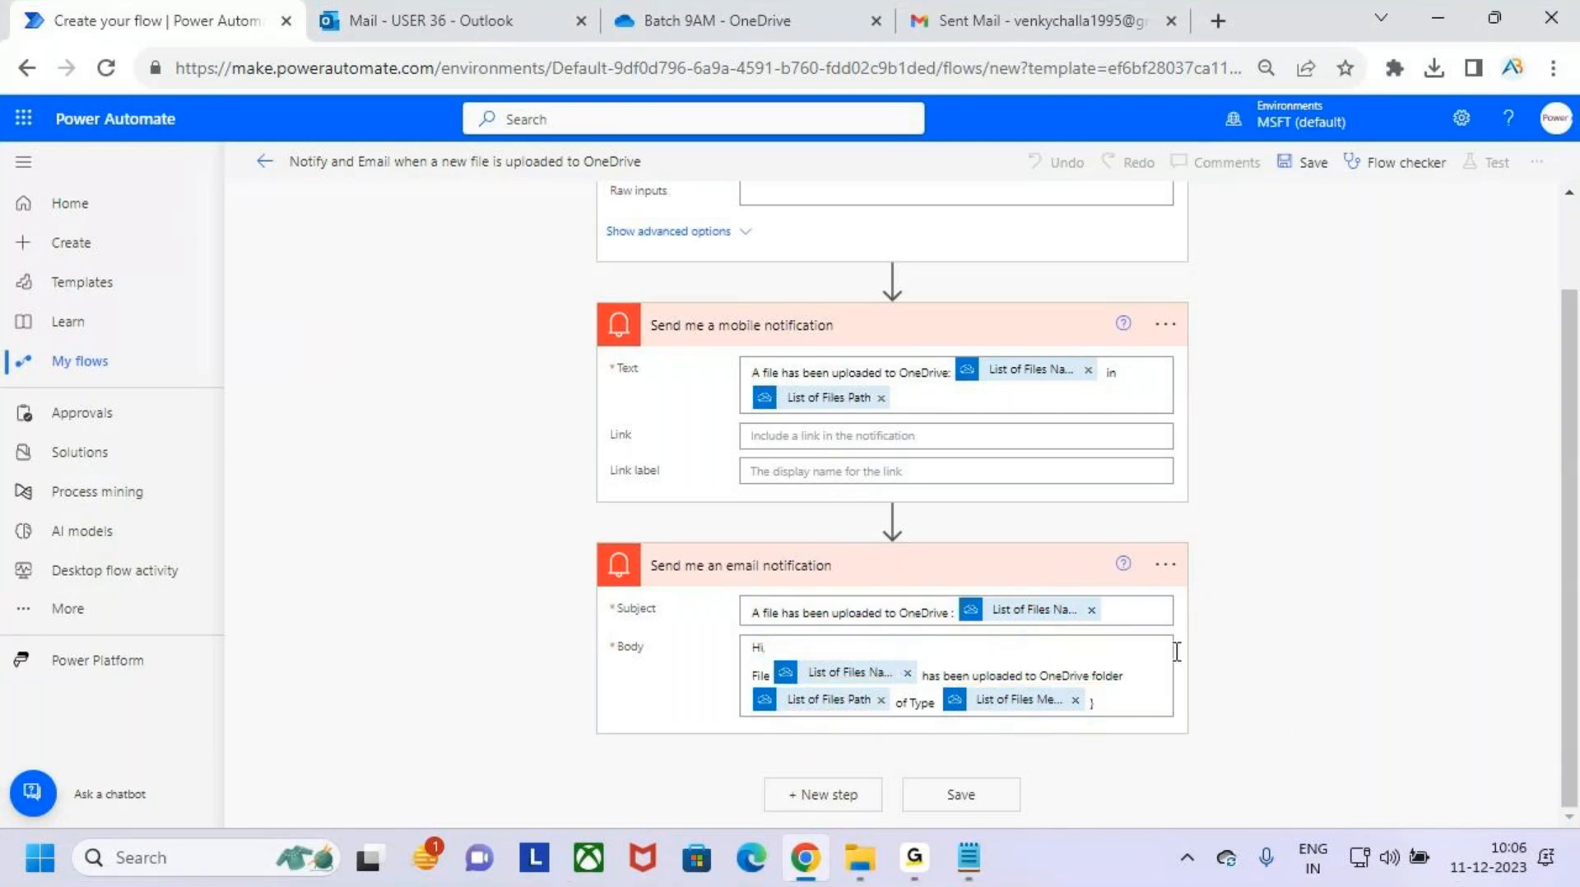
- Collapse the trigger and both notification cards, rechecking the trigger's folder, and save the flow
{"action": "scroll", "coordinate": [1209, 518], "scroll_direction": "up", "scroll_amount": 2}
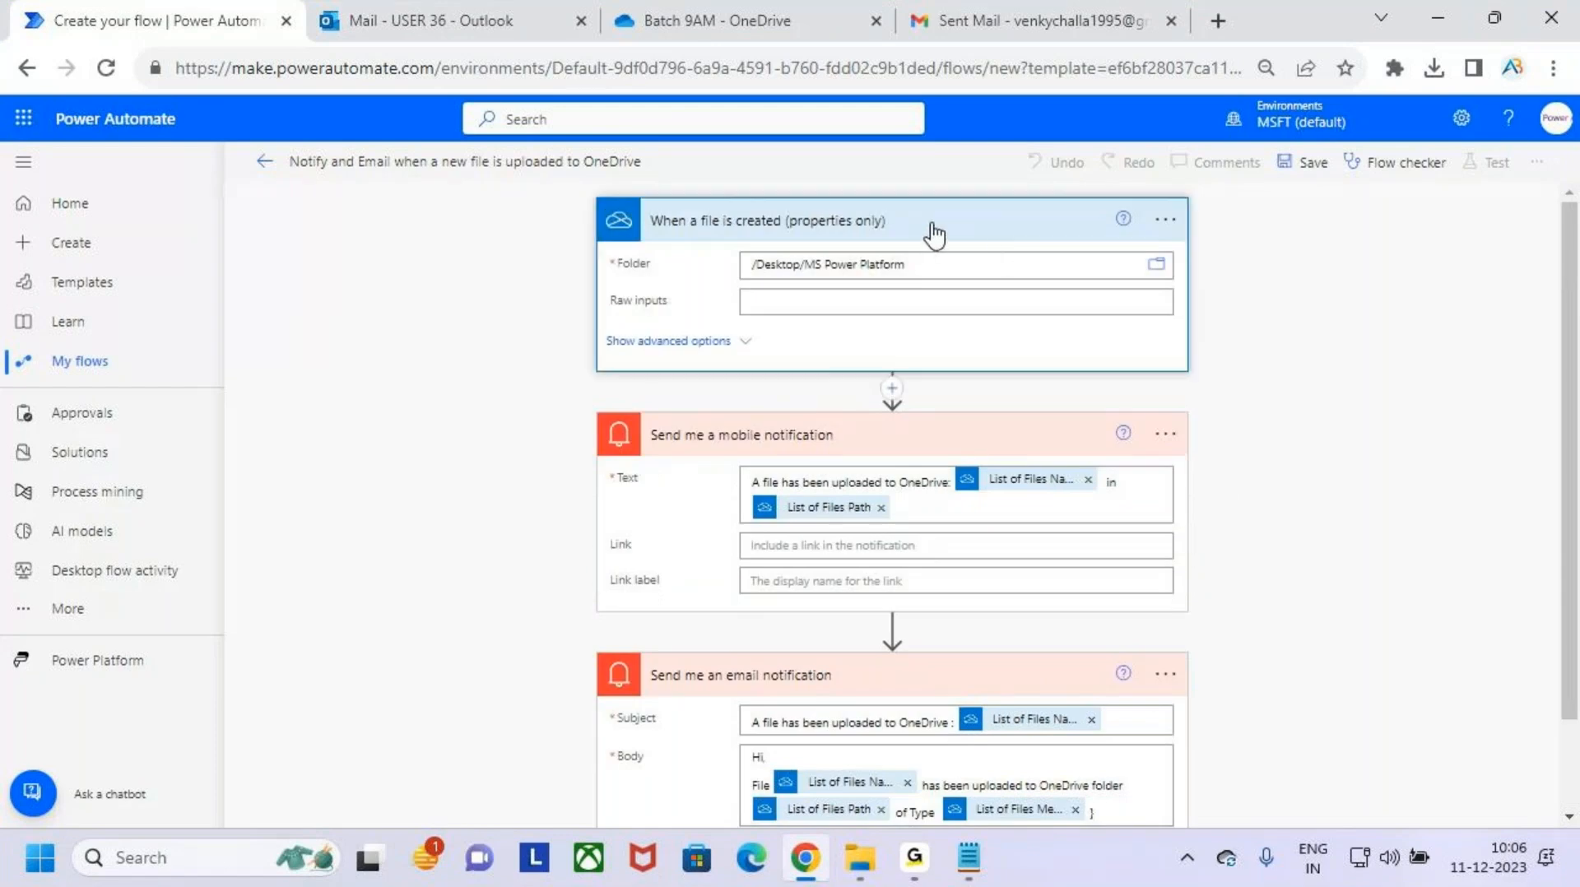
{"action": "left_click", "coordinate": [934, 236]}
{"action": "left_click", "coordinate": [952, 310]}
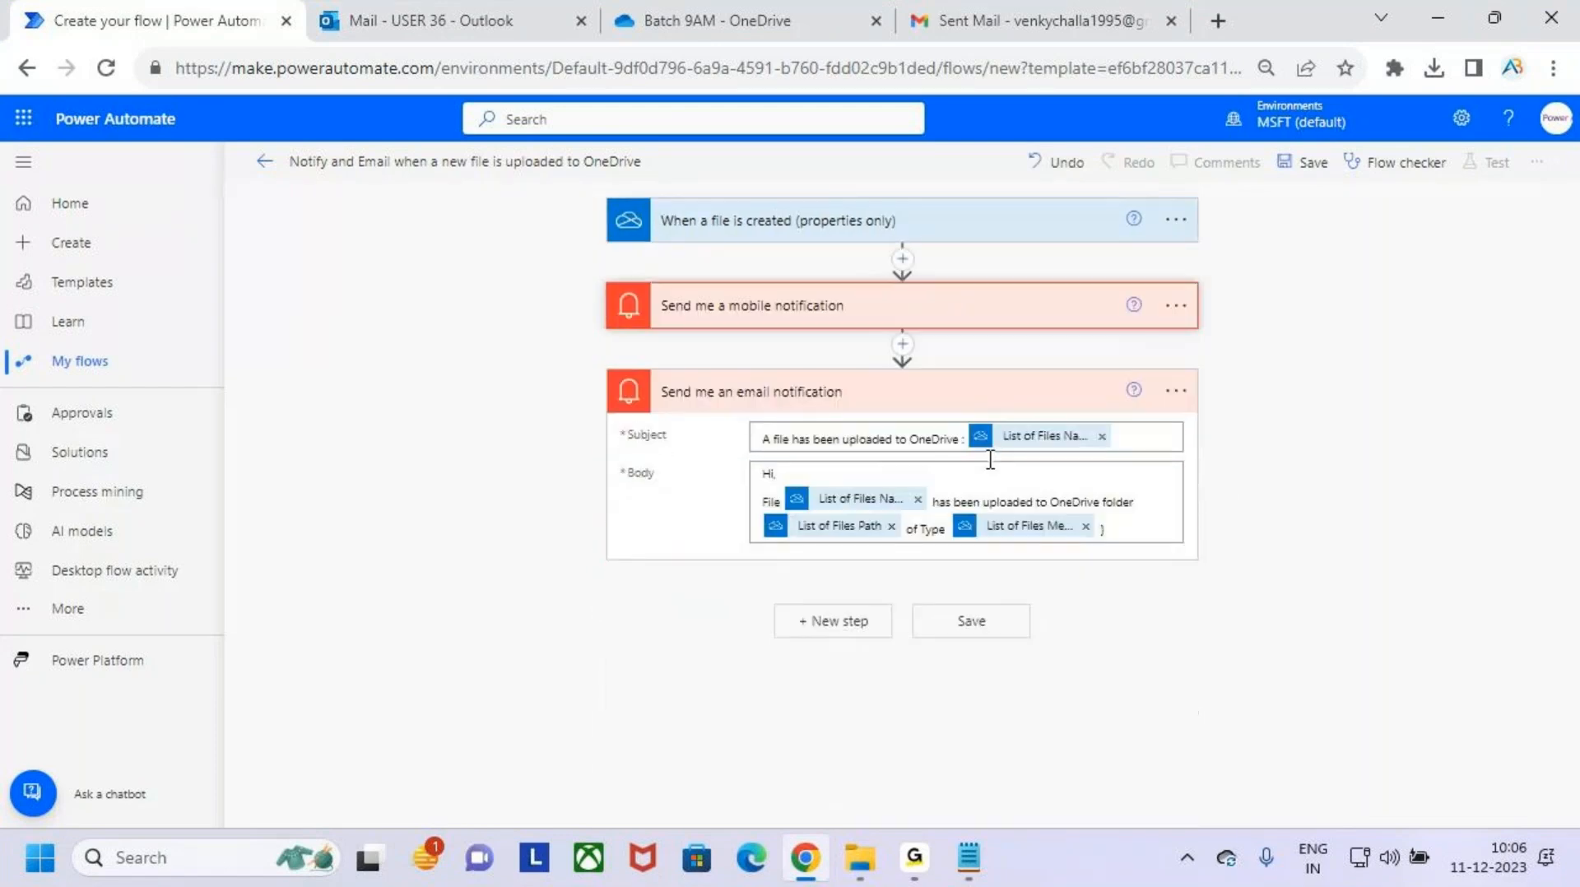
{"action": "left_click", "coordinate": [1009, 395]}
{"action": "left_click", "coordinate": [942, 228]}
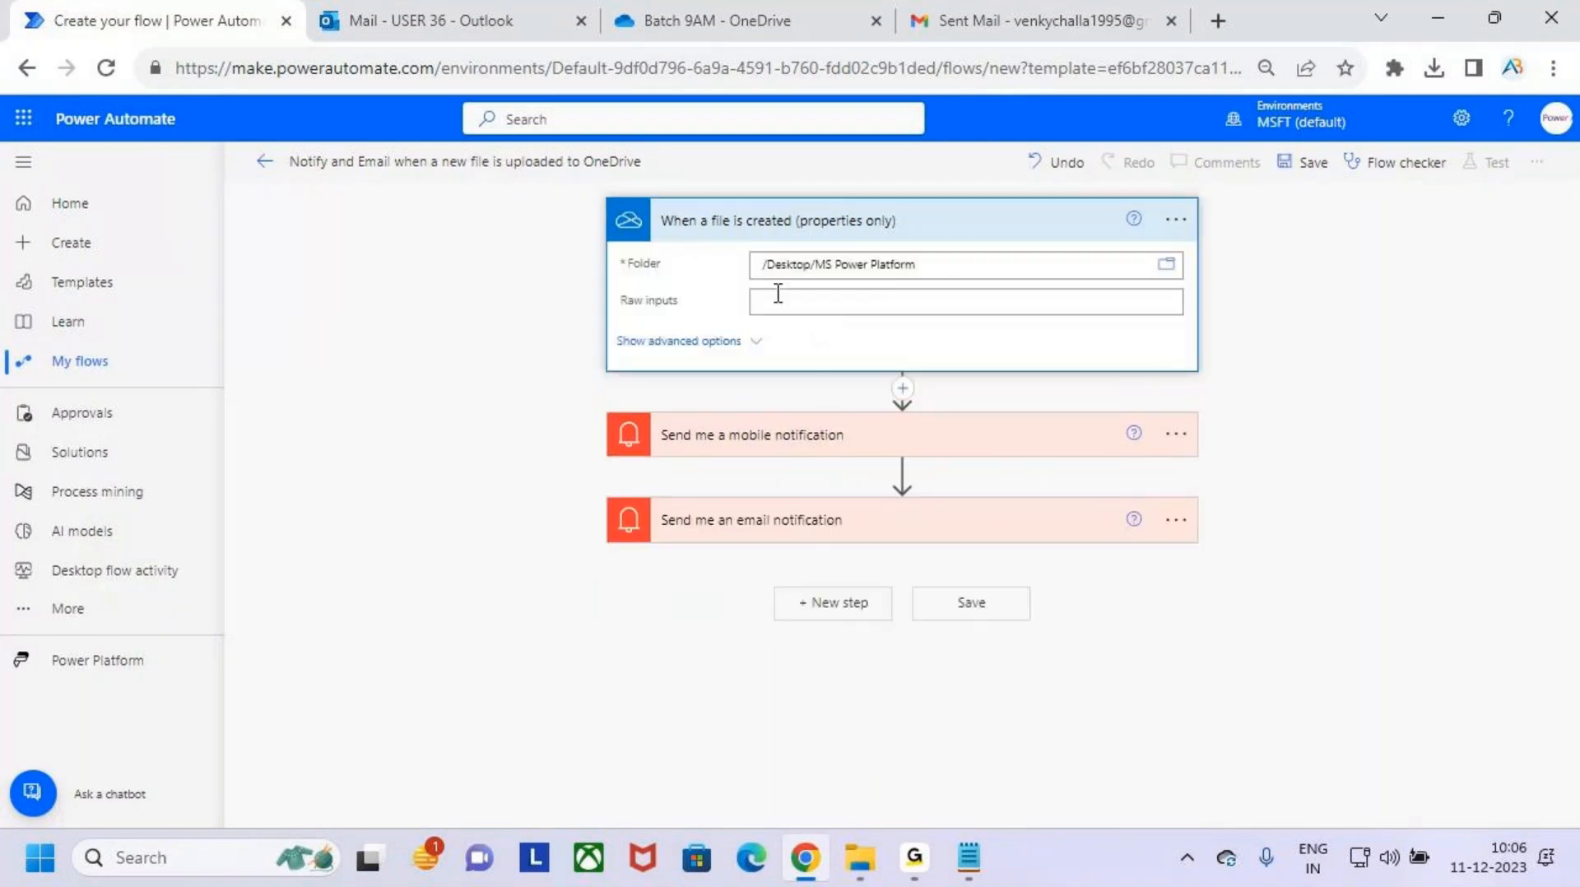
{"action": "left_click", "coordinate": [994, 227]}
{"action": "left_click", "coordinate": [1296, 162]}
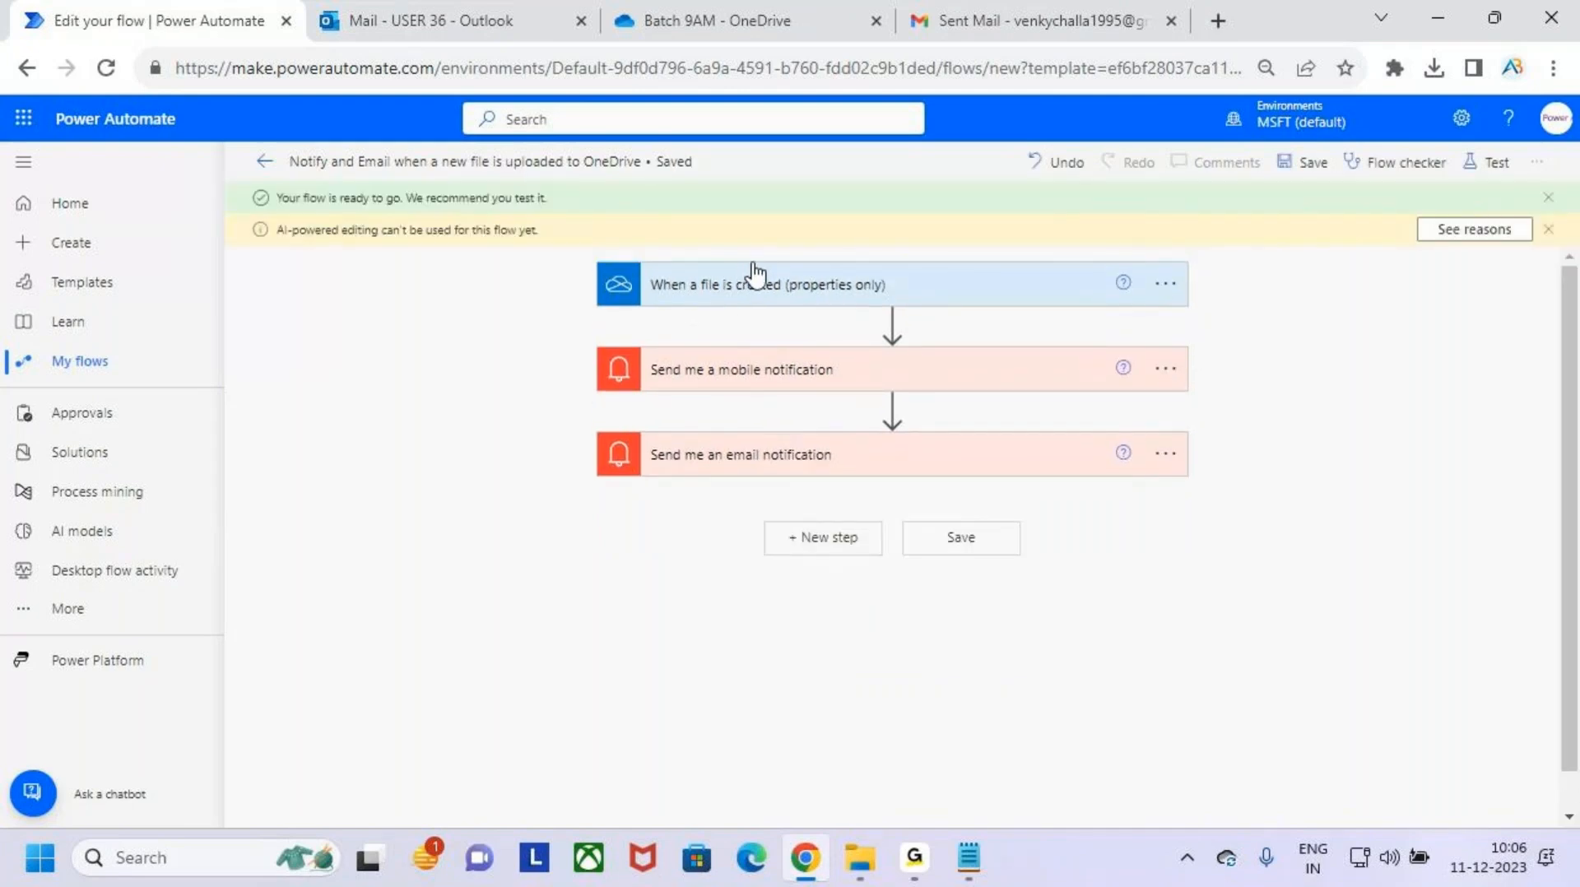
- Dismiss the AI-powered editing notice, mark the recommendation to test, and start a manual test of the flow
{"action": "left_click", "coordinate": [1546, 230]}
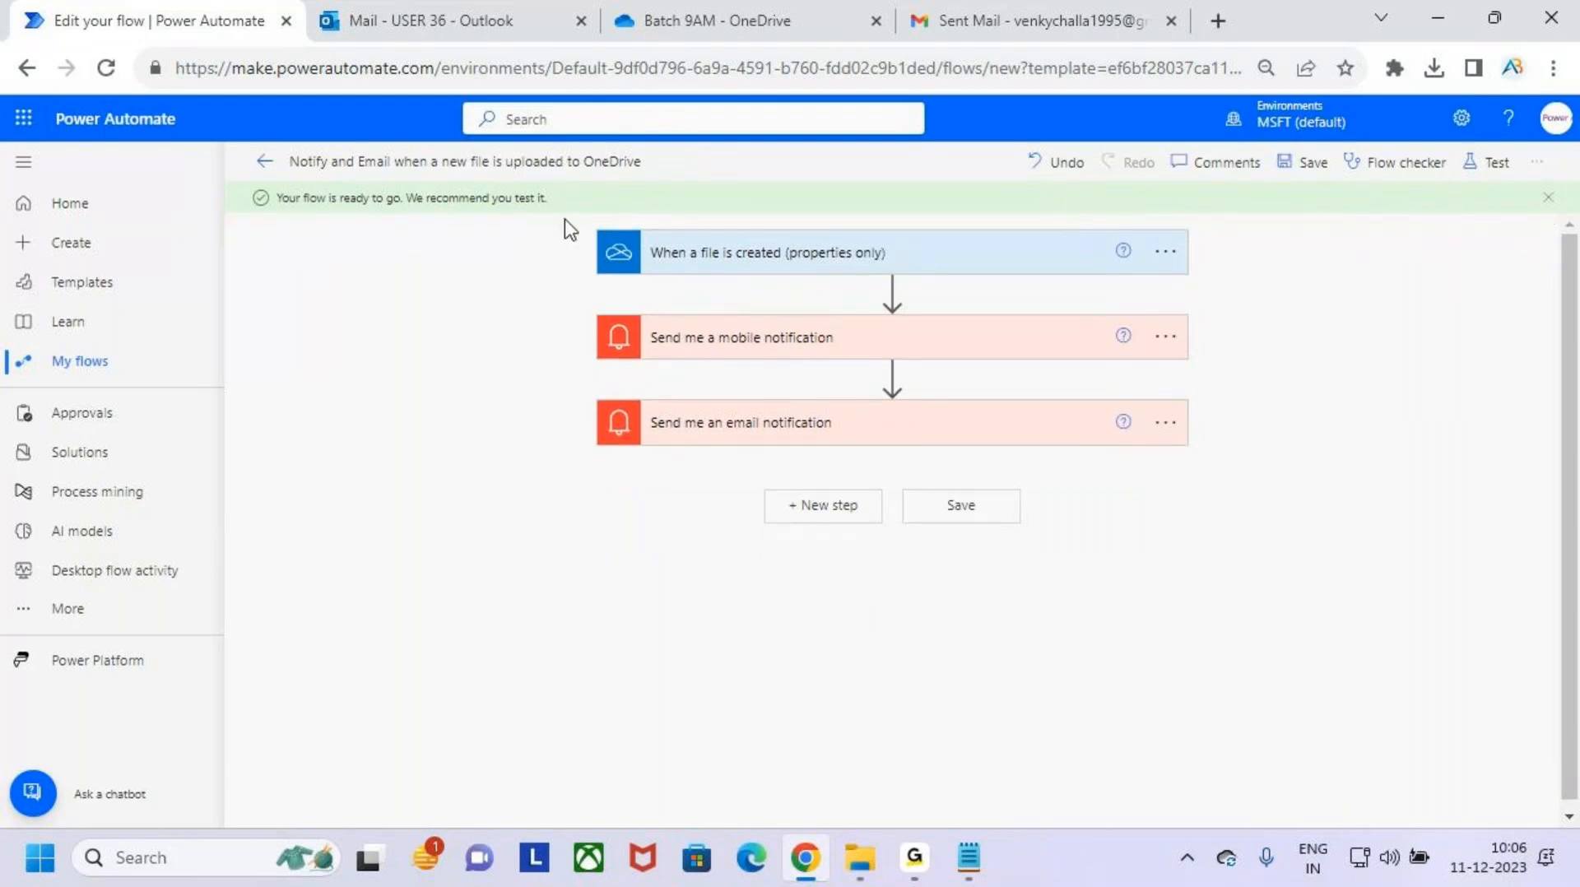
{"action": "left_click_drag", "start_coordinate": [502, 220], "coordinate": [572, 222]}
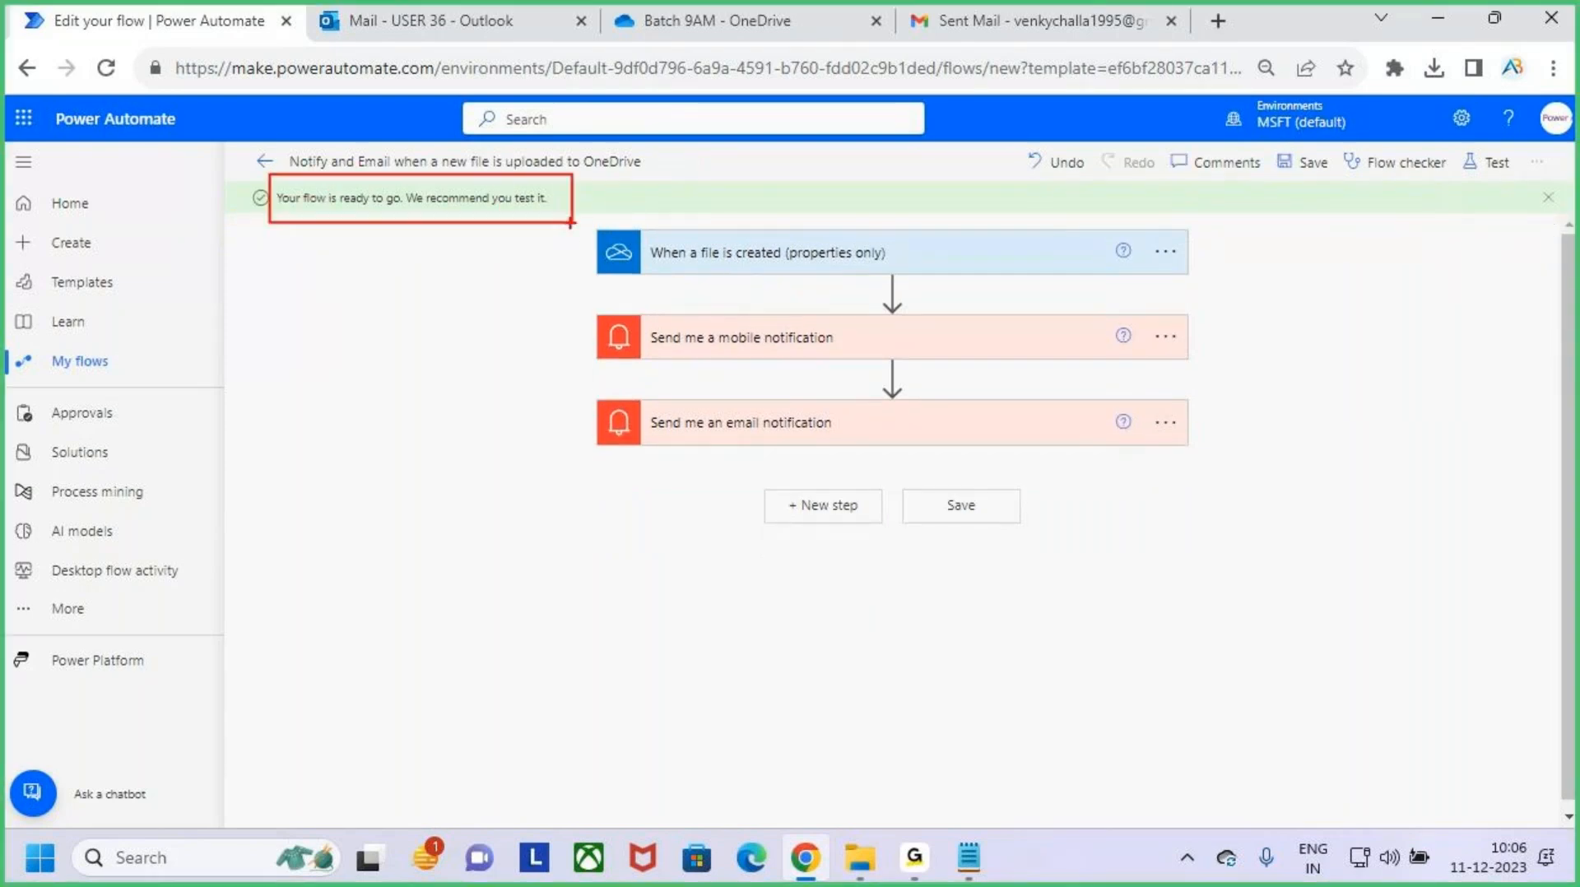
{"action": "mouse_move", "coordinate": [446, 142]}
{"action": "left_mouse_down"}
{"action": "mouse_move", "coordinate": [459, 181]}
{"action": "mouse_move", "coordinate": [470, 128]}
{"action": "left_mouse_up"}
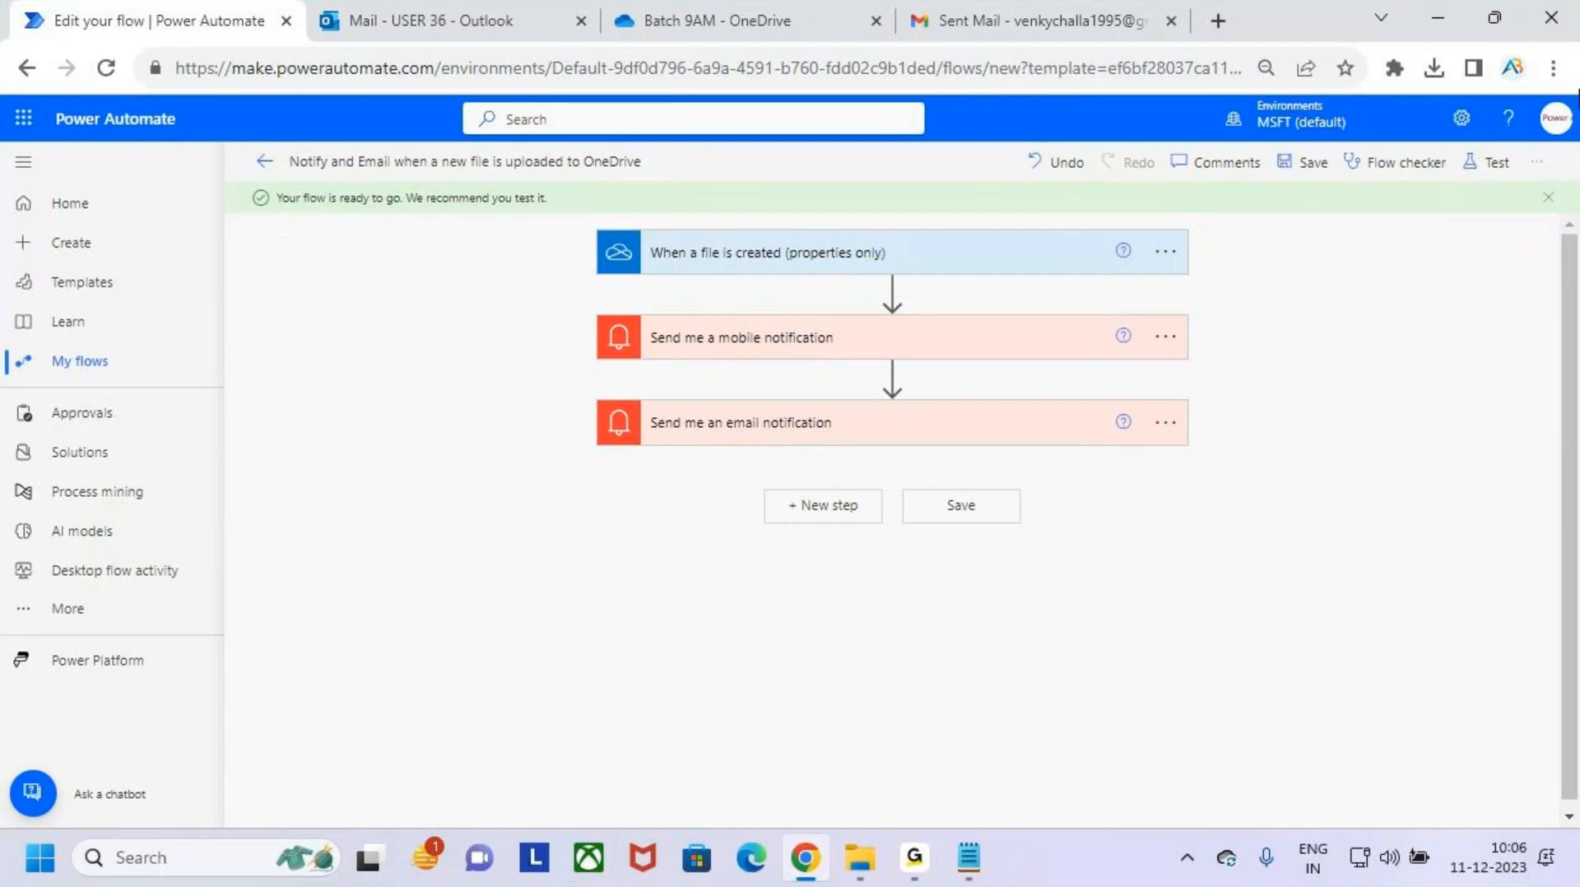
{"action": "left_click", "coordinate": [1514, 166]}
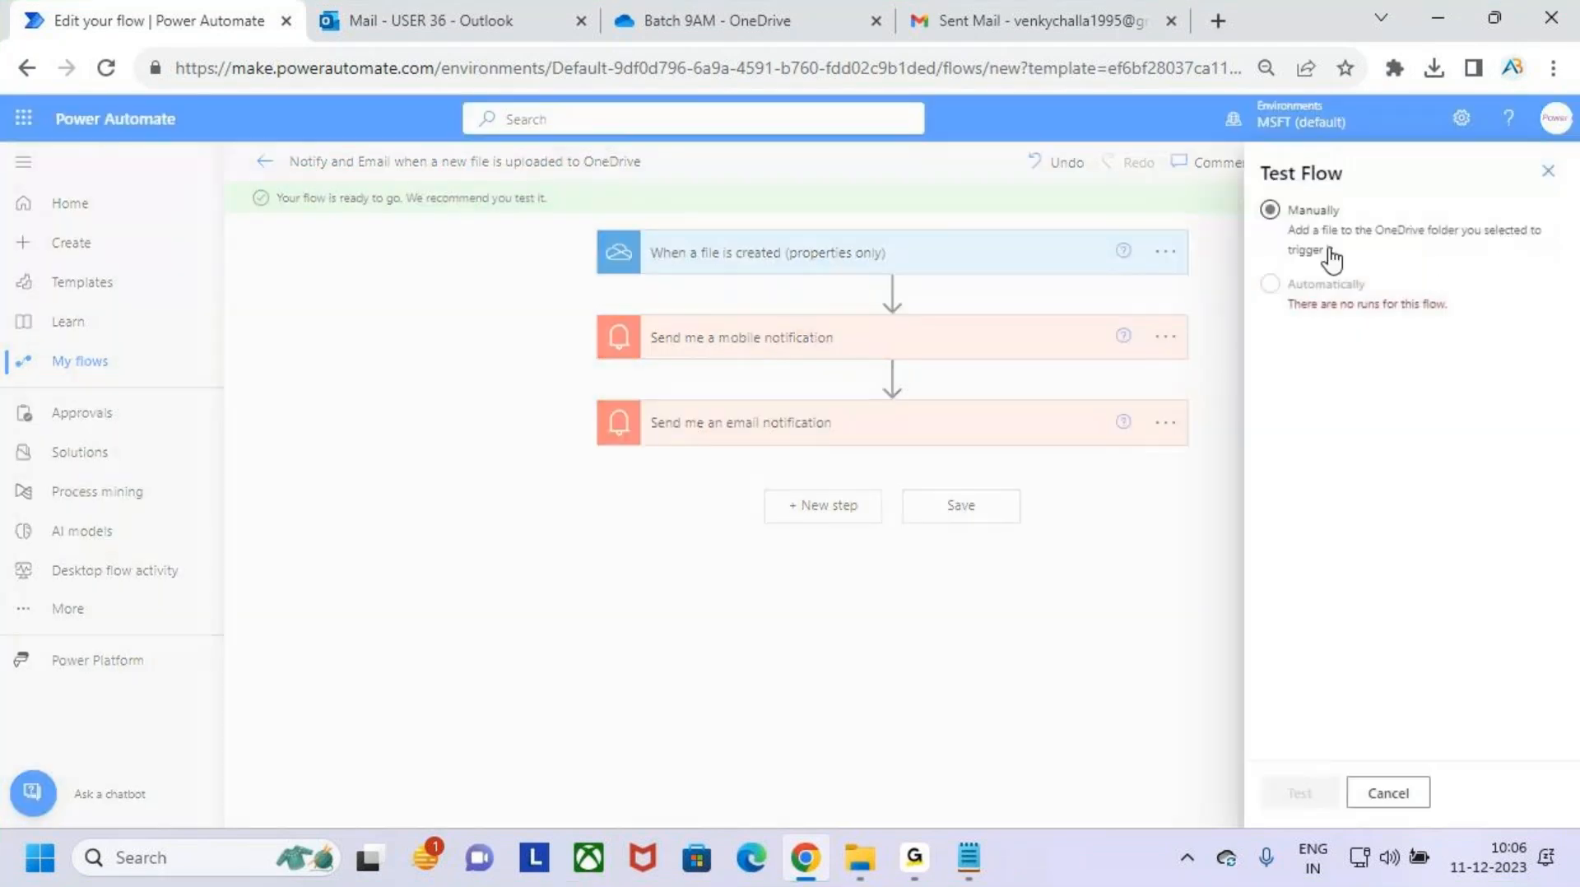
{"action": "left_click", "coordinate": [1269, 211]}
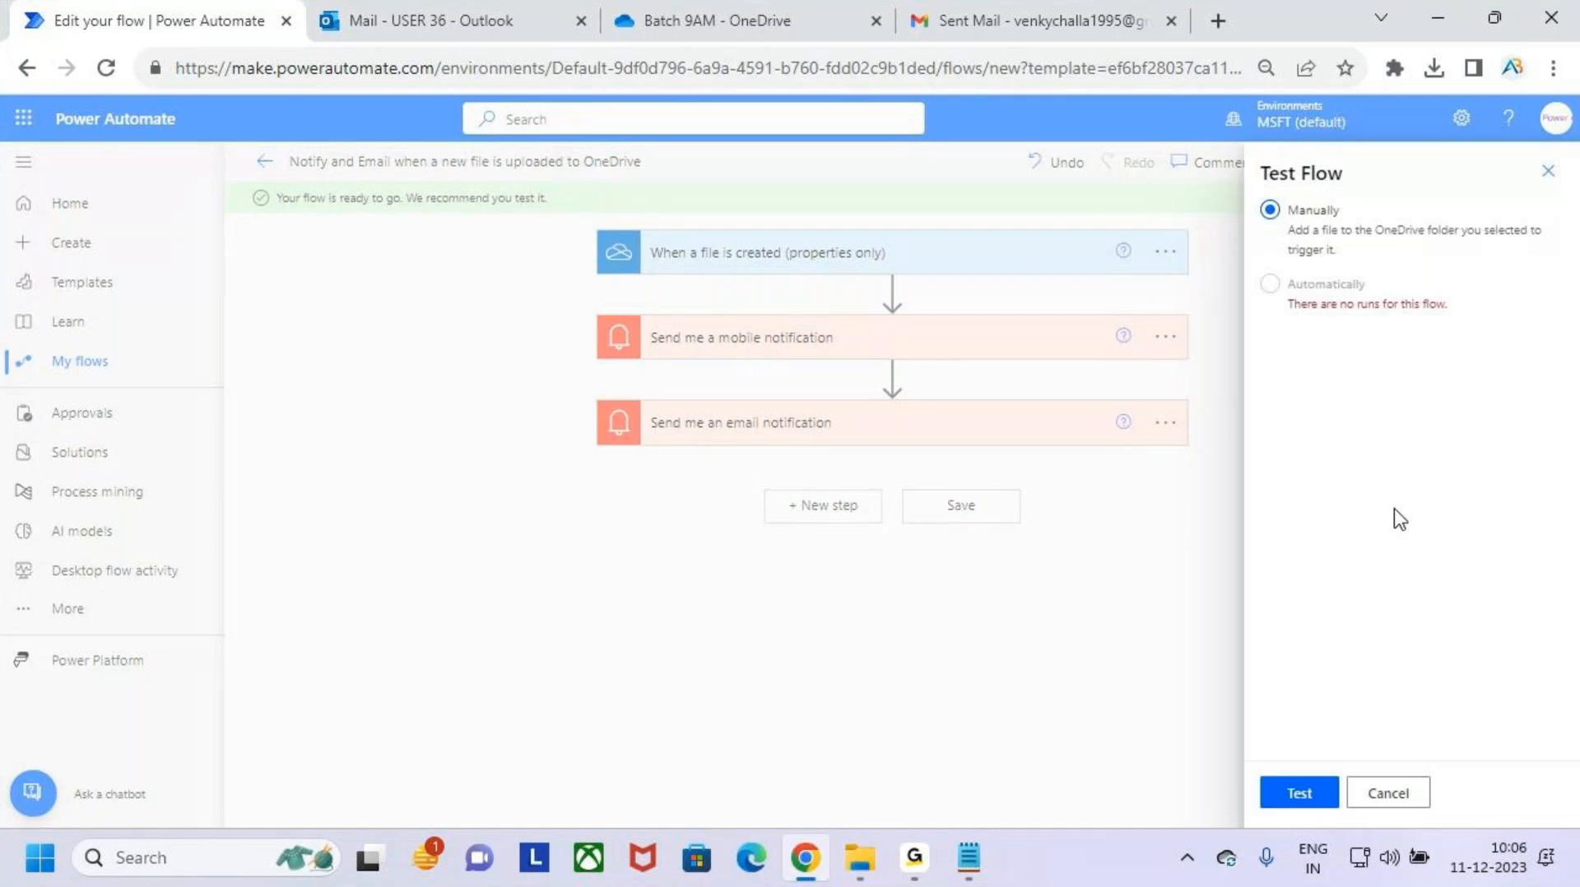
{"action": "left_click", "coordinate": [1308, 802]}
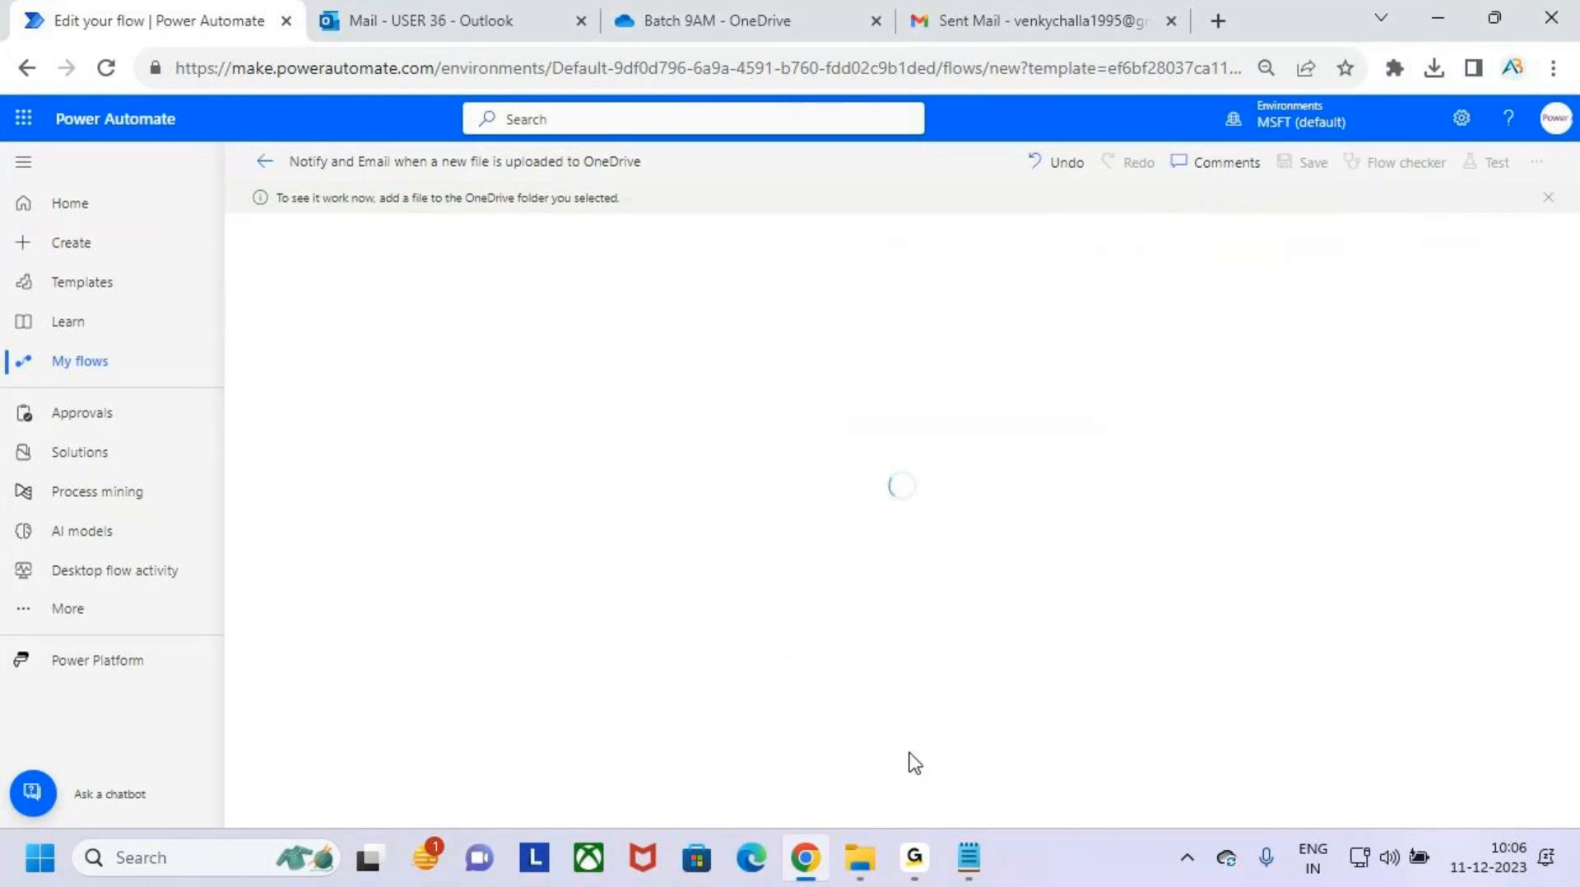
- Switch to File Explorer and check the contents of the synced MS Power Platform folder
{"action": "left_click", "coordinate": [859, 857]}
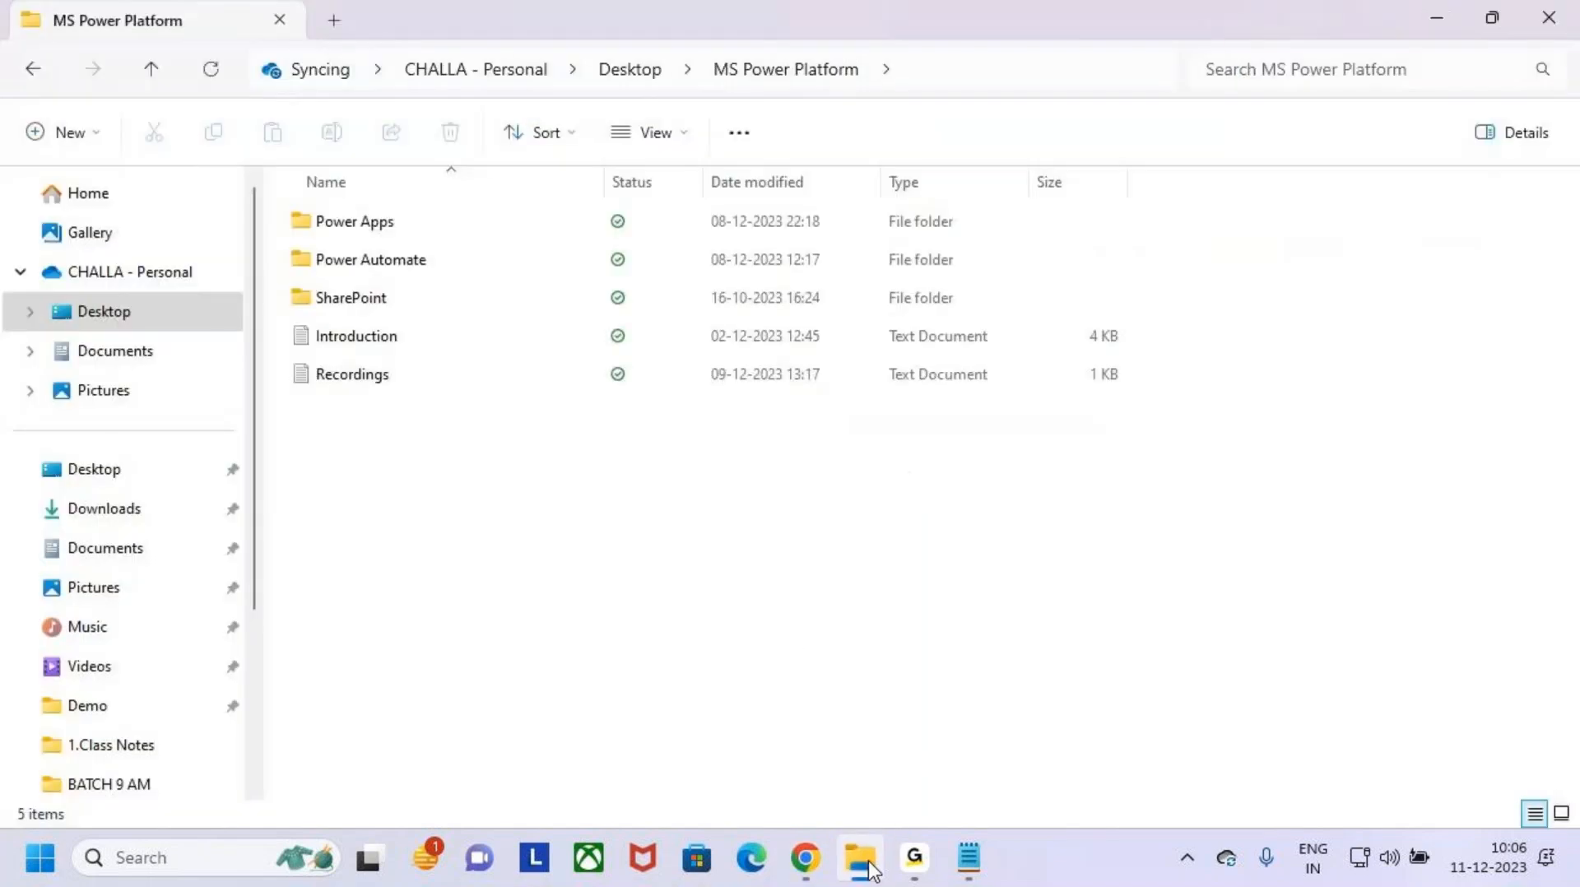
{"action": "left_click", "coordinate": [176, 306]}
{"action": "left_click", "coordinate": [362, 298]}
{"action": "double_click", "coordinate": [365, 337]}
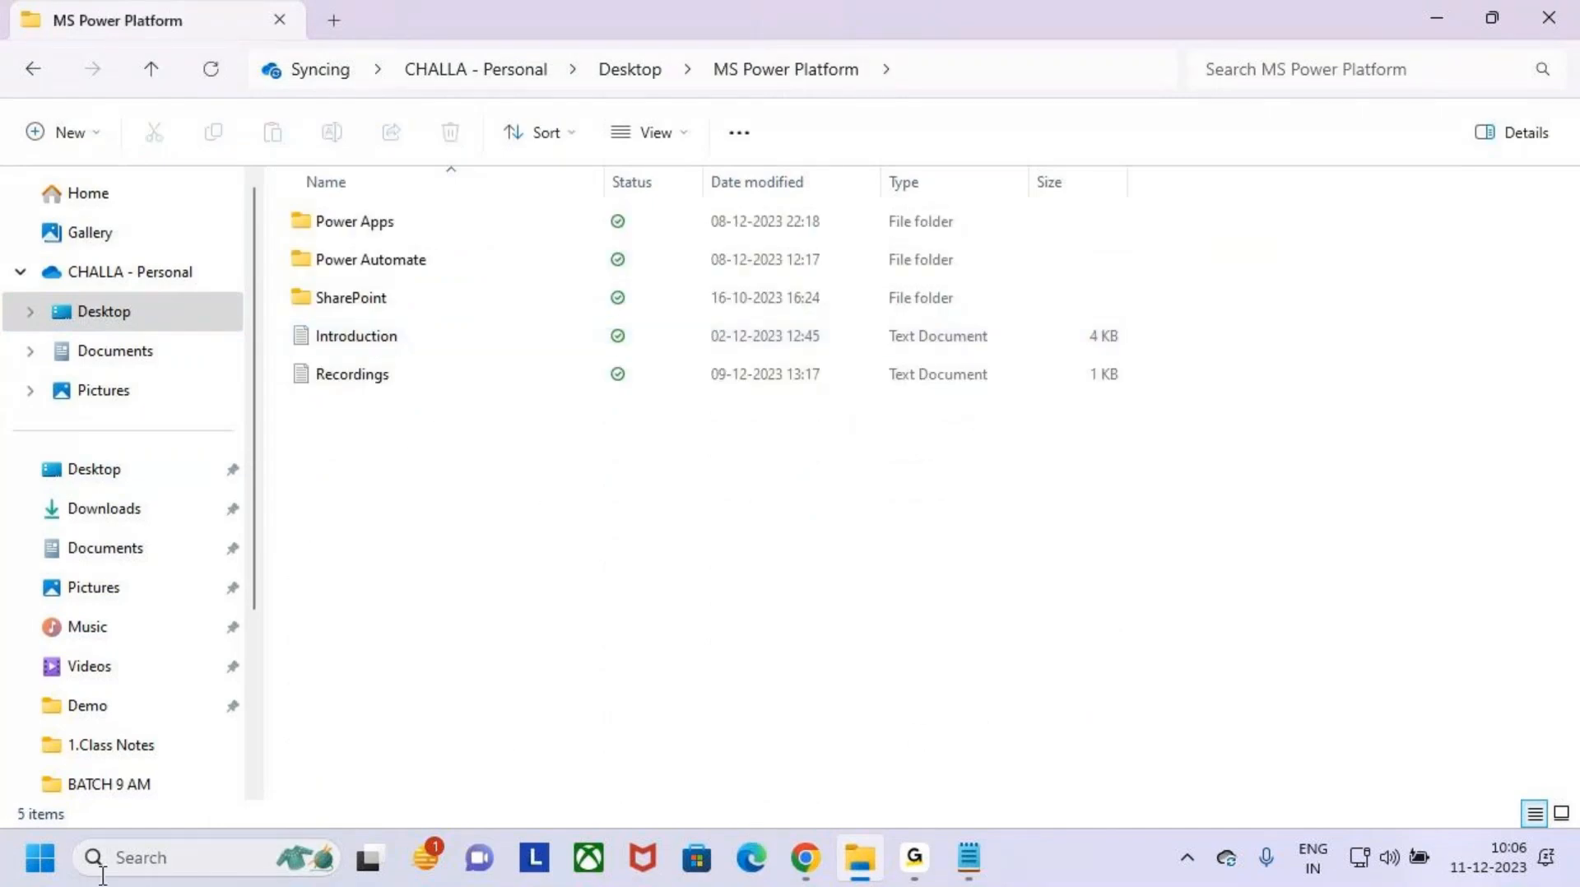
- Switch to Notepad and save the notes as the text document Power Automate User Interface (UI) in the MS Power Platform folder
{"action": "left_click", "coordinate": [968, 858]}
{"action": "scroll", "coordinate": [557, 348], "scroll_direction": "up", "scroll_amount": 18}
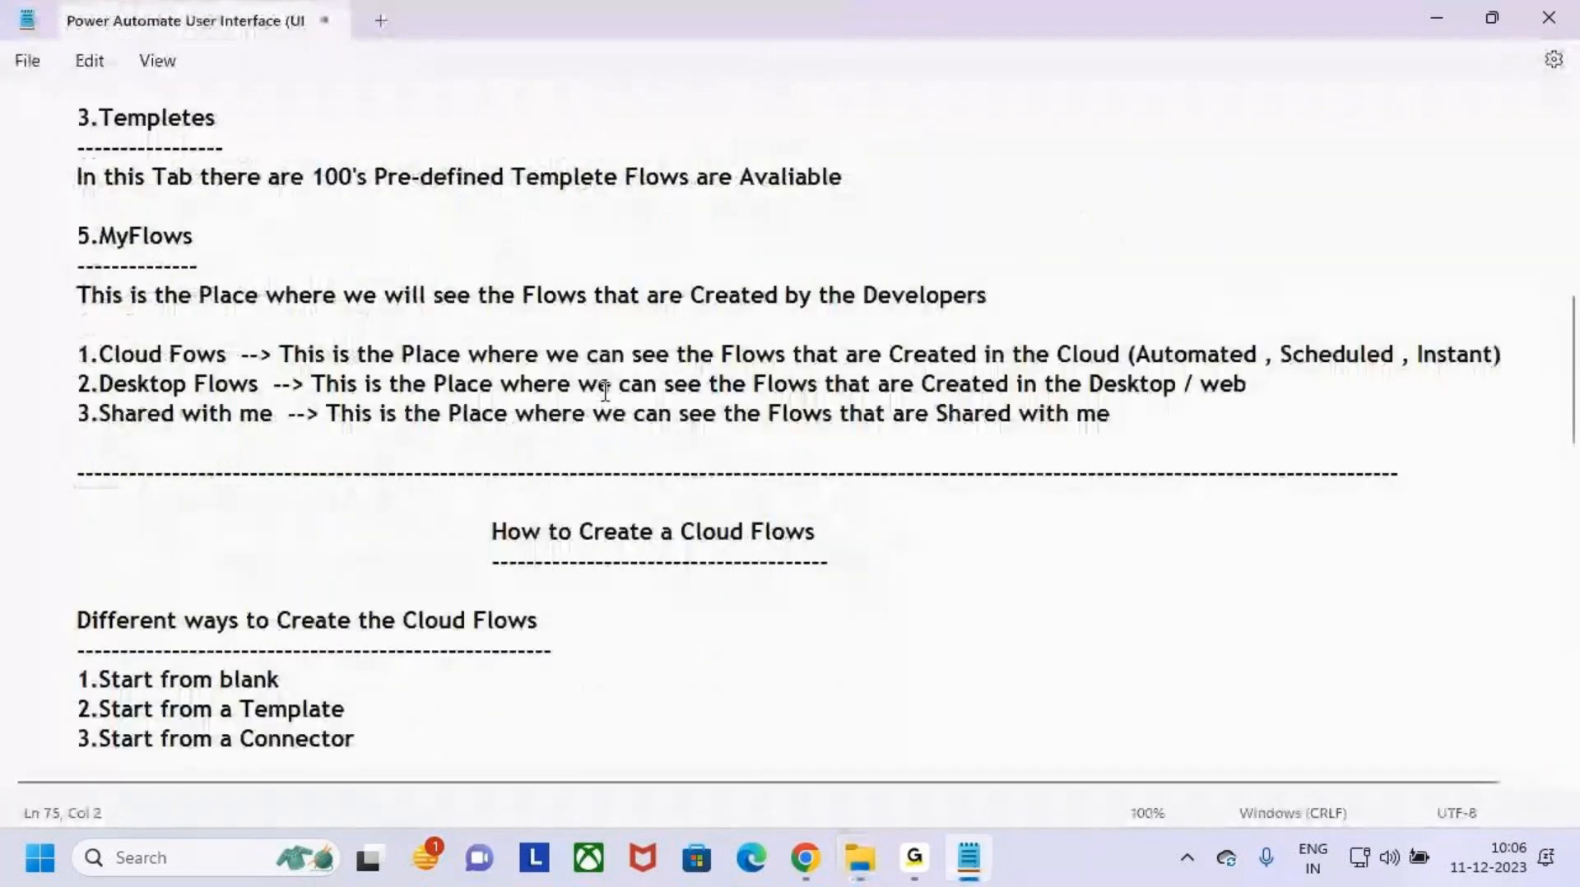
{"action": "left_click", "coordinate": [490, 298]}
{"action": "key", "text": "ctrl+s"}
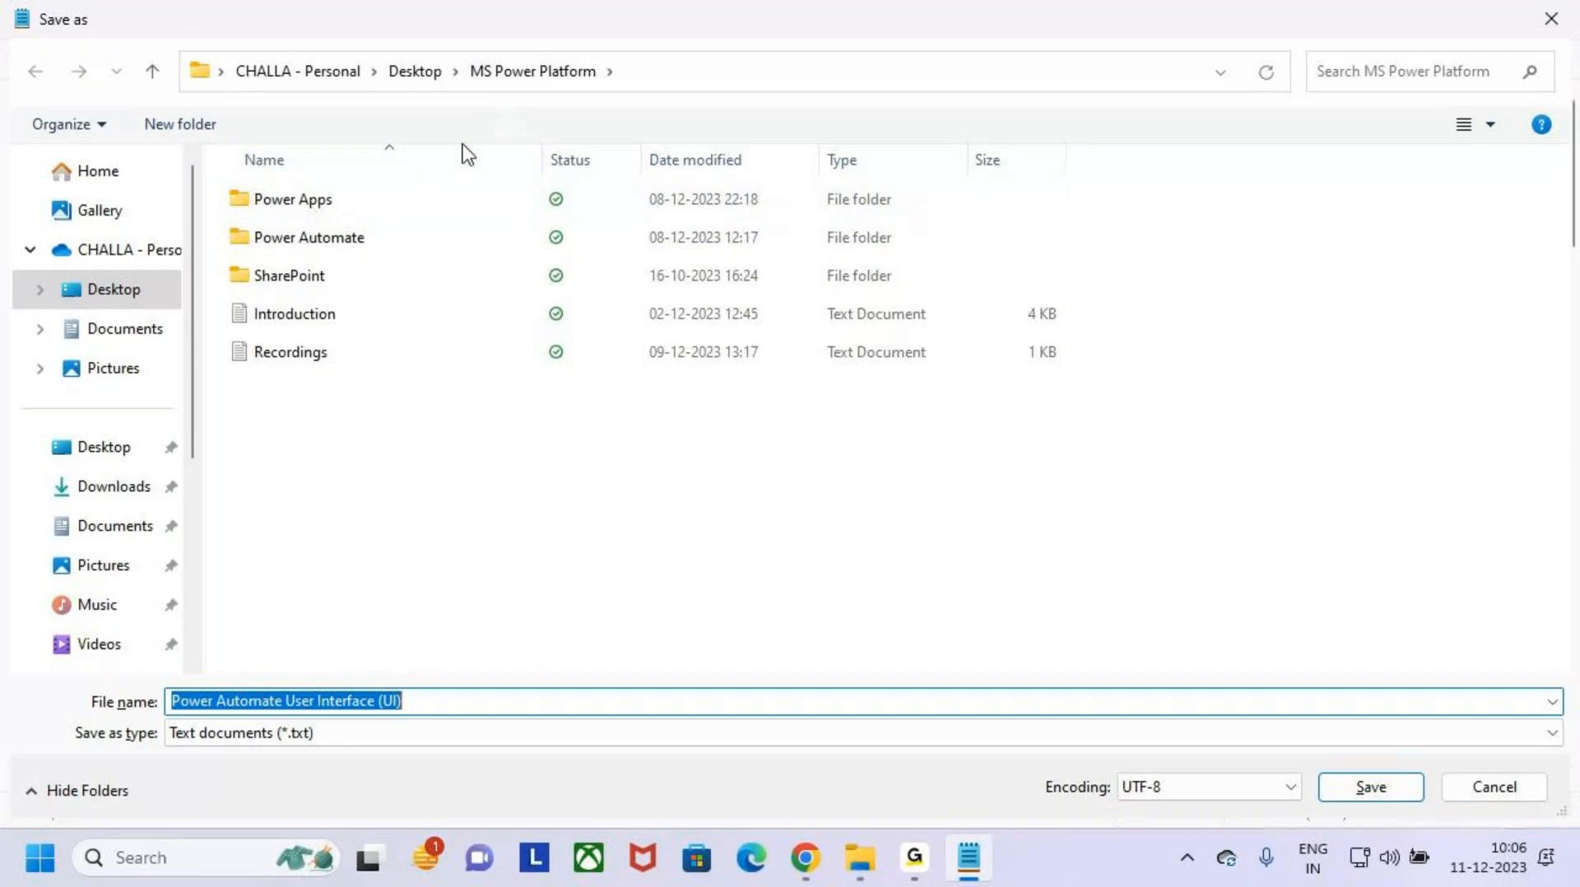
{"action": "key", "text": "ctrl+2"}
{"action": "left_click_drag", "start_coordinate": [455, 41], "coordinate": [639, 90]}
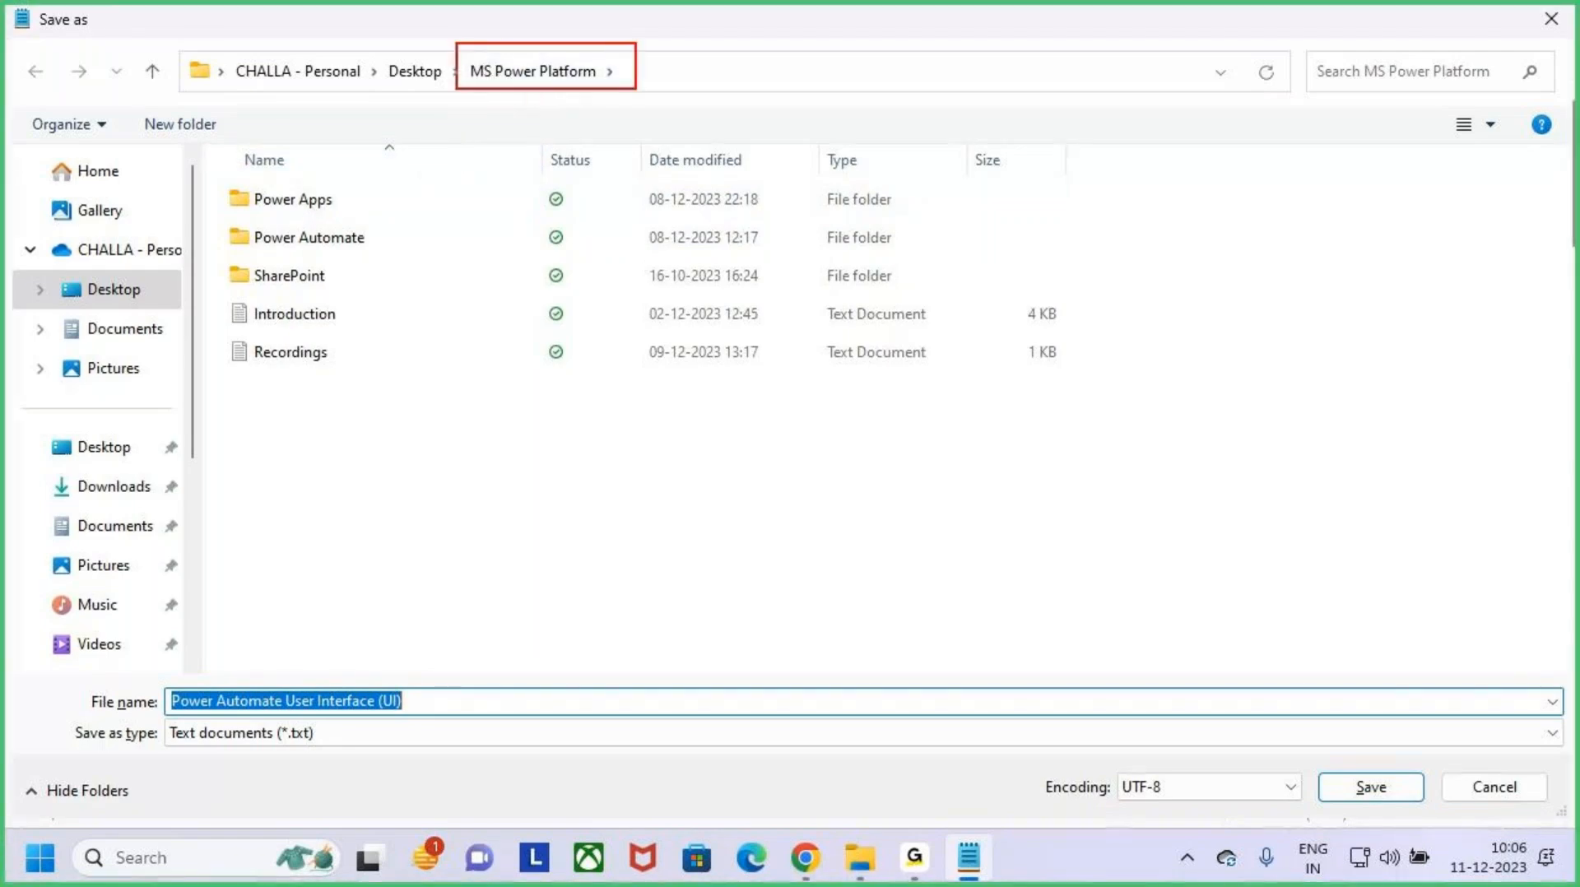
{"action": "key", "text": "Escape"}
{"action": "left_click", "coordinate": [437, 703]}
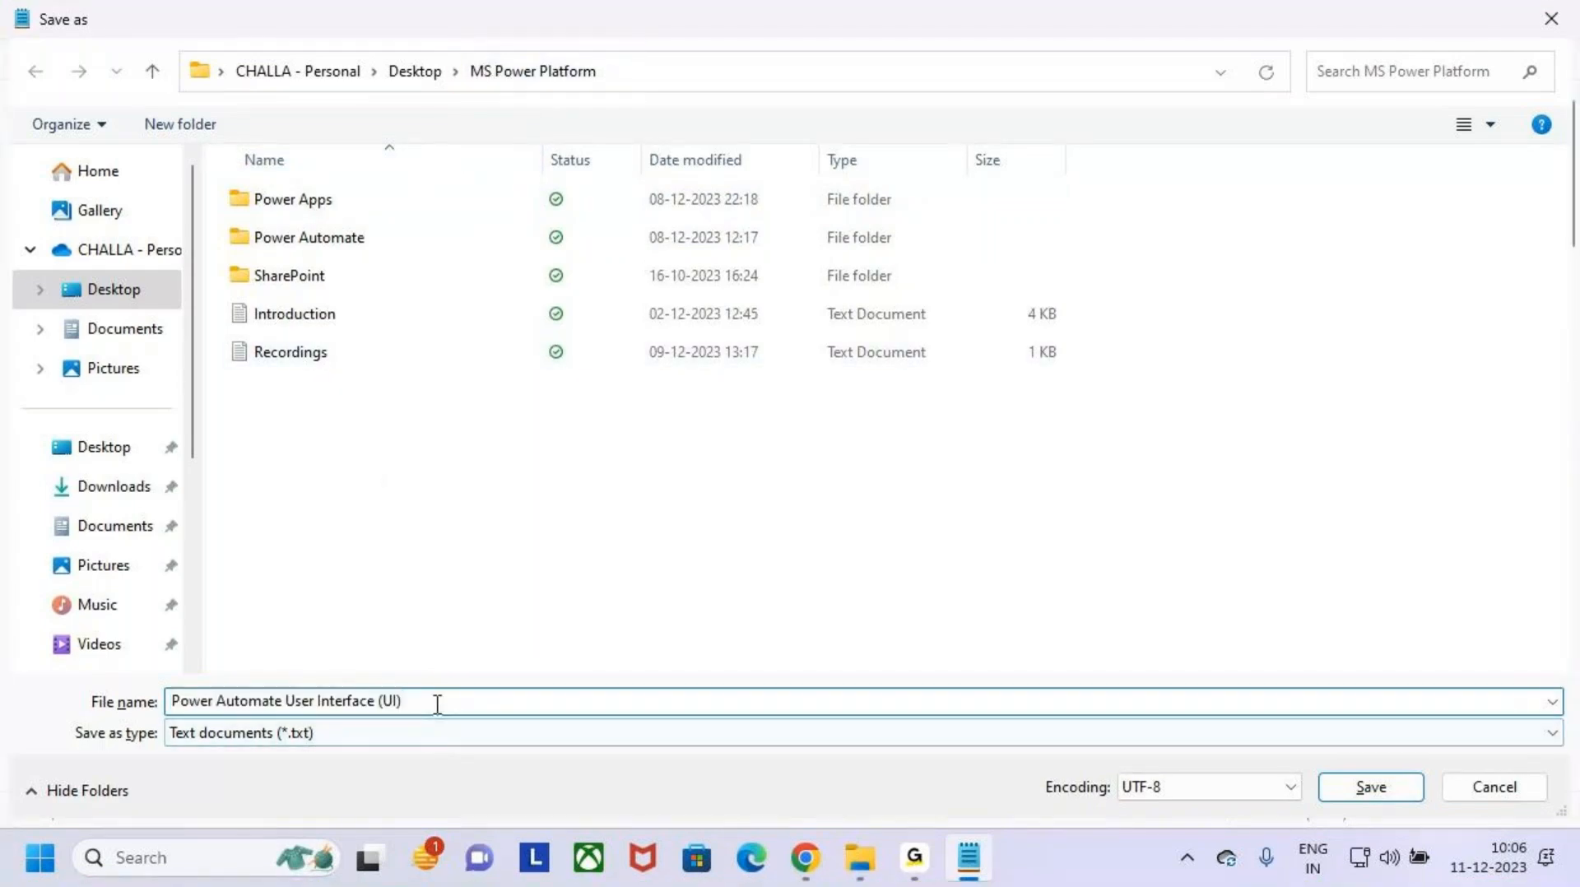
{"action": "left_click_drag", "start_coordinate": [423, 700], "coordinate": [133, 708]}
{"action": "left_click", "coordinate": [460, 702]}
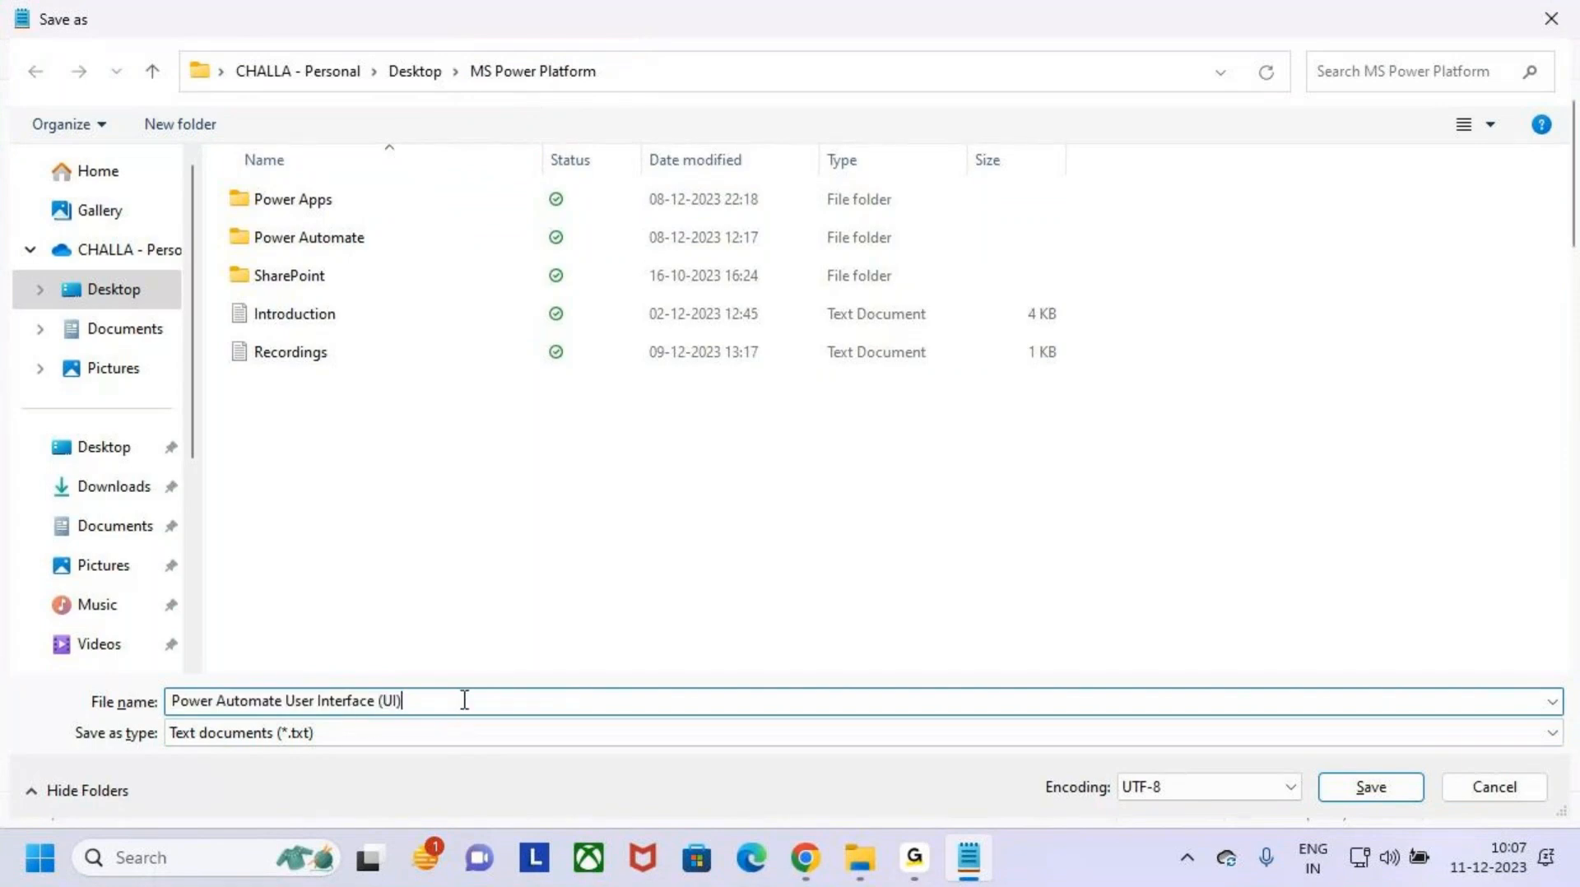
{"action": "left_click", "coordinate": [1368, 792]}
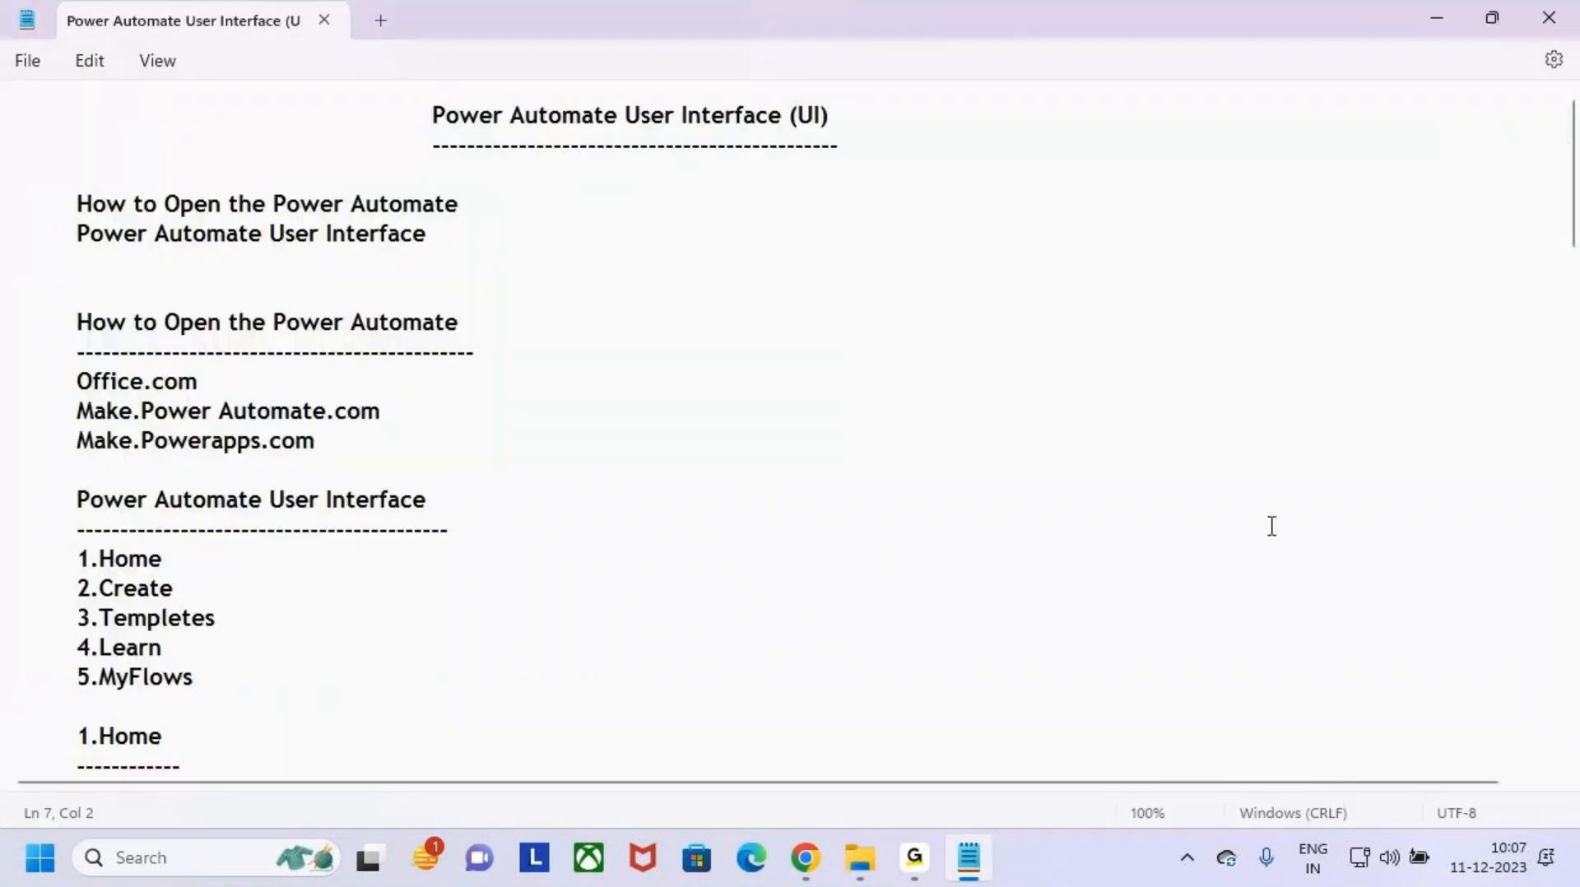
- Return to File Explorer and mark the newly saved Power Automate User Interface (UI) document in the MS Power Platform folder
{"action": "left_click", "coordinate": [860, 858]}
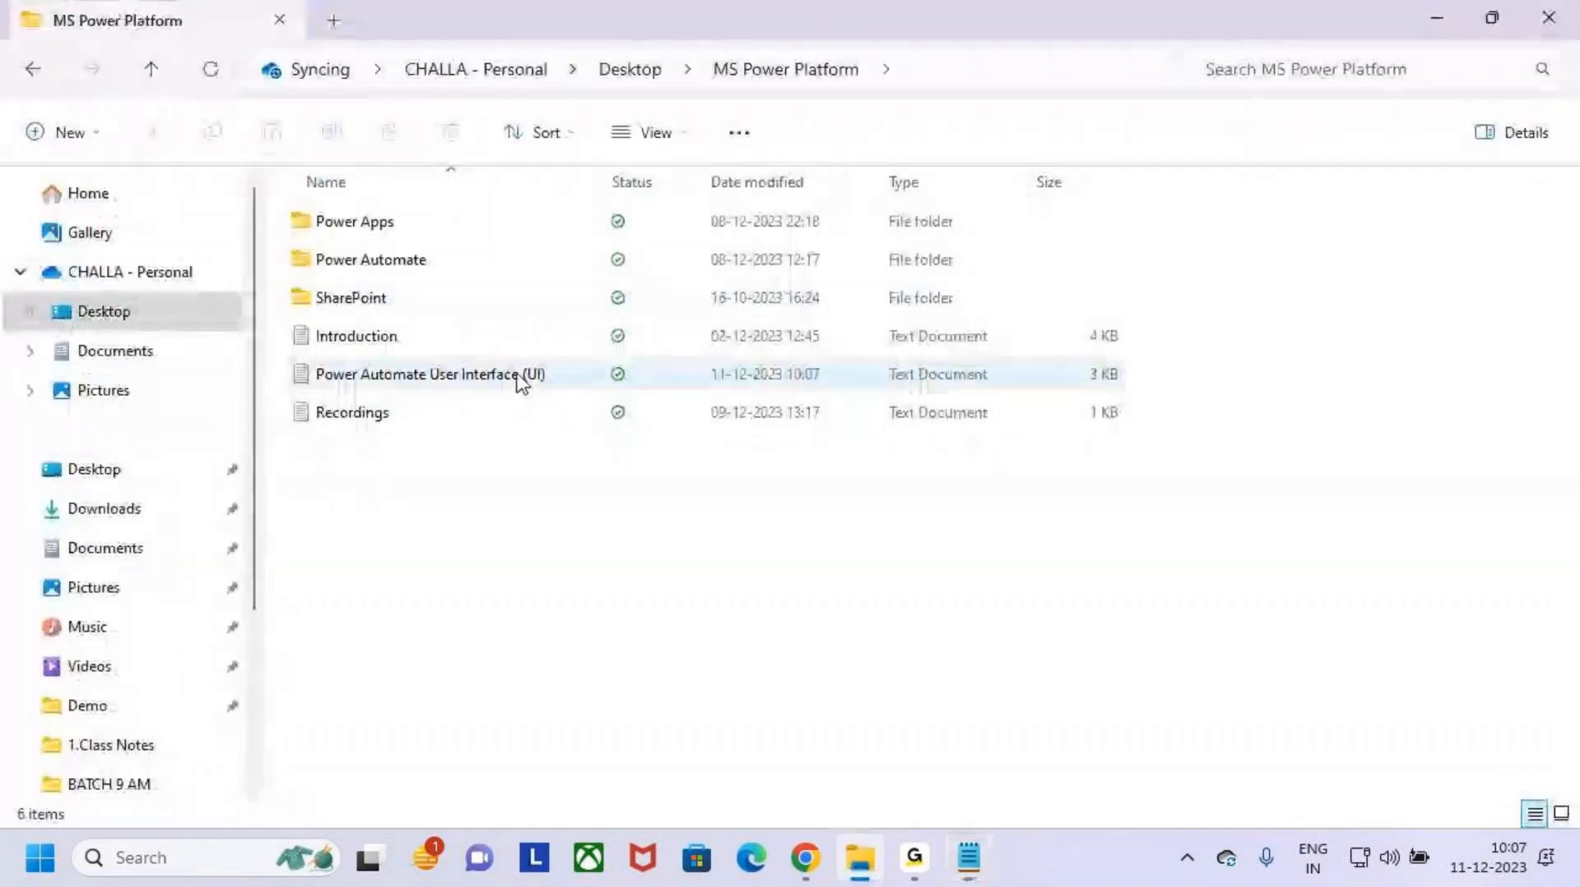
{"action": "key", "text": "ctrl+2"}
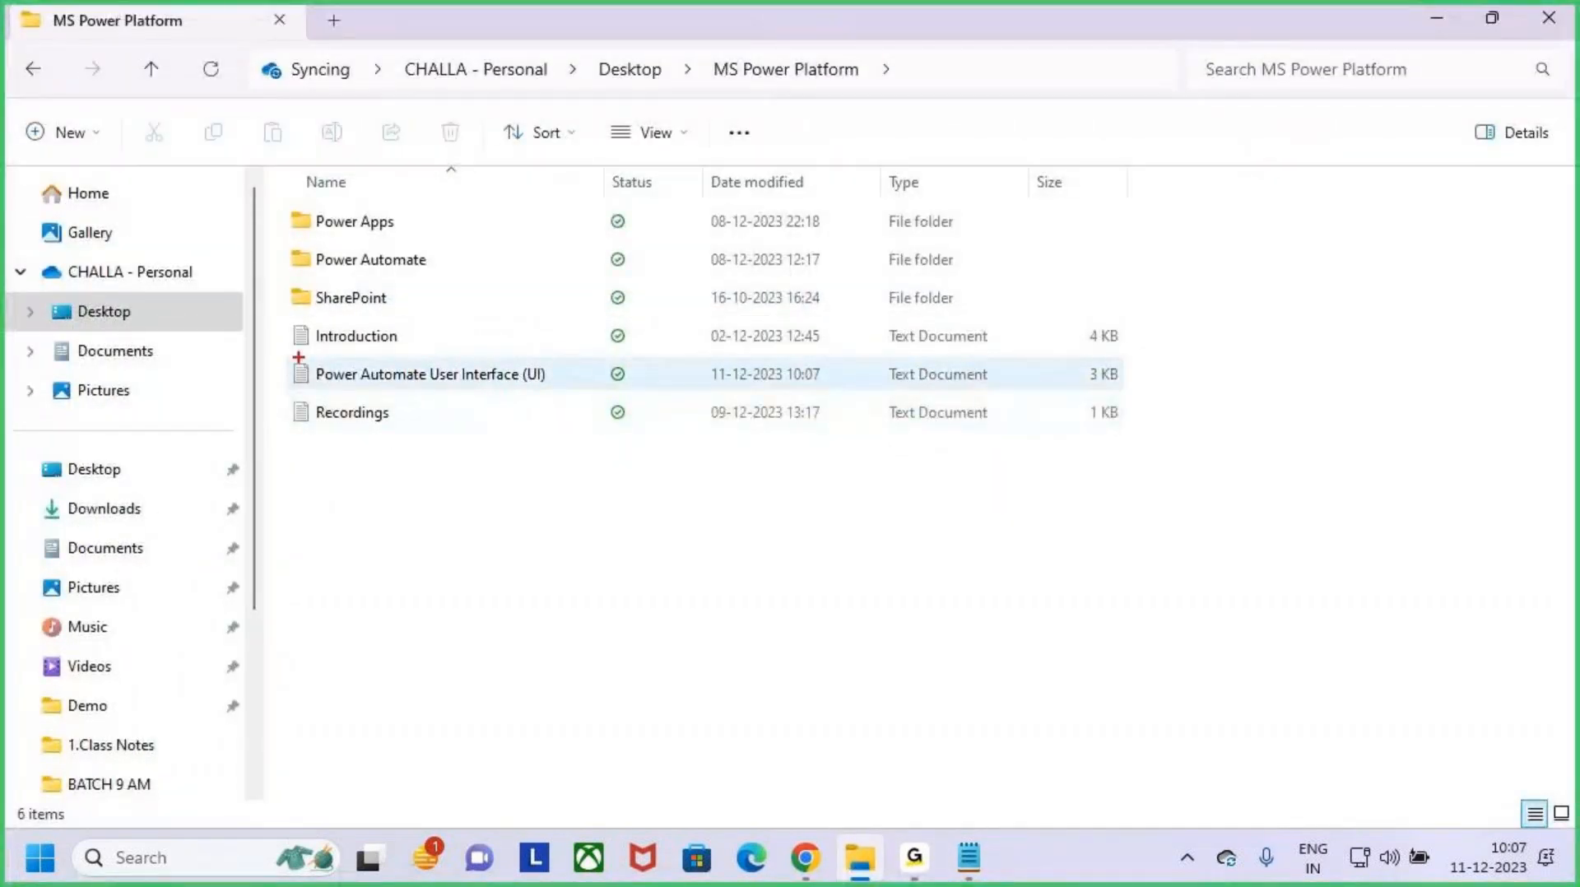
{"action": "left_click_drag", "start_coordinate": [299, 357], "coordinate": [579, 410]}
{"action": "left_click_drag", "start_coordinate": [496, 338], "coordinate": [477, 362]}
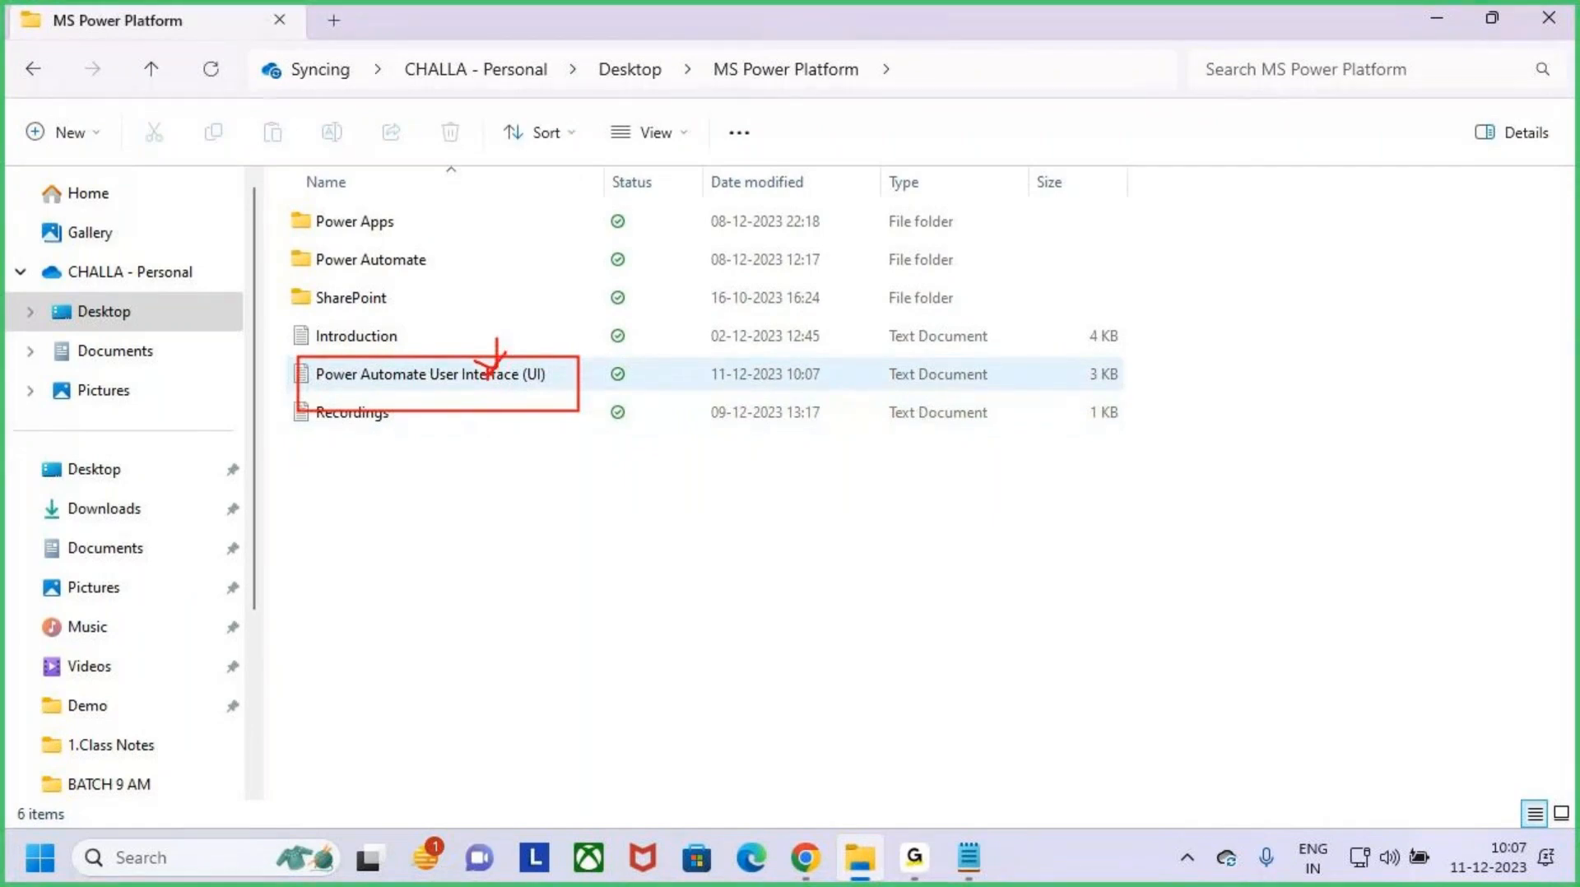
{"action": "key", "text": "Escape"}
- Switch back to Power Automate in Chrome and mark the run status message of the tested flow
{"action": "left_click", "coordinate": [805, 860]}
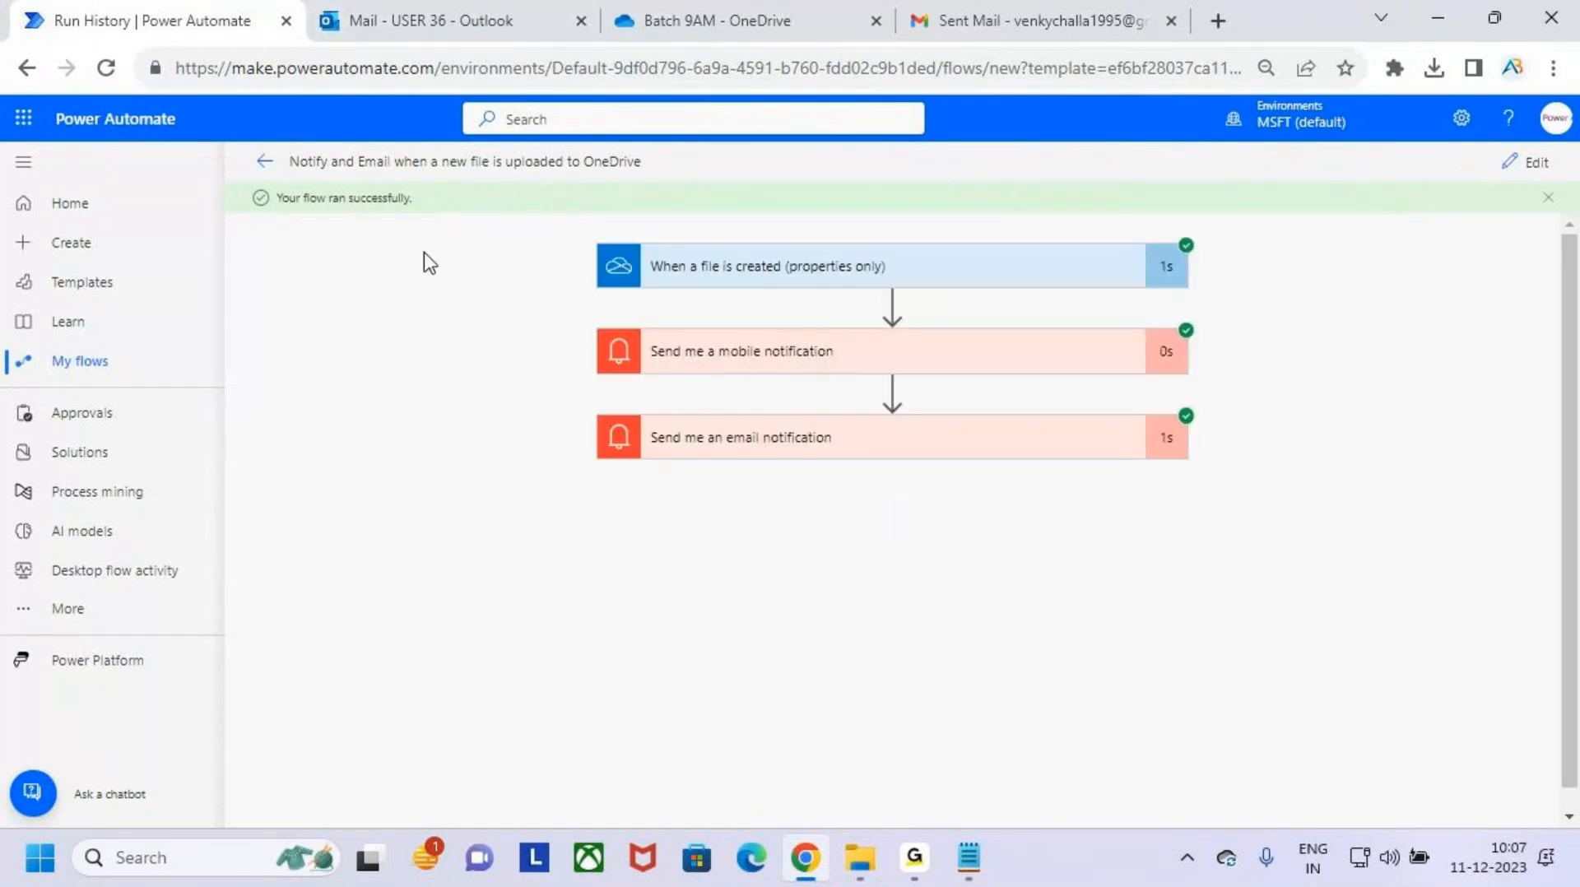
{"action": "key", "text": "ctrl+2"}
{"action": "left_click_drag", "start_coordinate": [265, 171], "coordinate": [428, 215]}
{"action": "left_click_drag", "start_coordinate": [343, 140], "coordinate": [359, 179]}
{"action": "key", "text": "Escape"}
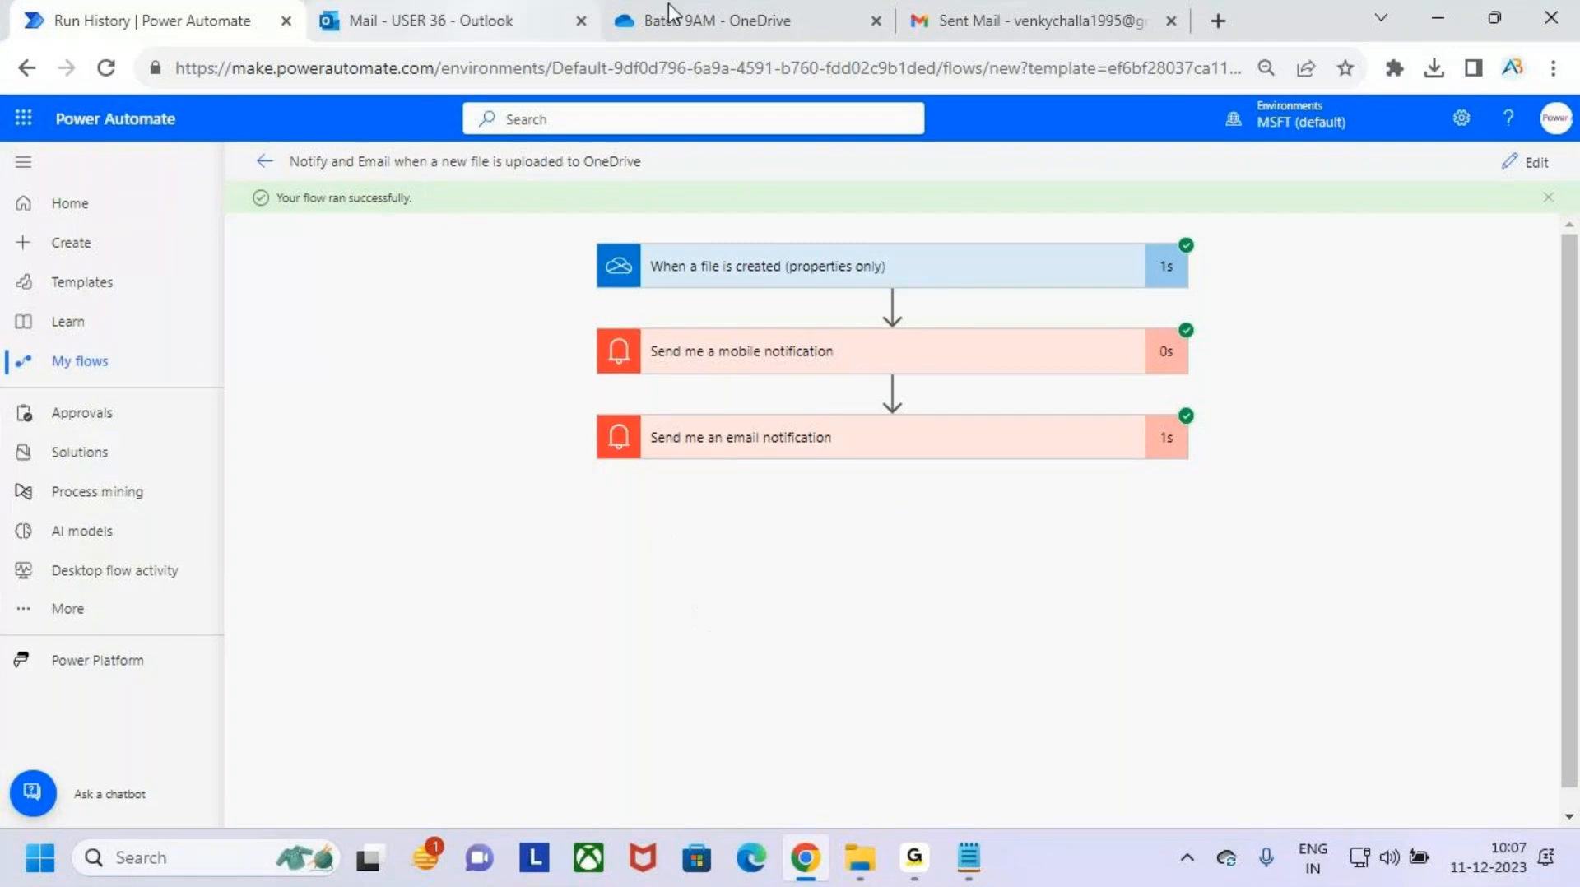
- Reload the Gmail page, switch to Outlook and open the new Microsoft Power Automate email in the inbox
{"action": "left_click", "coordinate": [1043, 8]}
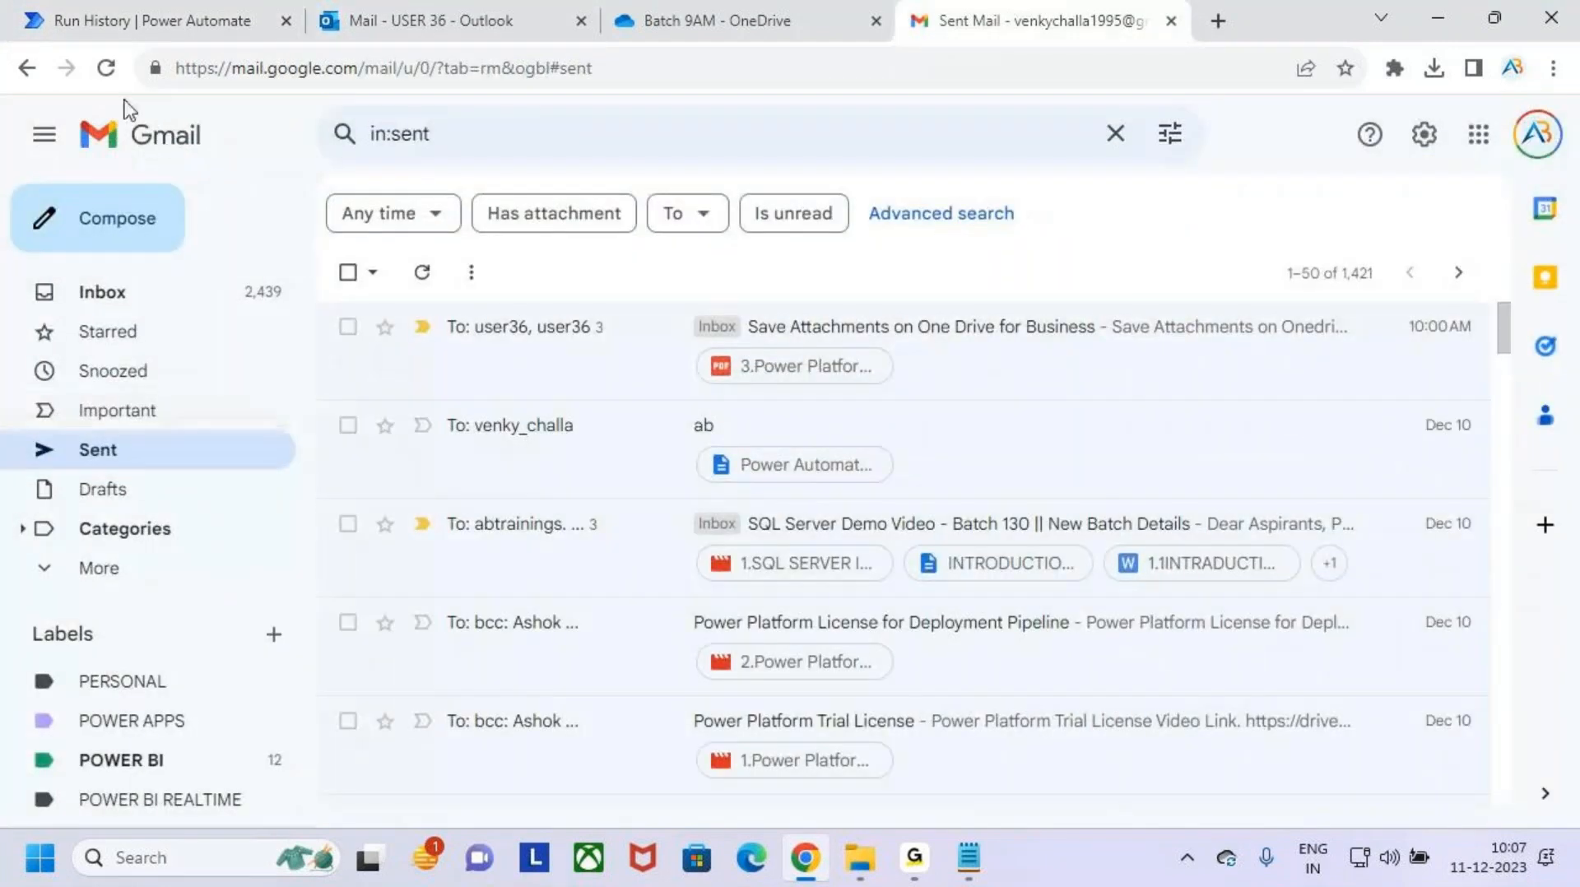
{"action": "left_click", "coordinate": [105, 68]}
{"action": "left_click", "coordinate": [107, 68]}
{"action": "left_click", "coordinate": [476, 22]}
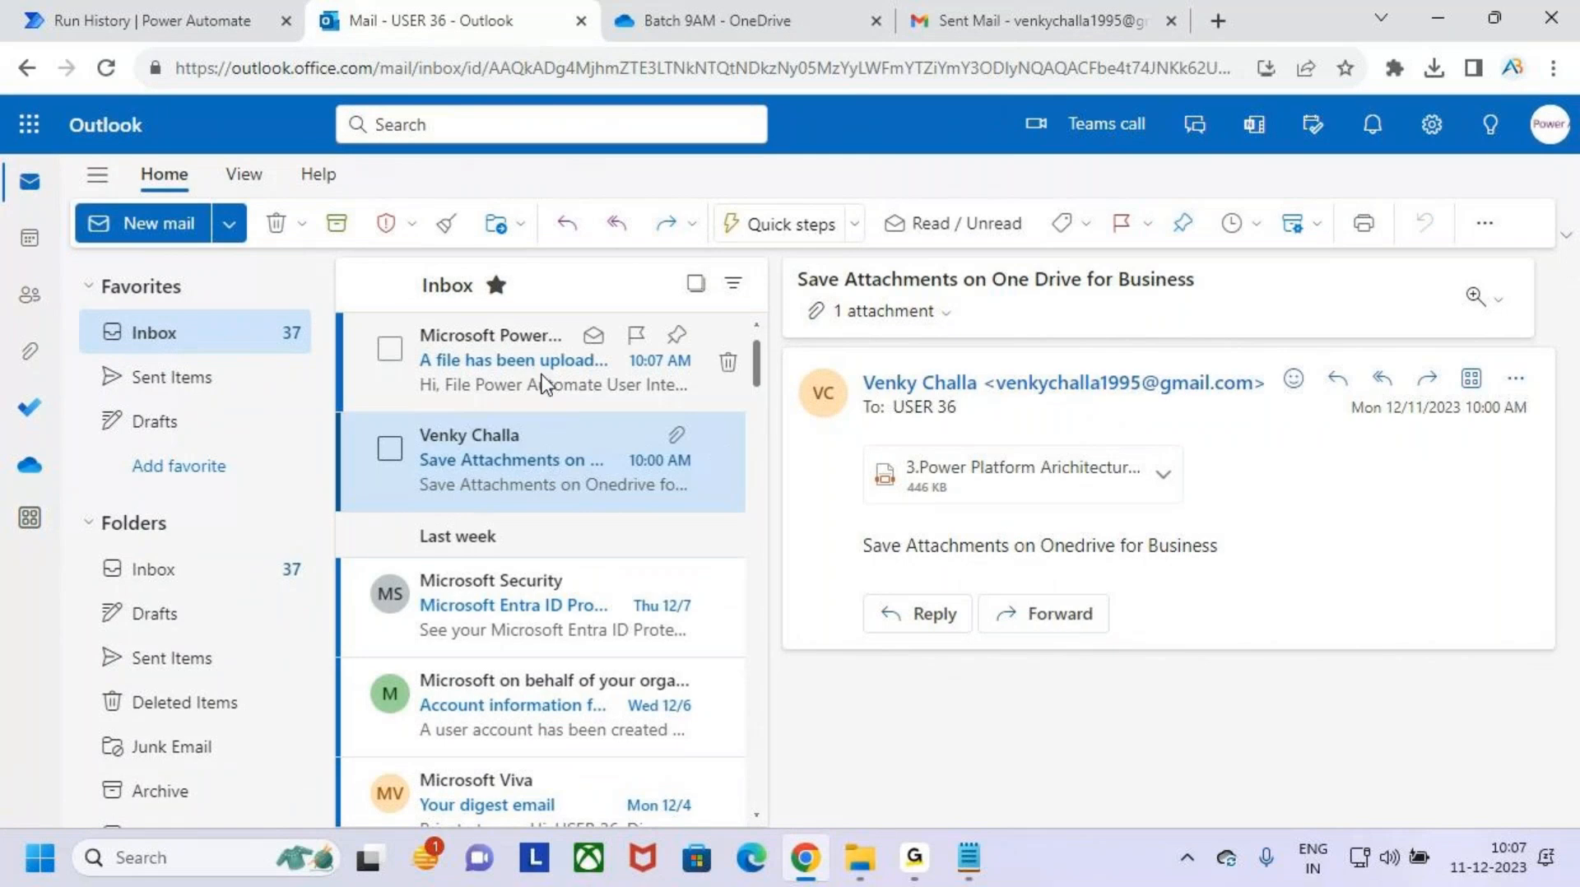
{"action": "left_click", "coordinate": [497, 347]}
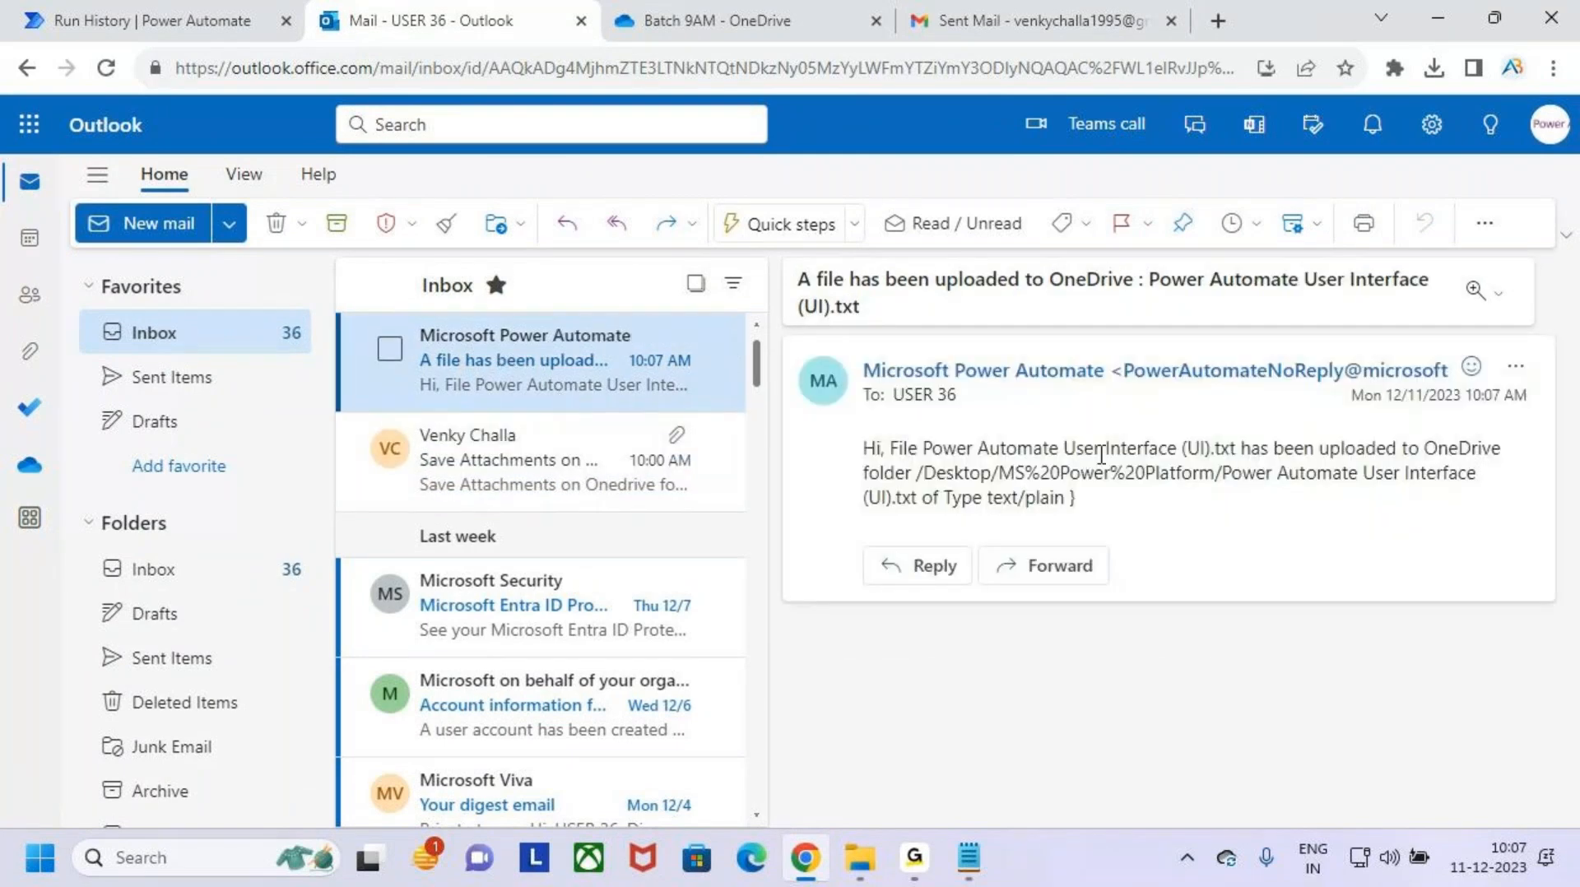
- Go through the notification email, marking the subject's message and file name and the body's file name, OneDrive folder path and type
{"action": "key", "text": "ctrl+2"}
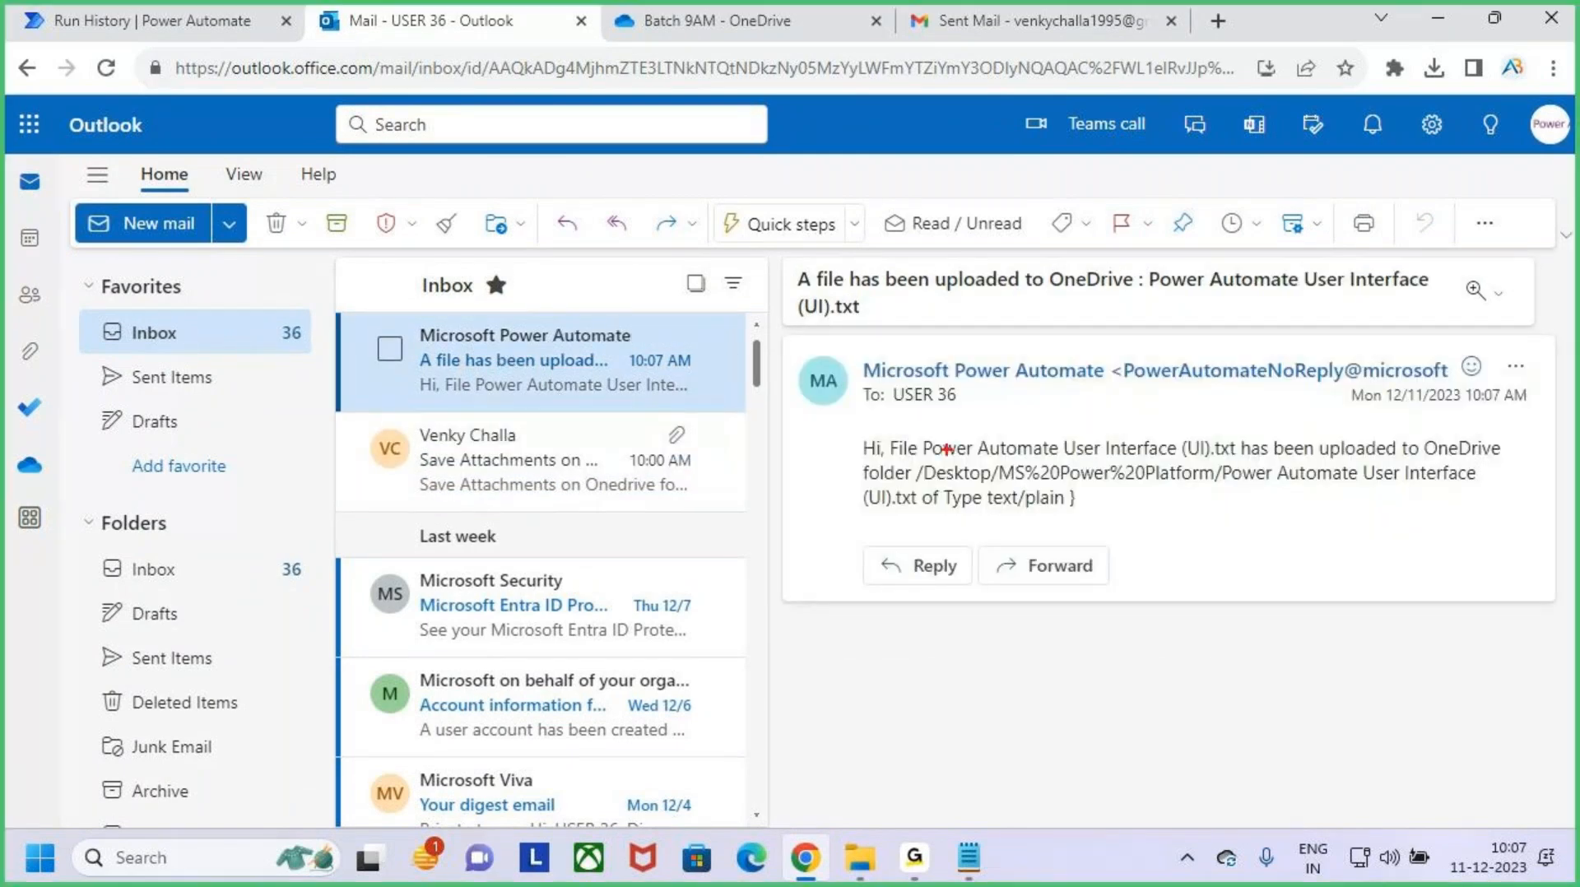
{"action": "mouse_move", "coordinate": [789, 254]}
{"action": "left_mouse_down"}
{"action": "mouse_move", "coordinate": [1027, 294]}
{"action": "mouse_move", "coordinate": [1452, 302]}
{"action": "left_mouse_up"}
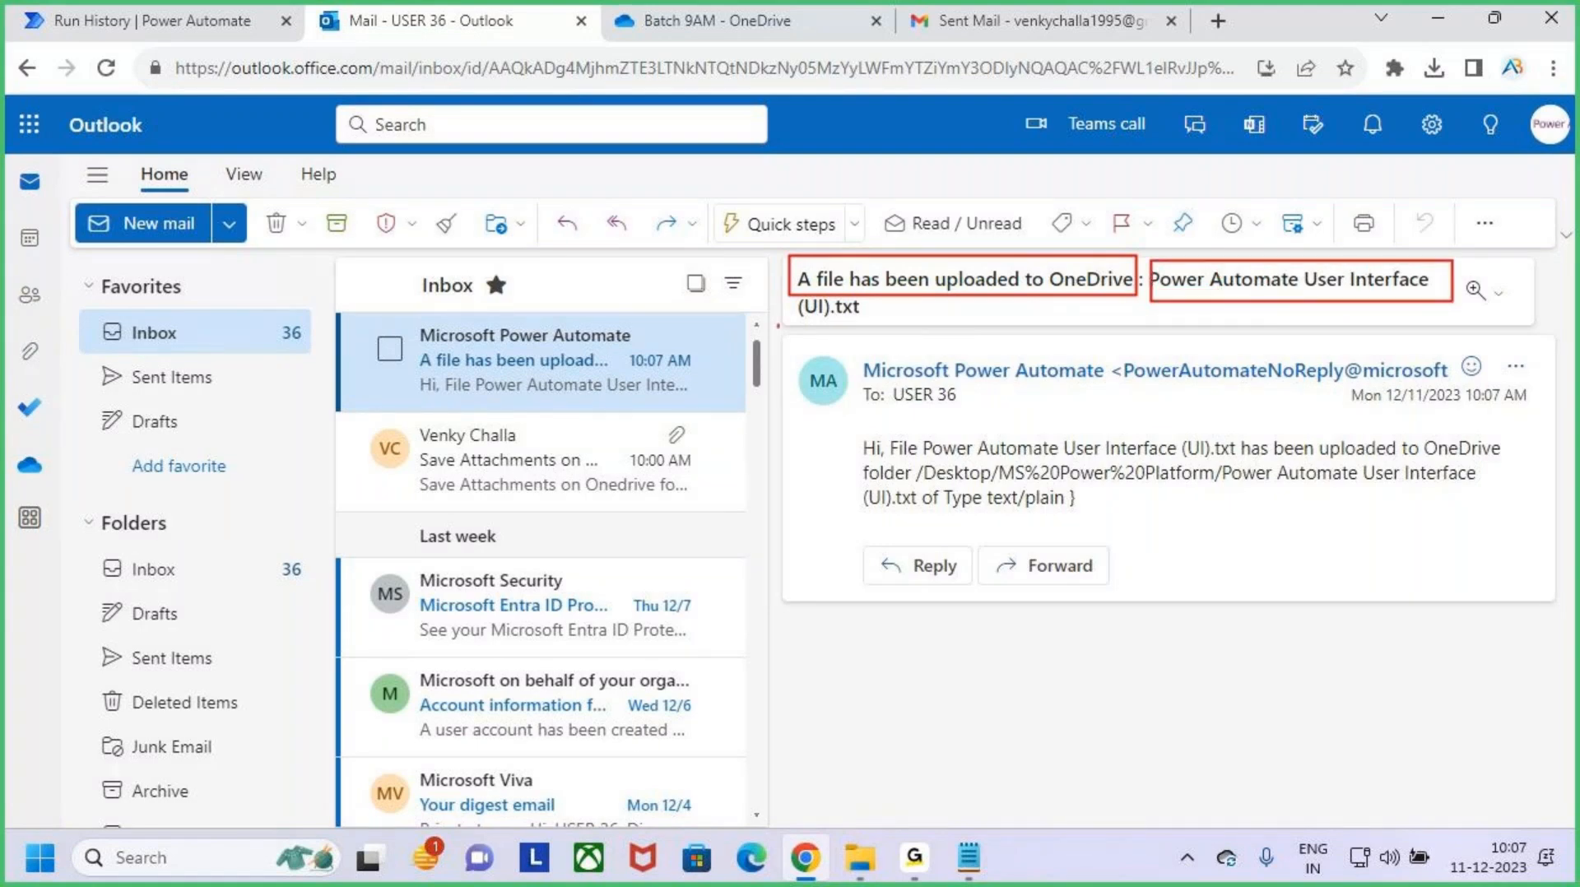
{"action": "left_click_drag", "start_coordinate": [777, 325], "coordinate": [919, 328]}
{"action": "key", "text": "Escape"}
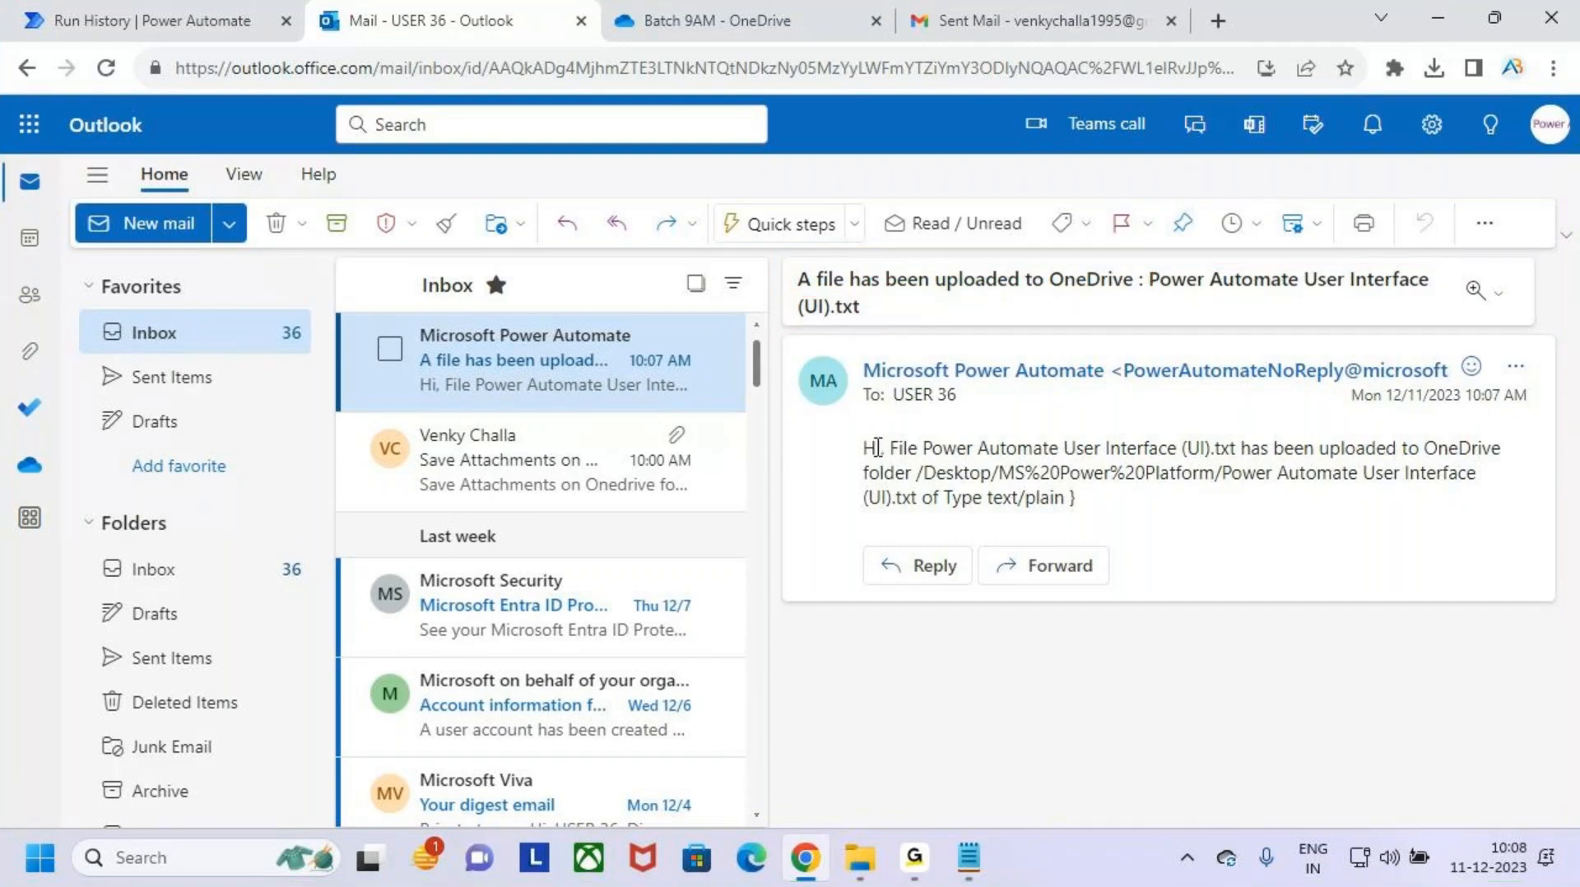
{"action": "left_click_drag", "start_coordinate": [890, 446], "coordinate": [1239, 448]}
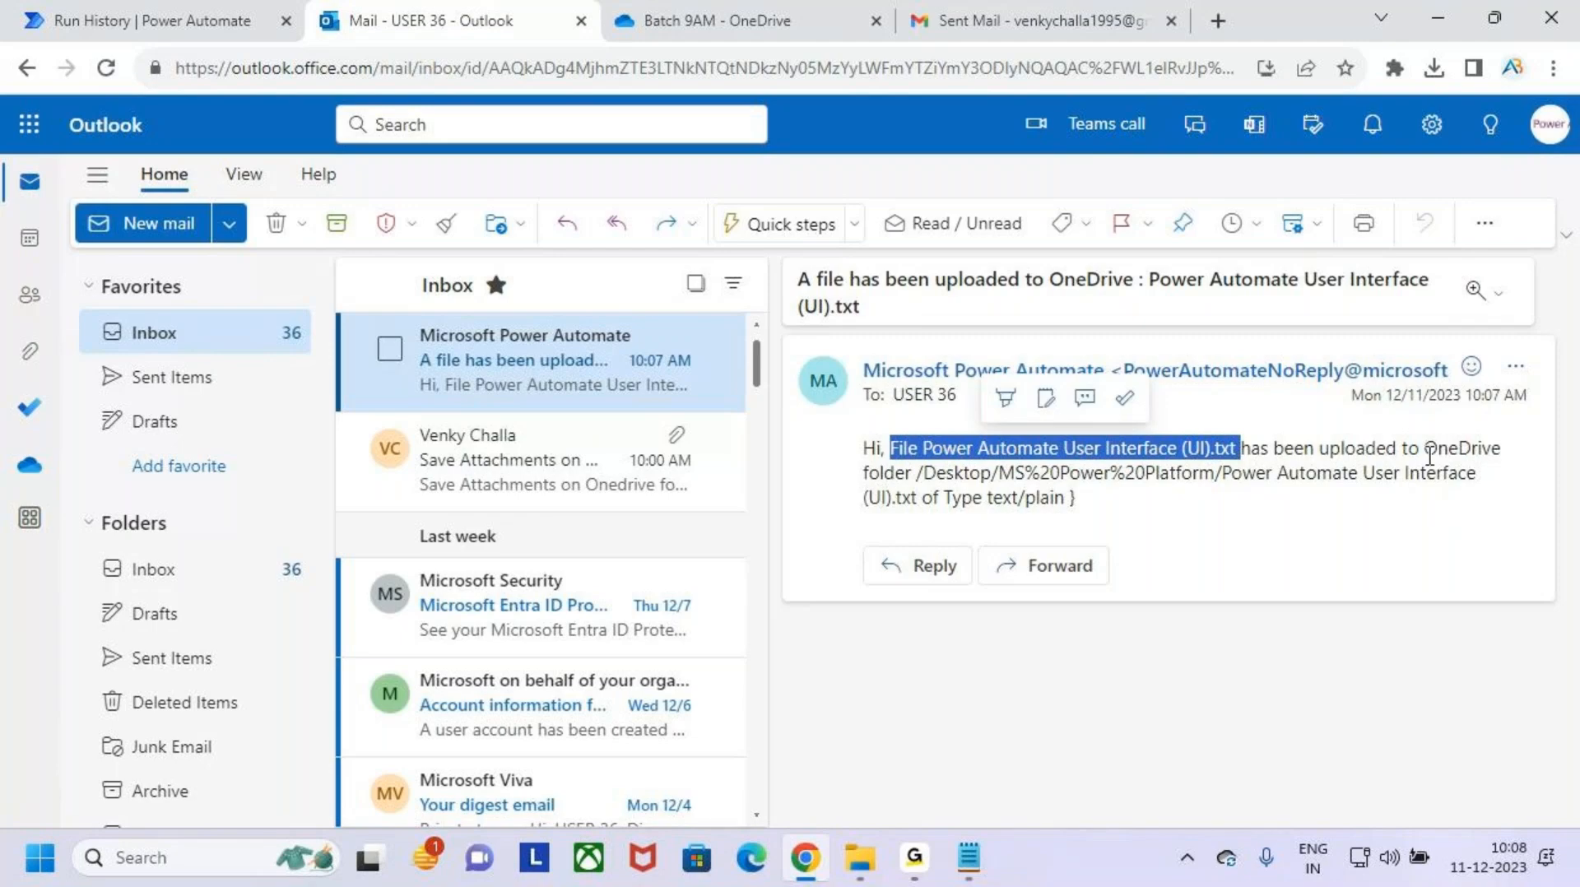
{"action": "left_click_drag", "start_coordinate": [1426, 448], "coordinate": [1501, 448]}
{"action": "double_click", "coordinate": [887, 473]}
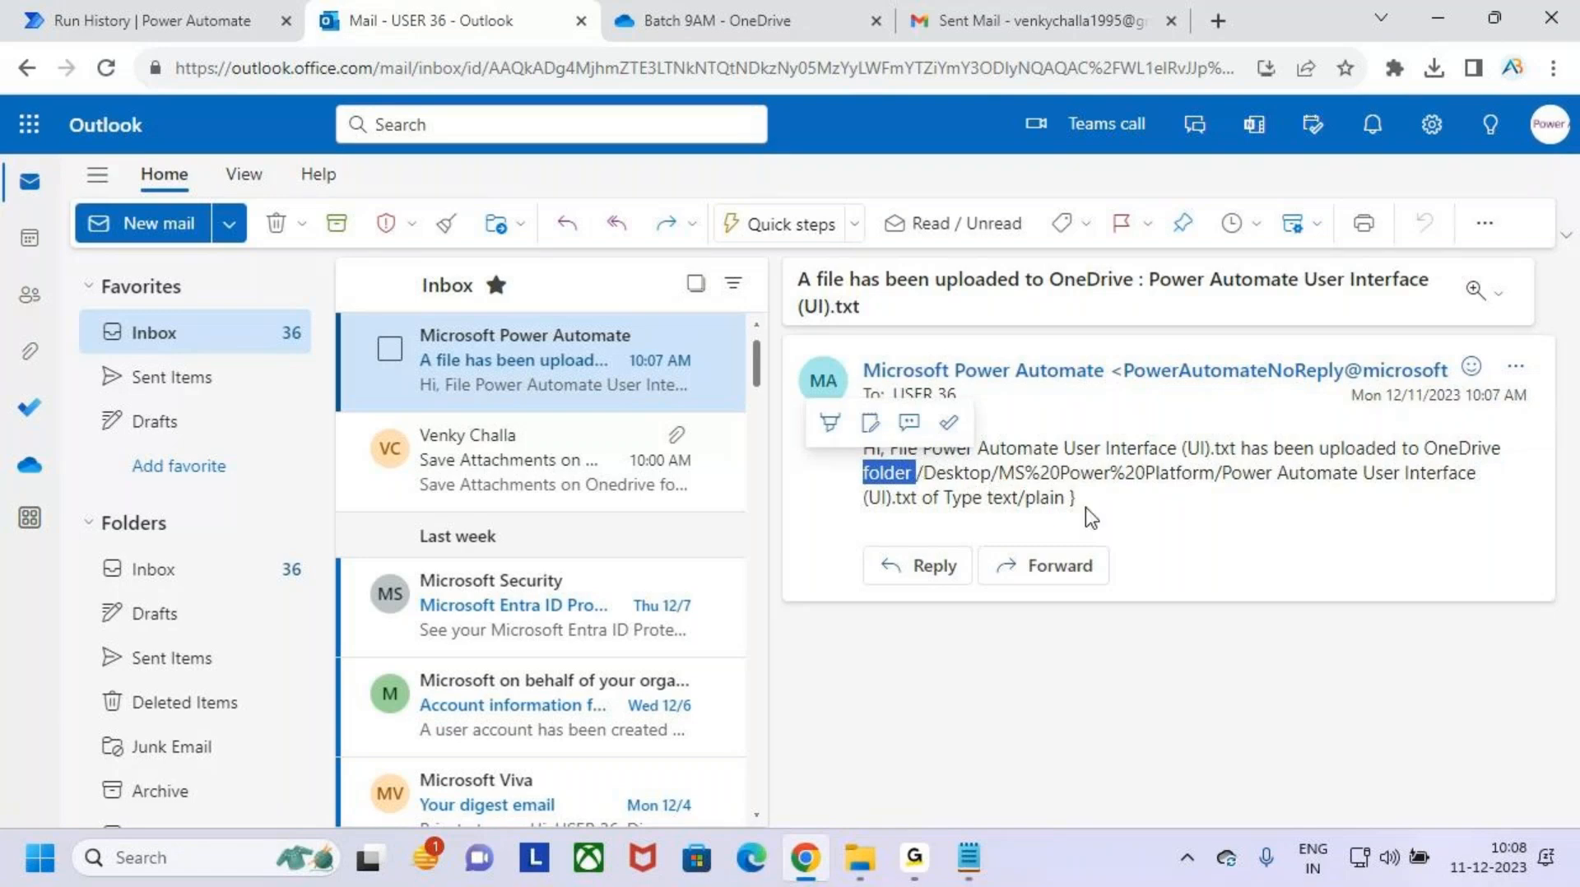
{"action": "left_click", "coordinate": [967, 480]}
{"action": "left_click_drag", "start_coordinate": [918, 476], "coordinate": [1113, 524]}
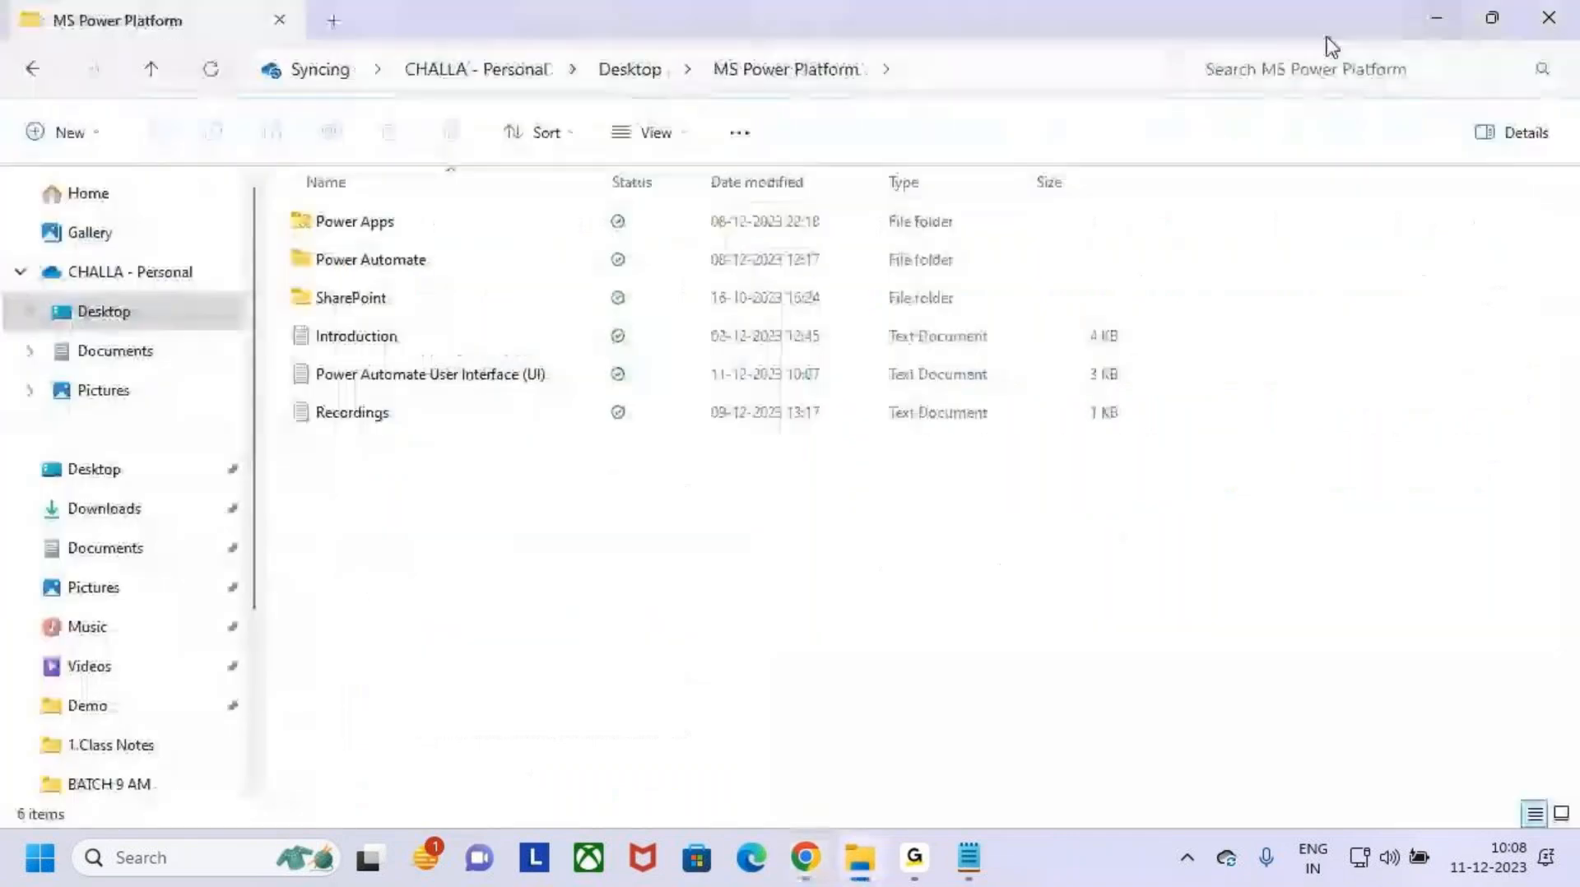
{"action": "left_click", "coordinate": [1437, 17]}
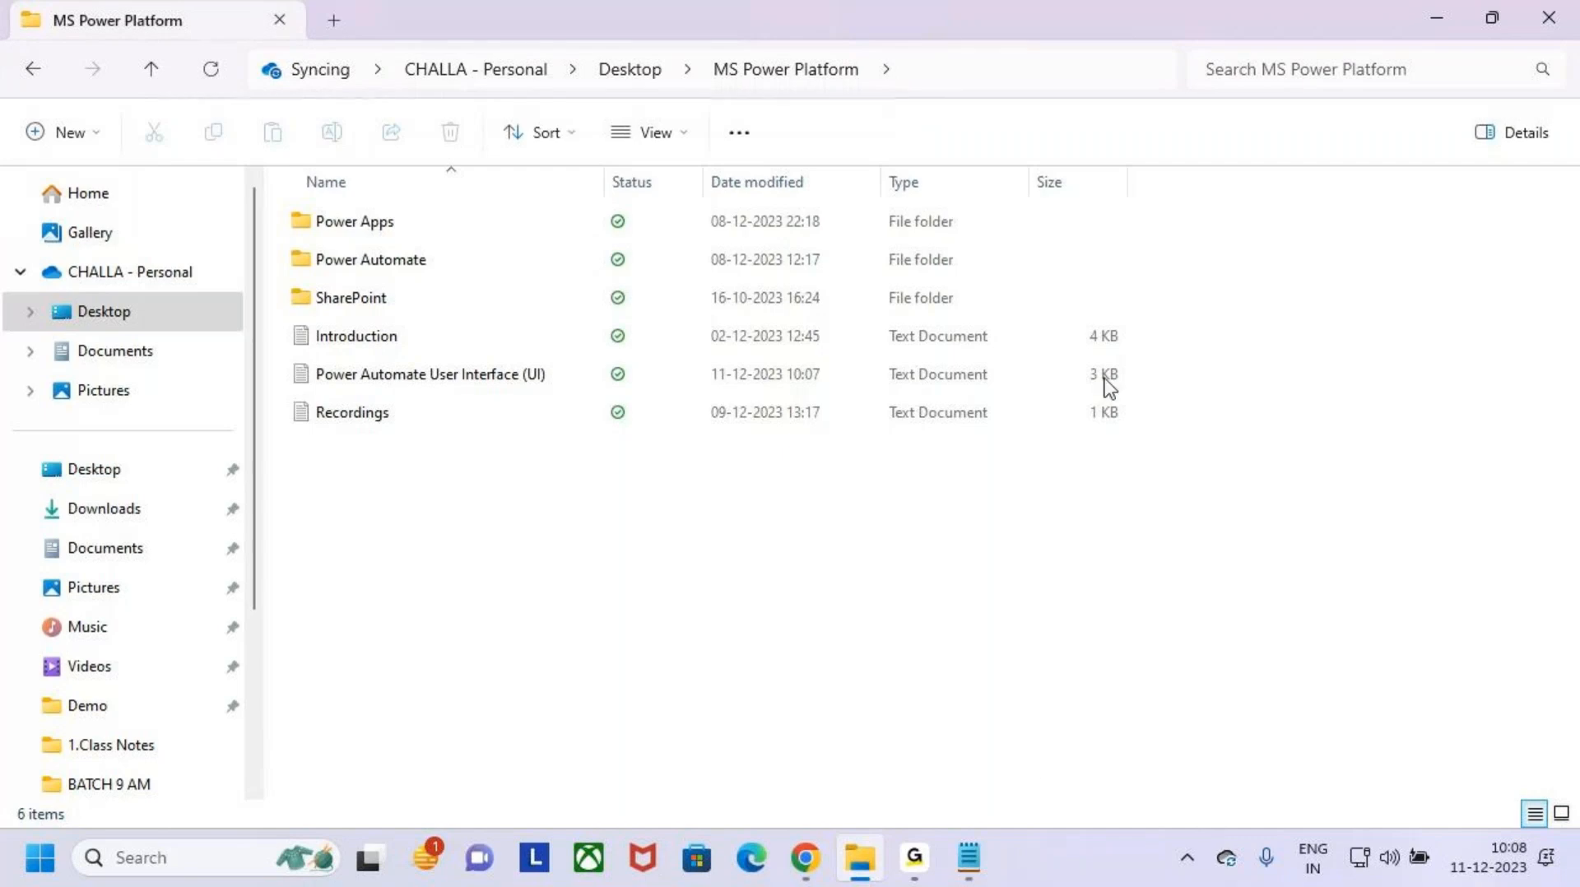
{"action": "mouse_move", "coordinate": [909, 871]}
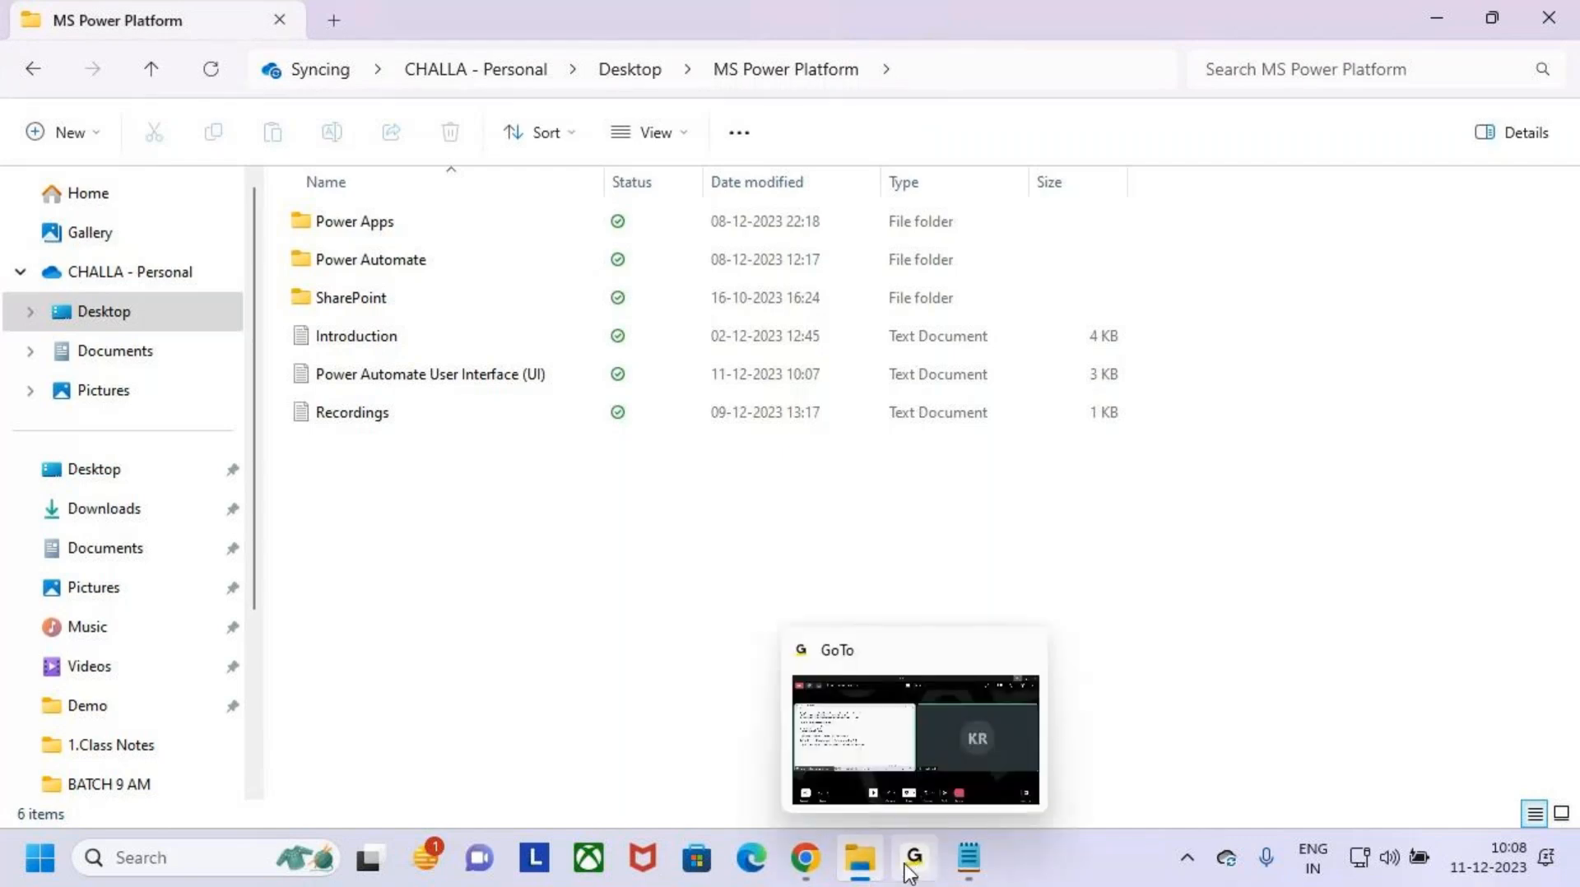
{"action": "left_click", "coordinate": [805, 857]}
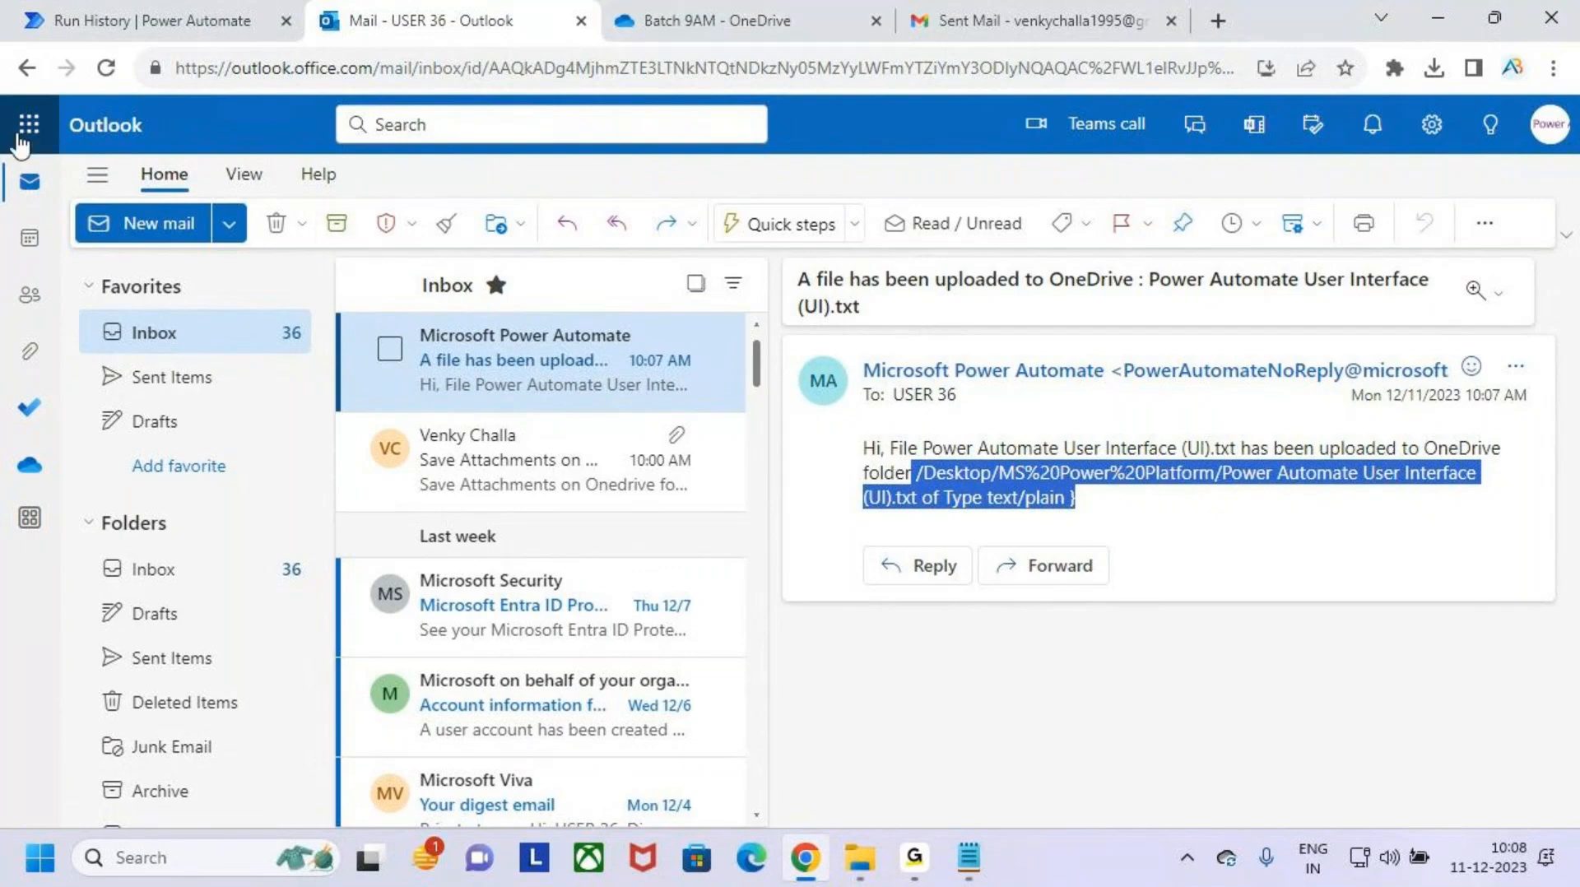
{"action": "key", "text": "ctrl+2"}
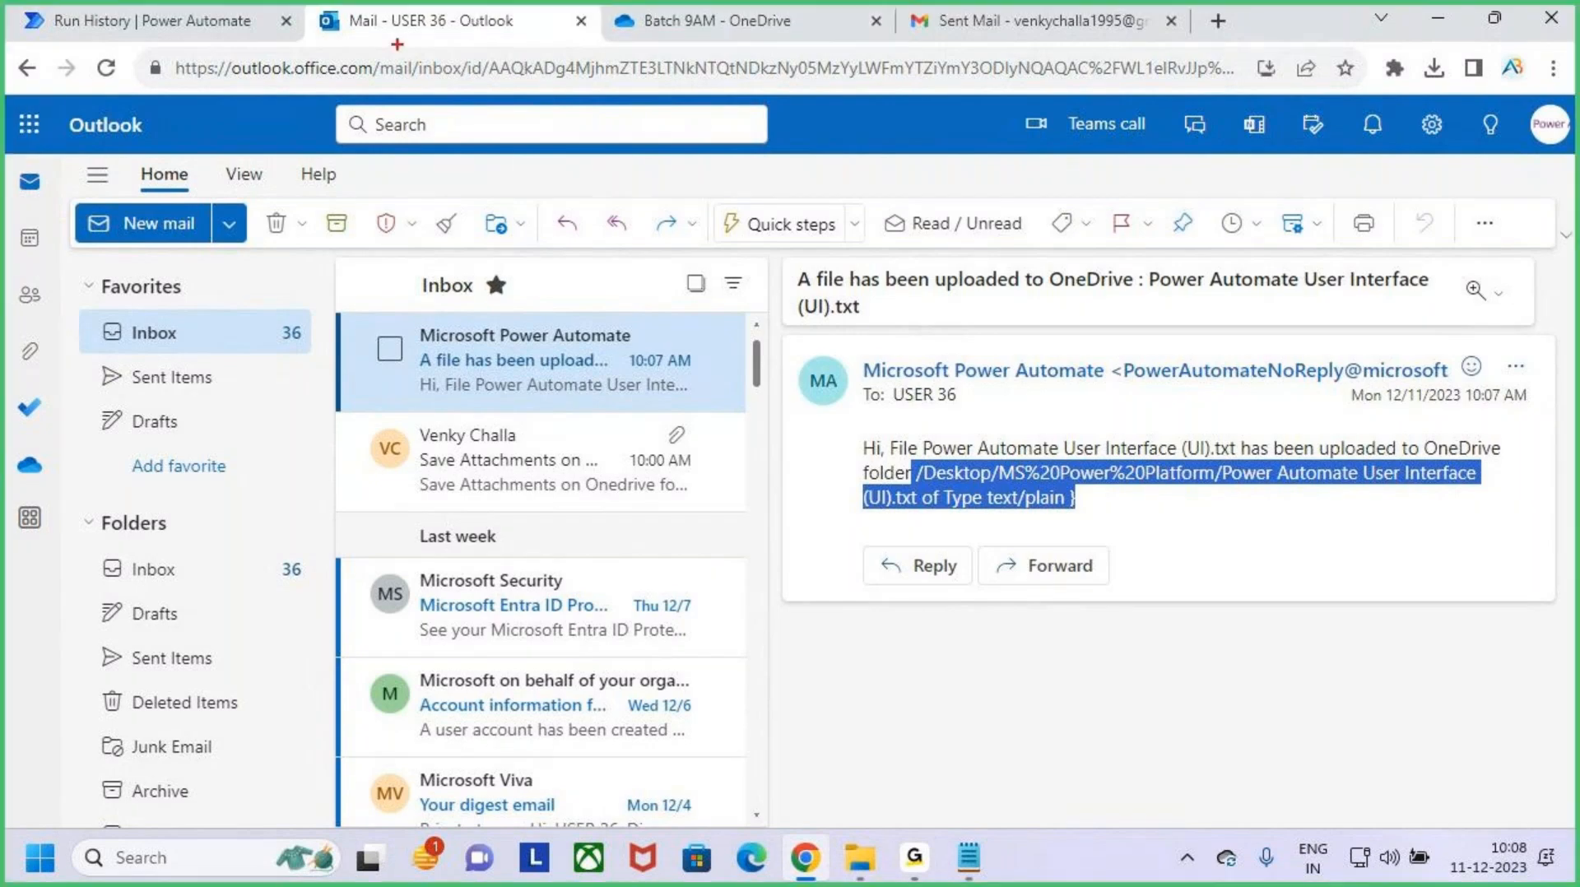
{"action": "left_click_drag", "start_coordinate": [408, 52], "coordinate": [484, 1]}
{"action": "key", "text": "Escape"}
- Switch to the Batch 9AM folder in OneDrive, draw a check mark over its PDF file and handwrite Forms below the list
{"action": "left_click", "coordinate": [656, 21]}
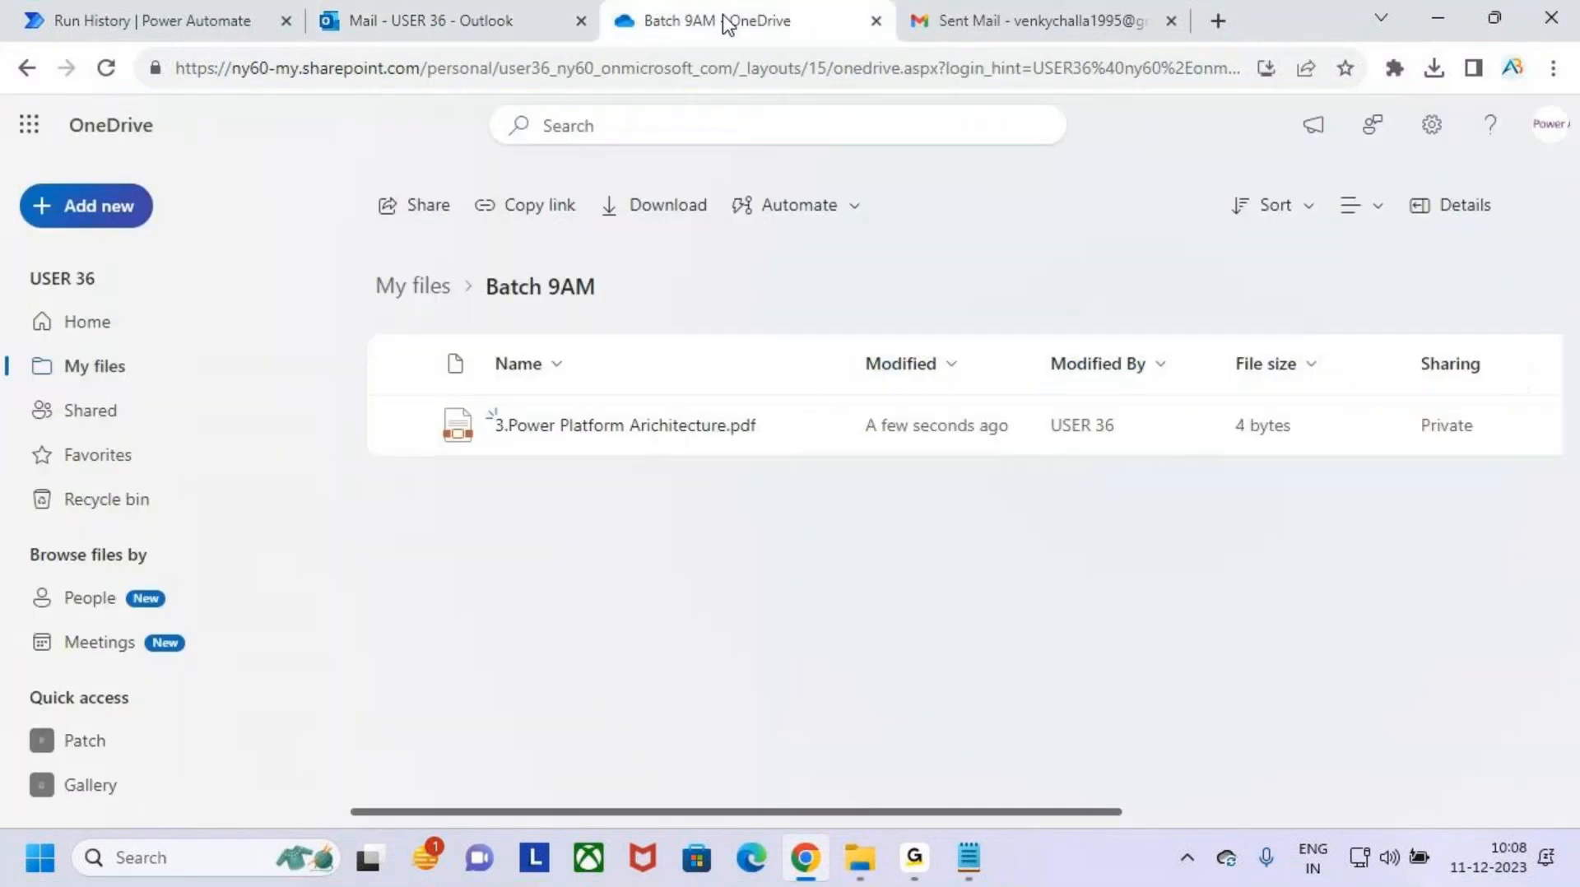
{"action": "key", "text": "ctrl+2"}
{"action": "left_click_drag", "start_coordinate": [434, 512], "coordinate": [650, 338]}
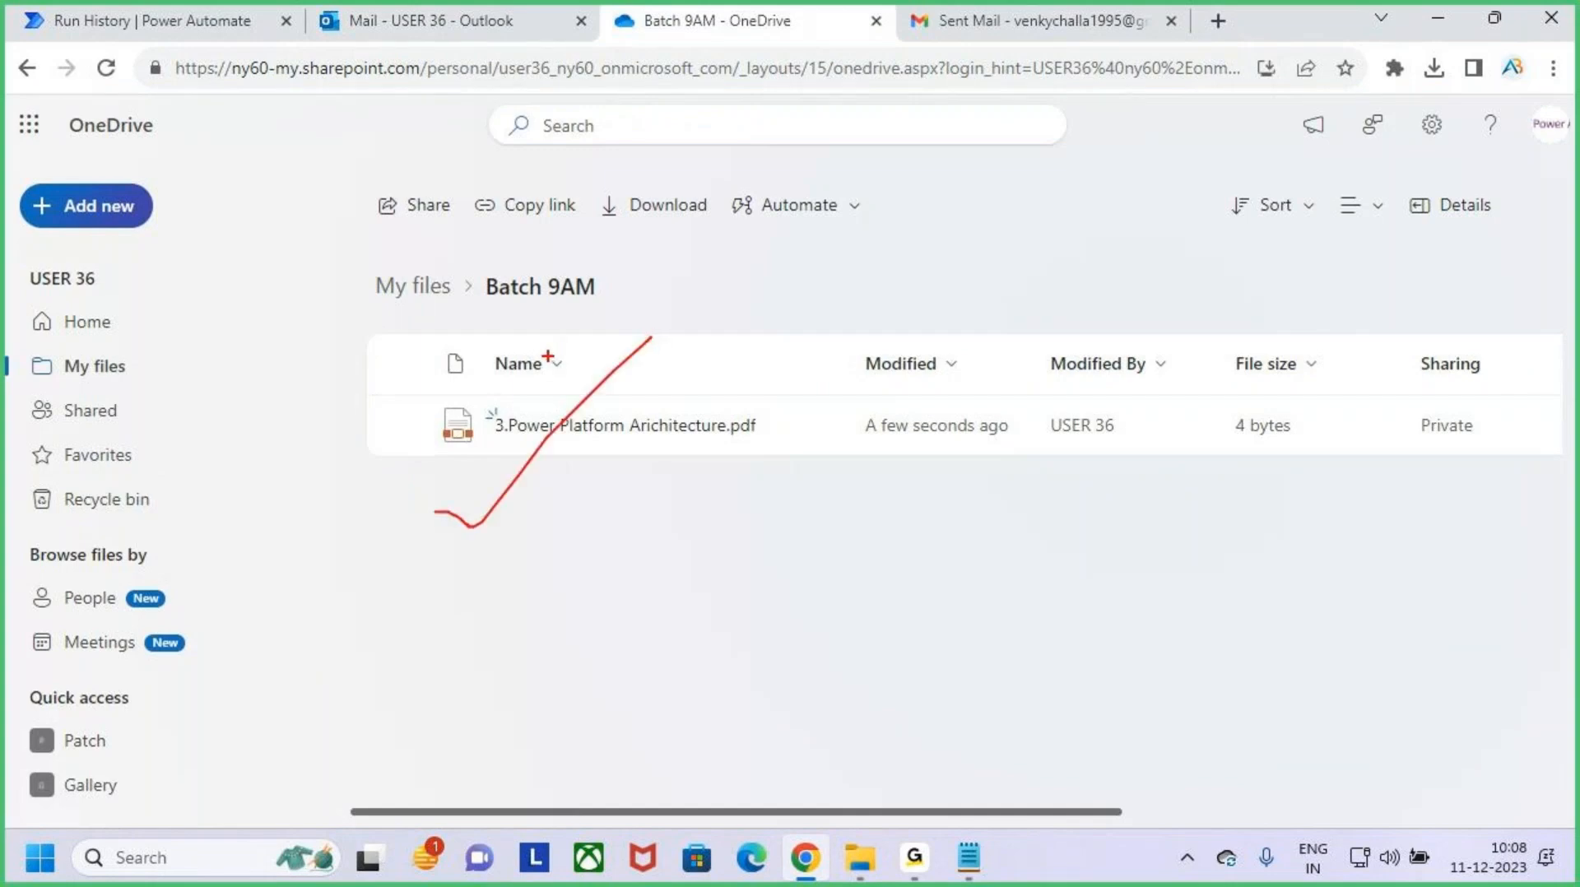
{"action": "mouse_move", "coordinate": [879, 475]}
{"action": "left_mouse_down"}
{"action": "mouse_move", "coordinate": [836, 484]}
{"action": "mouse_move", "coordinate": [832, 592]}
{"action": "mouse_move", "coordinate": [877, 558]}
{"action": "left_mouse_up"}
{"action": "left_click_drag", "start_coordinate": [877, 539], "coordinate": [907, 607]}
{"action": "mouse_move", "coordinate": [932, 594]}
{"action": "left_mouse_down"}
{"action": "mouse_move", "coordinate": [936, 563]}
{"action": "mouse_move", "coordinate": [976, 568]}
{"action": "mouse_move", "coordinate": [1002, 594]}
{"action": "mouse_move", "coordinate": [1026, 540]}
{"action": "mouse_move", "coordinate": [969, 611]}
{"action": "left_mouse_up"}
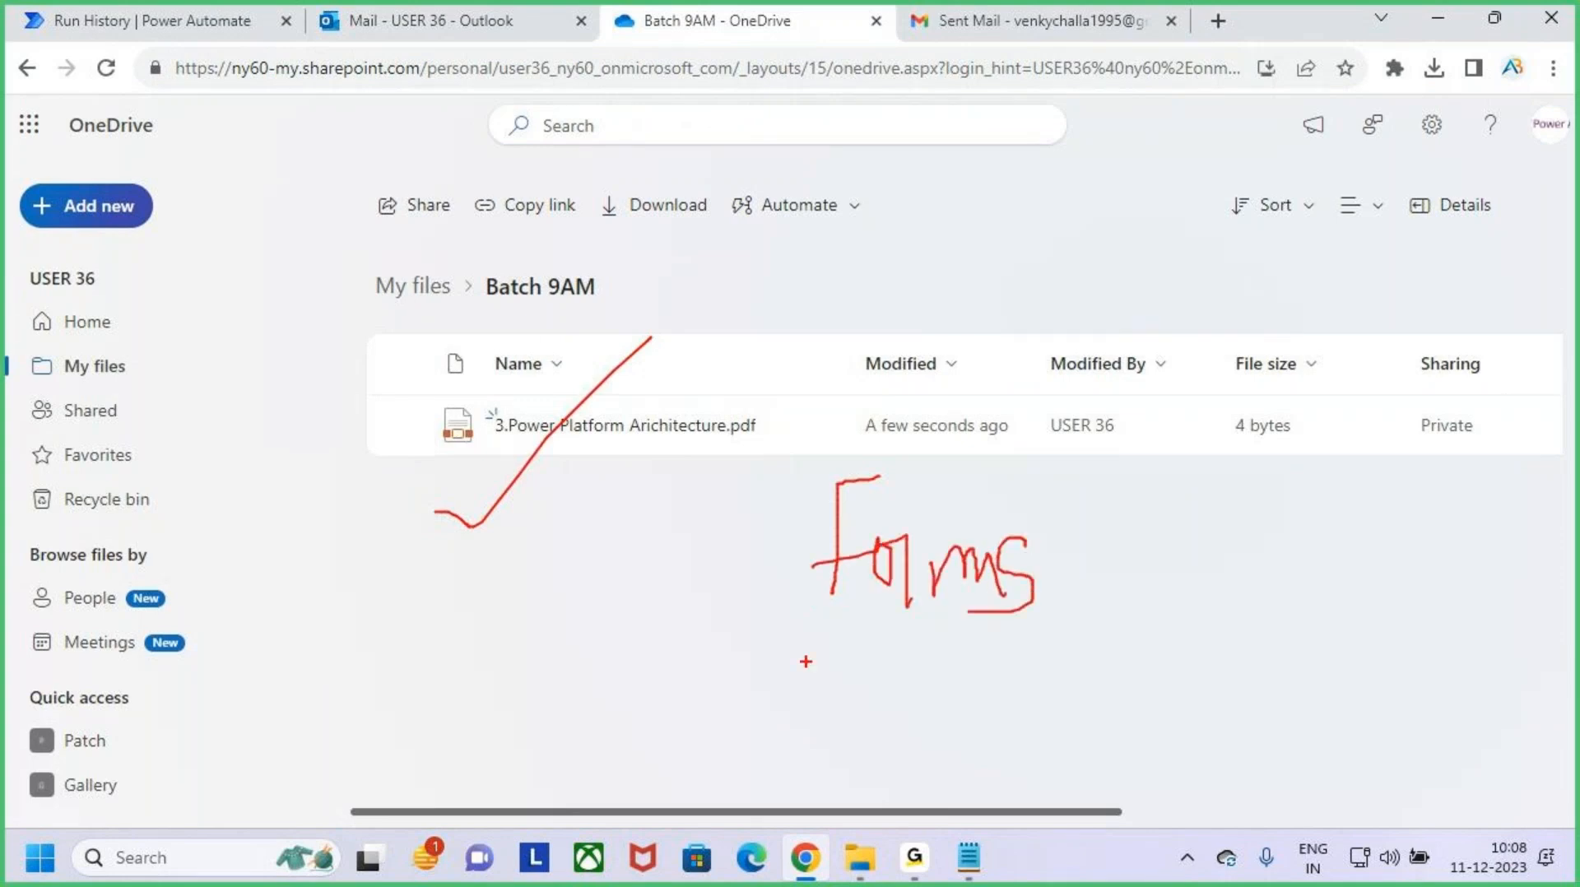
- Underline the handwritten Forms, clear the screen annotations and switch to the Power Automate User Interface notes in Notepad
{"action": "left_click_drag", "start_coordinate": [806, 663], "coordinate": [1000, 654]}
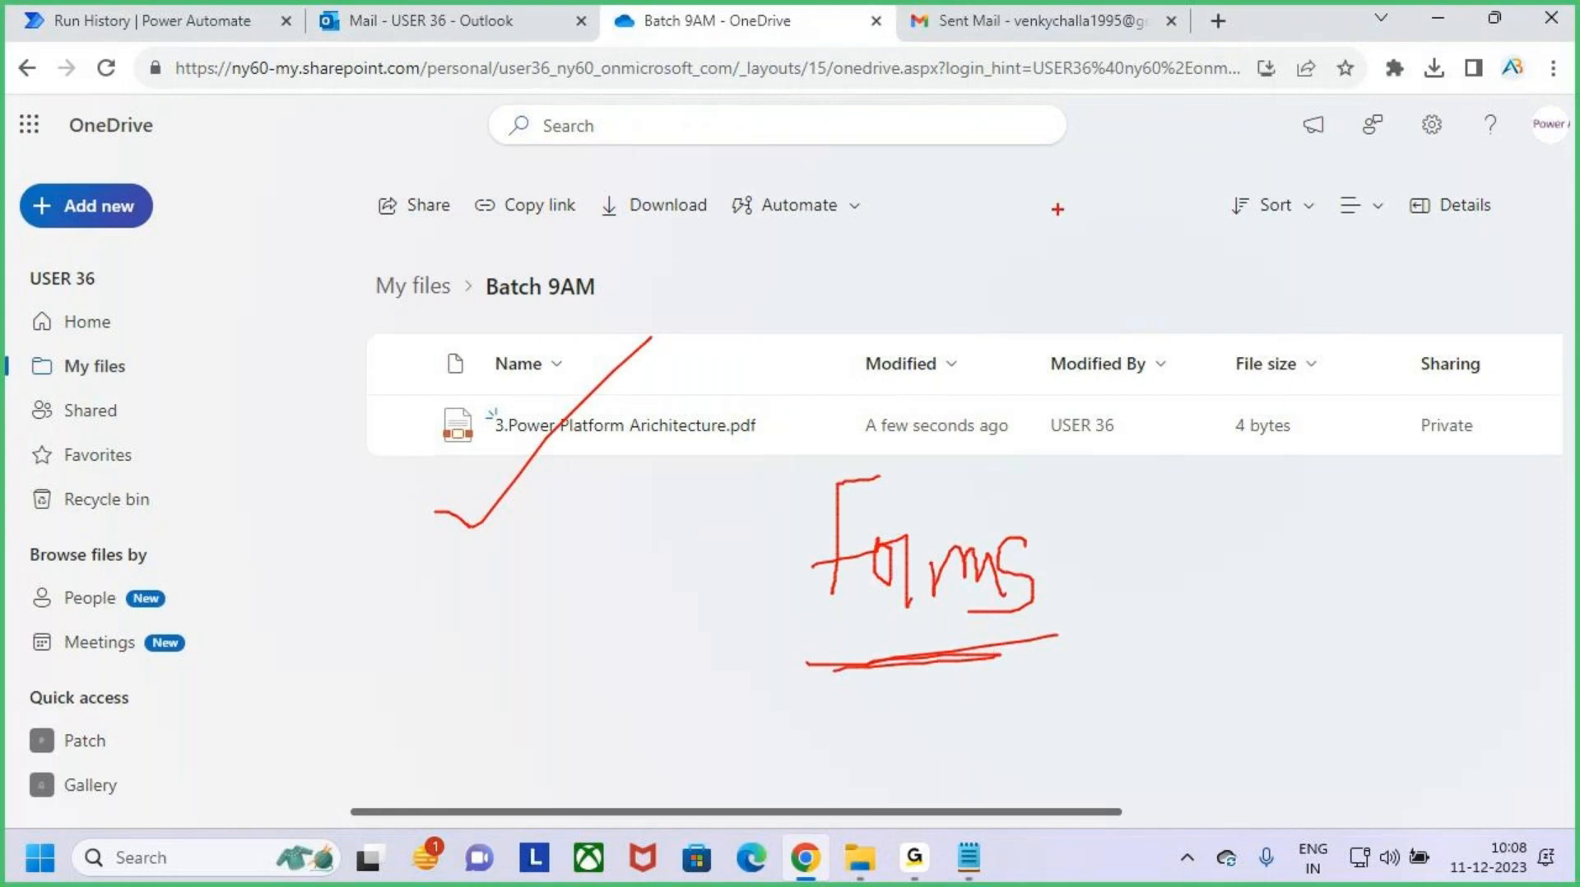
{"action": "key", "text": "Escape"}
{"action": "left_click", "coordinate": [1433, 26]}
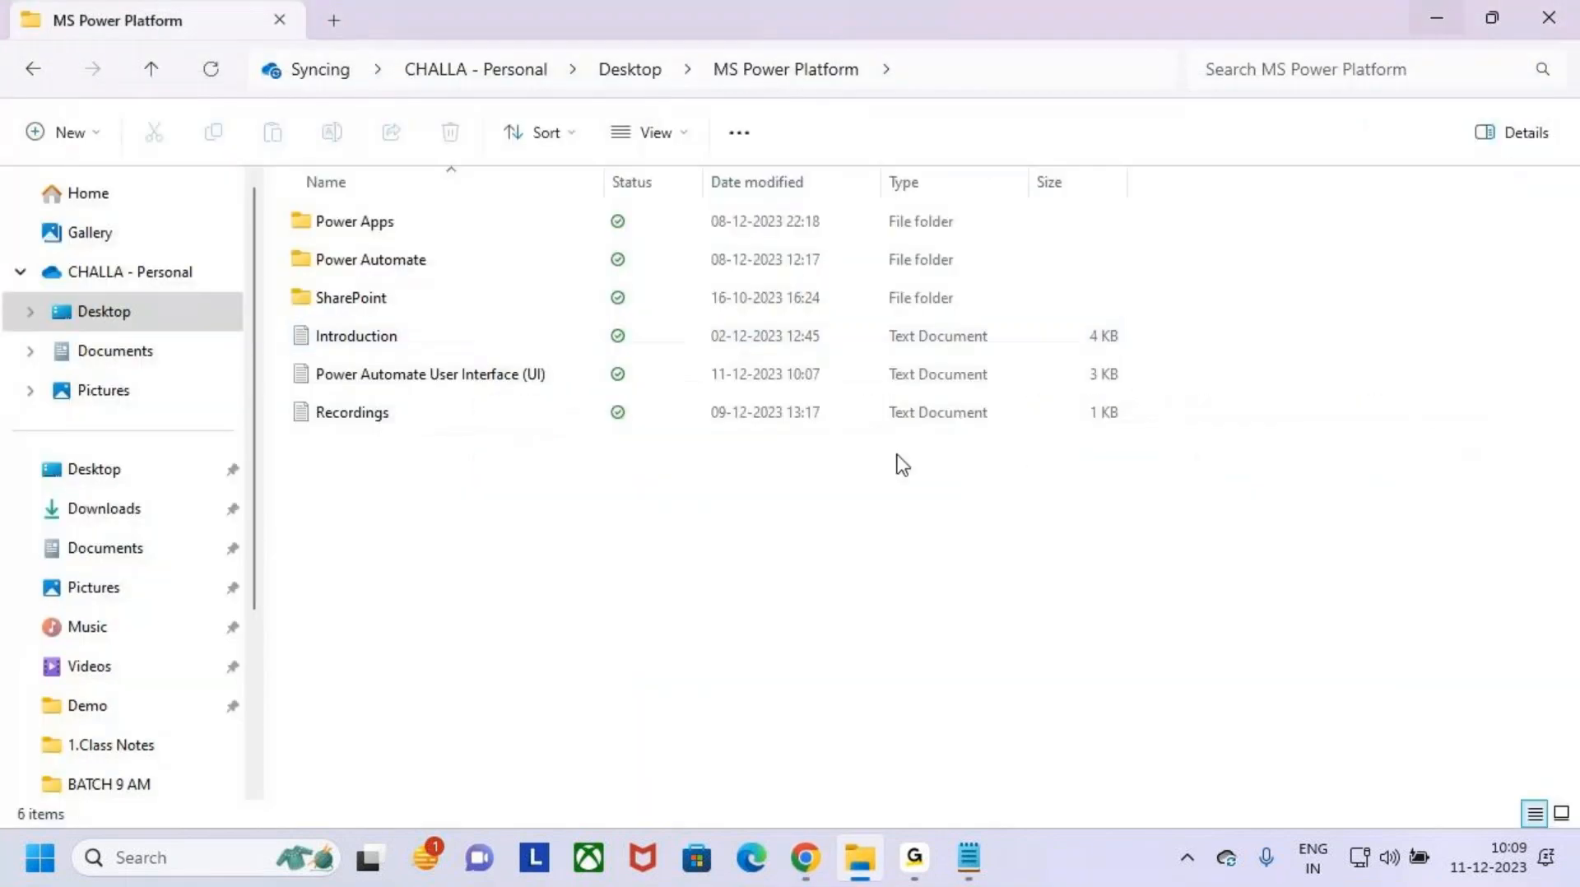
{"action": "left_click", "coordinate": [969, 858]}
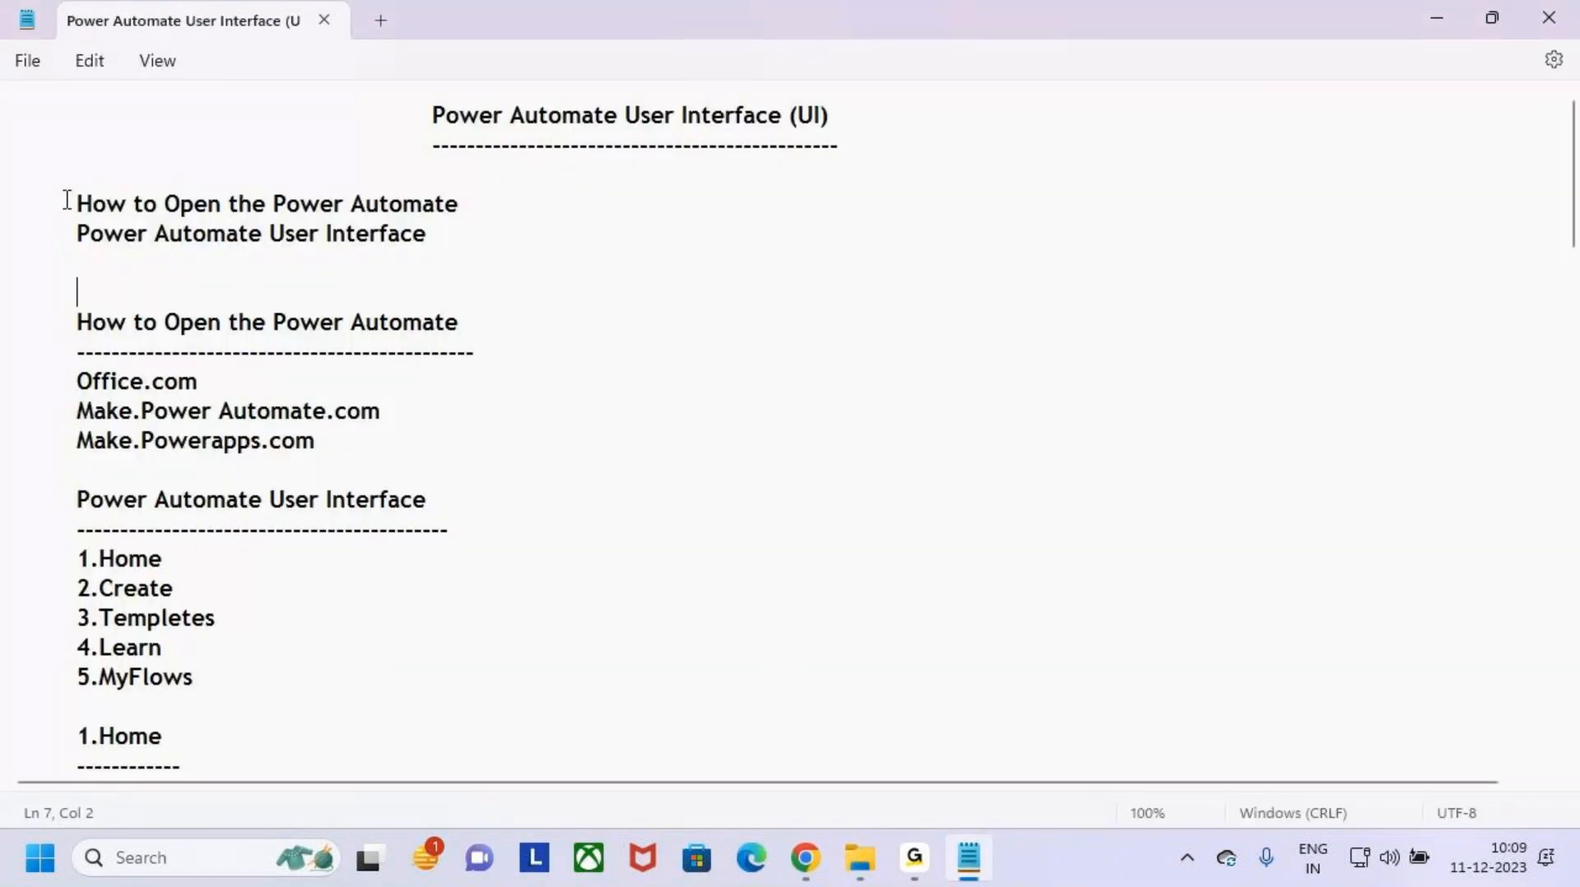
- Go through the outline at the start of the notes and highlight the How to Open the Power Automate section with its three addresses
{"action": "left_click_drag", "start_coordinate": [66, 203], "coordinate": [539, 190]}
{"action": "left_click_drag", "start_coordinate": [78, 233], "coordinate": [361, 237]}
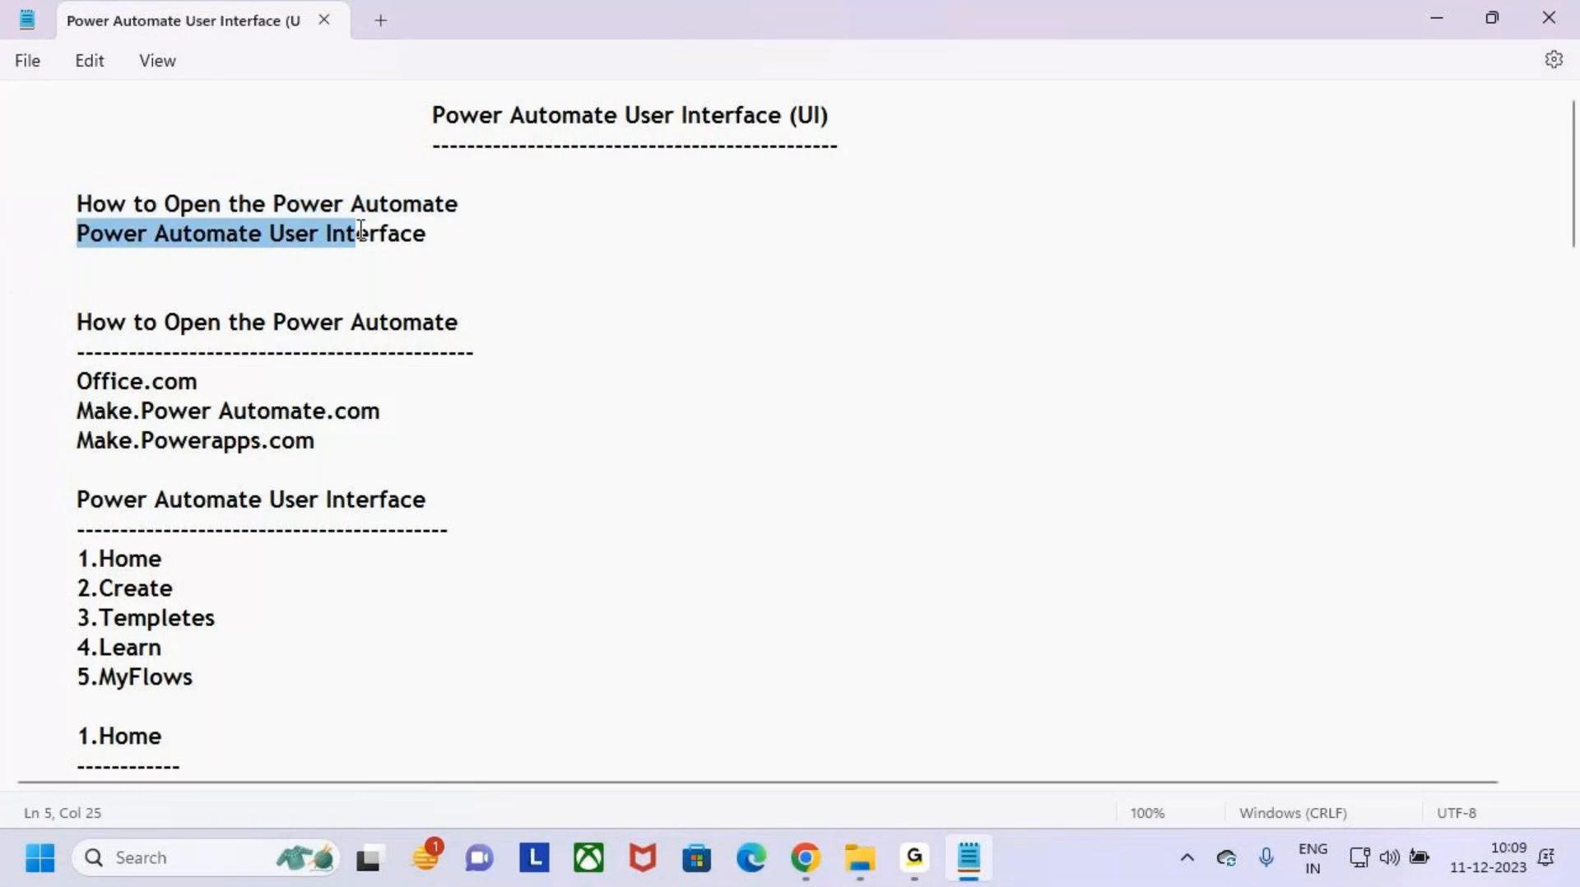
{"action": "scroll", "coordinate": [159, 289], "scroll_direction": "down", "scroll_amount": 3}
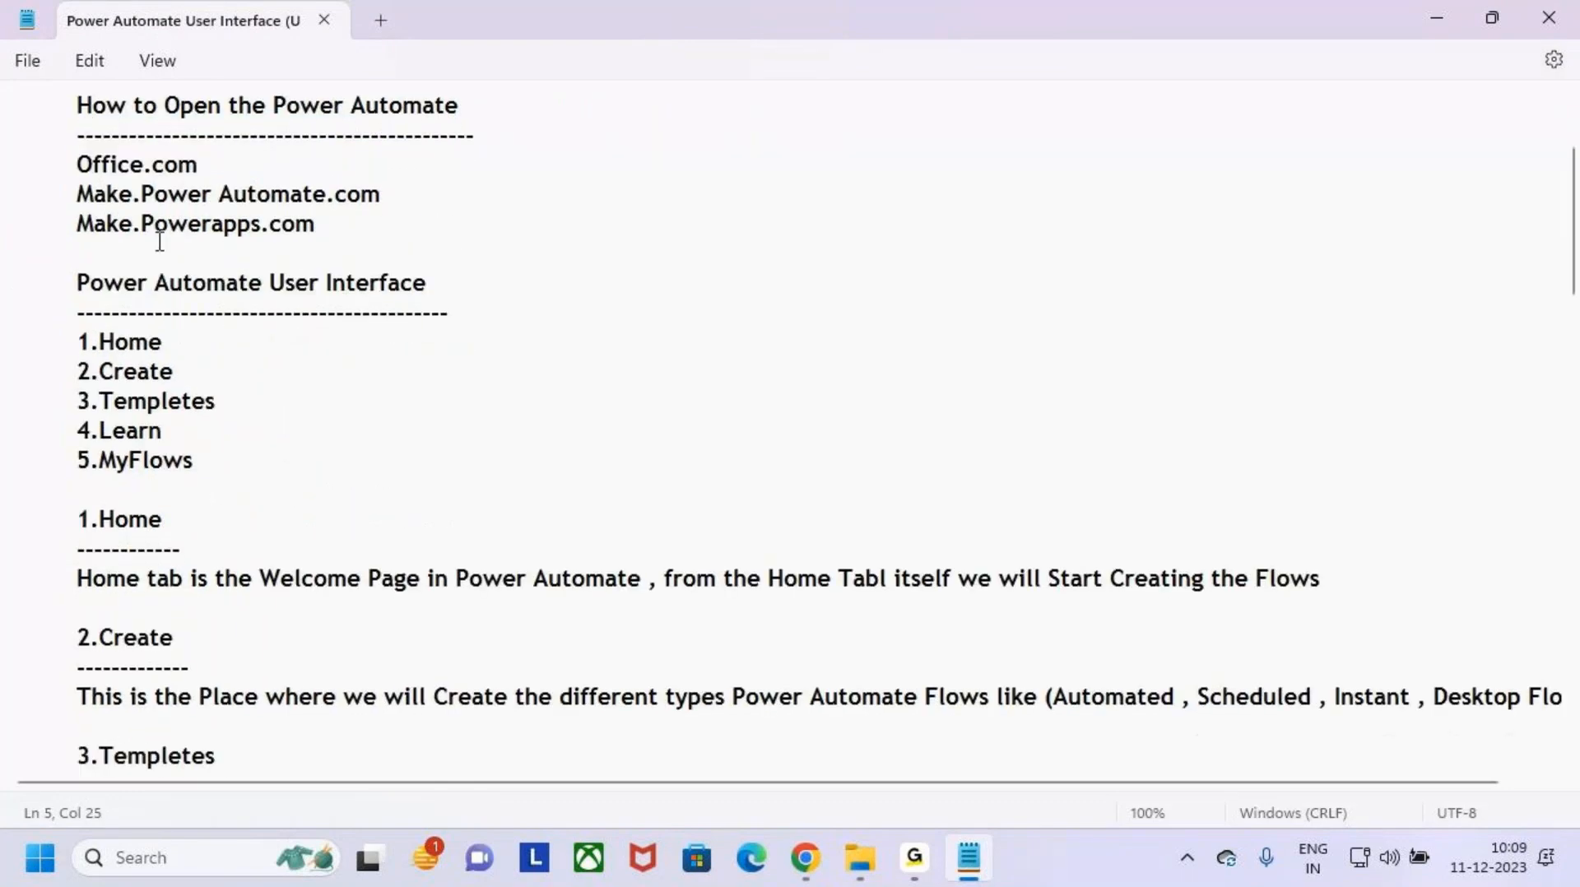
{"action": "scroll", "coordinate": [198, 234], "scroll_direction": "up", "scroll_amount": 3}
{"action": "left_click_drag", "start_coordinate": [76, 323], "coordinate": [406, 436]}
{"action": "scroll", "coordinate": [329, 434], "scroll_direction": "down", "scroll_amount": 3}
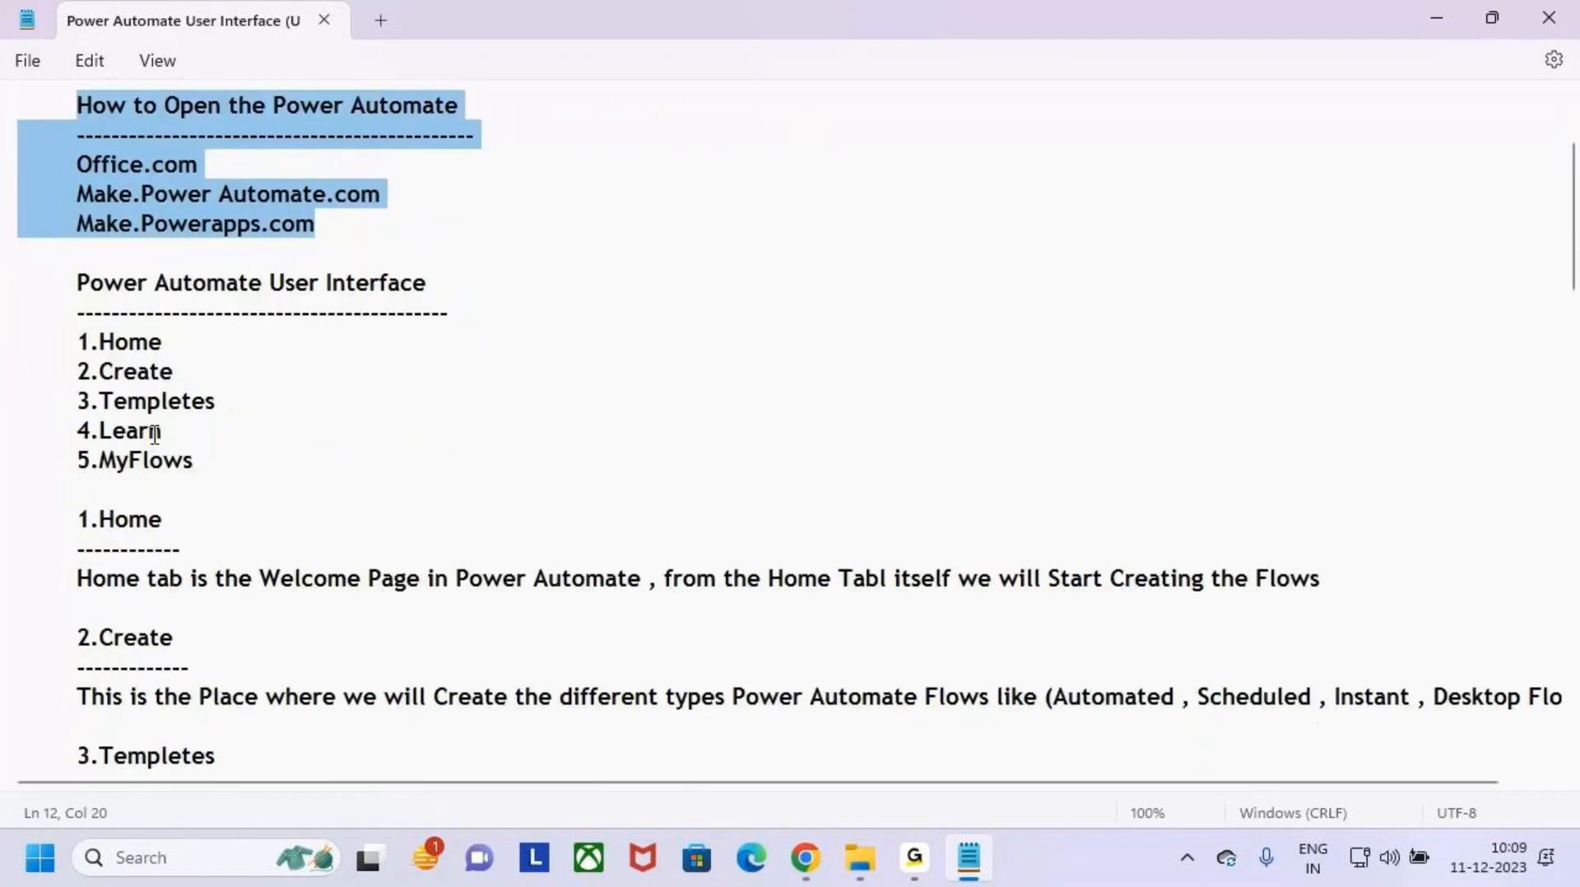
- Go through the Power Automate User Interface list, highlighting its entries from Home and Create to Templetes and MyFlows
{"action": "left_click", "coordinate": [223, 342]}
{"action": "left_click_drag", "start_coordinate": [78, 341], "coordinate": [187, 341]}
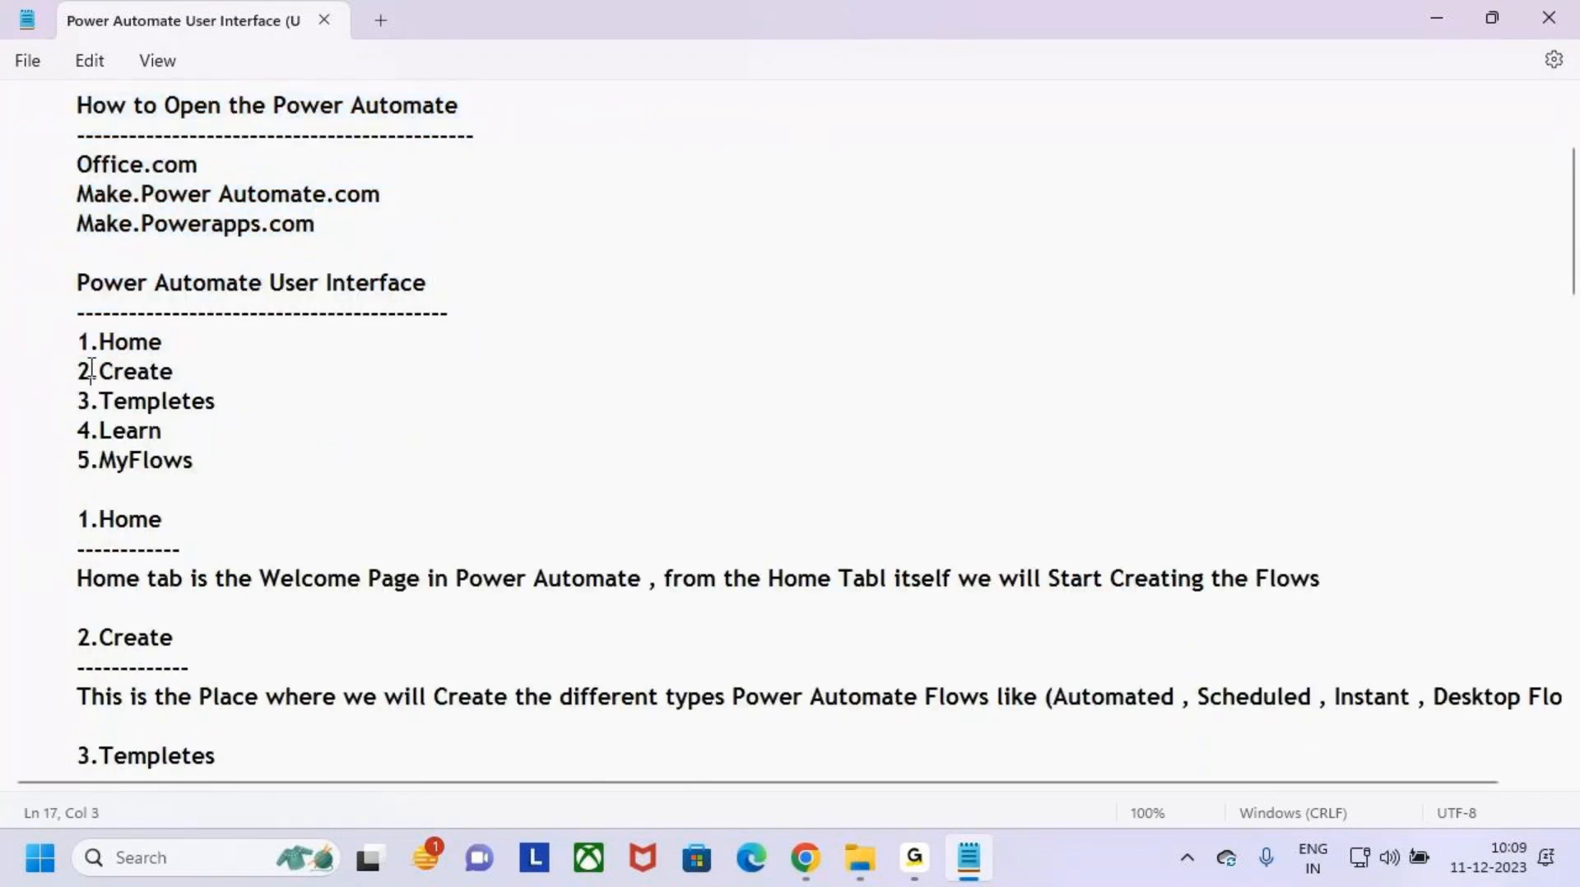
{"action": "left_click_drag", "start_coordinate": [88, 372], "coordinate": [174, 371]}
{"action": "left_click_drag", "start_coordinate": [77, 401], "coordinate": [204, 401]}
{"action": "left_click", "coordinate": [69, 459]}
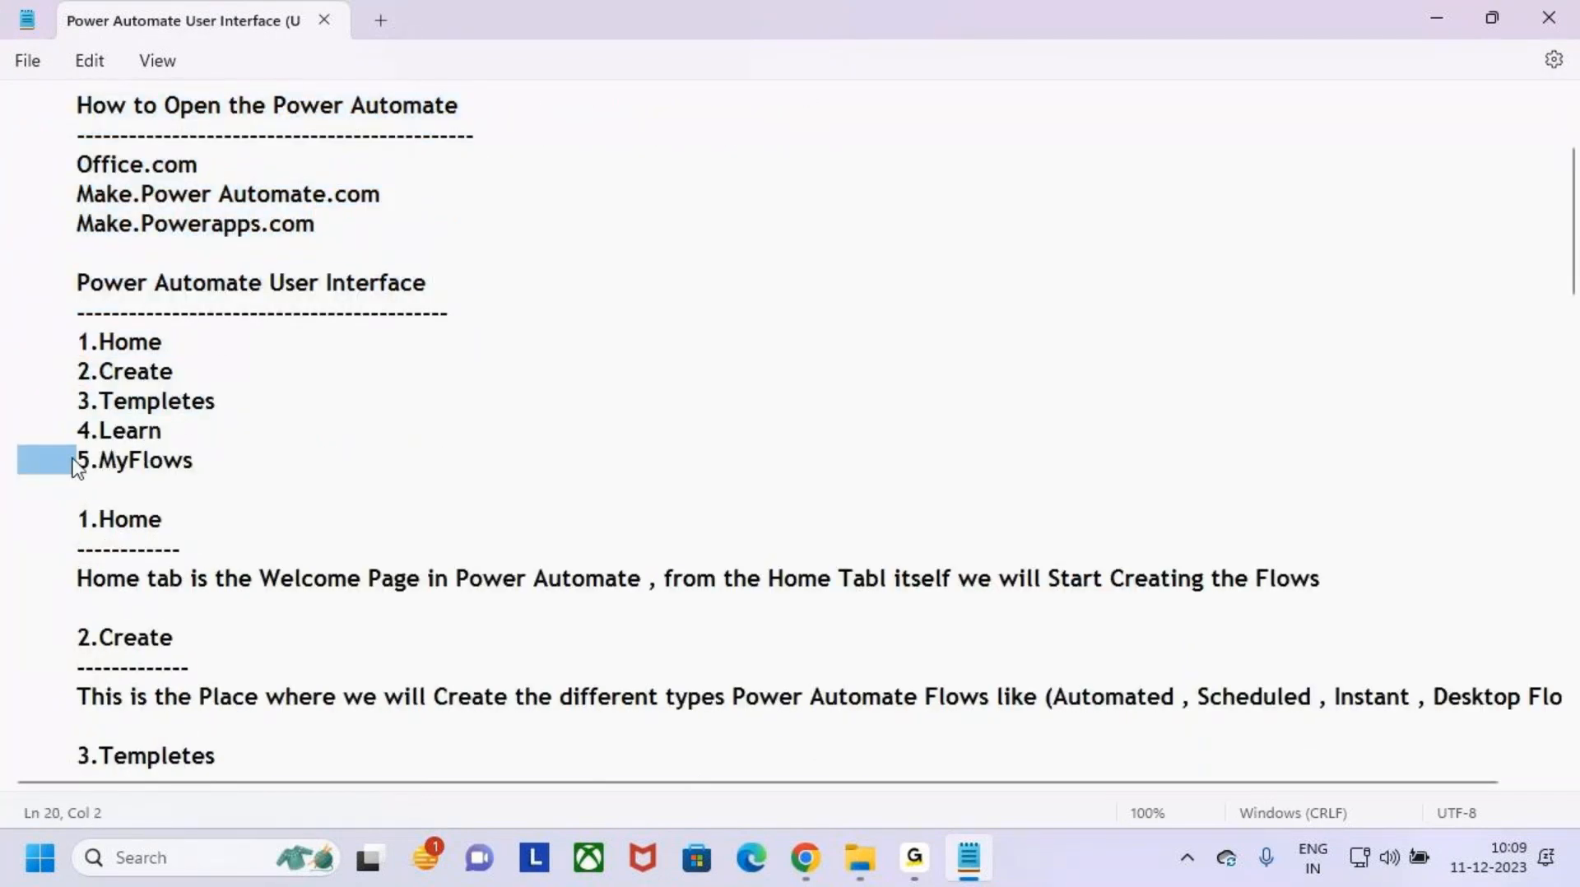
{"action": "left_click", "coordinate": [113, 459]}
{"action": "scroll", "coordinate": [329, 486], "scroll_direction": "down", "scroll_amount": 5}
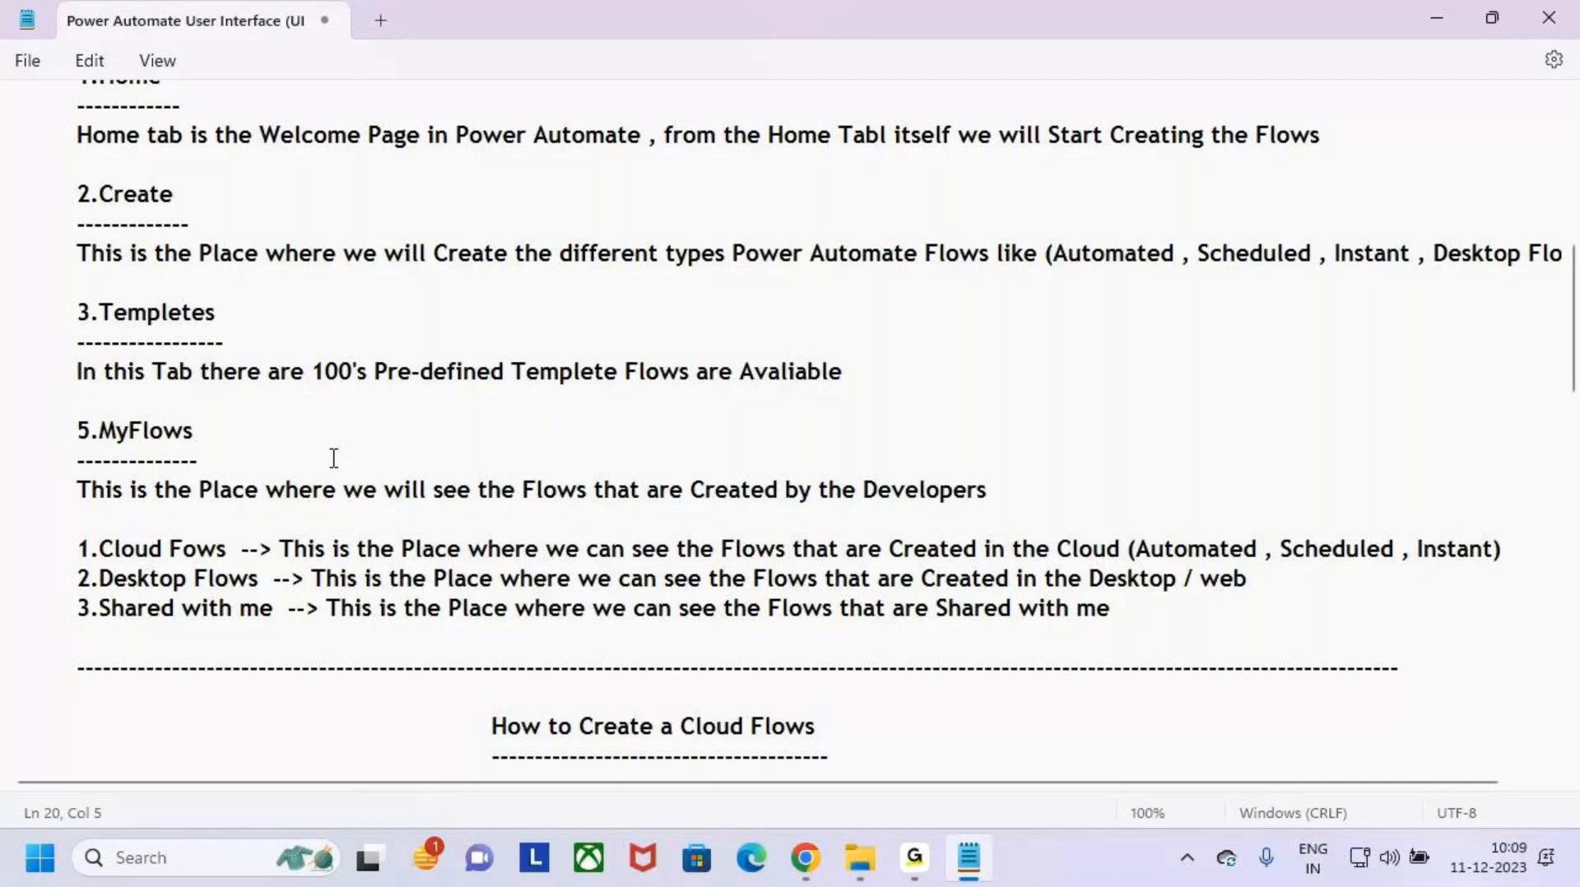
- Find the How to Create a Cloud Flows section and highlight the Different ways to Create the Cloud Flows heading and Start from blank
{"action": "scroll", "coordinate": [288, 444], "scroll_direction": "down", "scroll_amount": 5}
{"action": "left_click", "coordinate": [917, 381]}
{"action": "scroll", "coordinate": [102, 273], "scroll_direction": "down", "scroll_amount": 2}
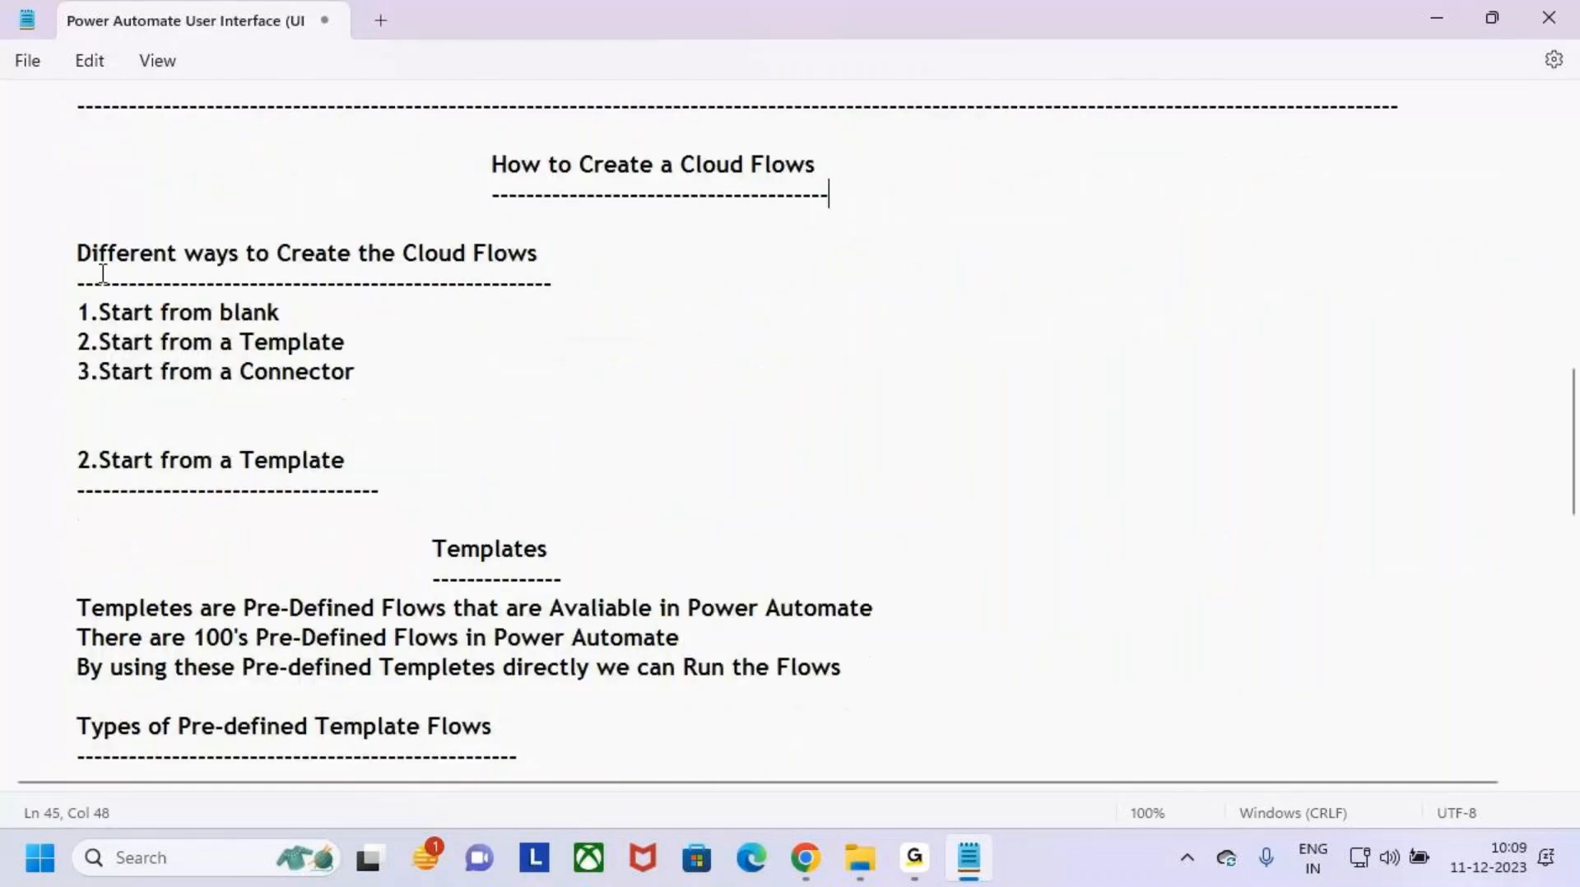
{"action": "left_click_drag", "start_coordinate": [102, 273], "coordinate": [570, 268]}
{"action": "left_click_drag", "start_coordinate": [77, 312], "coordinate": [333, 312]}
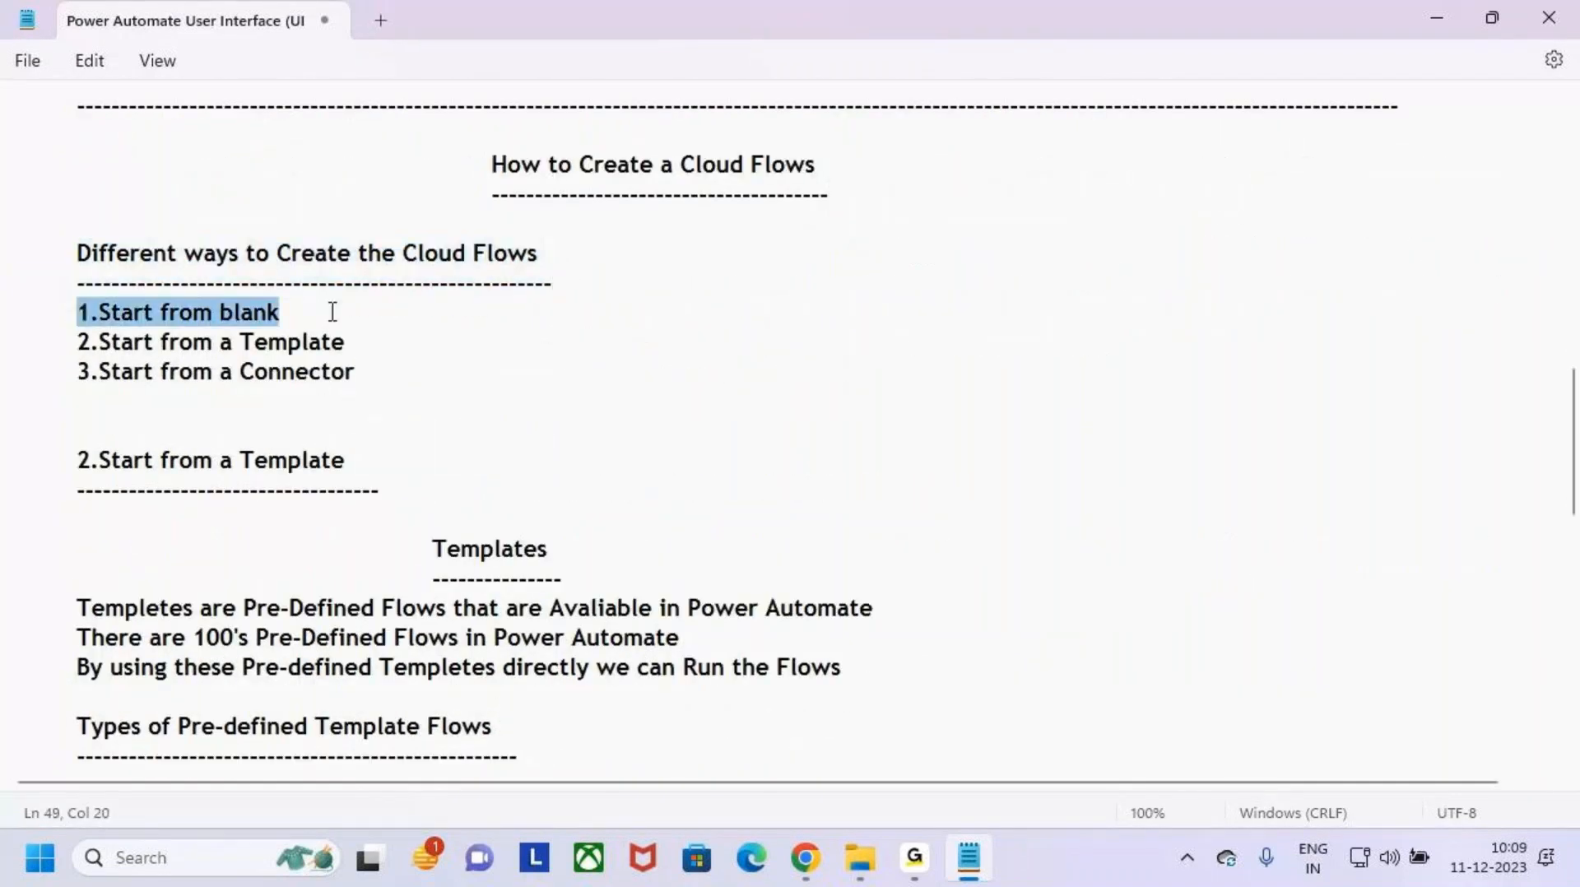
{"action": "left_click", "coordinate": [336, 312]}
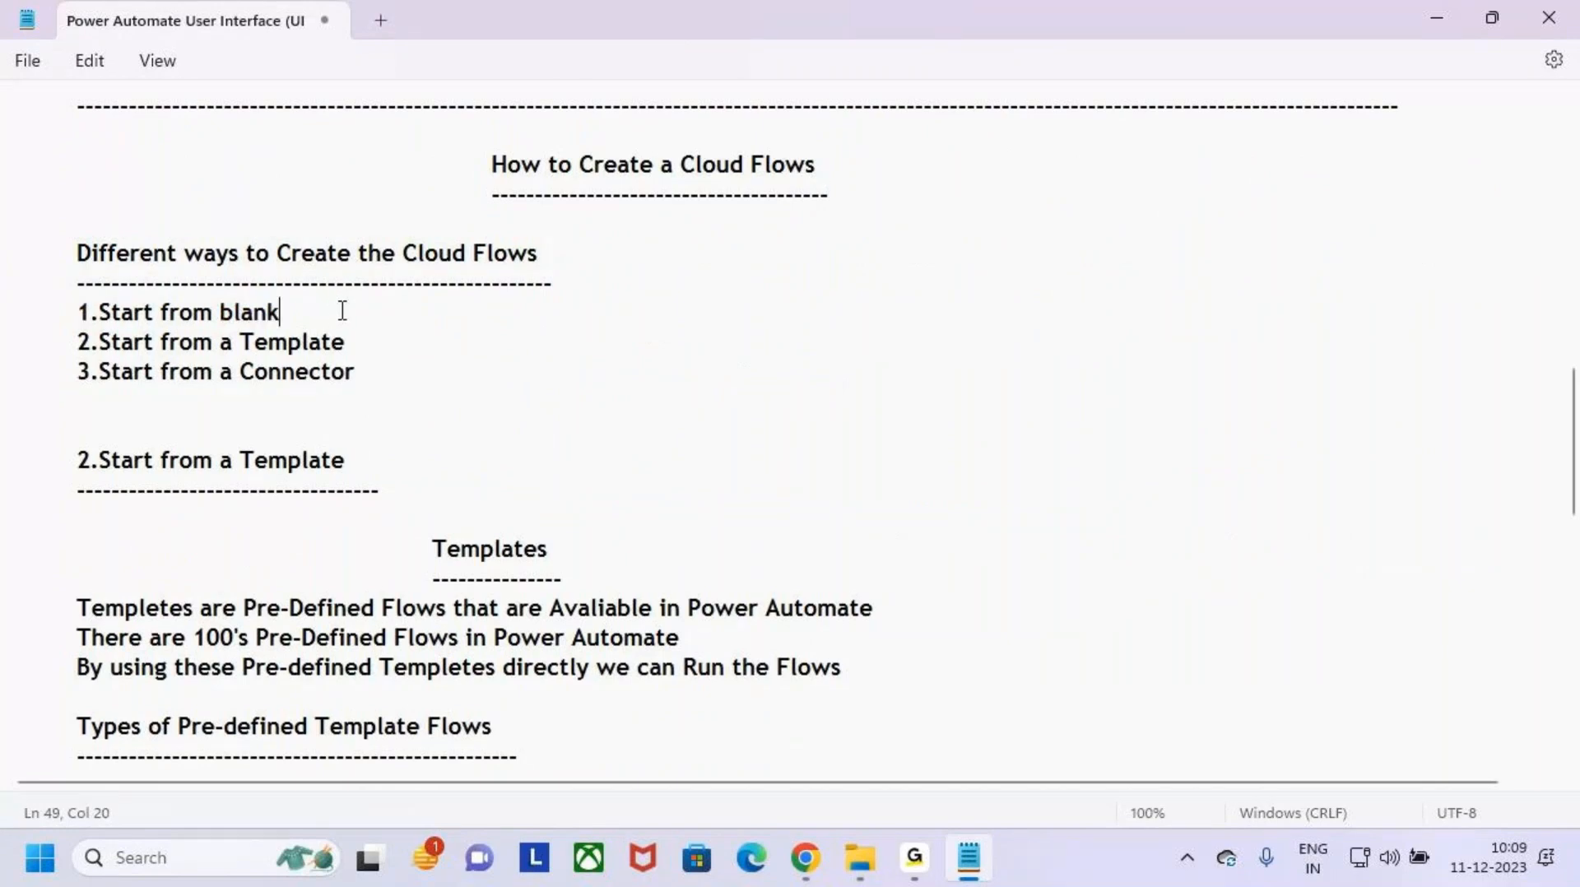
- Highlight the Start from a Template and Start from a Connector options, plus the separate Start from a Template heading below them
{"action": "left_click_drag", "start_coordinate": [78, 344], "coordinate": [374, 391]}
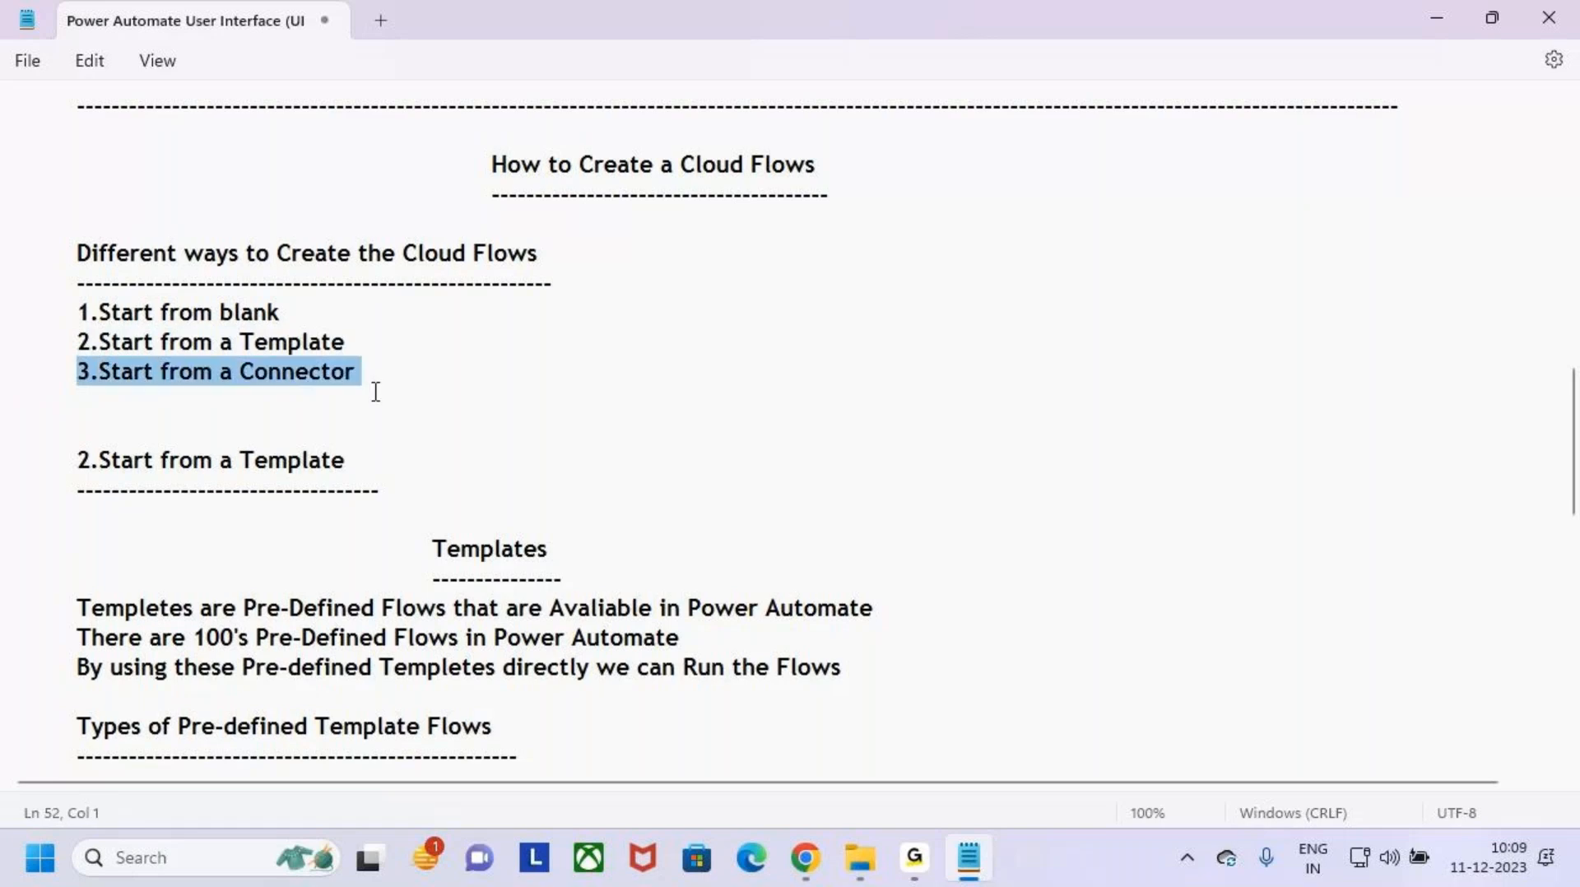
{"action": "left_click", "coordinate": [374, 391]}
{"action": "left_click_drag", "start_coordinate": [63, 339], "coordinate": [388, 356]}
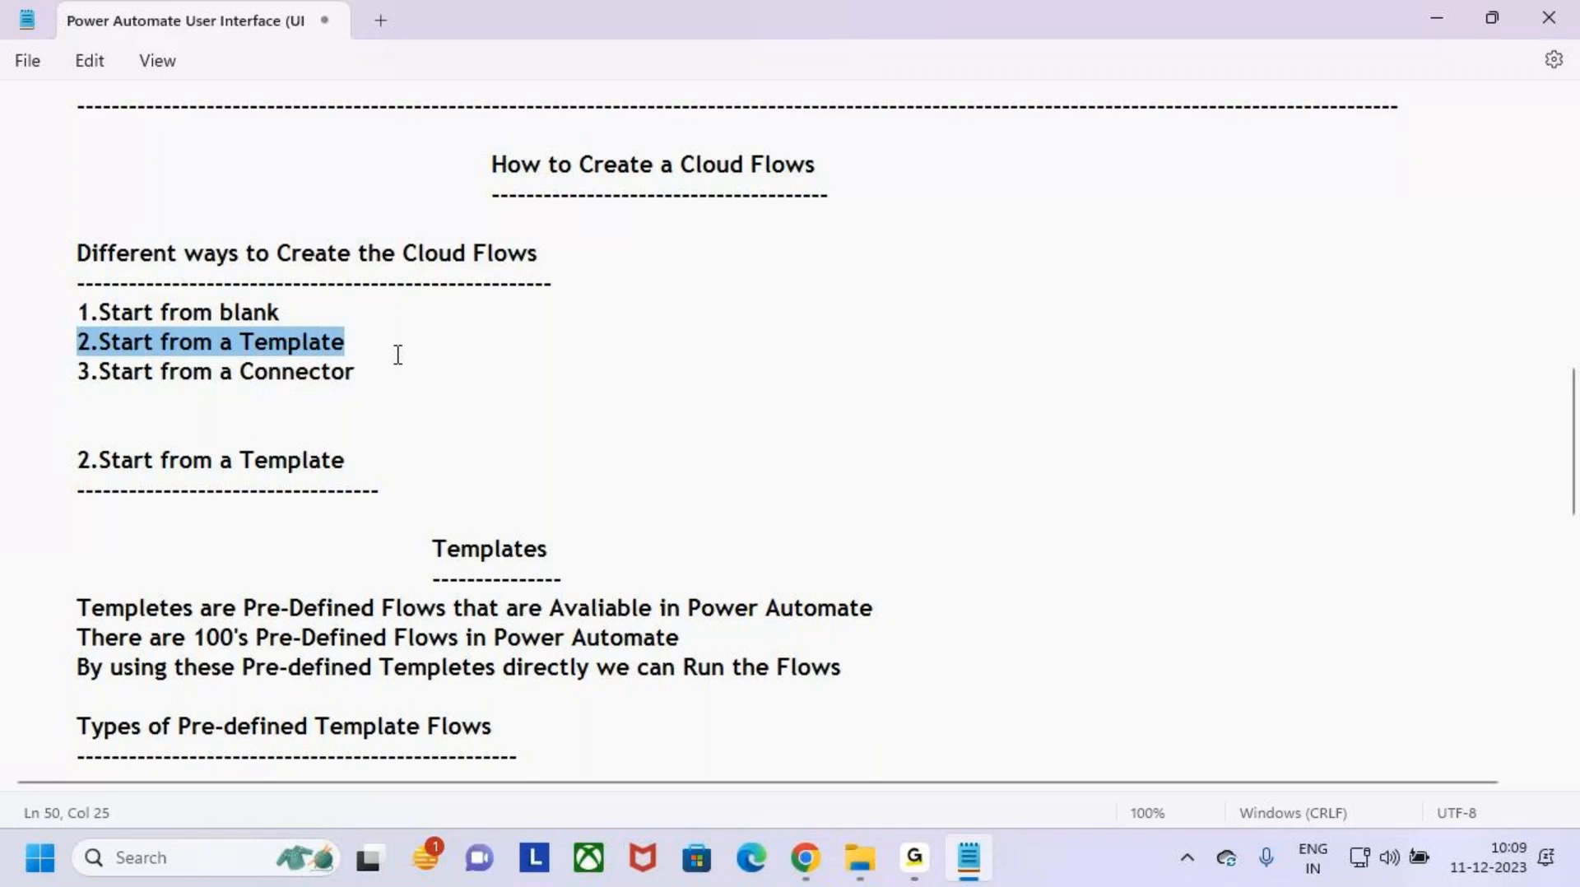
{"action": "left_click", "coordinate": [409, 346]}
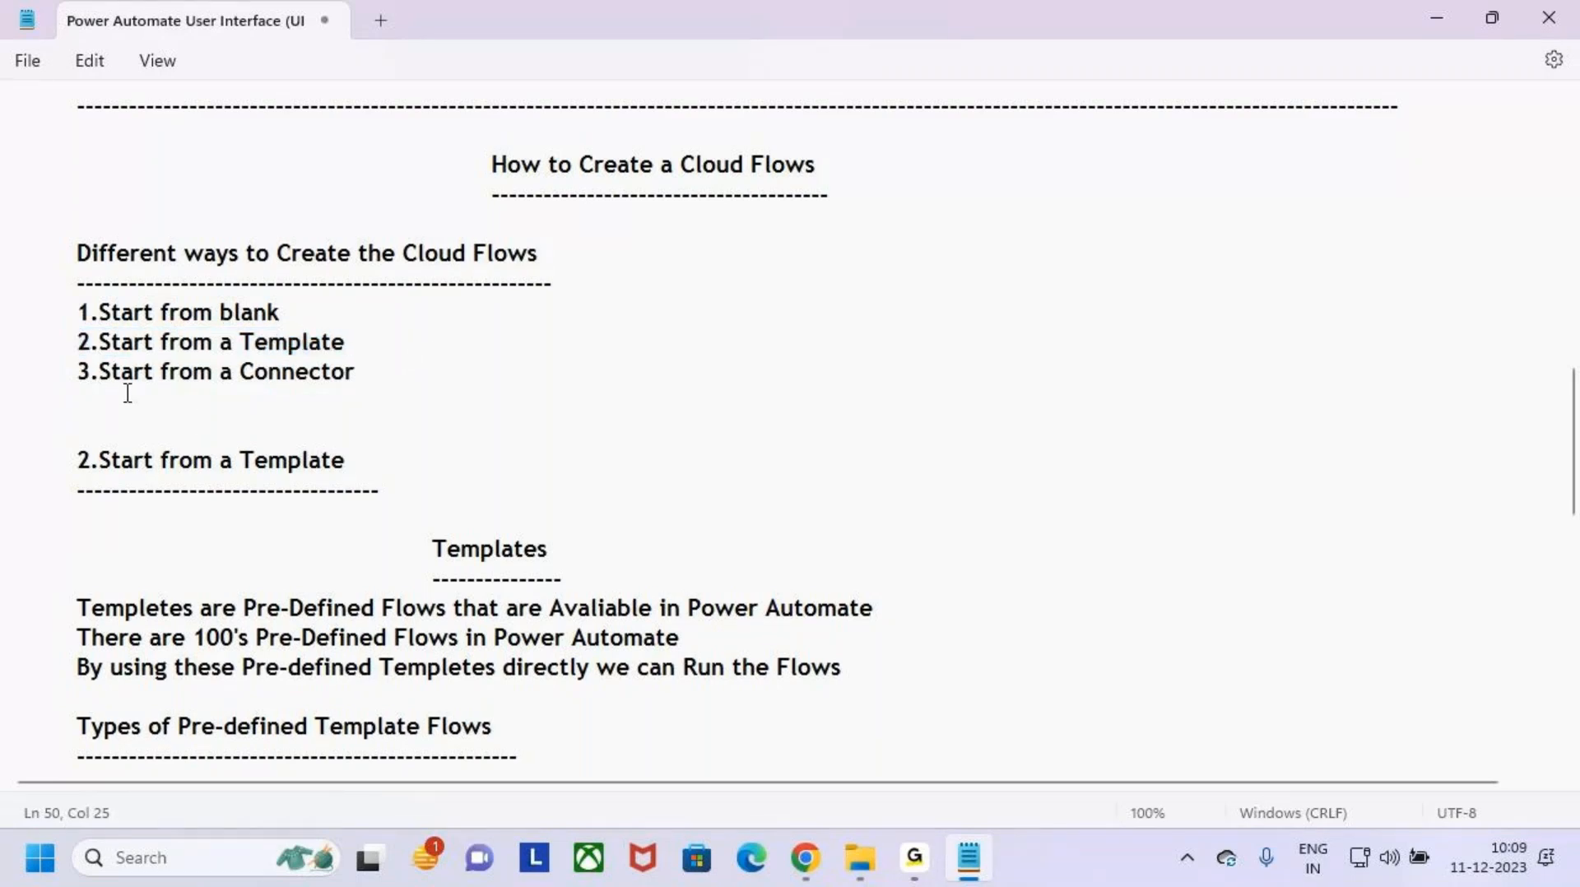
{"action": "left_click_drag", "start_coordinate": [100, 371], "coordinate": [445, 372]}
{"action": "left_click", "coordinate": [446, 372]}
{"action": "left_click_drag", "start_coordinate": [101, 371], "coordinate": [441, 375]}
{"action": "left_click", "coordinate": [445, 372]}
{"action": "scroll", "coordinate": [420, 442], "scroll_direction": "down", "scroll_amount": 1}
{"action": "left_click_drag", "start_coordinate": [77, 371], "coordinate": [378, 401]}
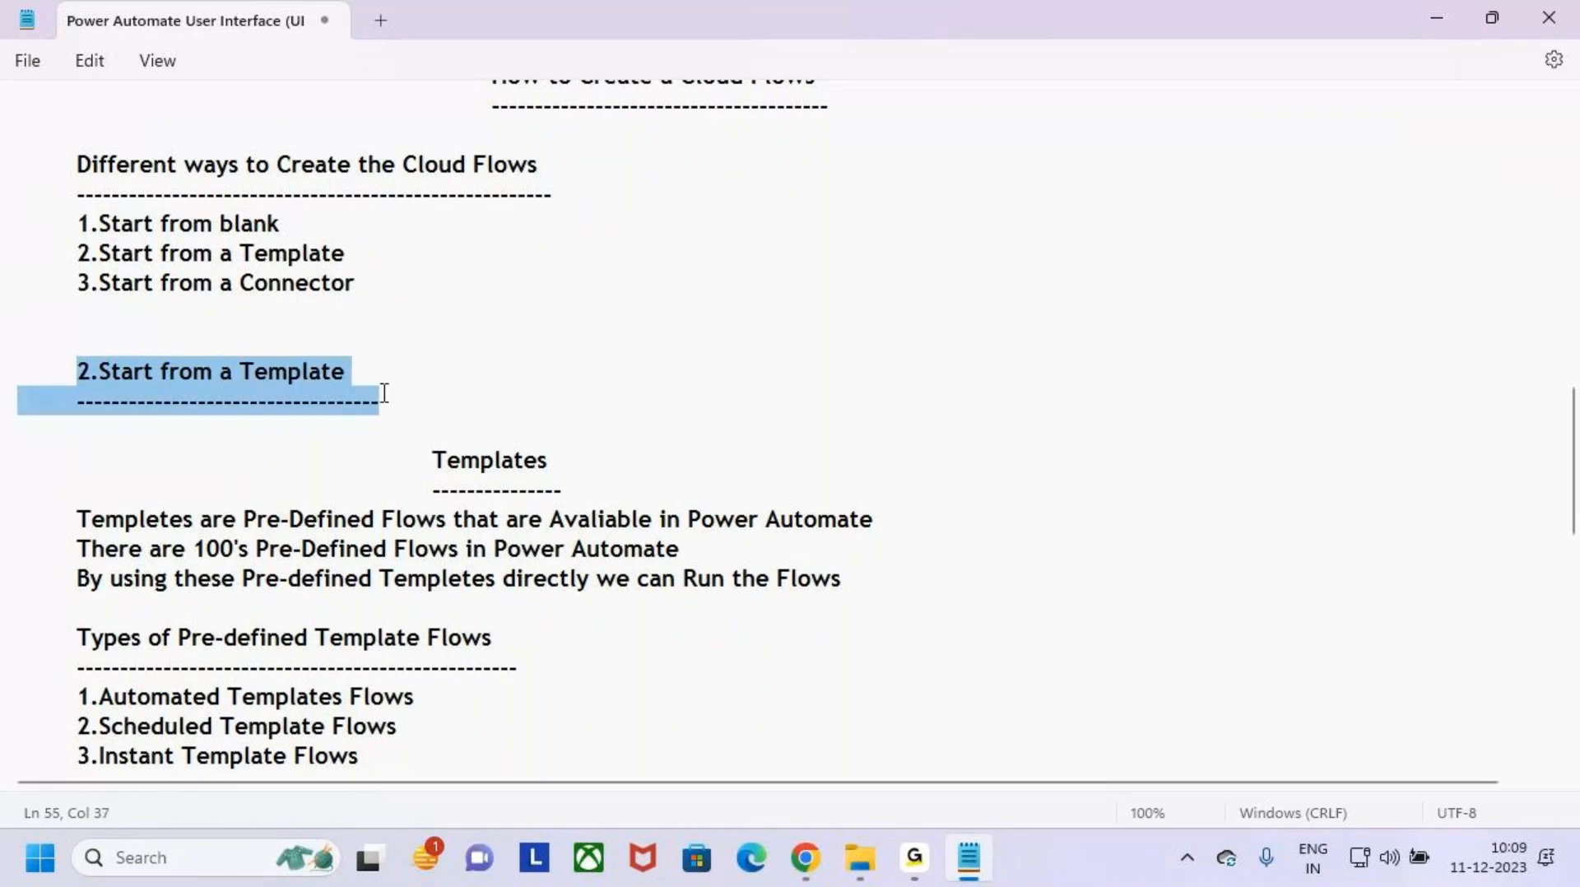
- Review the Templates section, highlighting its title and the three lines describing pre-defined template flows
{"action": "scroll", "coordinate": [574, 388], "scroll_direction": "down", "scroll_amount": 1}
{"action": "left_click_drag", "start_coordinate": [428, 282], "coordinate": [548, 283]}
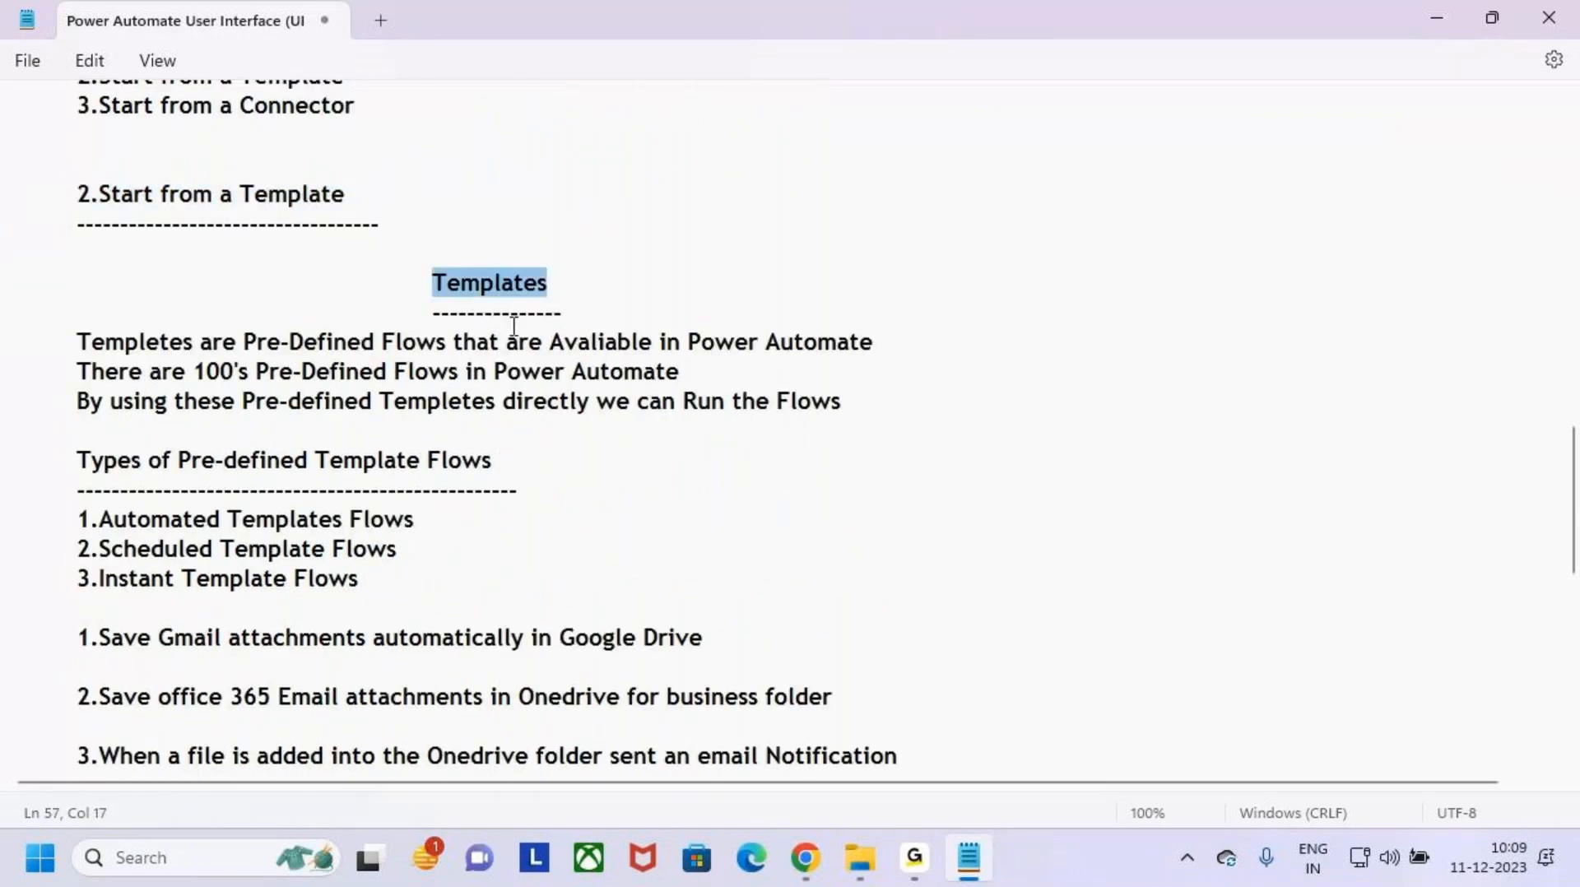
{"action": "left_click_drag", "start_coordinate": [78, 342], "coordinate": [898, 346]}
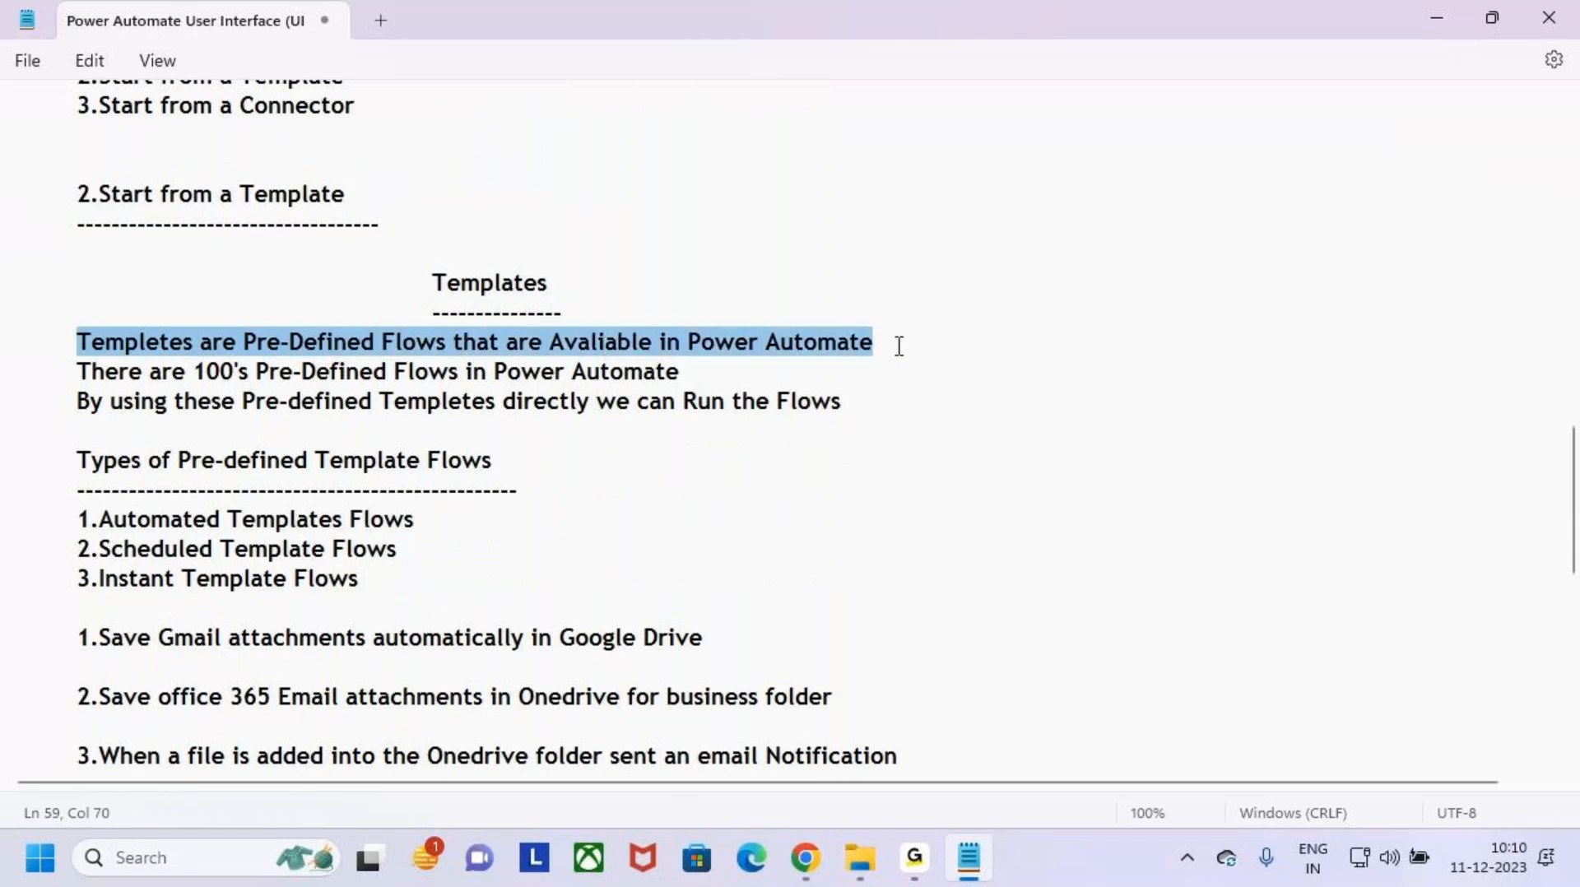
{"action": "left_click_drag", "start_coordinate": [129, 372], "coordinate": [398, 376]}
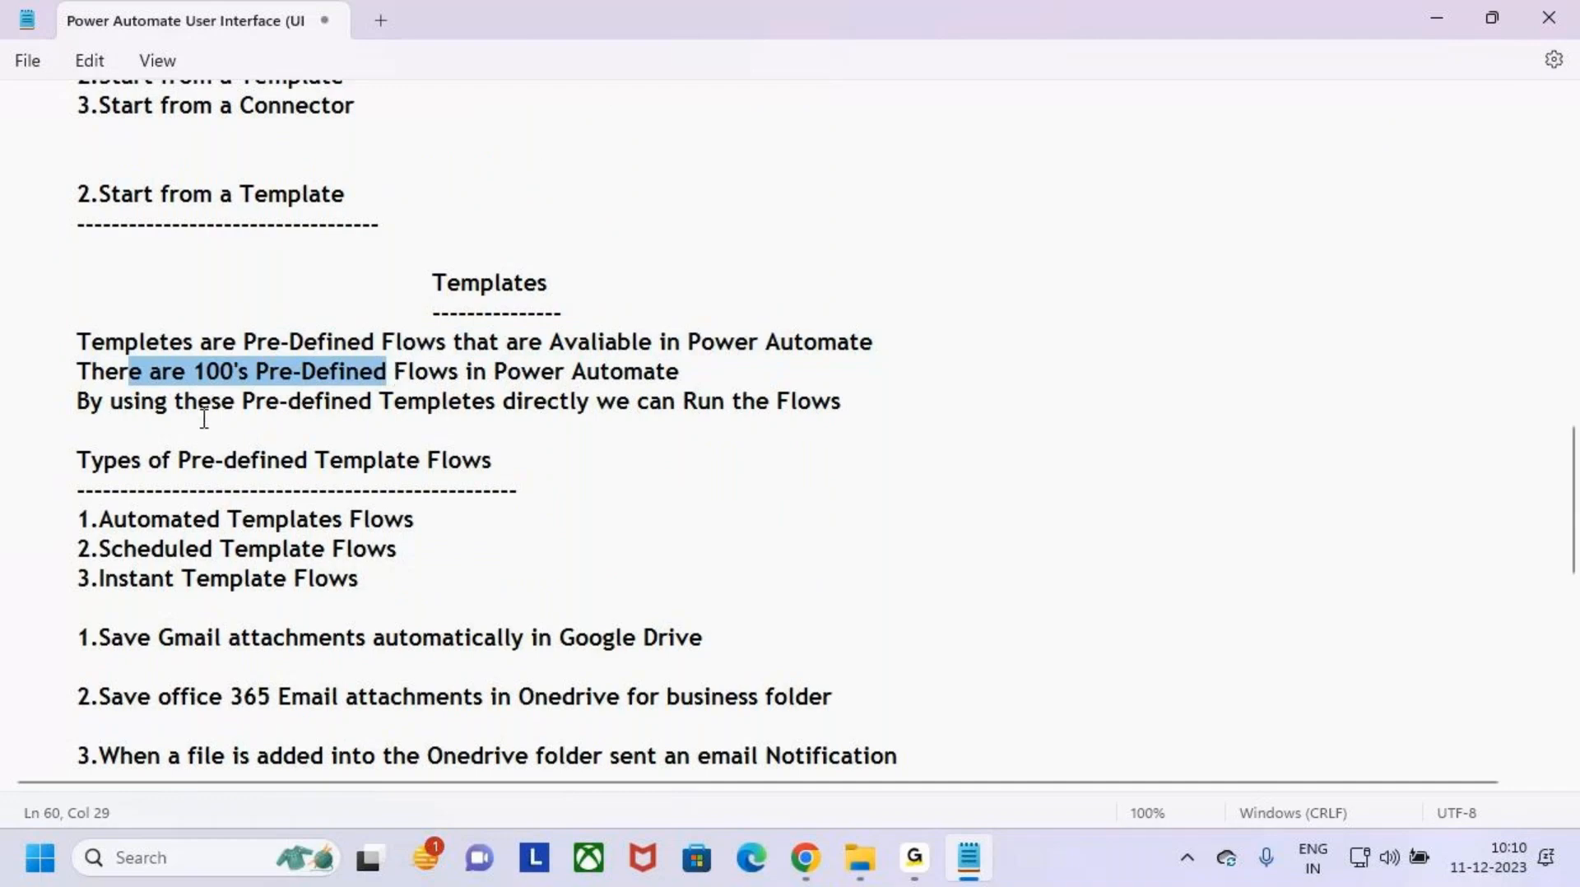
{"action": "left_click_drag", "start_coordinate": [220, 403], "coordinate": [352, 423]}
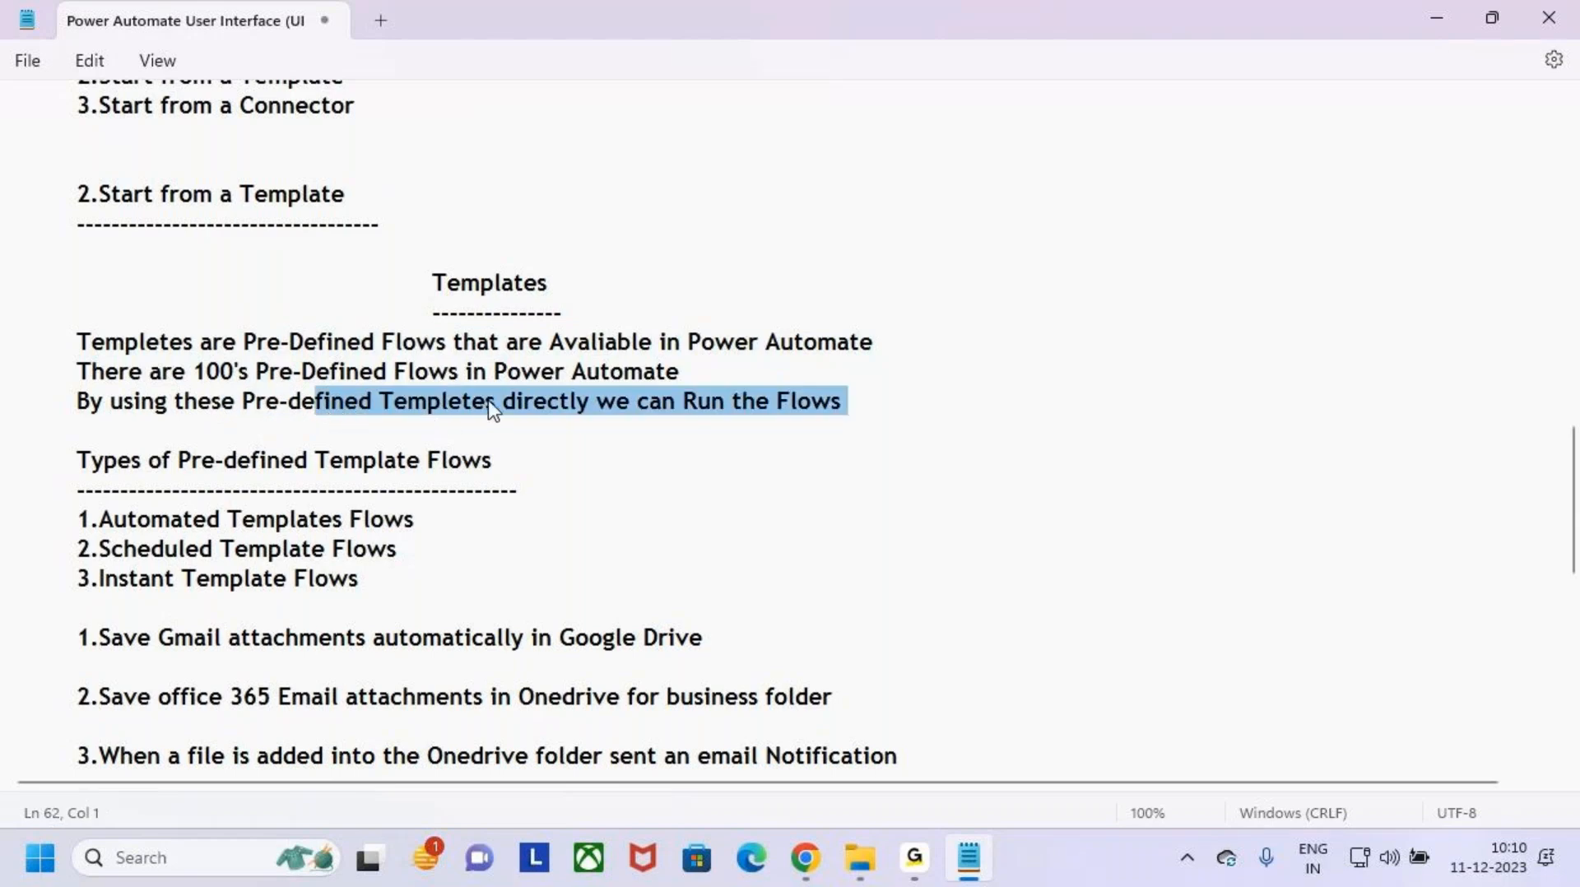
- Highlight the Types of Pre-defined Template Flows heading and its Automated, Scheduled and Instant entries
{"action": "left_click_drag", "start_coordinate": [77, 459], "coordinate": [545, 474]}
{"action": "left_click_drag", "start_coordinate": [433, 282], "coordinate": [554, 282]}
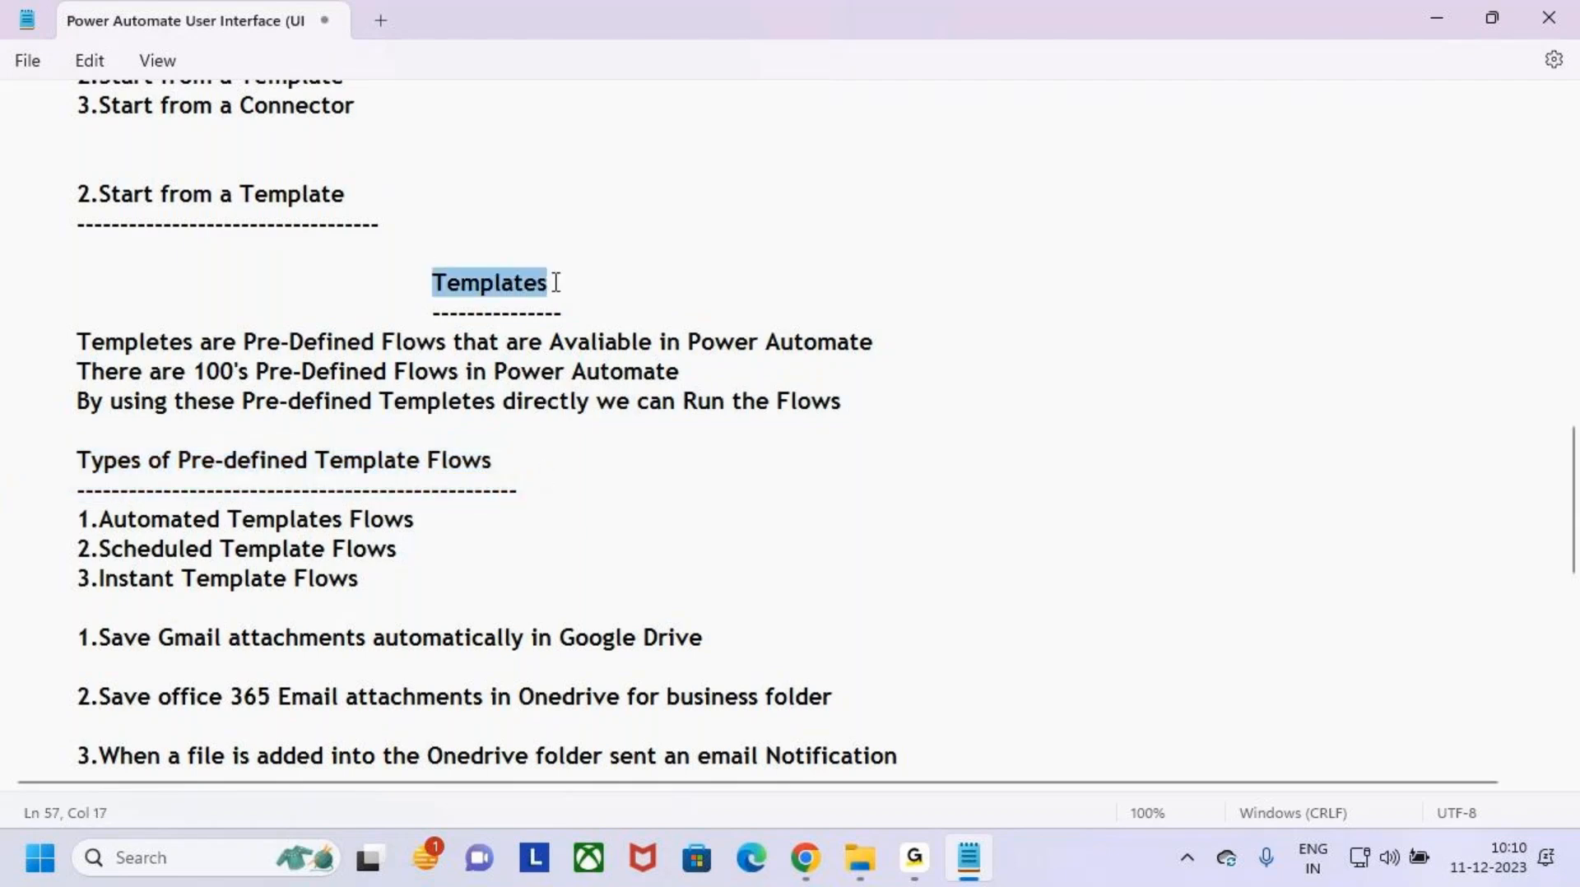
{"action": "left_click_drag", "start_coordinate": [77, 459], "coordinate": [557, 468]}
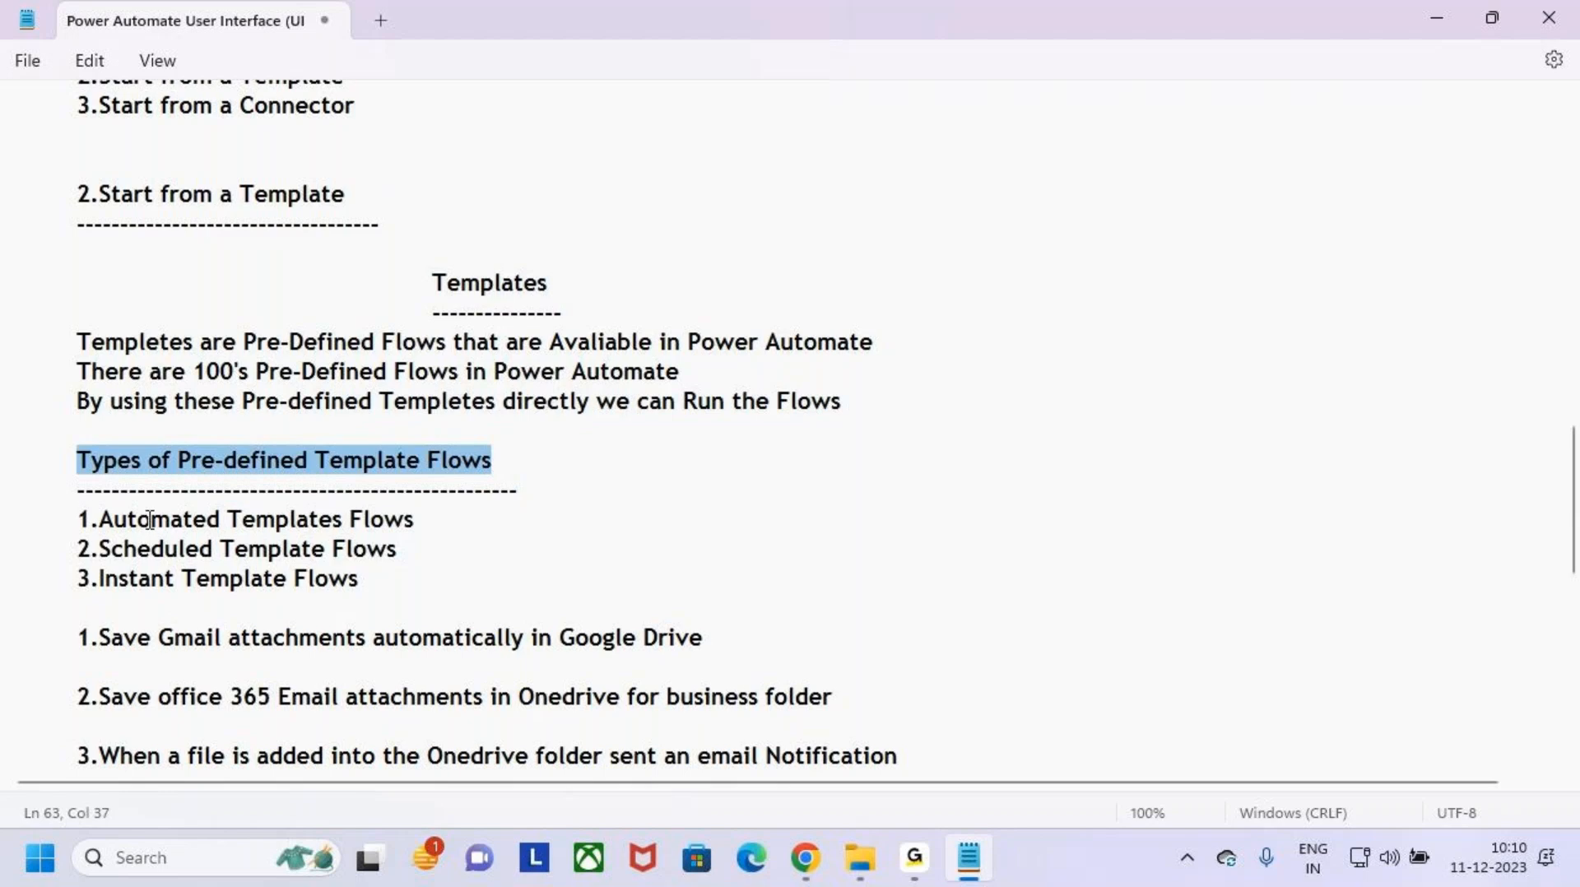
{"action": "left_click_drag", "start_coordinate": [76, 518], "coordinate": [395, 524]}
{"action": "left_click_drag", "start_coordinate": [50, 549], "coordinate": [324, 610]}
{"action": "left_click_drag", "start_coordinate": [71, 584], "coordinate": [426, 581]}
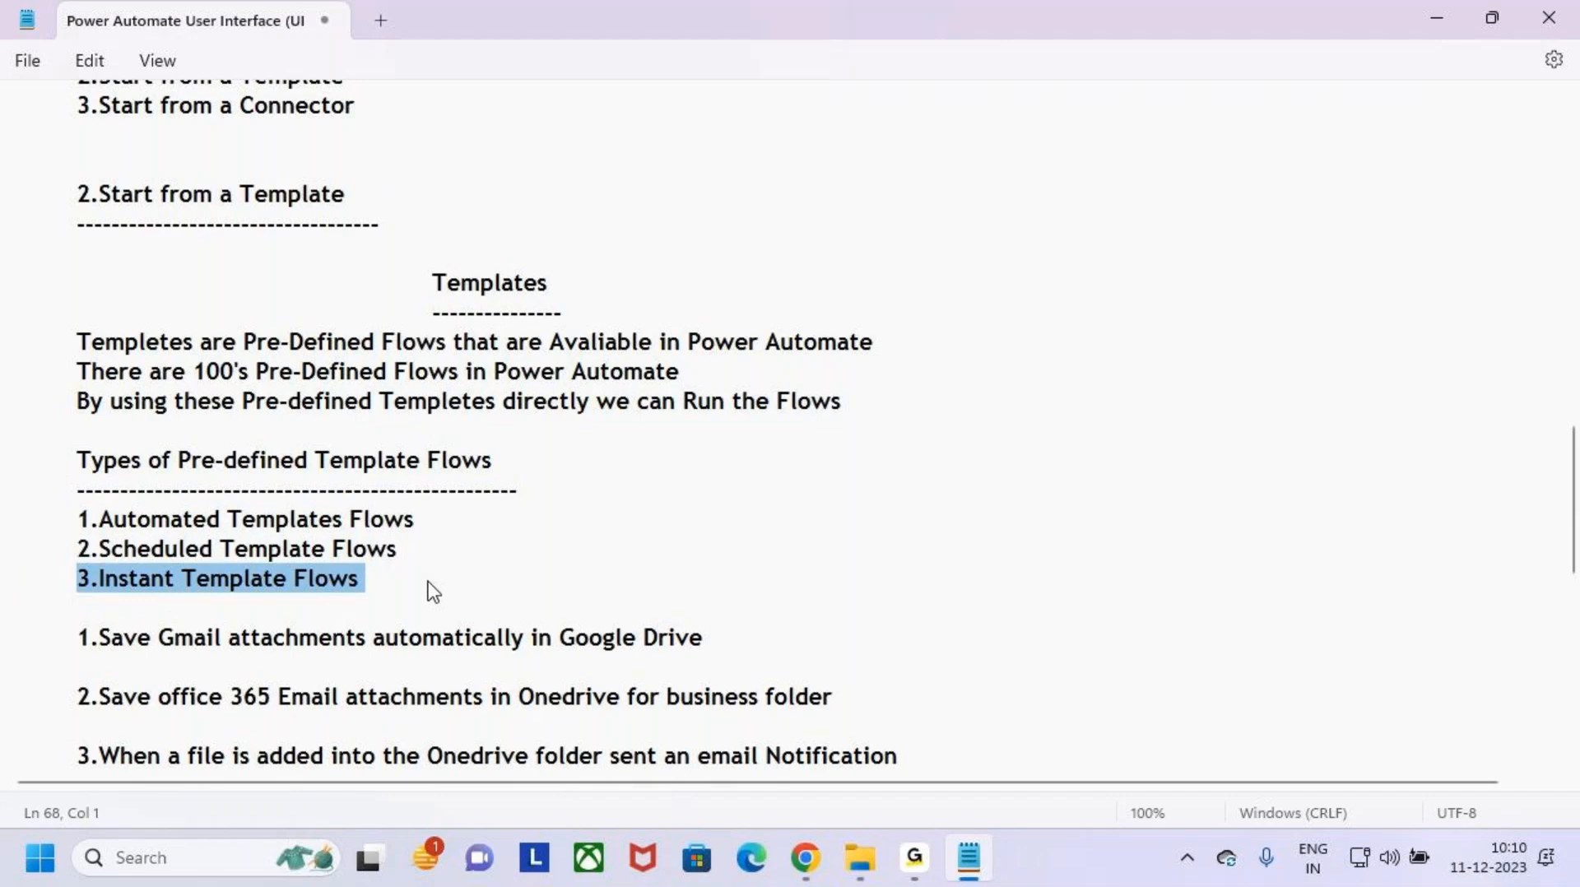
- Highlight the three template flow examples covering Gmail attachments, Office 365 email attachments and the OneDrive file notification, and clear the selection
{"action": "scroll", "coordinate": [426, 581], "scroll_direction": "down", "scroll_amount": 3}
{"action": "left_click_drag", "start_coordinate": [54, 362], "coordinate": [3, 372]}
{"action": "left_click", "coordinate": [910, 489]}
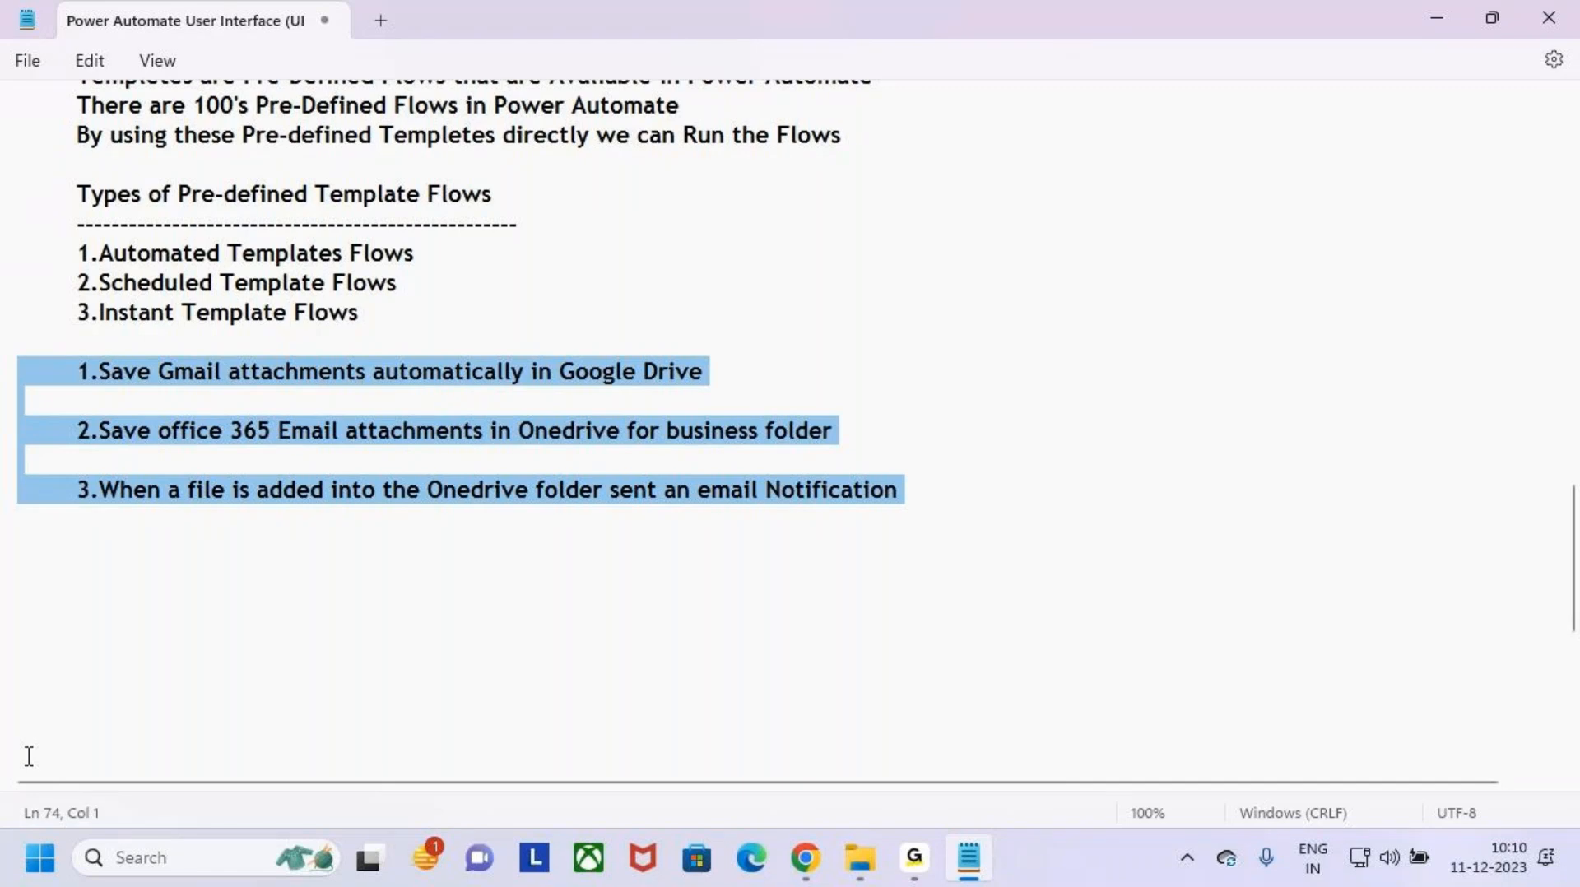
{"action": "left_click", "coordinate": [238, 689]}
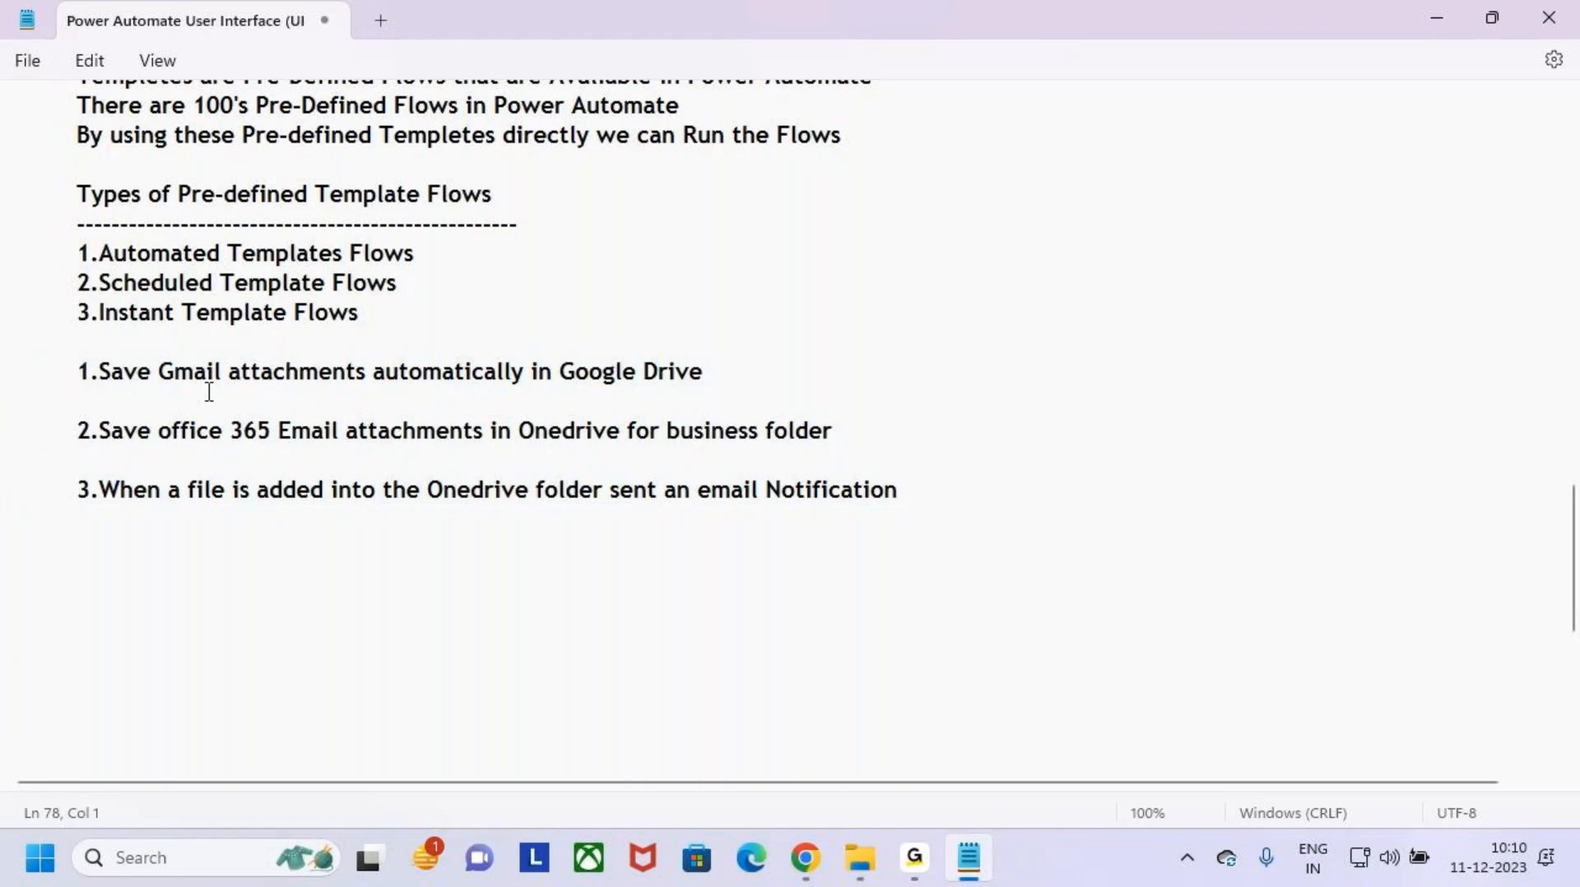
- Return to the list of ways to create cloud flows and highlight Start from blank
{"action": "scroll", "coordinate": [209, 393], "scroll_direction": "up", "scroll_amount": 3}
{"action": "double_click", "coordinate": [265, 284]}
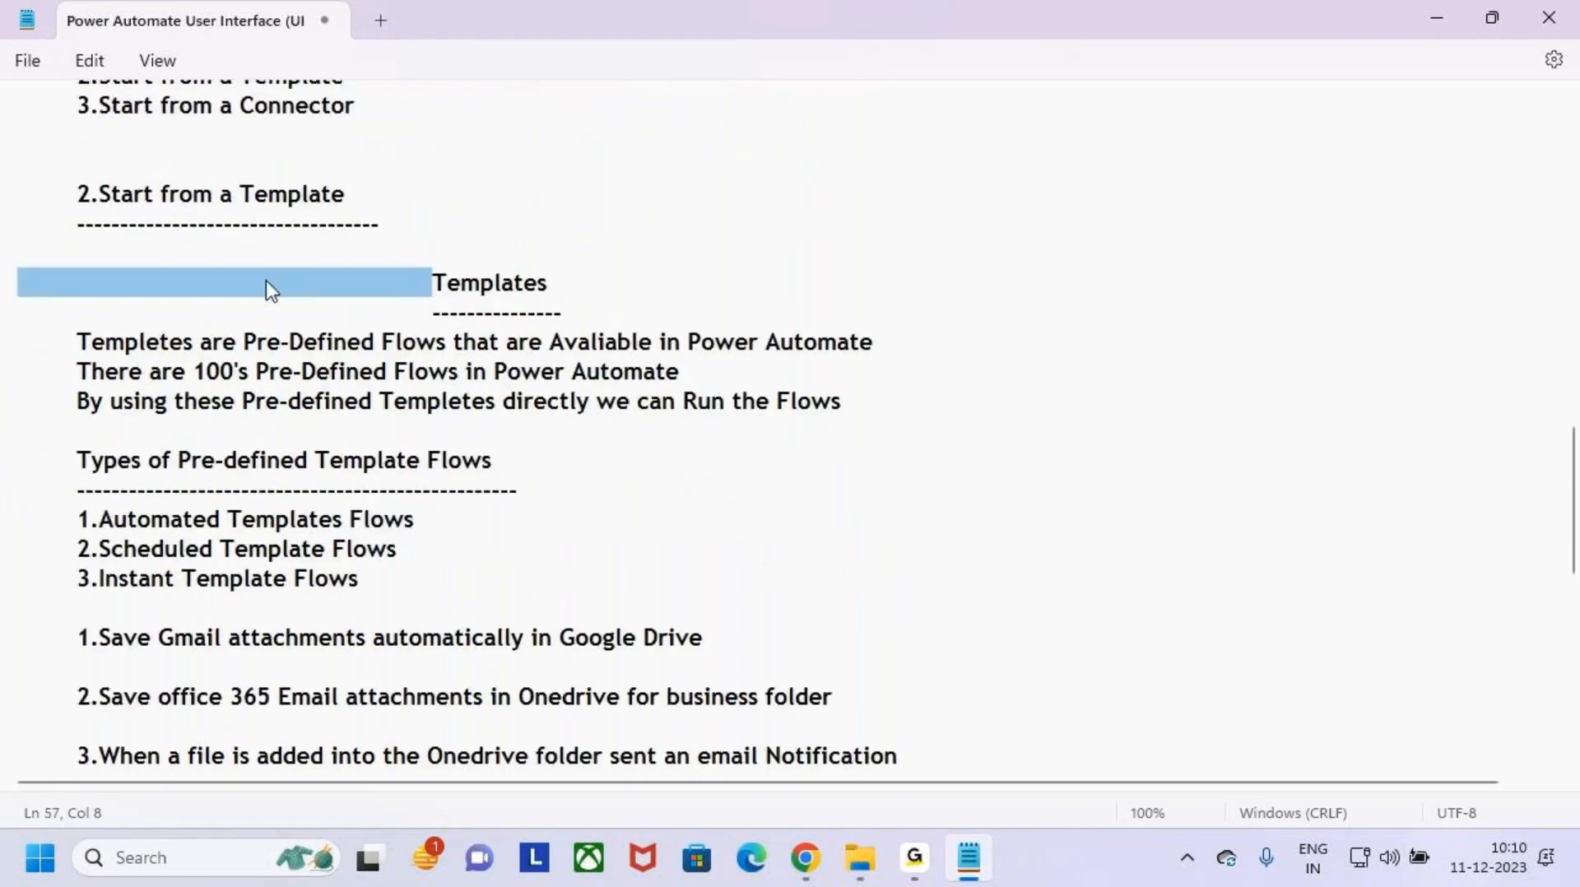
{"action": "scroll", "coordinate": [265, 280], "scroll_direction": "up", "scroll_amount": 2}
{"action": "left_click_drag", "start_coordinate": [78, 224], "coordinate": [297, 236]}
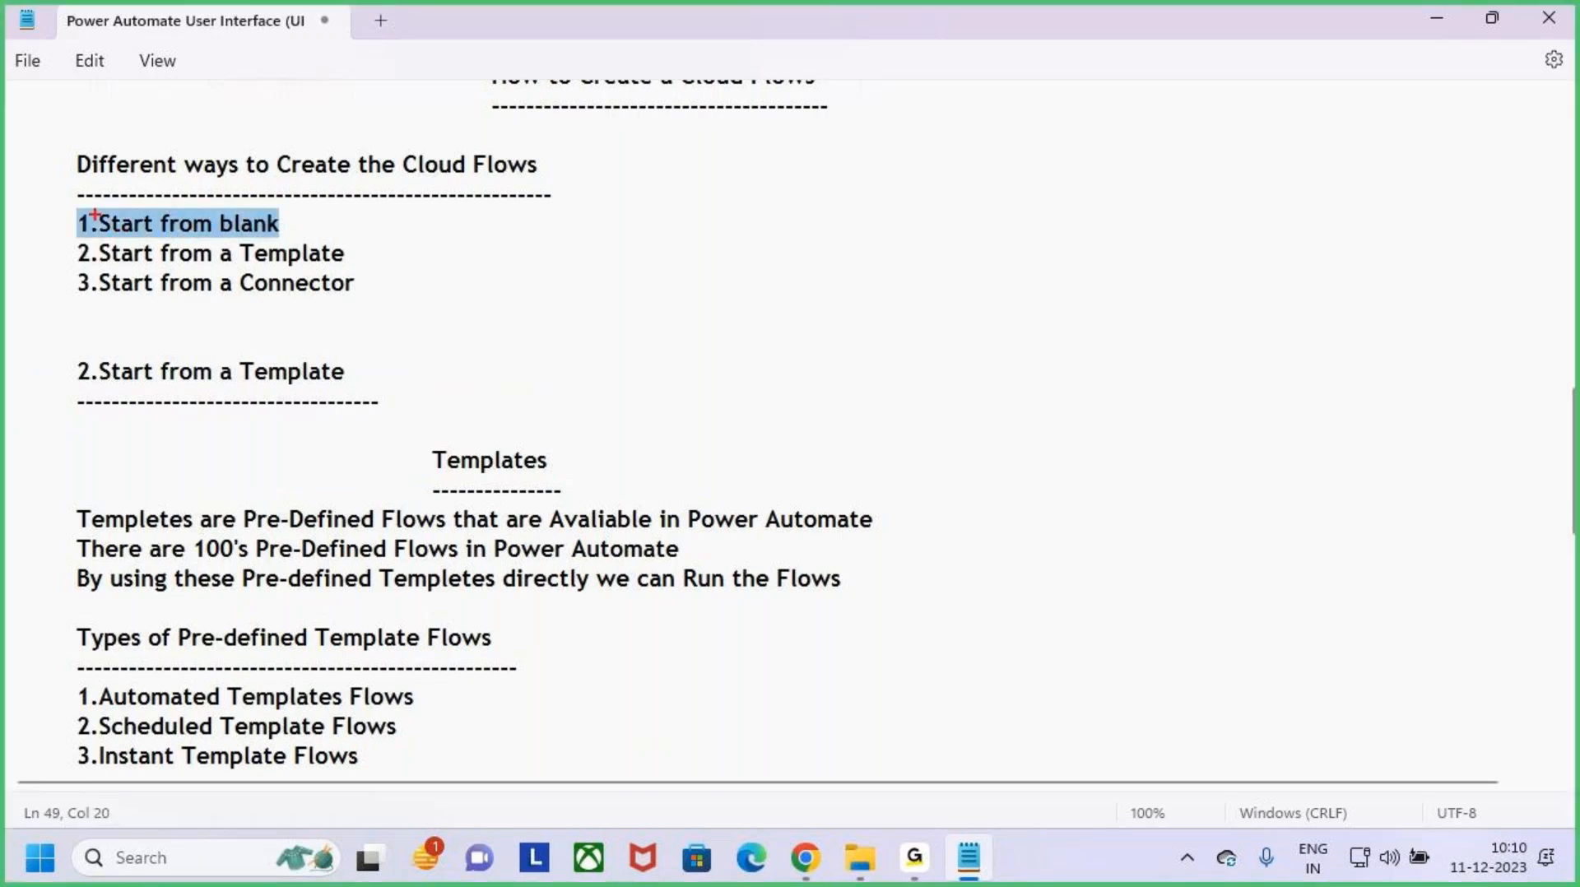